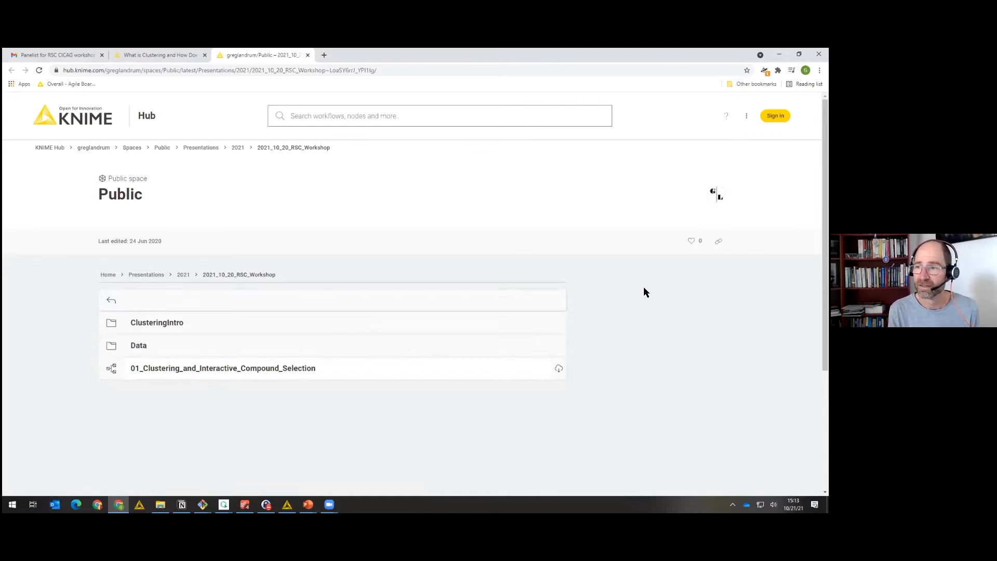
Sign in to the KNIME Hub and open the 01_Clustering workflow in the workshop's ClusteringIntro folder.
left_click(776, 116)
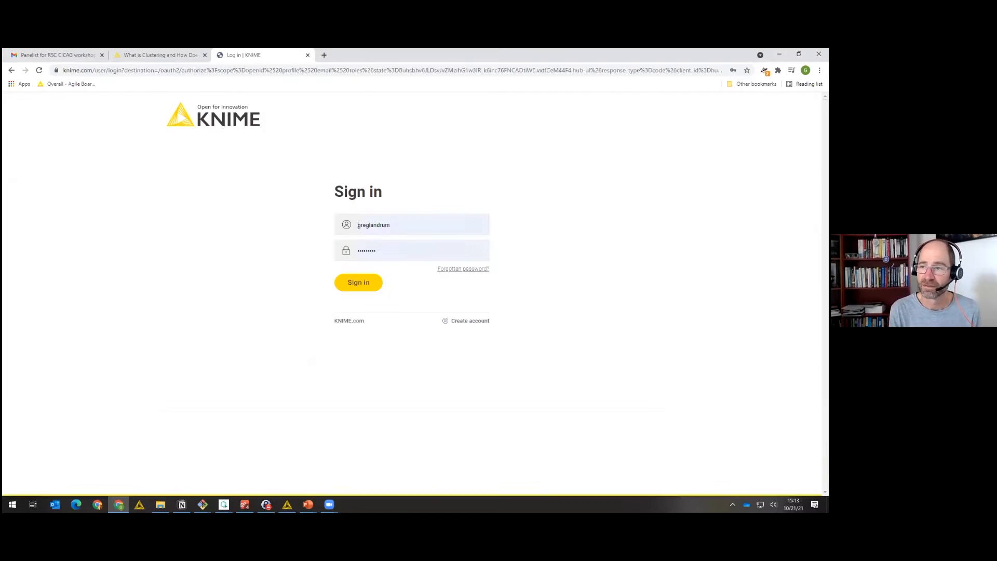
left_click(378, 284)
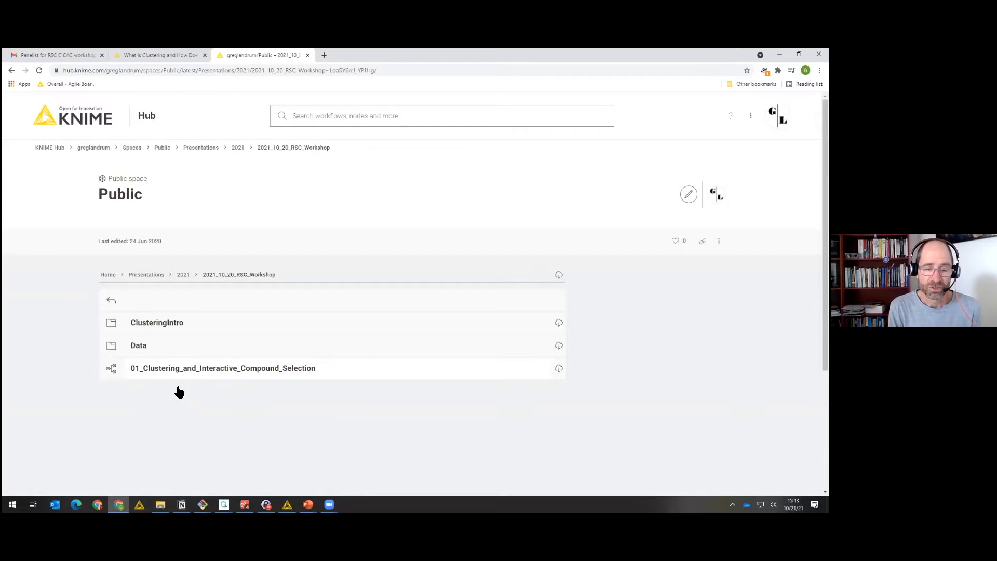
left_click(146, 322)
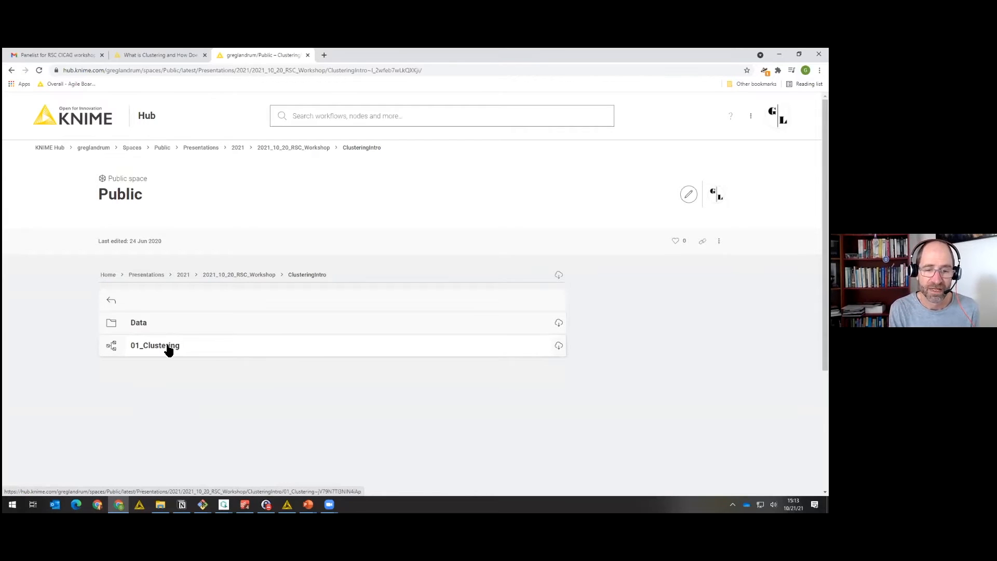
left_click(168, 349)
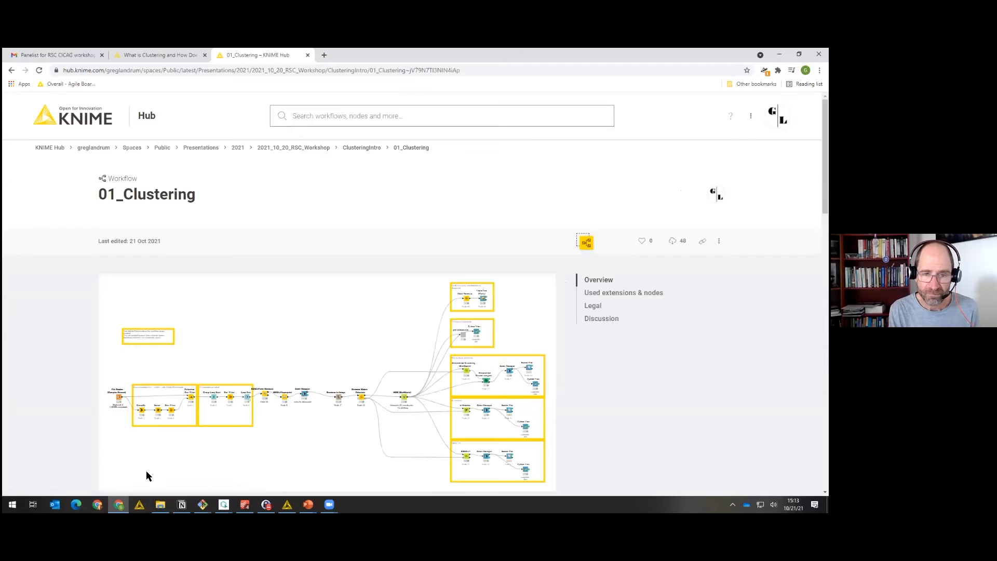
Review the 01_Clustering preview and its used extensions, and return to the 2021_10_20_RSC_Workshop folder.
scroll(151, 341, "down", 3)
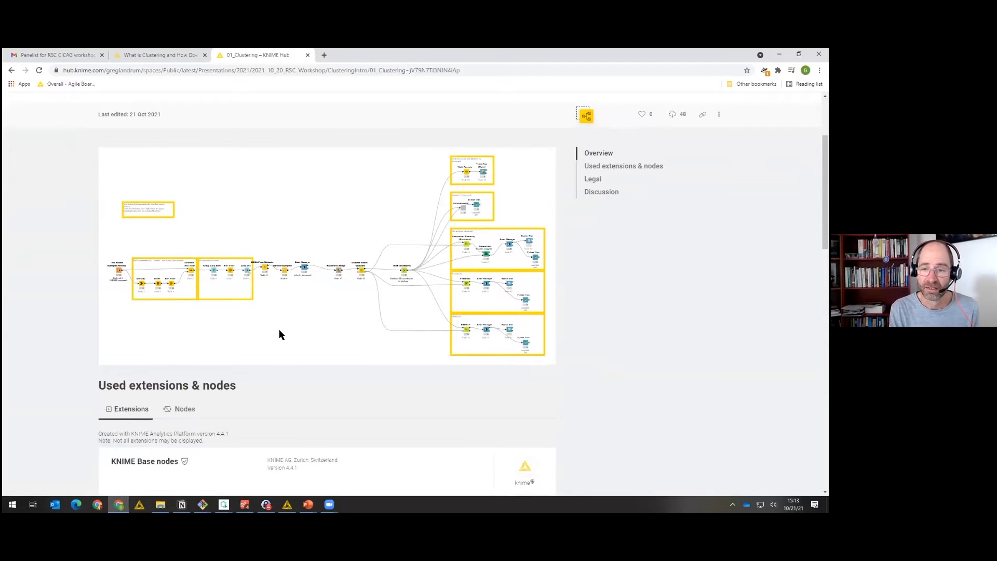
scroll(288, 336, "down", 2)
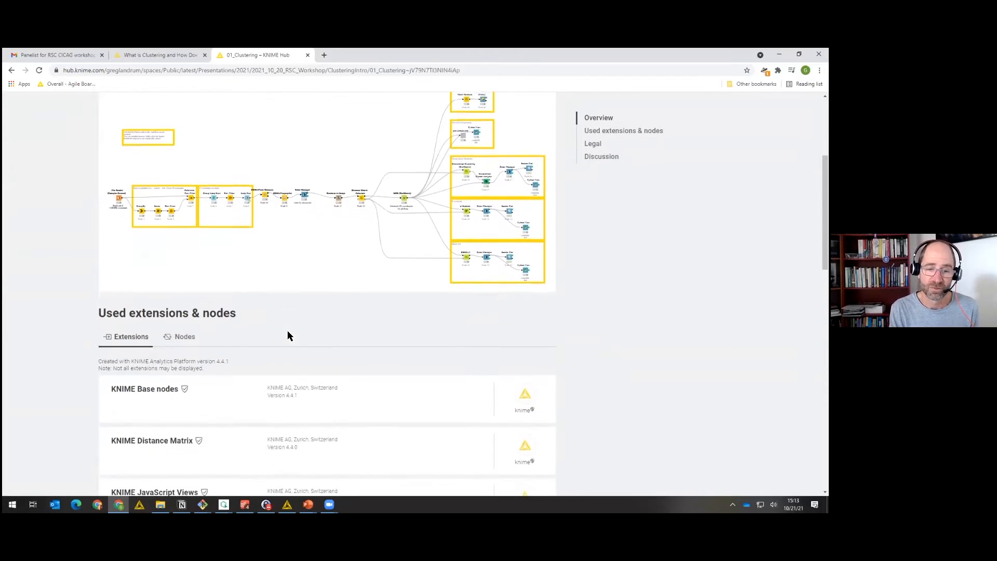
scroll(287, 335, "down", 10)
scroll(288, 336, "up", 3)
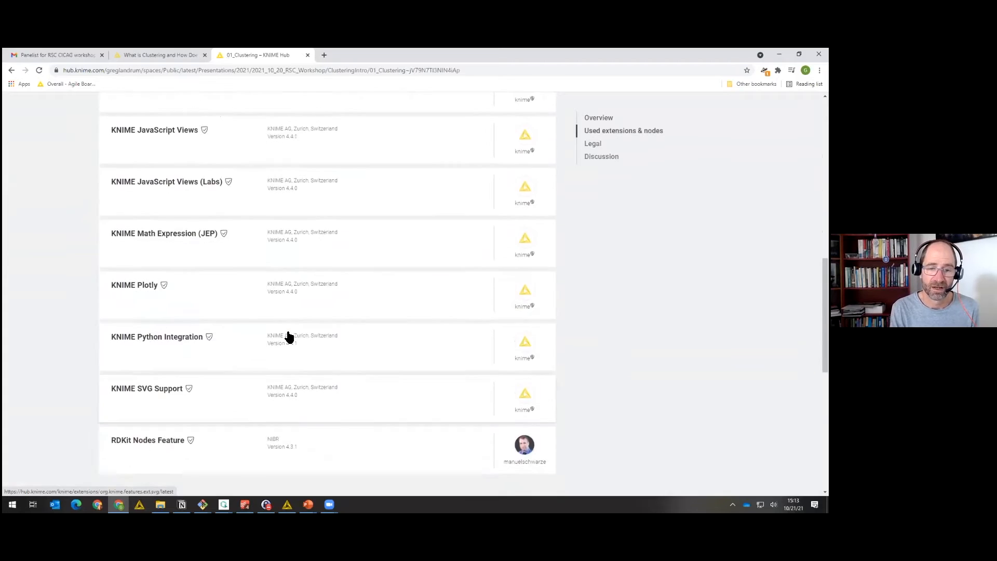
scroll(288, 336, "up", 10)
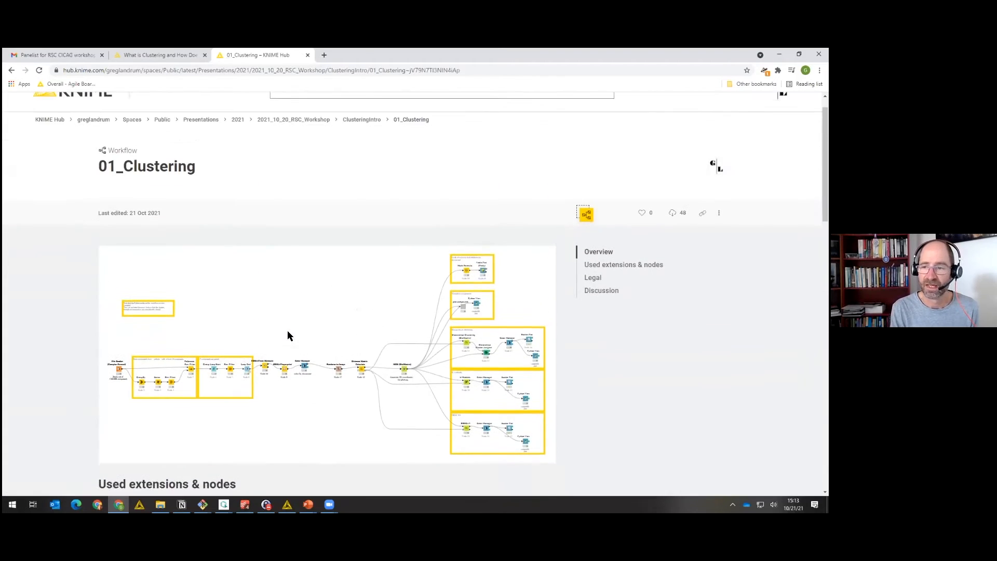
scroll(287, 335, "up", 1)
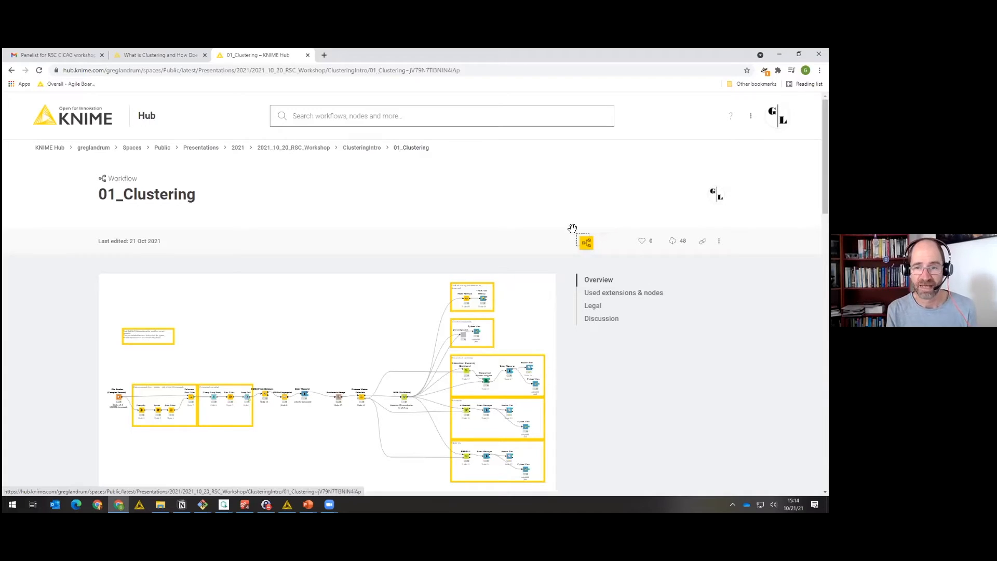
left_click(367, 149)
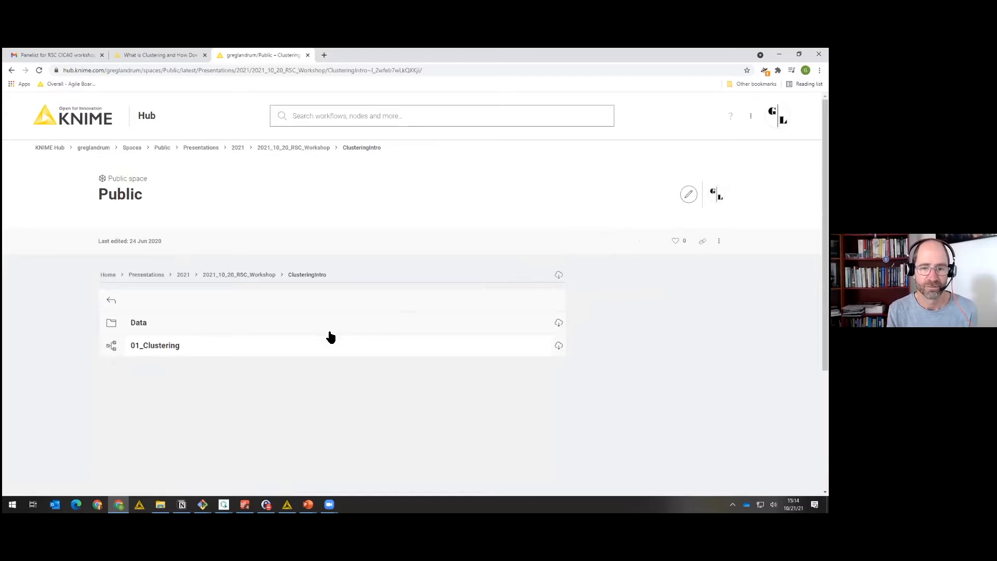
left_click(229, 279)
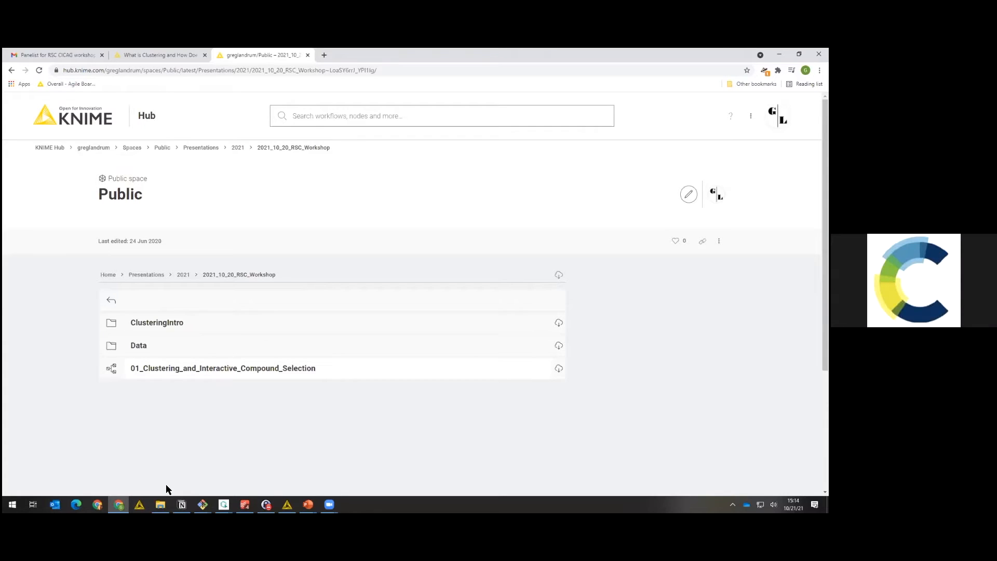
Switch to KNIME Analytics Platform, show the 01_Clustering workflow and shift the application window slightly down.
left_click(287, 505)
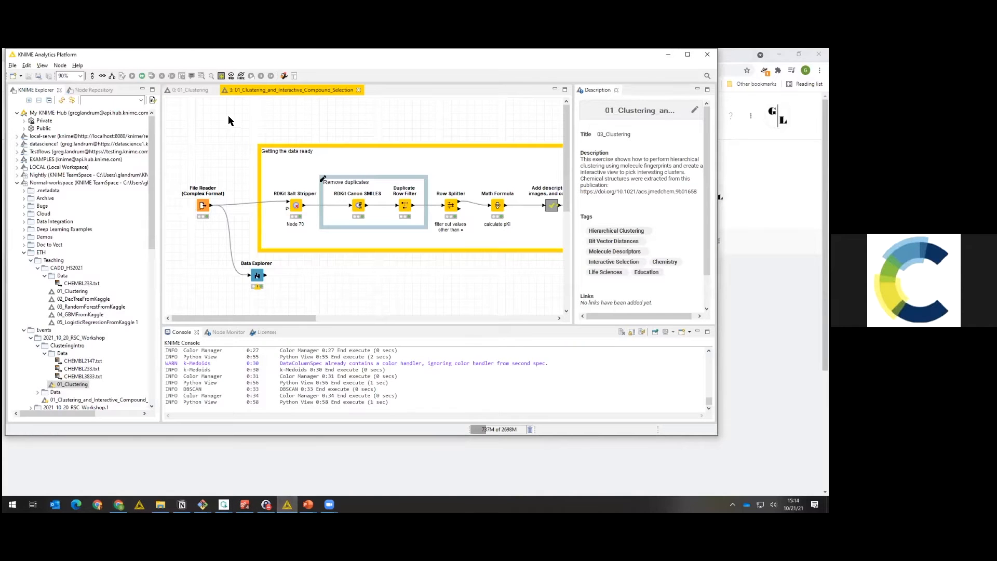
left_click(179, 87)
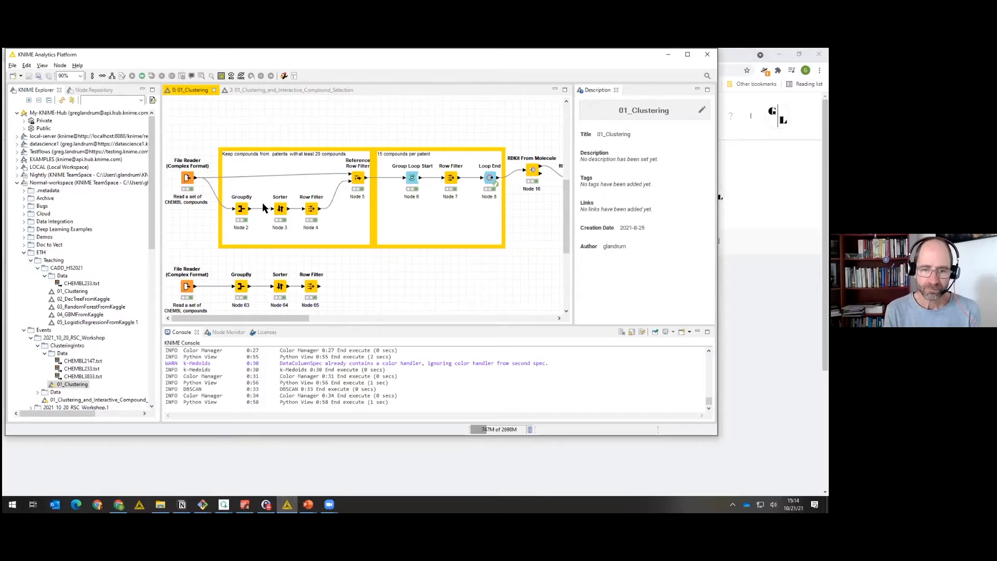
scroll(318, 275, "up", 1)
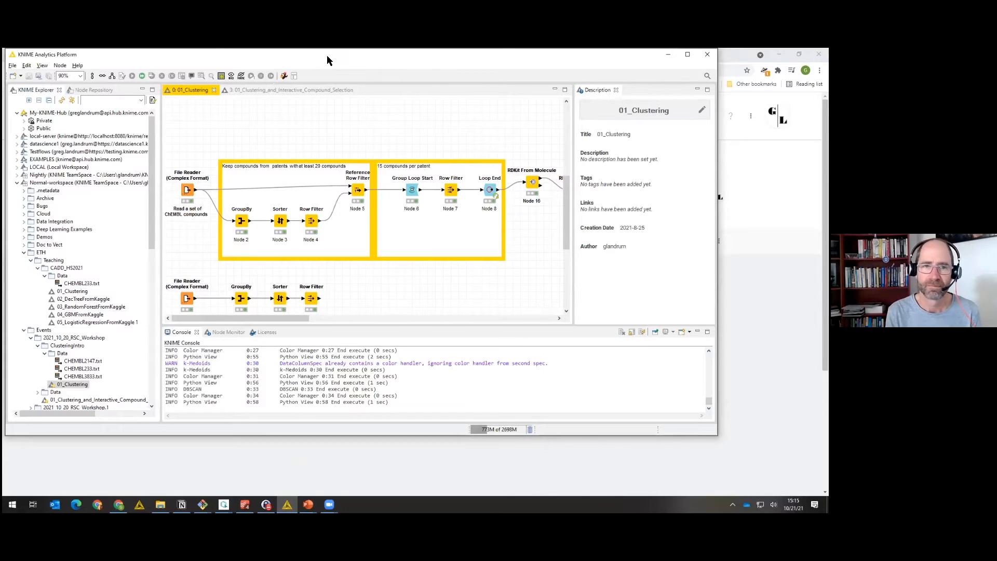
left_click_drag(124, 50, 136, 65)
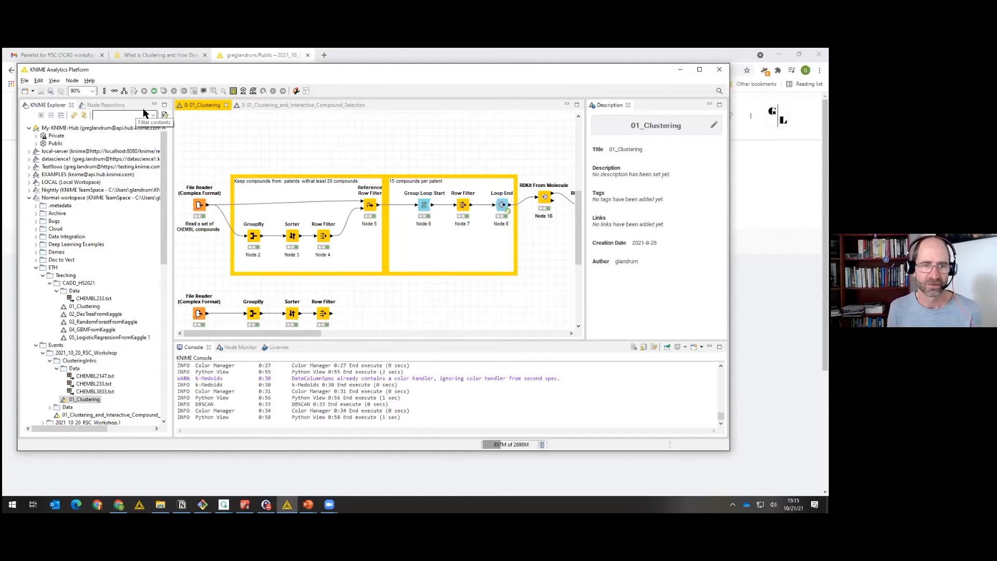
Look over the KNIME Explorer and the Node Repository, and collapse the ETH folder in the workspace tree.
left_click(57, 106)
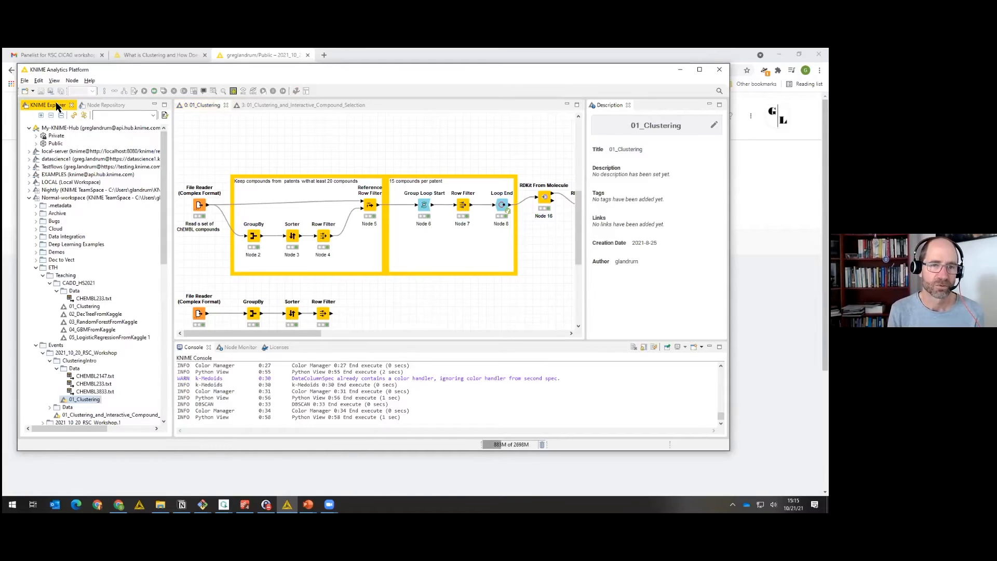
left_click(94, 105)
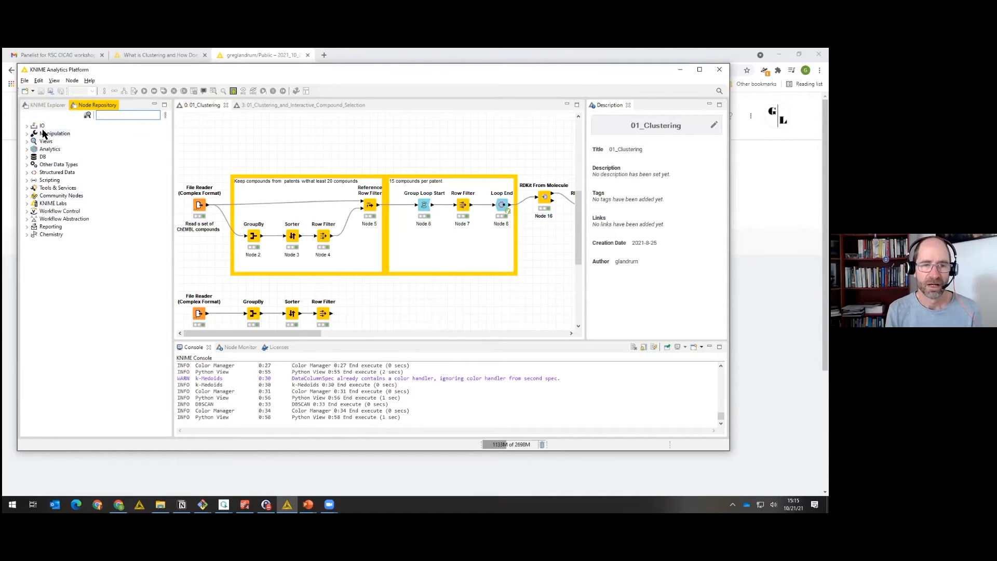
left_click(45, 108)
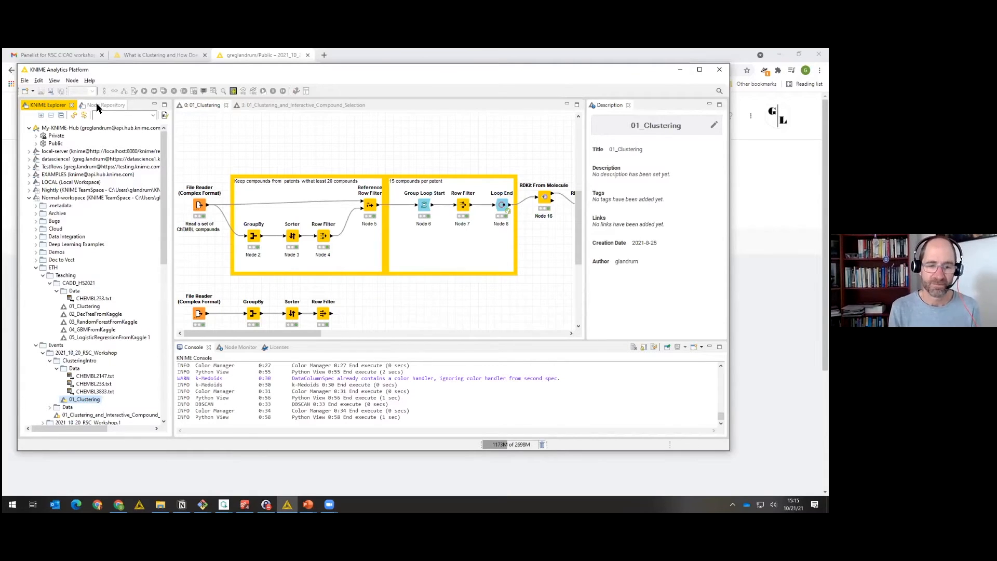
left_click(36, 267)
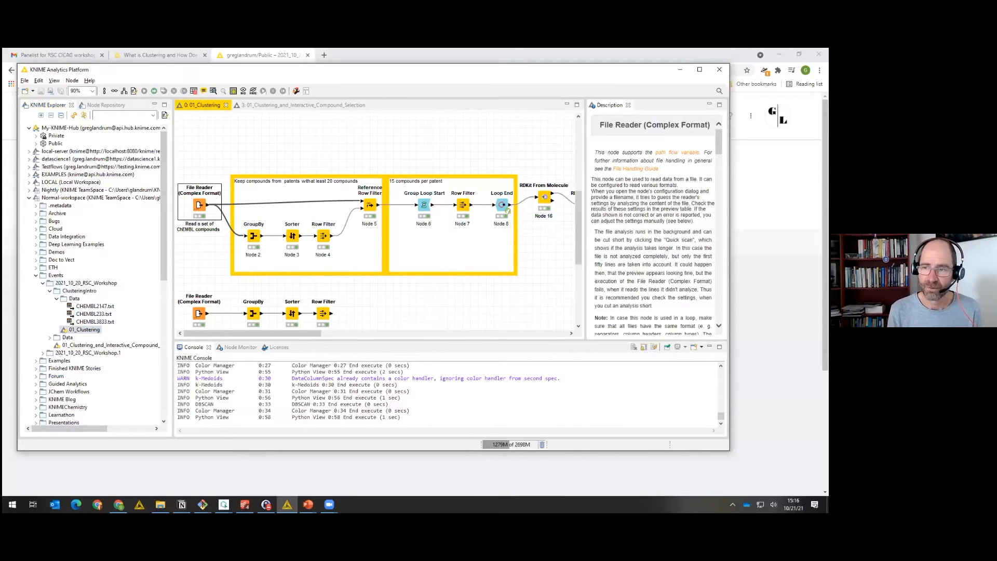
Read the descriptions of the File Reader (Complex Format) and Reference Row Filter nodes, including options and ports.
scroll(632, 241, "down", 7)
scroll(634, 247, "down", 8)
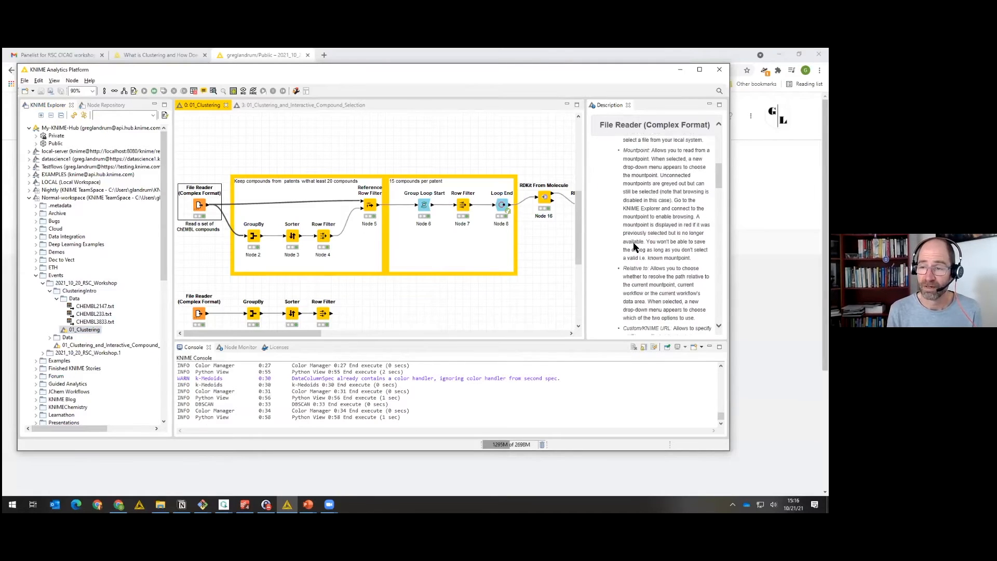
scroll(634, 247, "down", 8)
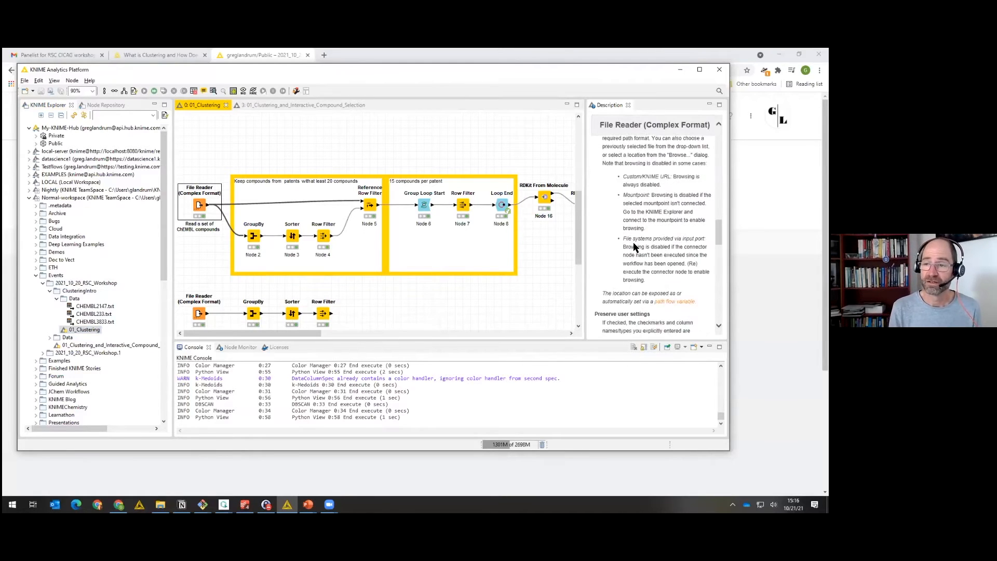
scroll(634, 247, "down", 2)
scroll(633, 247, "up", 6)
scroll(633, 247, "down", 1)
scroll(633, 247, "down", 10)
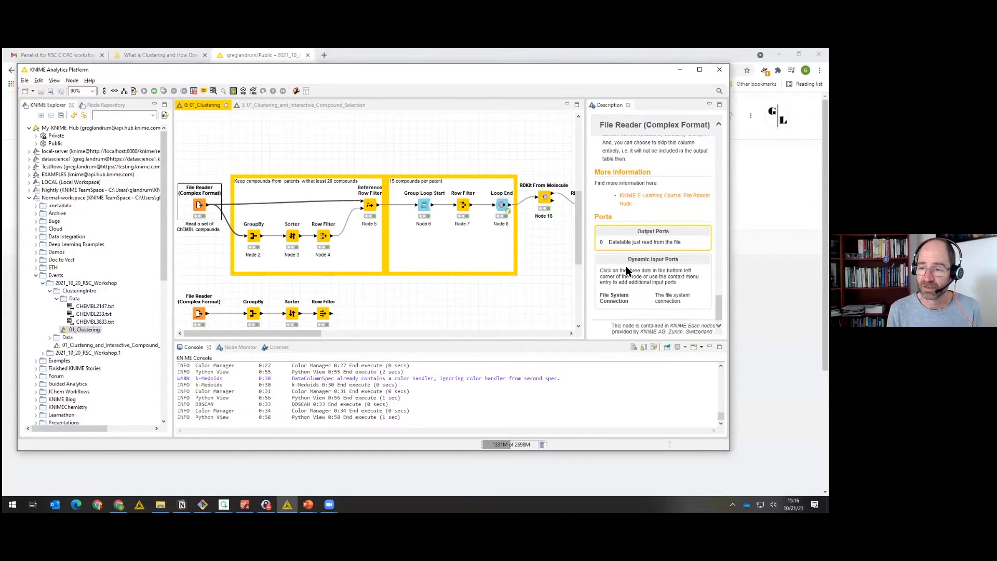
scroll(627, 271, "up", 10)
scroll(627, 270, "up", 8)
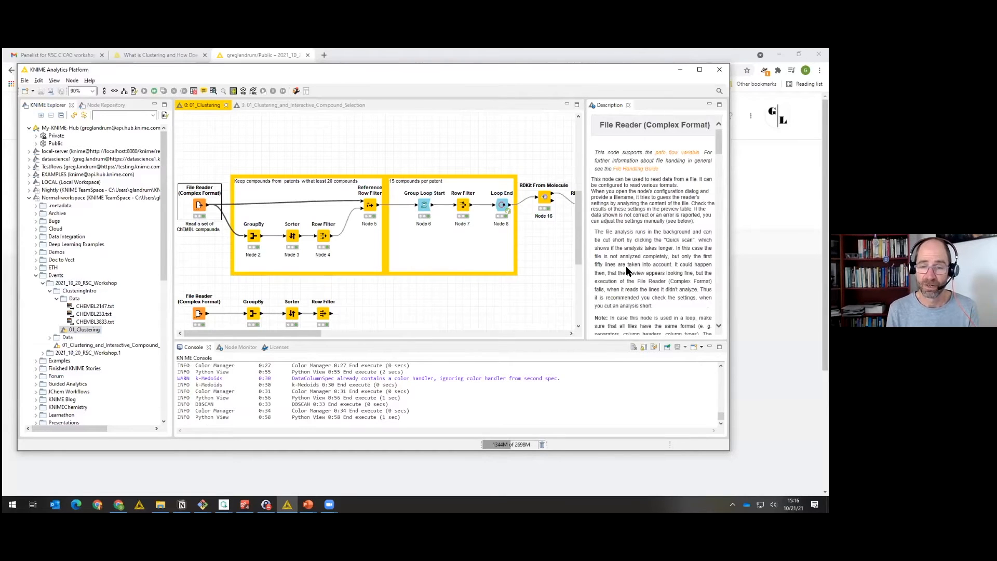
left_click(370, 206)
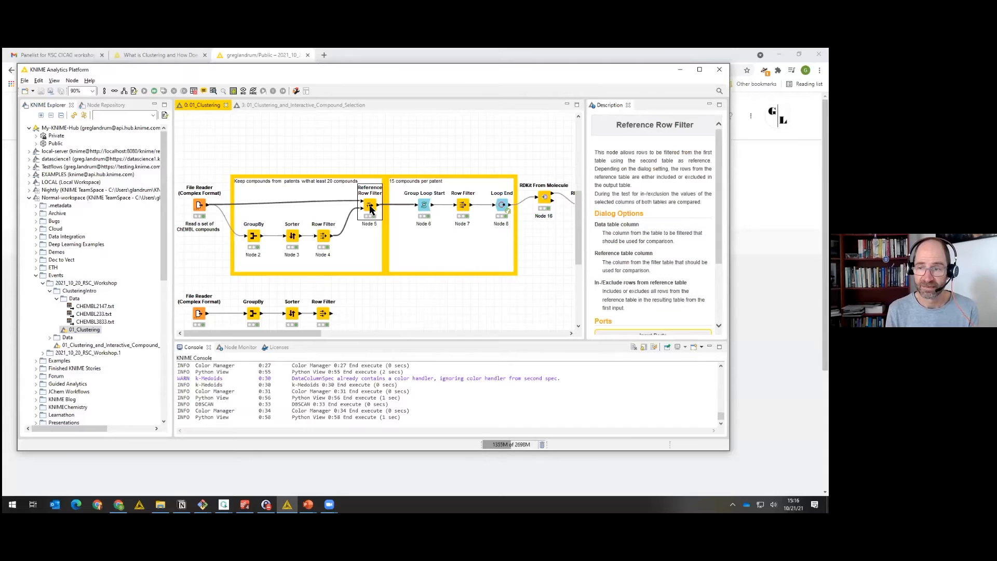
Browse the Node Repository by expanding the Chemistry, Structured Data and JSON categories.
left_click(105, 107)
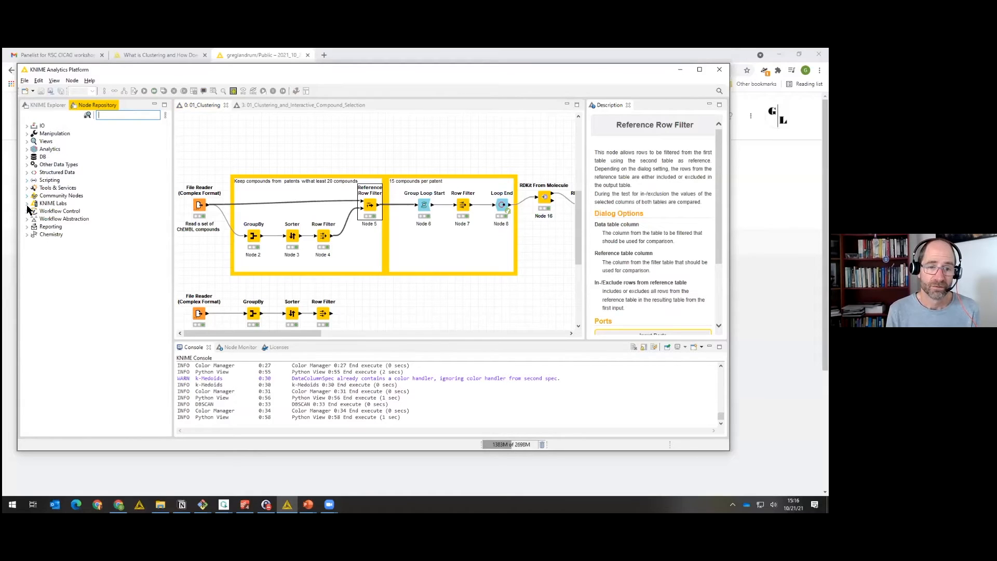
left_click(28, 235)
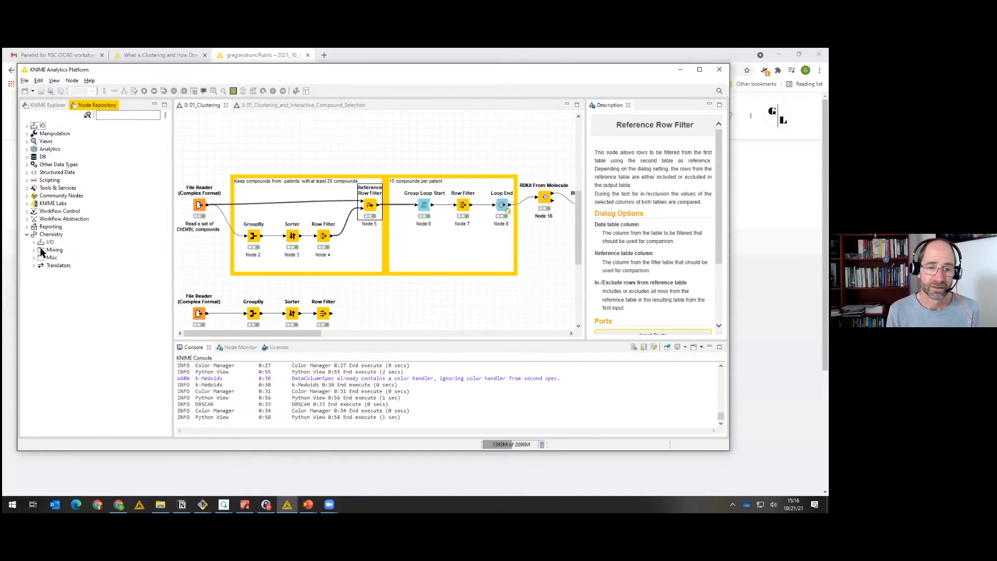
left_click(27, 172)
left_click(34, 180)
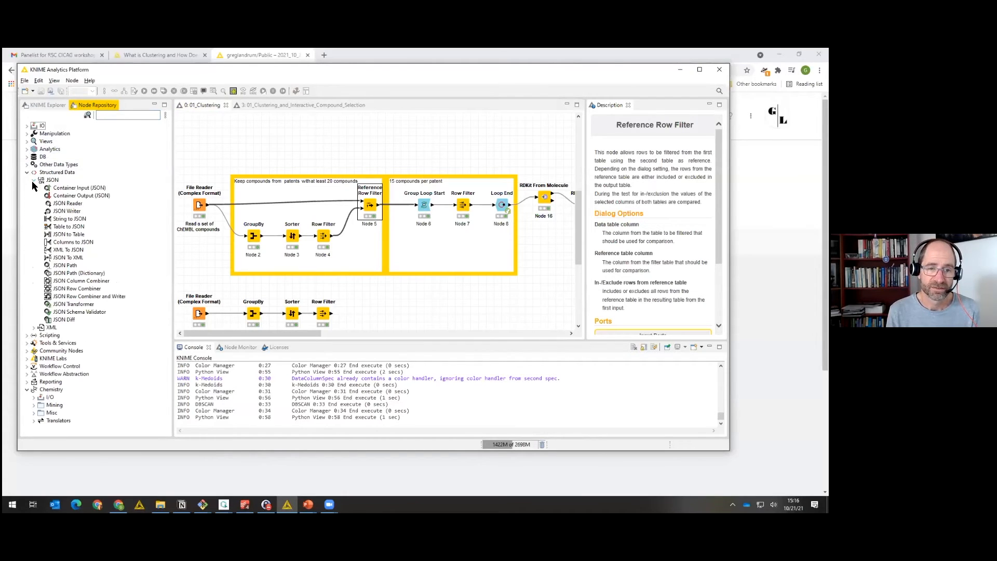
Read the description of the JSON to Table node, covering its options, examples and ports.
left_click(59, 234)
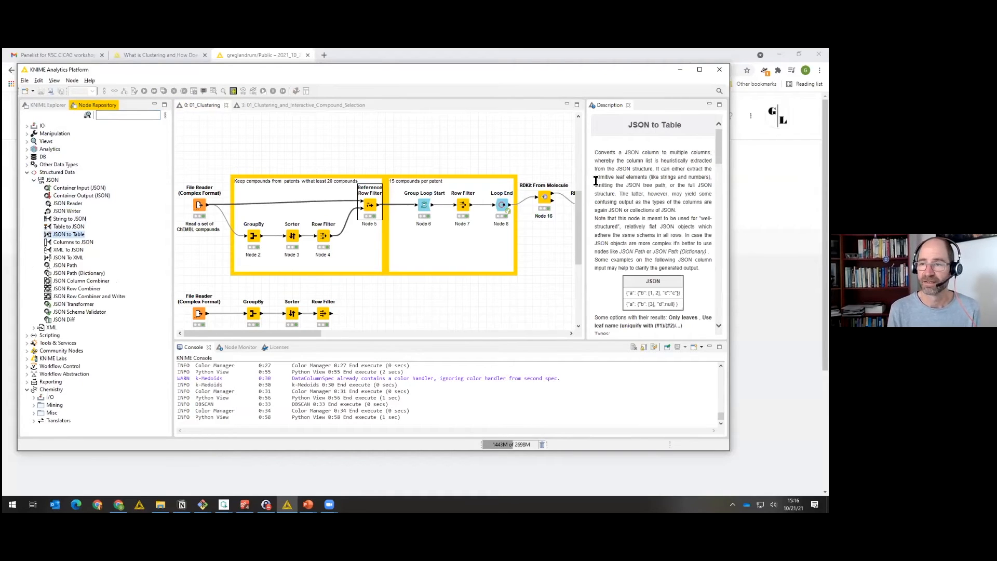
scroll(636, 222, "down", 5)
scroll(637, 222, "down", 10)
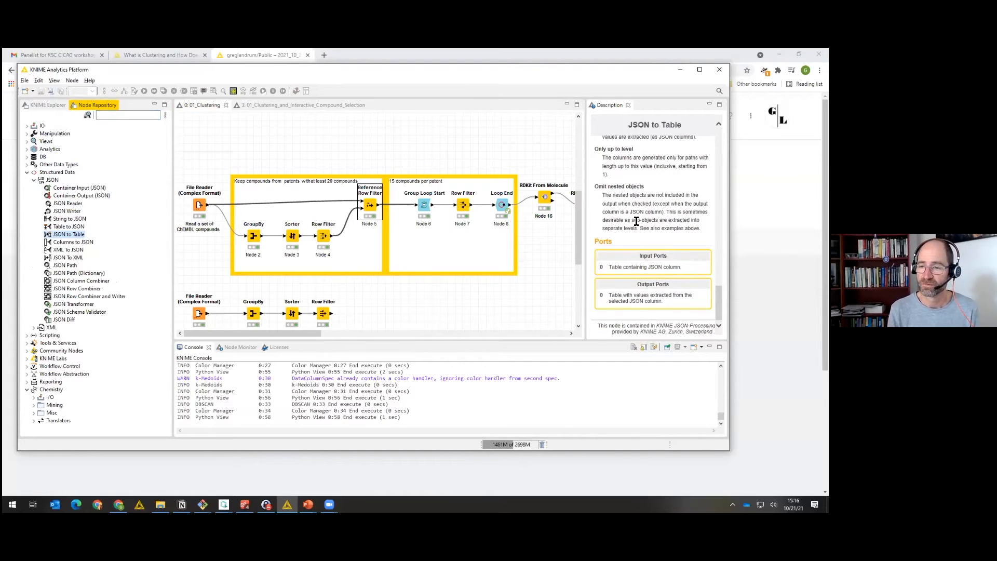
scroll(636, 222, "up", 8)
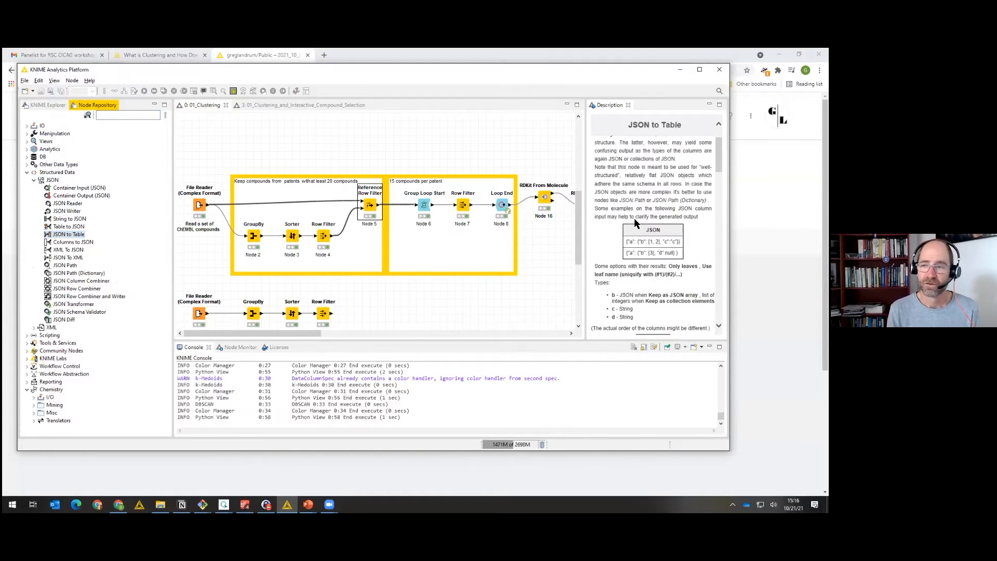
left_click(634, 218)
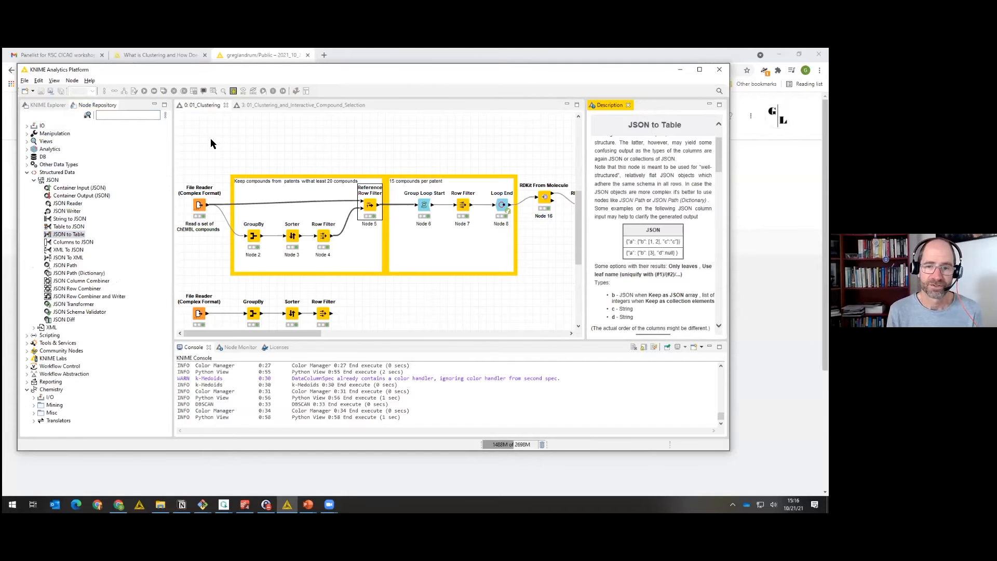
Maximize the 01_Clustering workflow editor and open the upper File Reader (Complex Format) node's configuration to highlight its input file name.
left_click(234, 157)
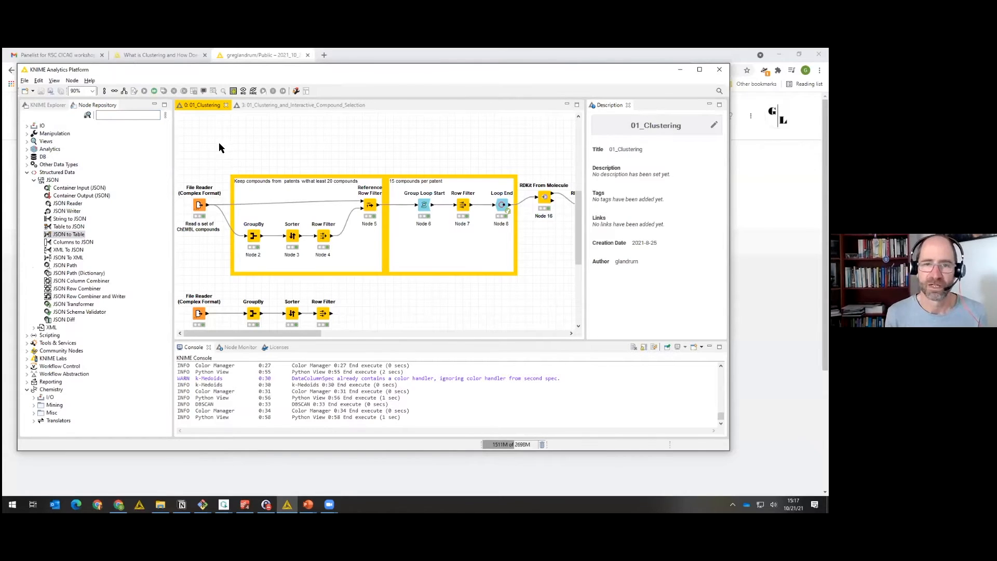
double_click(201, 107)
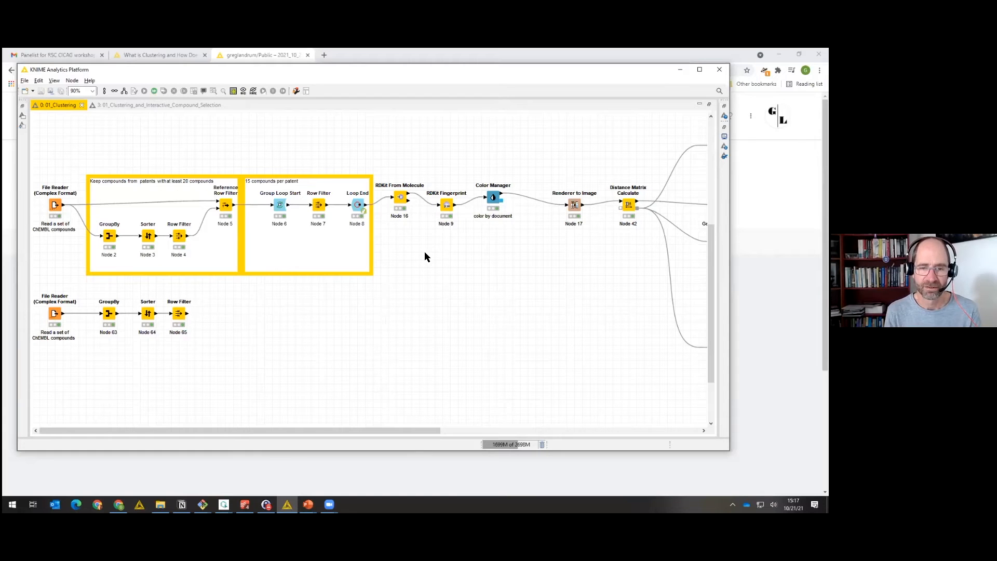
double_click(56, 205)
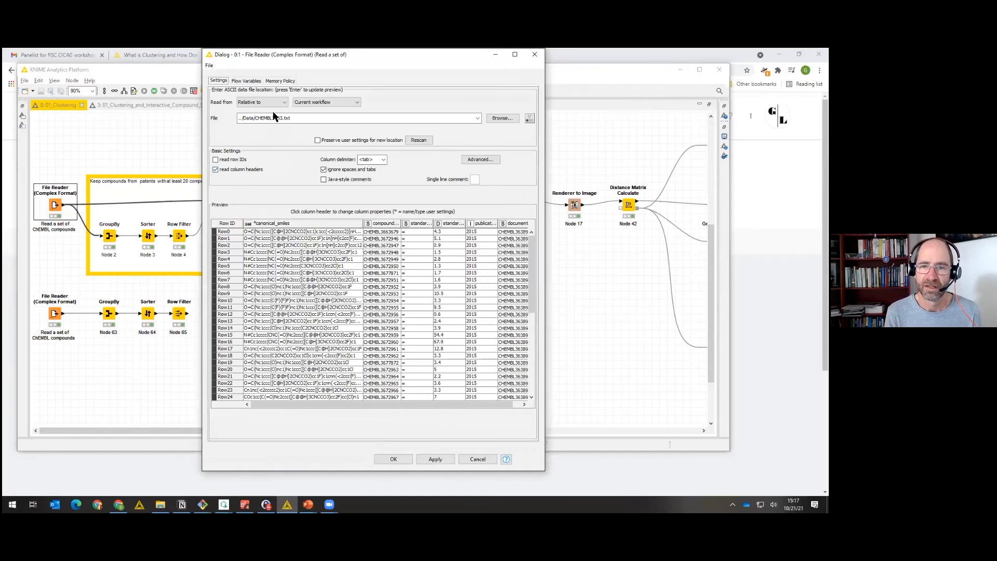
double_click(272, 118)
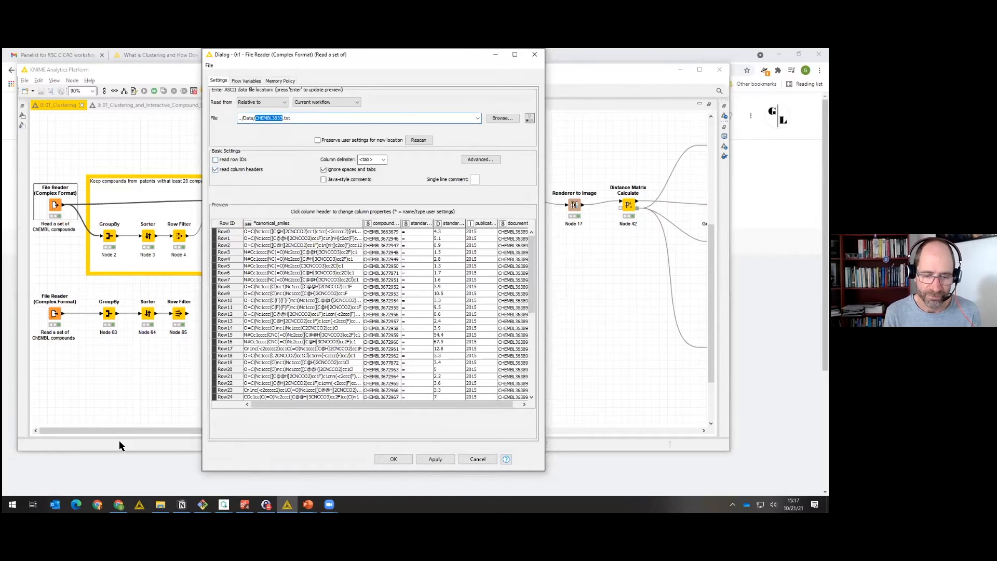
Switch to Chrome and open the ChEMBL Database website at ebi.ac.uk/chembl.
left_click(118, 504)
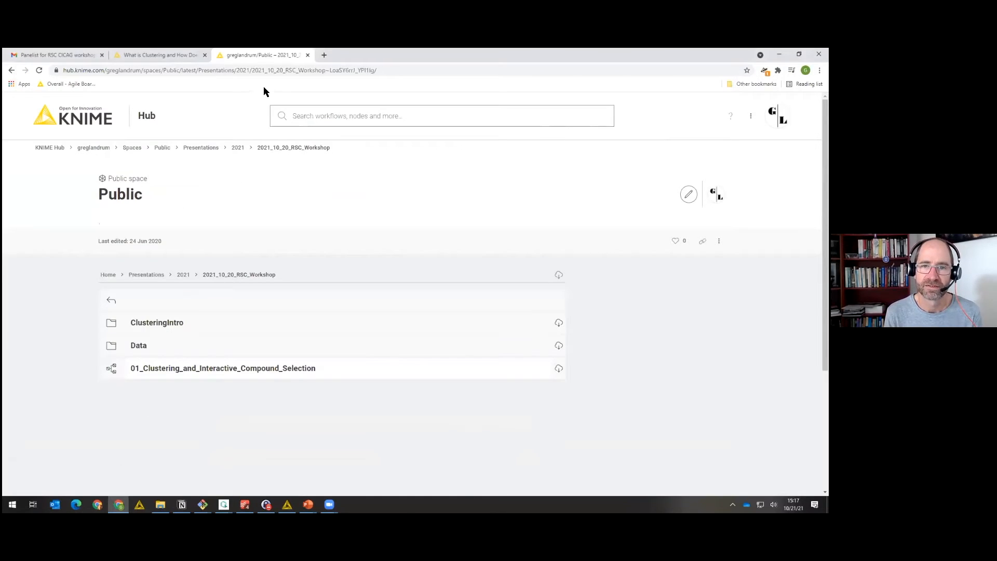
left_click(275, 72)
type("chembl")
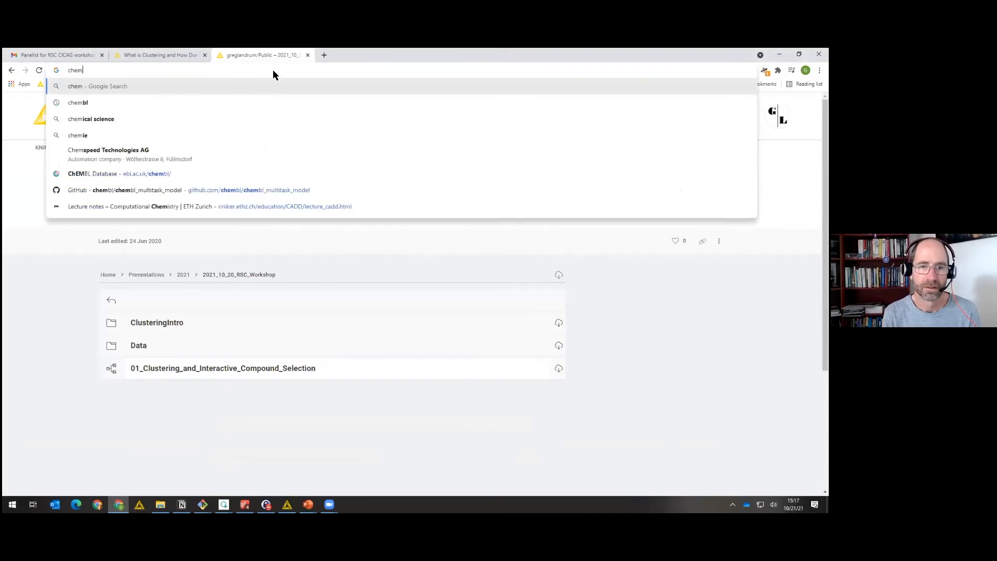
key("Down")
key("Down")
key("Down")
key("Down")
key("Down")
key("Return")
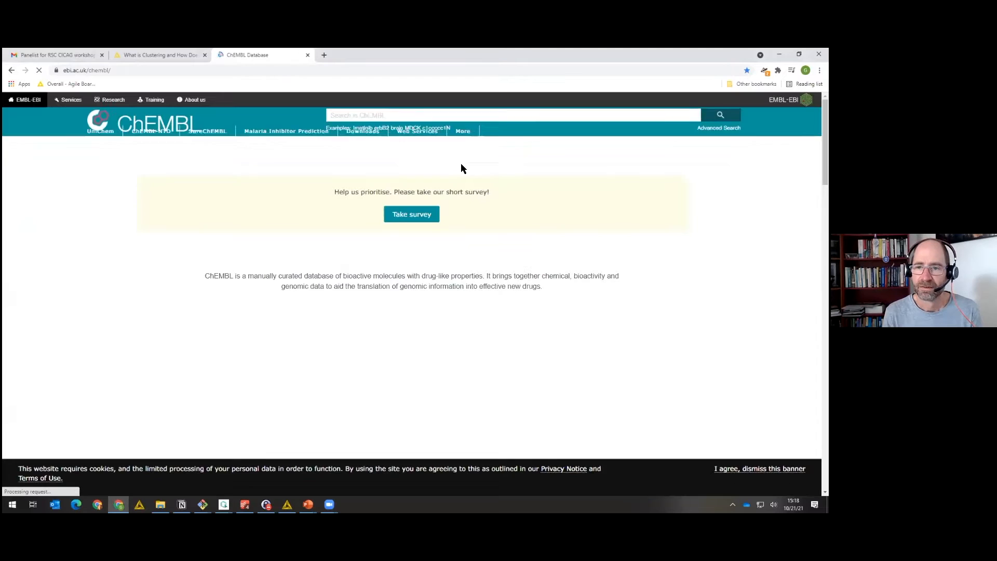
Search ChEMBL for CHEMBL3833 among targets and look at the matching target record.
left_click(494, 122)
type("chemb")
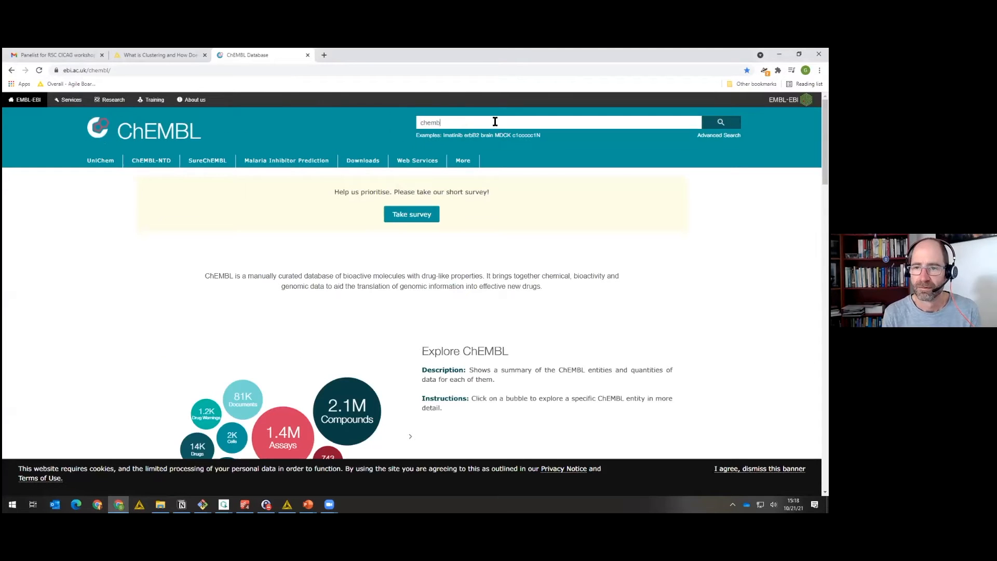
key("BackSpace")
key("BackSpace")
key("BackSpace")
key("BackSpace")
key("BackSpace")
type("CHEM")
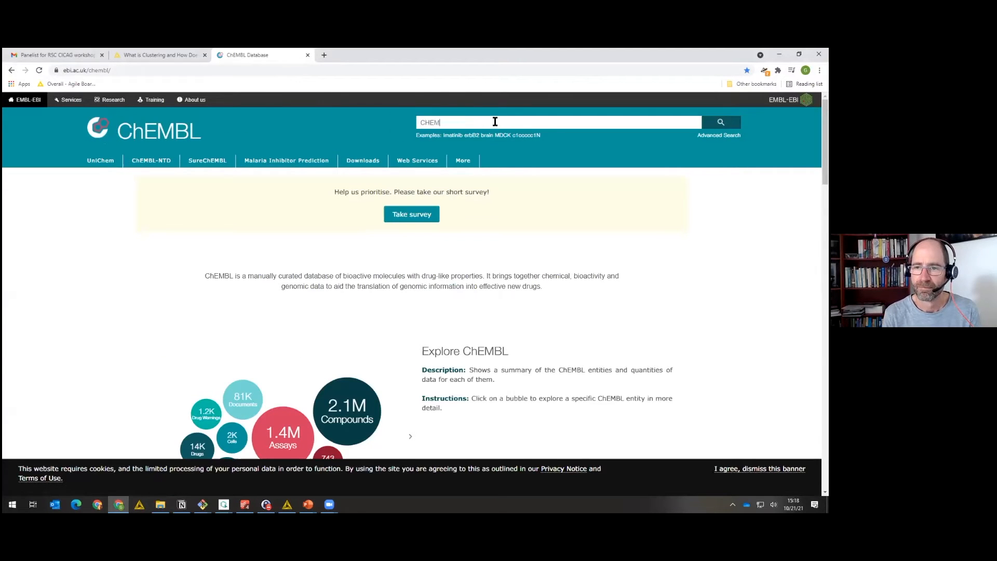
type("BL3833")
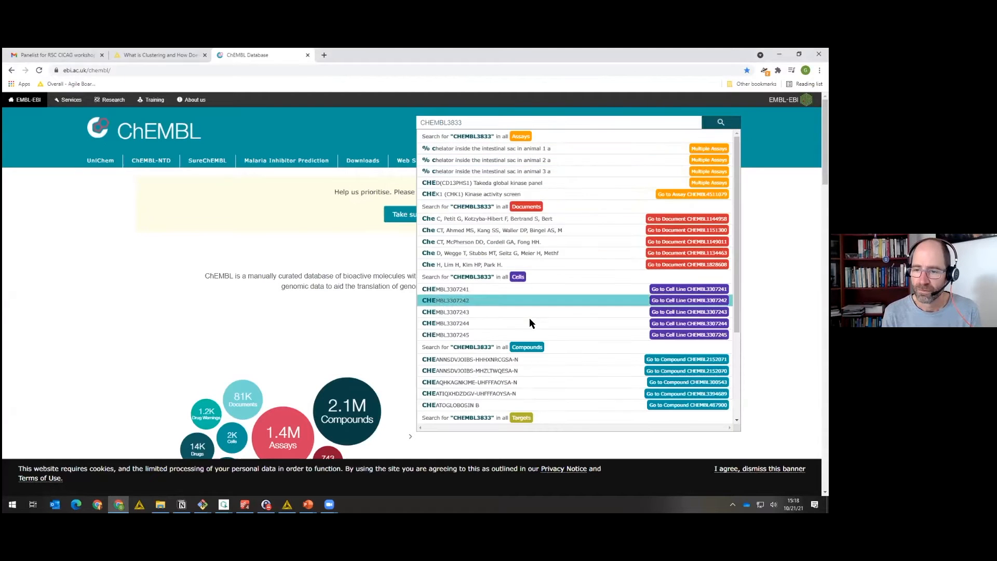
left_click(524, 414)
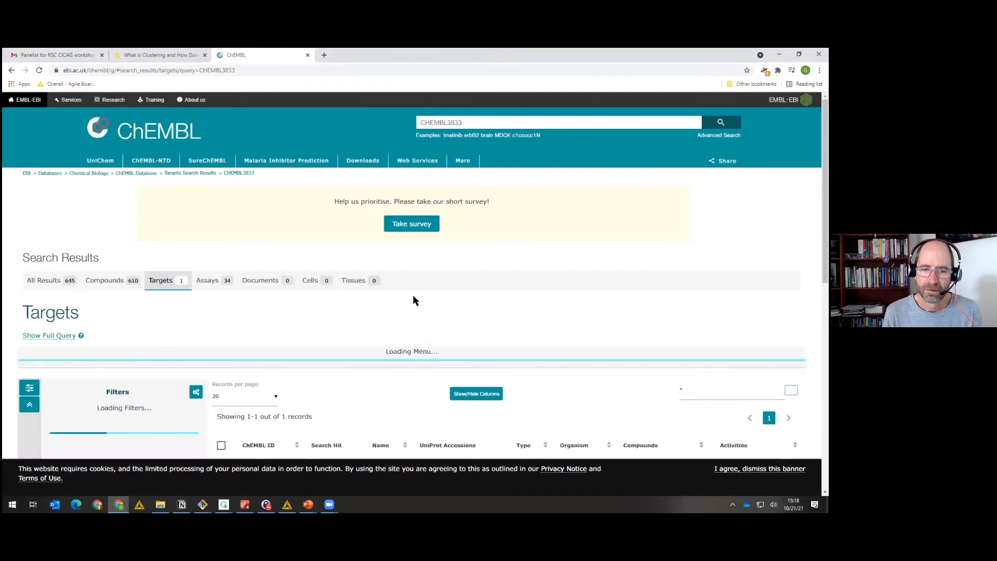
scroll(413, 297, "down", 1)
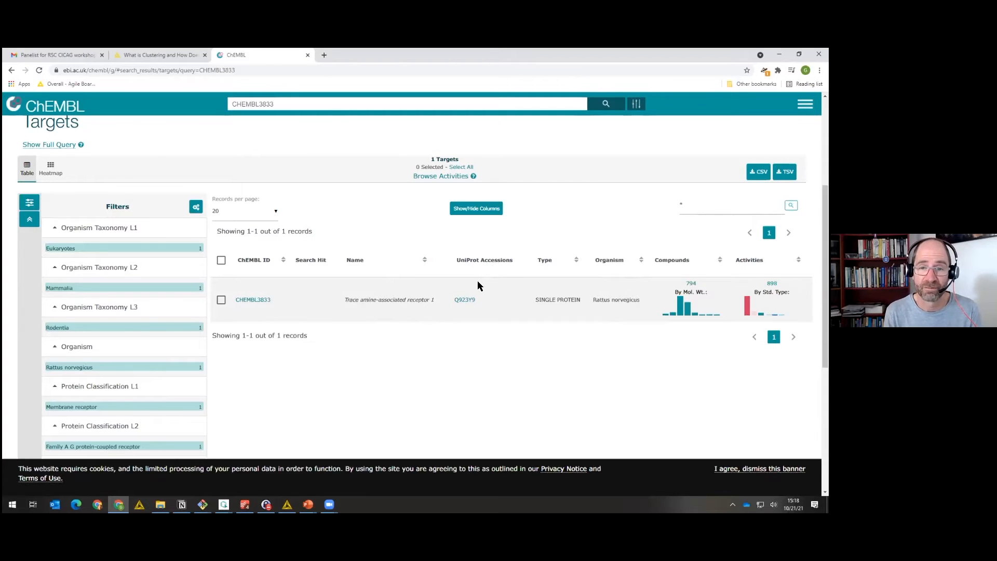
Switch back to KNIME, cancel the File Reader configuration, and follow the workflow from compound loading through MDS to the clustering branches.
key("alt+Tab")
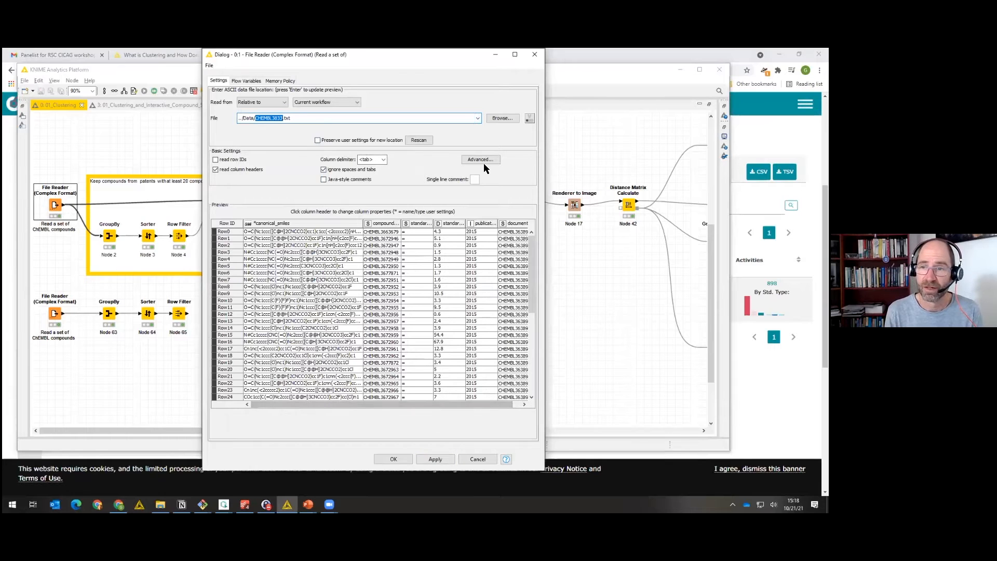
left_click(482, 459)
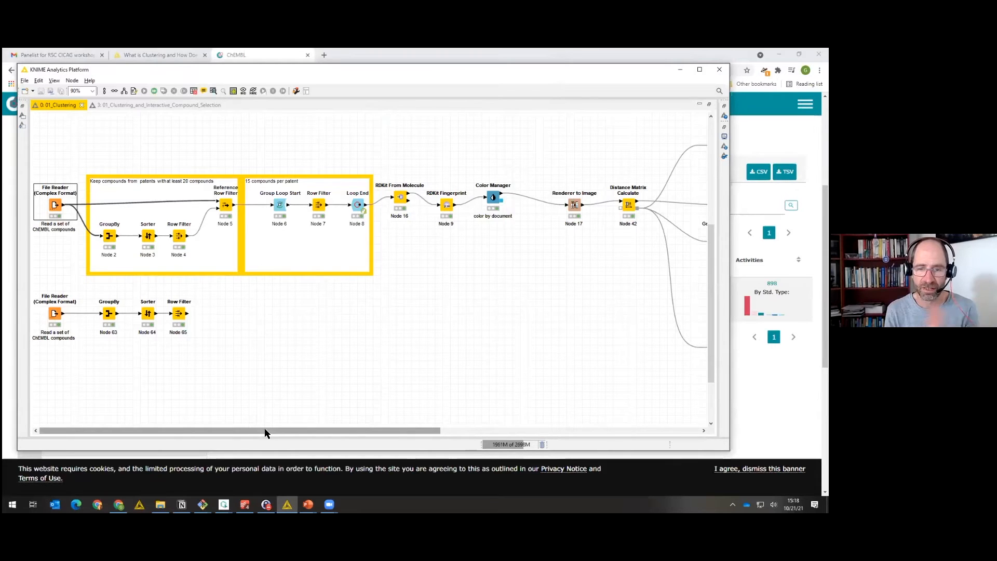
left_click_drag(272, 432, 412, 431)
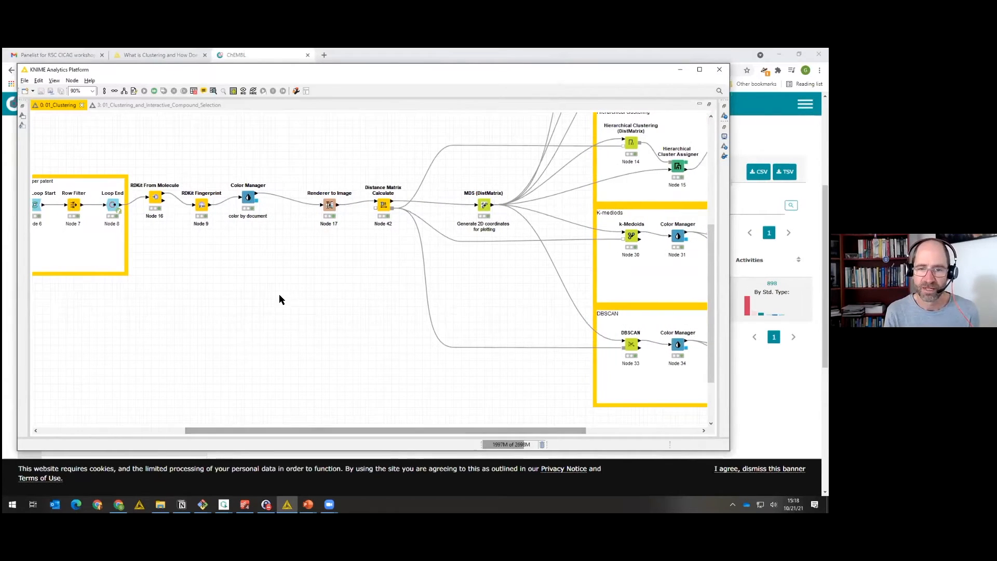
left_click_drag(321, 431, 432, 435)
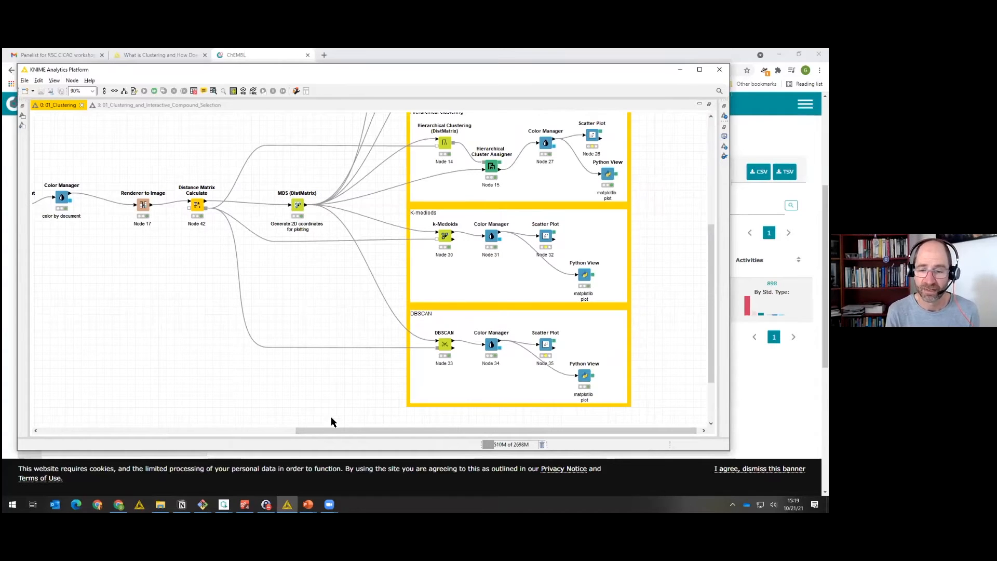
scroll(331, 425, "right", 1)
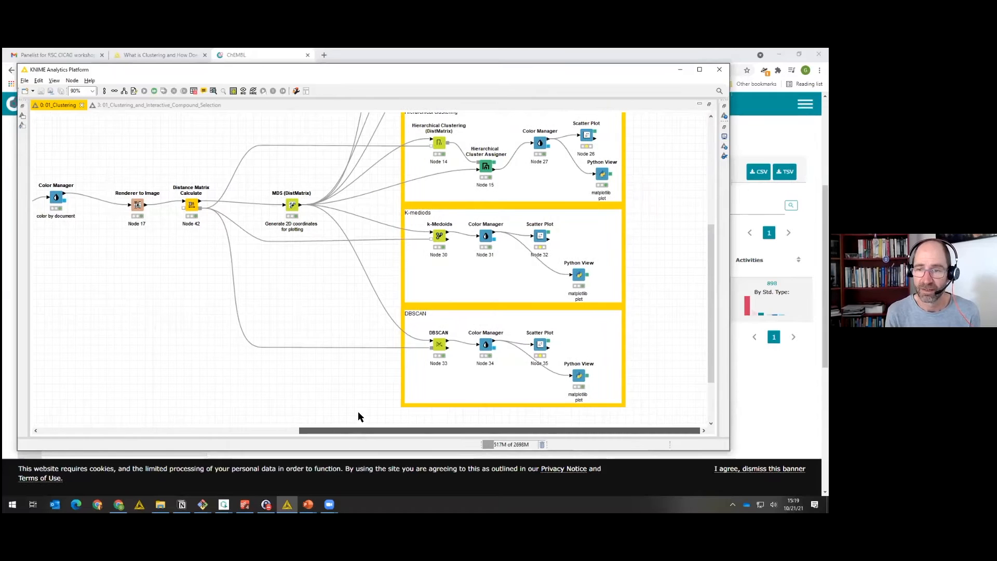
Examine the activity distribution, compound visualization and three clustering branches, and retrace the main pipeline back to the File Reader.
scroll(349, 387, "up", 8)
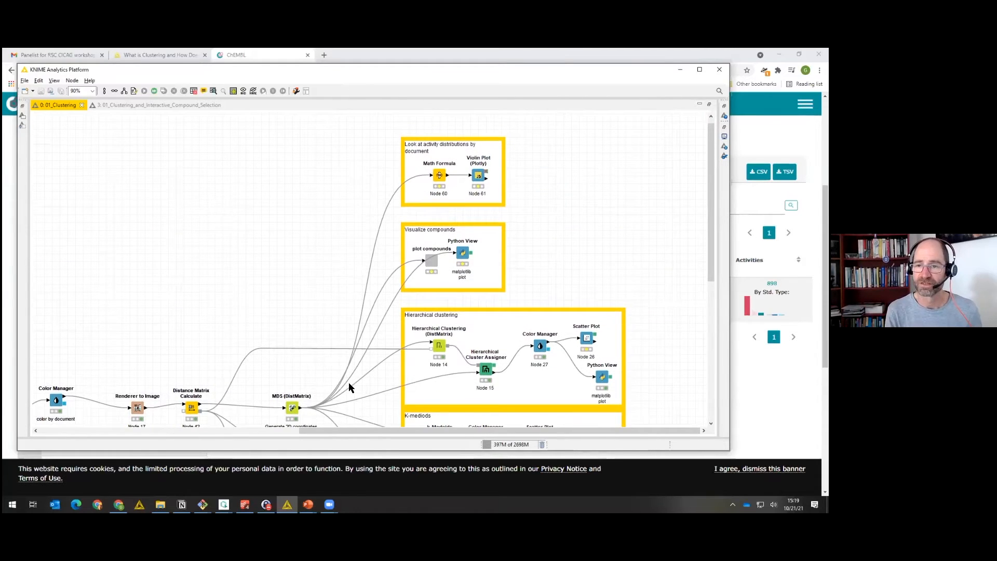
scroll(350, 387, "down", 1)
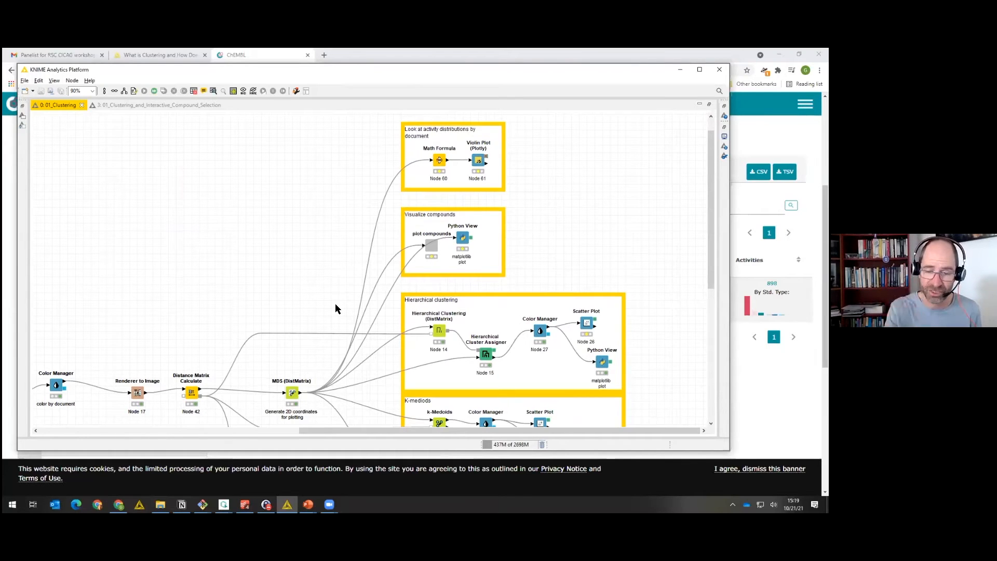
scroll(335, 303, "down", 5)
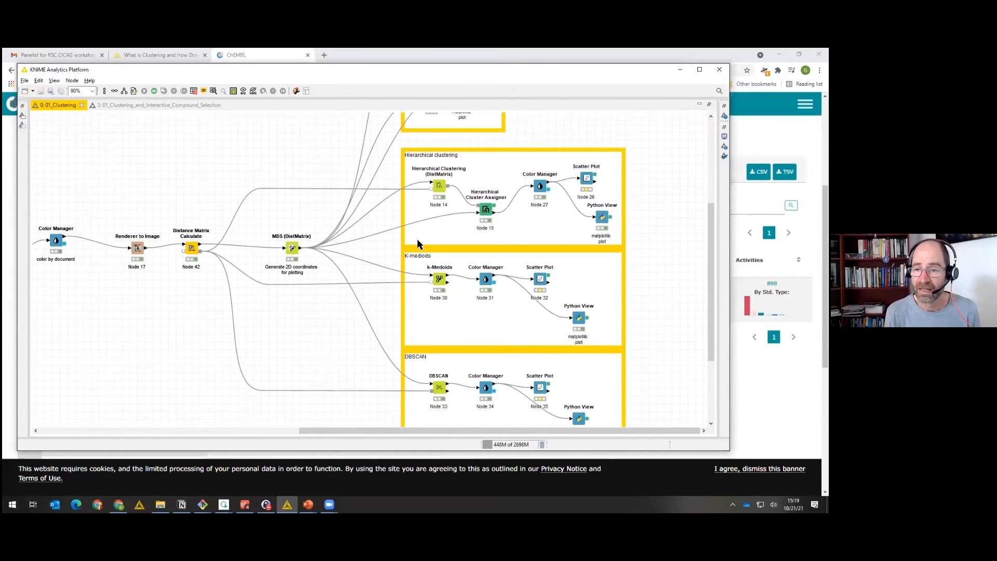
scroll(424, 232, "down", 1)
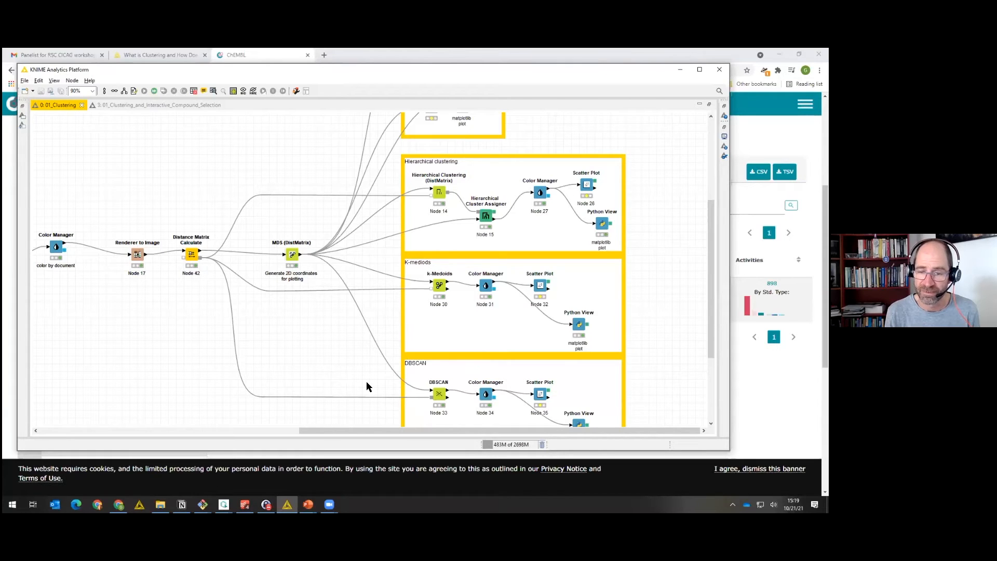
scroll(325, 356, "left", 10)
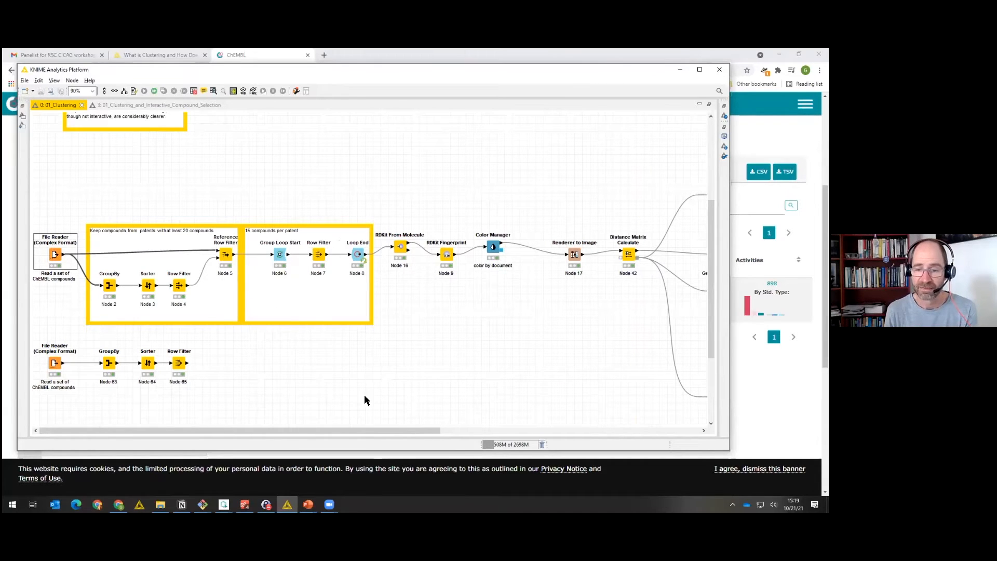
scroll(360, 397, "right", 8)
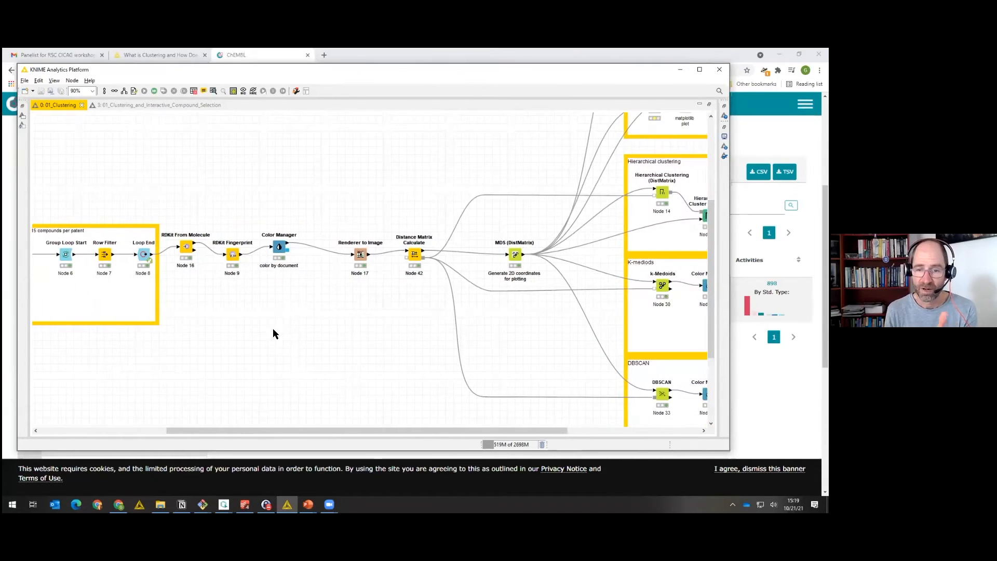
scroll(381, 374, "right", 8)
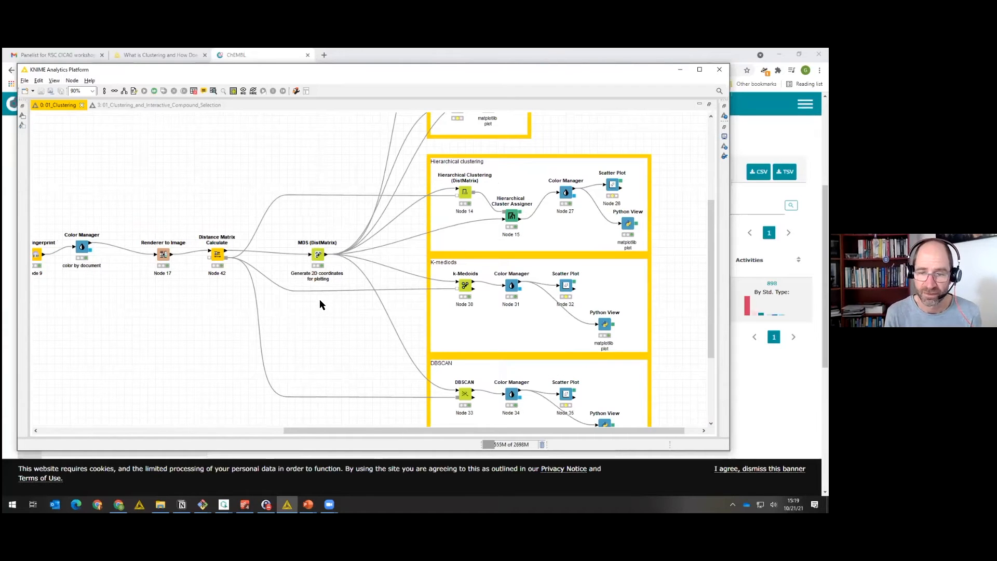
scroll(320, 304, "left", 17)
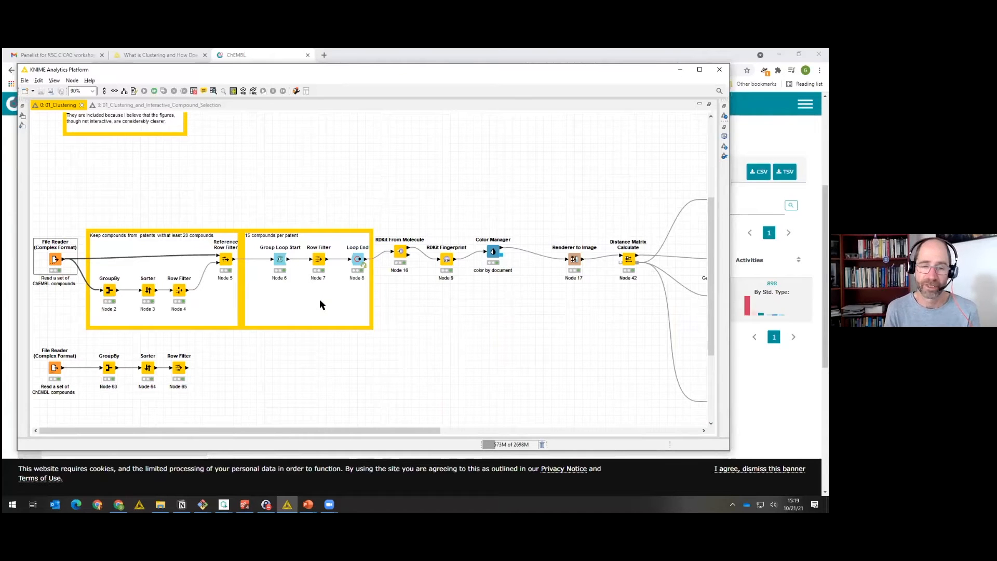
Review the upper File Reader's input file and preview table columns, and cancel its configuration.
double_click(56, 258)
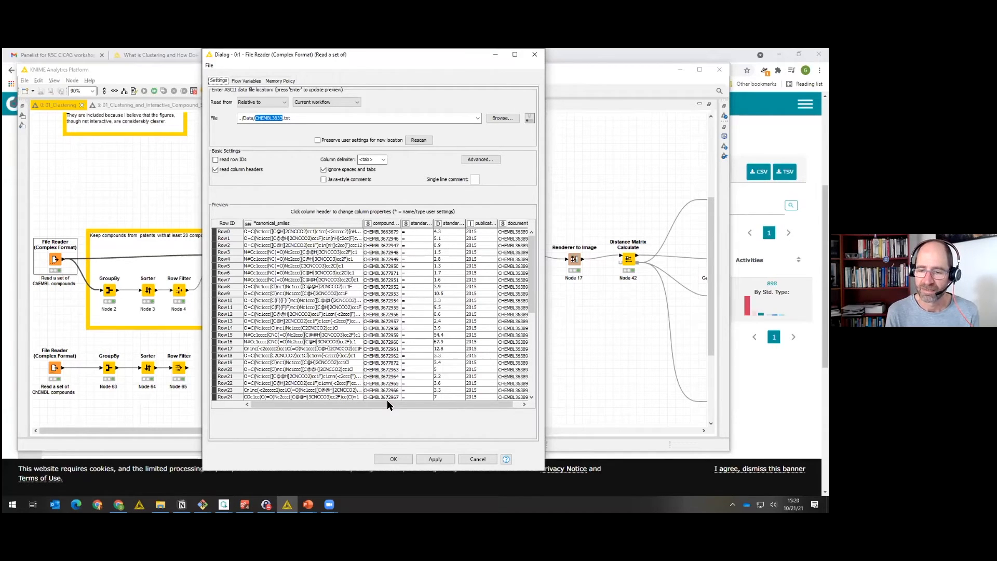
left_click_drag(387, 405, 439, 404)
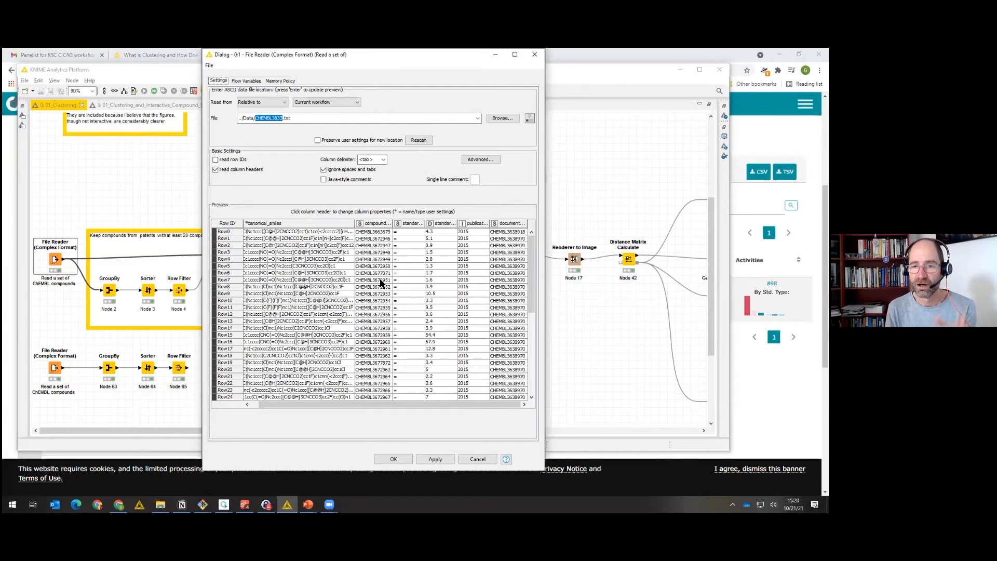
left_click(276, 121)
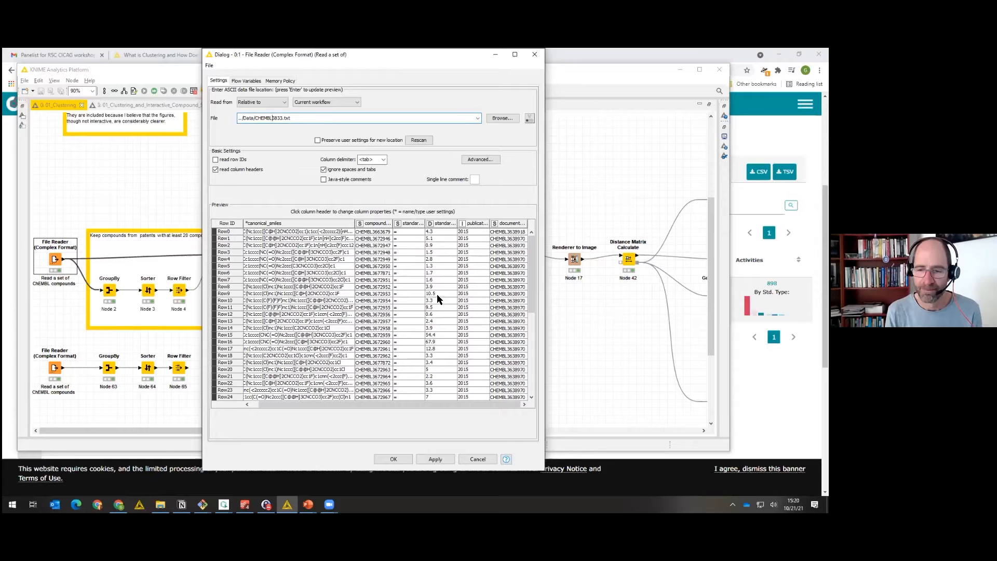
left_click(478, 459)
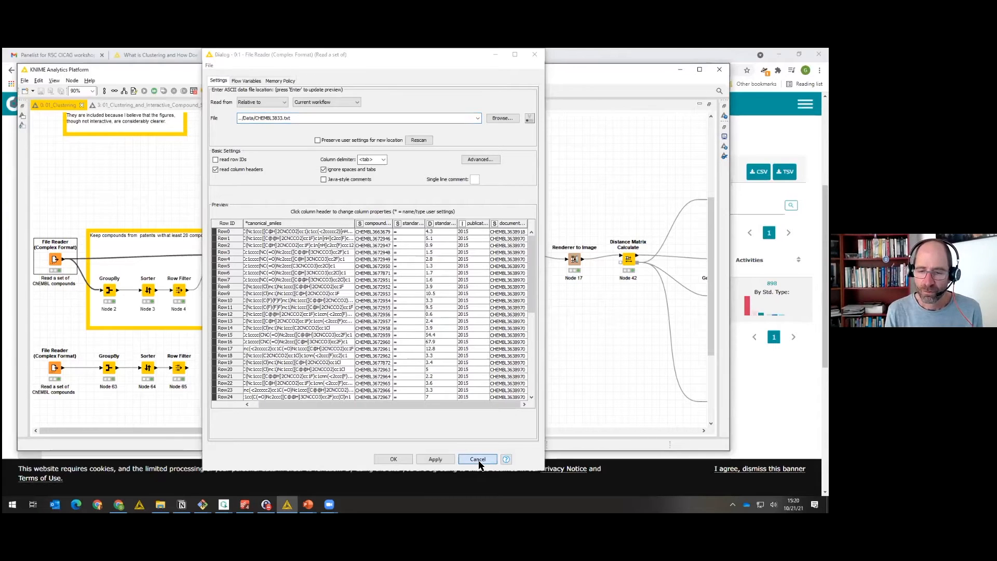
Inspect the canonical_smiles column's type options in the upper File Reader's configuration, and cancel the column settings and the configuration.
double_click(57, 263)
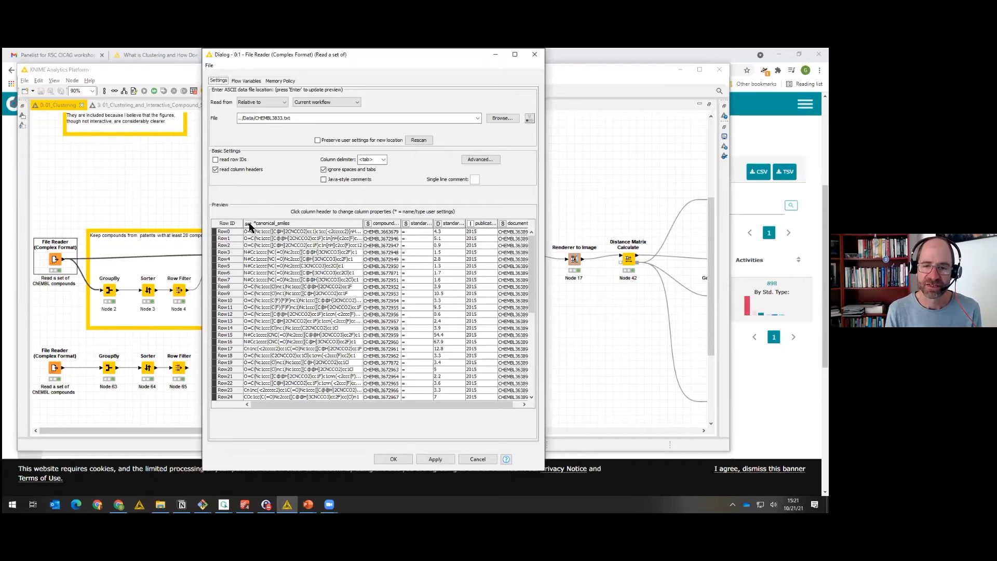
left_click(289, 227)
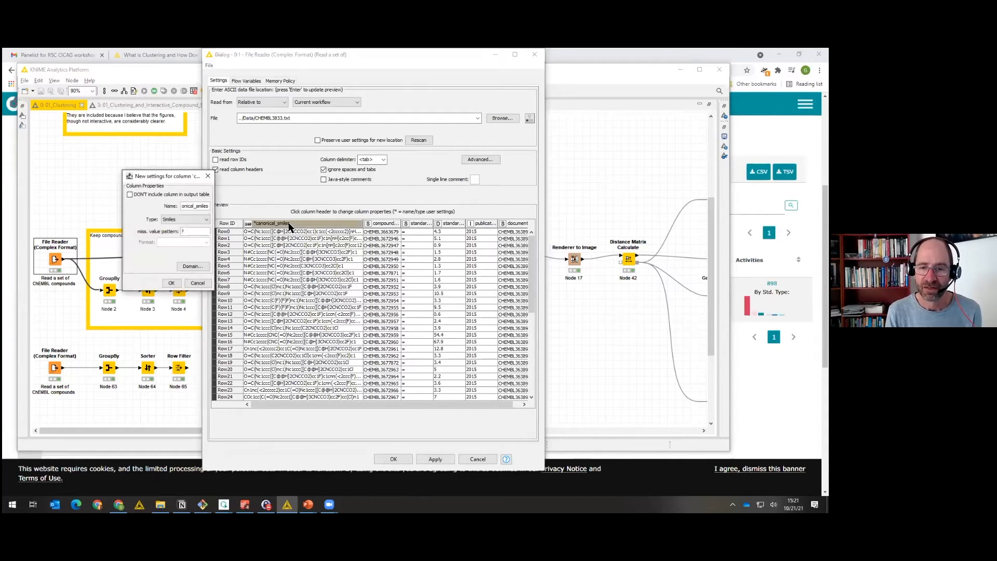
left_click(203, 222)
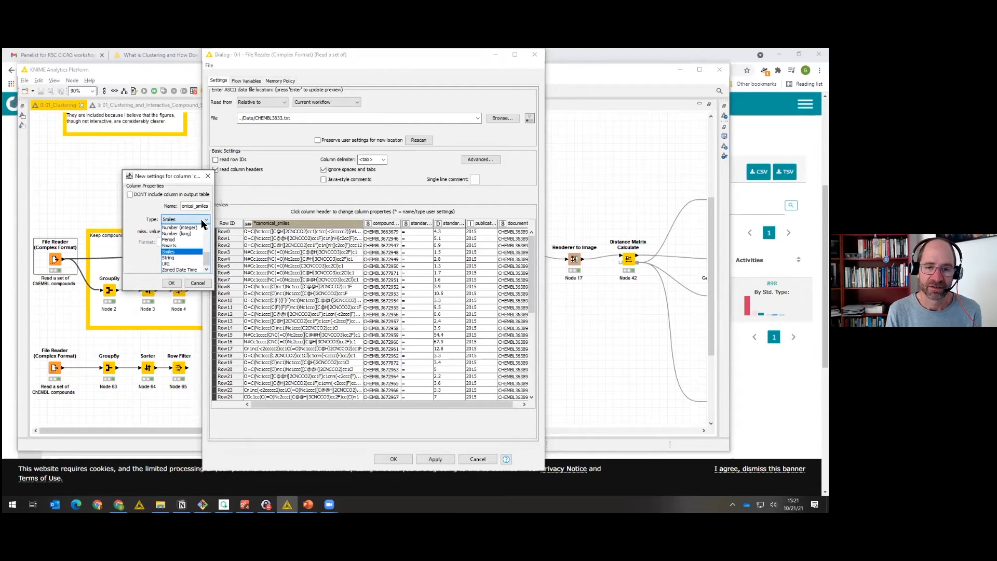
left_click(133, 201)
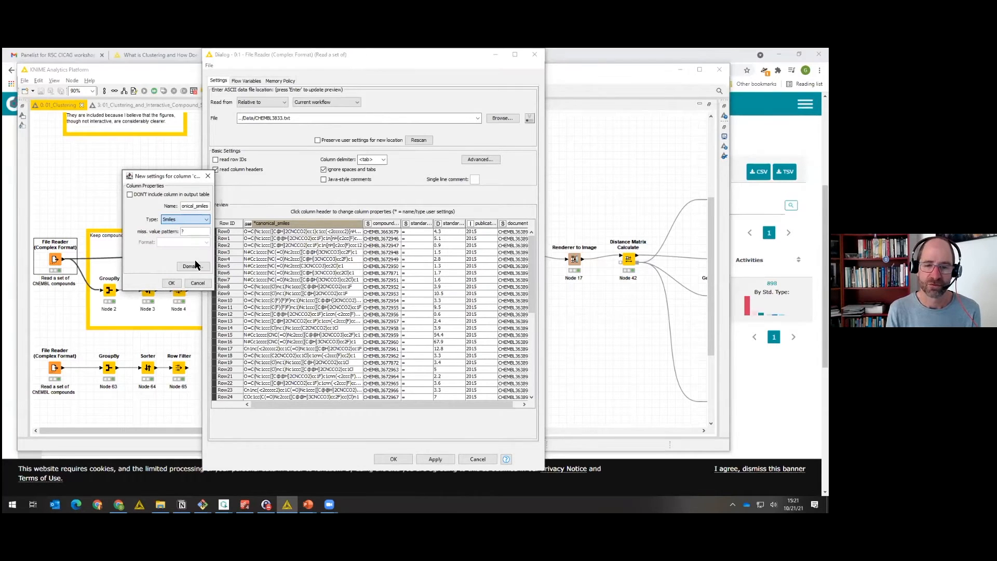
left_click(197, 283)
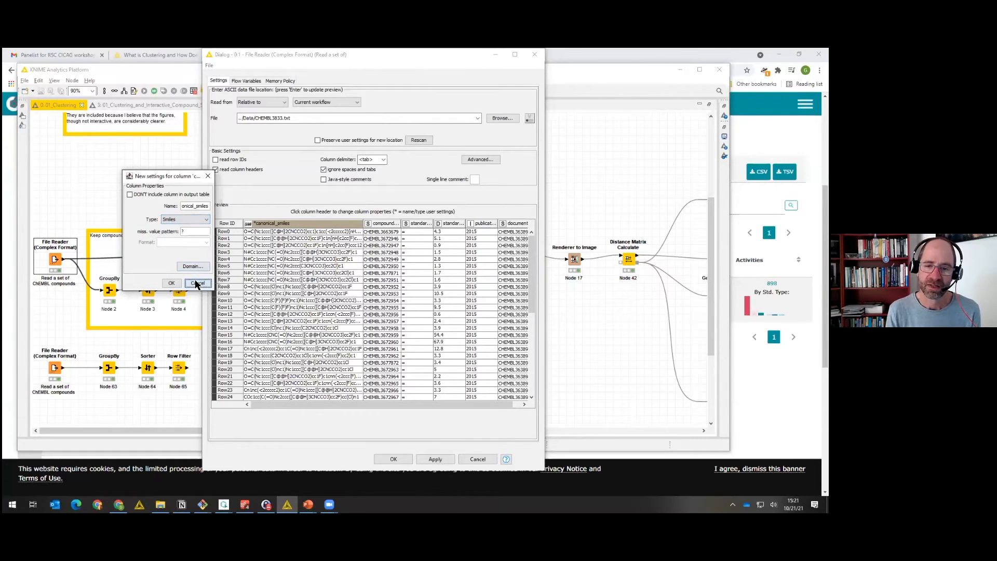
left_click(476, 460)
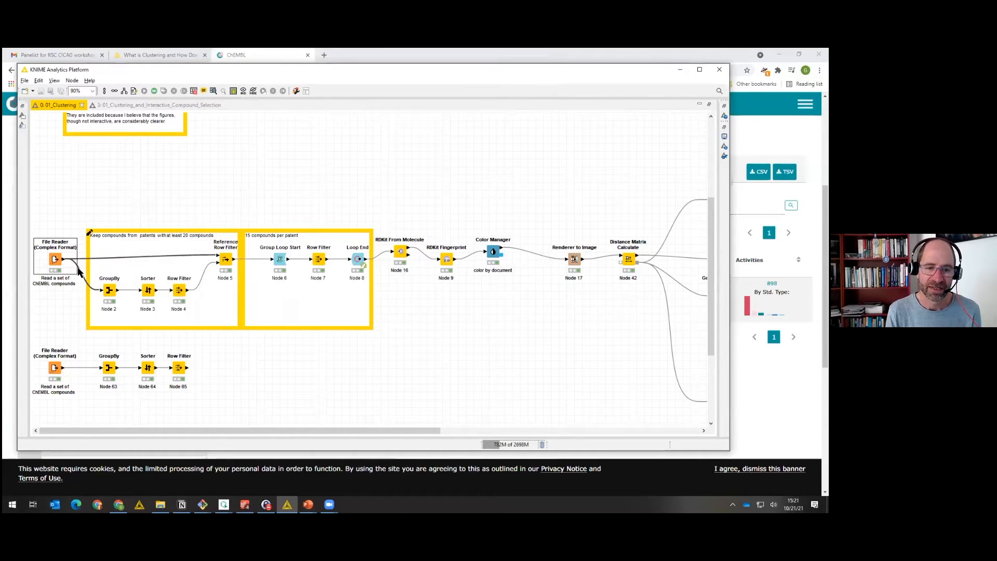
Open the upper File Reader's output table, render canonical_smiles as structure drawings, and enlarge that column's width and the table's row height.
right_click(58, 264)
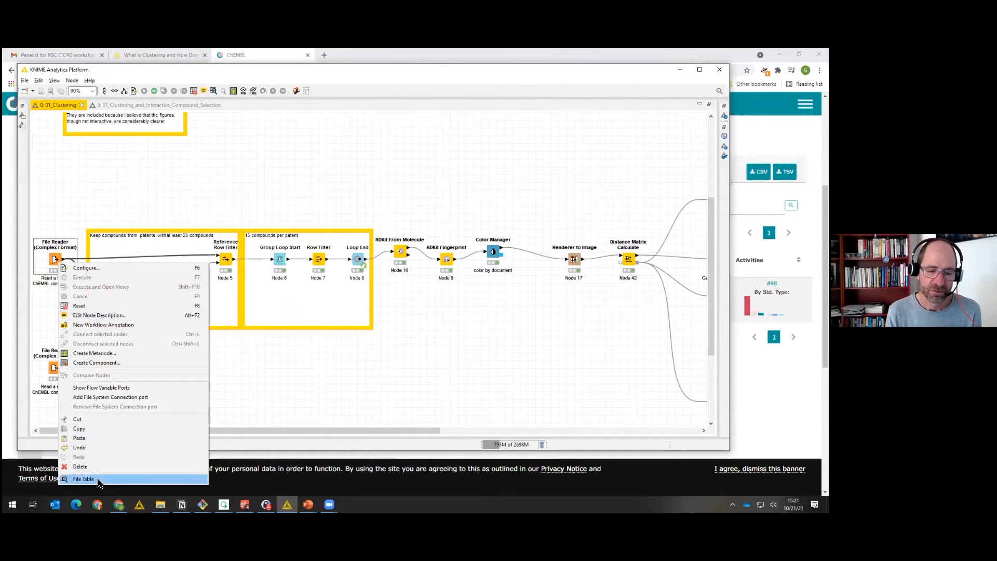
left_click(83, 479)
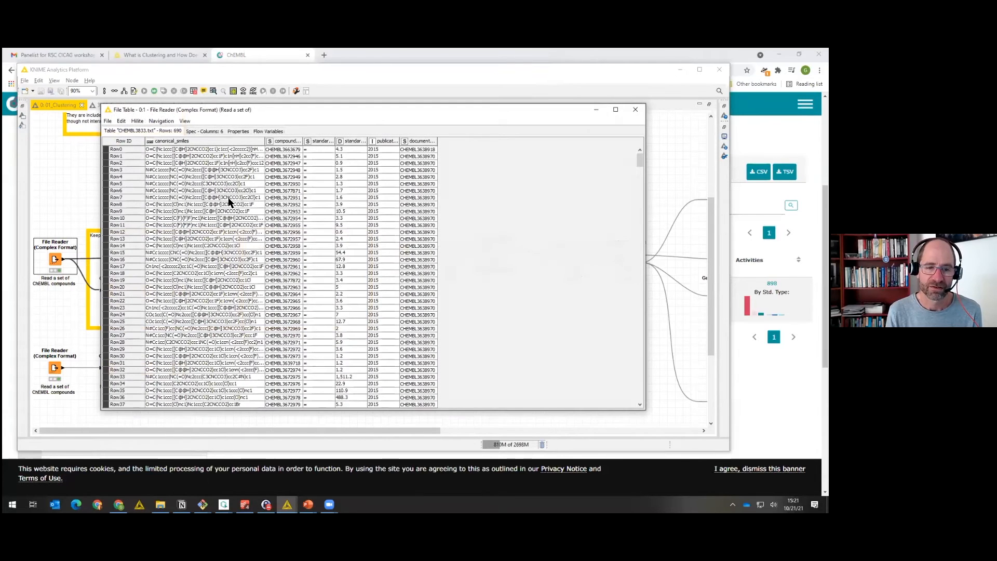
right_click(228, 144)
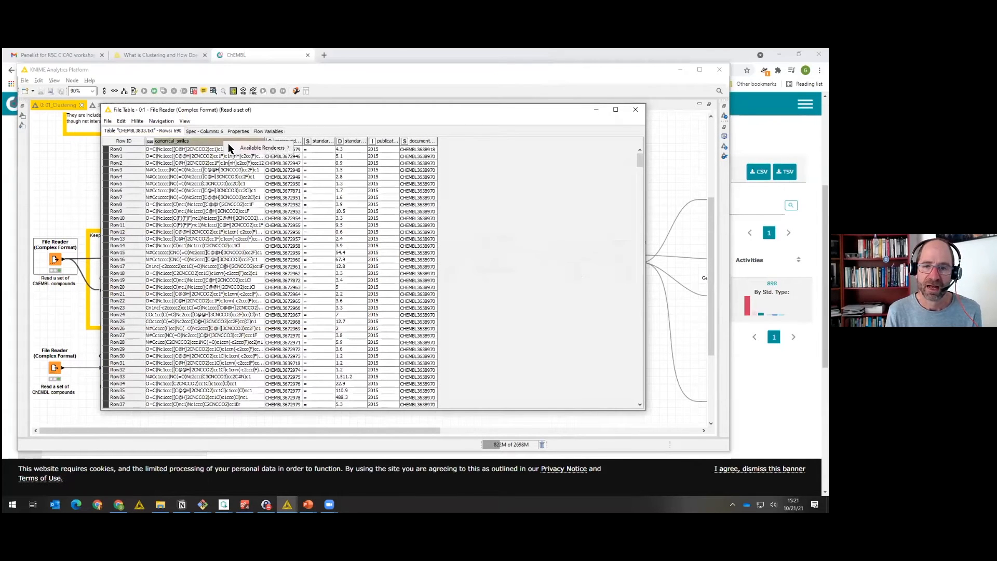
mouse_move(285, 148)
left_click(318, 161)
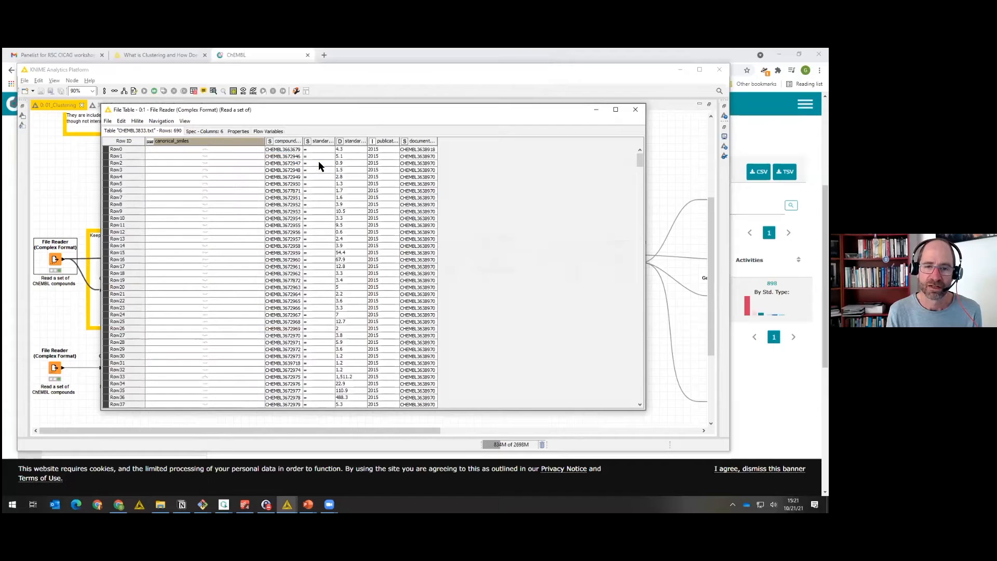
left_click_drag(266, 140, 339, 140)
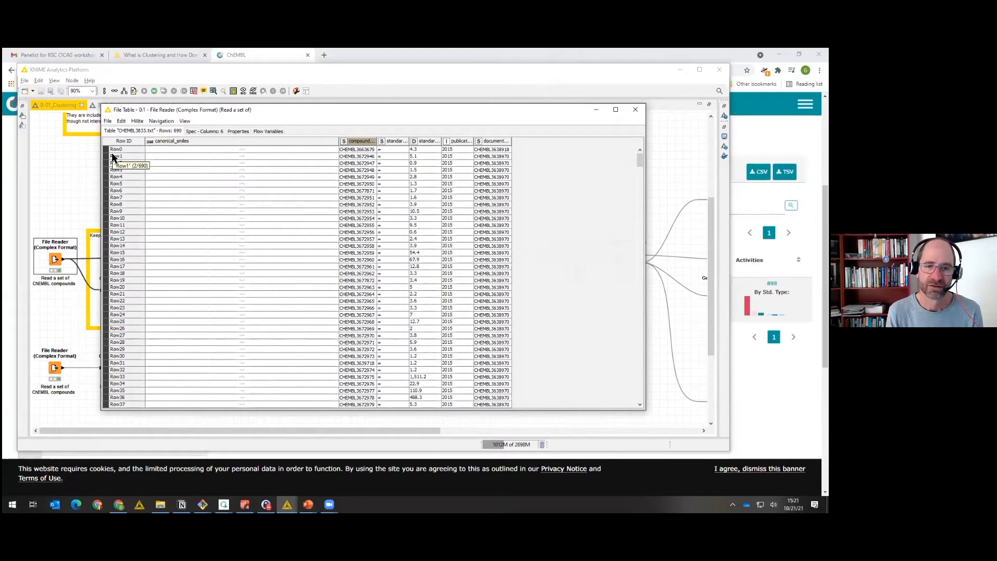
left_click_drag(113, 152, 118, 228)
Browse the compound structures and their activity, year and document values in the File Reader's output table, and close the table.
scroll(450, 188, "down", 9)
scroll(450, 189, "down", 16)
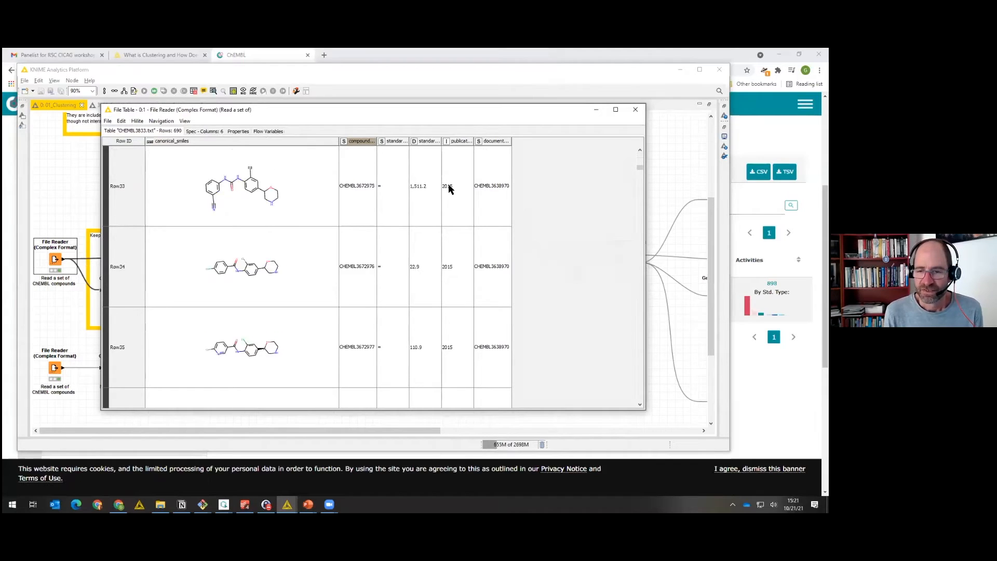
scroll(449, 189, "down", 20)
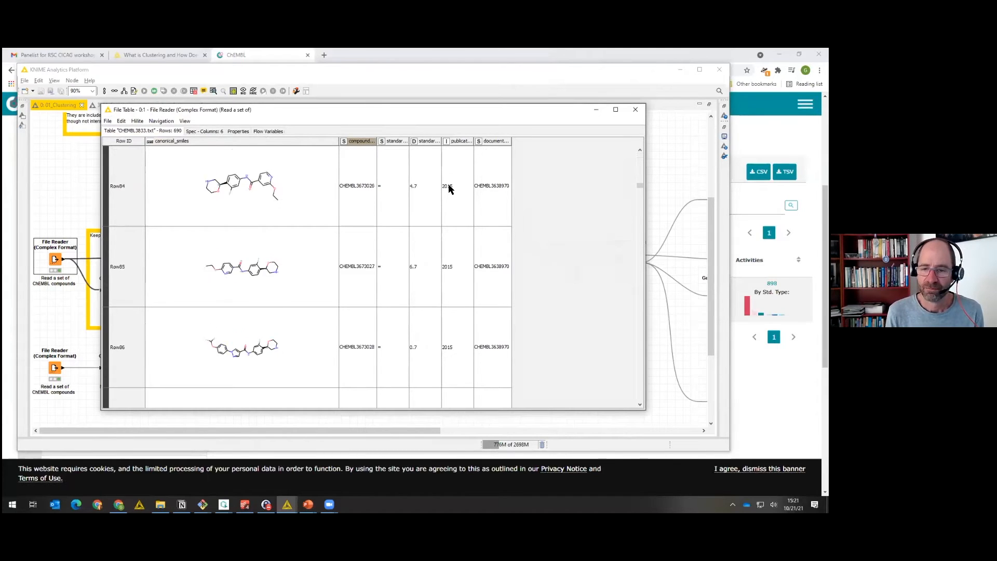
scroll(450, 189, "down", 20)
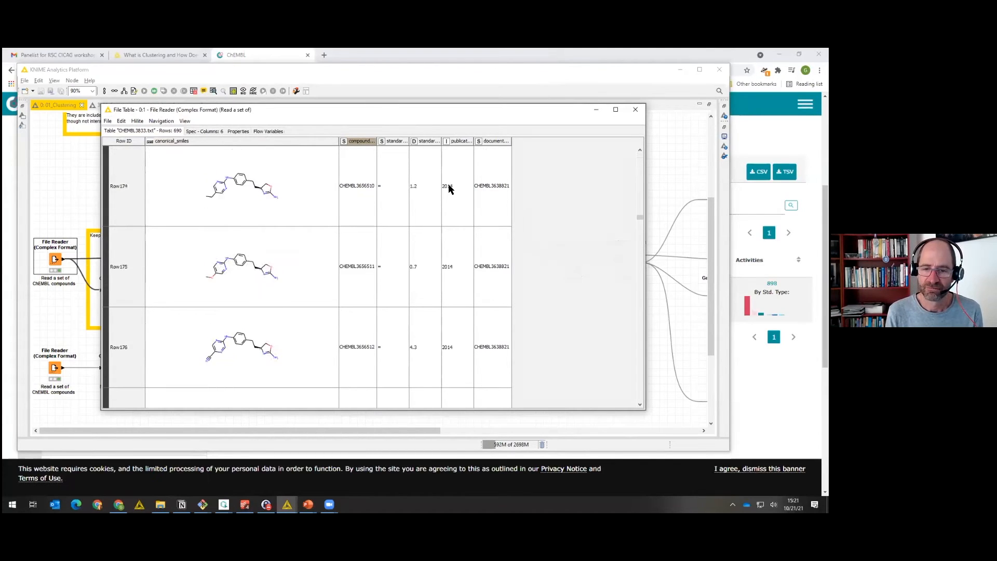
left_click(635, 109)
left_click(198, 181)
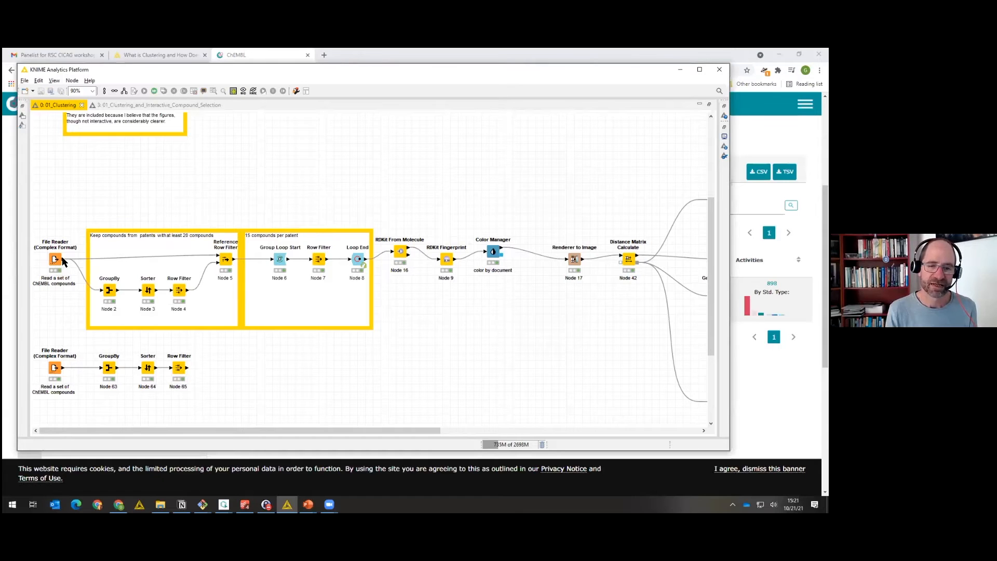
Review the grouping column settings of the GroupBy node after the upper File Reader, and cancel its configuration.
mouse_move(62, 260)
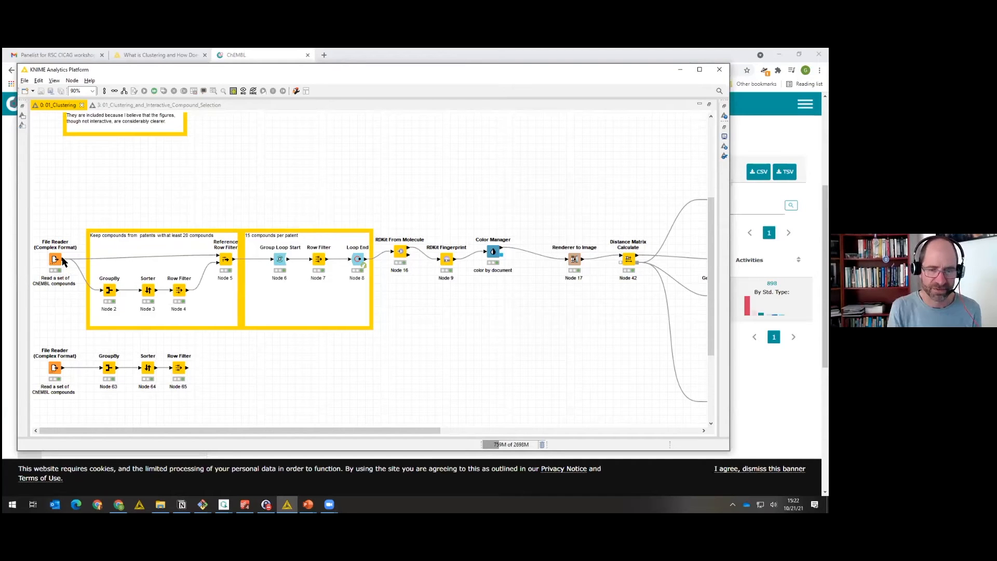
left_click(113, 294)
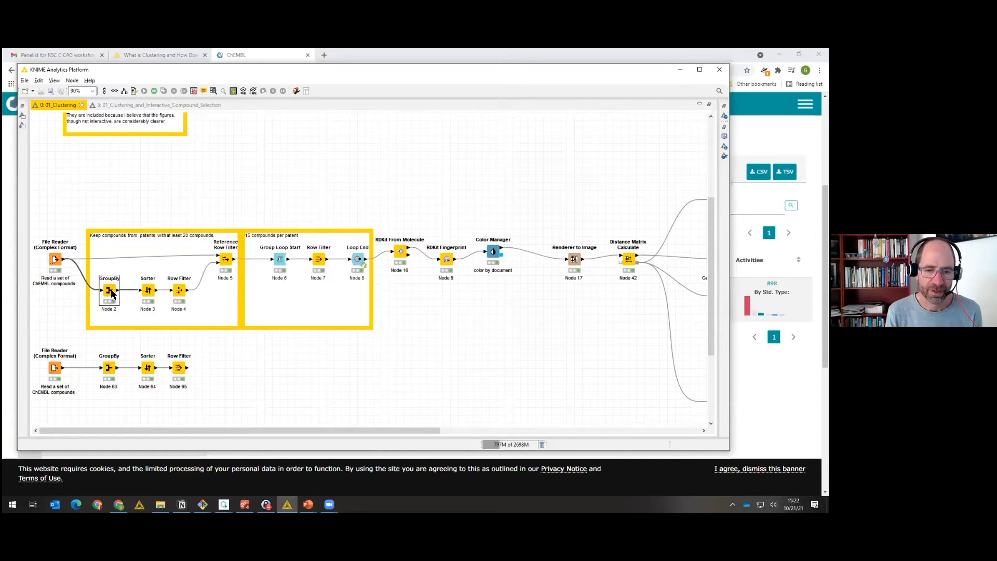
double_click(110, 291)
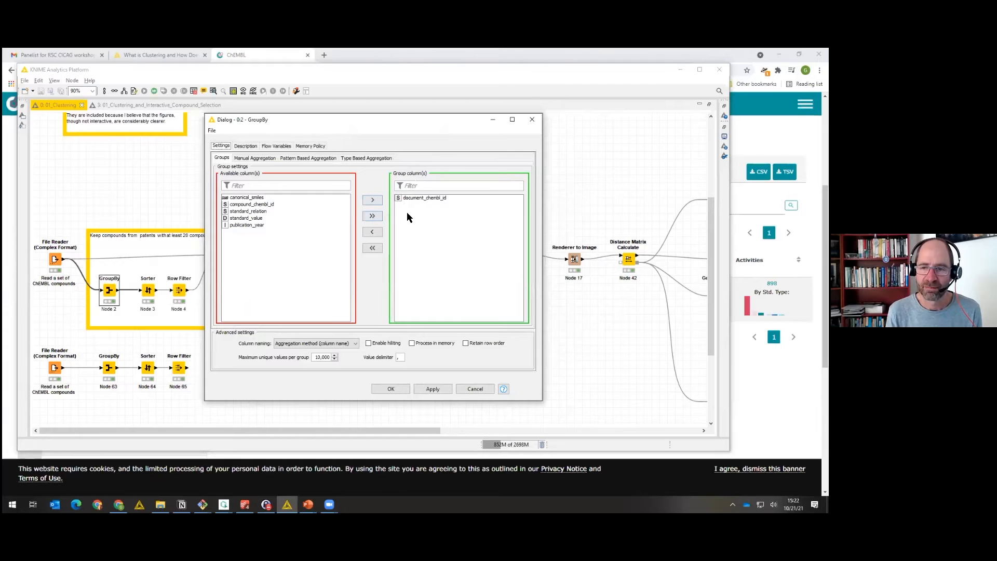
left_click(475, 389)
Examine the unique compound count for each document in the upper GroupBy node's output table, and close the table.
right_click(110, 290)
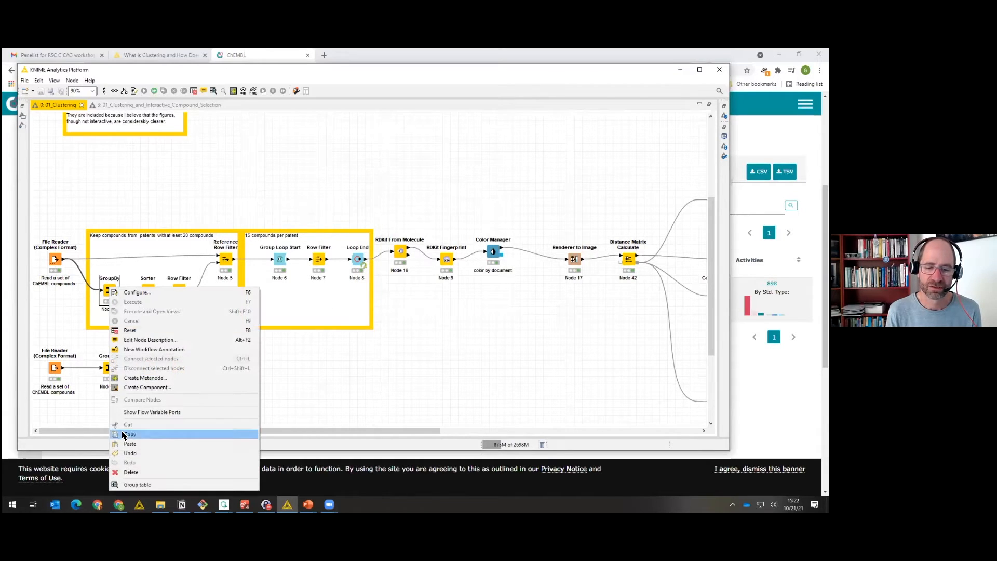
left_click(131, 485)
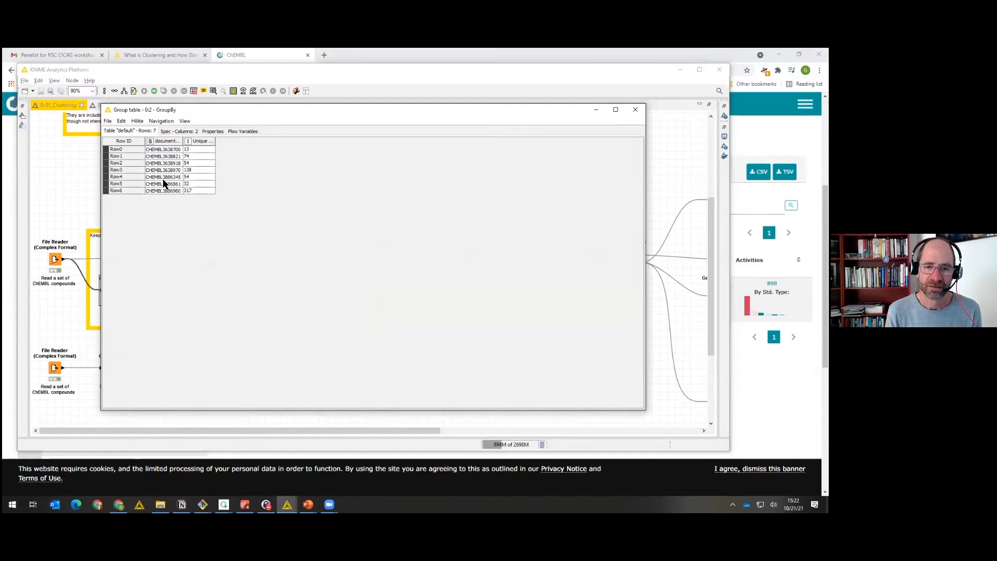
left_click(196, 148)
key("Down")
key("Down")
key("Down")
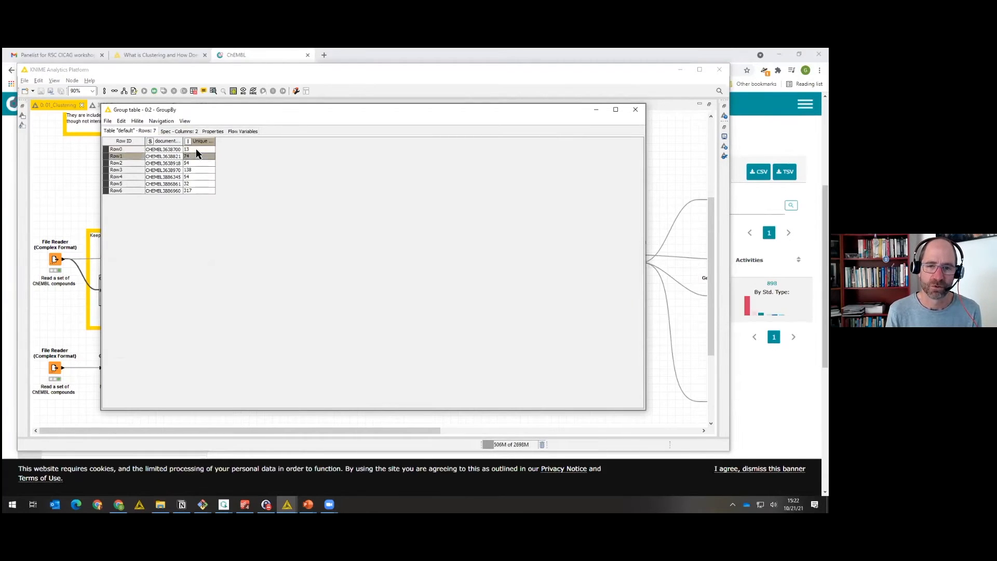
key("Up")
key("Up")
key("Up")
key("Down")
key("Up")
key("Down")
key("Down")
key("Down")
key("Down")
key("Down")
key("Down")
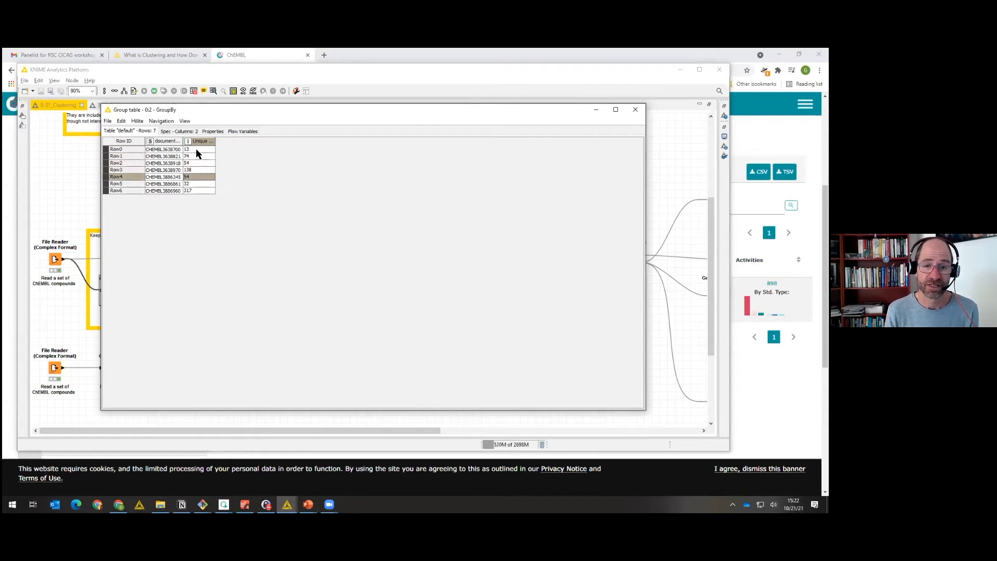
left_click(637, 113)
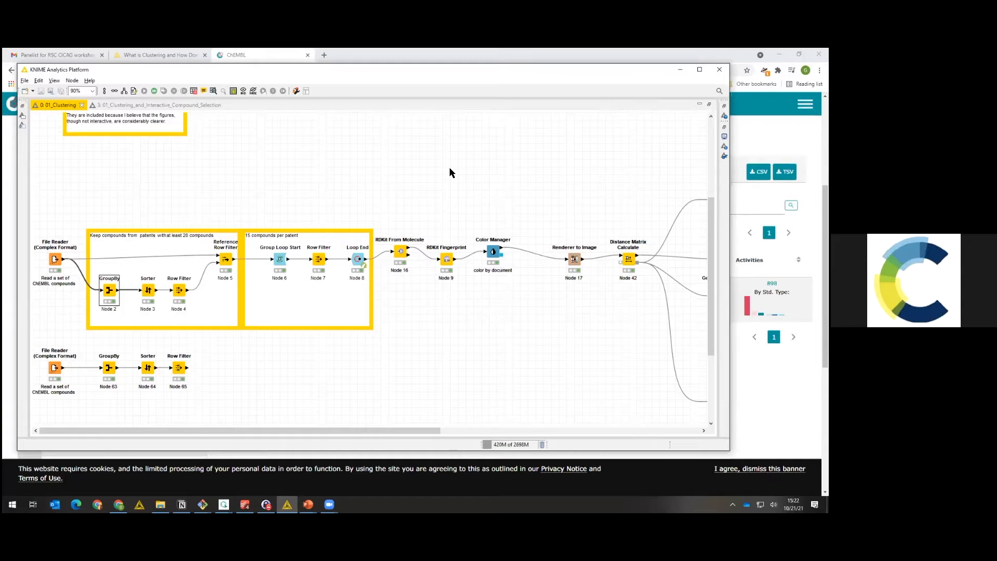
Review the upper File Reader's input file settings and data preview again, and cancel its configuration.
left_click(56, 258)
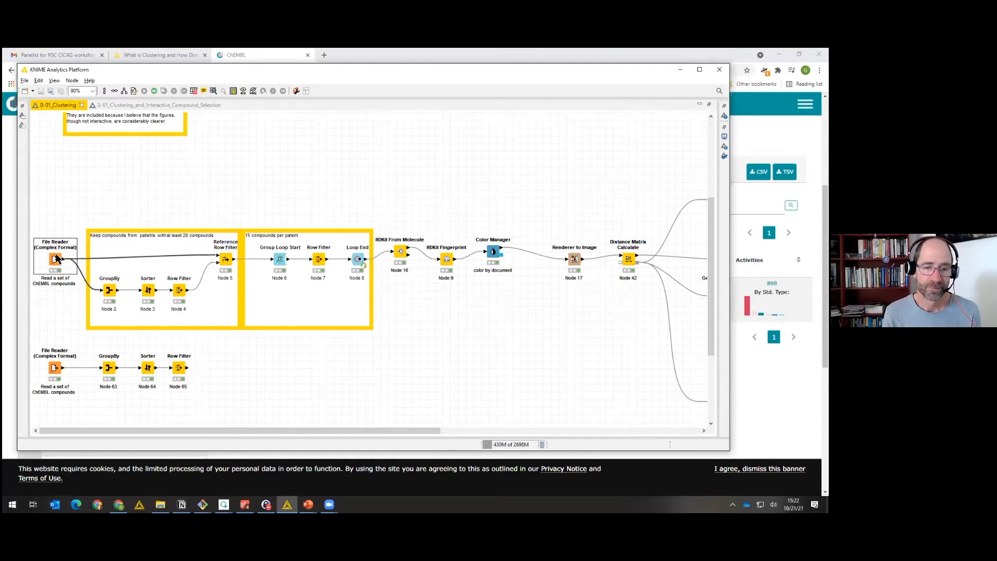
double_click(55, 258)
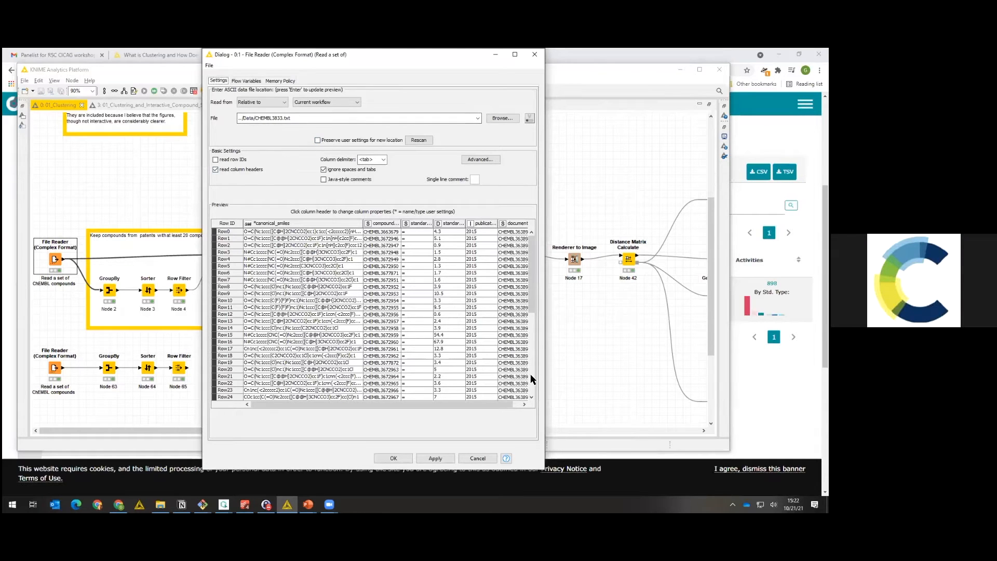
left_click(478, 459)
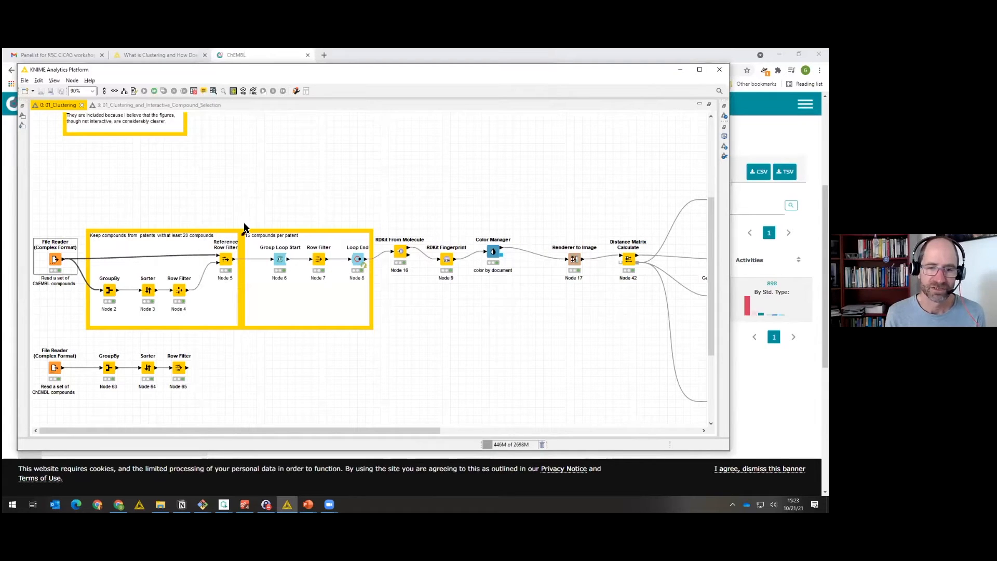
Show the Node Repository's node categories over the workflow, and return to the canvas.
left_click(245, 217)
key("ctrl+space")
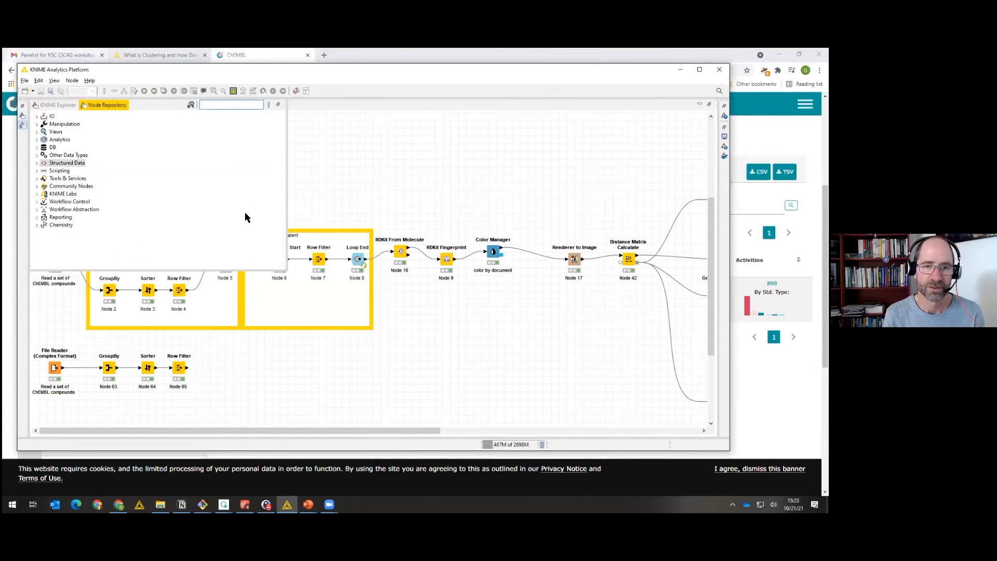
left_click(350, 161)
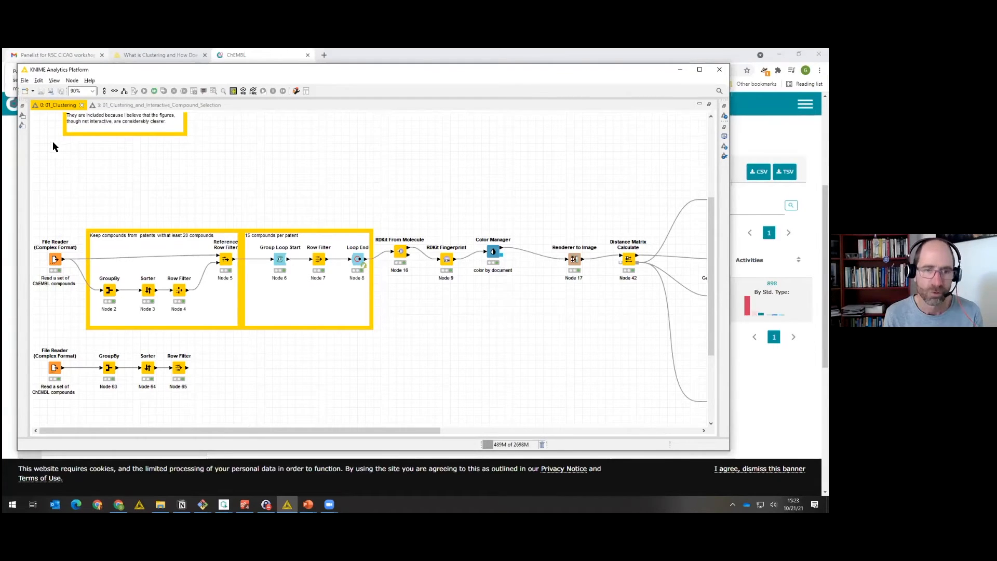
left_click(22, 126)
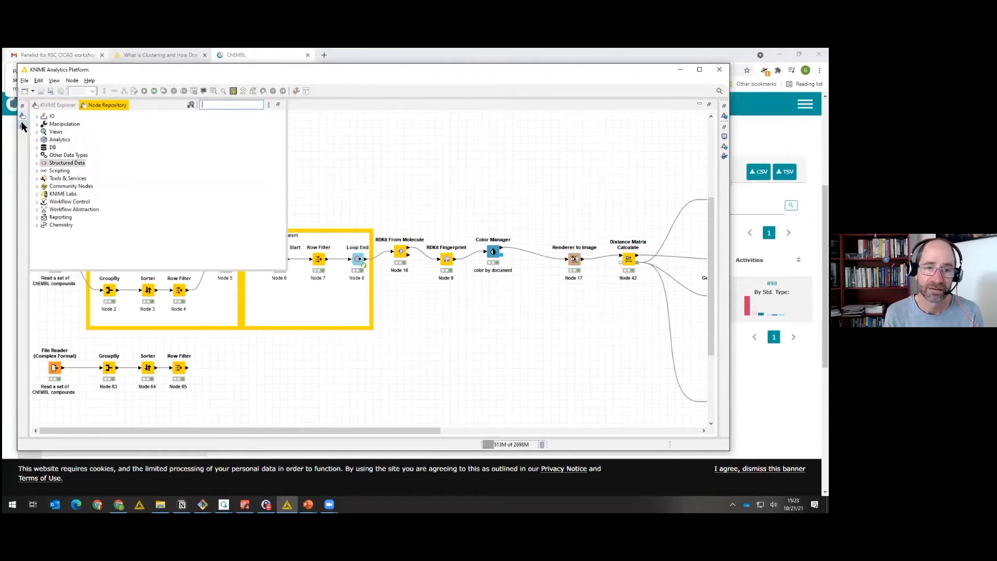
left_click(364, 152)
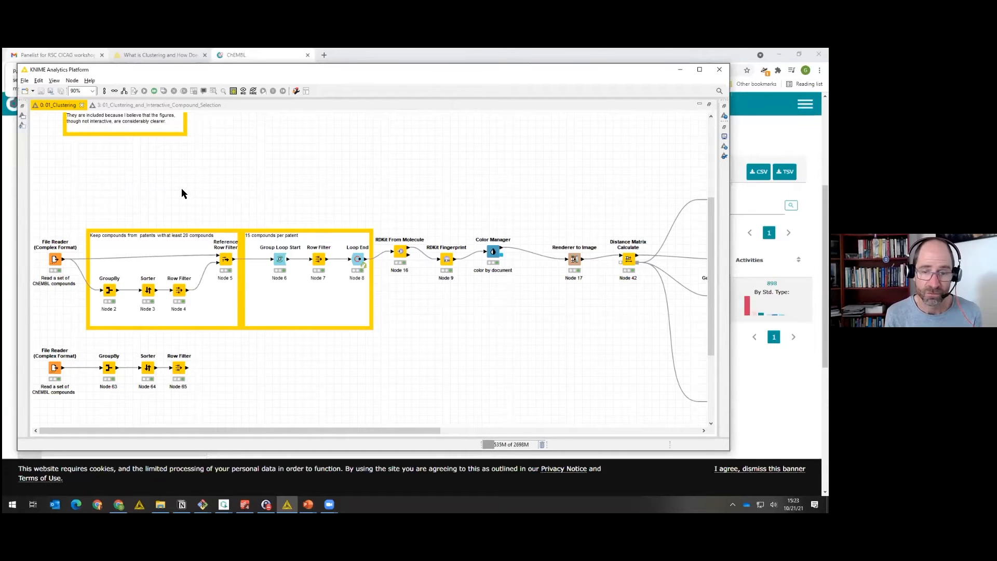
Search the Node Repository for "file read" and place a File Reader (Complex Format) node just above the workflow's upper File Reader.
key("ctrl+space")
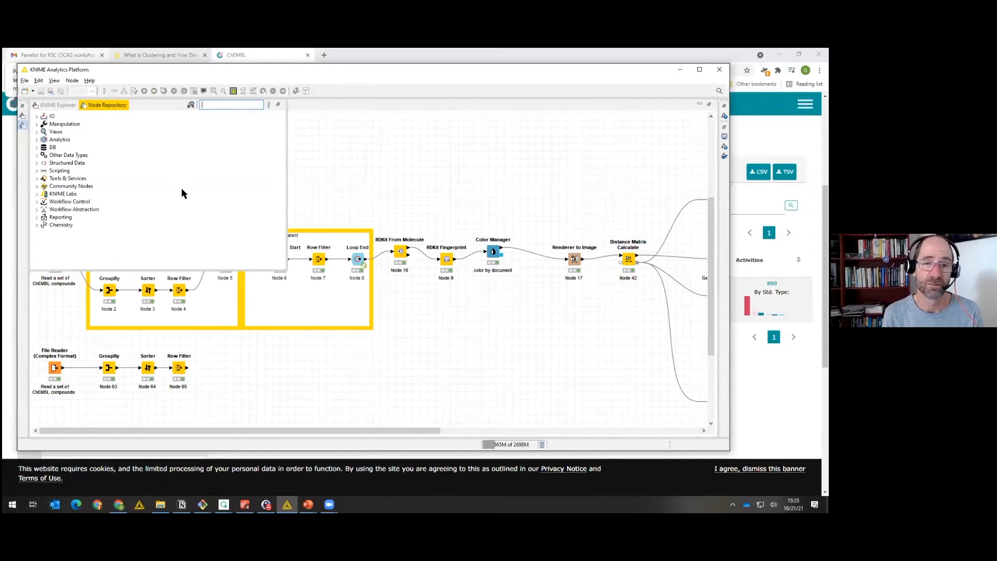
type("fi")
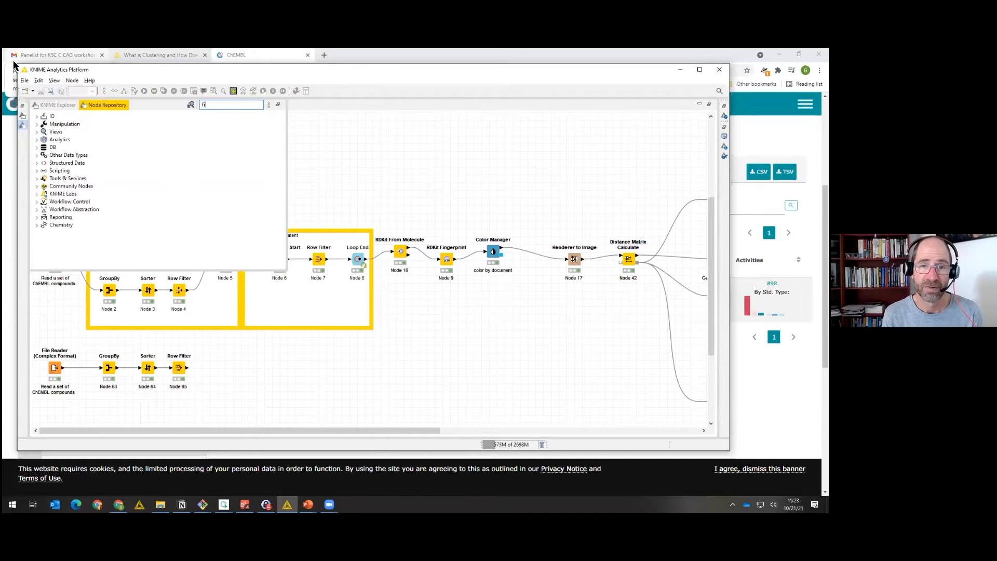
type("le fear")
key("BackSpace")
key("BackSpace")
key("BackSpace")
key("BackSpace")
type("read")
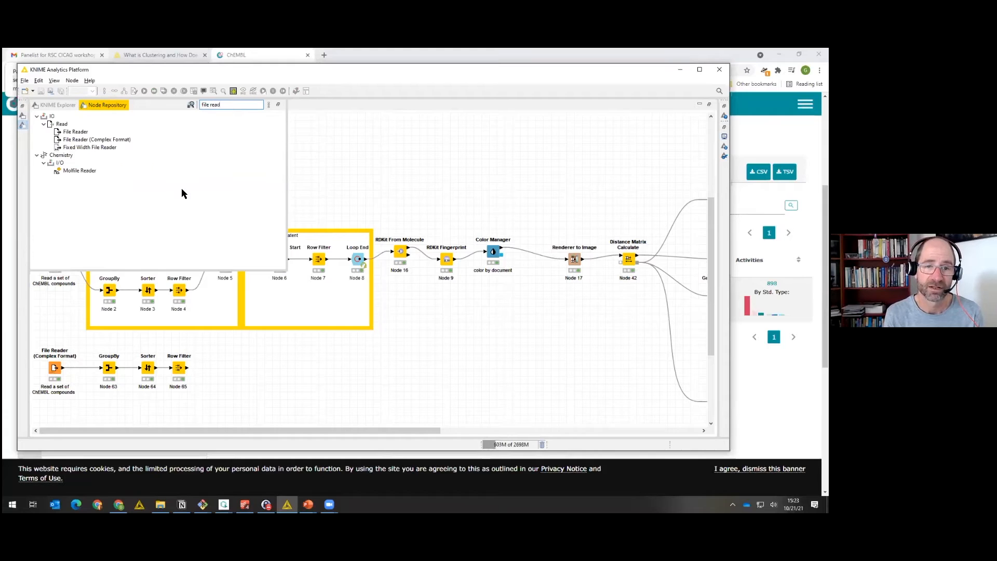
left_click_drag(99, 139, 323, 147)
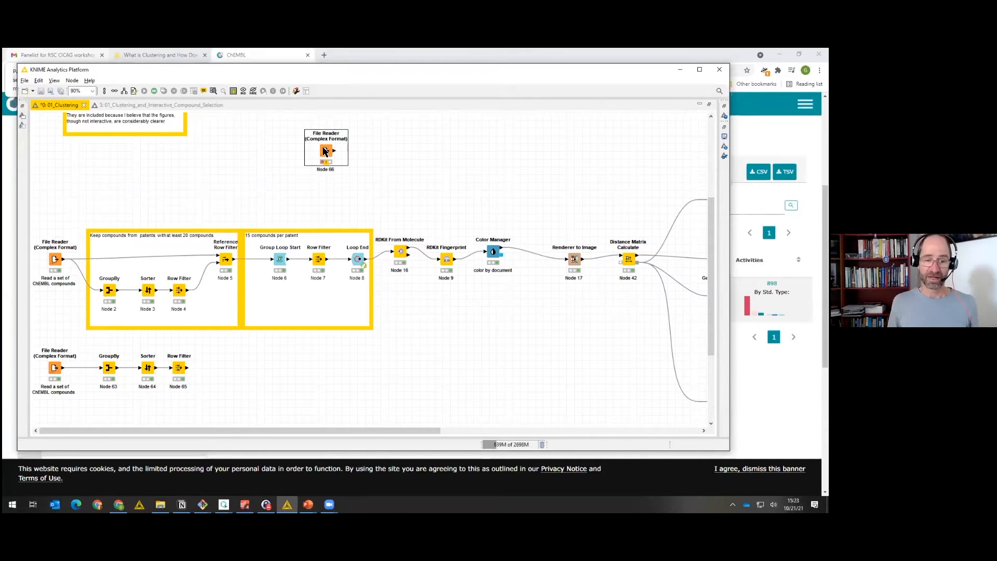
left_click_drag(325, 152, 93, 173)
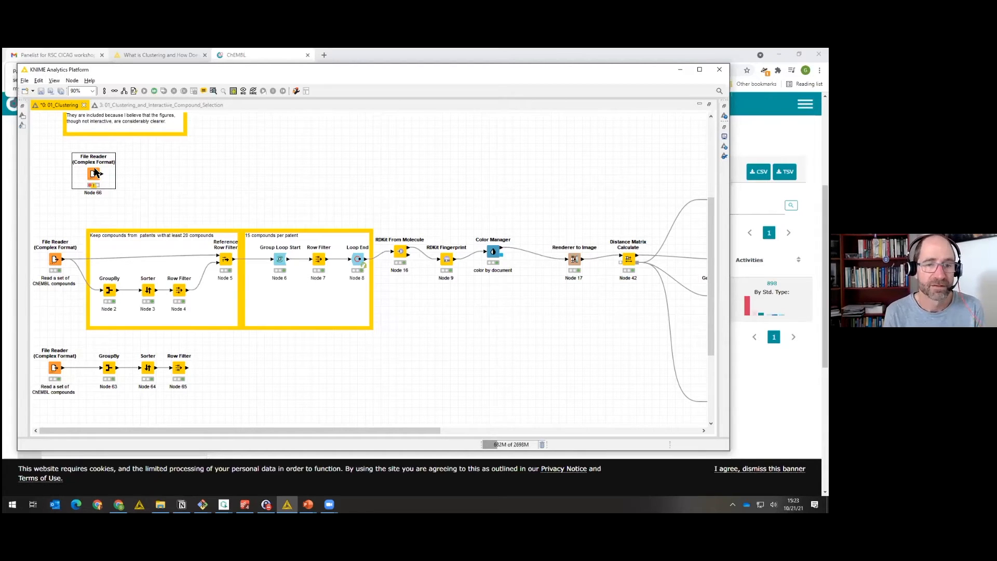
Open the new File Reader's configuration, look through the local file system for an input file, and cancel the file selection.
double_click(94, 174)
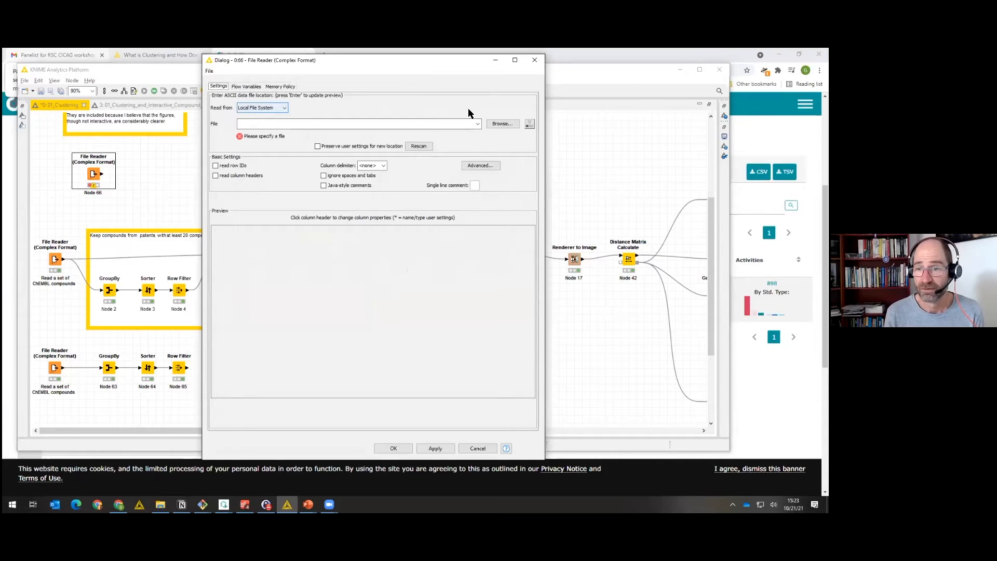
left_click(497, 126)
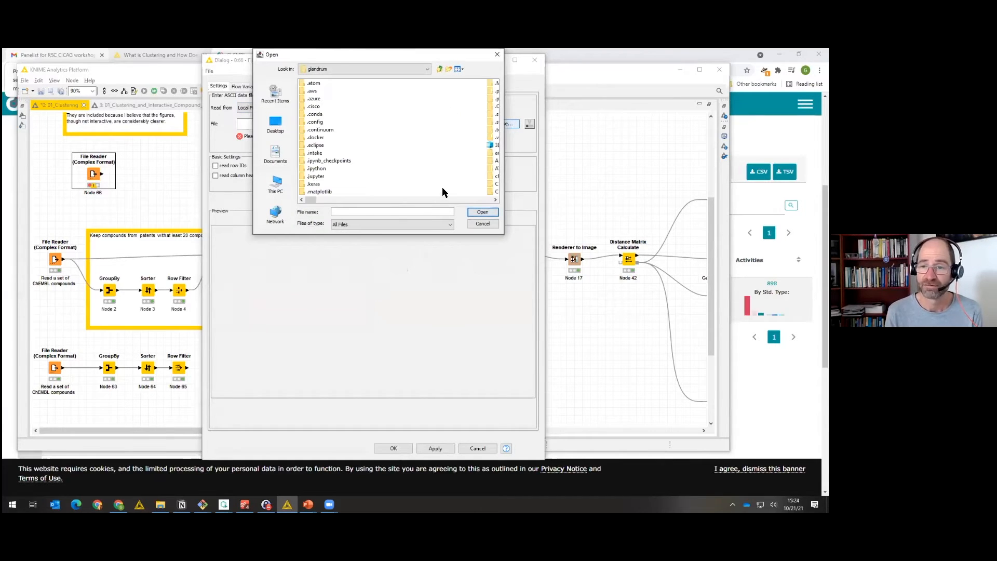
left_click(482, 224)
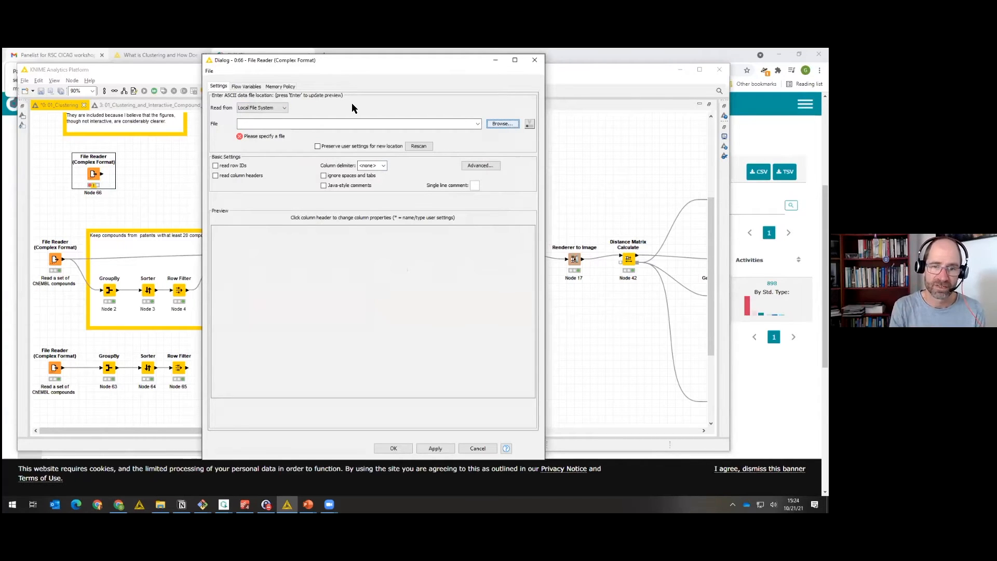
Set the new File Reader's read location to Relative to, Current workflow.
left_click(284, 107)
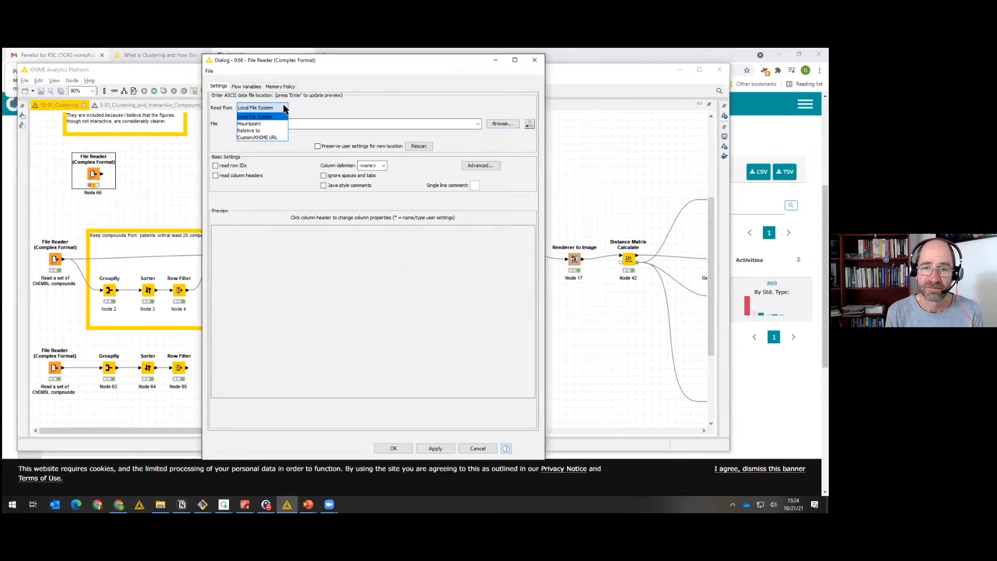
left_click(271, 131)
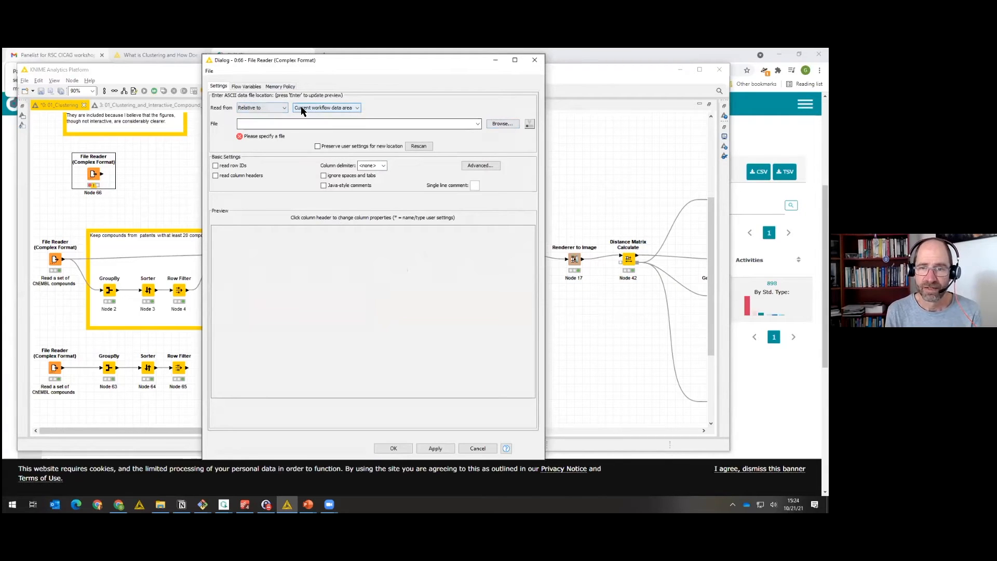
left_click(322, 110)
left_click(319, 122)
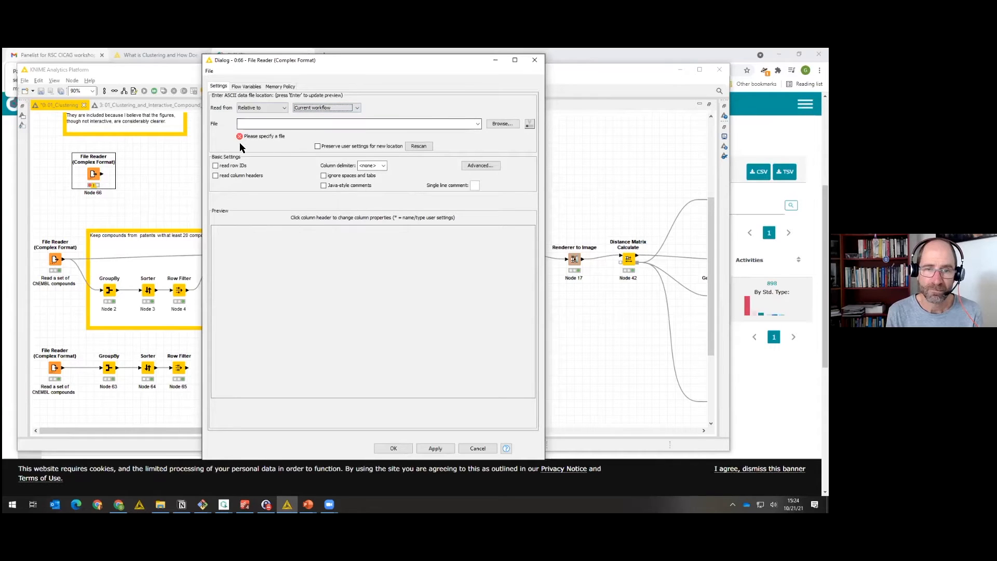
left_click(353, 127)
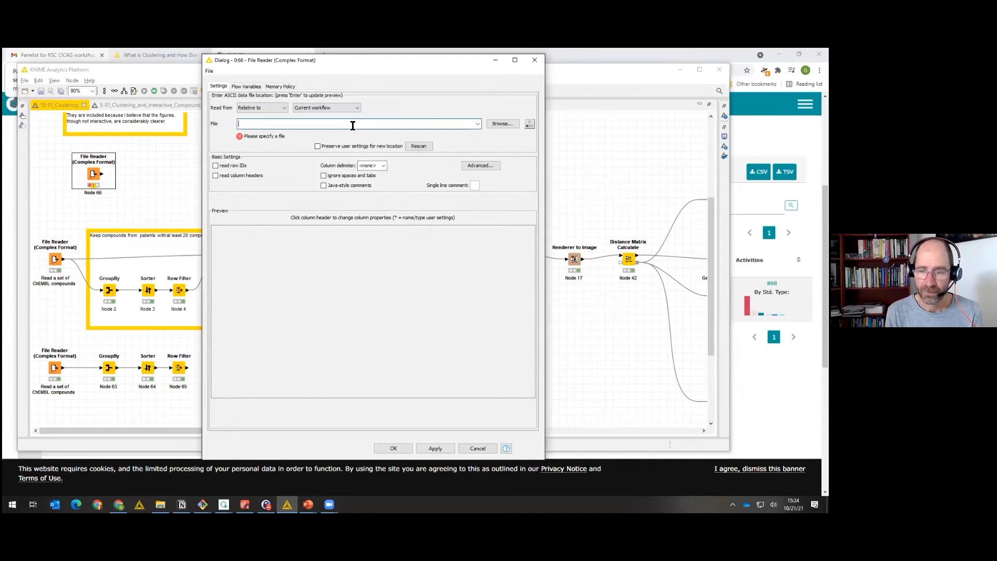
type("../Data")
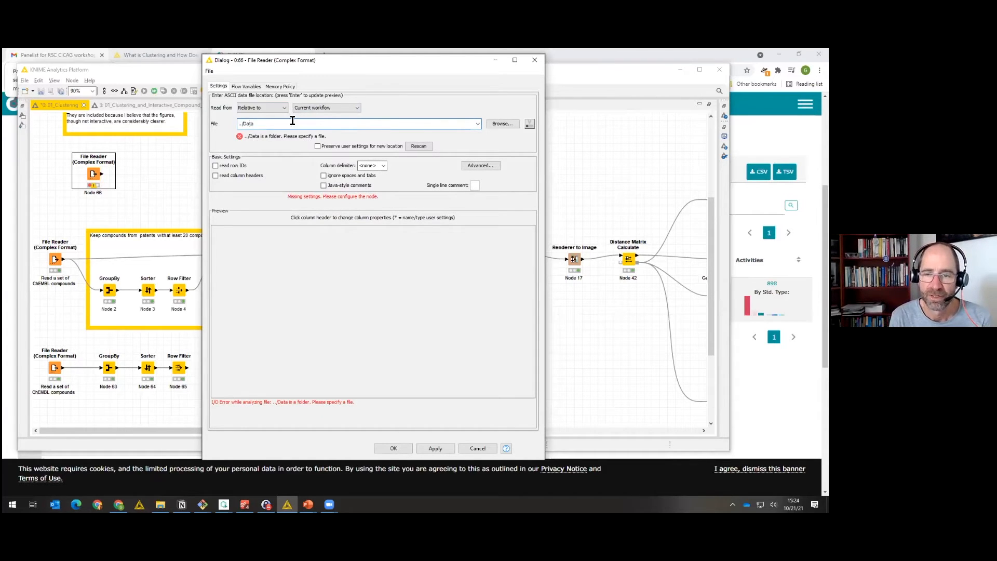
left_click(498, 126)
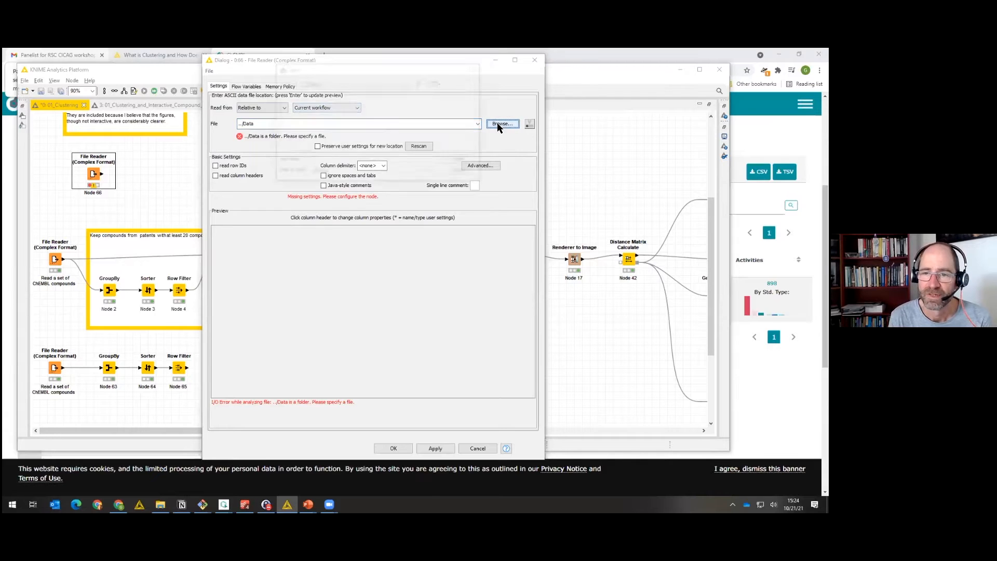
left_click(462, 172)
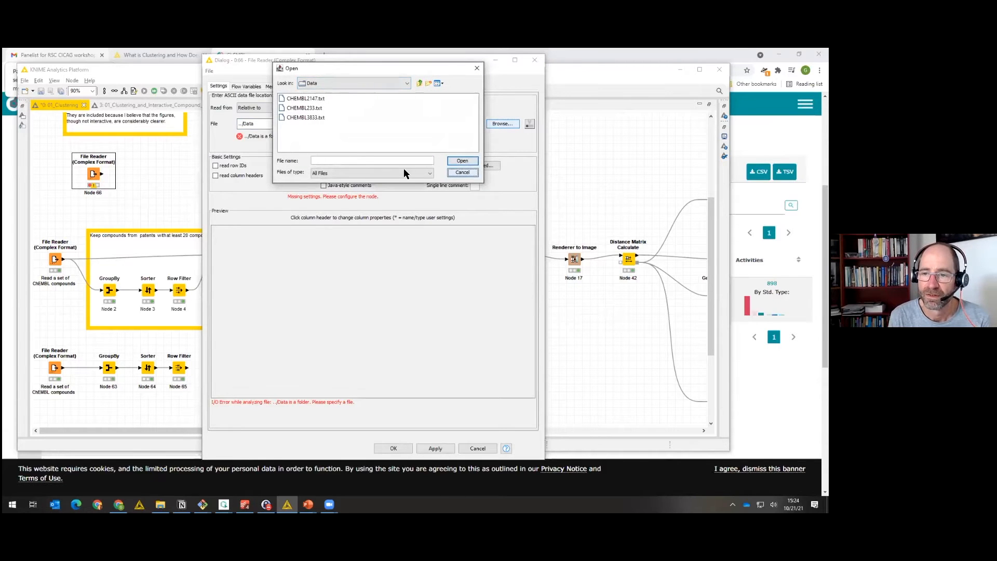
left_click(257, 126)
double_click(257, 125)
key("BackSpace")
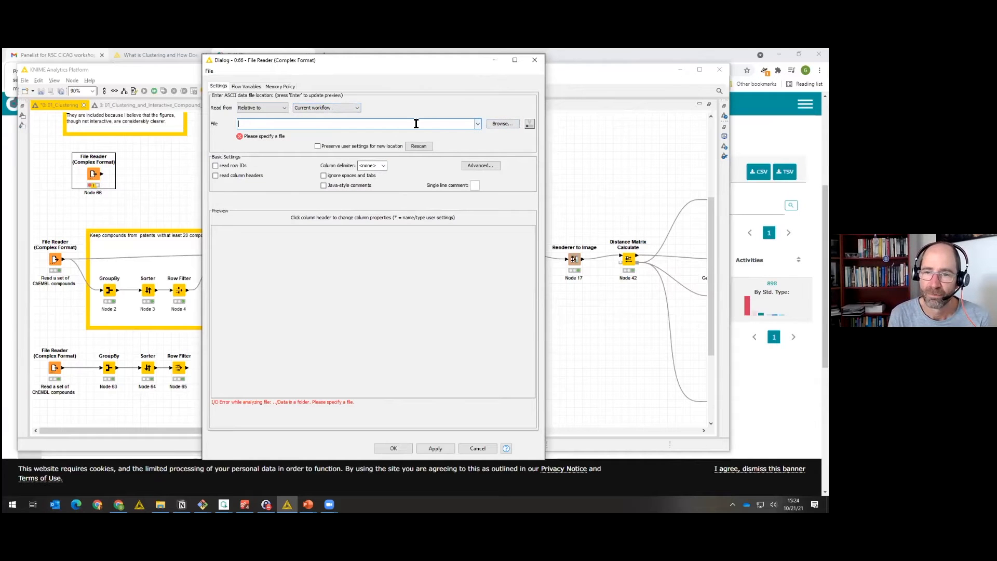
Choose CHEMBL234.txt from the Data folder of 2021_10_20_RSC_Workshop as the new File Reader's input file.
left_click(496, 123)
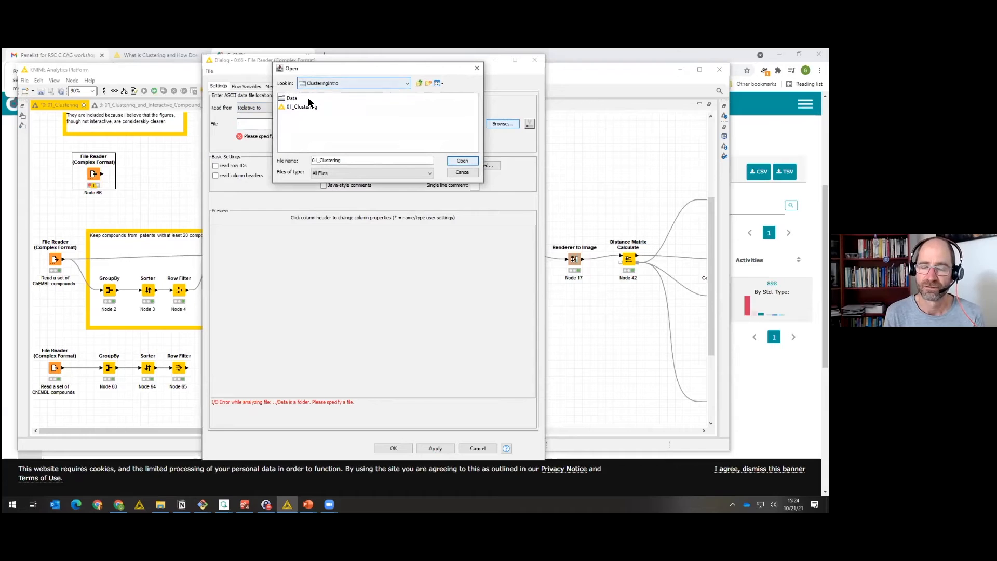
left_click(416, 82)
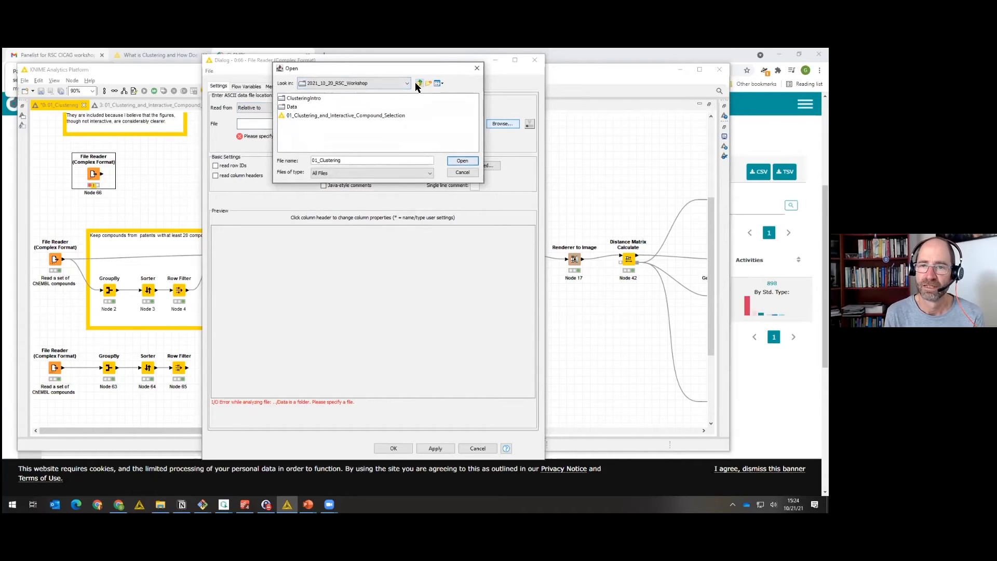
left_click(289, 108)
double_click(288, 108)
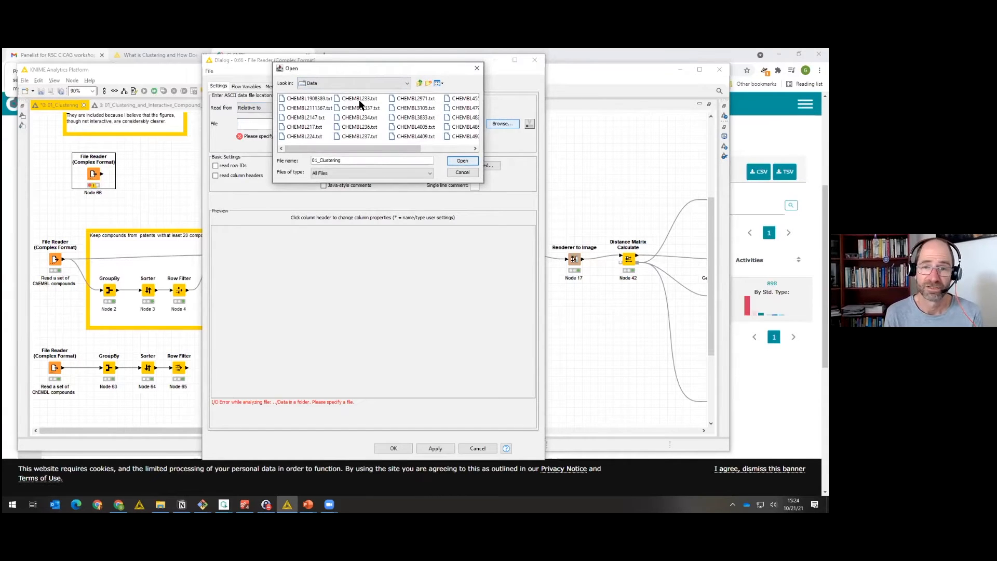
left_click(356, 101)
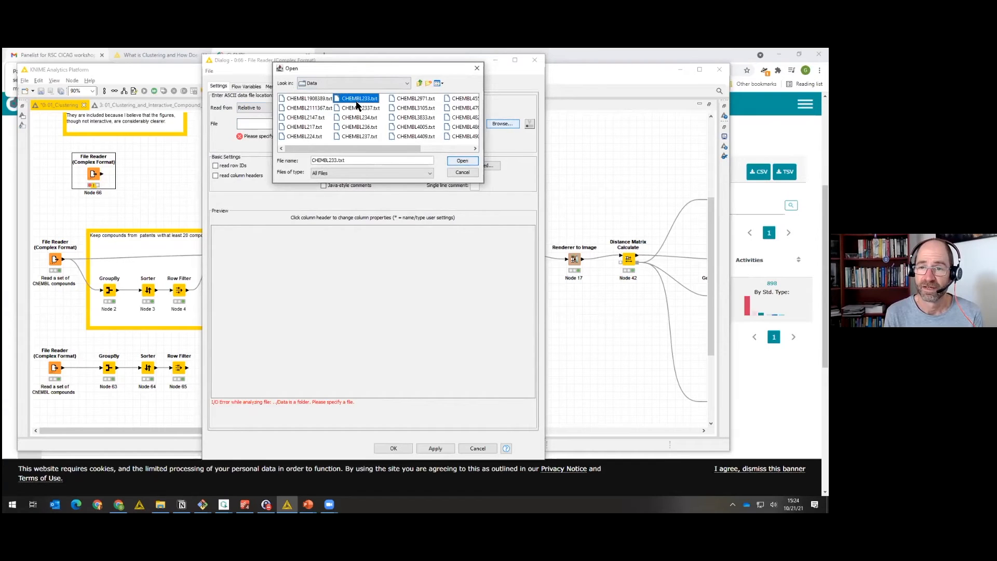
left_click(360, 117)
double_click(360, 117)
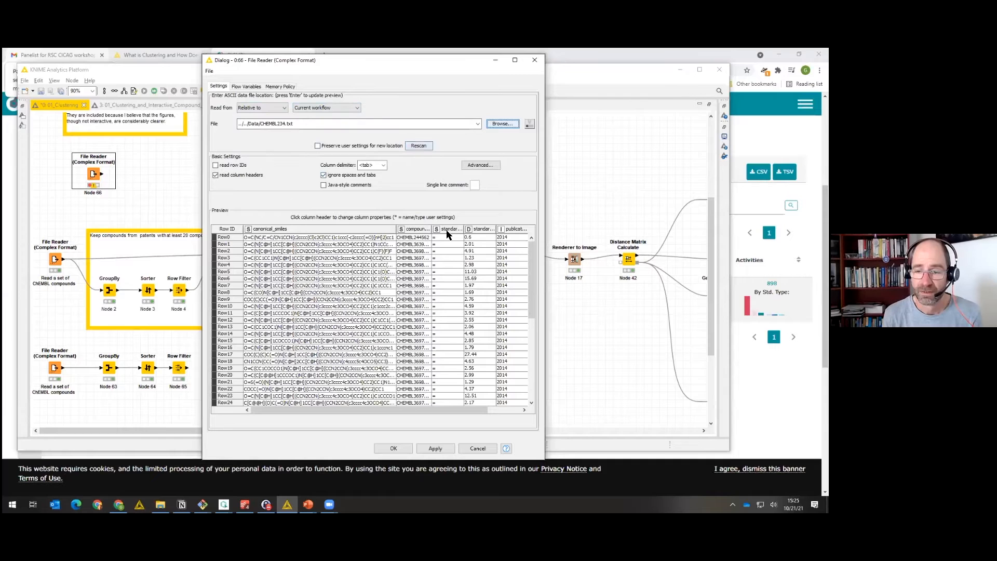
Cancel the new File Reader's configuration and delete that node from the canvas.
left_click(479, 448)
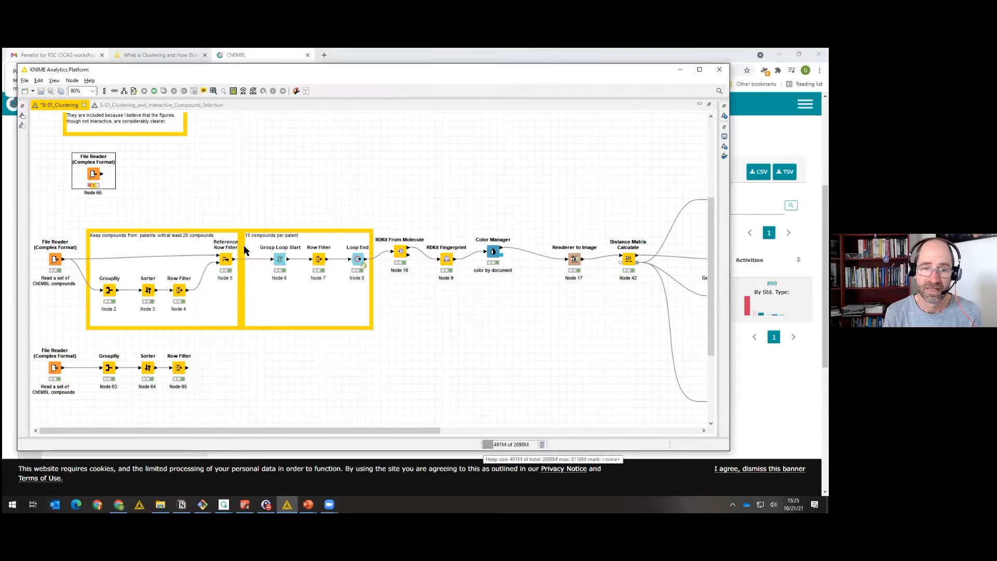
key("Delete")
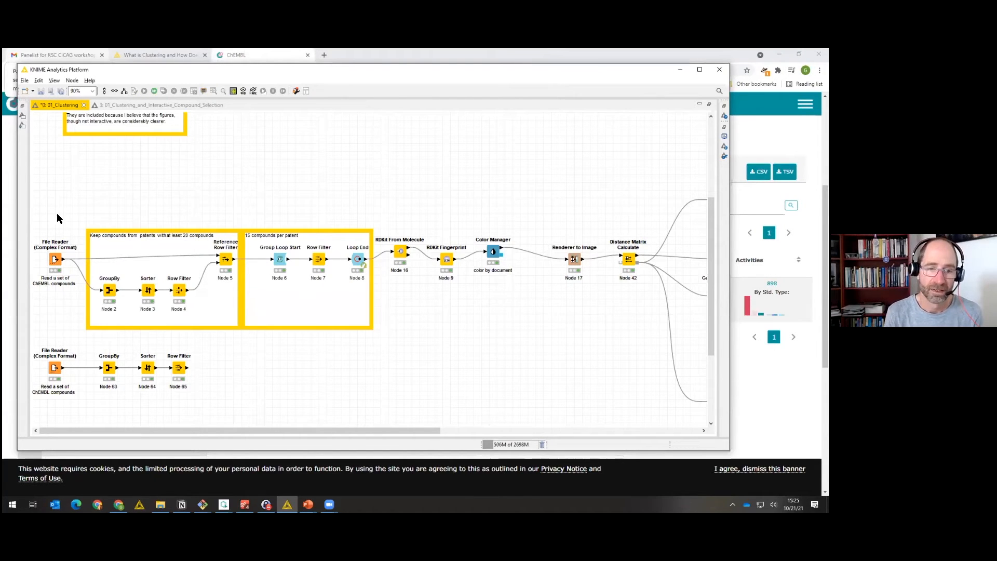
Examine the upper File Reader's configuration and the files in its Data folder, and close both without changing anything.
double_click(56, 260)
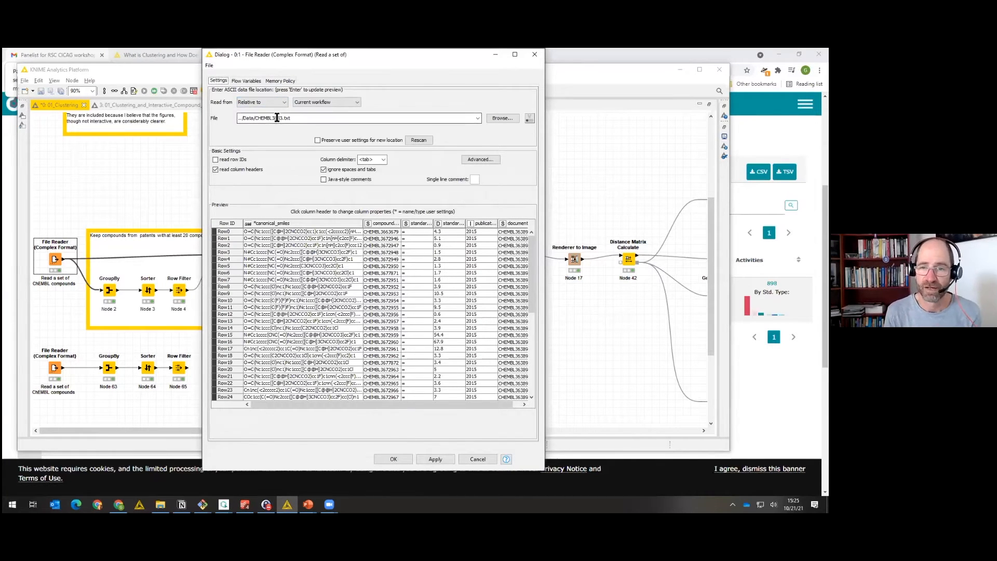
left_click(496, 118)
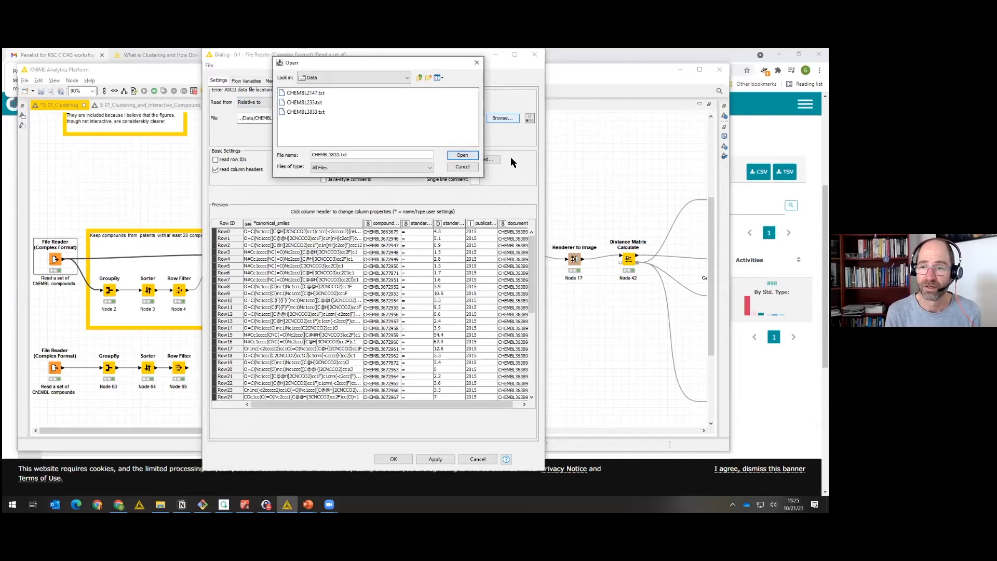
left_click(462, 167)
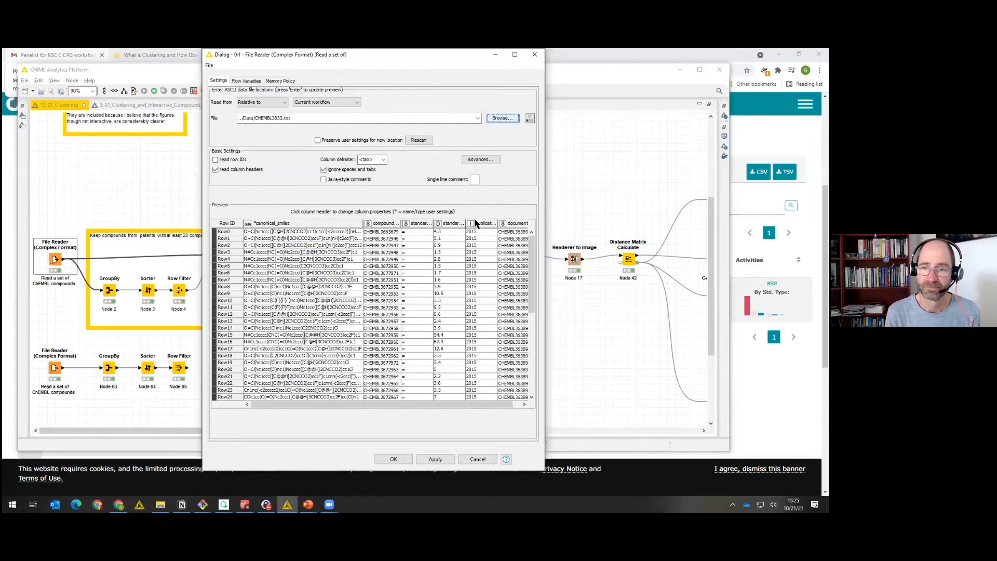
left_click(477, 459)
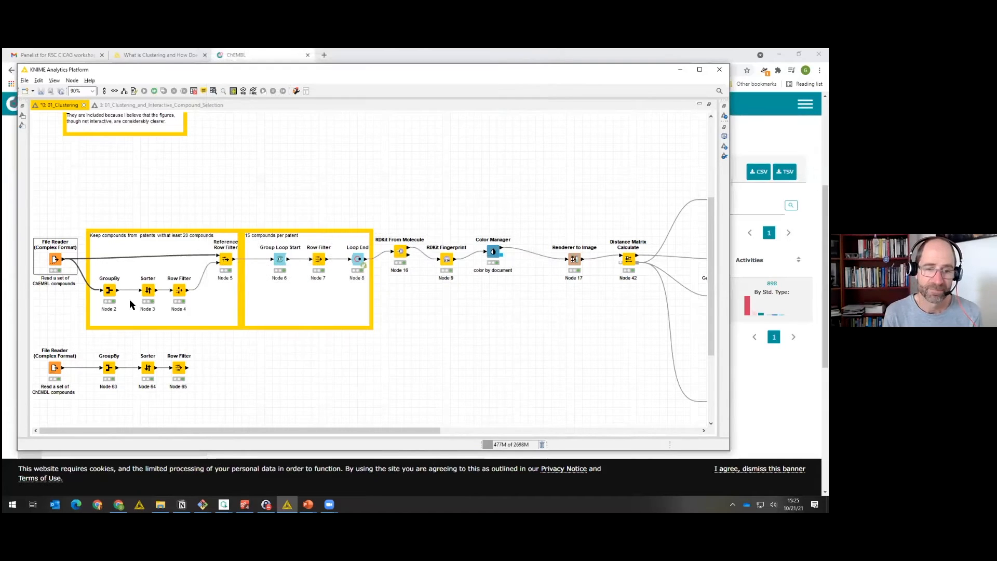
Open the upper File Reader's output table and show the canonical_smiles column with the String renderer.
right_click(59, 260)
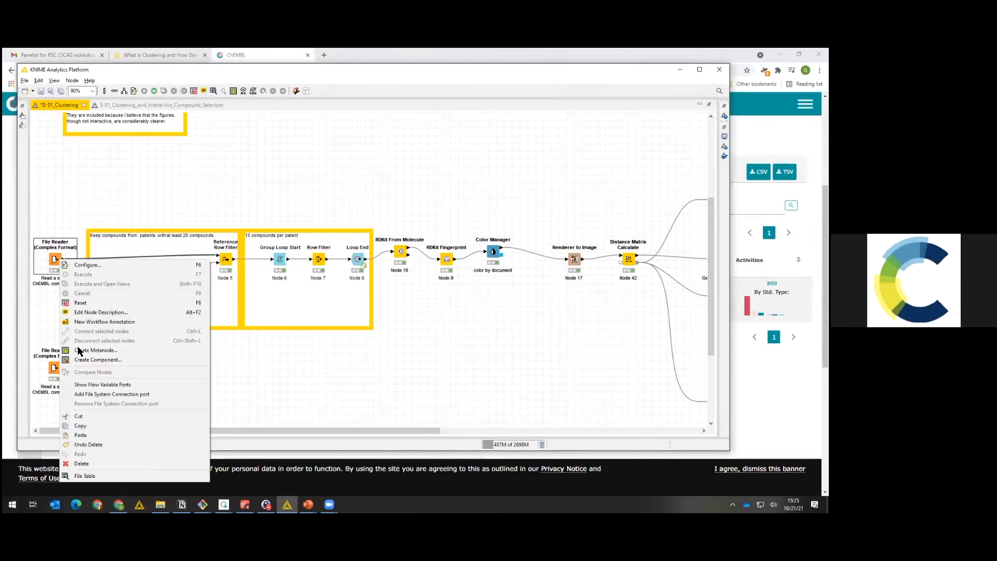
left_click(84, 476)
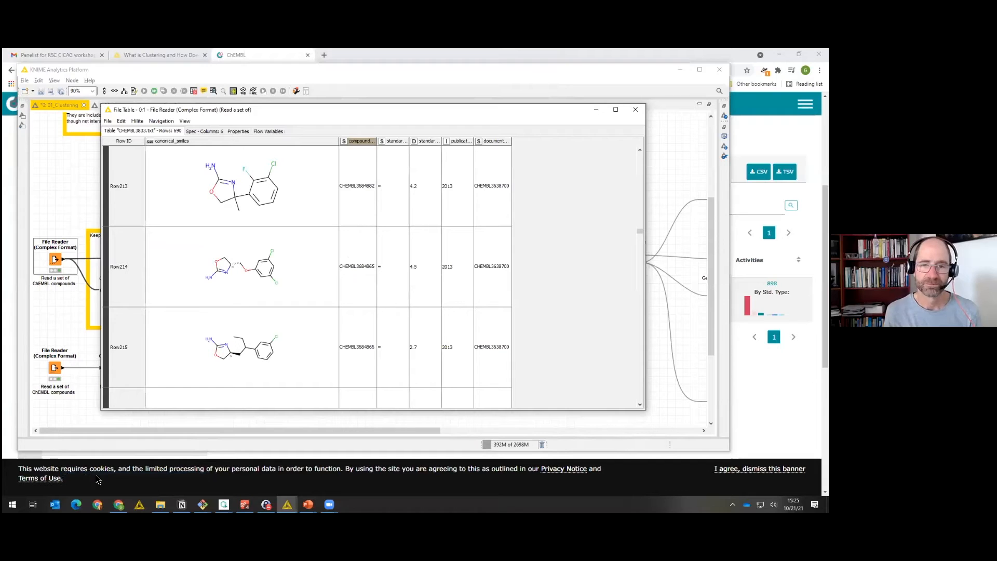
right_click(197, 144)
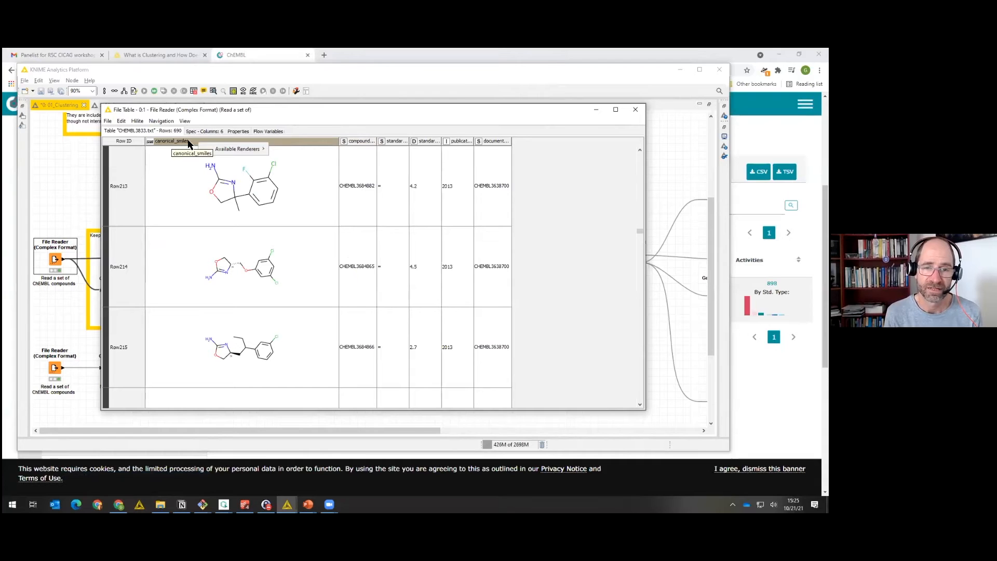
mouse_move(223, 148)
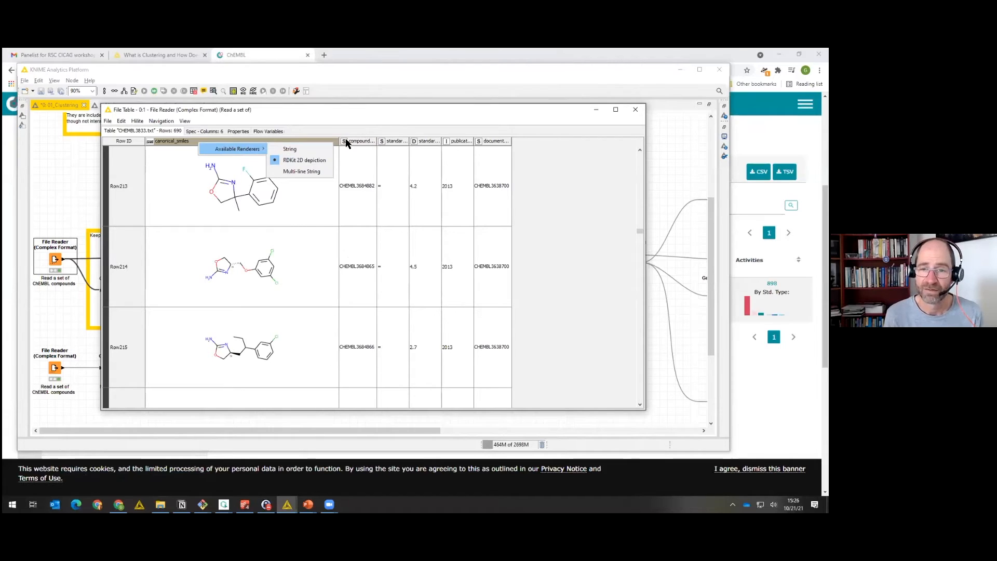
left_click(313, 149)
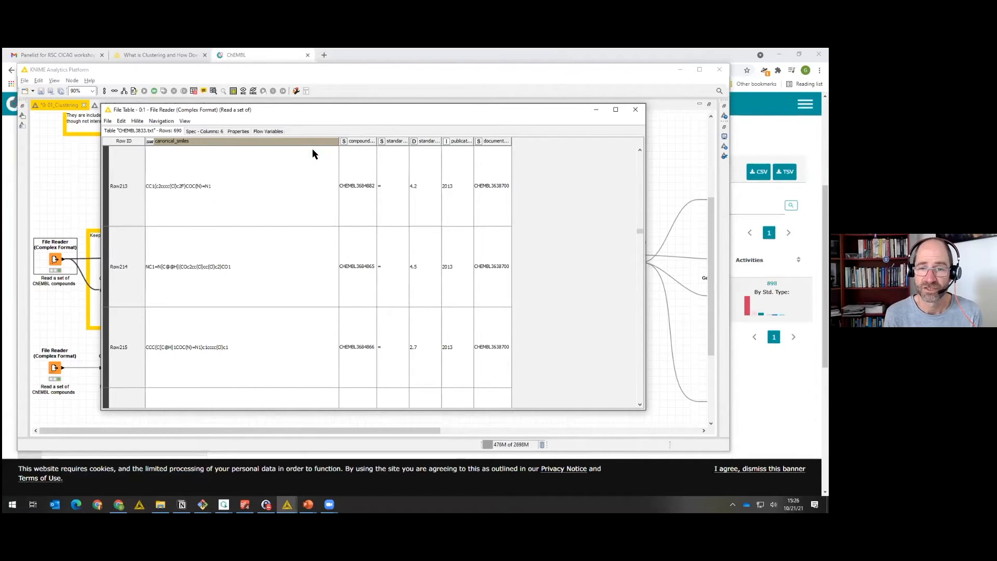
Switch the canonical_smiles column back to the RDKit 2D depiction renderer and close the table.
right_click(271, 149)
mouse_move(274, 155)
left_click(365, 163)
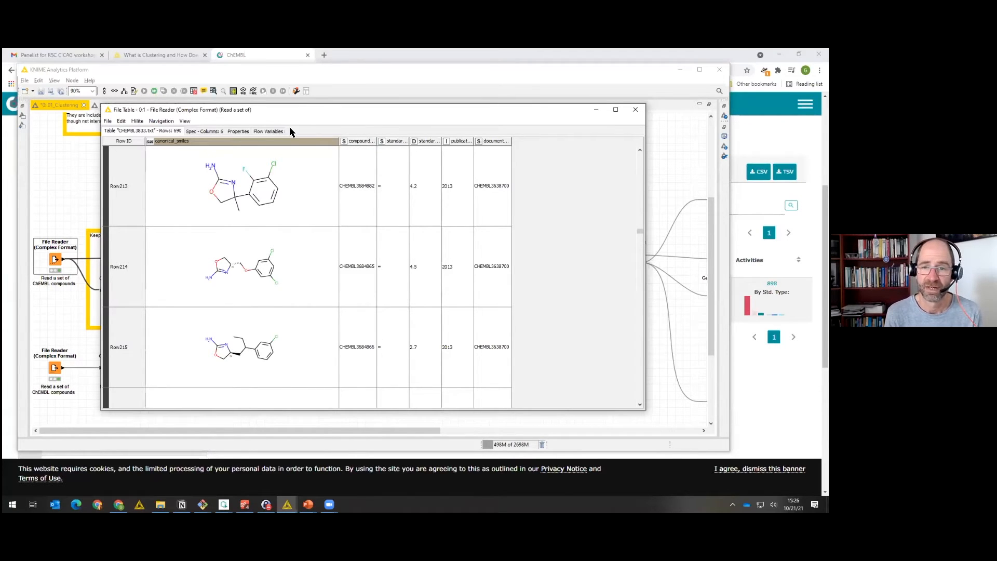
left_click(636, 109)
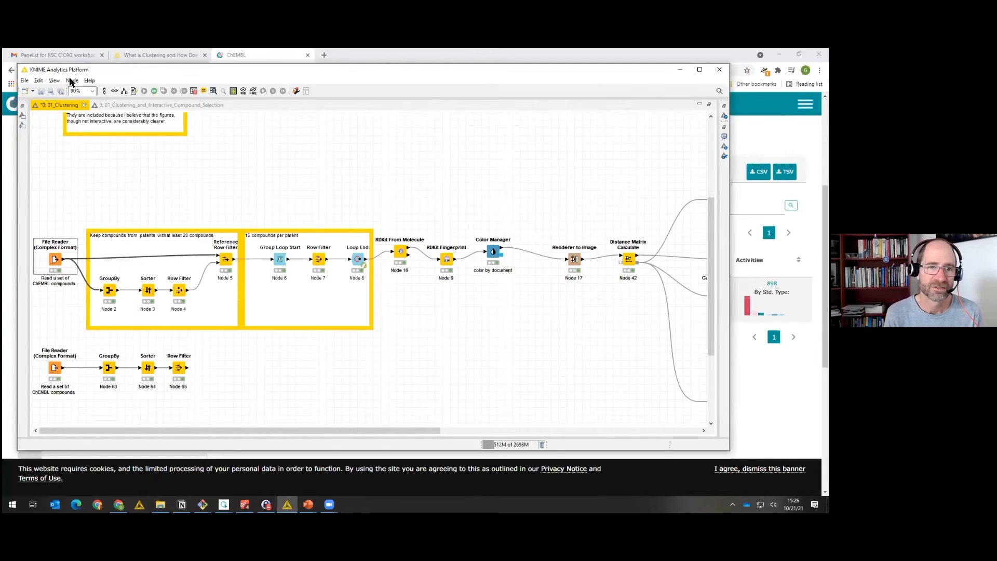
Set the preferred renderer for the Smiles chemistry type to RDKit 2D depiction in the KNIME preferences and apply it.
left_click(24, 80)
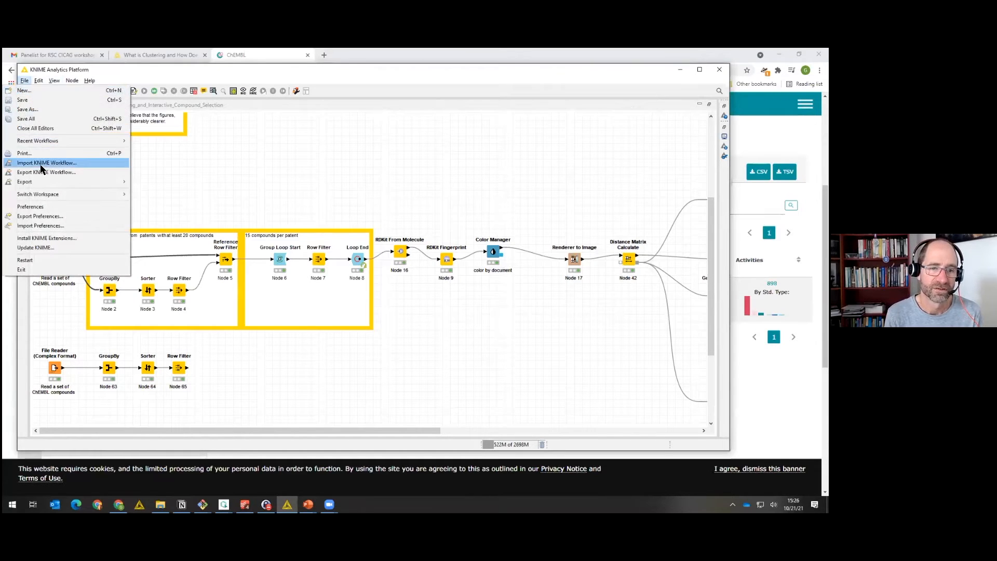
left_click(42, 207)
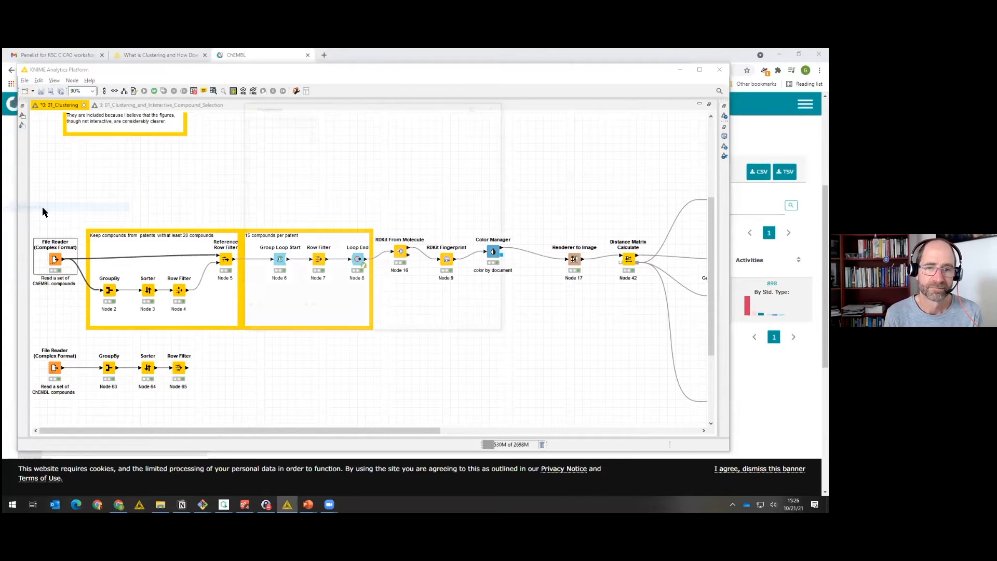
left_click(248, 146)
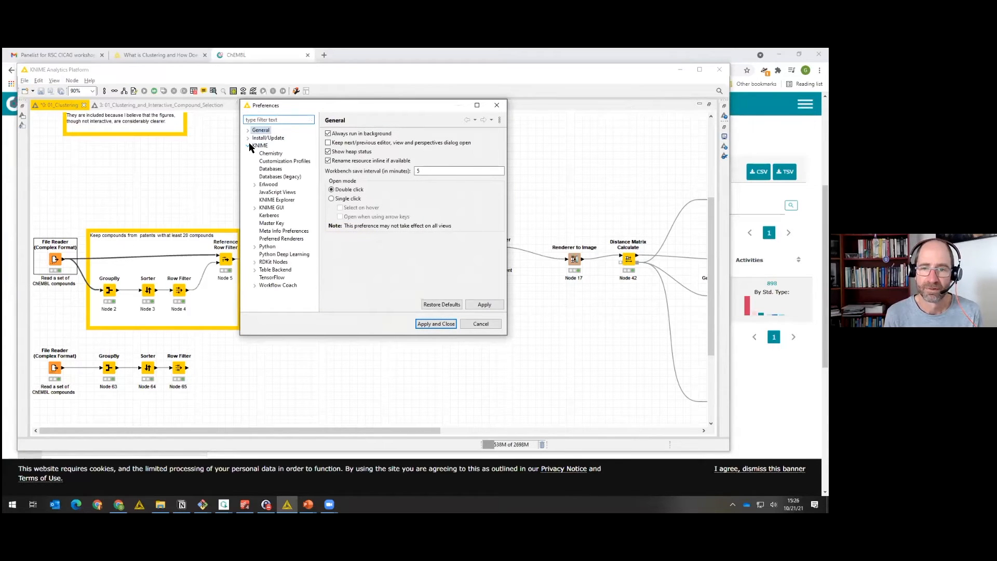
left_click(275, 239)
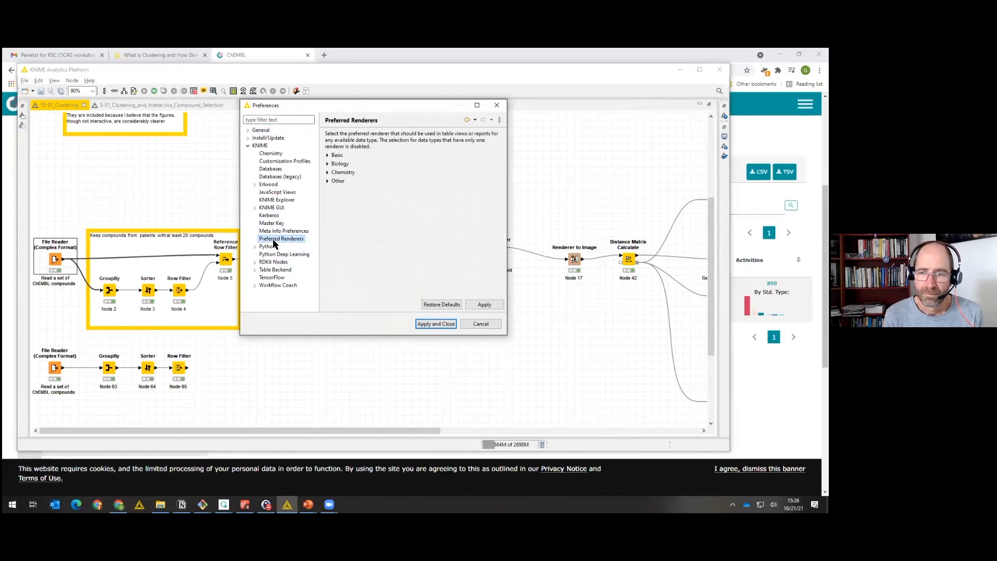
left_click(328, 172)
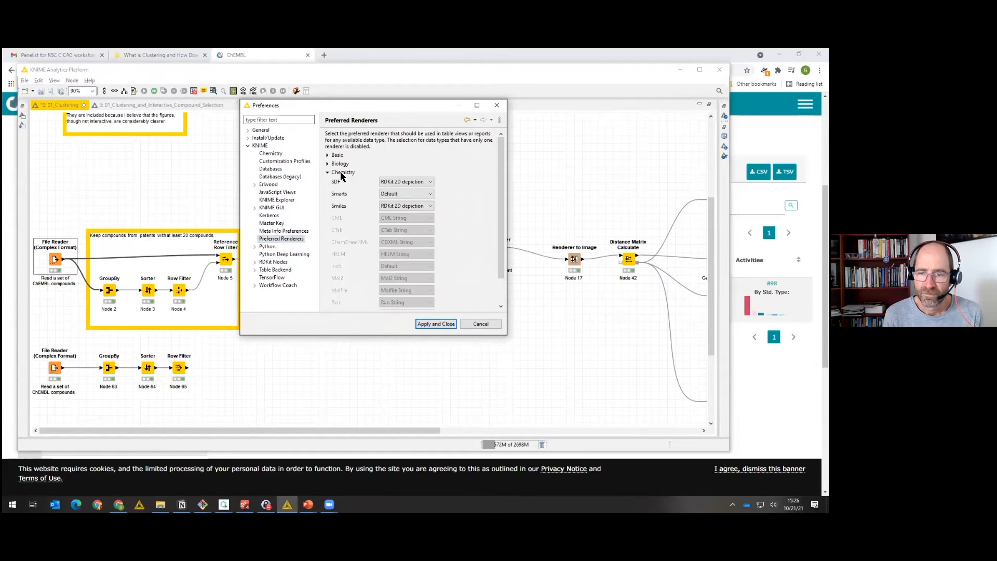
left_click(401, 206)
left_click(403, 215)
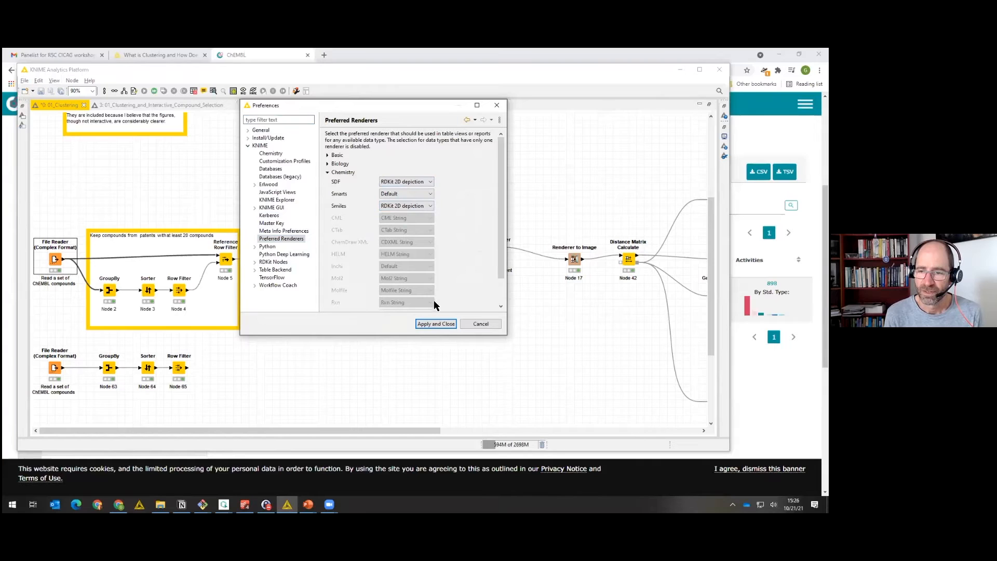
left_click(435, 324)
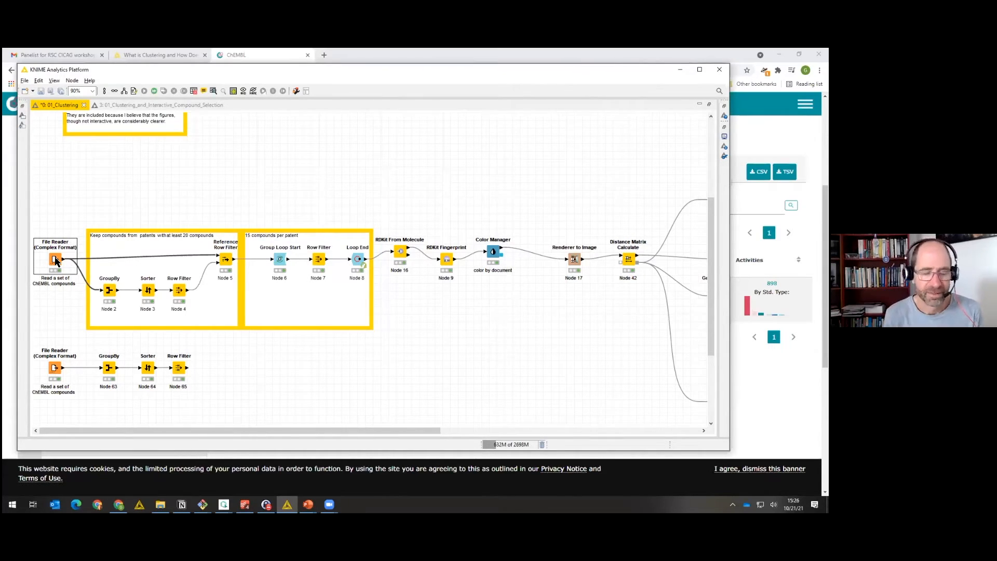
Add a File Reader (Complex Format) node and move it to the empty canvas above the Reference Row Filter.
double_click(254, 185)
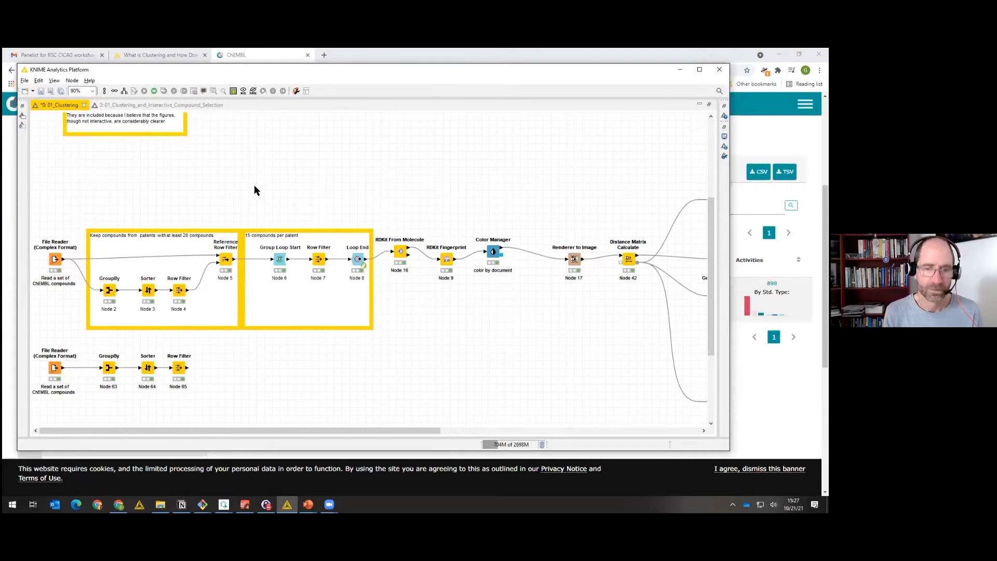
double_click(111, 140)
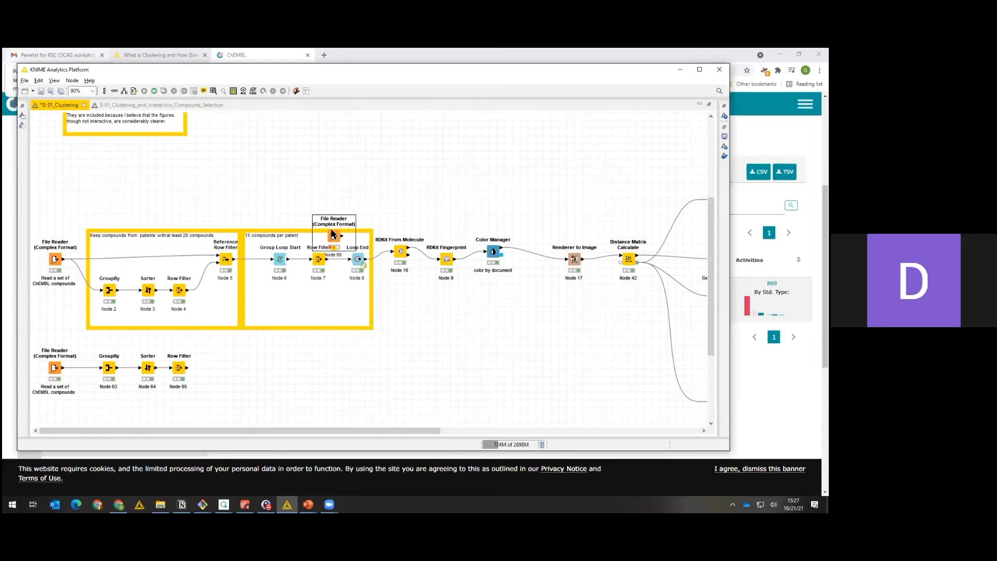
left_click_drag(333, 243, 209, 165)
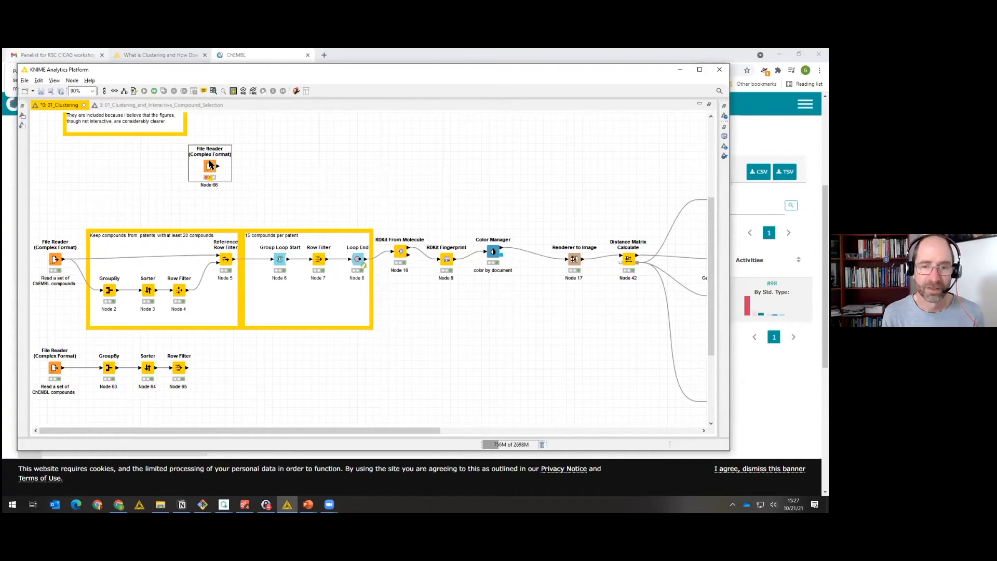
Find the Row Filter node in the node repository and add it connected to the new File Reader (Complex Format) node.
key("ctrl+space")
type("row")
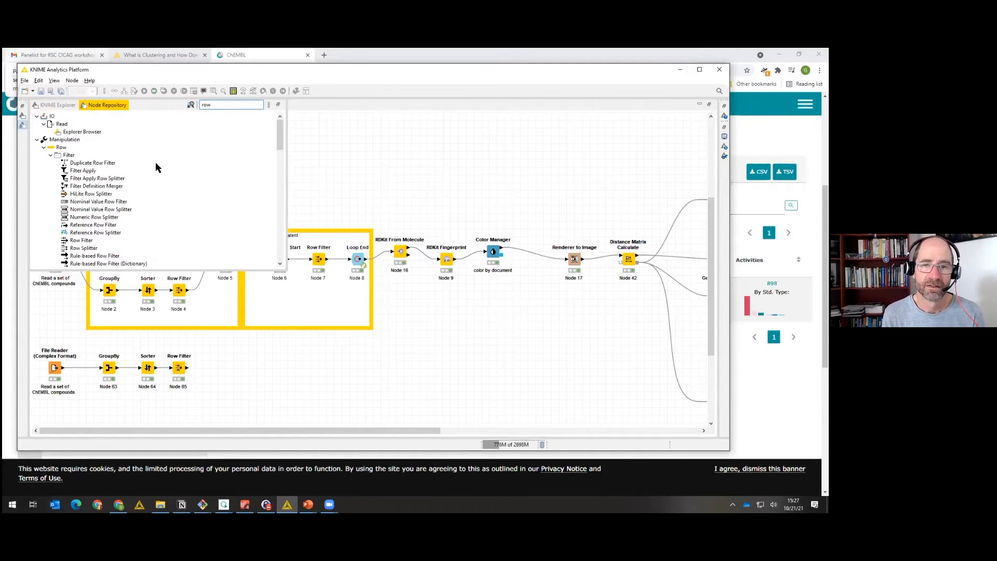
type(" filt")
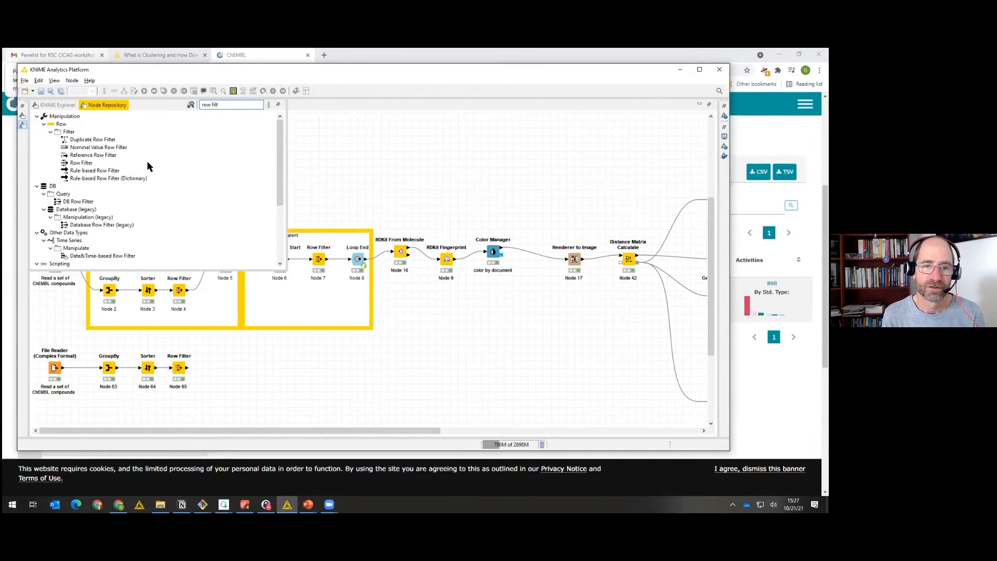
double_click(88, 163)
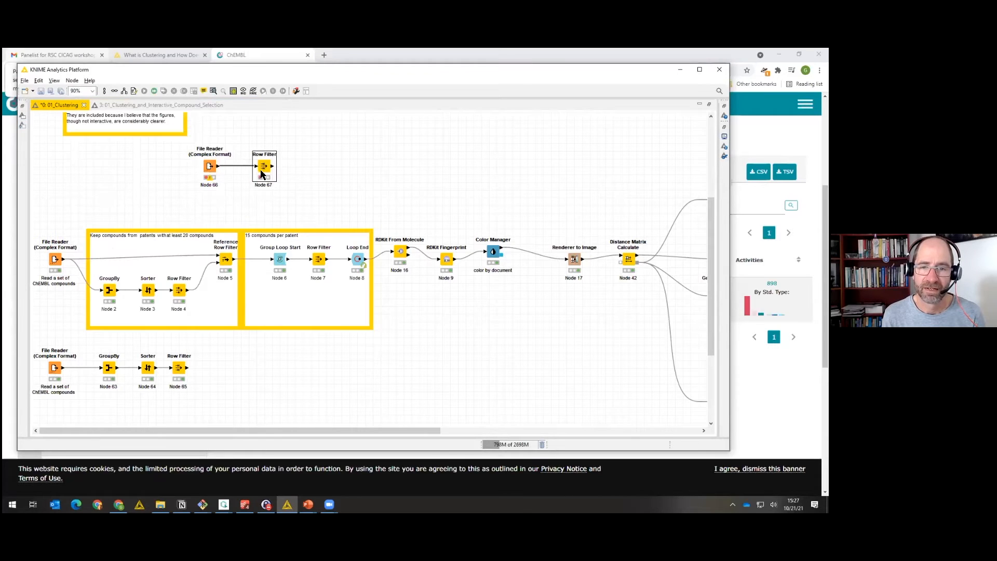
Remove the connection between the new File Reader and Row Filter and redraw it from port to port.
left_click(231, 166)
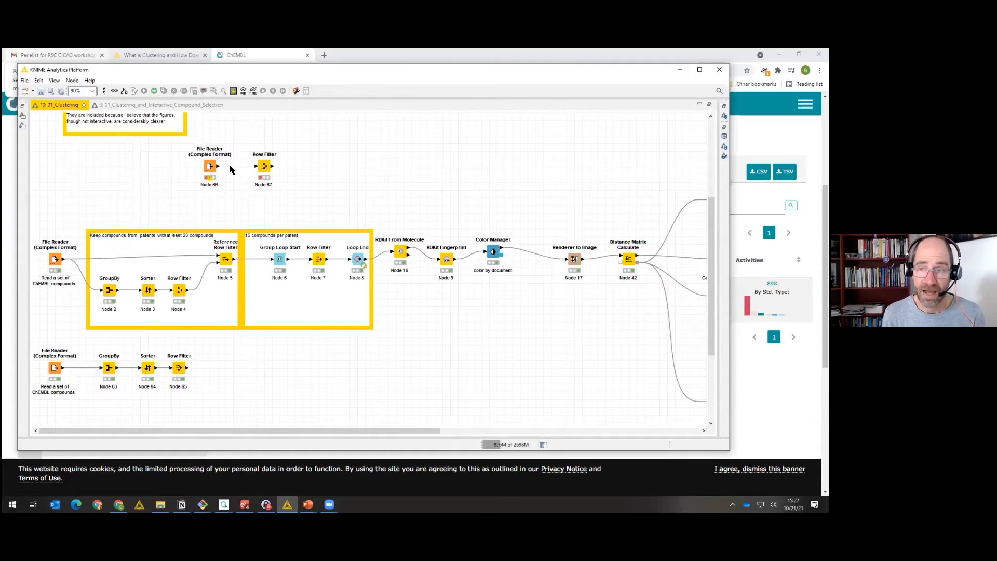
left_click_drag(212, 168, 265, 168)
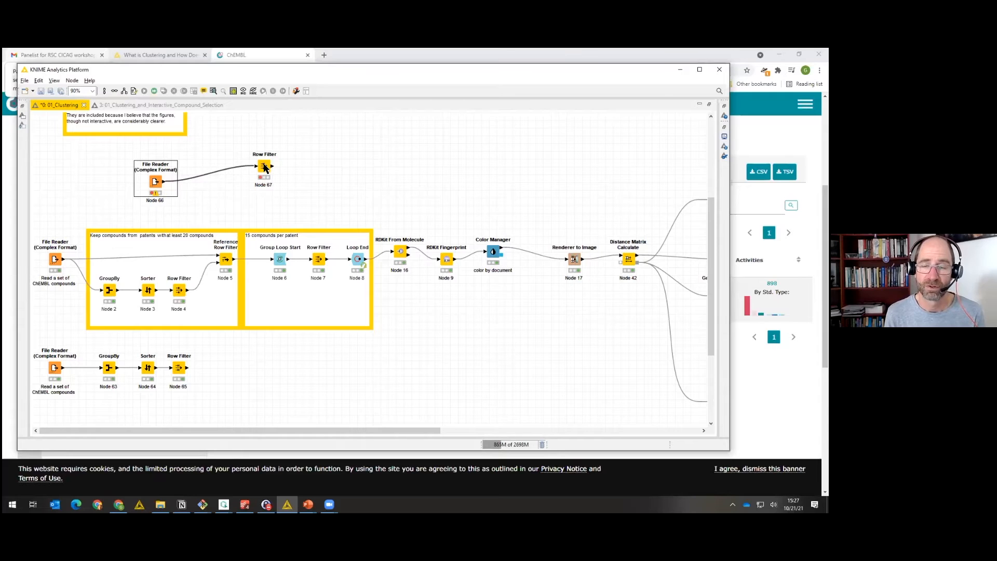
Delete the redrawn connection and link the File Reader and Row Filter again by connecting the two selected nodes.
left_click(202, 179)
key("Delete")
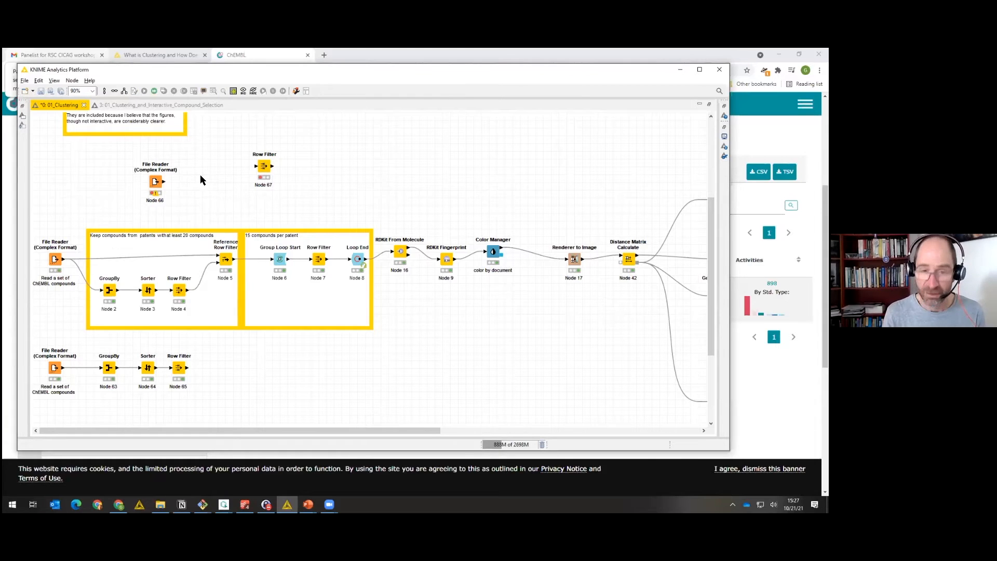
left_click(155, 182)
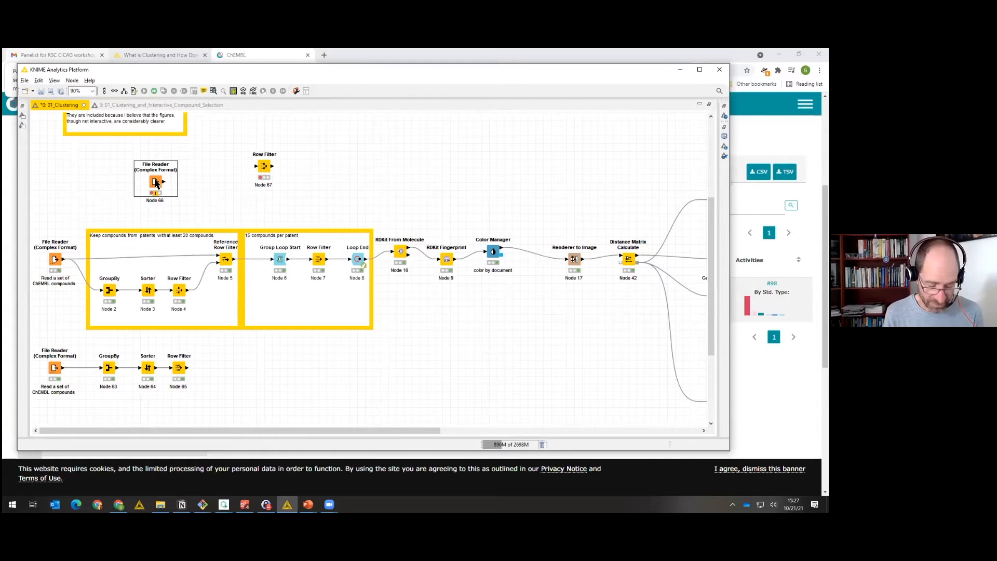
left_click(265, 167, "ctrl")
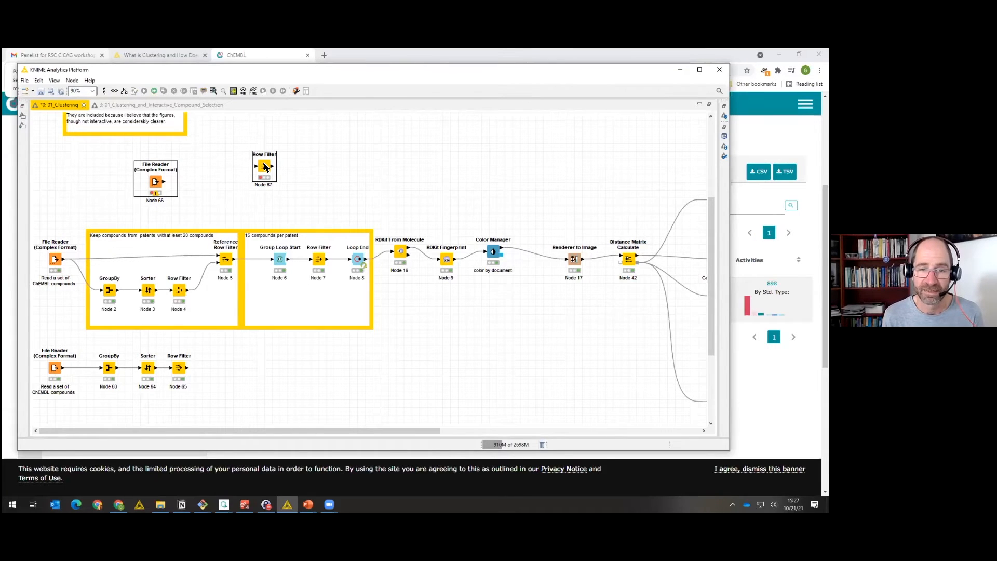
key("ctrl+l")
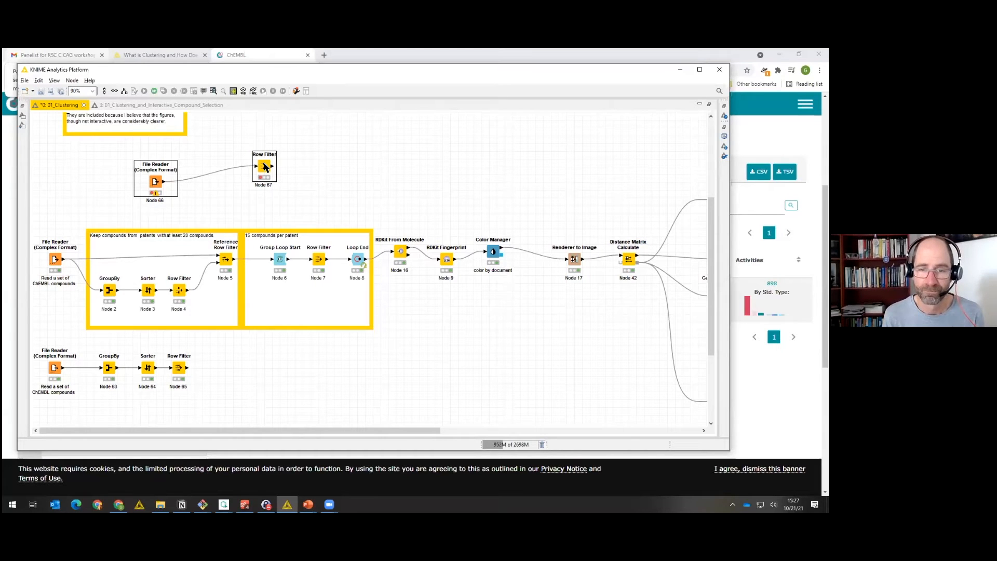
left_click(318, 169)
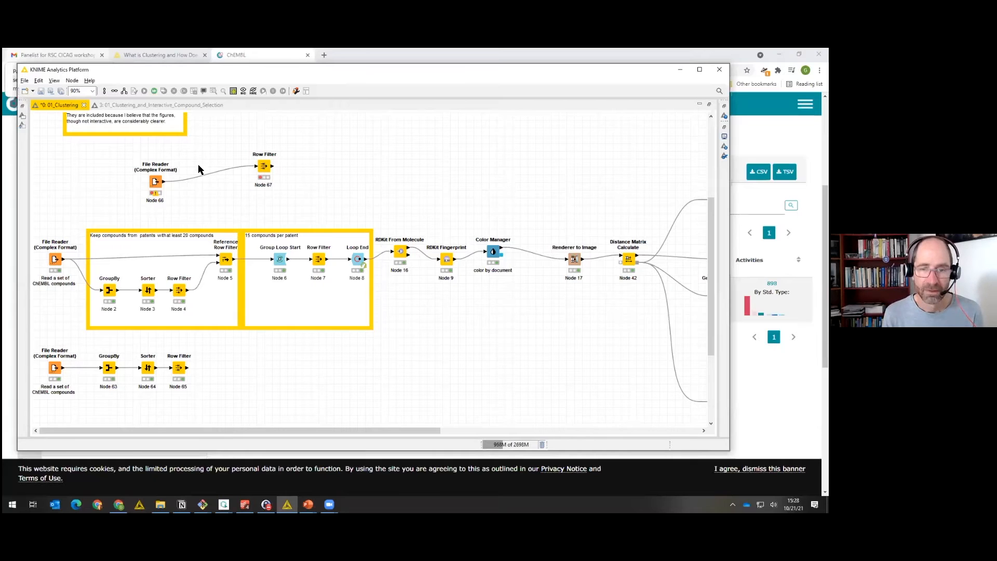
Delete both the new File Reader and the new Row Filter from the canvas above the workflow.
left_click(153, 186)
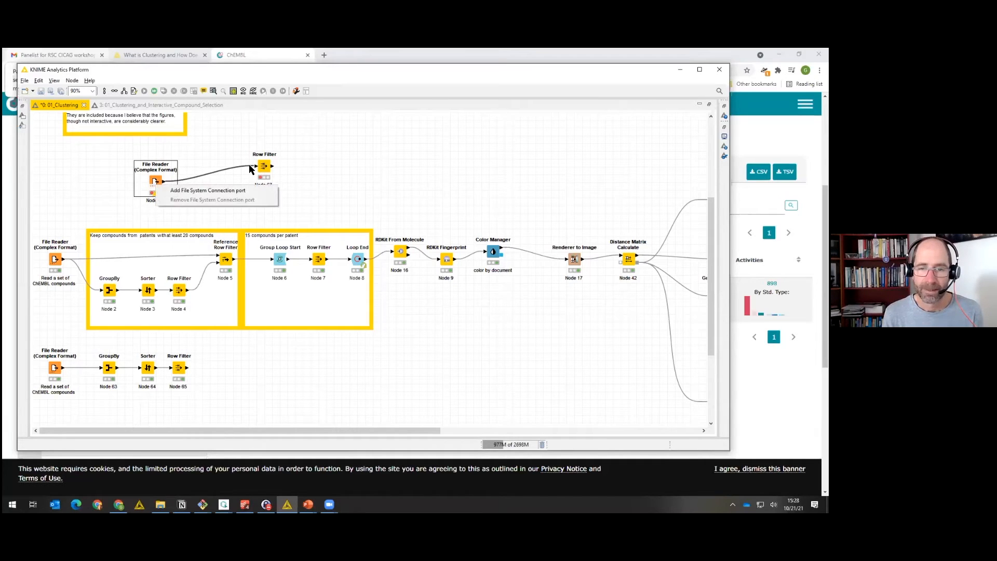
left_click(263, 170)
left_click(264, 168, "ctrl")
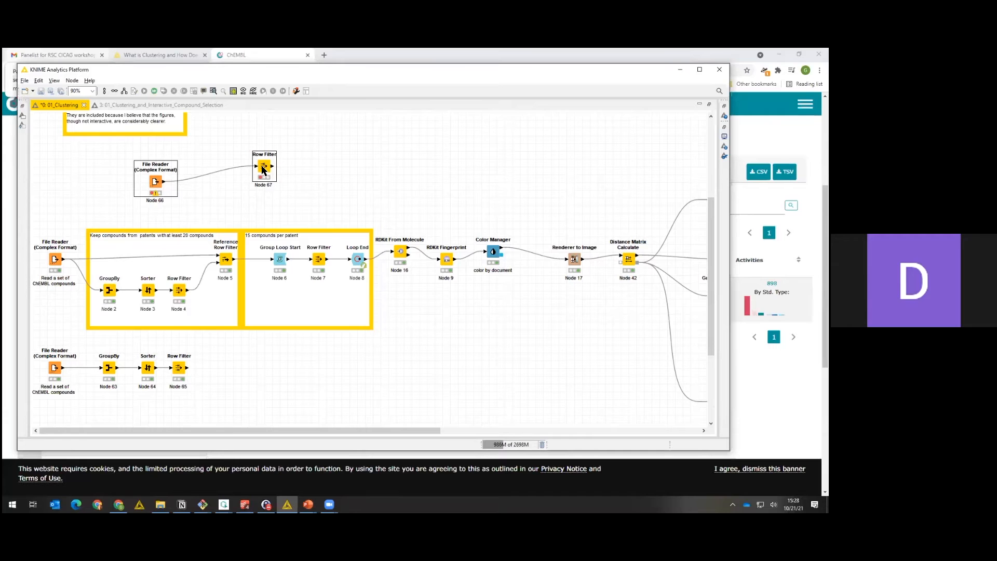
key("Delete")
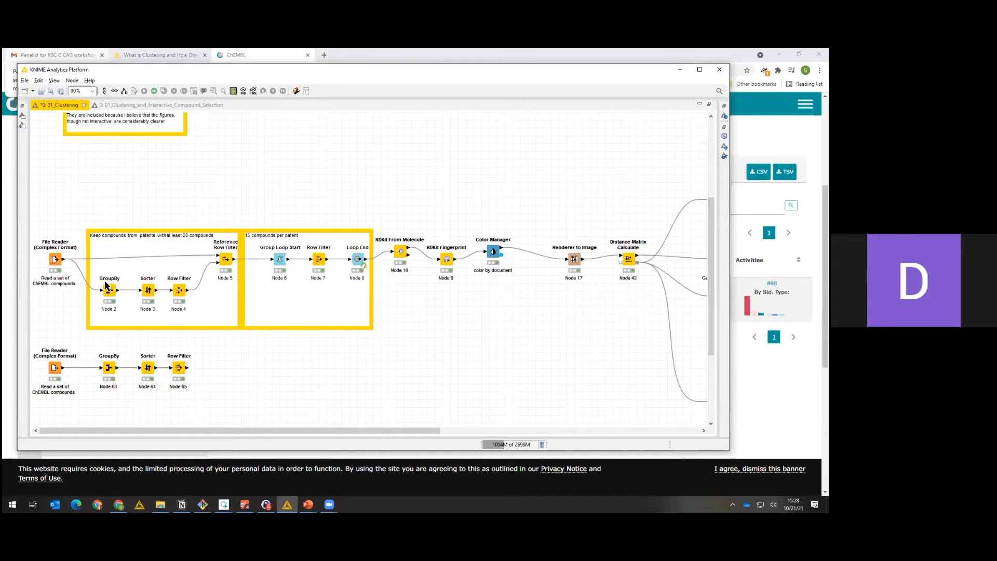
View the group table of the GroupBy node in the patent-filtering box and close it.
right_click(109, 294)
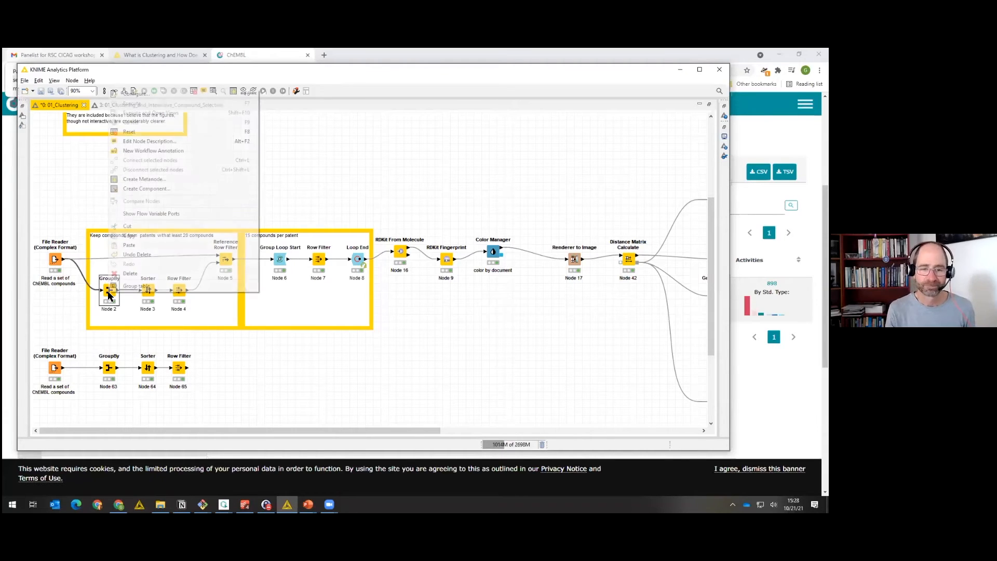
left_click(141, 289)
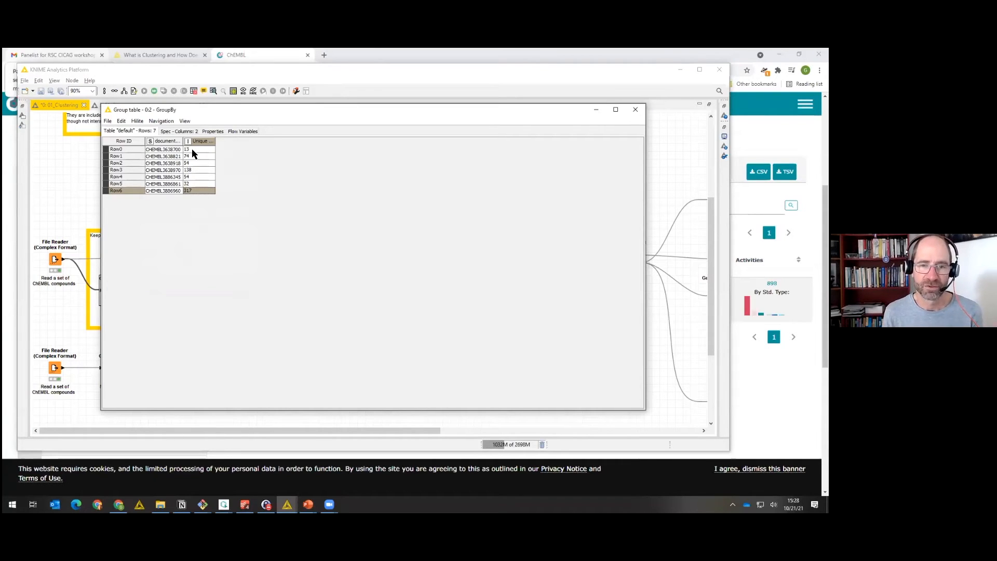
left_click(635, 109)
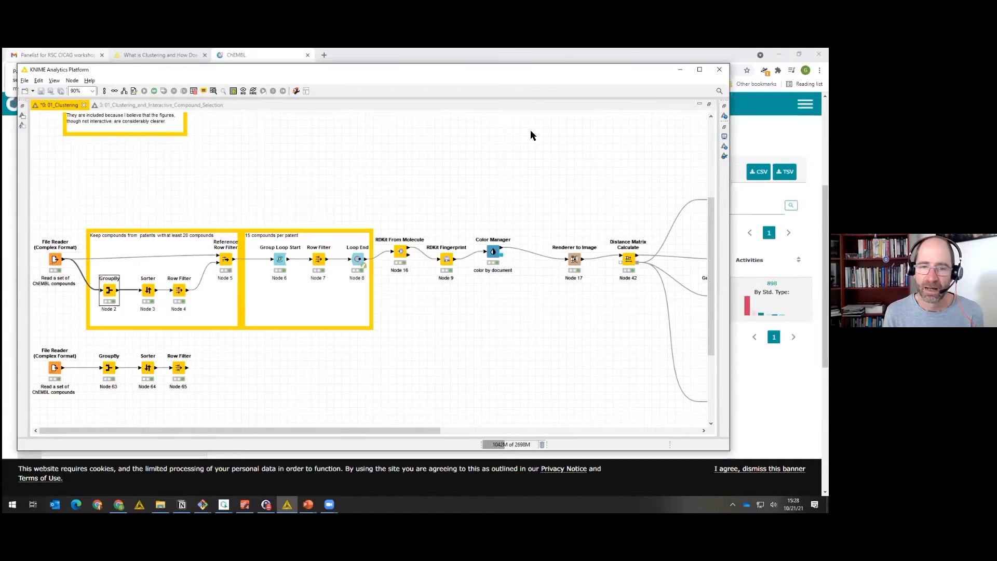
View the sorted table of the Sorter node in the patent-filtering box and close it.
left_click(149, 292)
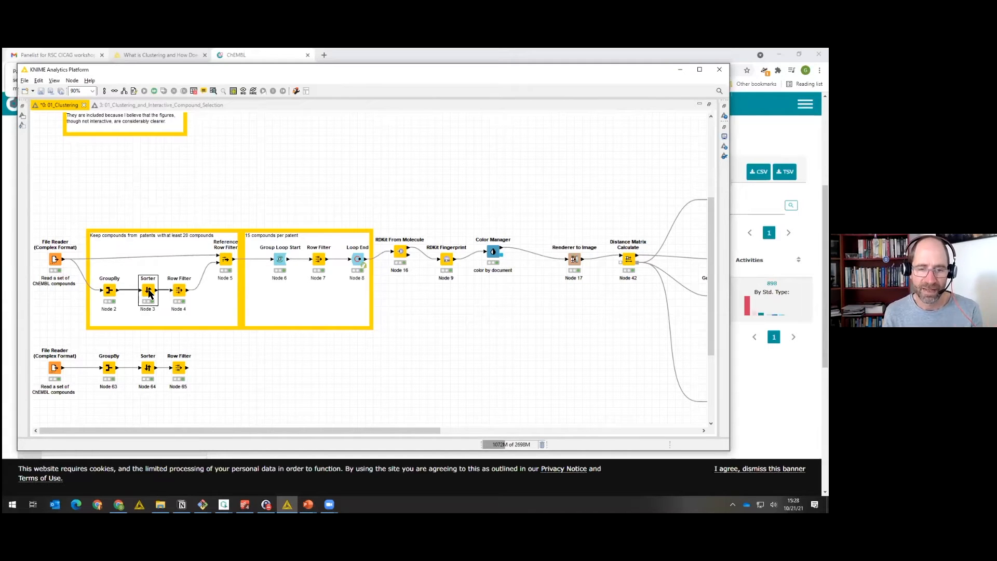
right_click(149, 293)
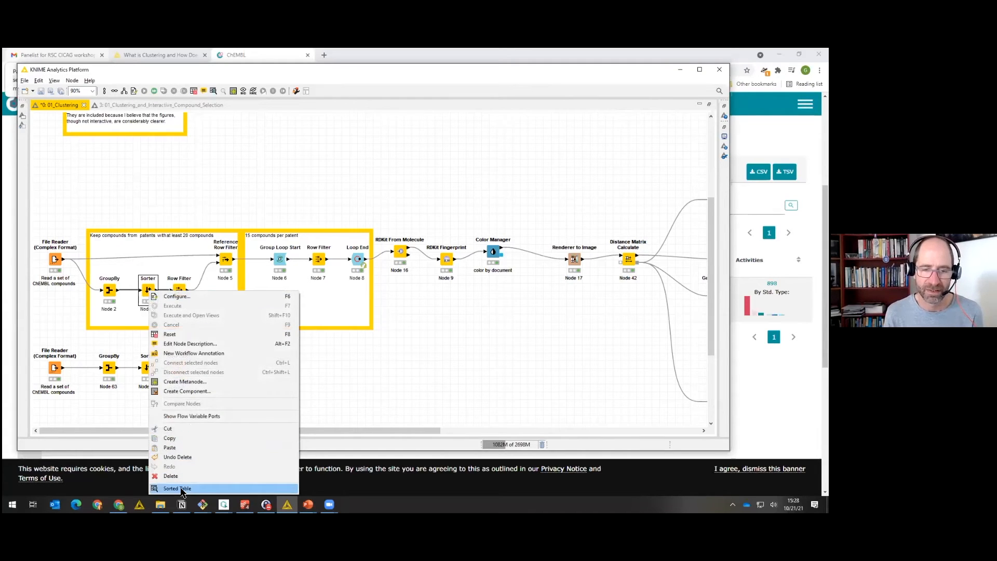
left_click(179, 489)
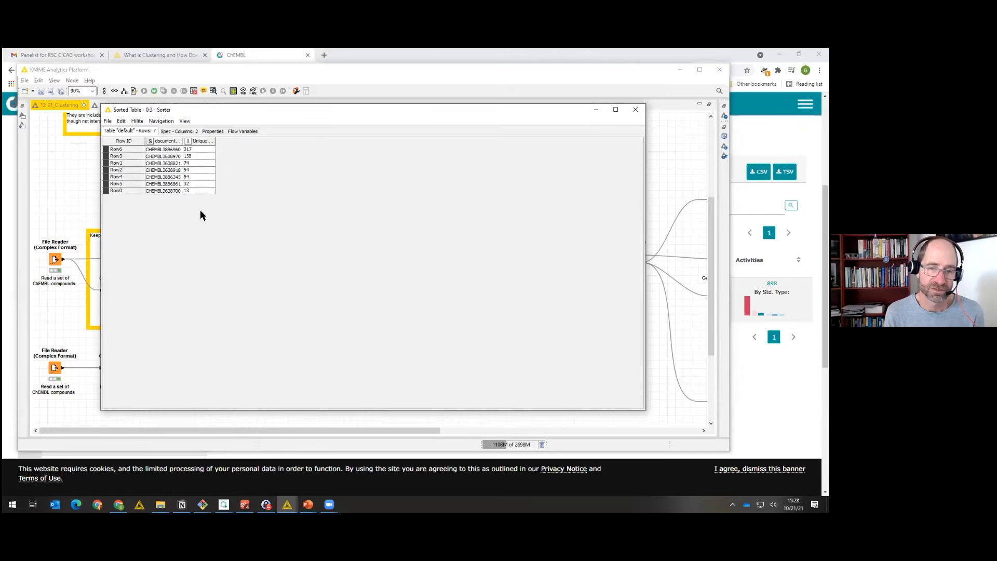
left_click(635, 110)
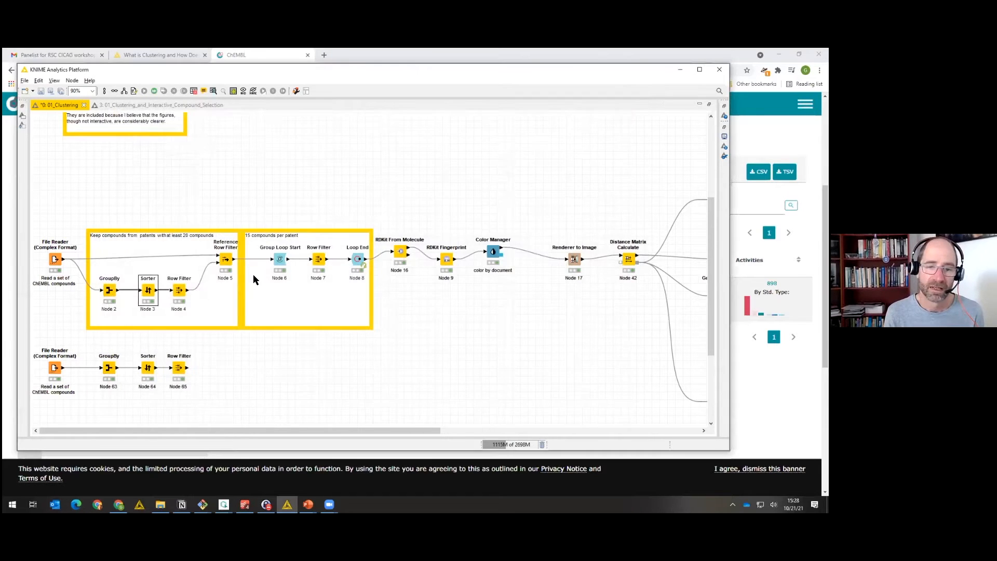
Check the range-checking lower bound in the configuration of the Row Filter following that Sorter, and close it without changes.
double_click(179, 292)
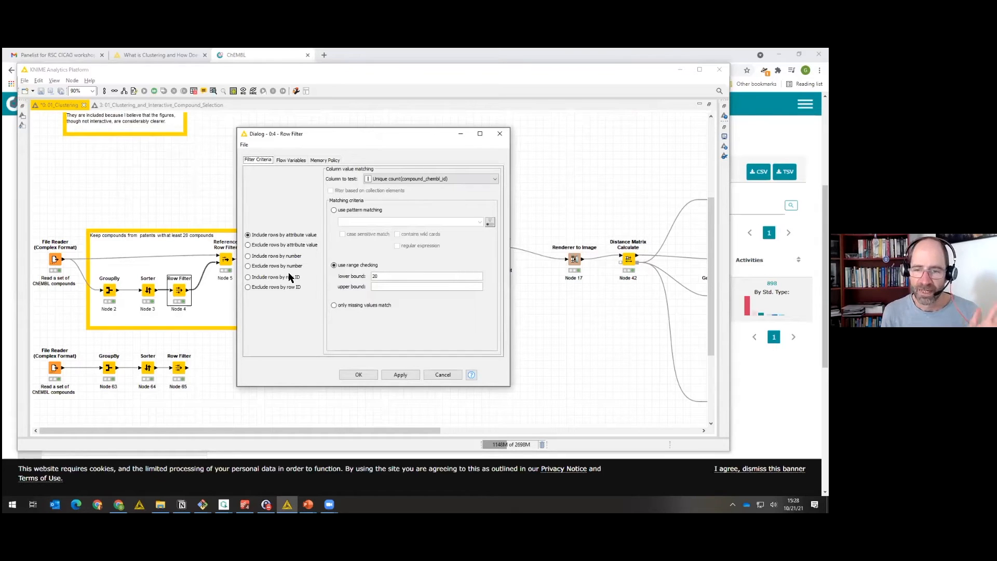
left_click(389, 276)
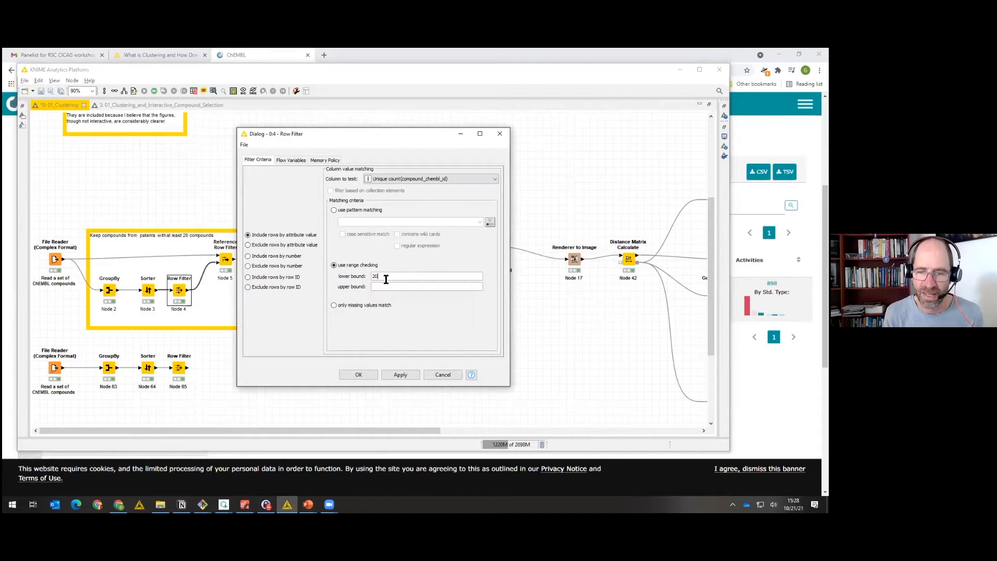
left_click(443, 375)
Examine the Reference Row Filter's column and inclusion settings, cancel the dialog, and check the table sizes at the node ports.
left_click(230, 264)
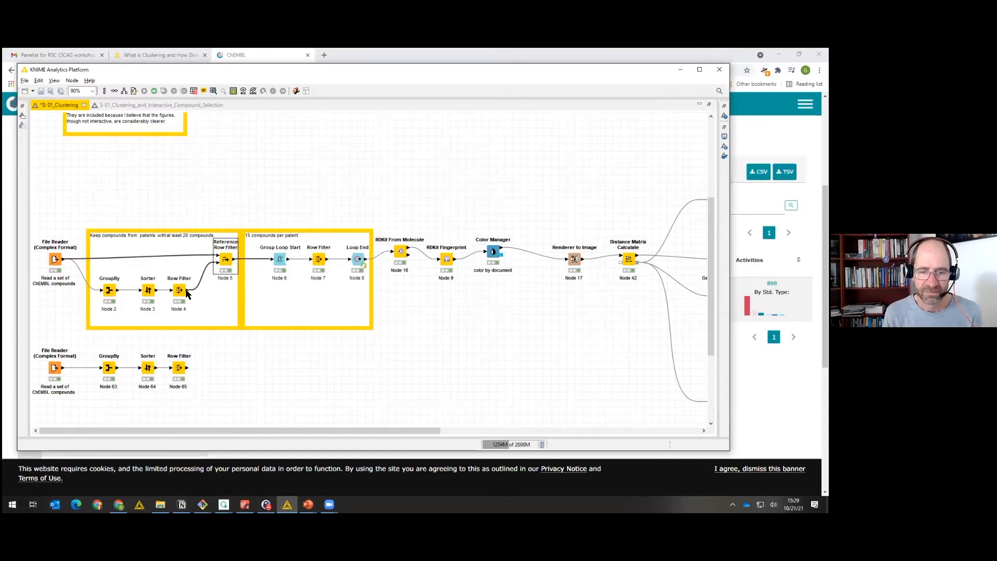
mouse_move(186, 294)
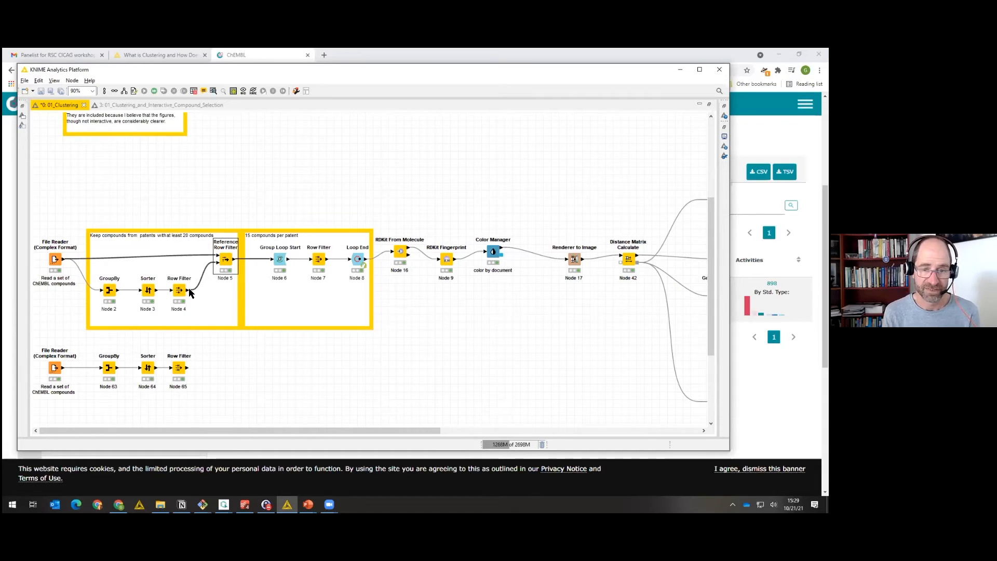
double_click(227, 263)
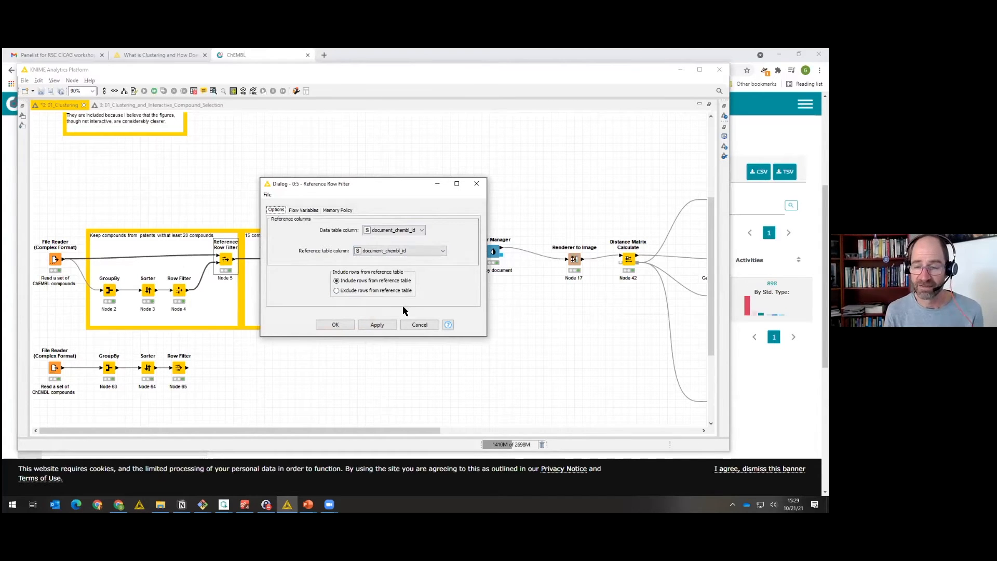
left_click(417, 325)
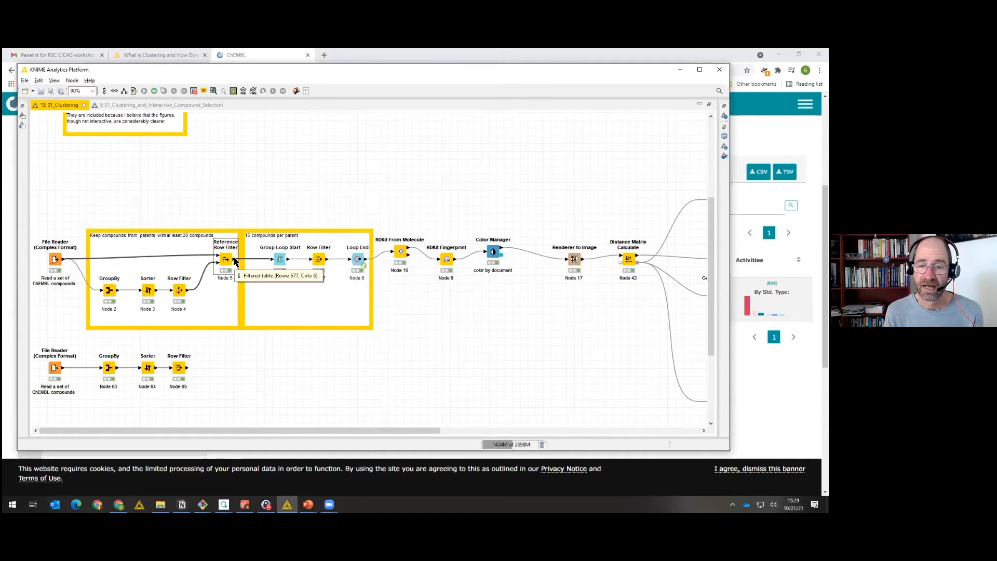
mouse_move(65, 261)
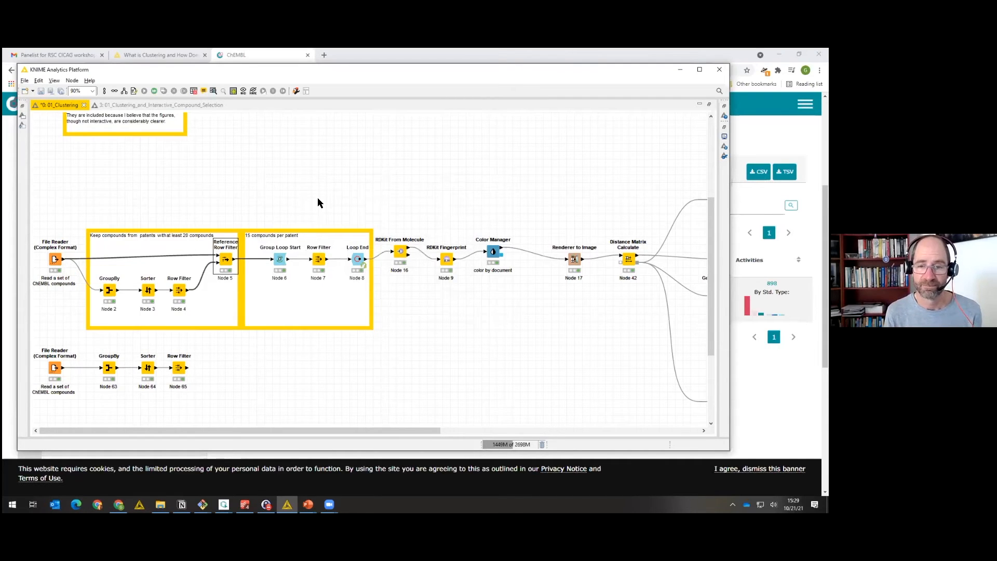
View the RDKit From Molecule node's output data, widen its mol column, and close the table.
left_click(352, 260)
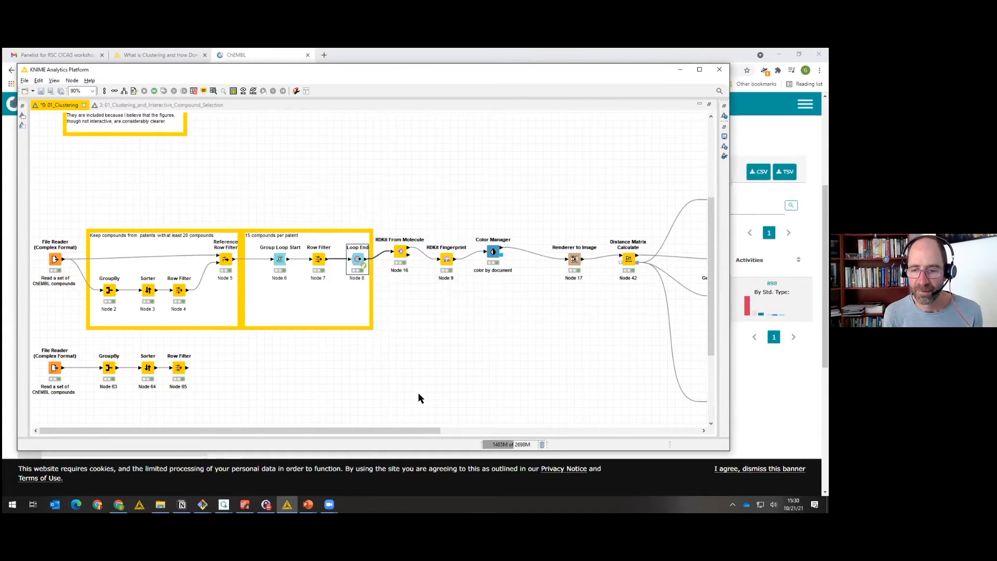
left_click_drag(414, 431, 439, 431)
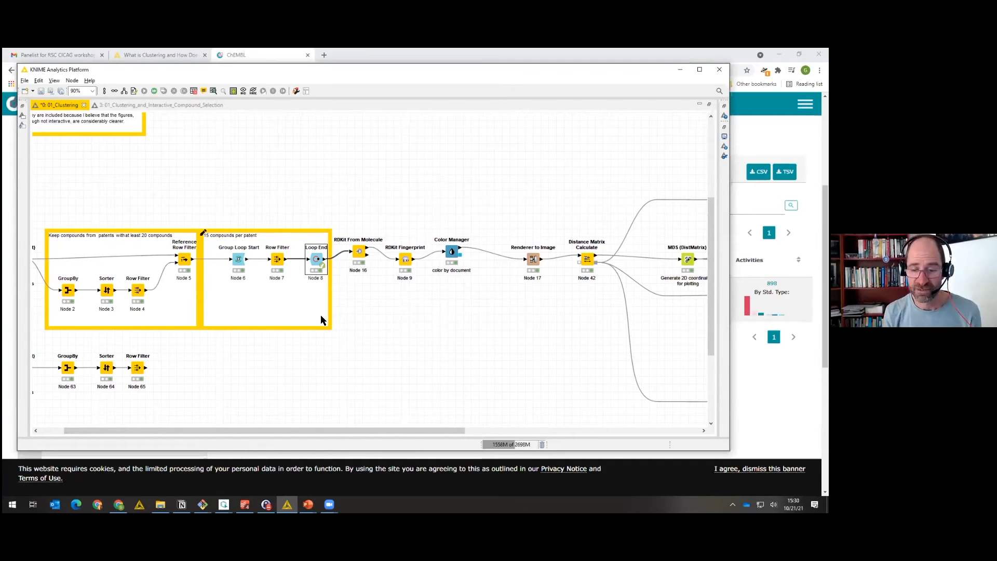
mouse_move(338, 431)
left_mouse_down()
mouse_move(400, 429)
mouse_move(462, 405)
left_mouse_up()
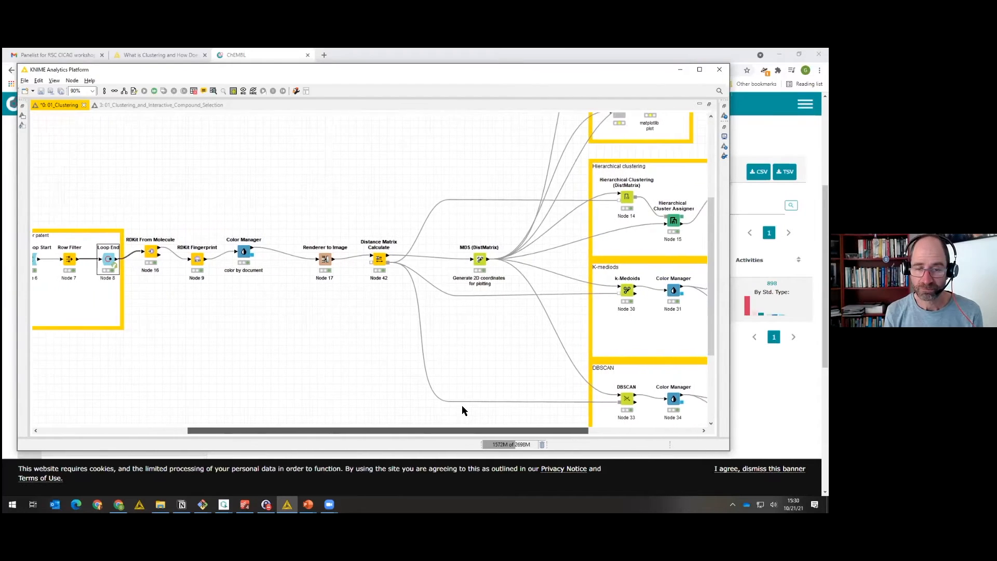
left_click(151, 256)
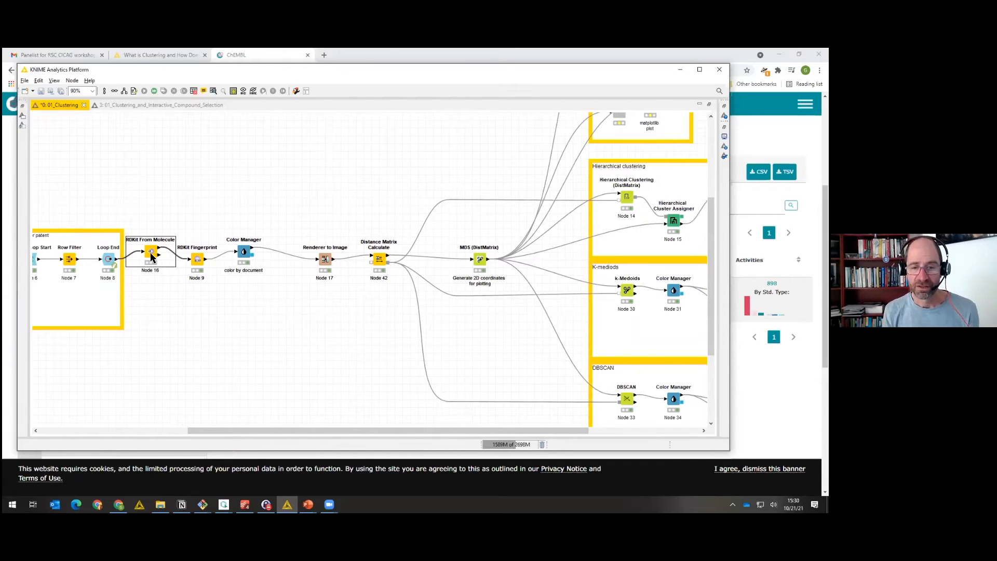
right_click(151, 256)
left_click(182, 451)
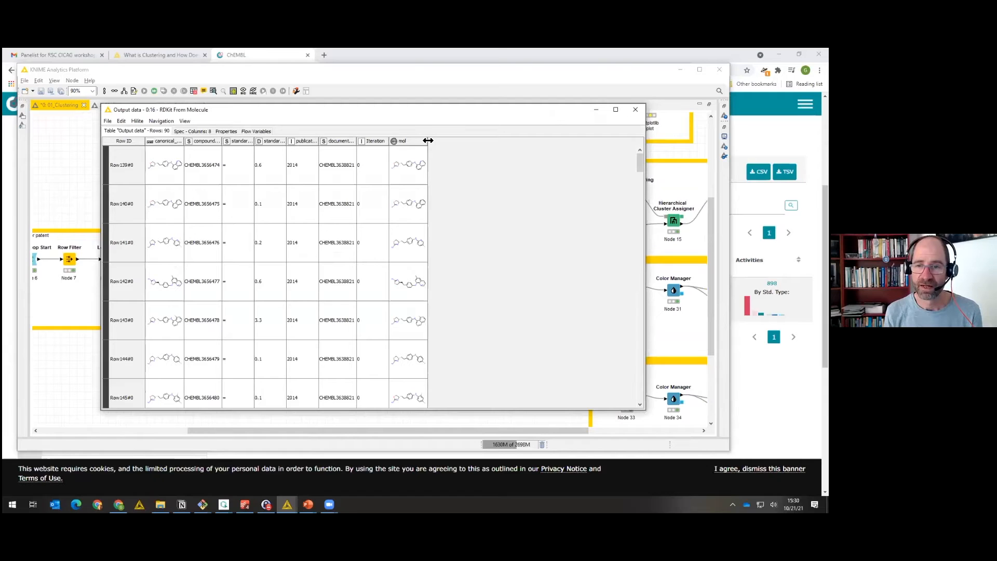
left_click_drag(428, 141, 472, 140)
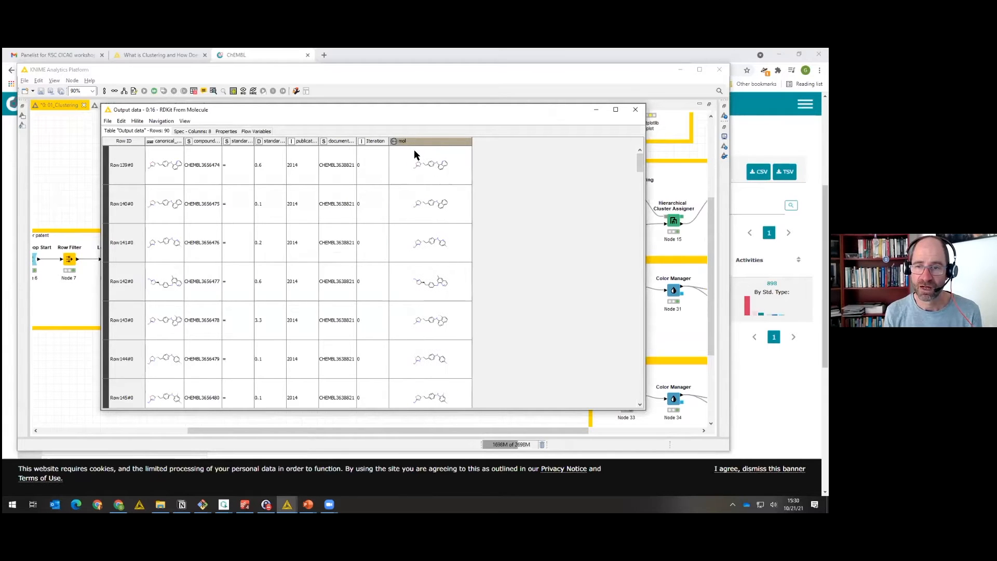
left_click(636, 108)
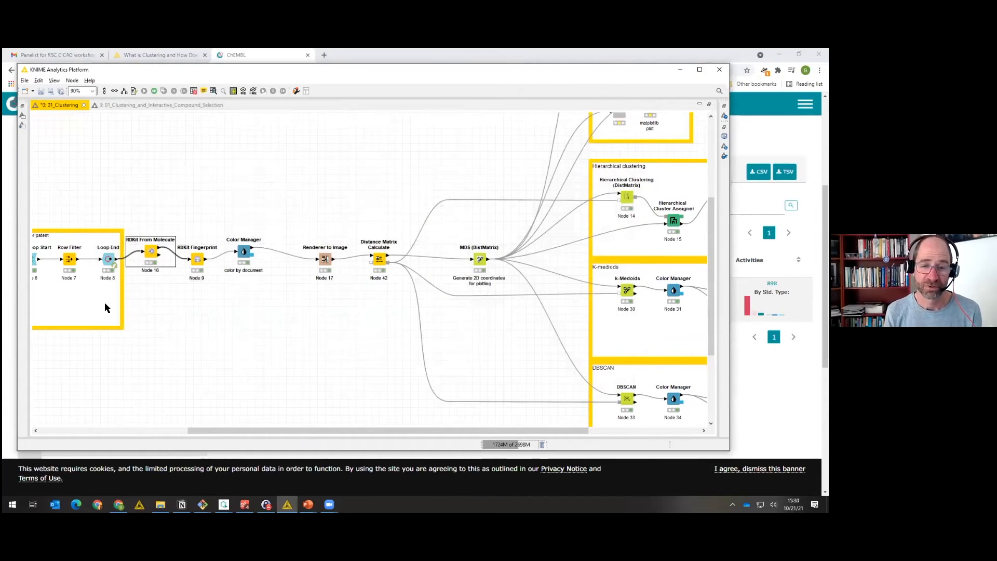
Set the Morgan fingerprint radius to 2 in the RDKit Fingerprint node, keeping 1024 bits and the column name mfp2, and accept the configuration.
double_click(197, 261)
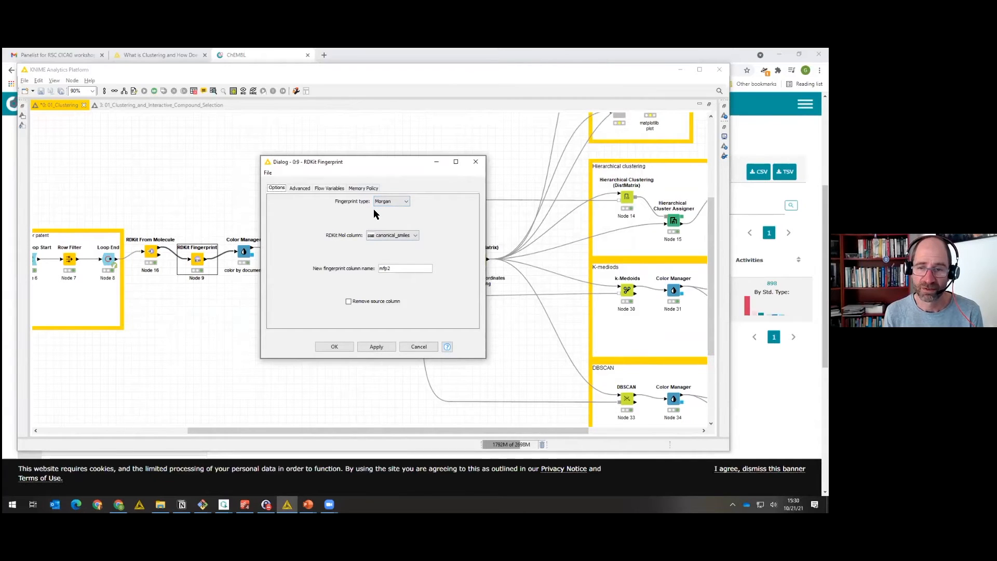
left_click(301, 189)
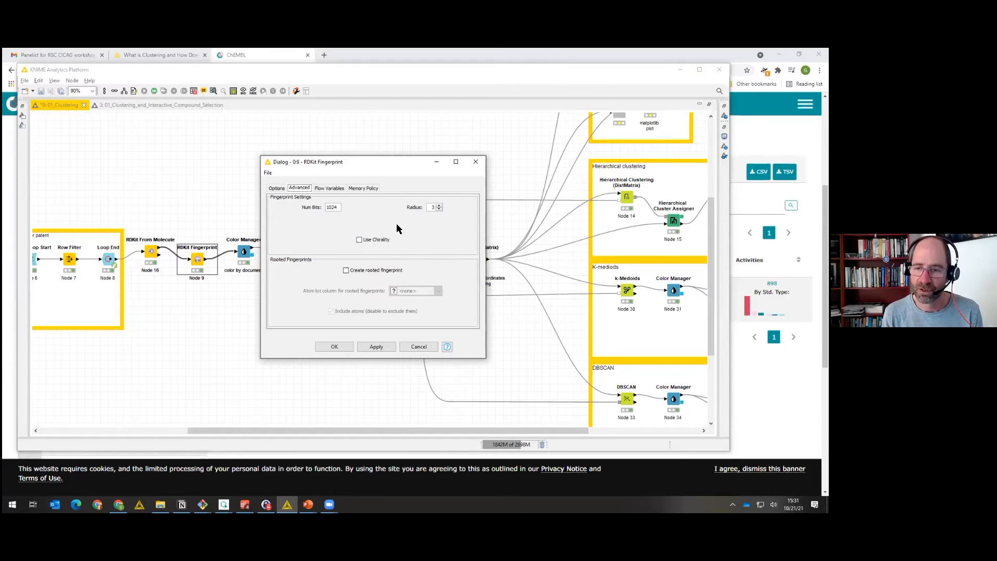
left_click(277, 189)
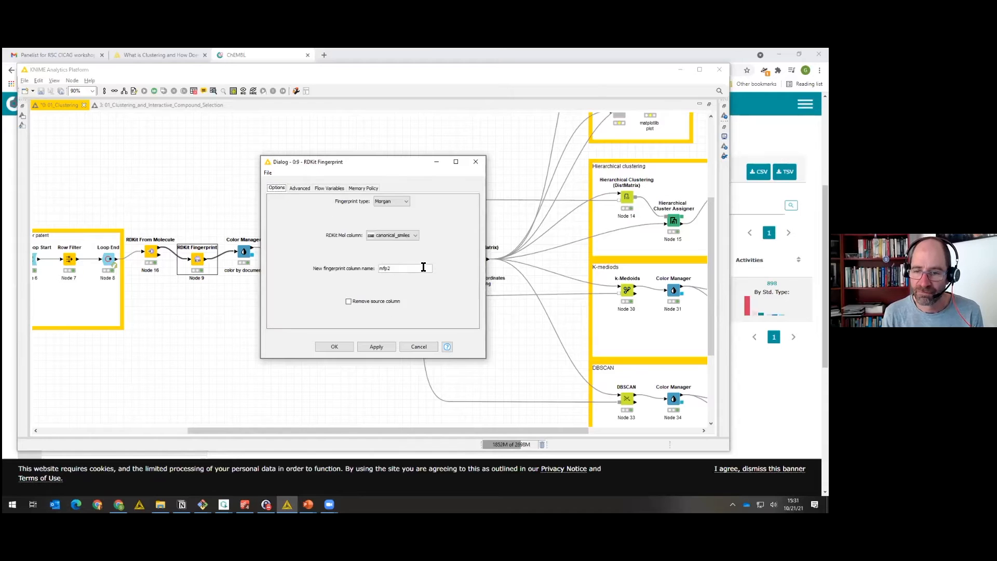
left_click(396, 270)
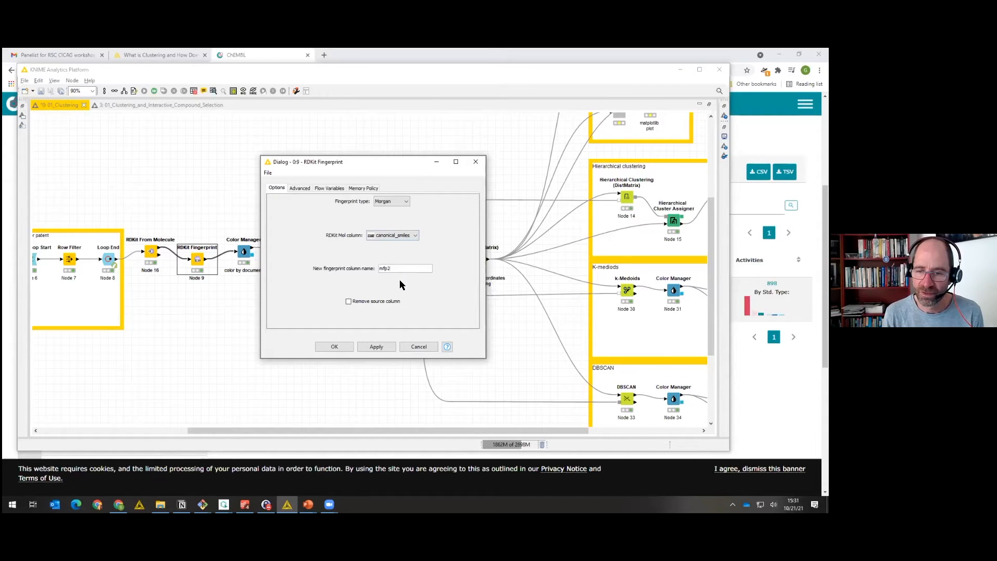
left_click(300, 189)
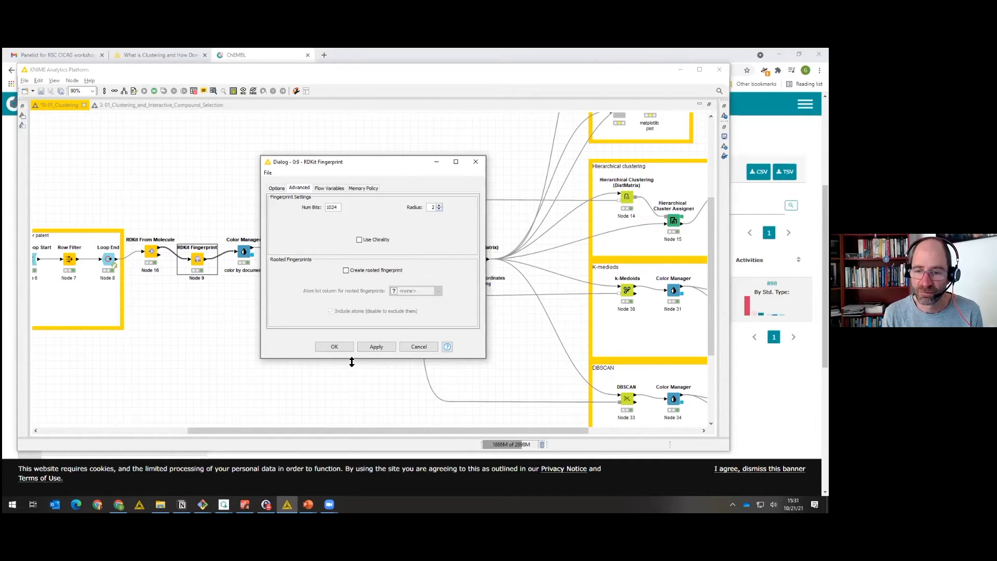
left_click(337, 347)
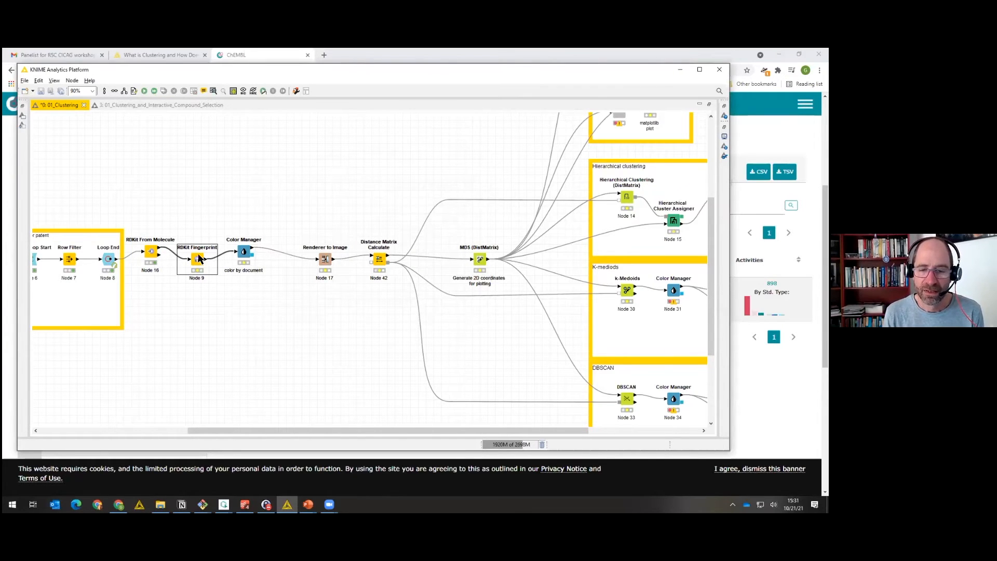
Configure the Color Manager to color by document_chembl_id with the colorblind-safe Set 3 palette, and execute the node.
left_click(245, 252)
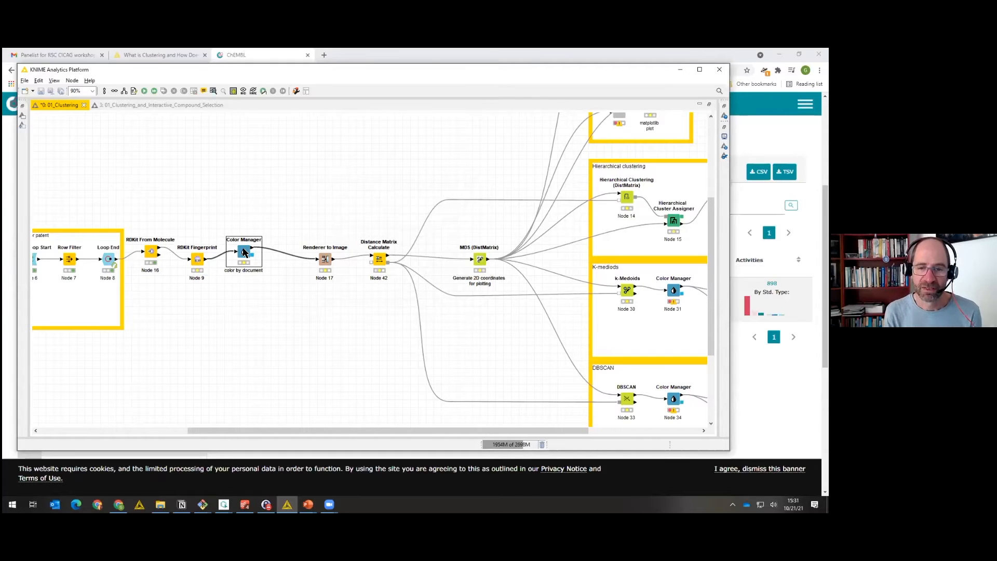
double_click(245, 251)
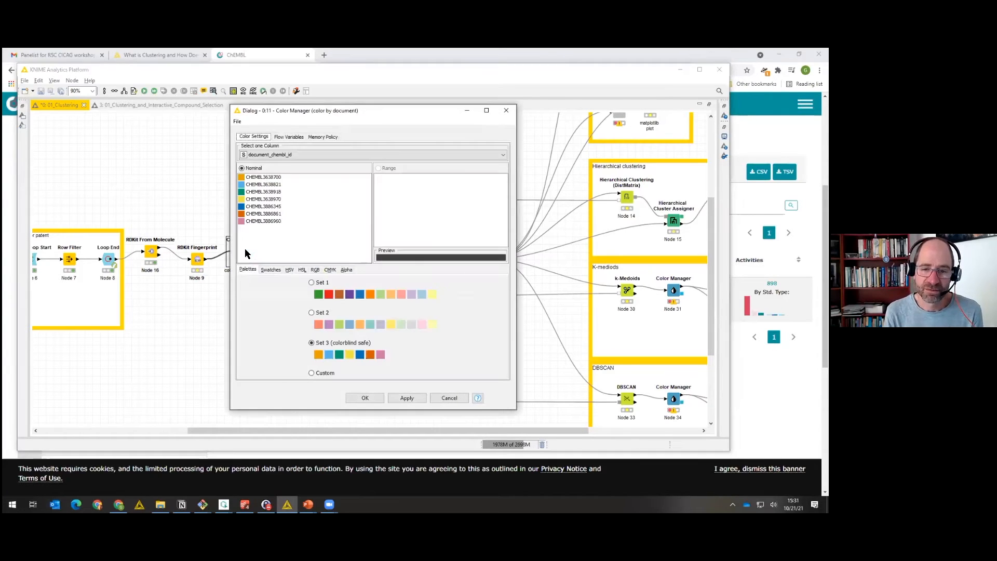
left_click(270, 155)
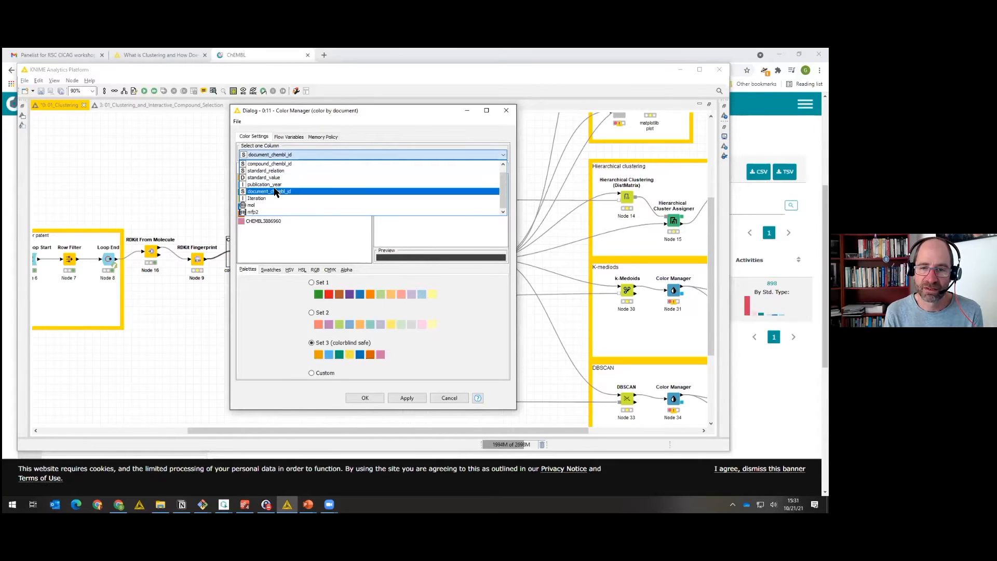
left_click(270, 190)
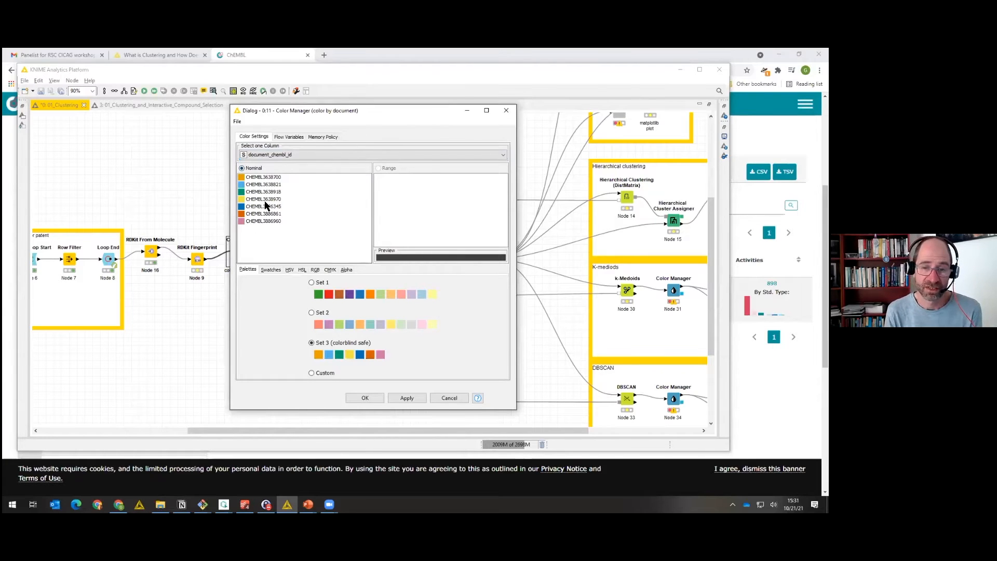
left_click(366, 399)
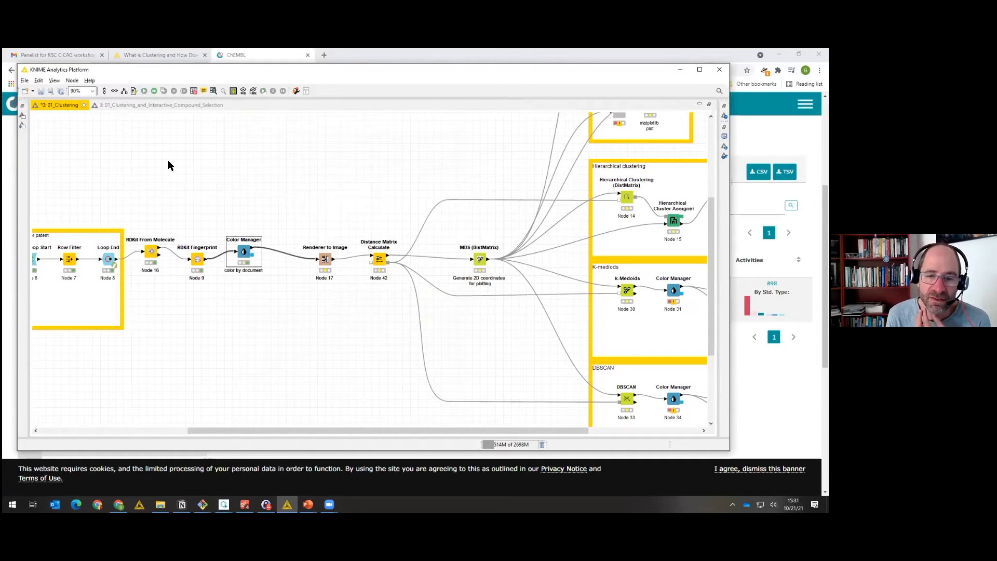
View the Color Manager's output table with colors, check the row colors through to the last rows, and close it.
right_click(245, 252)
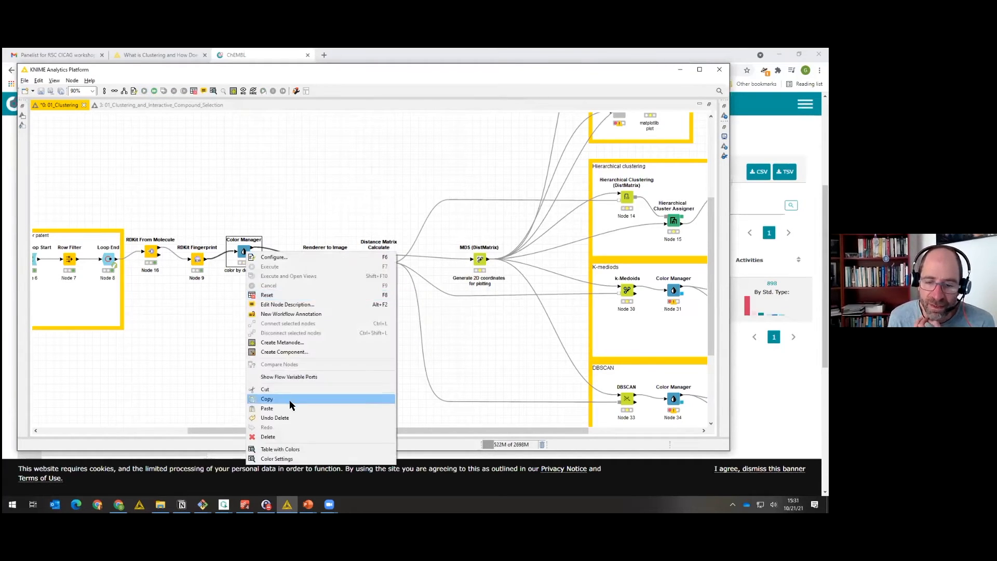
left_click(285, 449)
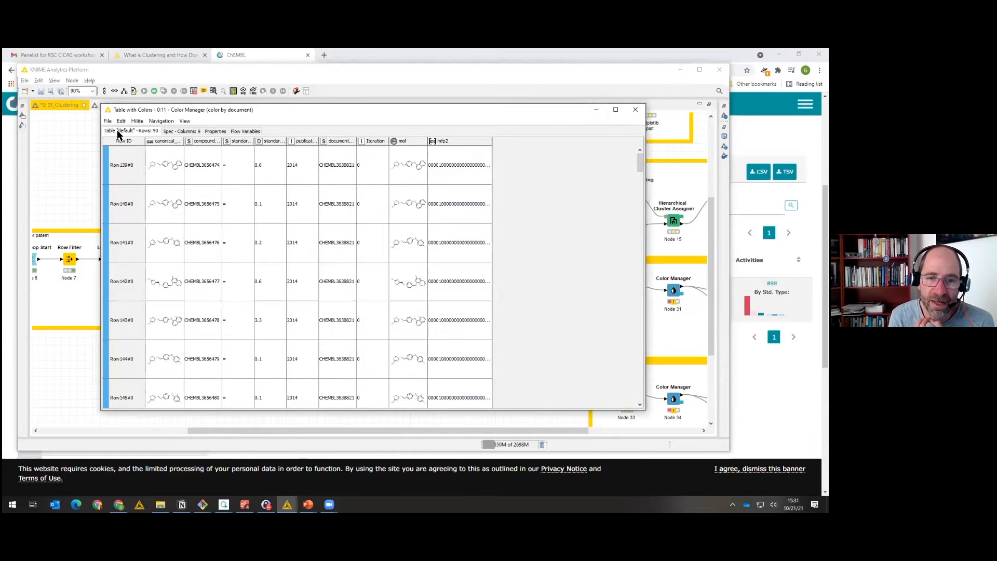
scroll(125, 182, "down", 10)
scroll(127, 184, "down", 10)
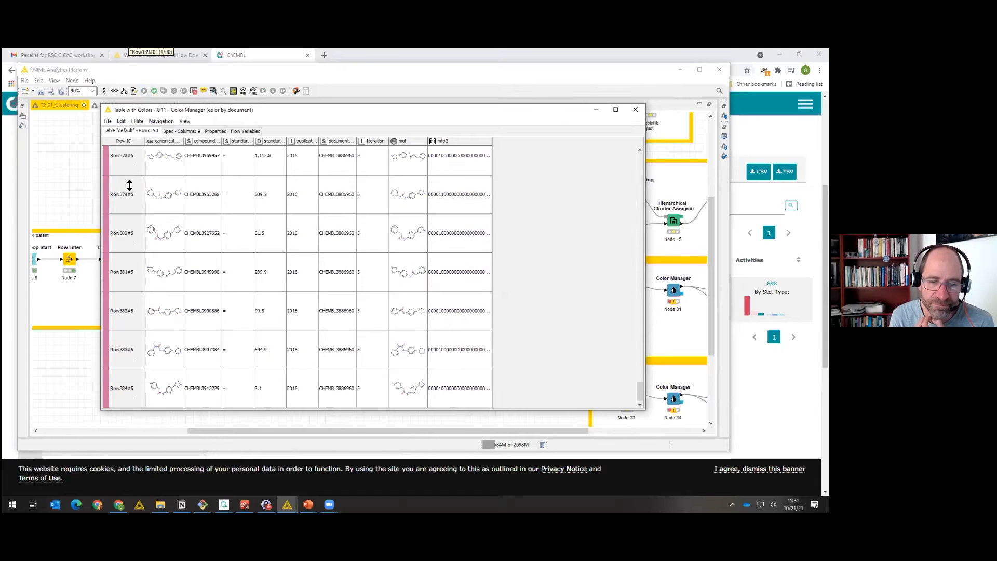
left_click(635, 108)
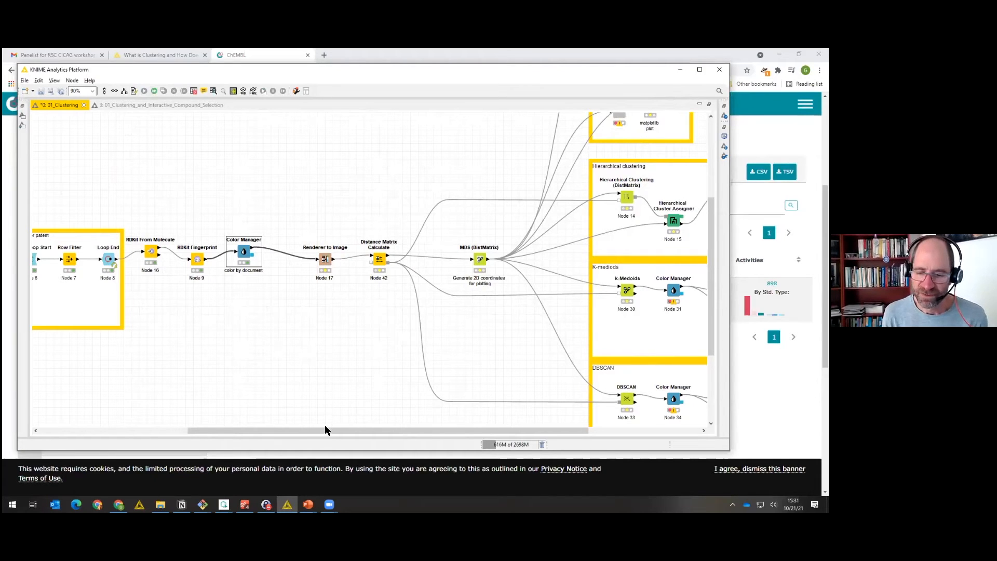
Confirm Tanimoto distance on the mfp2 column in the Distance Matrix Calculate node after Renderer to Image, and execute the node.
left_click_drag(324, 430, 372, 435)
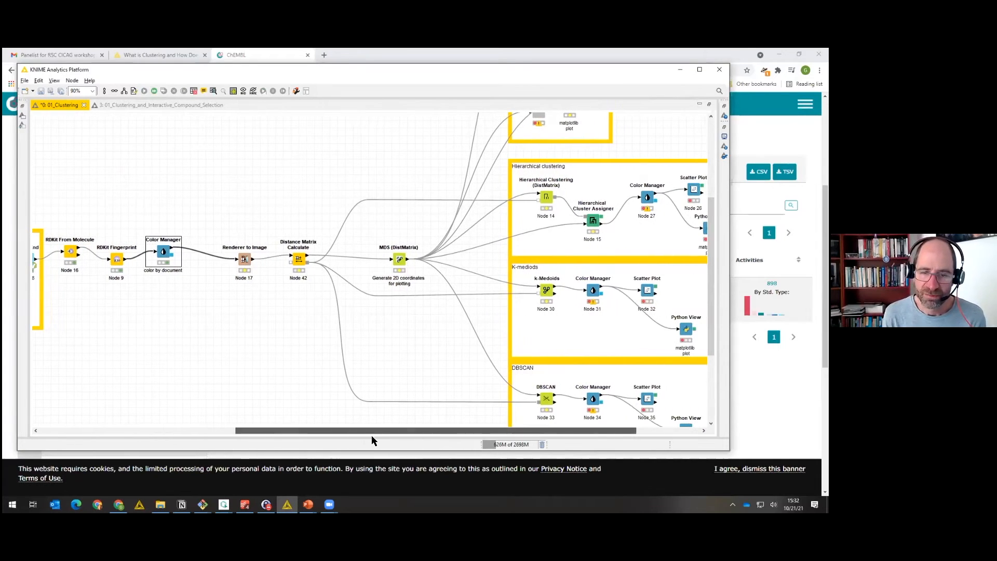
left_click(245, 261)
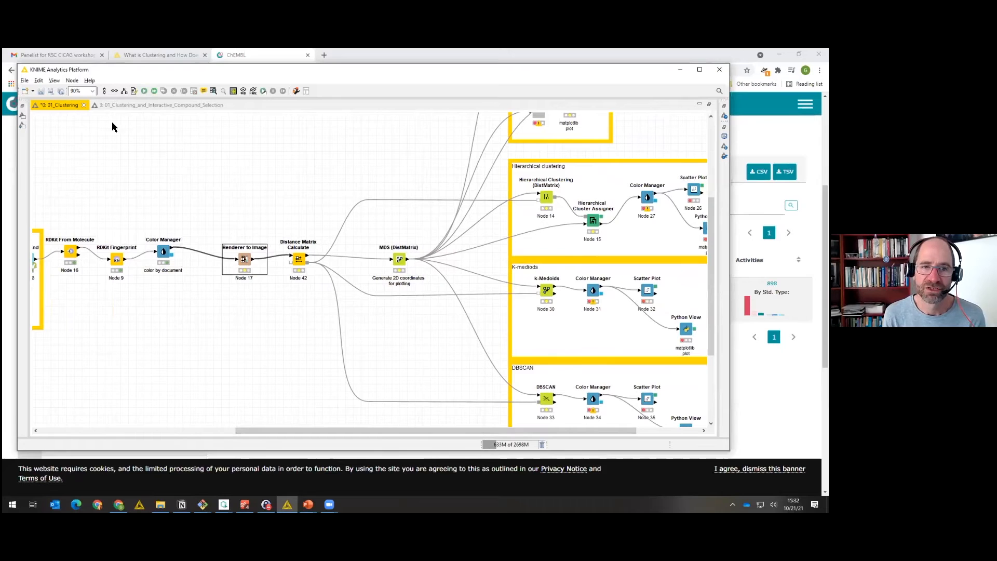
left_click(300, 259)
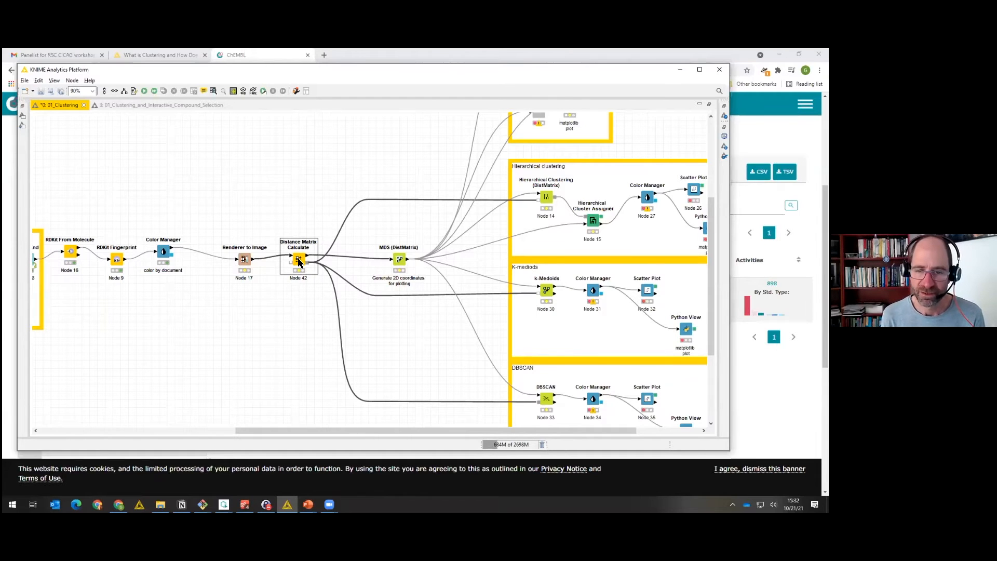
double_click(299, 259)
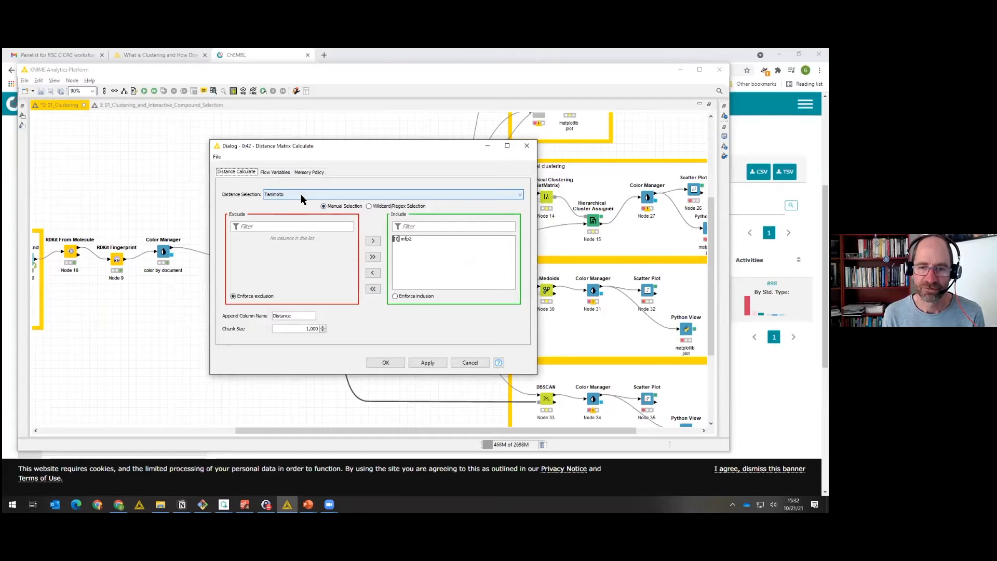
left_click(405, 240)
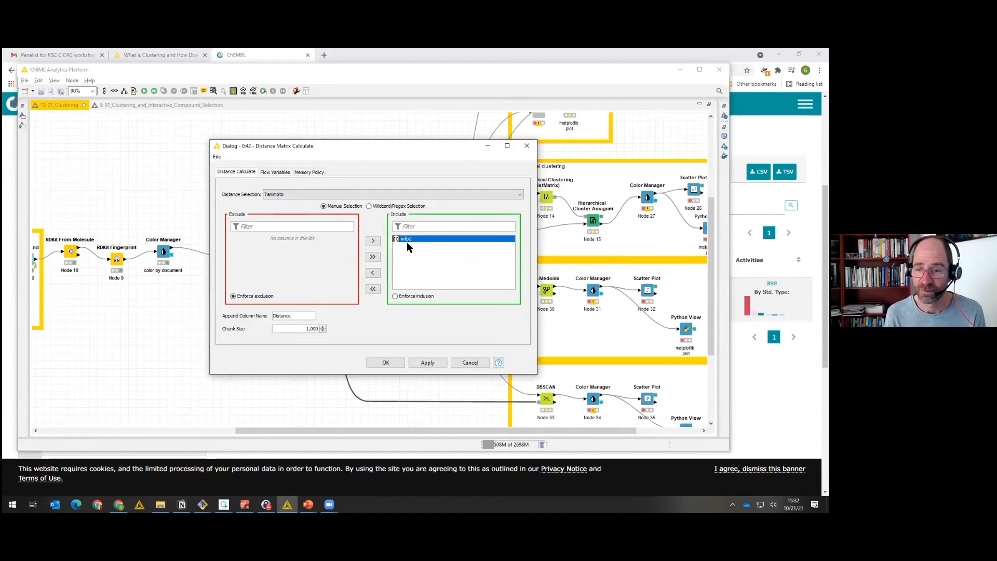
left_click(384, 363)
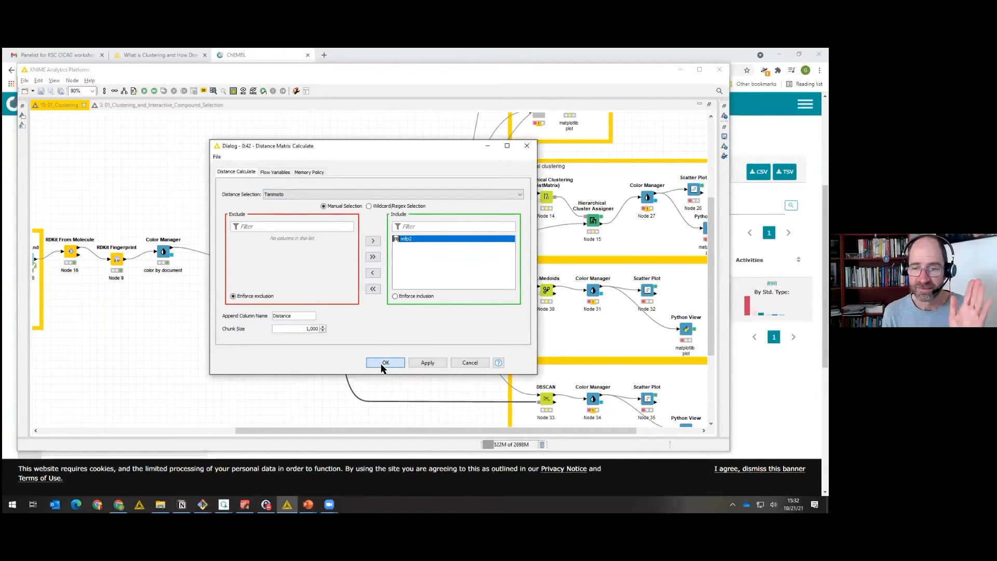
left_click(144, 91)
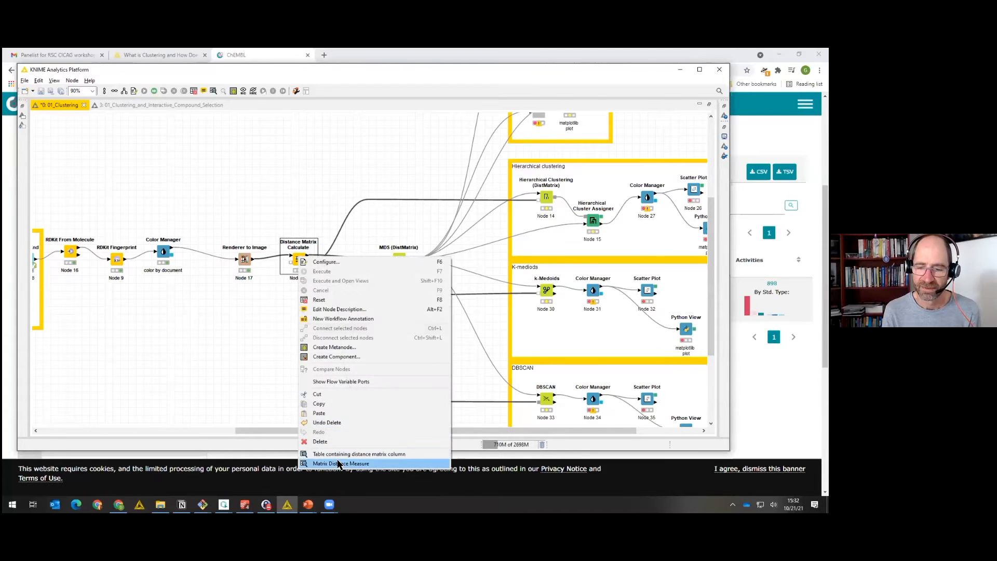
left_click(234, 414)
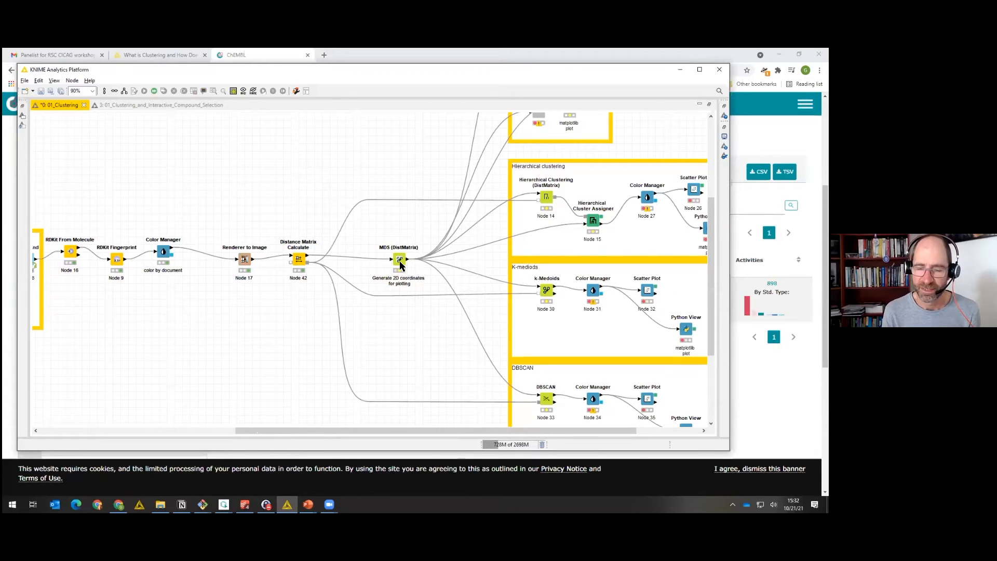
Execute the MDS (DistMatrix) node to generate the 2D coordinates for plotting.
scroll(399, 265, "right", 3)
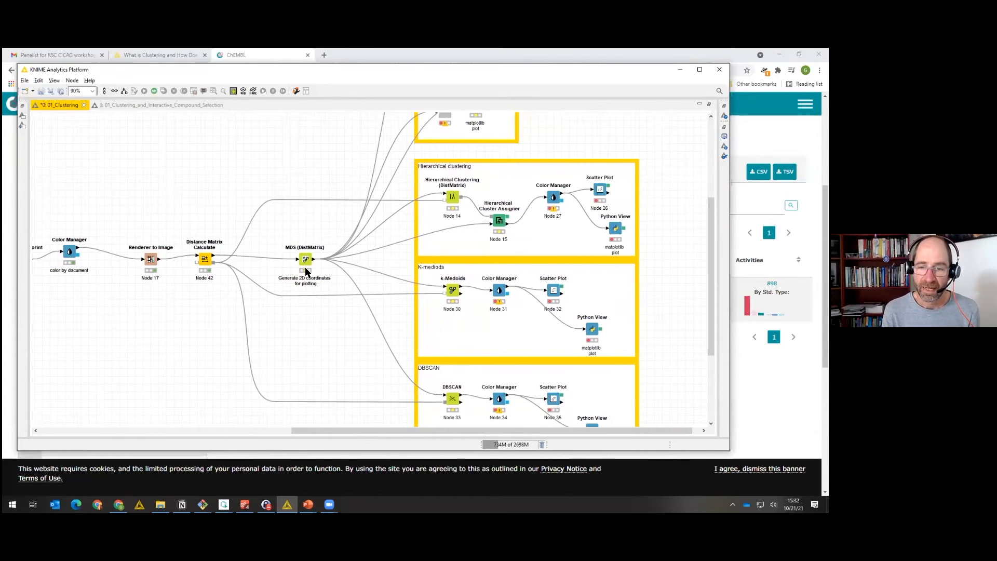
left_click(306, 271)
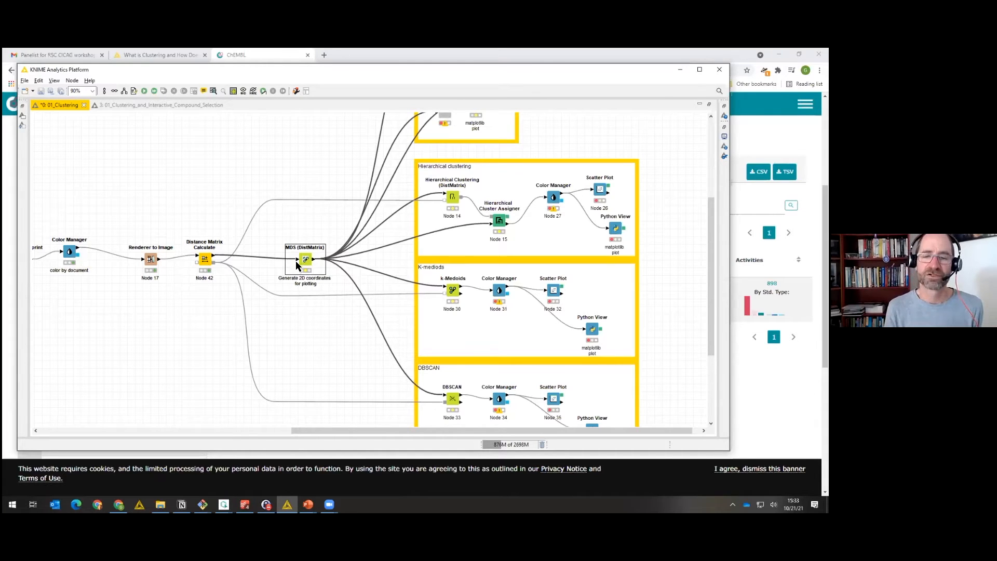
left_click(305, 226)
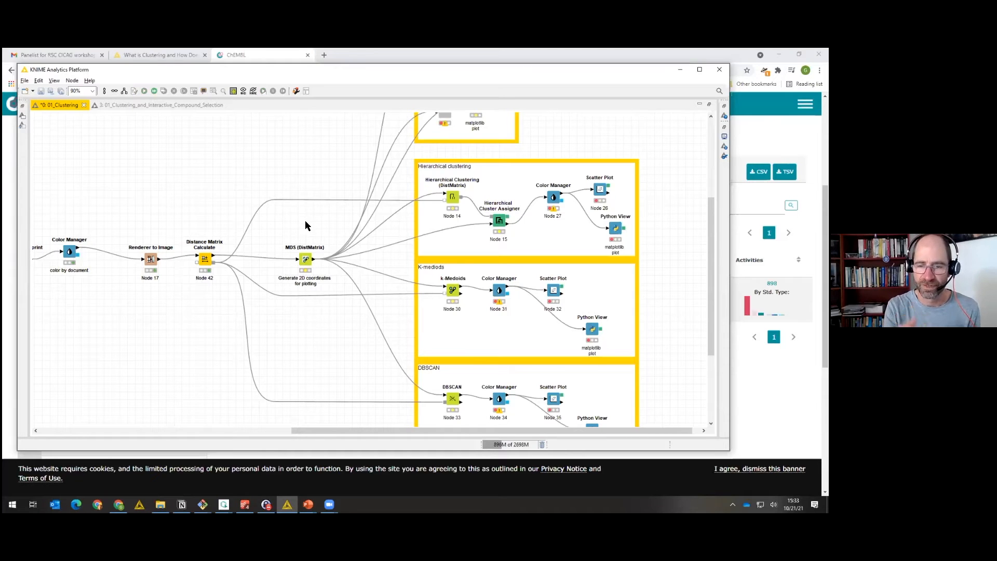
left_click(303, 264)
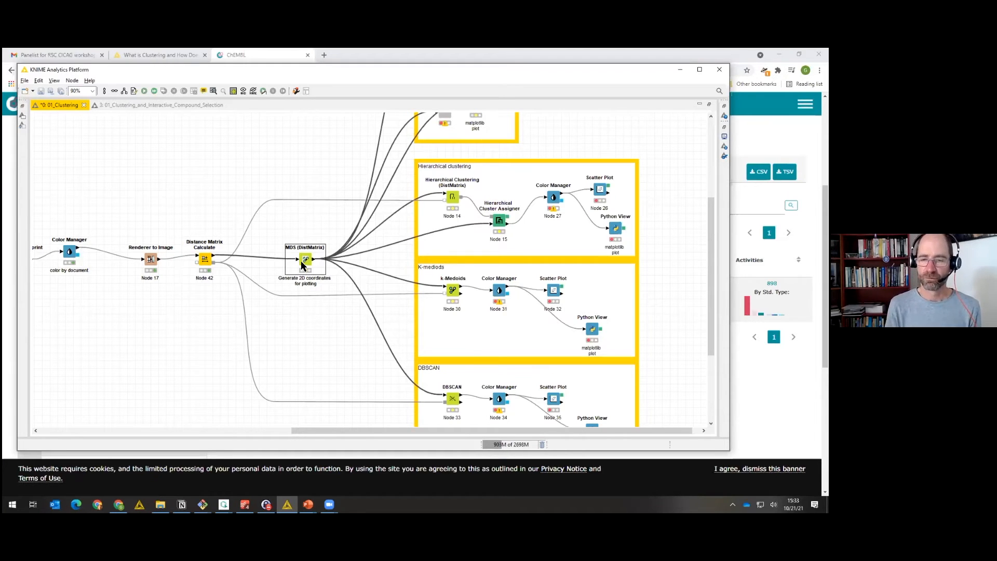
scroll(401, 203, "up", 3)
scroll(401, 203, "up", 1)
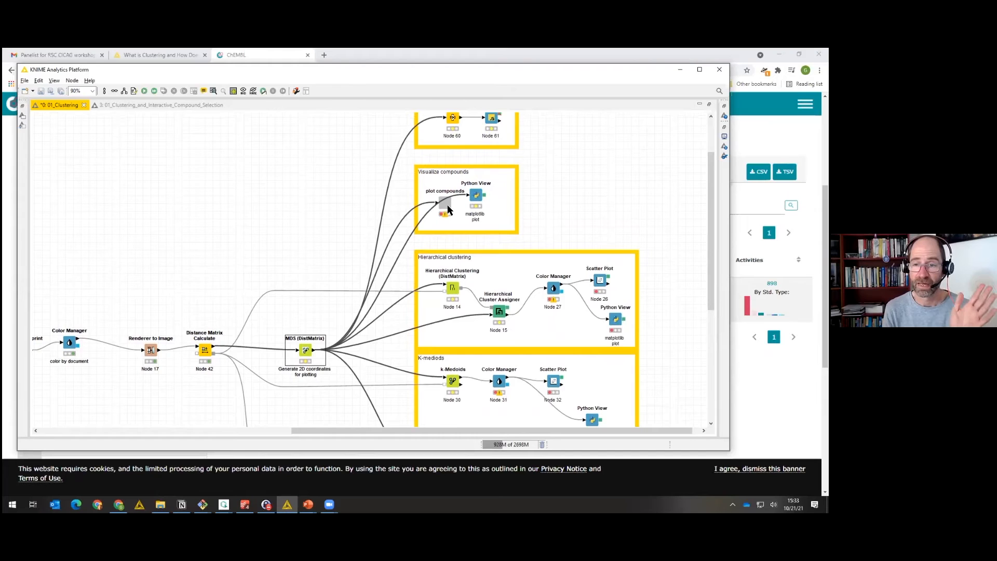
left_click(447, 206)
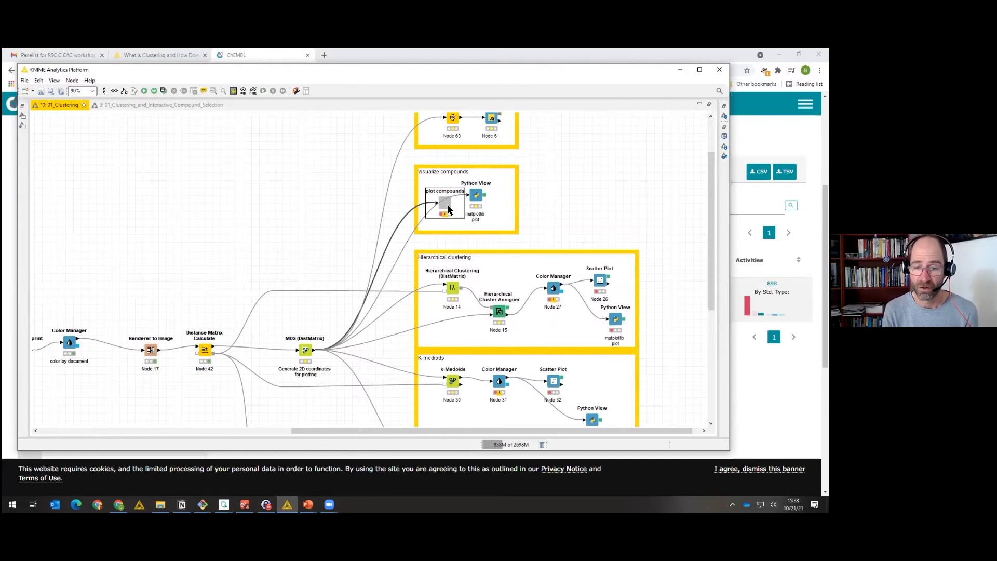
left_click(306, 352)
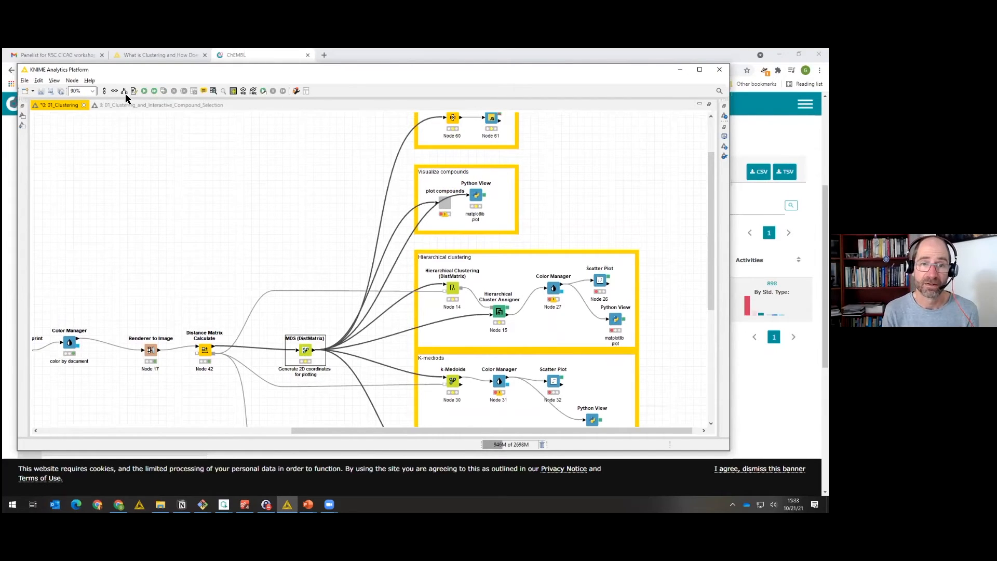
left_click(145, 91)
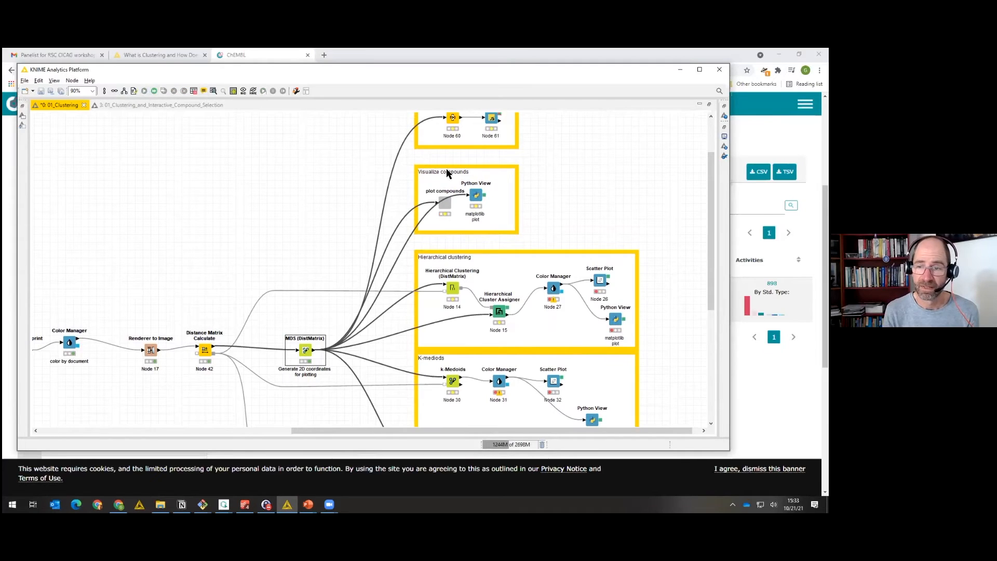
Move the Python View node in the Visualize compounds box slightly away from the plot compounds node.
left_click(443, 208)
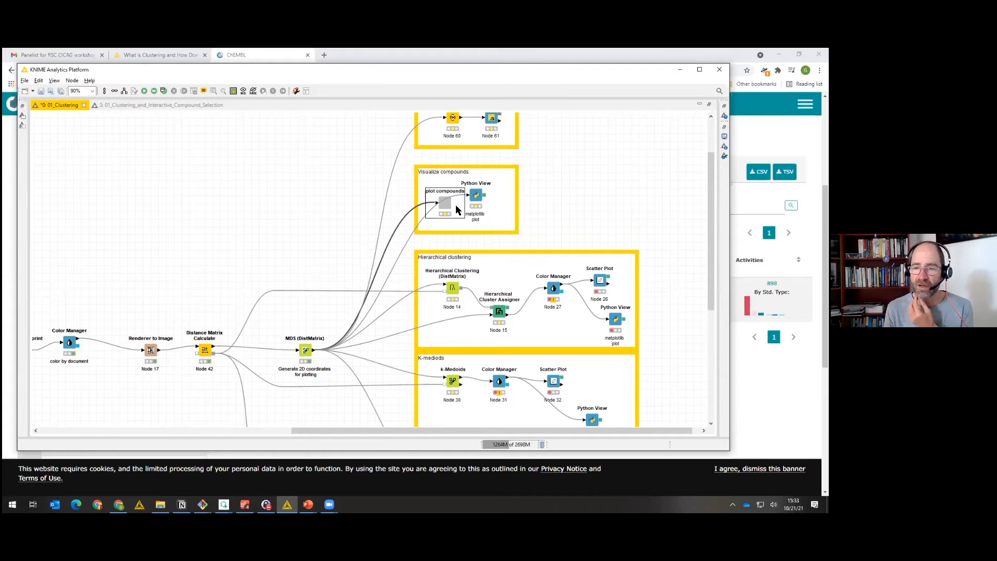
left_click_drag(477, 196, 493, 187)
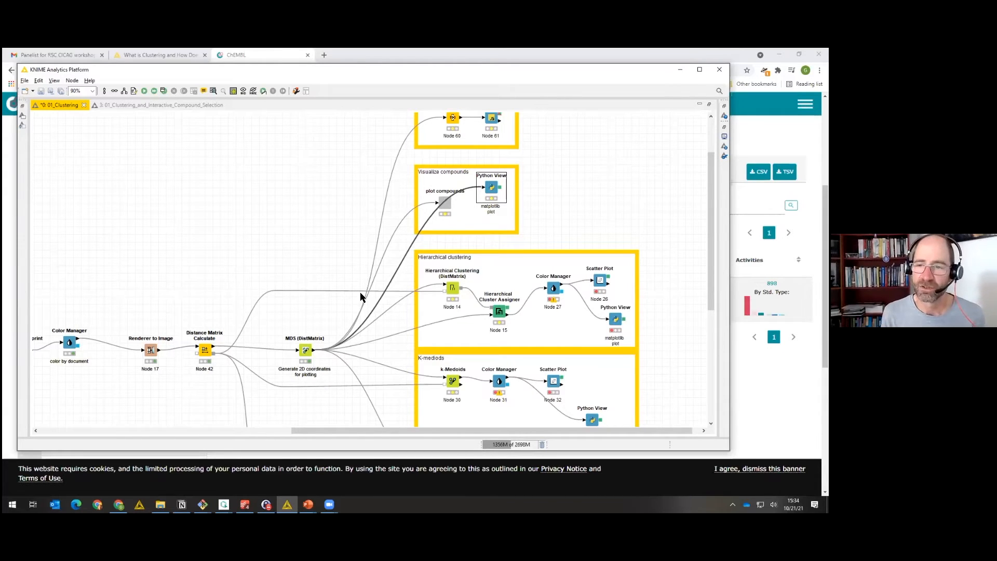
Execute the Math Formula node in the box for looking at activity distributions by document.
scroll(361, 294, "up", 3)
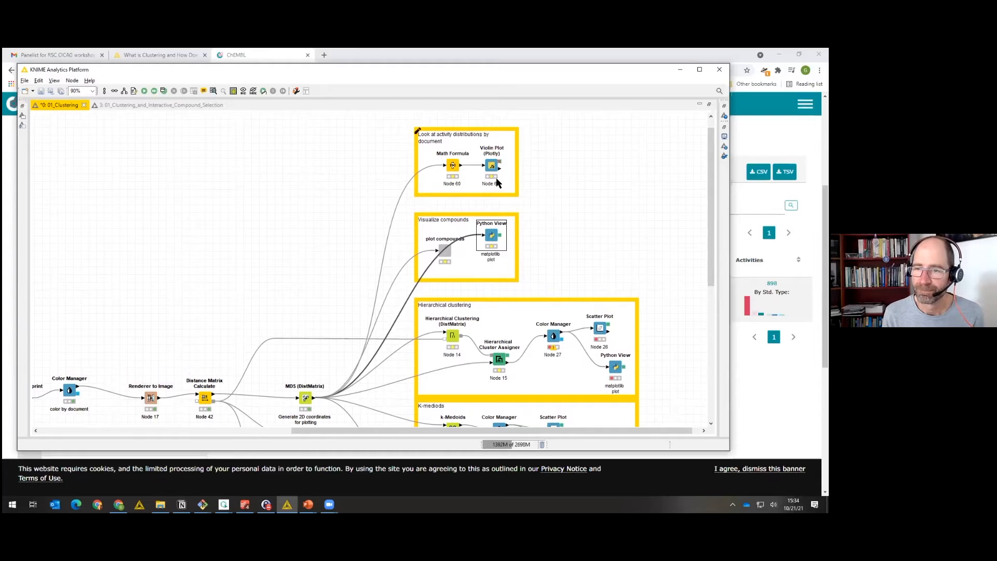
left_click(452, 166)
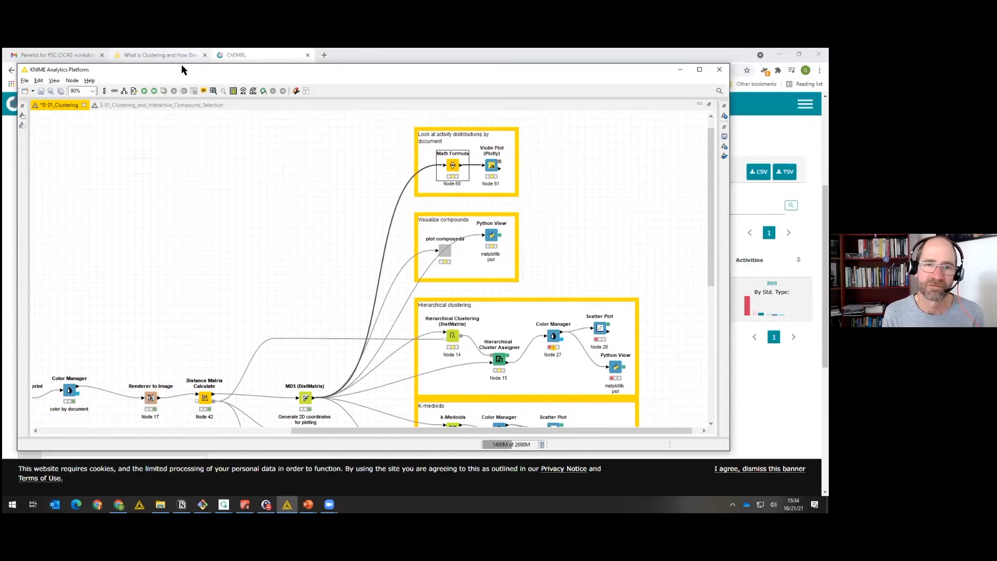
left_click(144, 92)
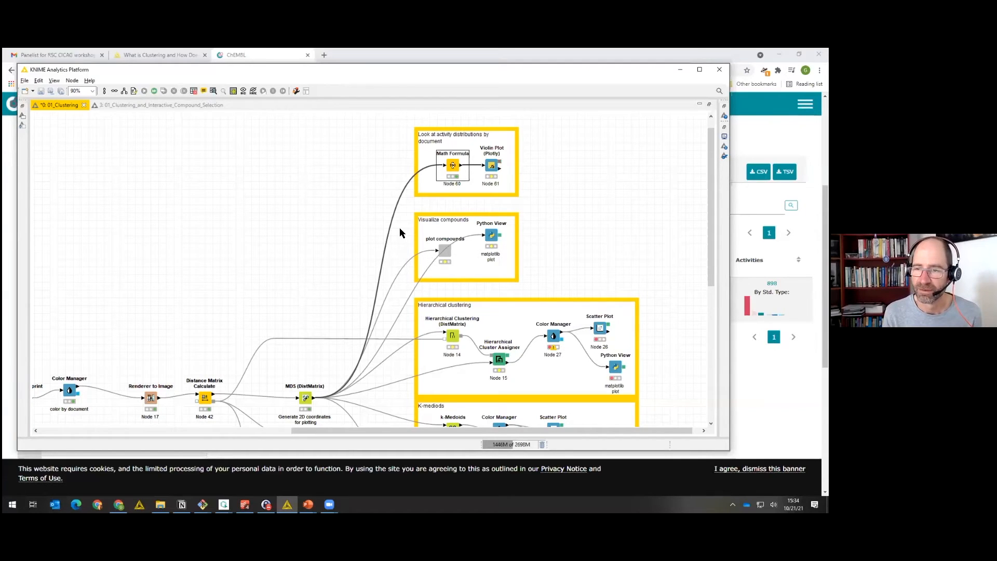
scroll(388, 234, "down", 2)
scroll(390, 239, "down", 4)
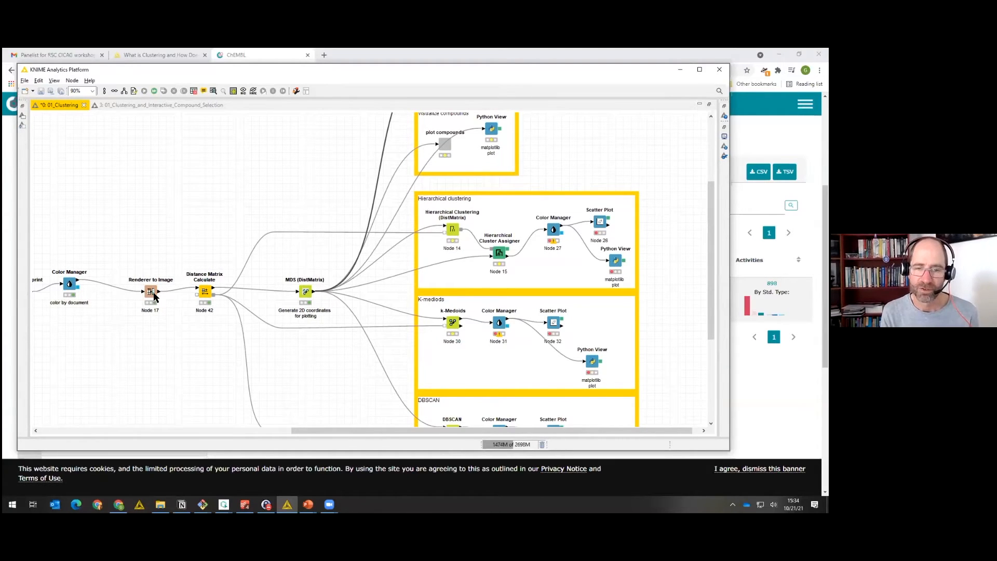
scroll(102, 318, "left", 3)
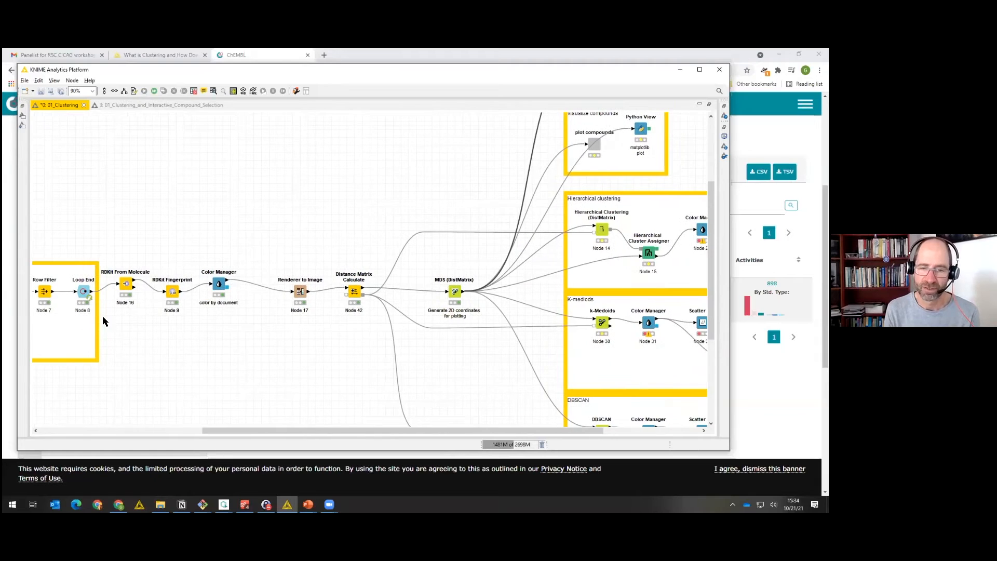
left_click(168, 296)
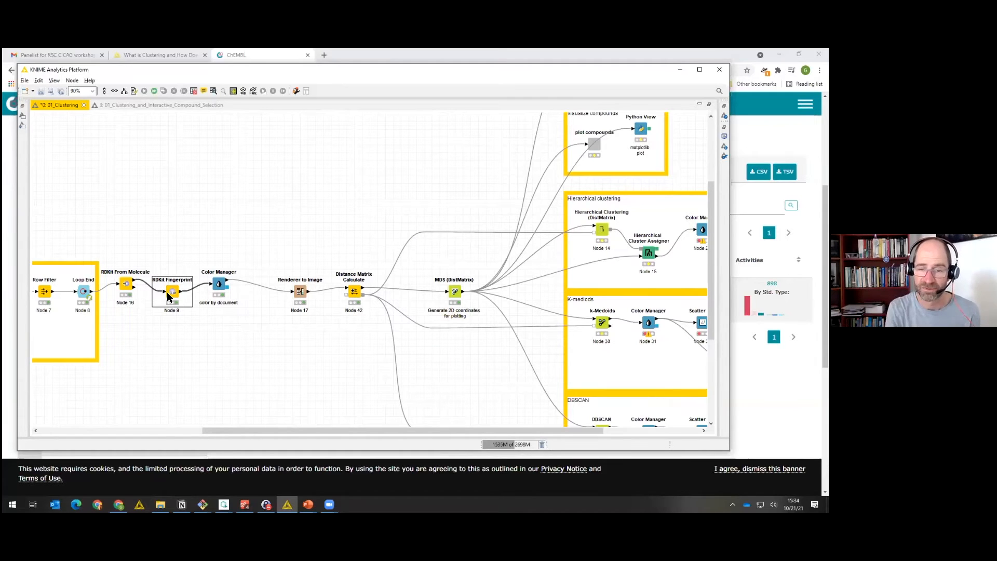
scroll(470, 251, "right", 5)
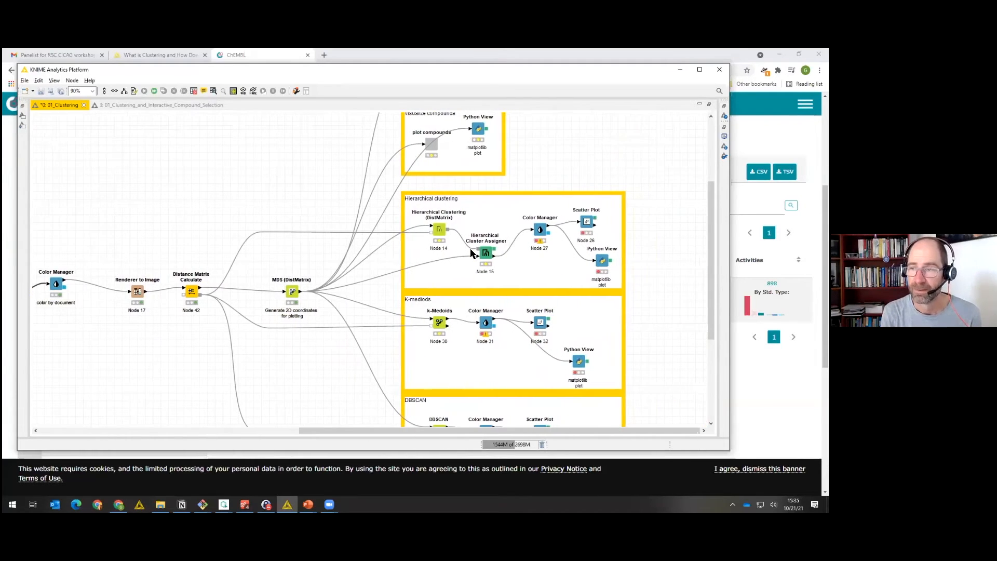
Execute the plot compounds component in the Visualize compounds box and open its interactive view.
scroll(471, 251, "up", 3)
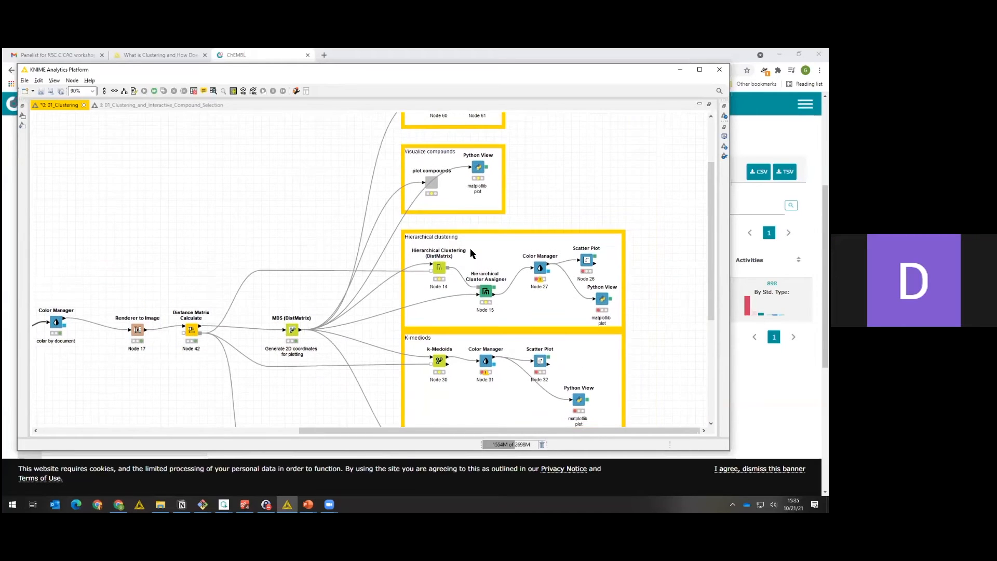
scroll(469, 248, "up", 1)
left_click(437, 227)
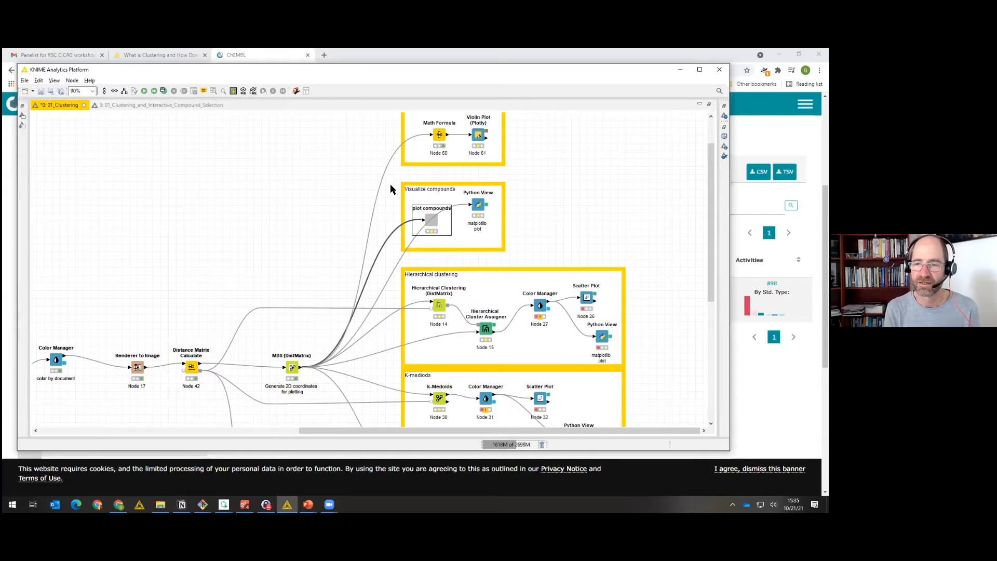
right_click(434, 230)
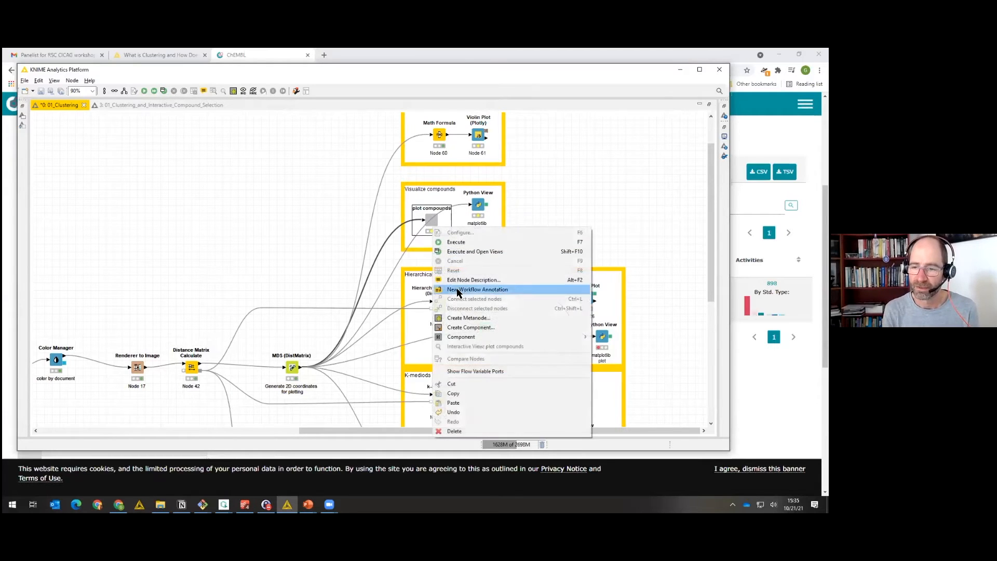
left_click(473, 253)
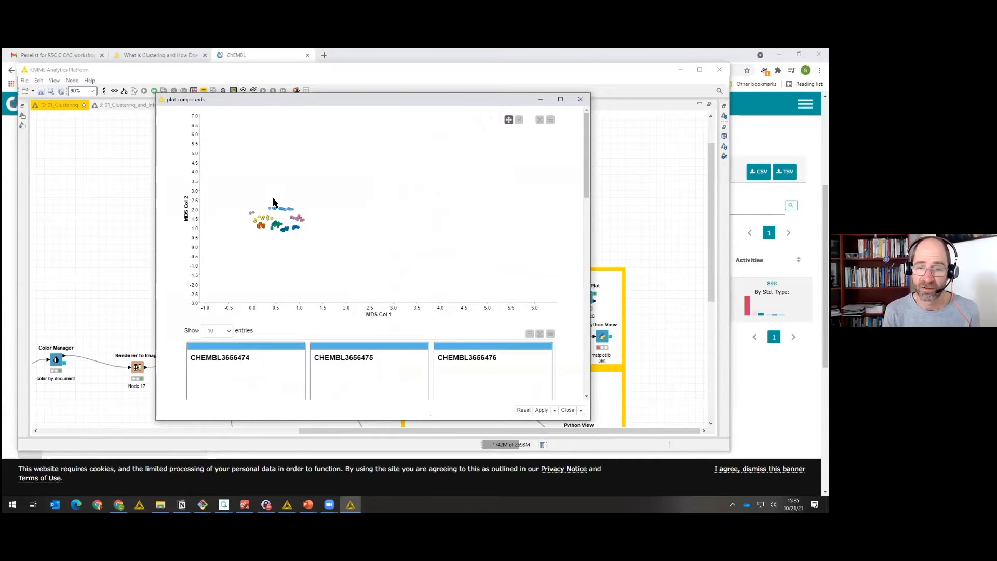
Pan and zoom the MDS scatter plot in on the colored compound groups.
mouse_move(586, 173)
left_mouse_down()
mouse_move(600, 368)
mouse_move(586, 155)
left_mouse_up()
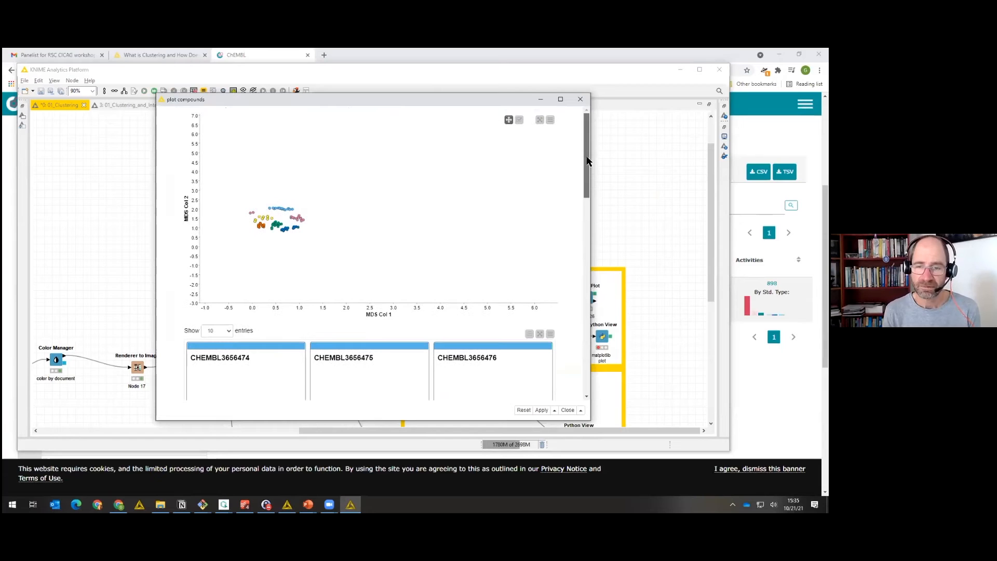
scroll(316, 199, "up", 1)
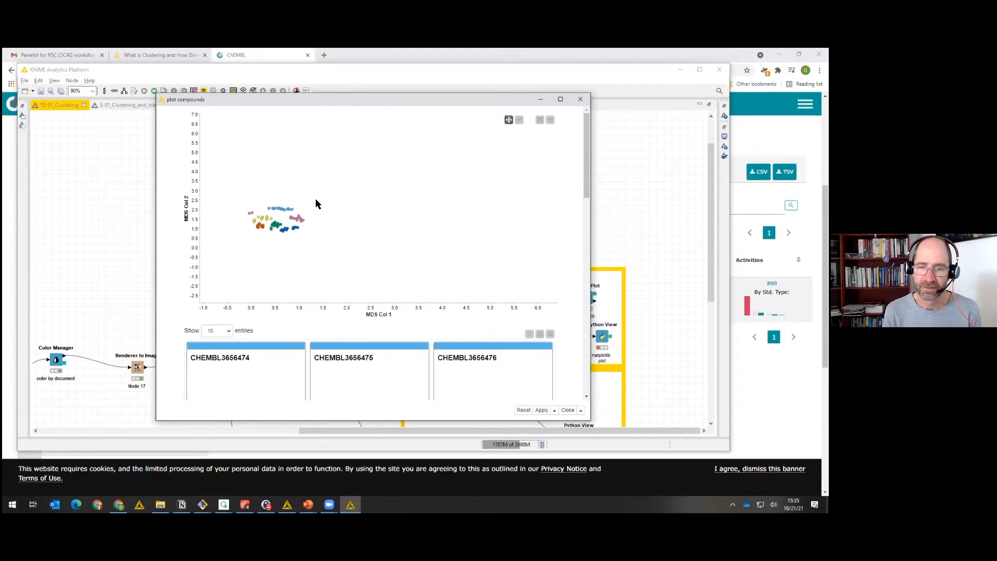
left_click_drag(241, 178, 301, 165)
scroll(299, 176, "up", 1)
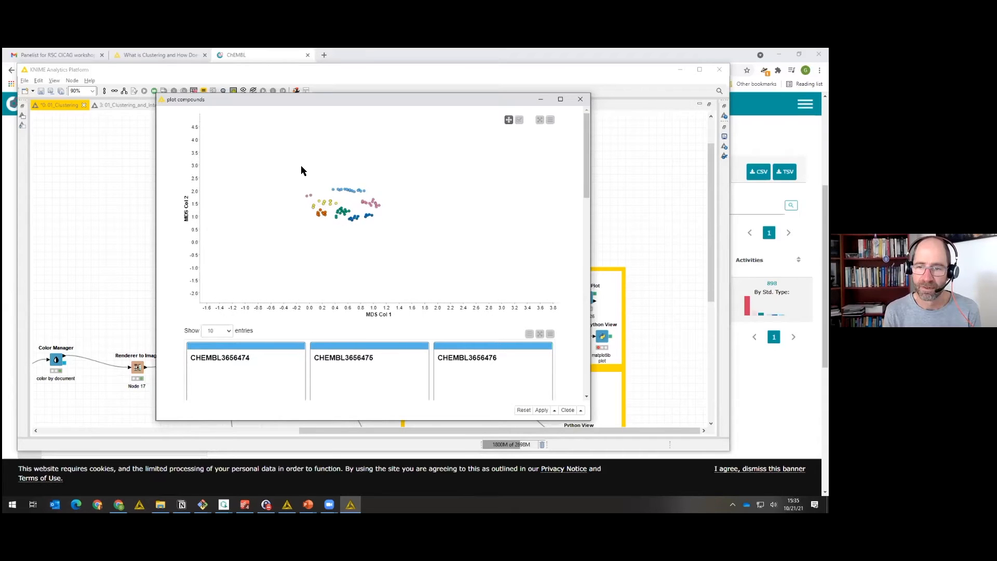
scroll(301, 163, "up", 3)
scroll(300, 164, "up", 3)
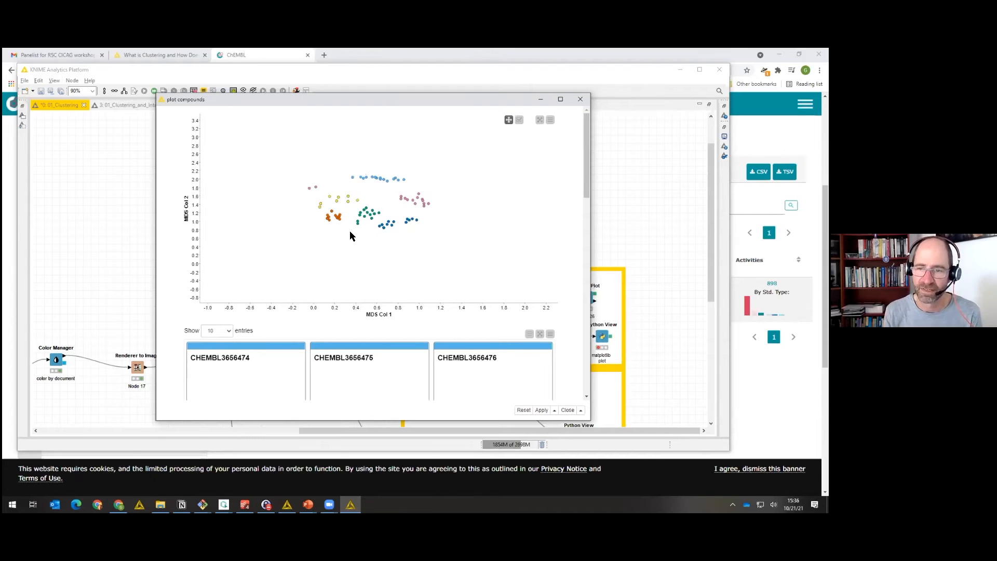
Select the two isolated pink points in the scatter plot and limit the compound tiles to selected rows only.
left_click(519, 122)
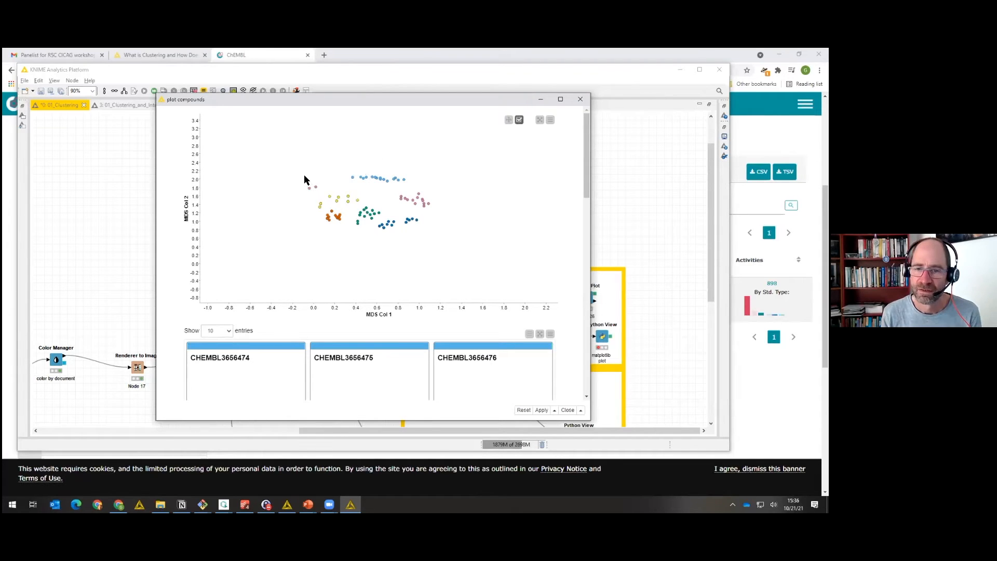
left_click_drag(295, 176, 308, 187)
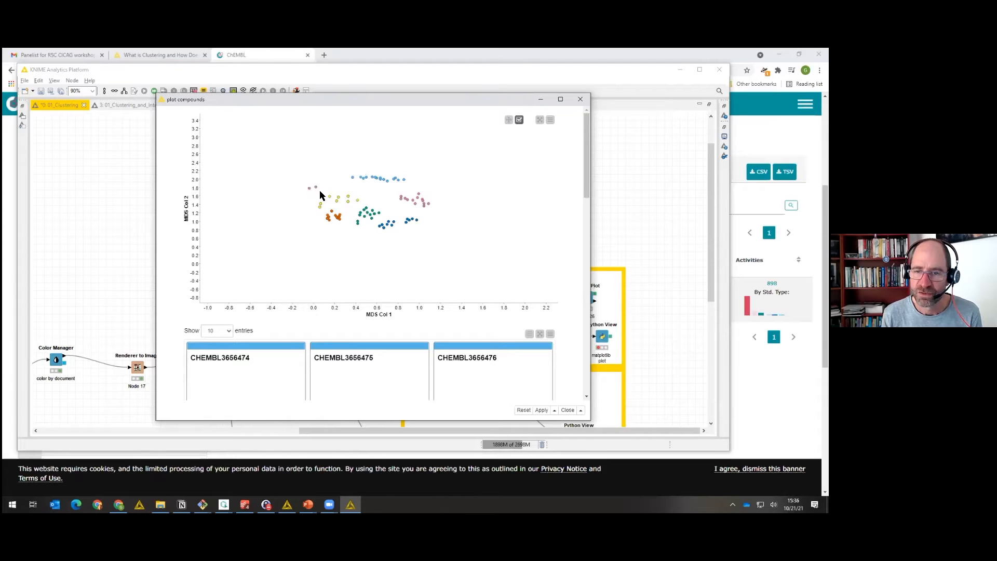
left_click_drag(301, 177, 319, 195)
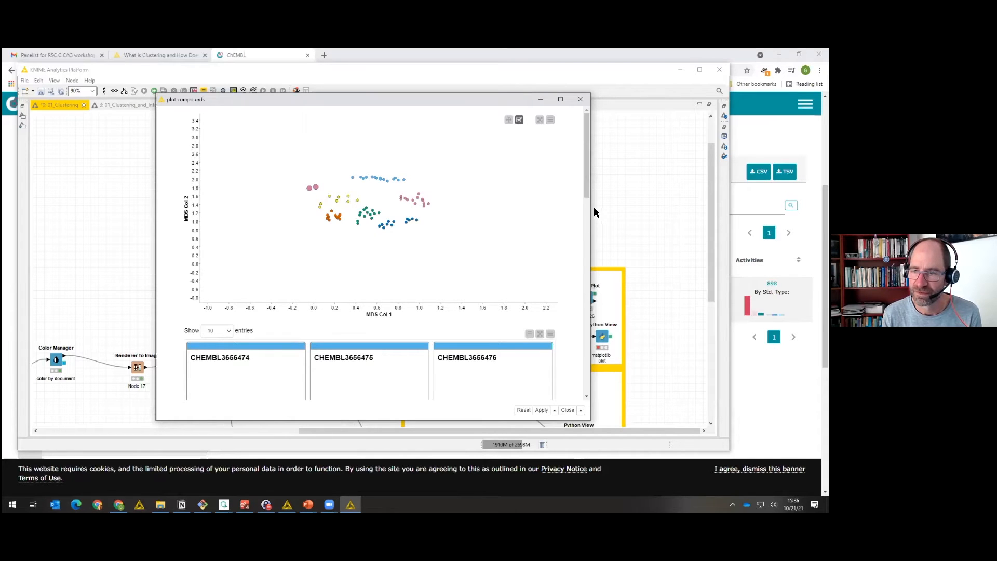
scroll(581, 205, "down", 3)
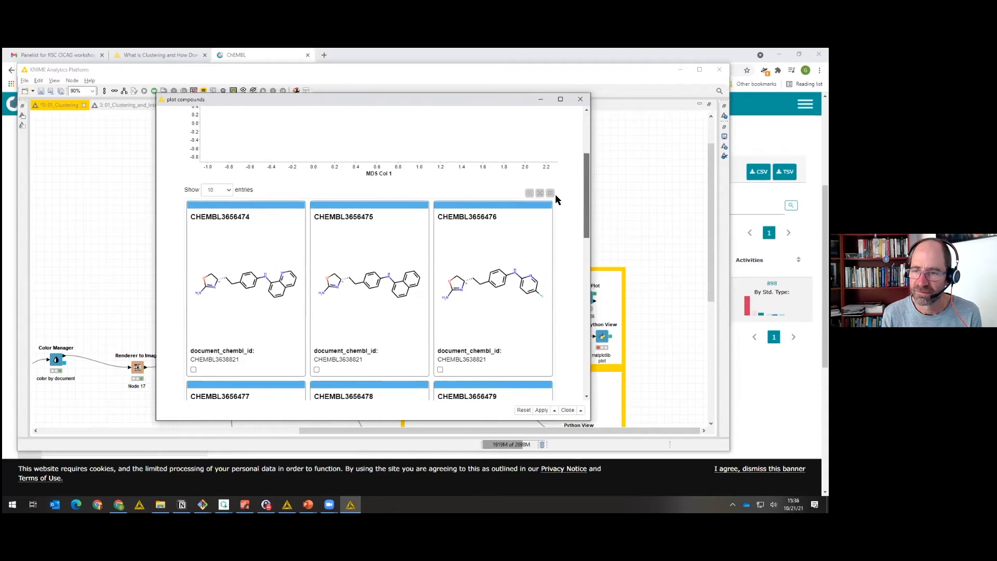
left_click(550, 194)
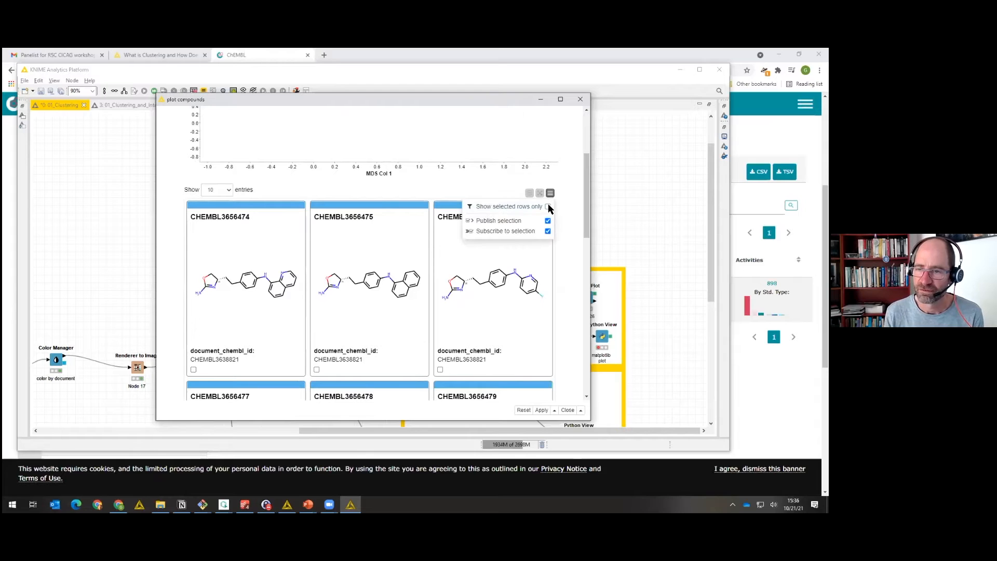
left_click(548, 207)
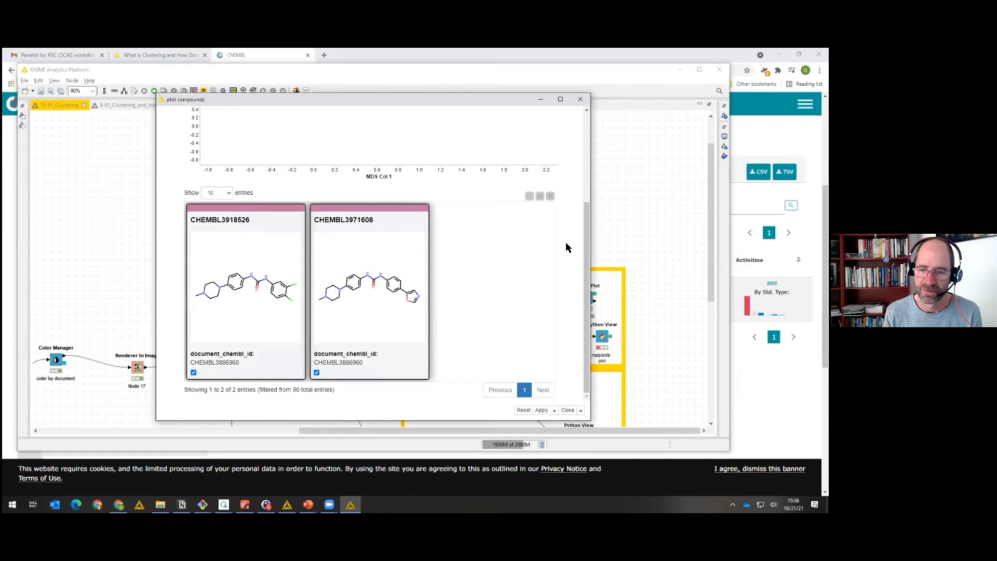
Select the larger pink point group in the scatter plot and view its compound tiles.
left_click_drag(586, 254, 587, 190)
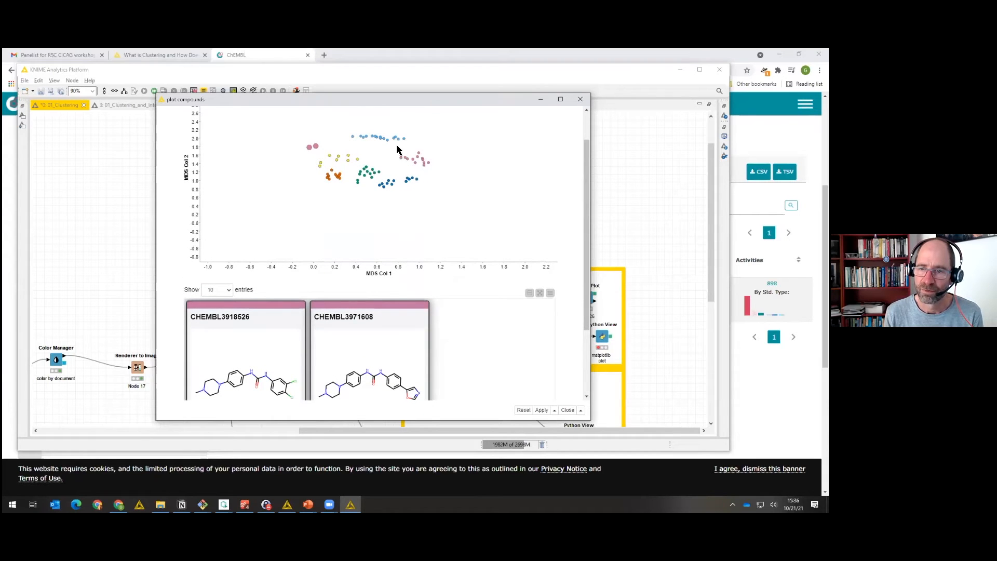
left_click_drag(435, 166, 435, 168)
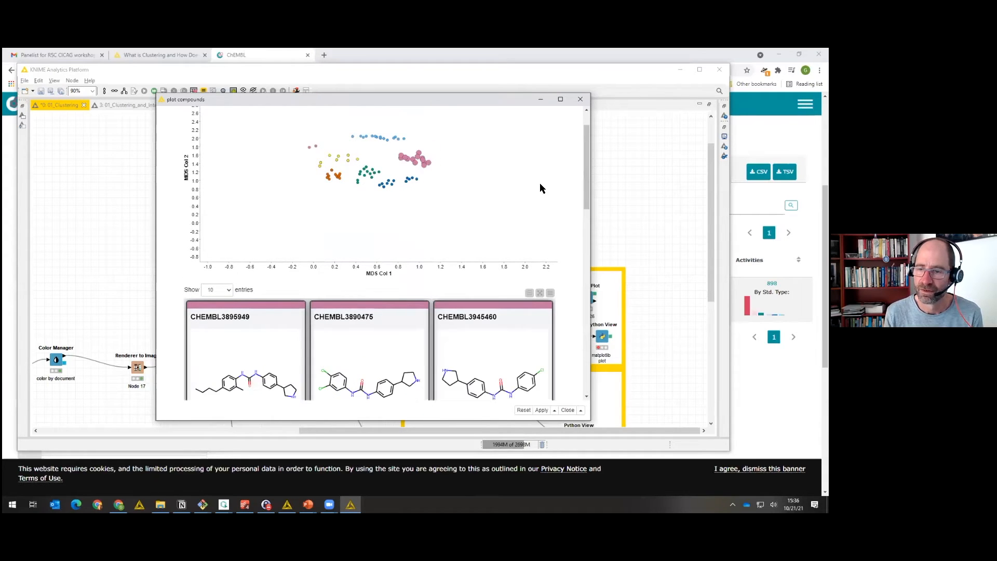
left_click_drag(586, 184, 569, 171)
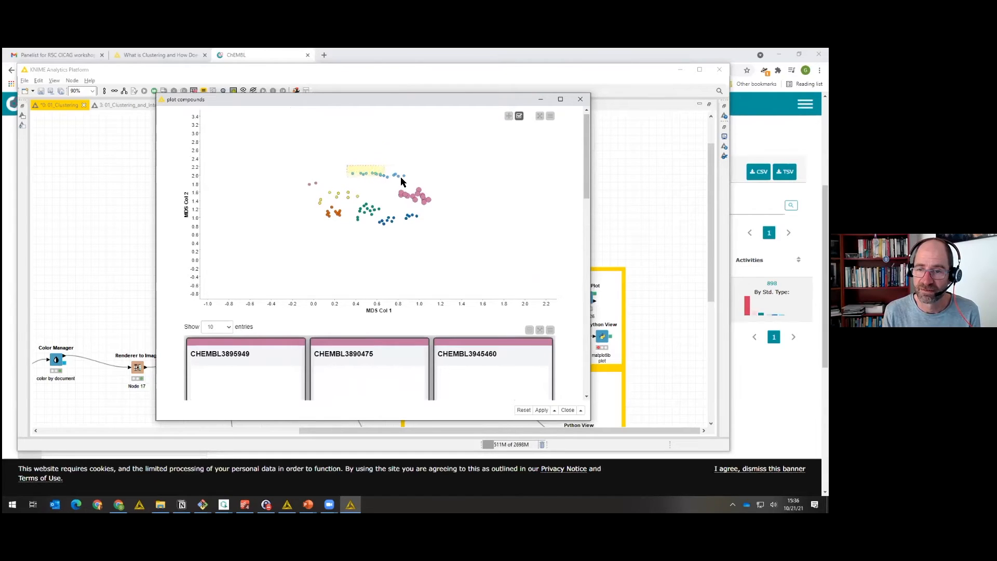
Select the row of light blue points, look at the matching compounds, and close the plot compounds view.
left_click_drag(405, 180, 407, 178)
mouse_move(586, 154)
left_mouse_down()
mouse_move(609, 356)
mouse_move(583, 153)
left_mouse_up()
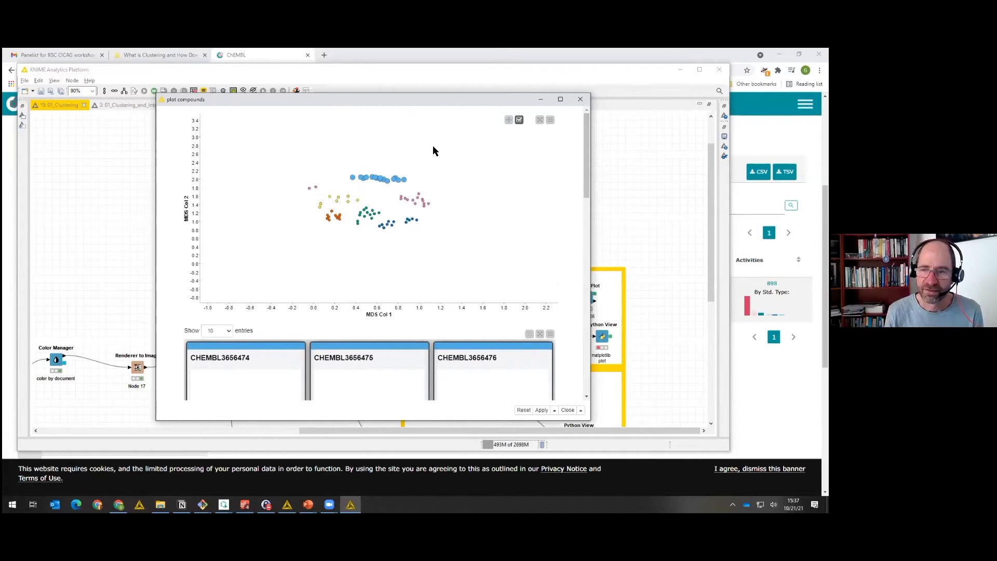
left_click(580, 100)
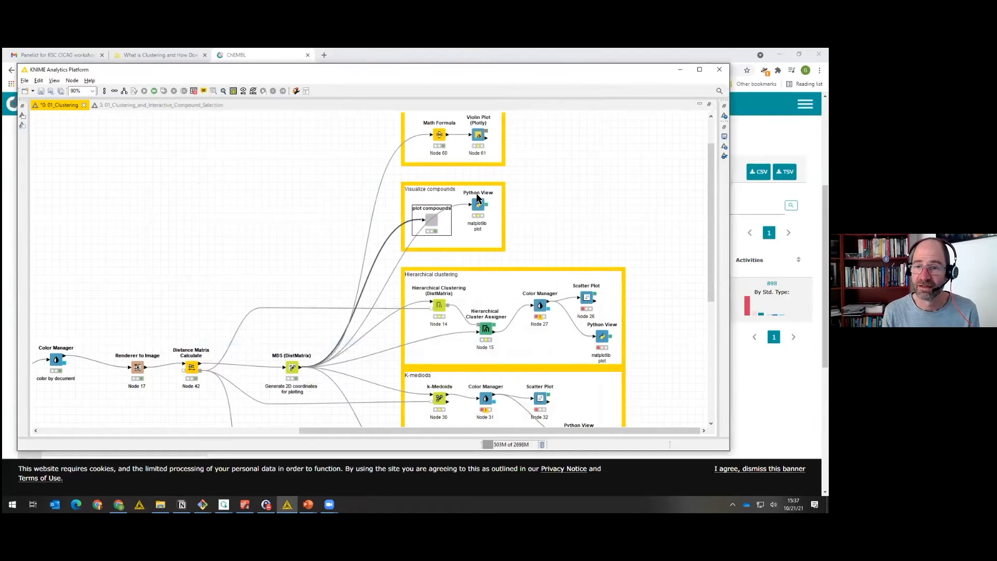
Open the plot compounds component to show its inner workflow, close it, and reopen it.
double_click(434, 221, "ctrl")
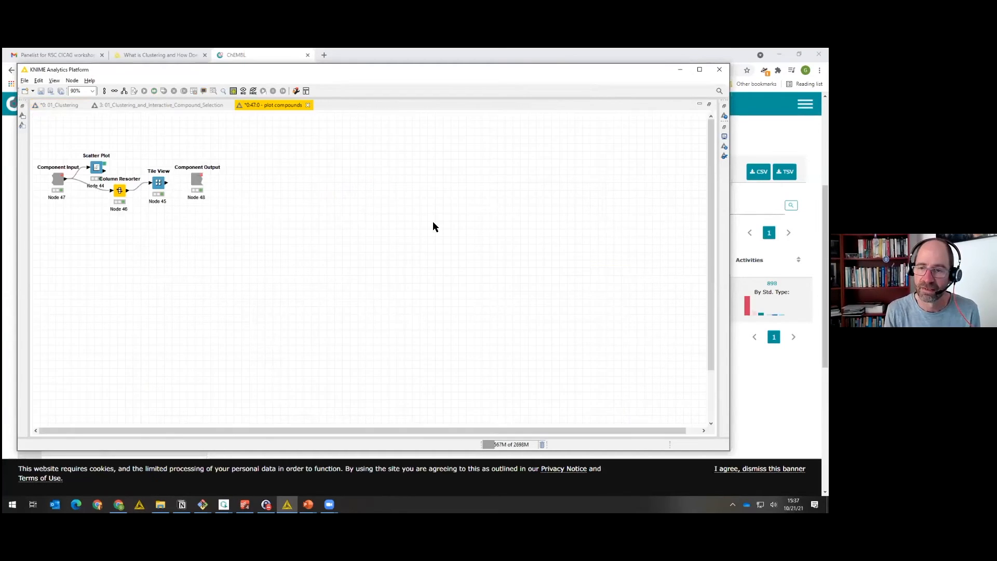
left_click(308, 106)
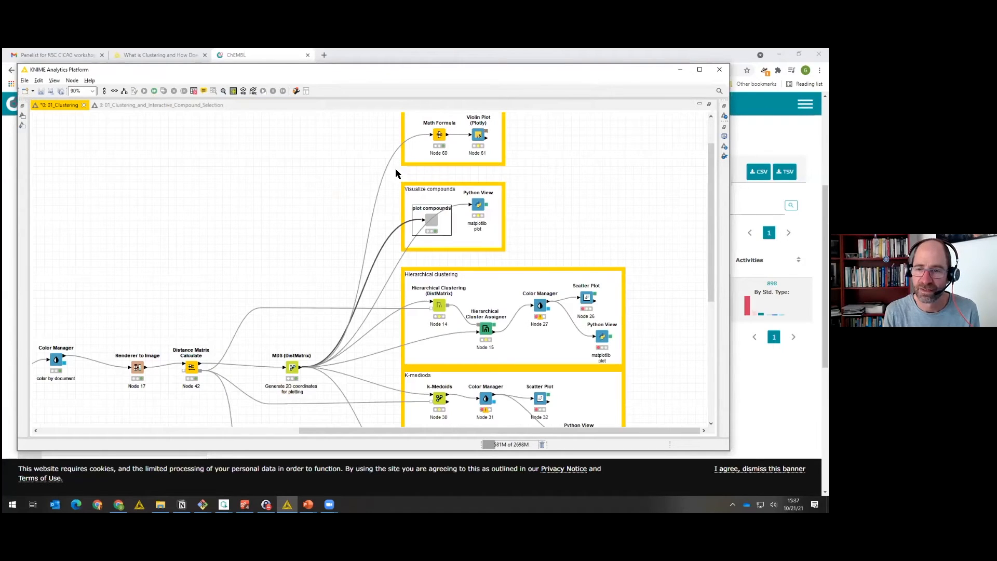
right_click(437, 221)
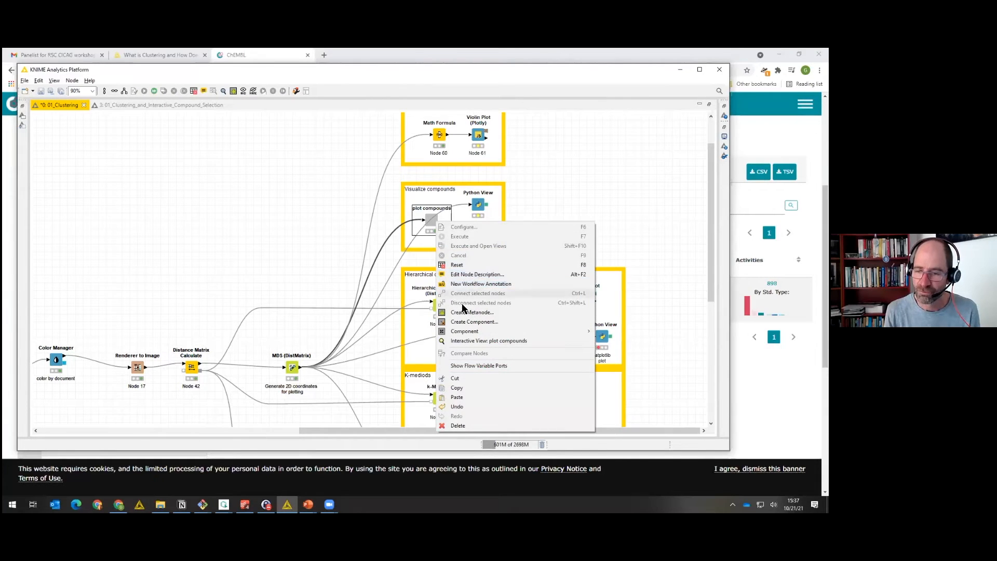
mouse_move(464, 332)
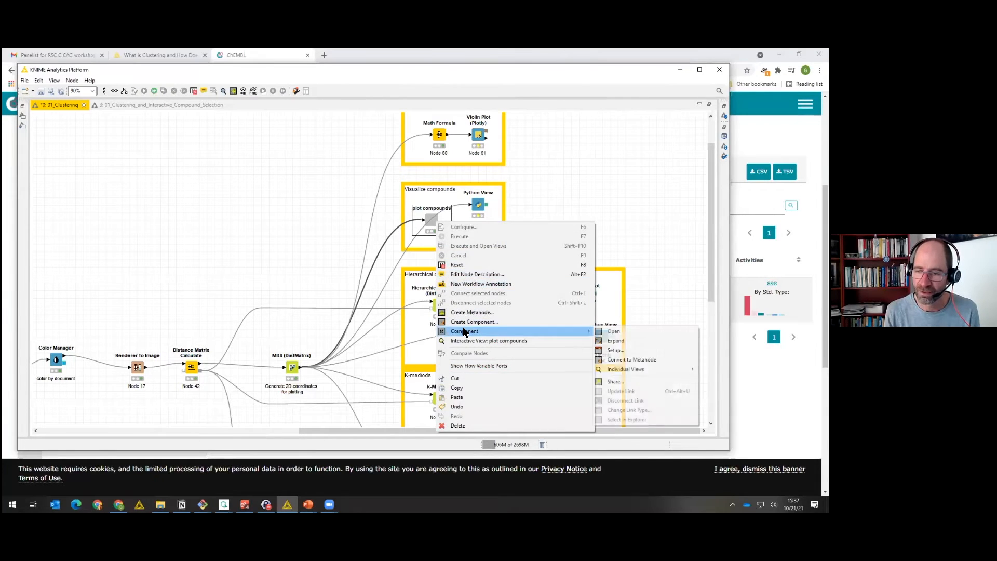
left_click(623, 333)
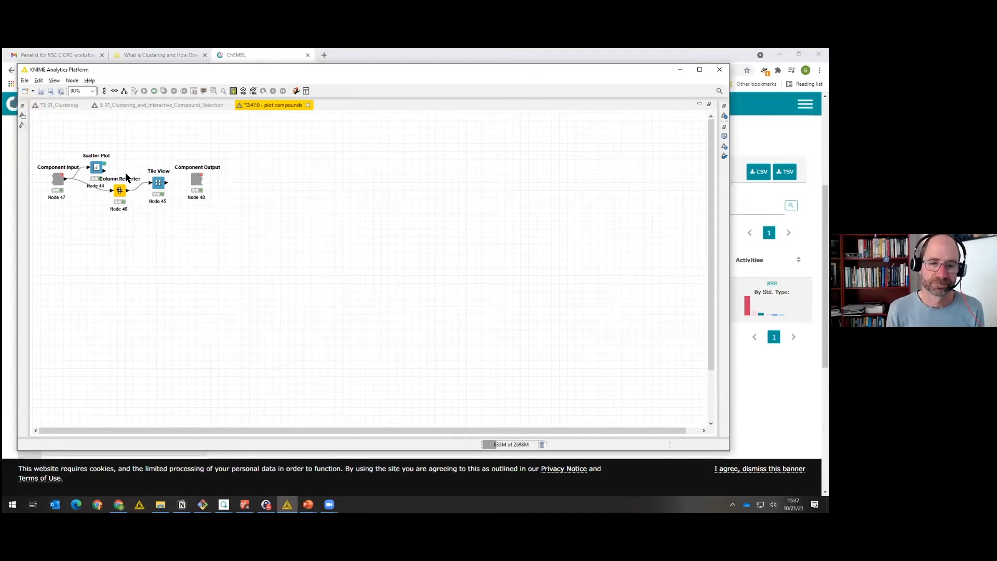
Spread out the component's nodes by moving Column Resorter and Tile View lower and Scatter Plot slightly higher.
left_click(121, 196)
left_click_drag(119, 203, 110, 235)
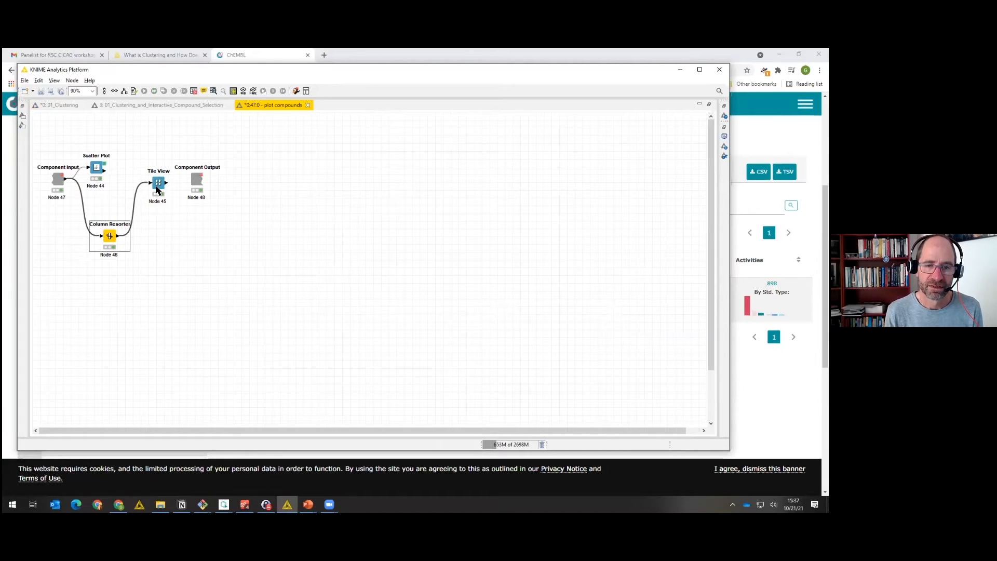
left_click_drag(159, 188, 158, 238)
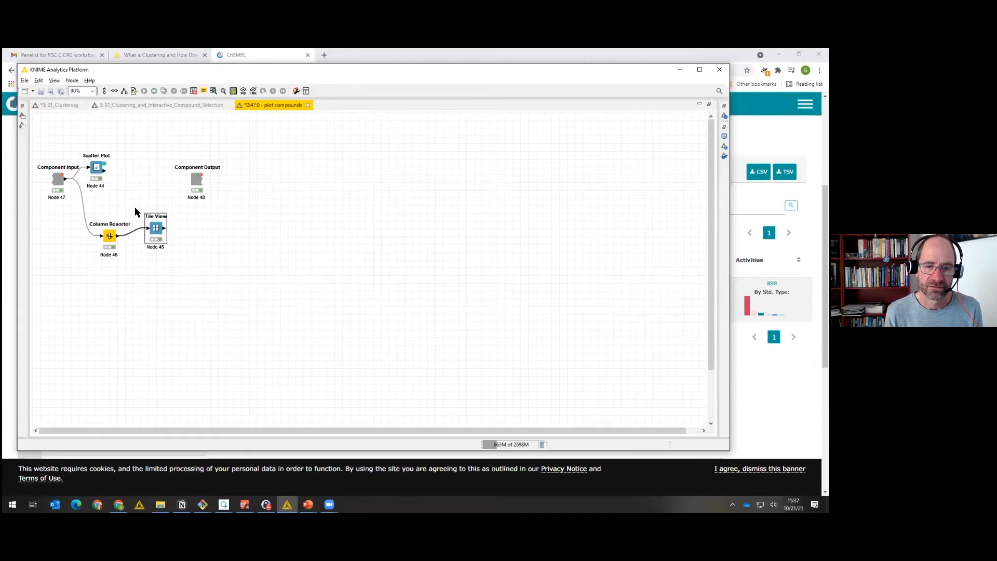
left_click(183, 235)
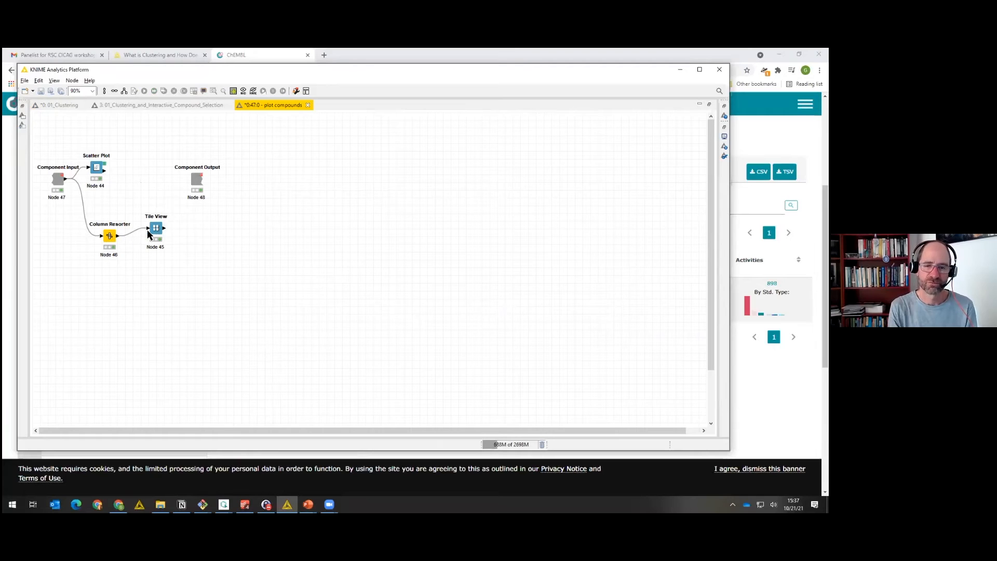
left_click_drag(95, 170, 100, 161)
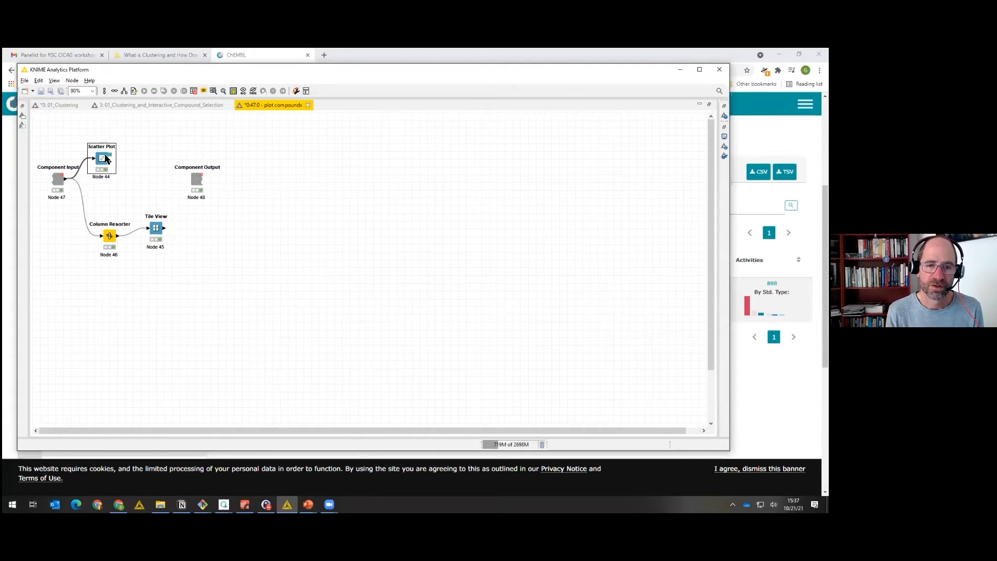
View the Scatter Plot node's plot and the Tile View node's compound tiles as separate views, closing each one.
left_click(225, 93)
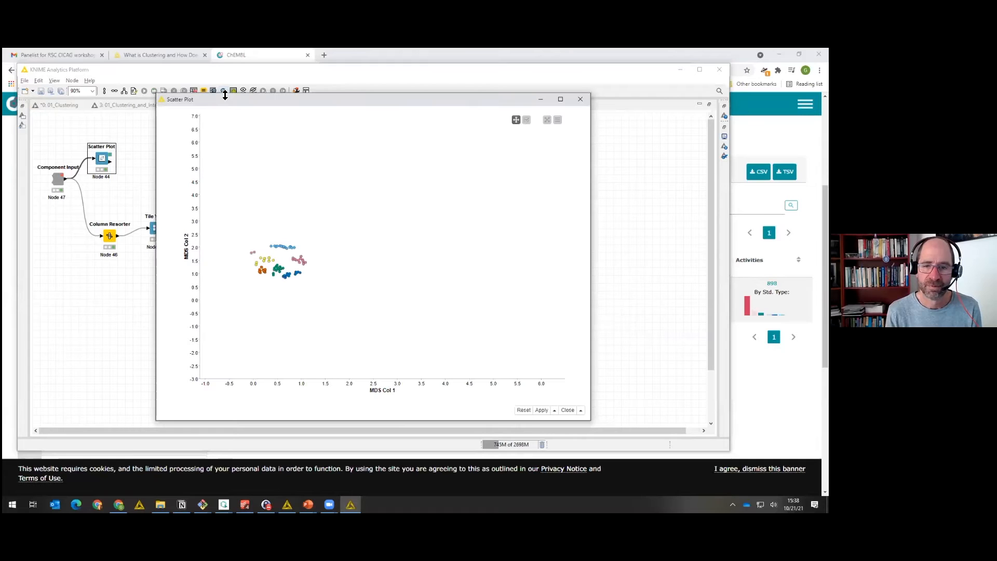
left_click(580, 99)
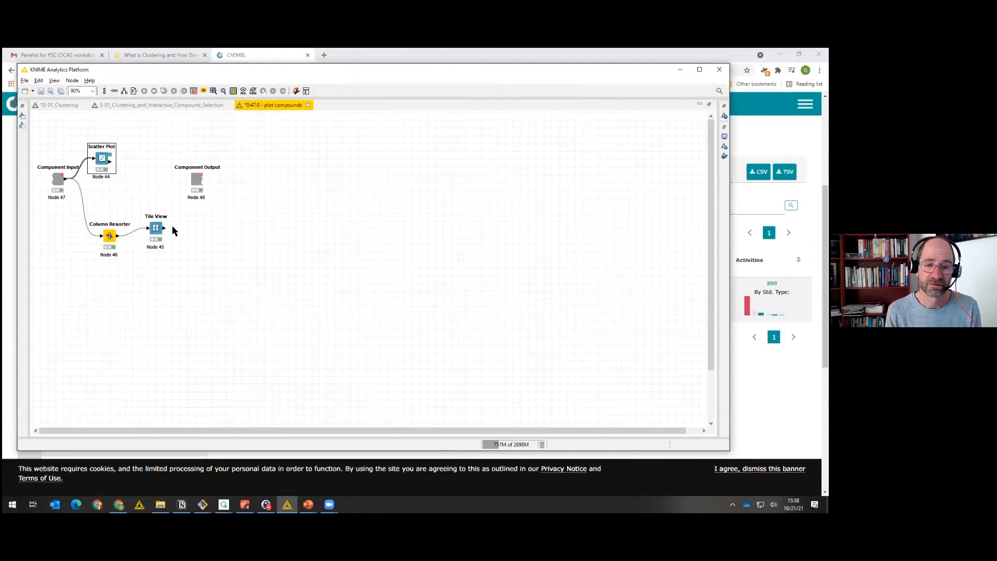
left_click(156, 229)
left_click(223, 92)
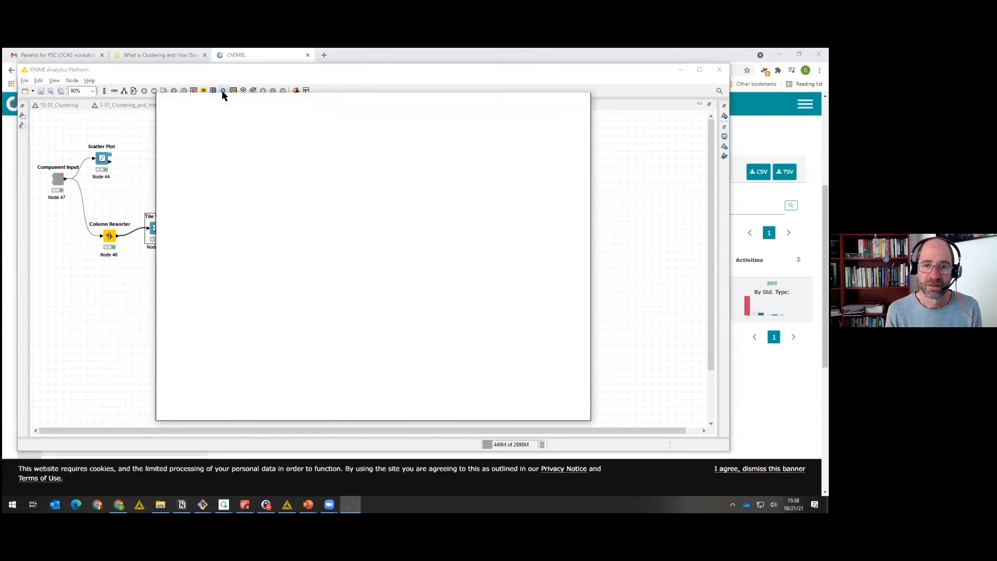
scroll(317, 249, "down", 10)
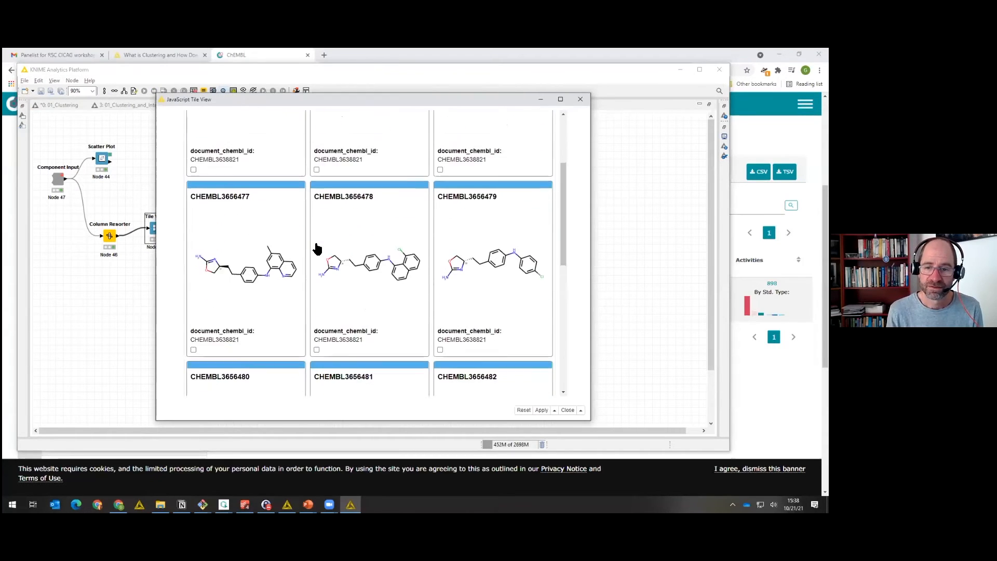
scroll(317, 249, "up", 9)
scroll(317, 249, "up", 1)
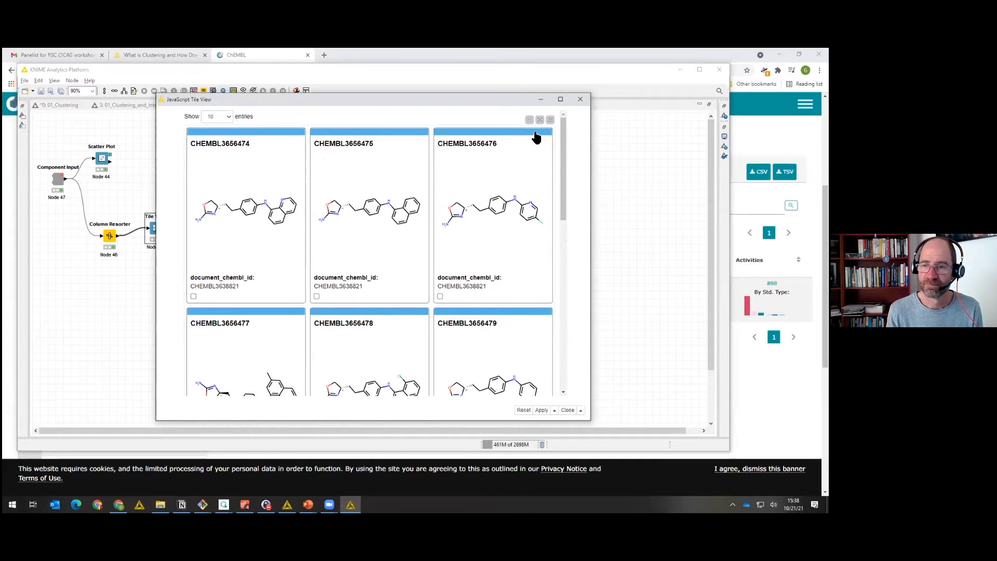
left_click(581, 99)
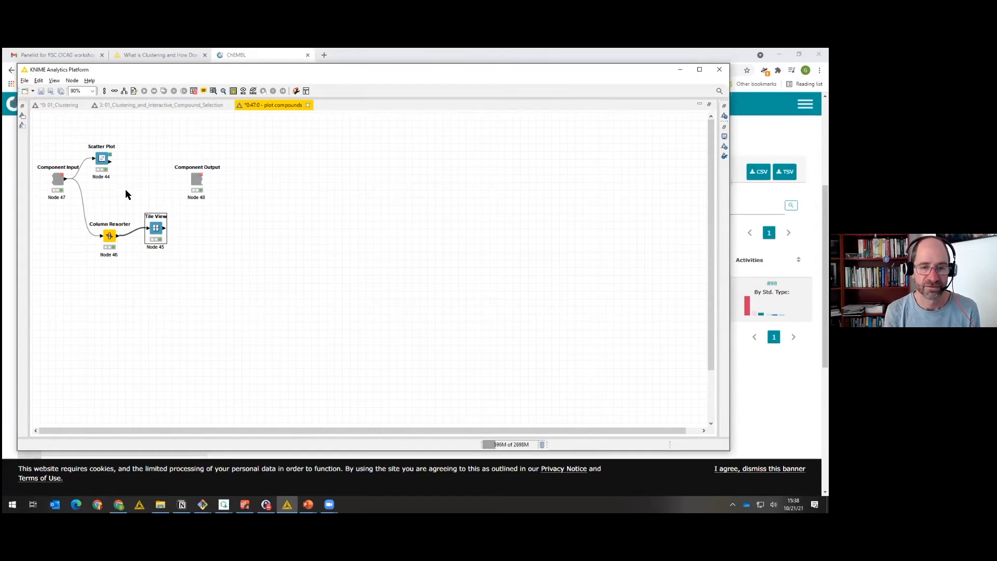
Check the column order configured in the Column Resorter node, cancel its dialog, and close the plot compounds component.
left_click(111, 240)
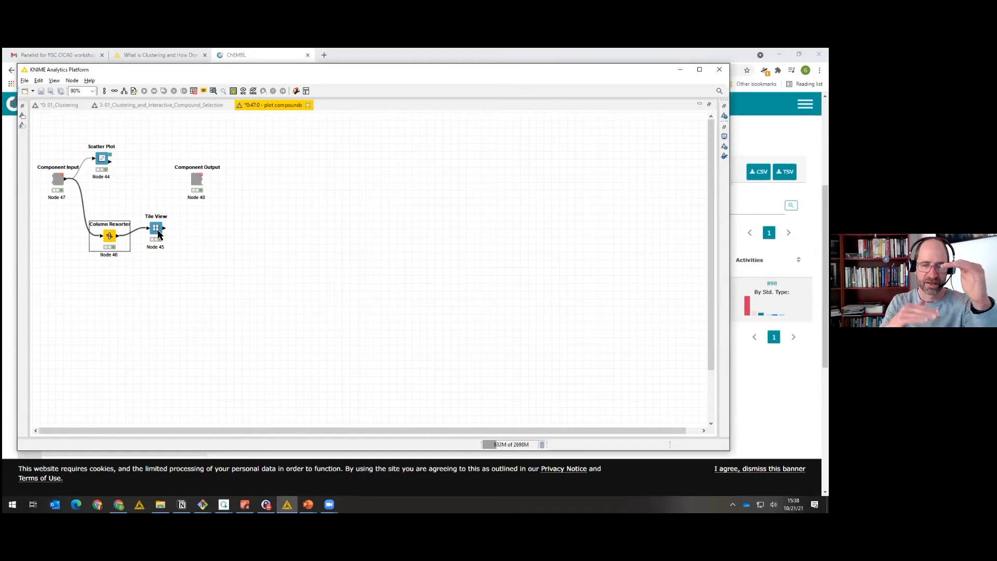
double_click(111, 237)
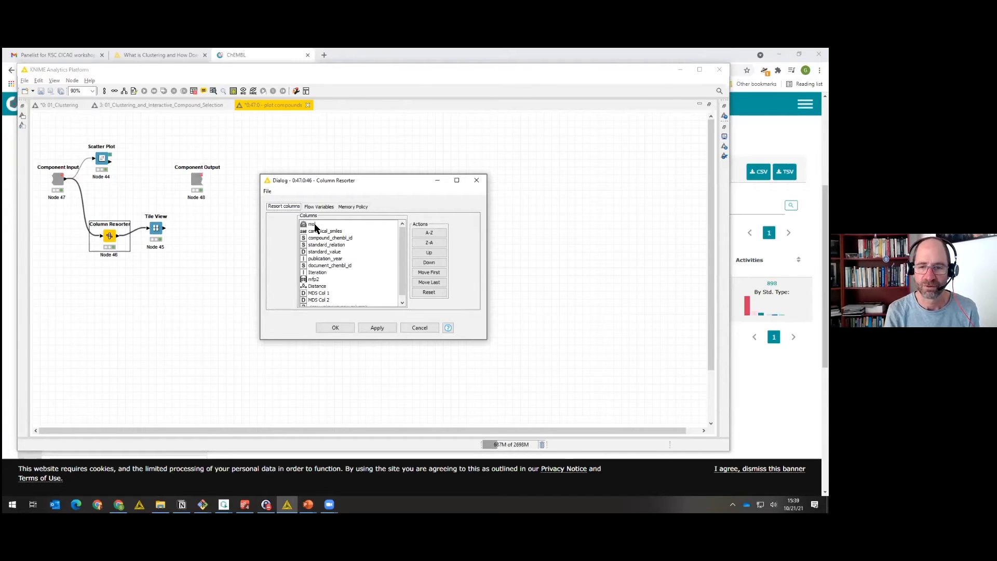
left_click(418, 328)
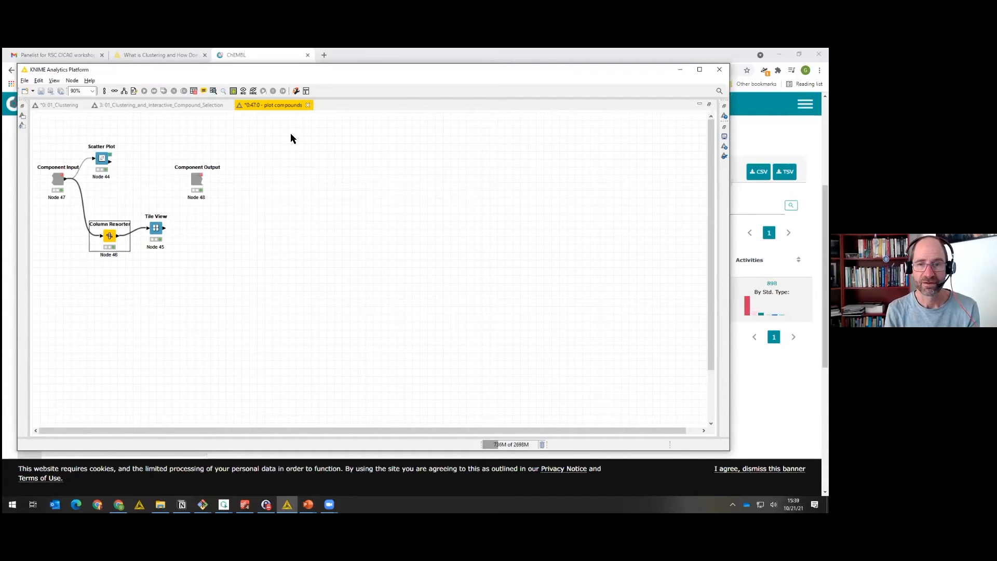
left_click(309, 106)
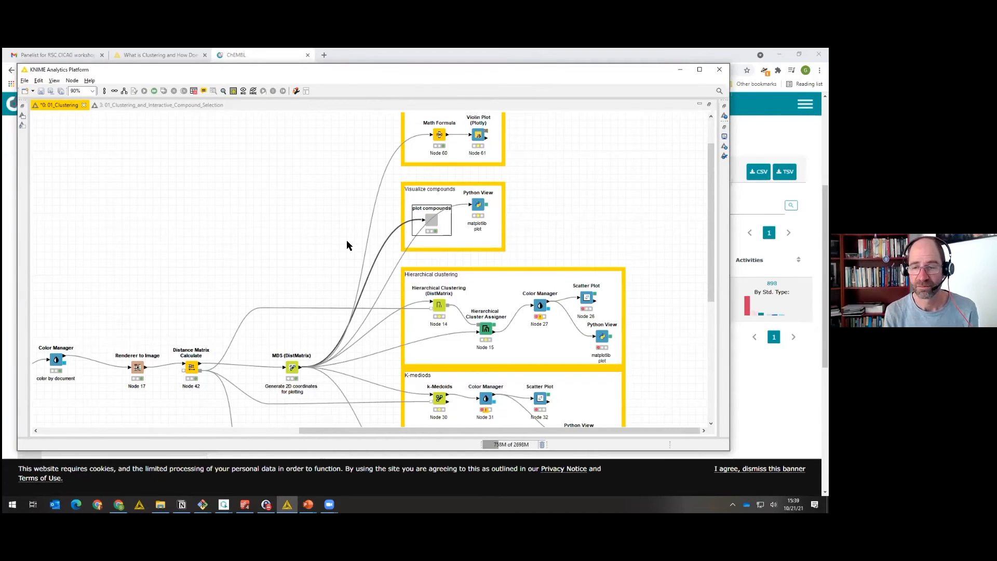
Execute the Hierarchical Clustering (DistMatrix) node in the hierarchical clustering section of the workflow.
scroll(354, 232, "down", 5)
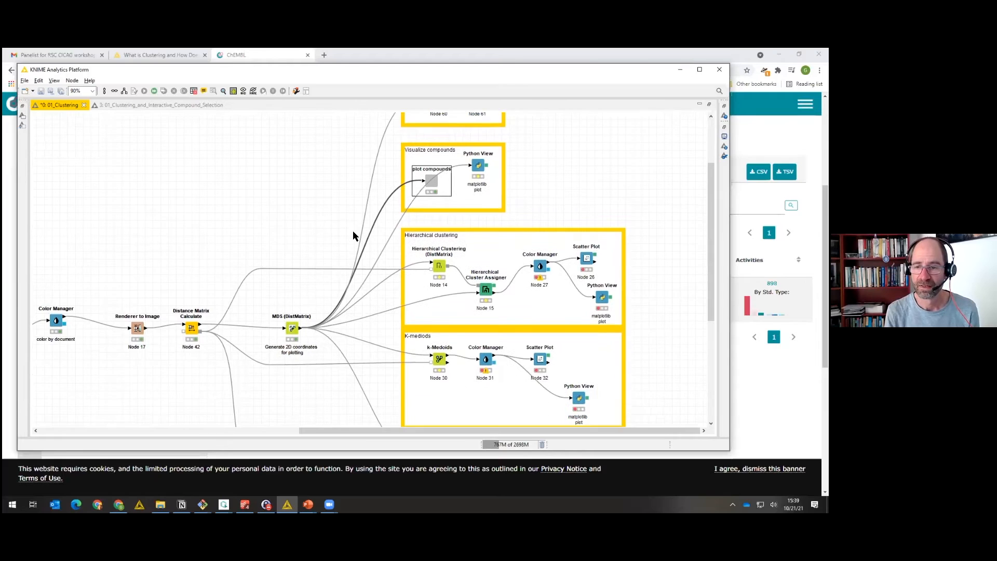
scroll(353, 233, "down", 2)
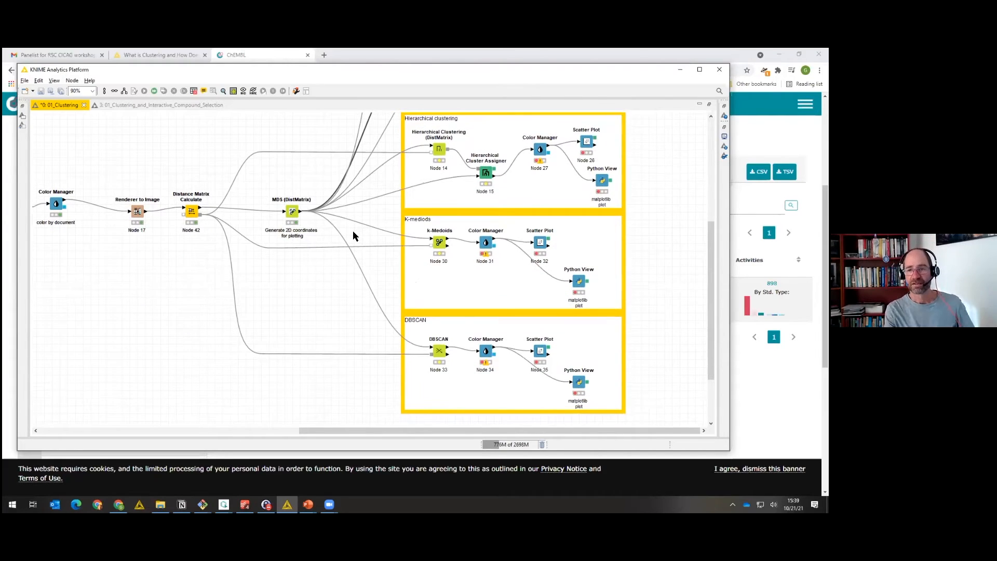
scroll(353, 236, "up", 1)
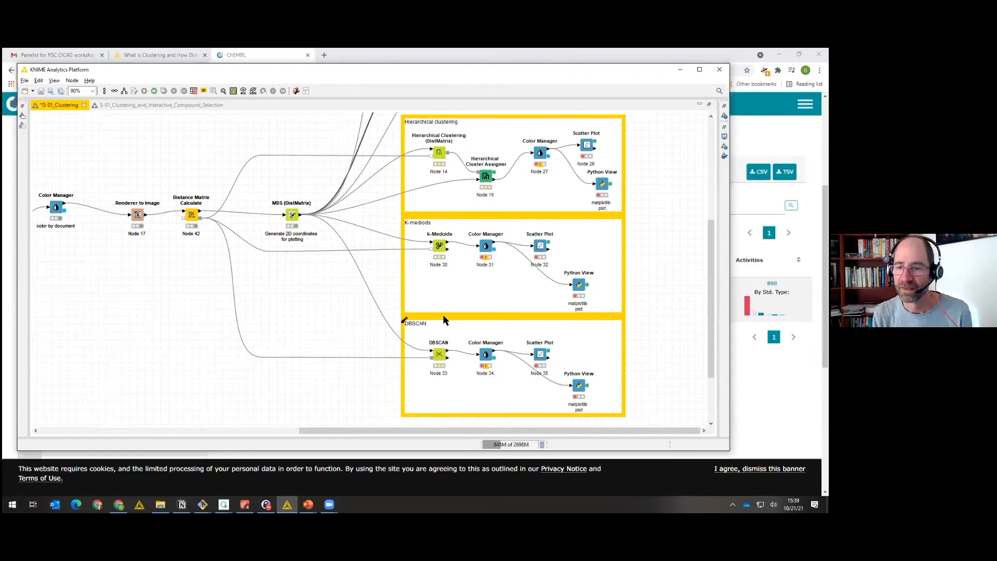
left_click(440, 157)
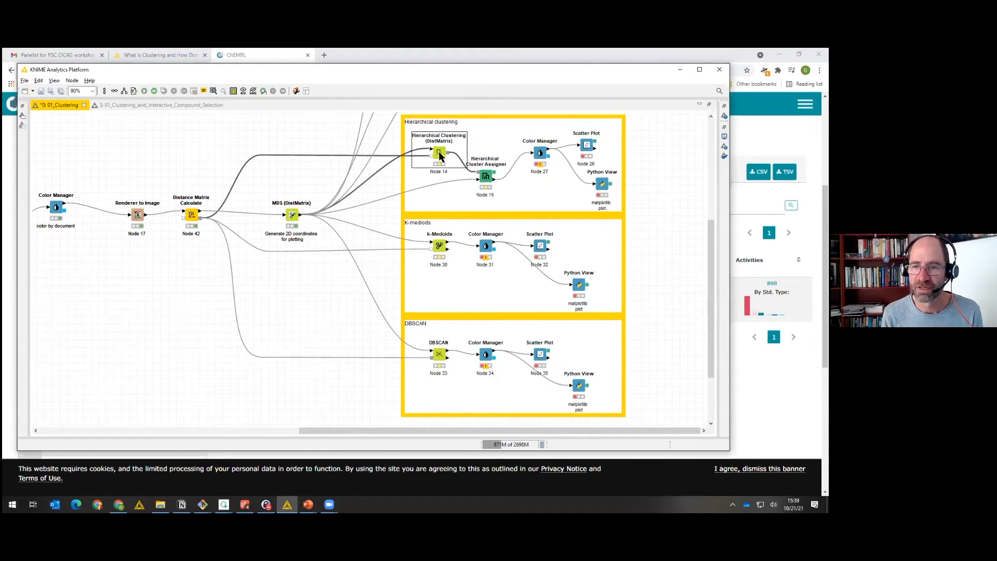
left_click(145, 93)
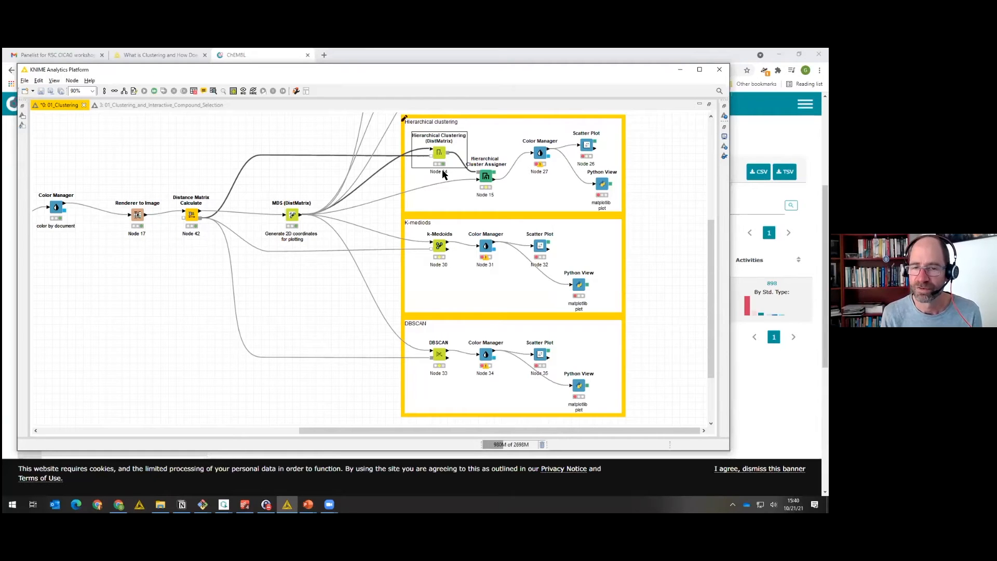
Execute the Hierarchical Cluster Assigner node and open its dendrogram view.
left_click(485, 184)
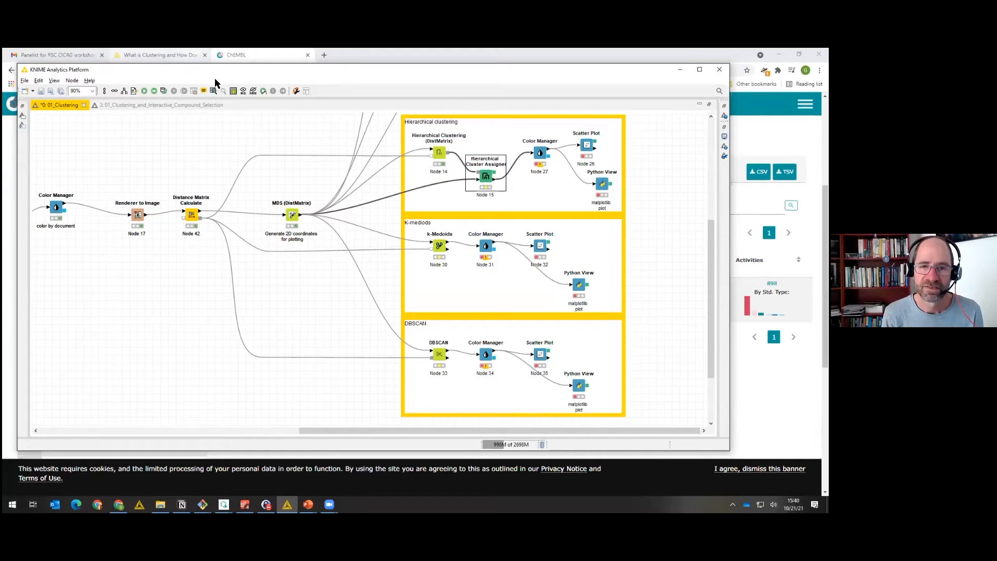
left_click(164, 92)
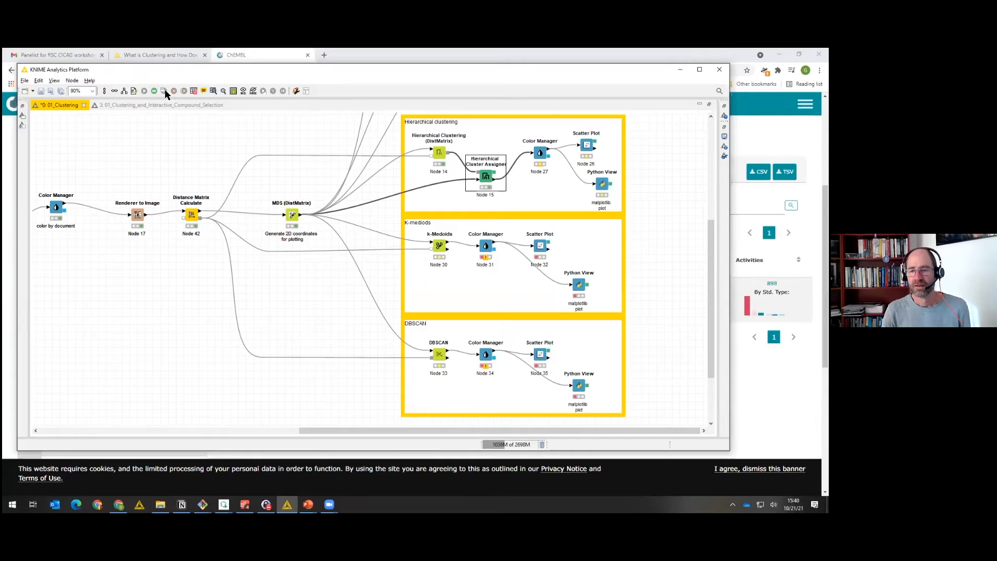
left_click(165, 92)
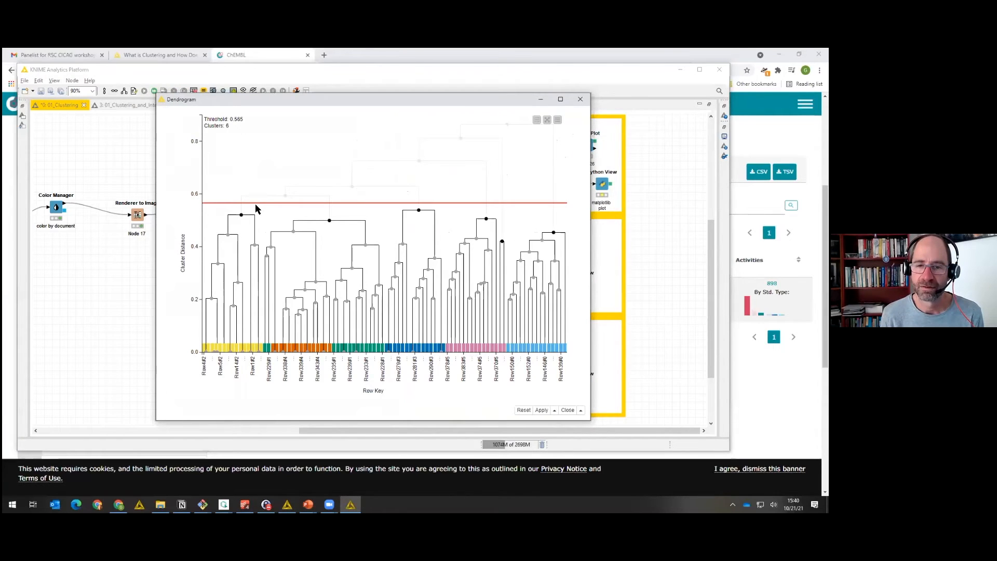
Raise the dendrogram's cluster threshold to about 0.893, lower it in stages to about 0.564, and close the view.
left_click_drag(255, 202, 250, 117)
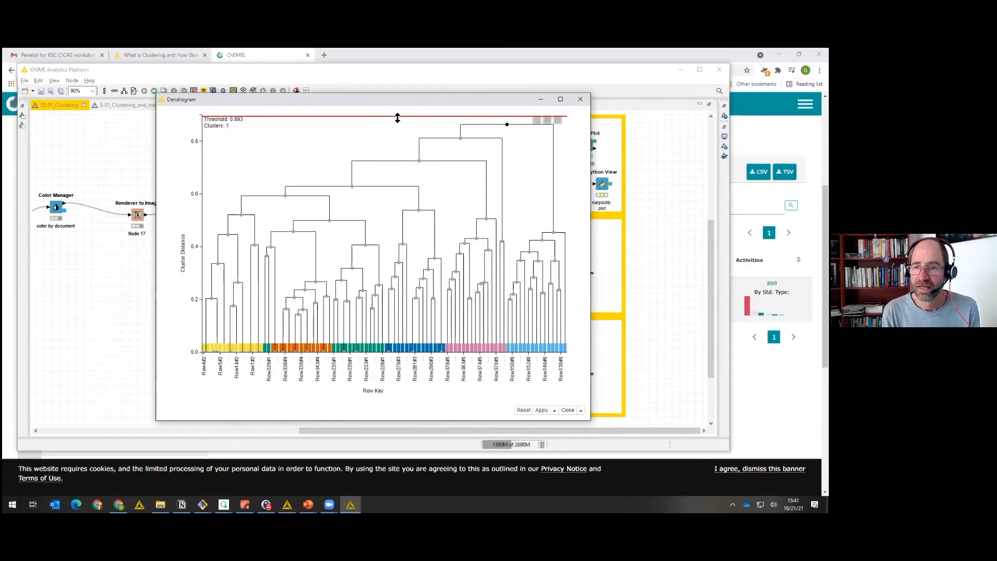
left_click_drag(397, 117, 402, 175)
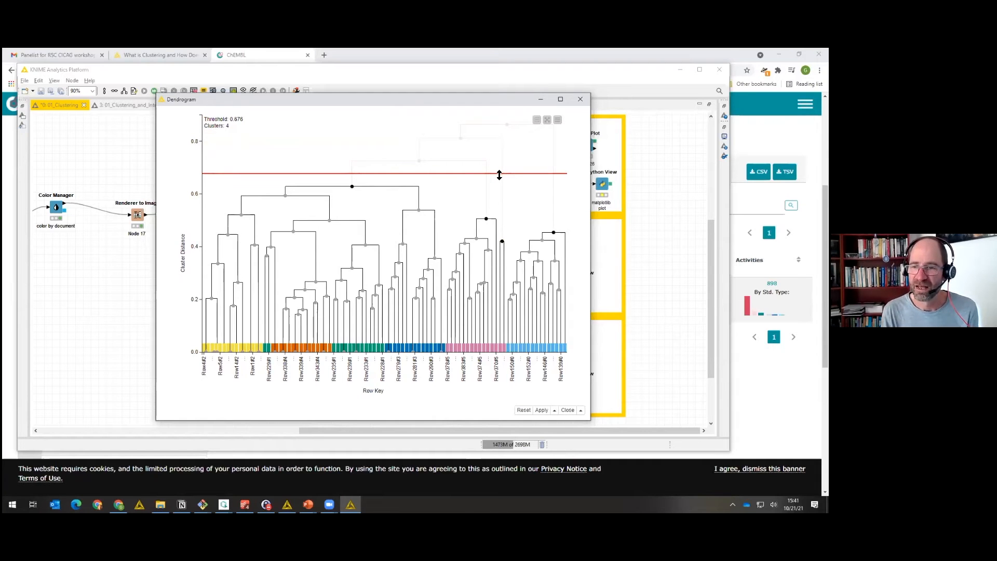
left_click_drag(499, 175, 499, 192)
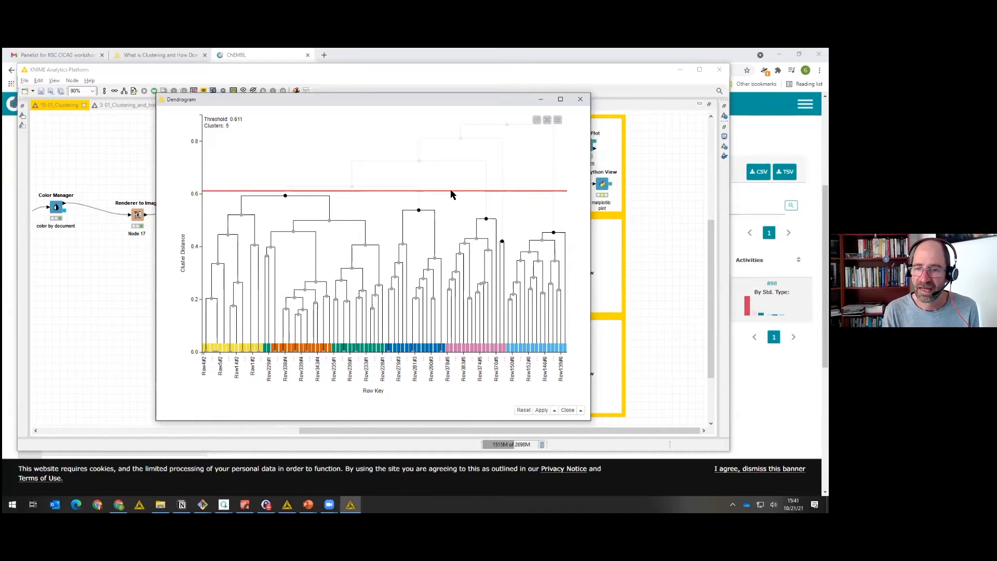
left_click_drag(451, 192, 449, 207)
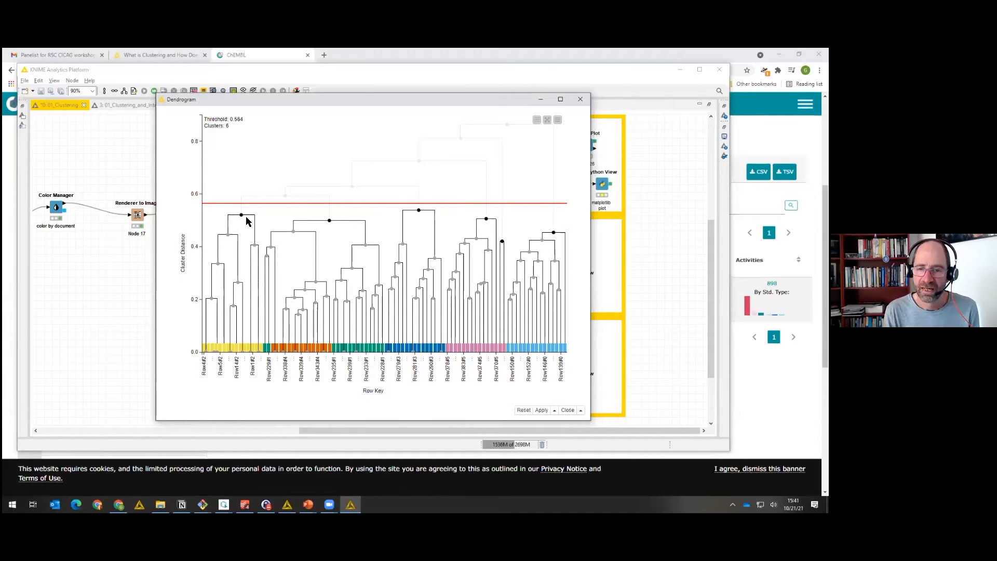
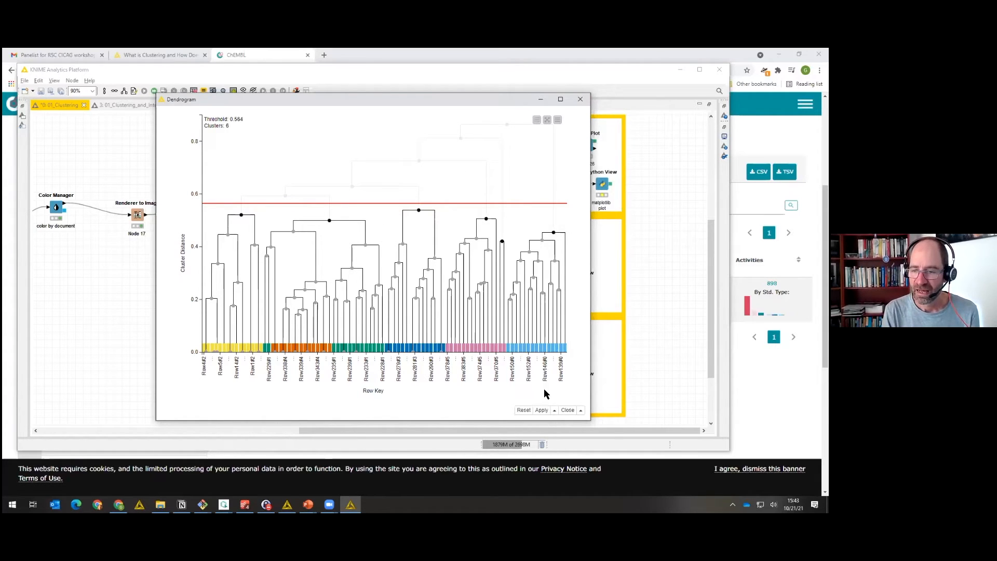
left_click(582, 410)
left_click(556, 395)
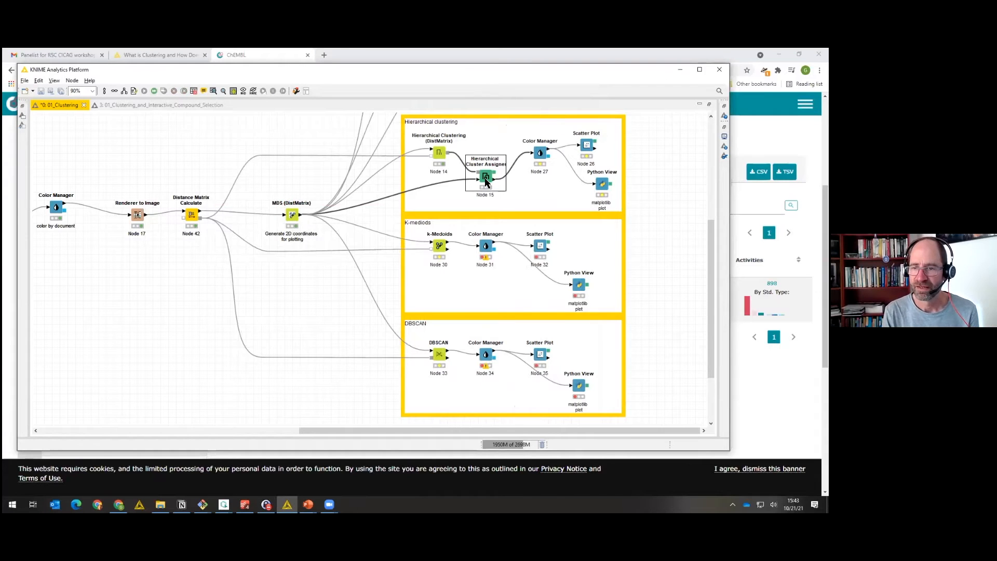
Open the Hierarchical Cluster Assigner's clustered data table, widen the Cluster column, examine the cluster assignments across the rows, and close the table.
right_click(487, 181)
left_click(535, 396)
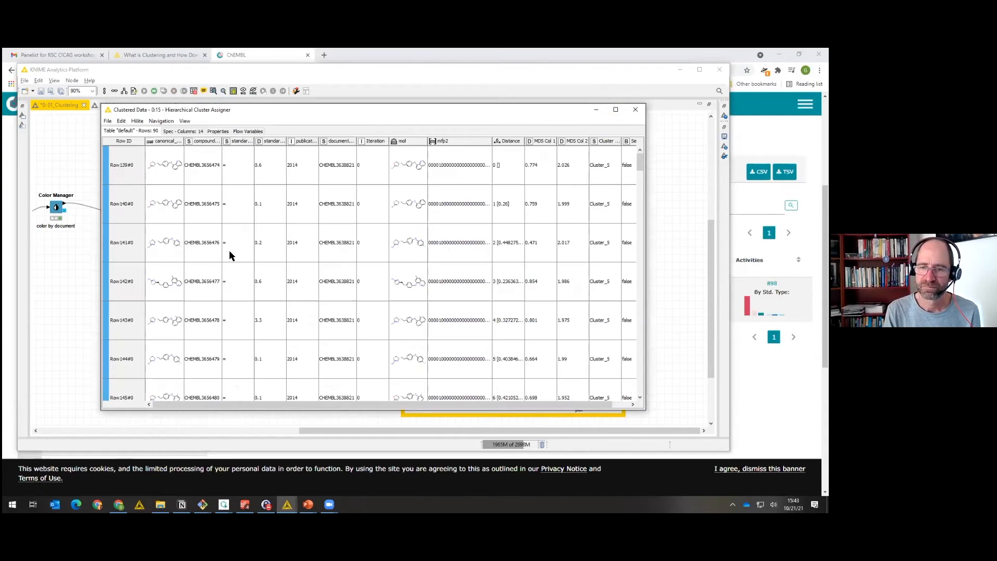
left_click(243, 383)
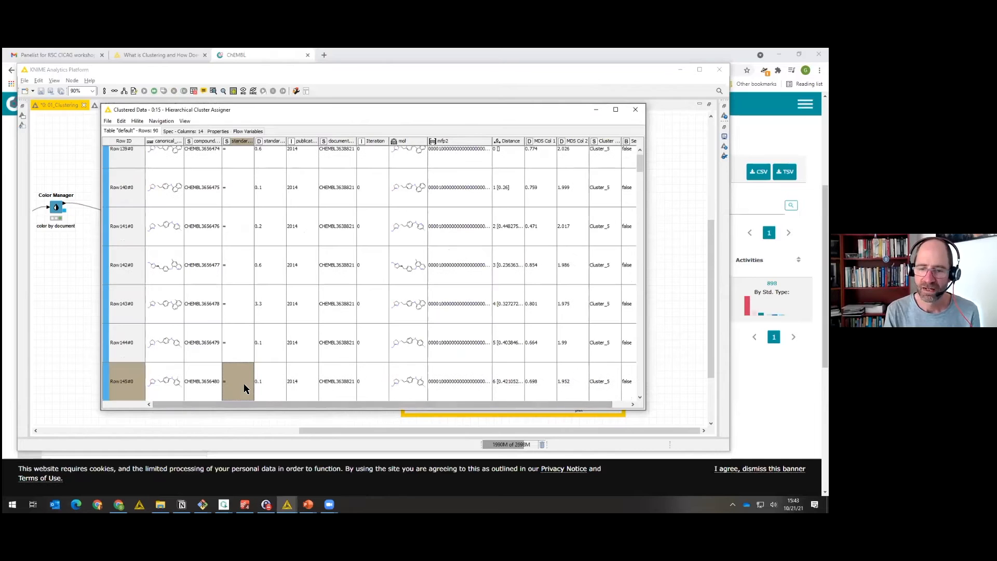
left_click_drag(243, 403, 334, 397)
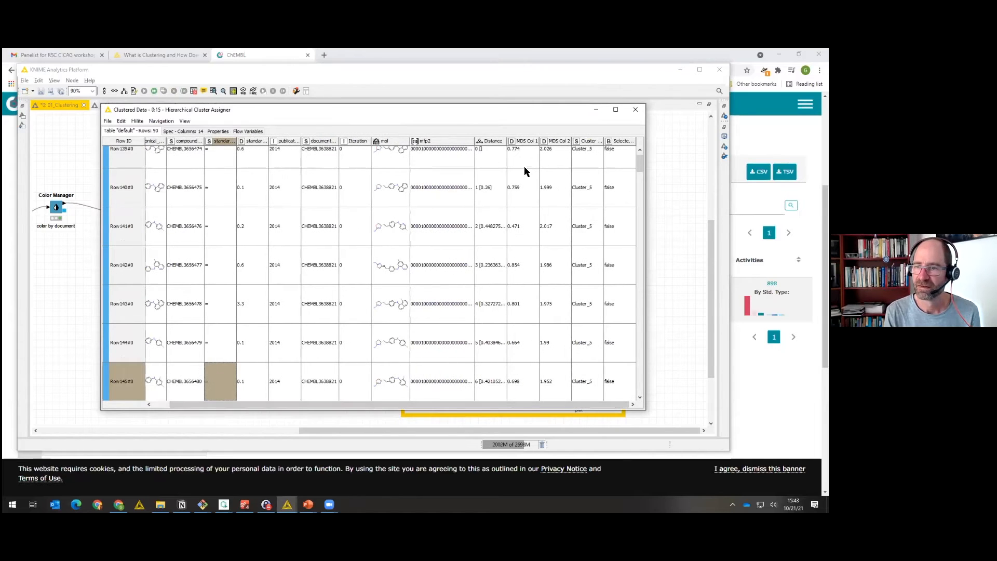
left_click_drag(602, 143, 621, 144)
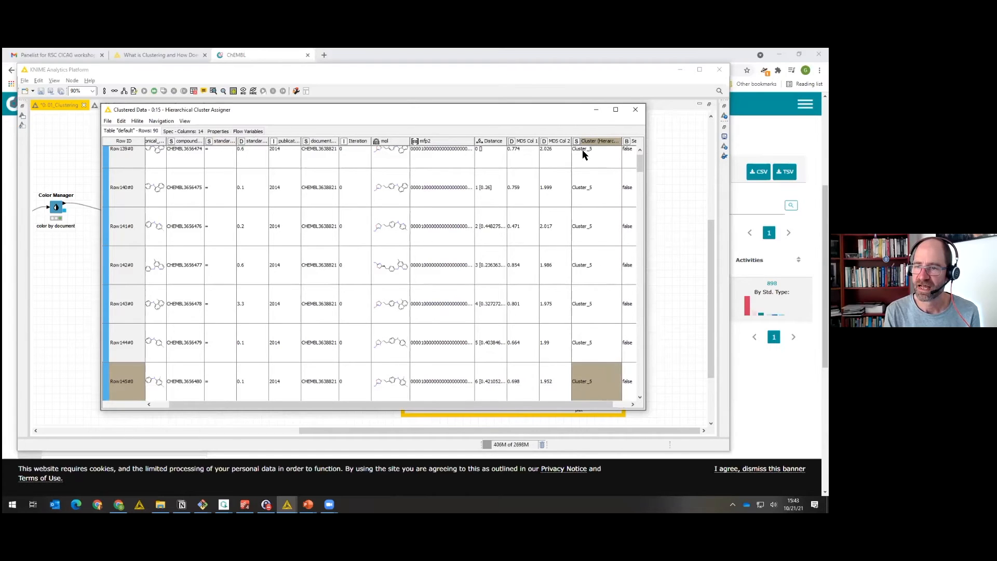
left_click(589, 186)
scroll(589, 185, "down", 10)
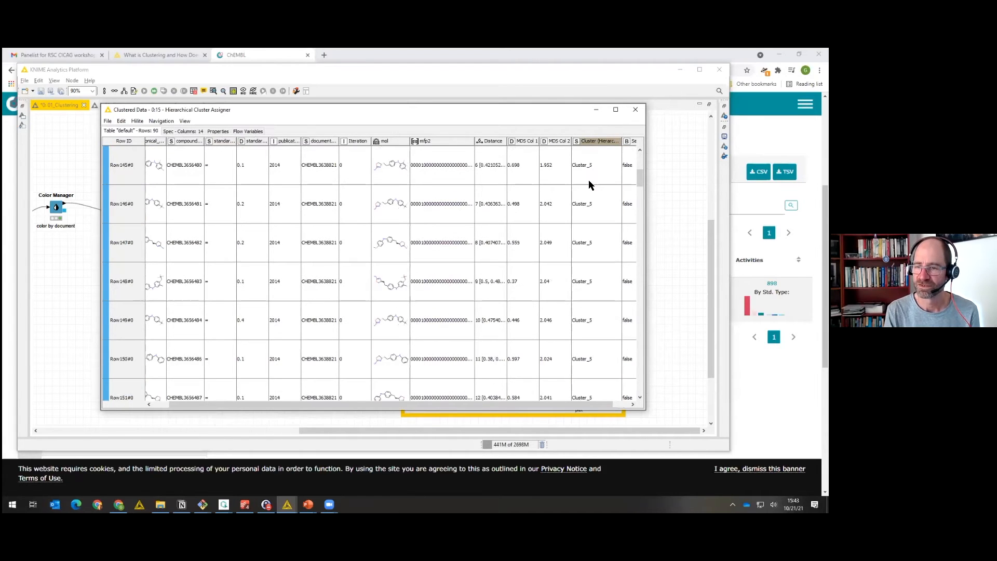
scroll(589, 182, "down", 20)
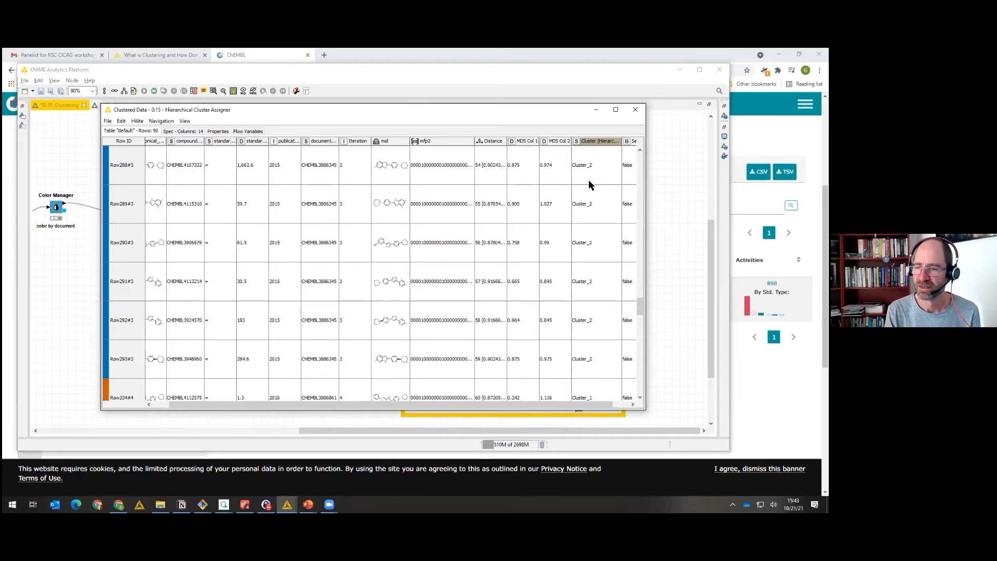
scroll(589, 181, "up", 20)
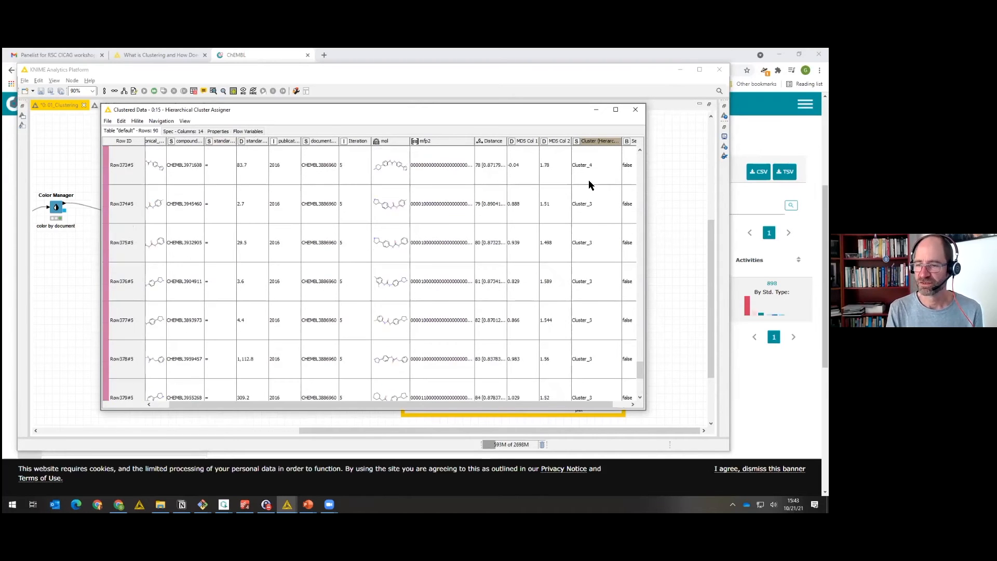
scroll(588, 180, "up", 1)
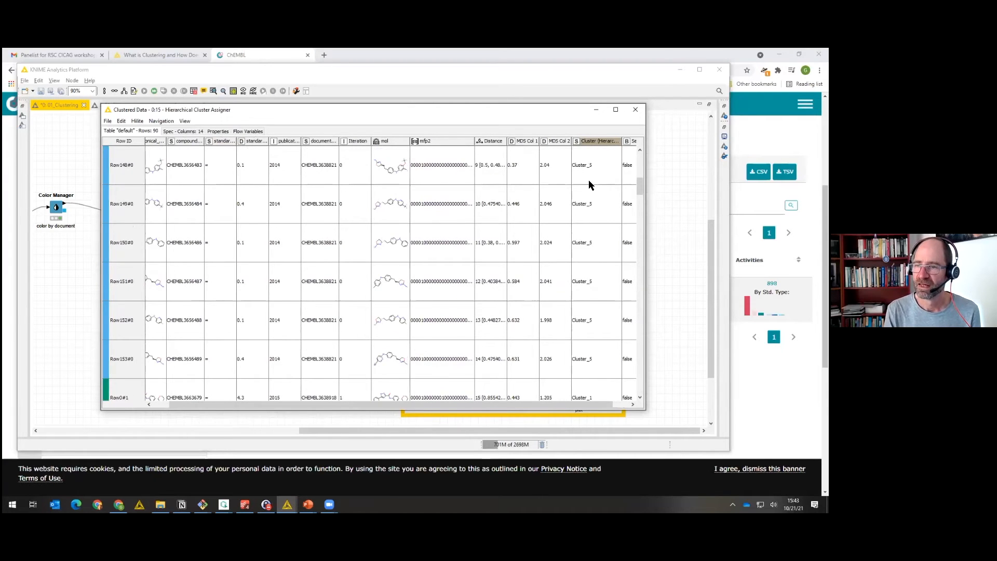
scroll(588, 180, "right", 1)
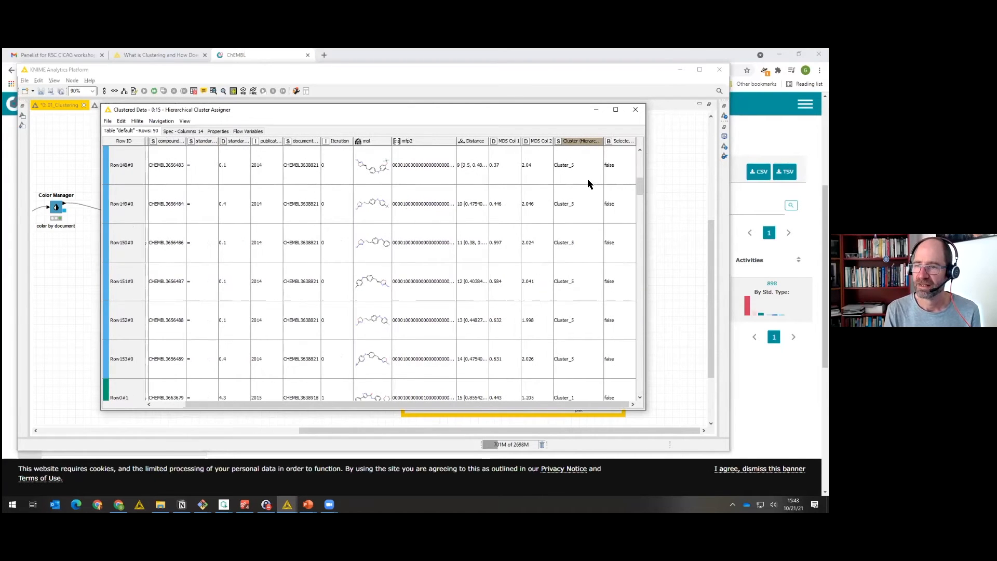
left_click(637, 110)
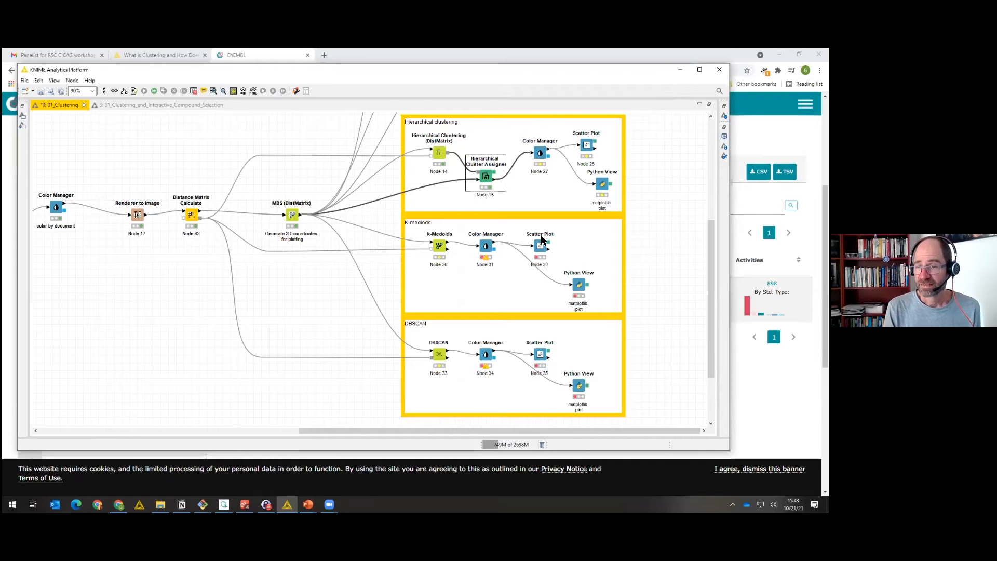
Keep the hierarchical Color Manager's coloring by Cluster with the Set 3 (colorblind safe) palette, then execute the connected Scatter Plot node and open its view.
double_click(538, 162)
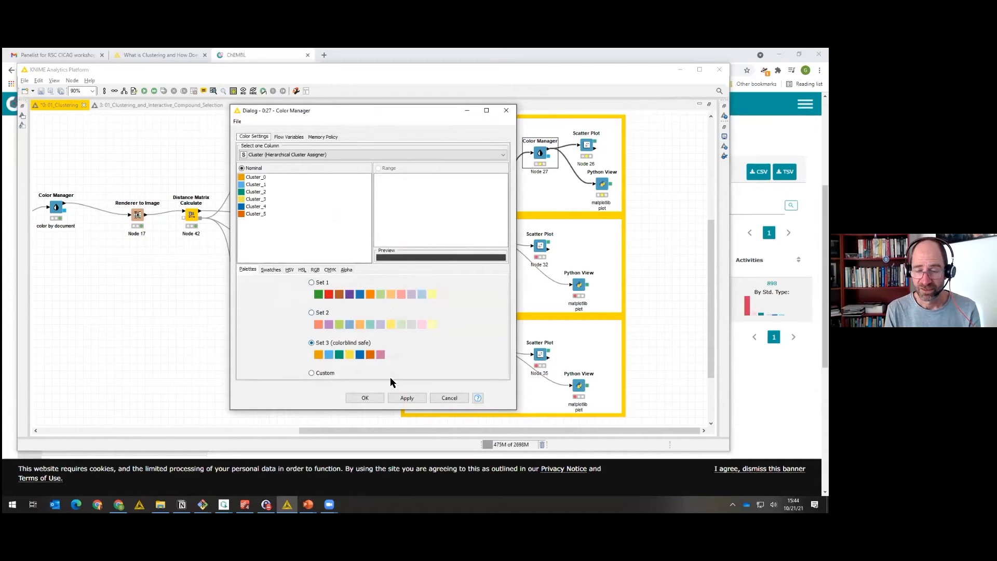
left_click(365, 398)
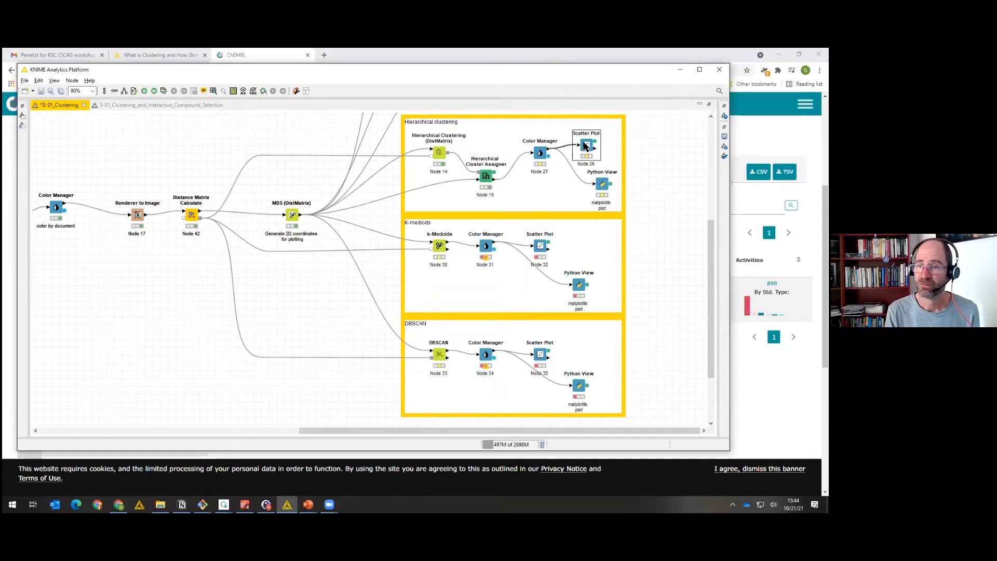
left_click(164, 92)
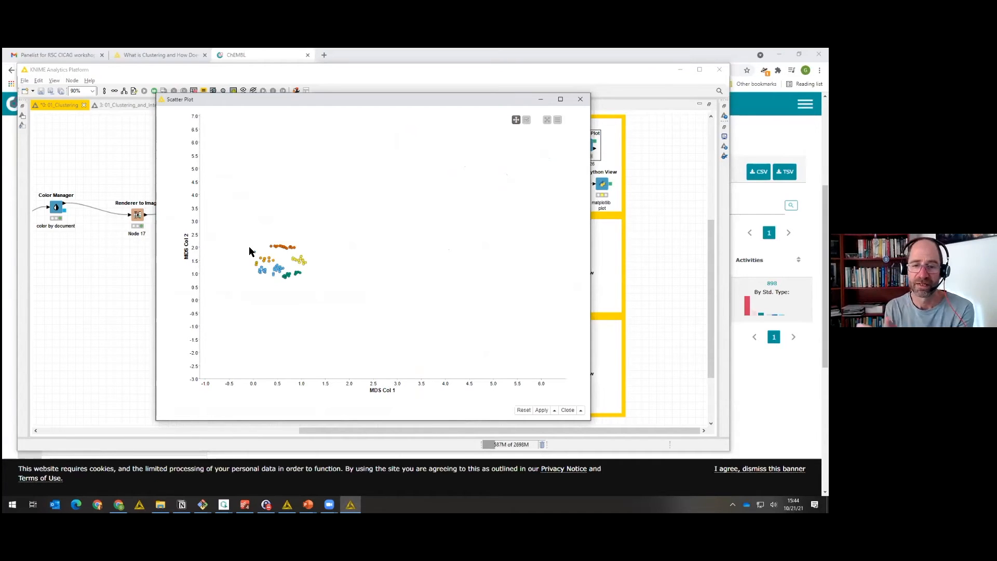
Enlarge and center the colored clusters in the MDS scatter plot to examine their separation, then close the plot.
scroll(250, 251, "up", 3)
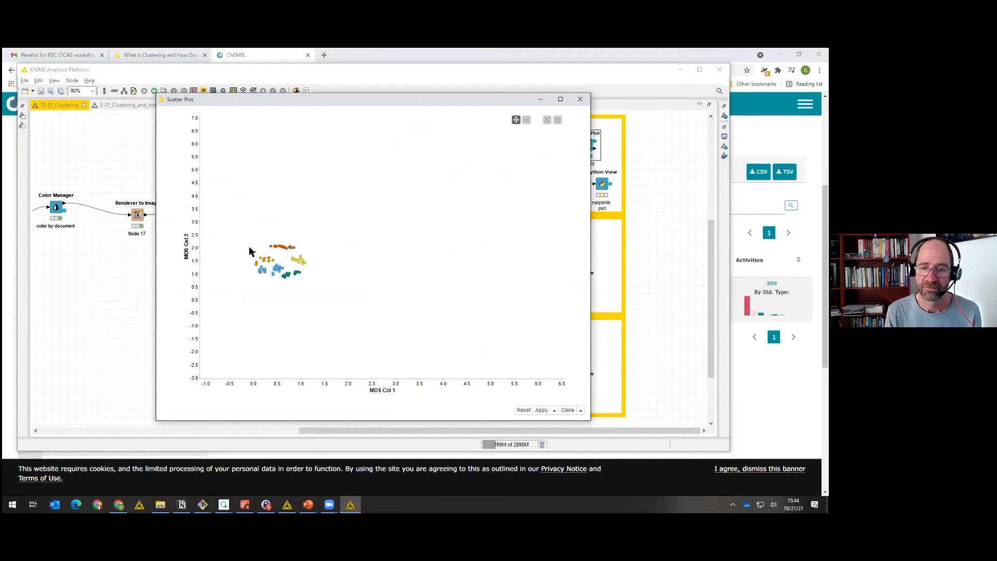
scroll(250, 252, "up", 3)
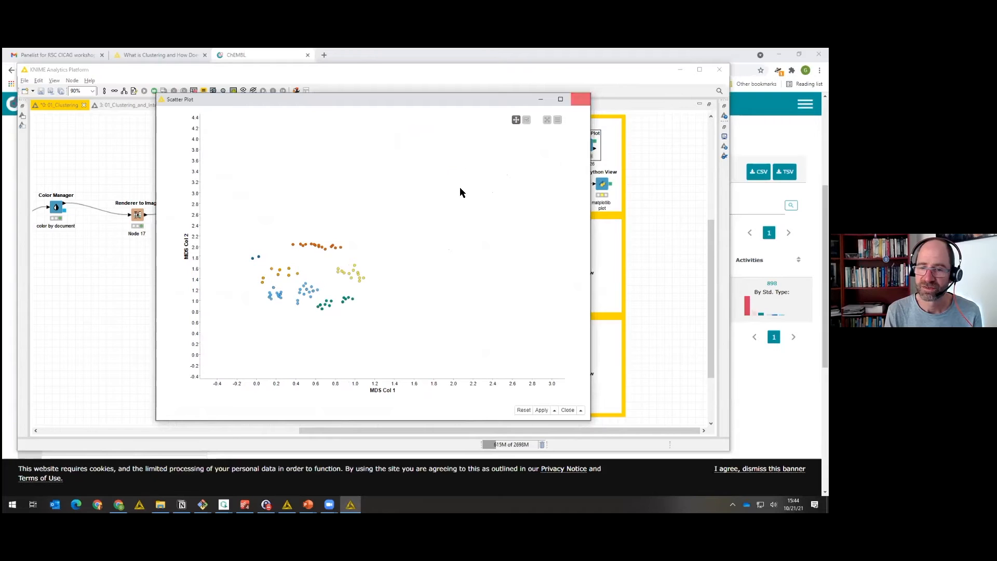
scroll(415, 248, "up", 1)
left_click_drag(370, 233, 442, 214)
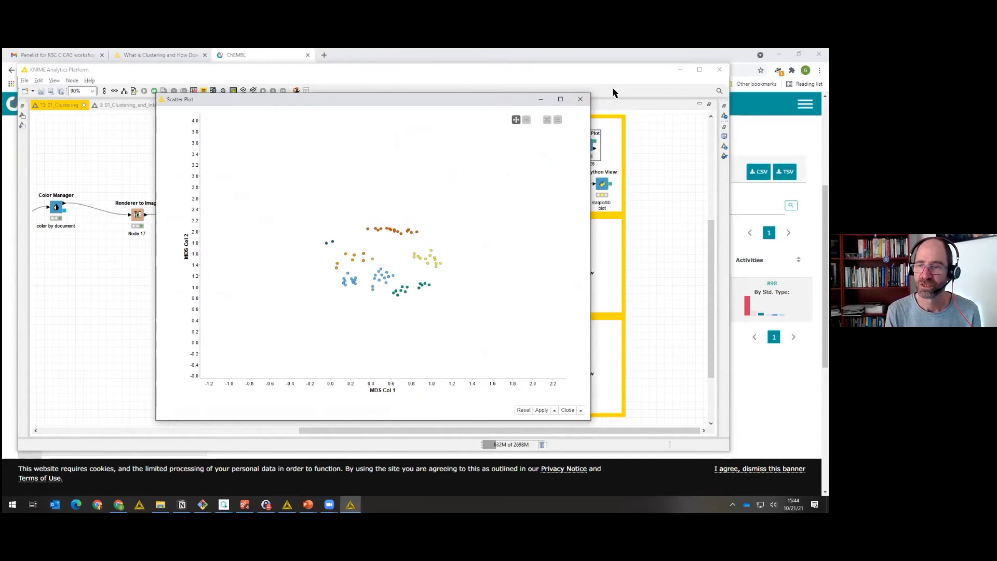
left_click(581, 99)
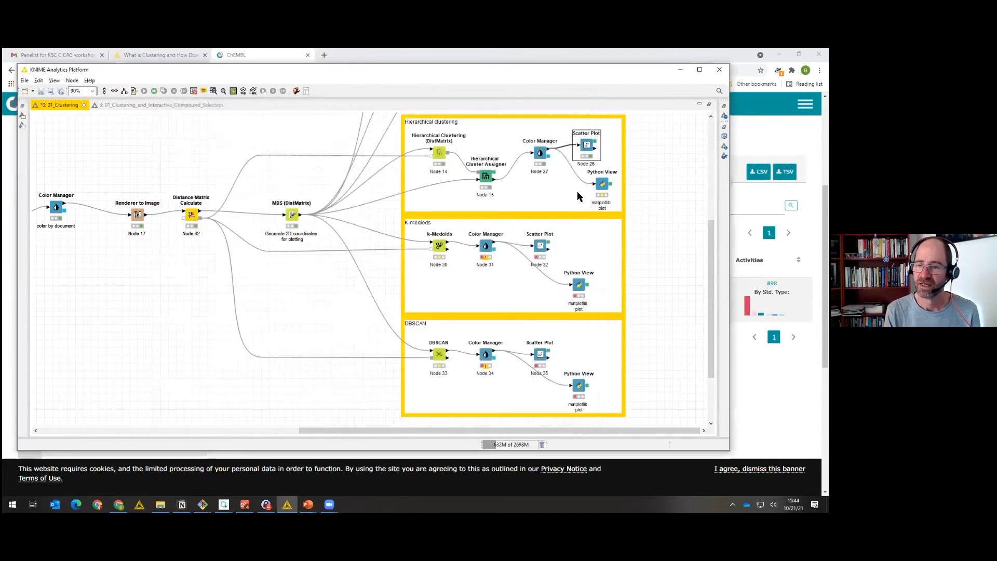
Execute the hierarchical clustering section's Python View node, examine its matplotlib cluster plot, and close the image.
left_click(603, 186)
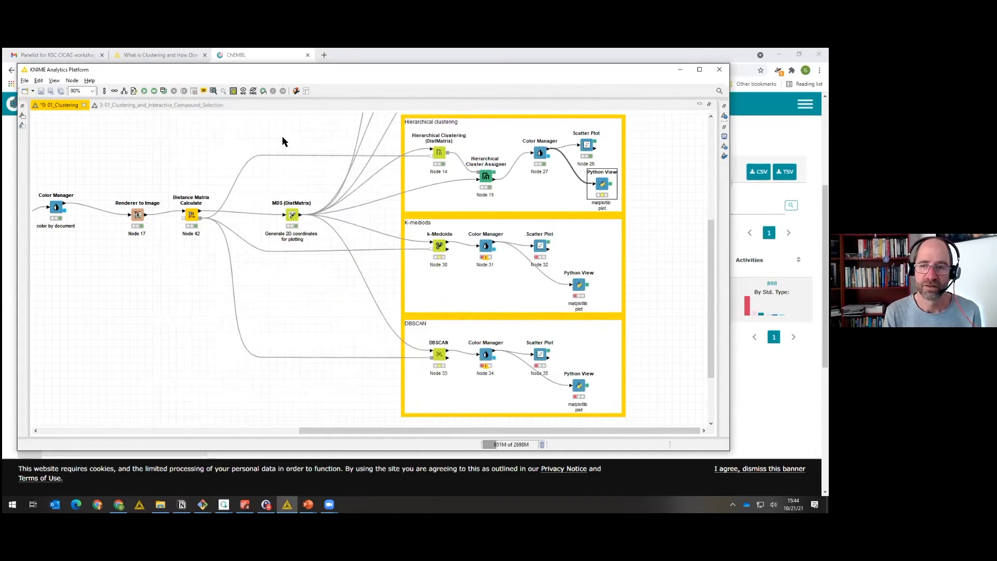
left_click(164, 92)
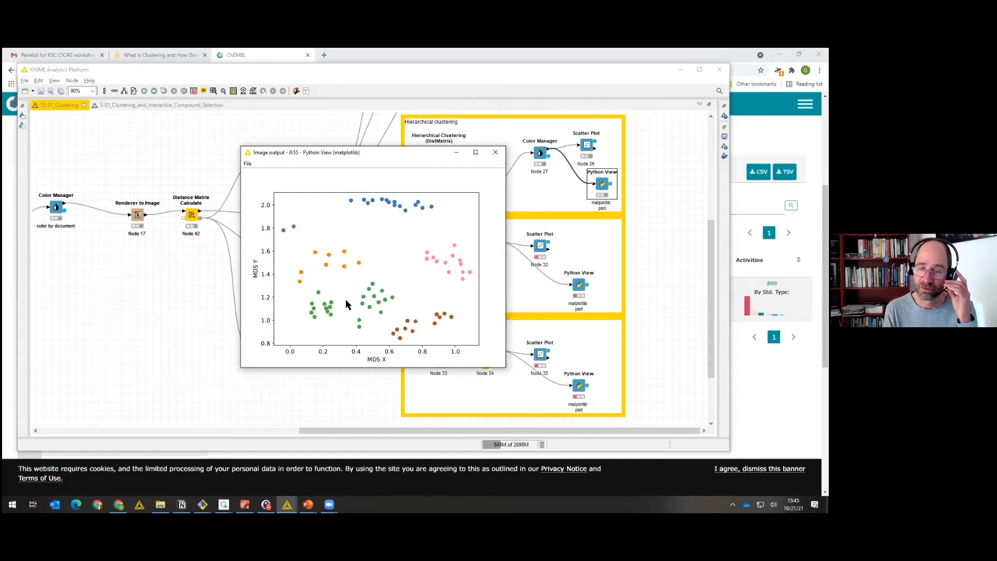
left_click(495, 153)
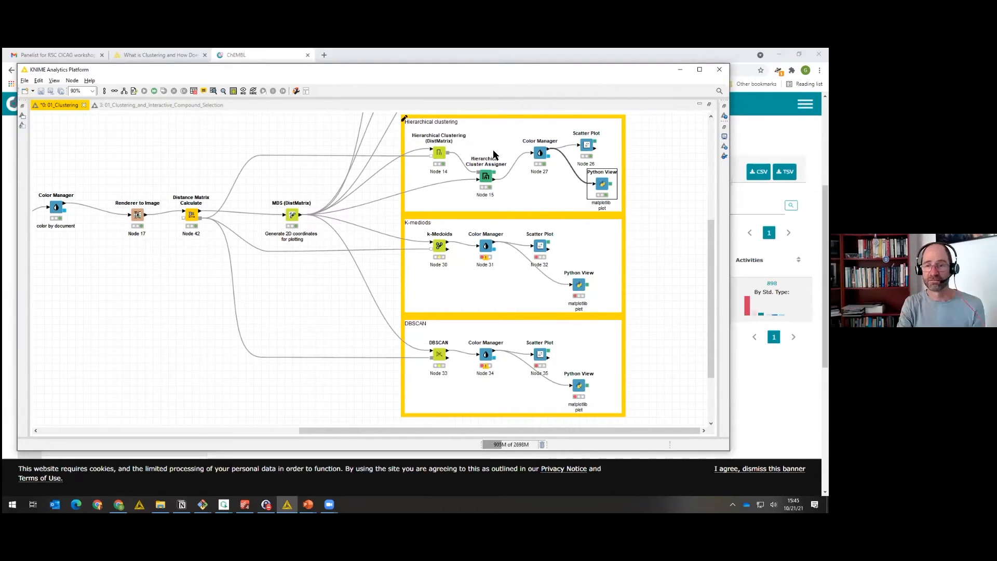
Review the linkage type options in the Hierarchical Clustering (DistMatrix) settings, keep Average Linkage, and close the settings without saving.
double_click(439, 152)
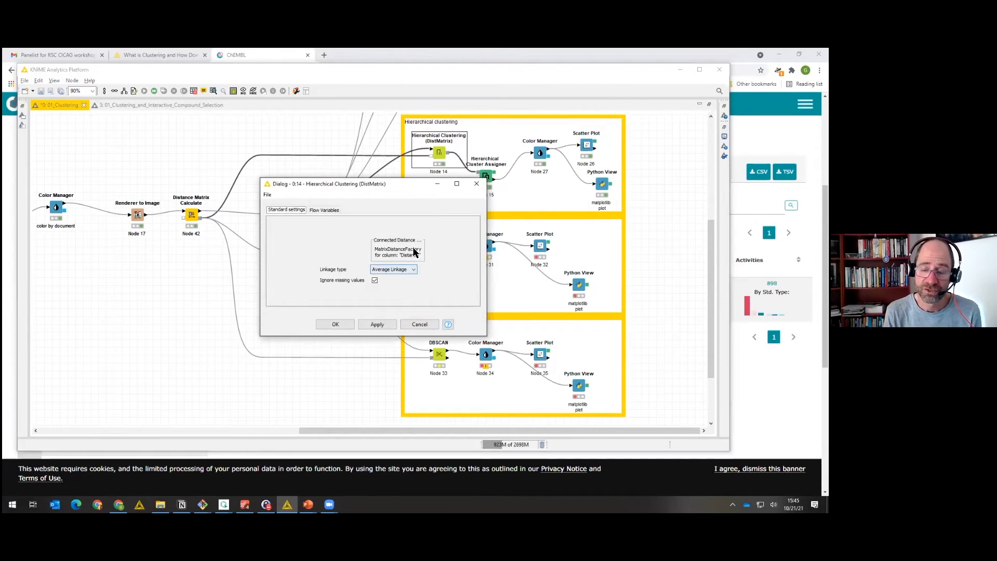
left_click(413, 270)
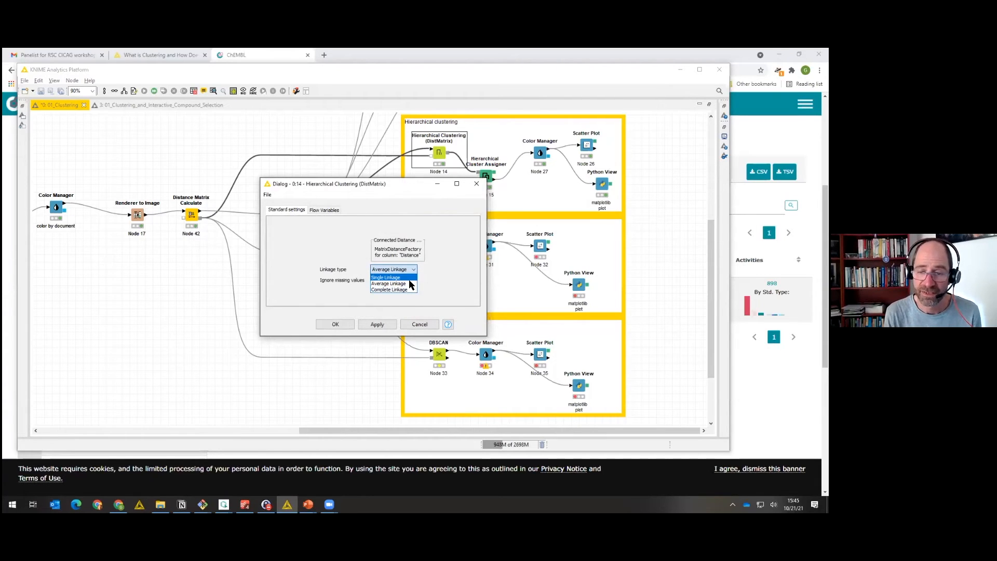
left_click(410, 283)
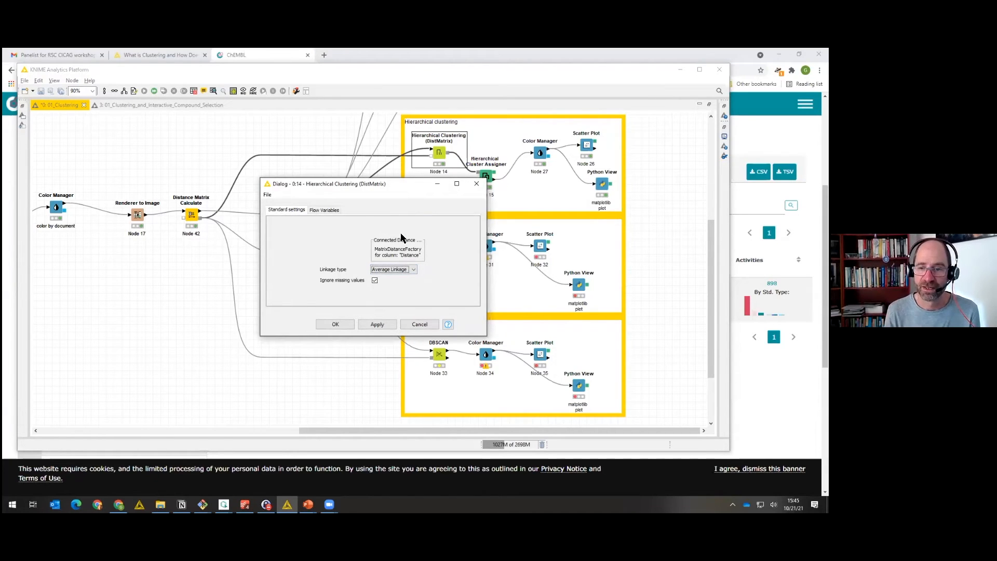
left_click(420, 323)
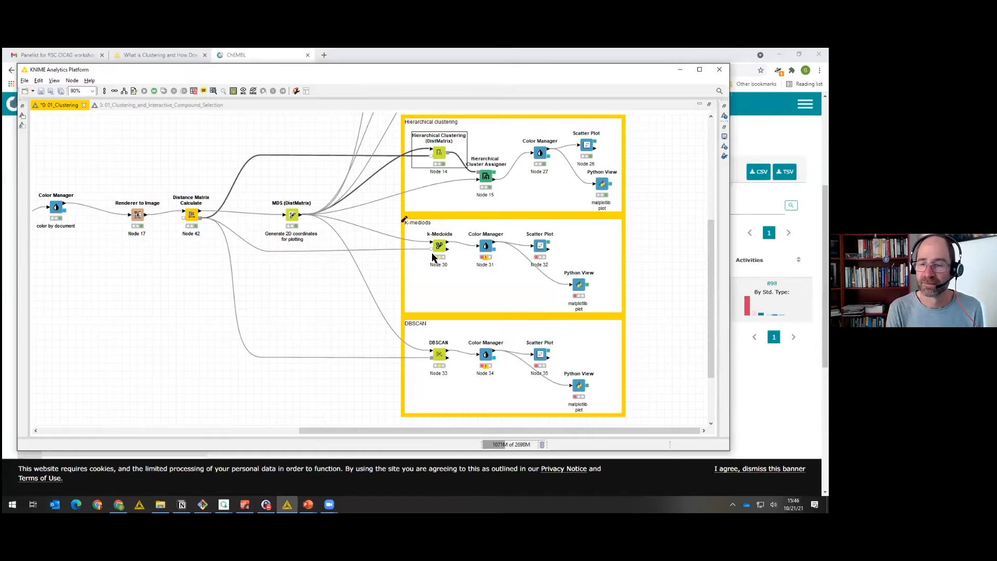
Review the Hierarchical Cluster Assigner's cluster assignment settings and close its configuration without changes.
scroll(435, 257, "up", 2)
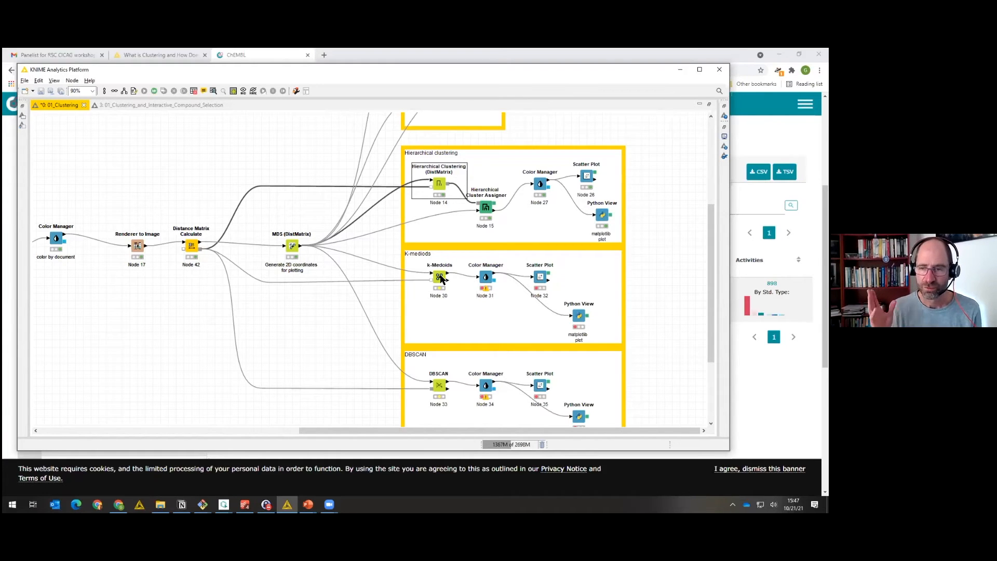
double_click(486, 209)
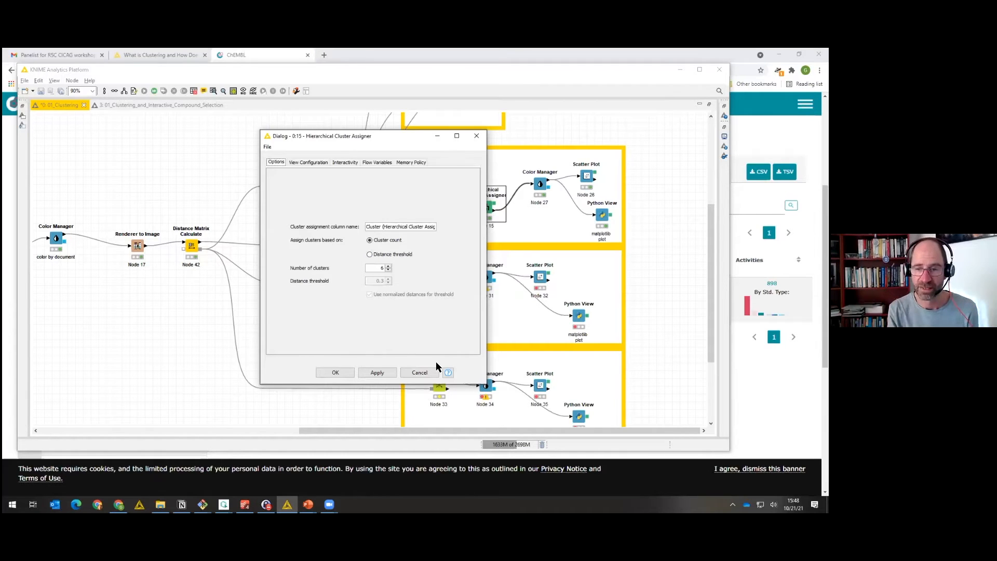
left_click(419, 374)
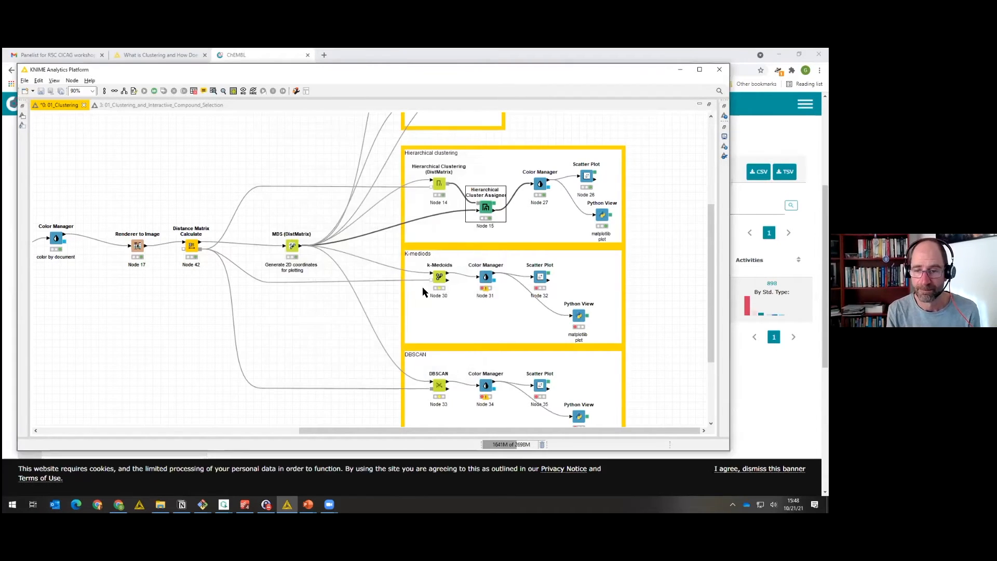
Review the k-Medoids node's partition count and chunk size settings, closing its configuration without changes.
scroll(429, 302, "down", 1)
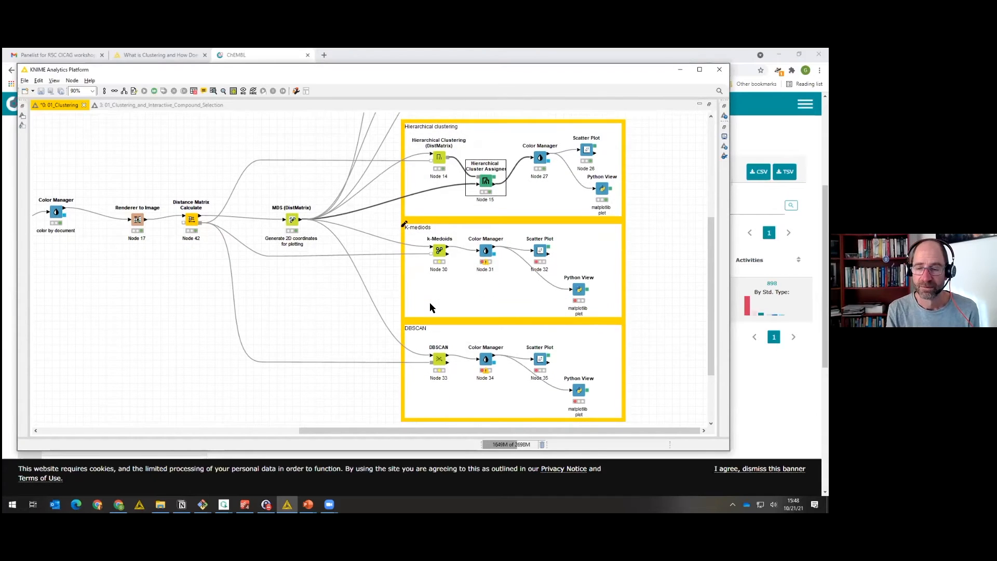
left_click(438, 251)
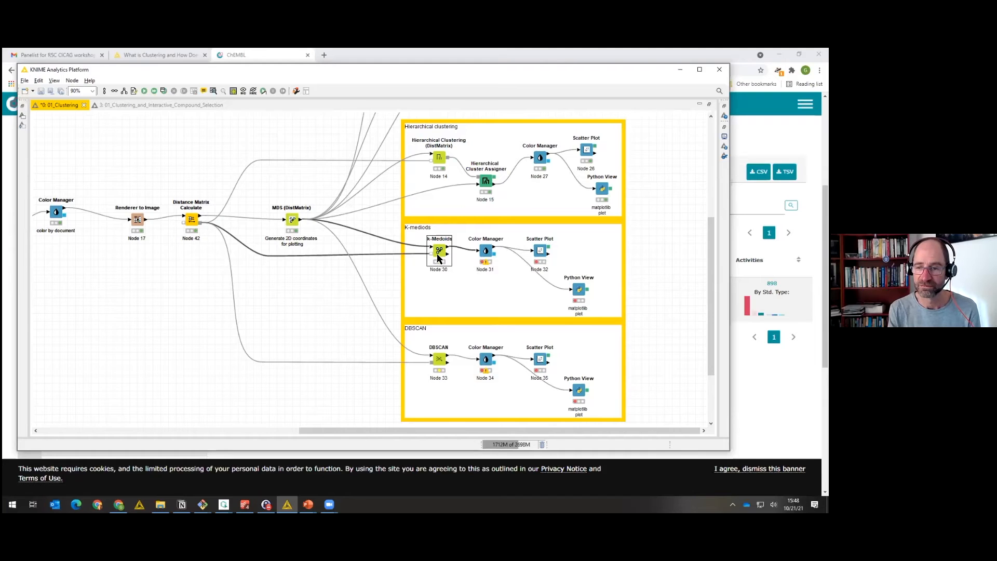
double_click(439, 253)
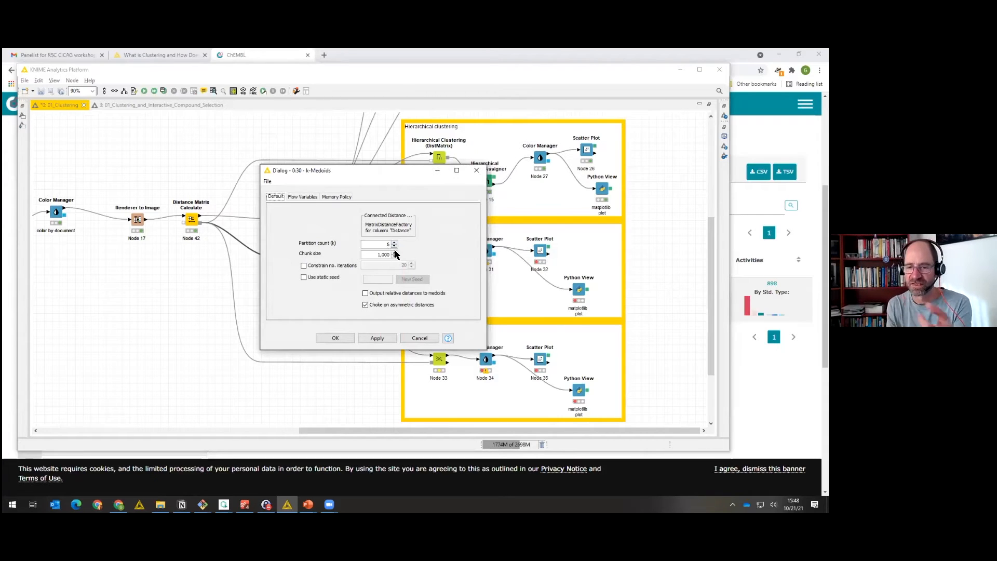
left_click(418, 339)
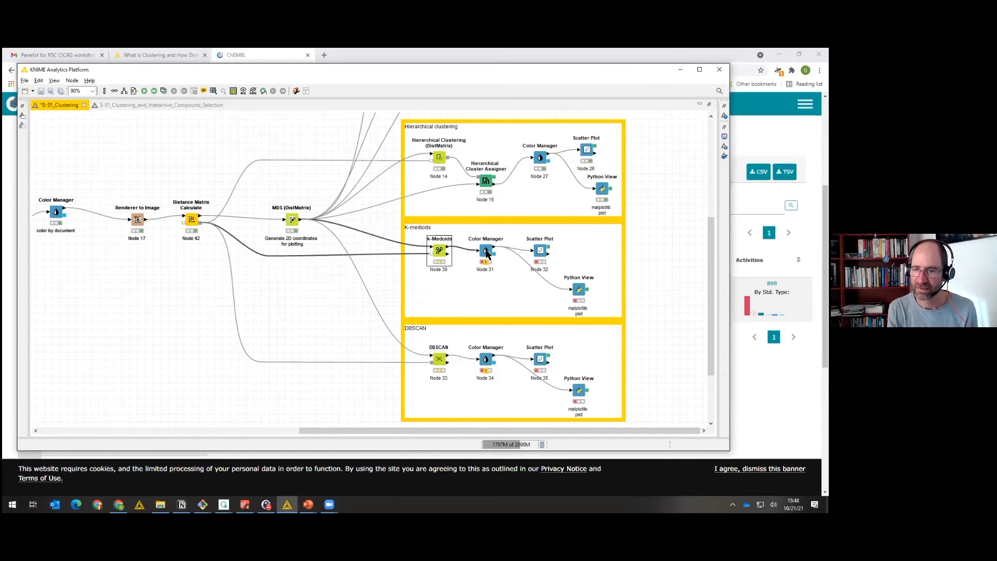
Execute the Python View in the K-mediods section, inspect its cluster plot, and close the image output.
left_click(581, 289)
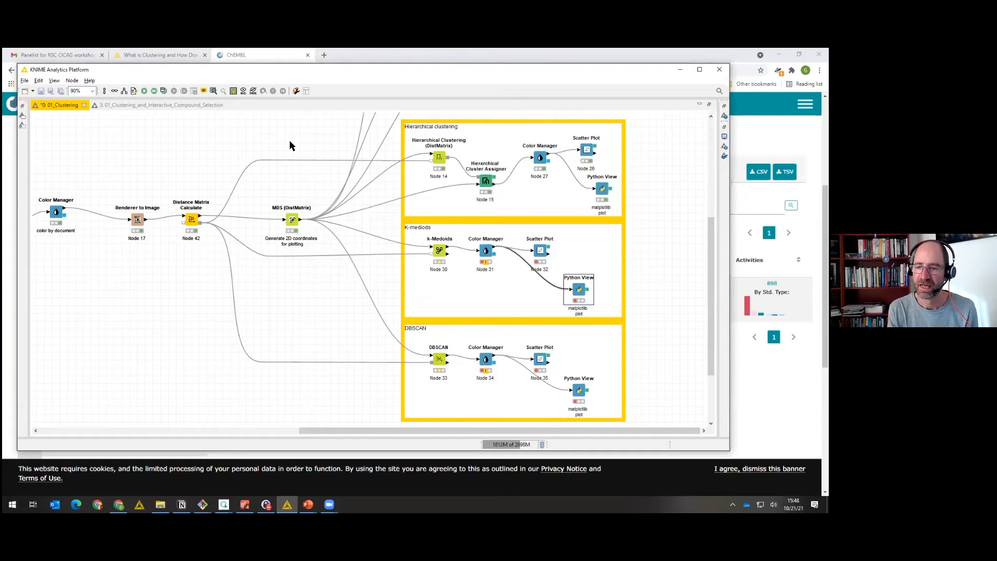
left_click(163, 92)
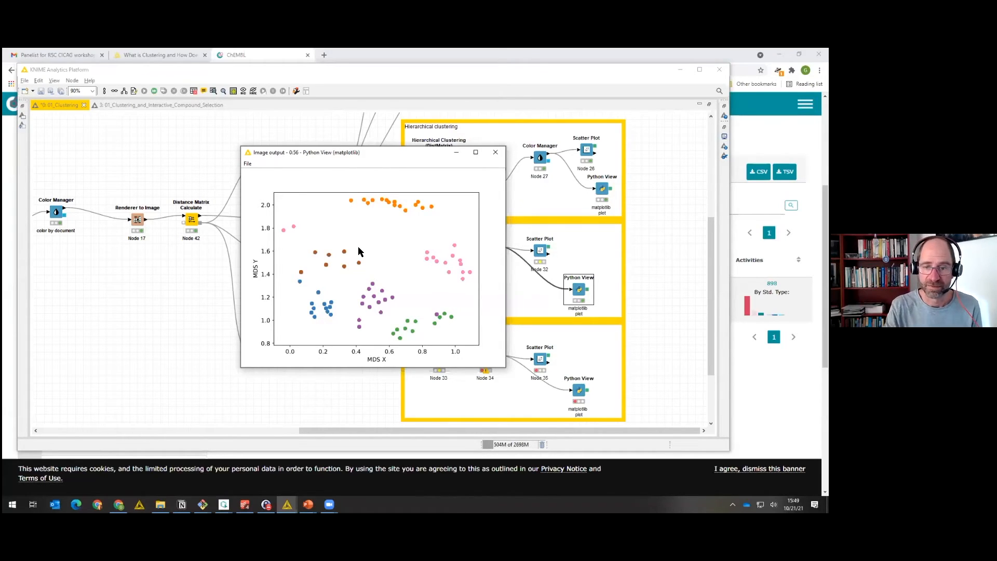
left_click(492, 156)
Change the k-Medoids partition count, rerun the section's Python View to examine the recoloured cluster plot, and close it.
left_click(439, 252)
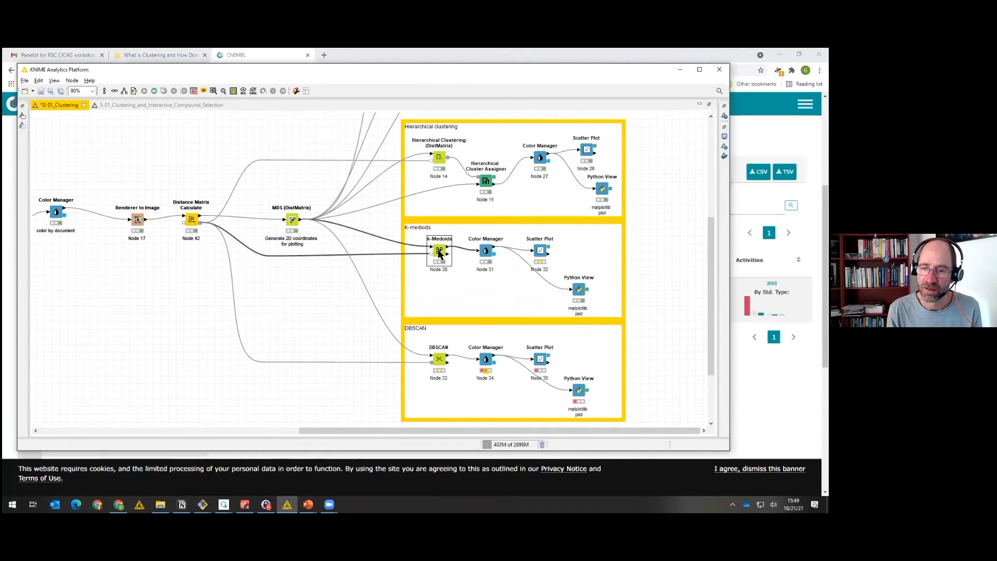
double_click(439, 252)
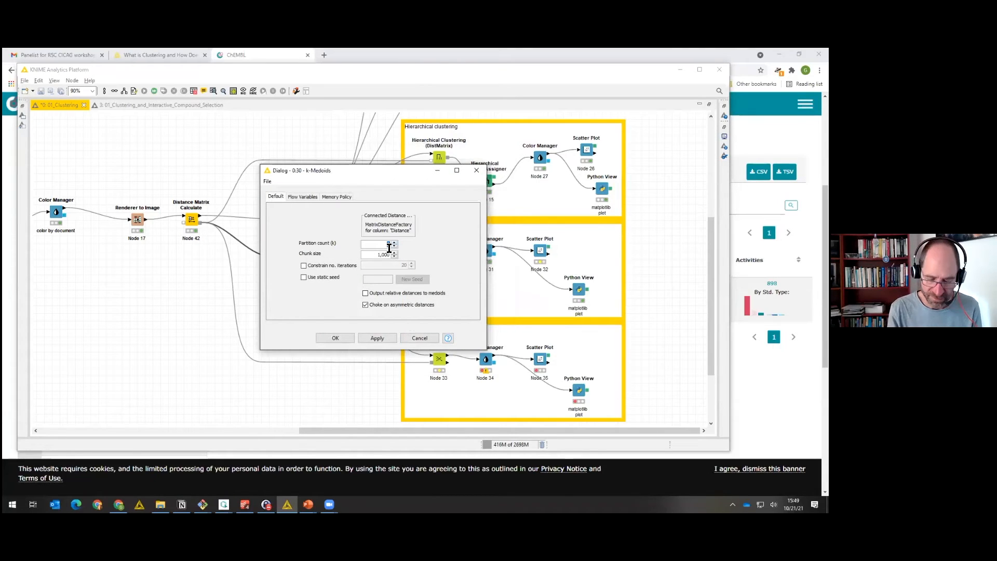
left_click(335, 338)
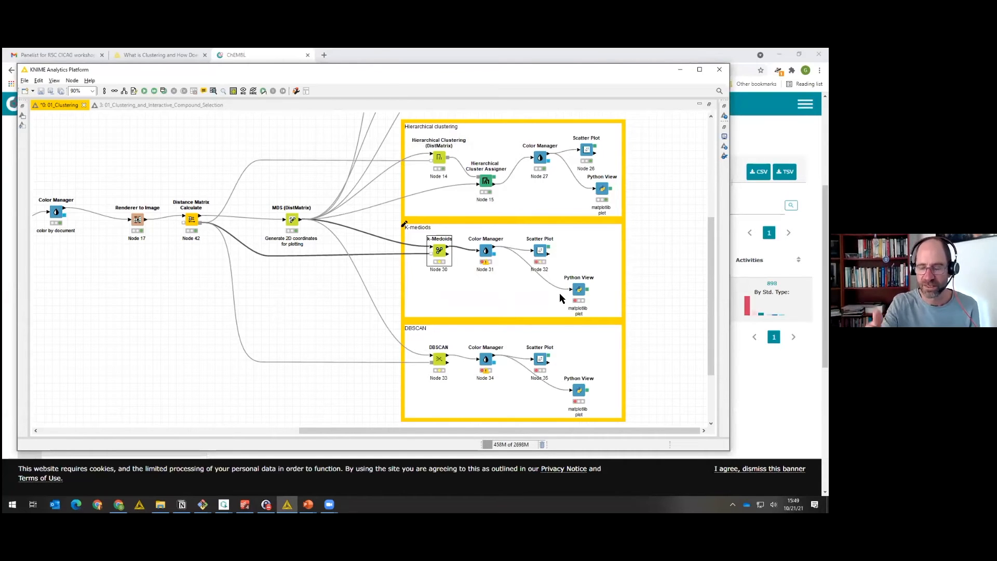
left_click(579, 290)
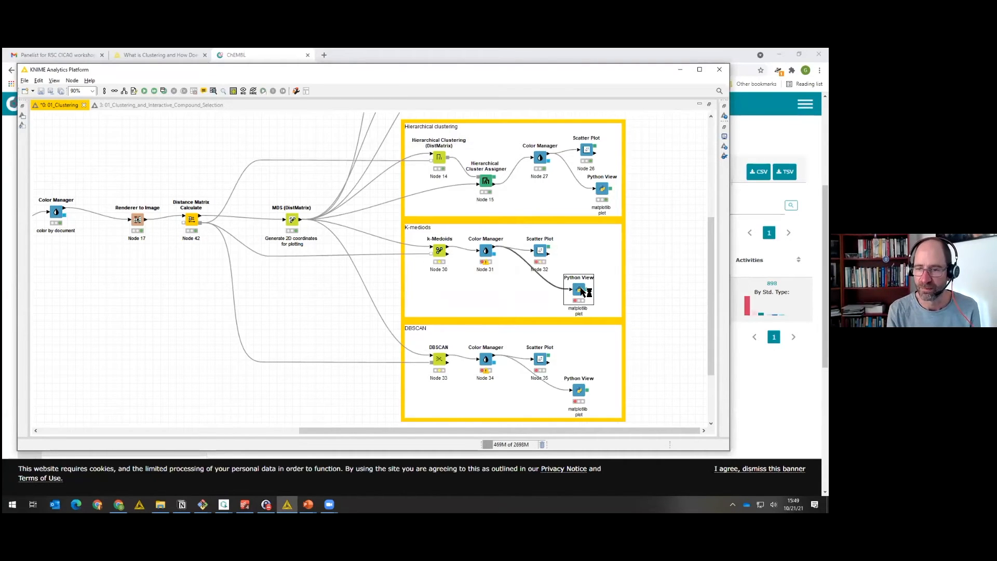
left_click(164, 91)
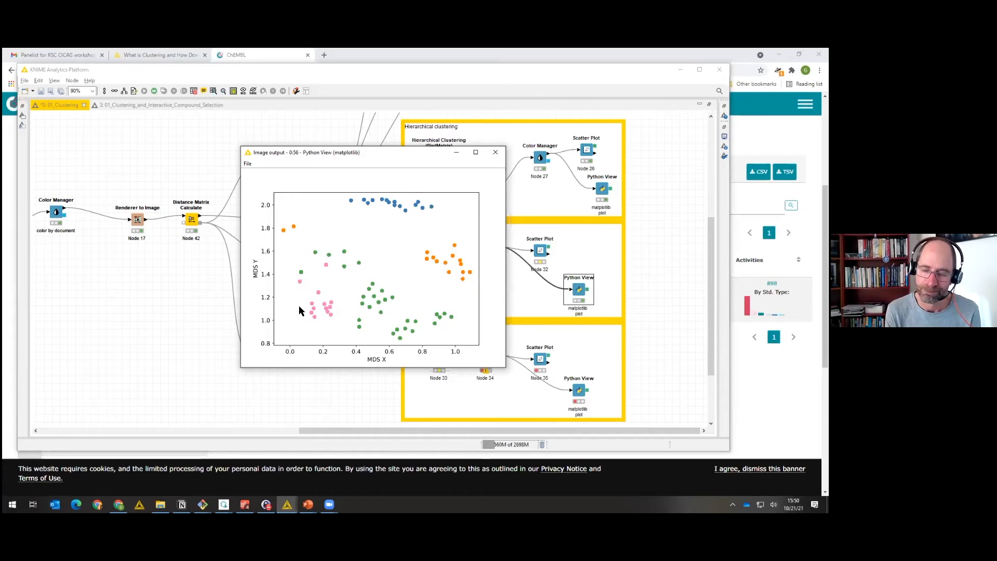
left_click(491, 153)
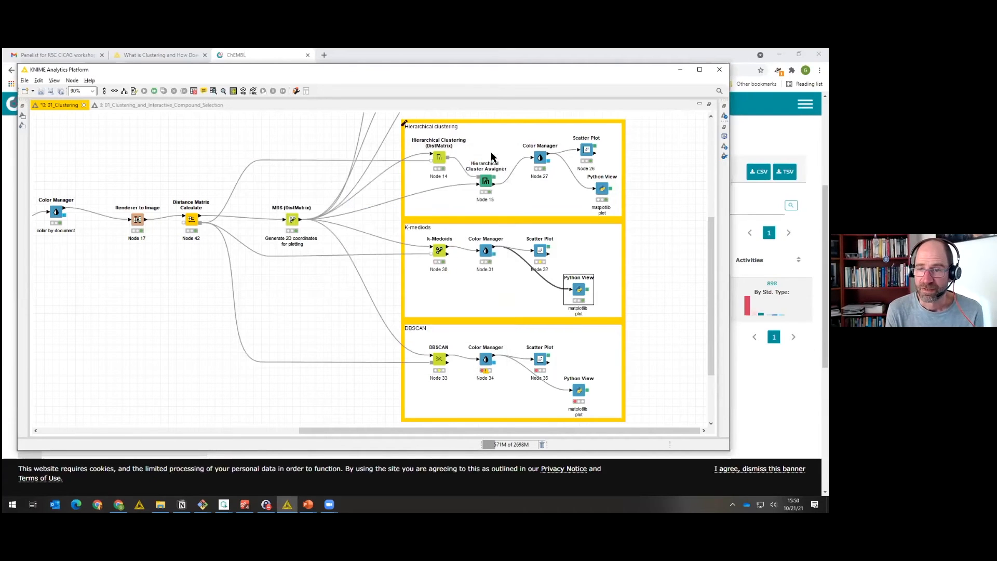
Edit the k-Medoids node's partition count (k) again and accept the new settings.
left_click(438, 274)
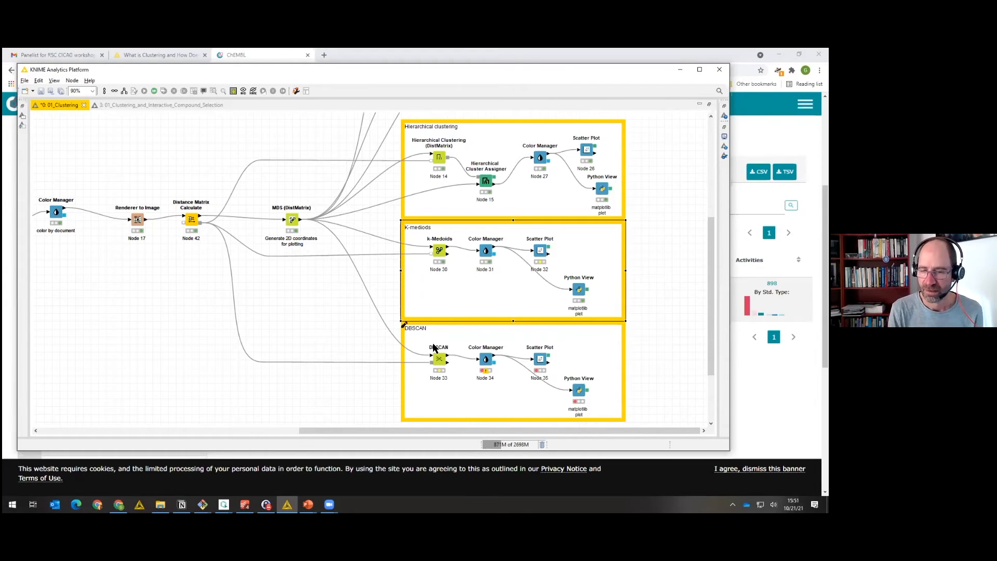
left_click(439, 358)
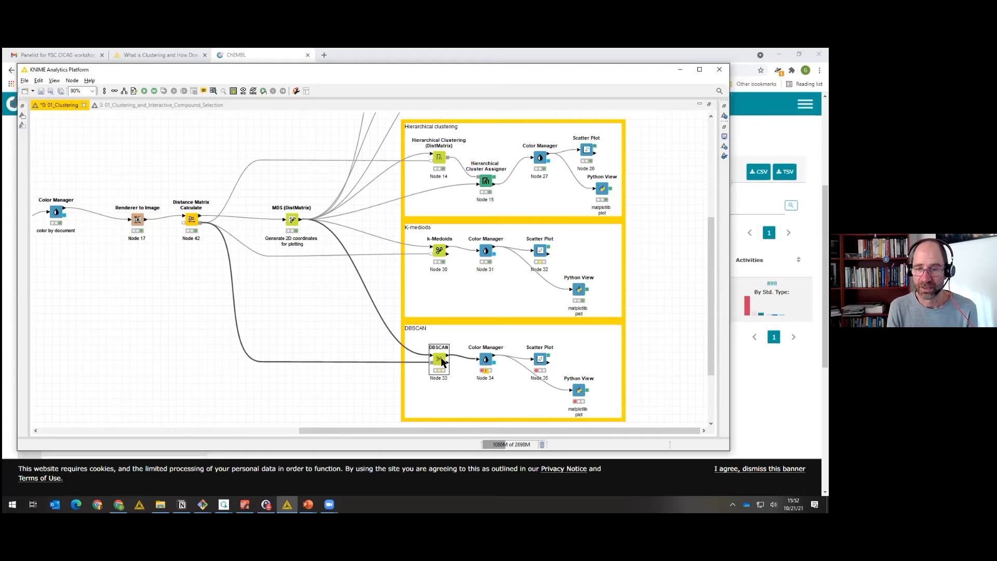
double_click(439, 259)
left_click(388, 245)
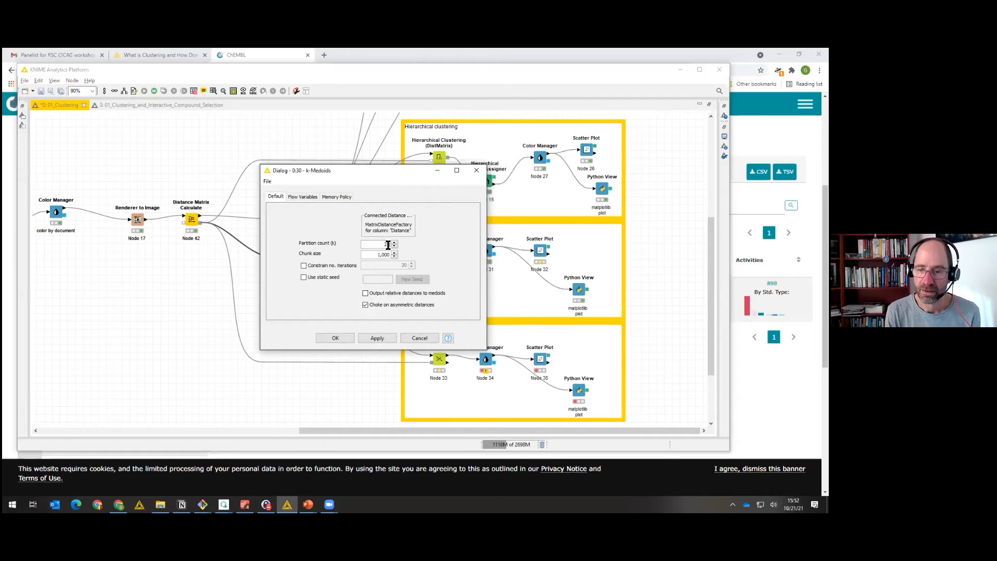
left_click(335, 338)
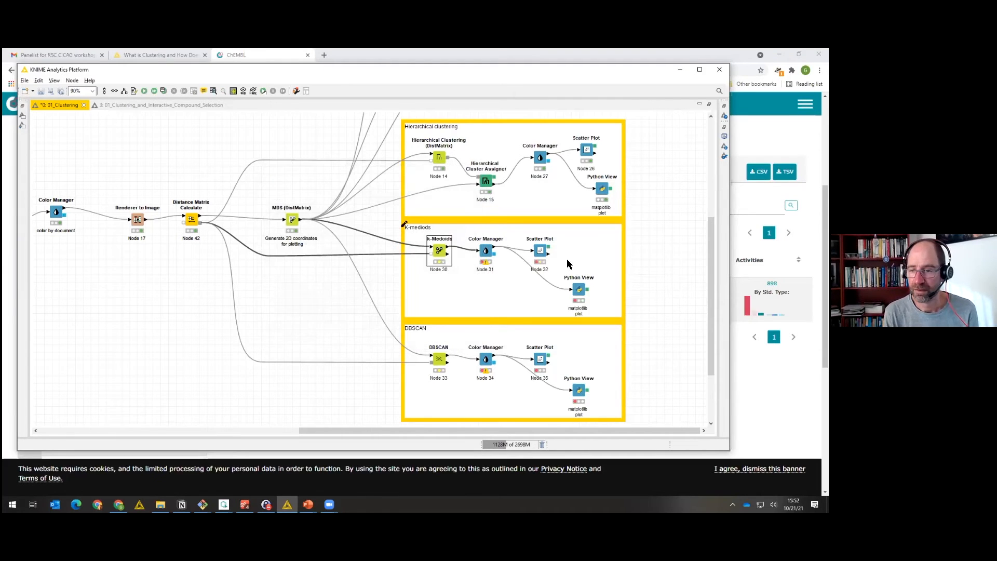
Execute the Scatter Plot in the K-mediods section and open its view, zooming in on the points before closing it.
left_click(576, 299)
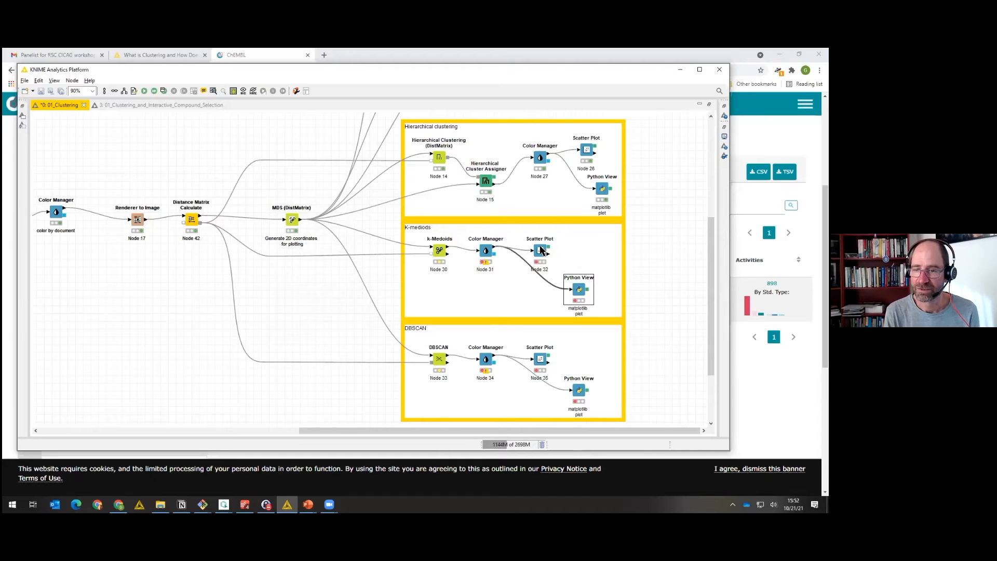
left_click(541, 251)
left_click(163, 91)
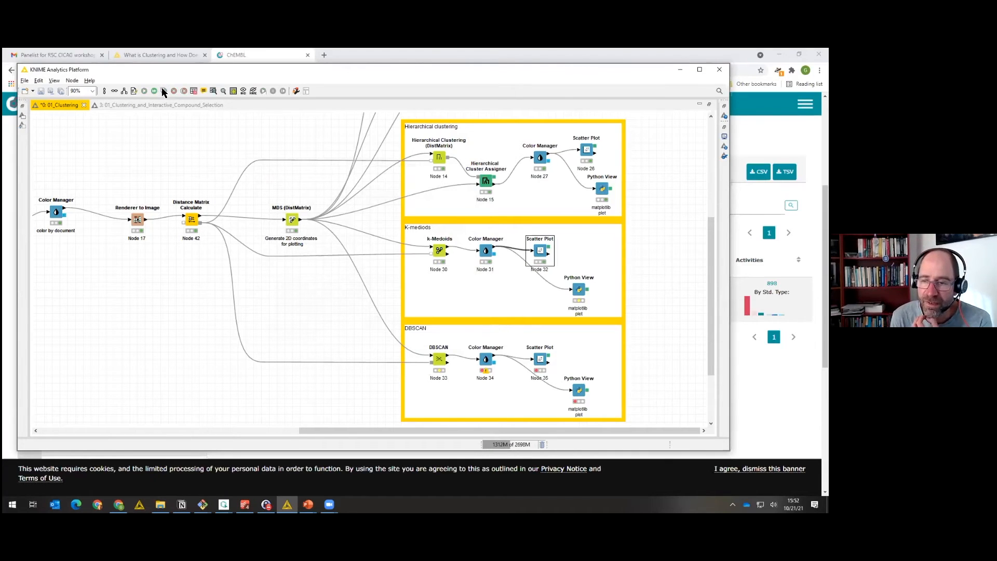
left_click(162, 91)
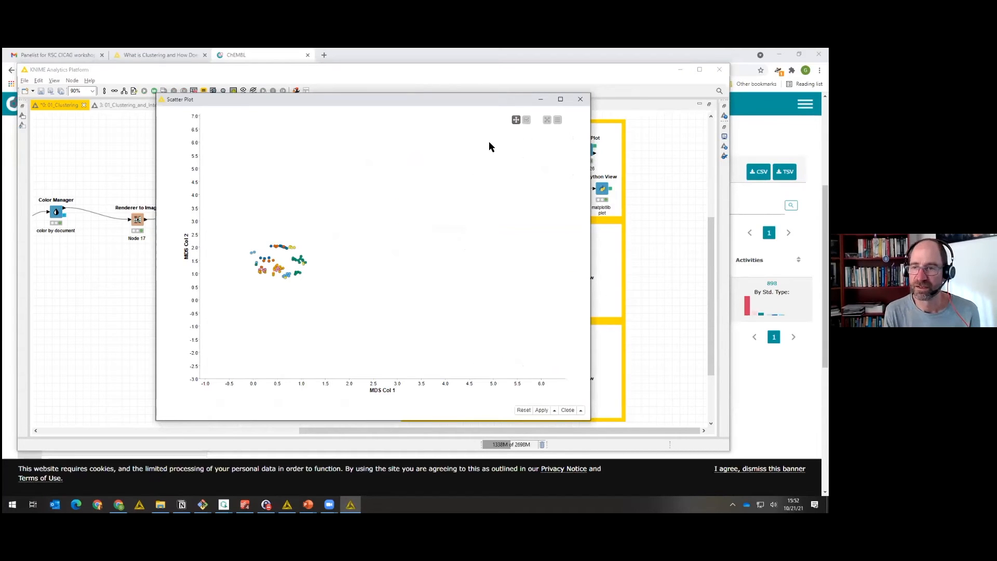
scroll(254, 256, "up", 5)
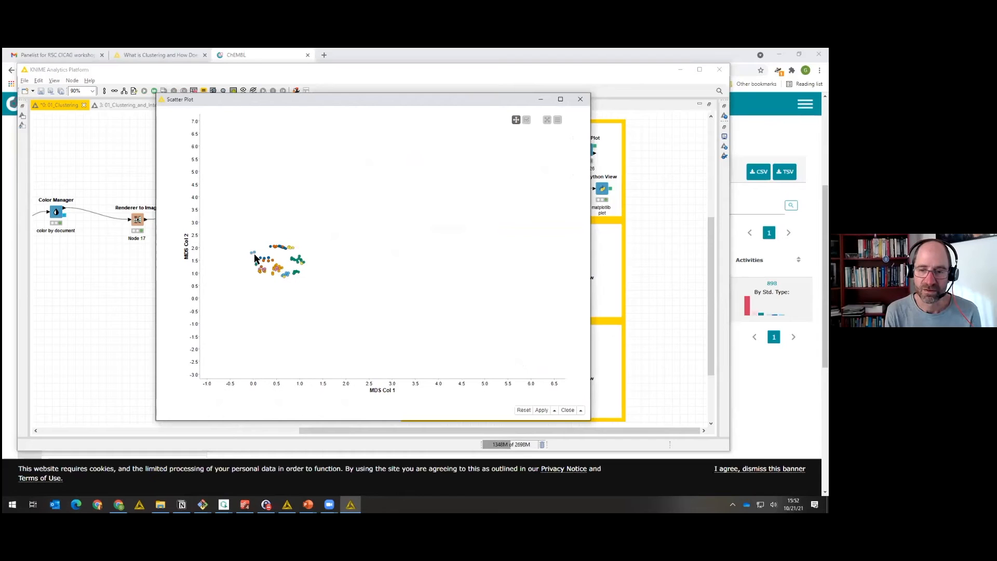
scroll(254, 253, "up", 2)
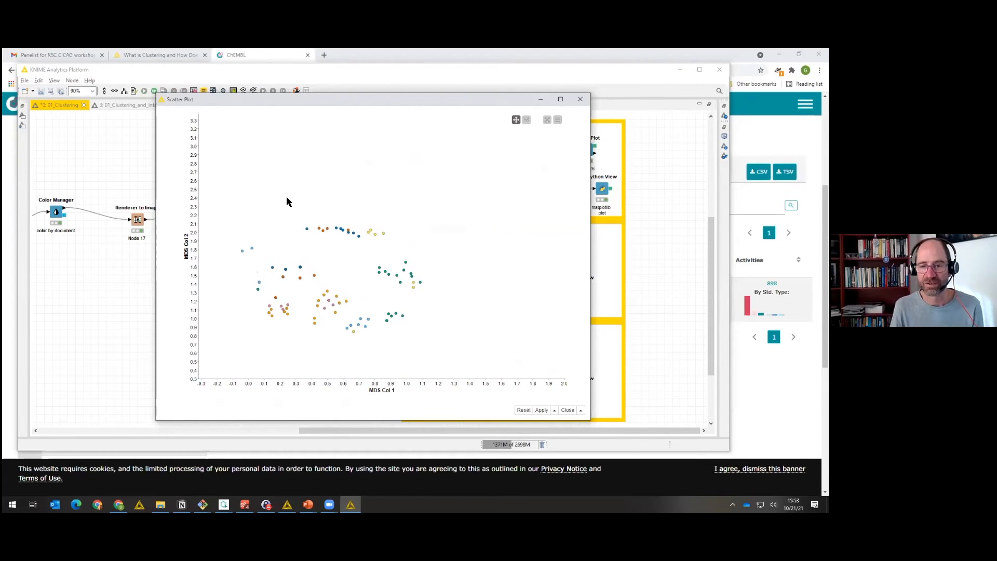
left_click(582, 99)
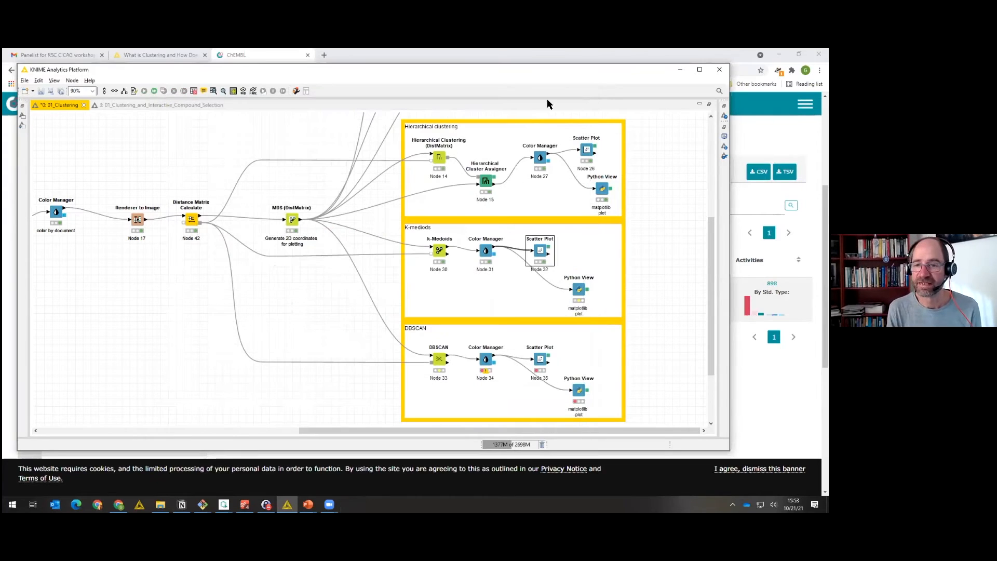
Open the Hierarchical Cluster Assigner's dendrogram view and raise the threshold line to about 0.830.
left_click(438, 166)
left_click(485, 180)
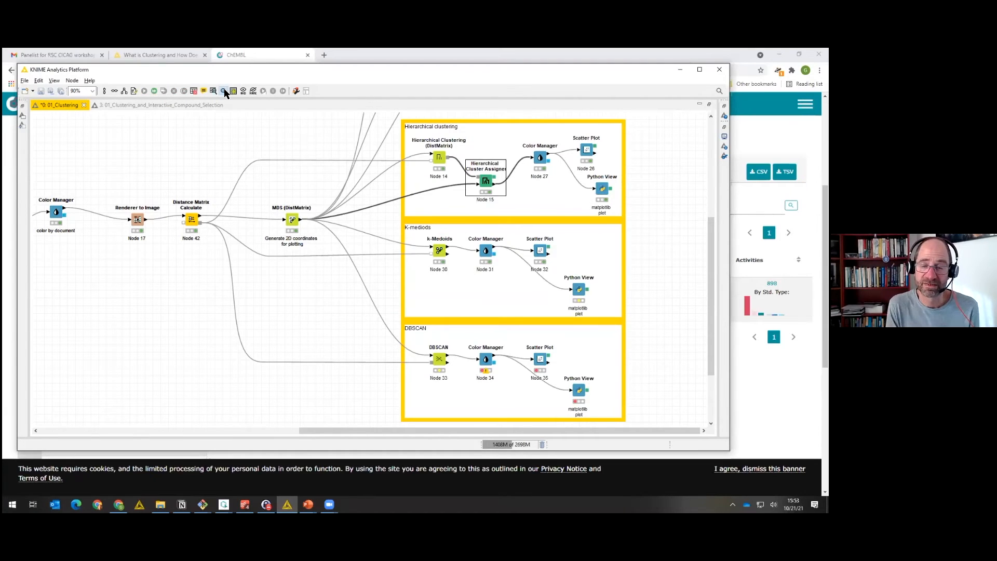
left_click(224, 91)
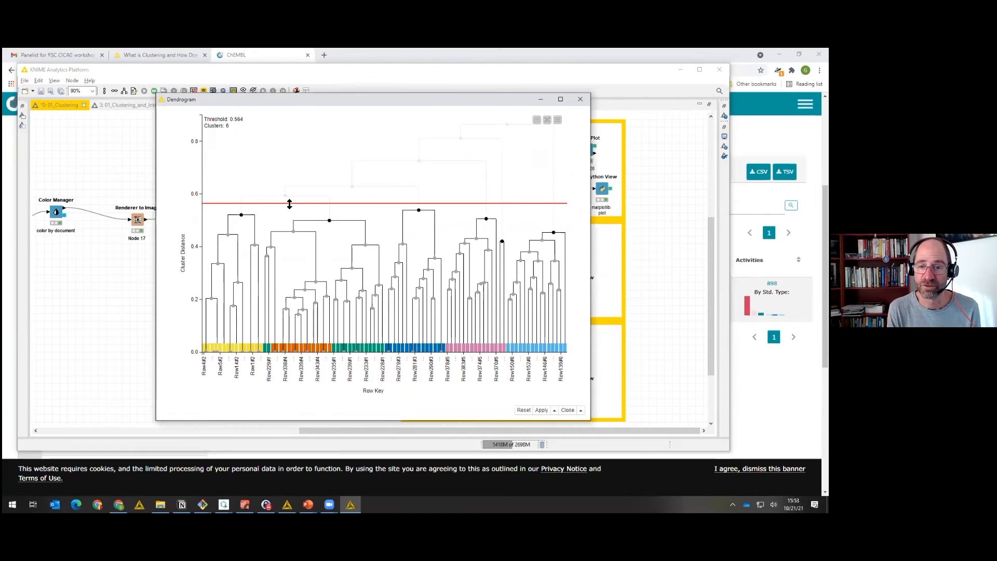
left_click_drag(290, 205, 286, 134)
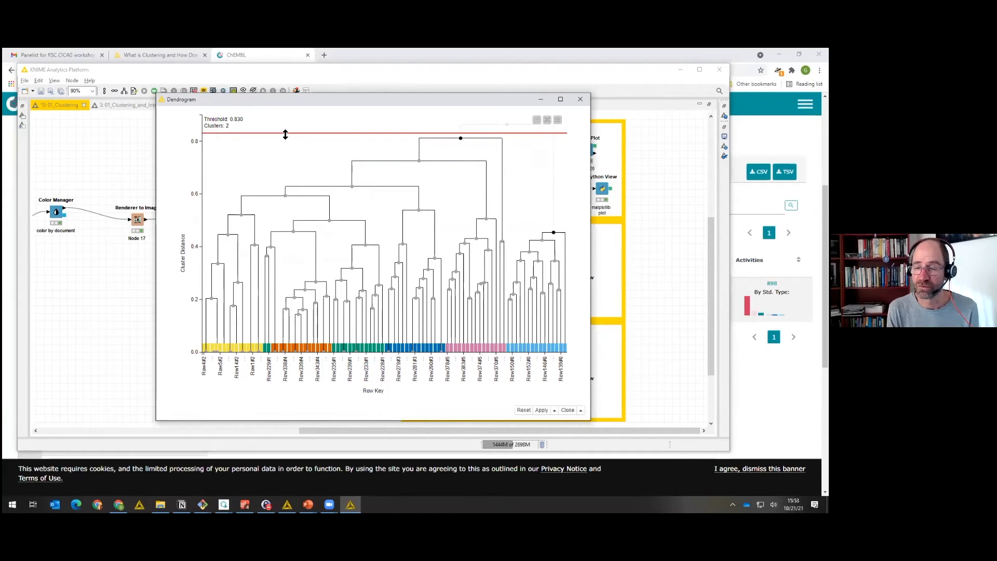
Move the dendrogram threshold to about 0.399, 0.434, 0.820 and finally 0.560 to compare cluster splits, and close the view.
left_click_drag(285, 135, 292, 247)
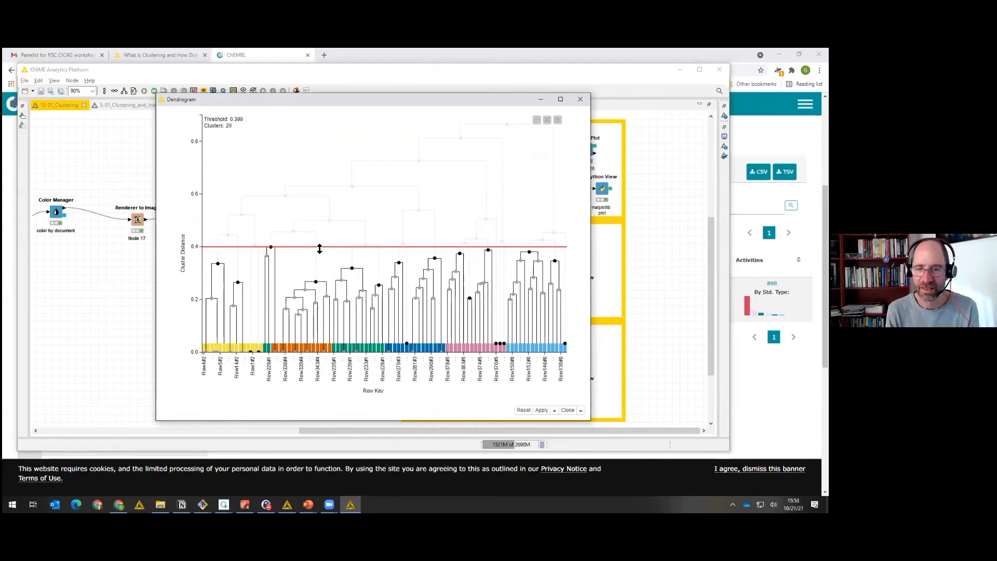
left_click_drag(319, 249, 318, 239)
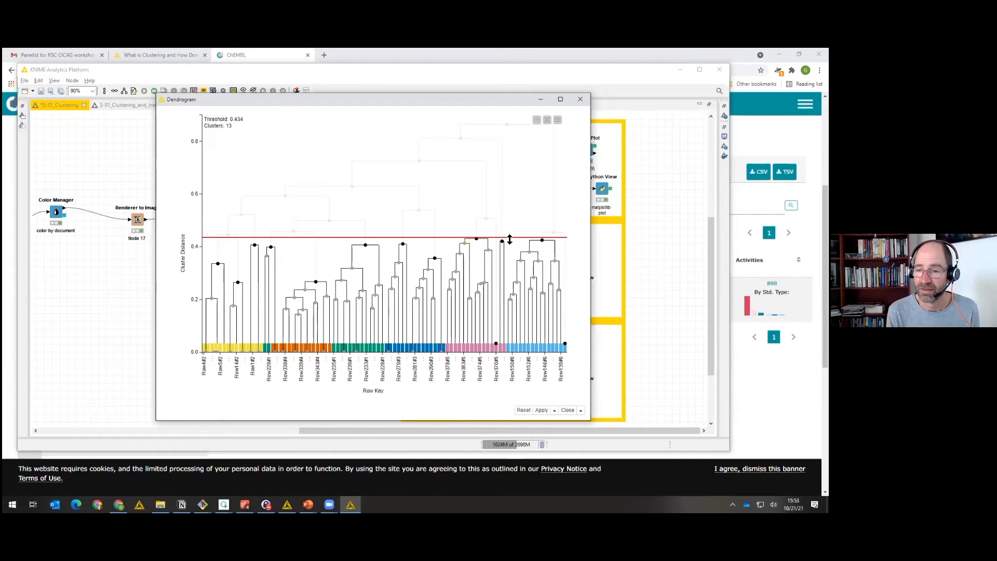
left_click_drag(510, 240, 506, 137)
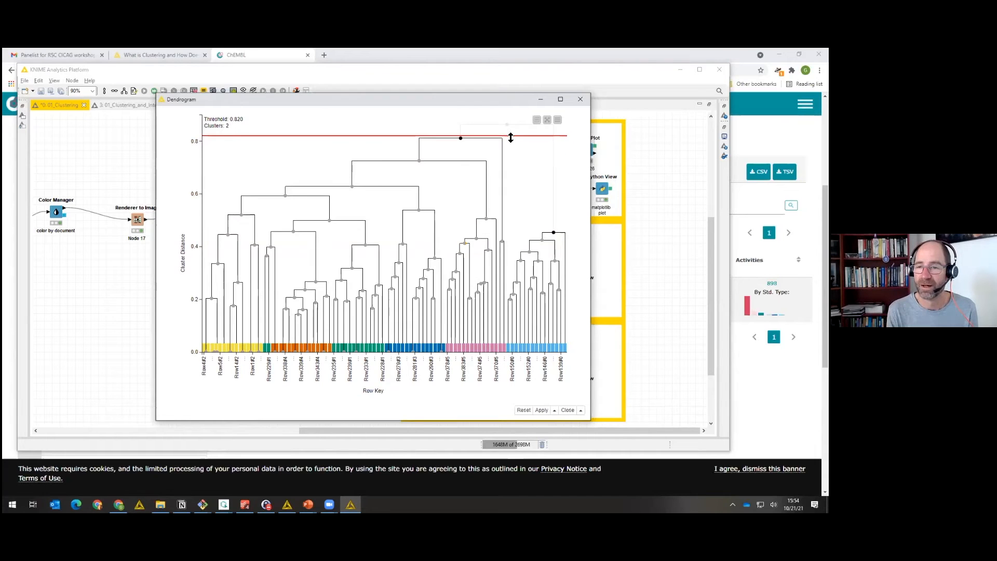
left_click_drag(512, 138, 514, 205)
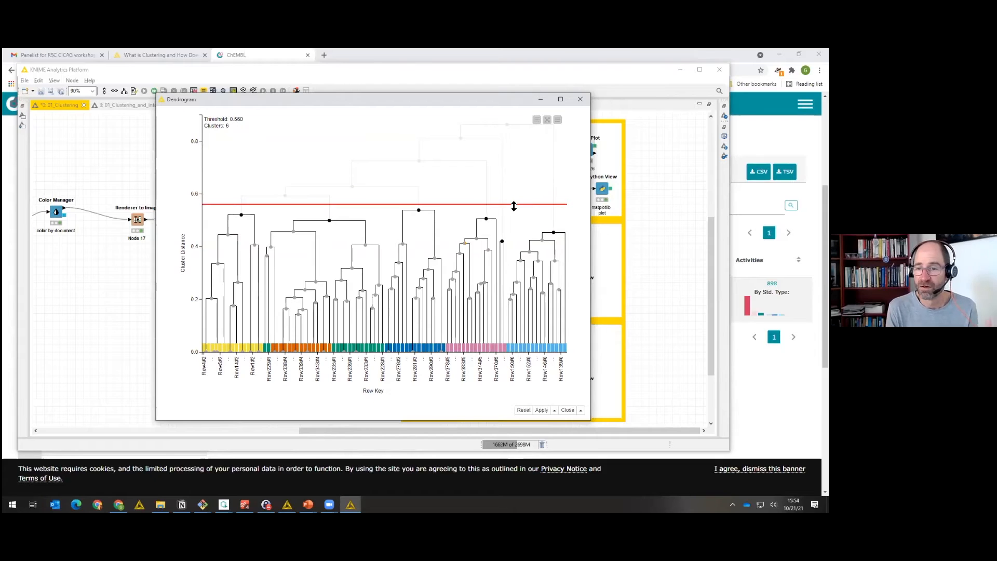
left_click(581, 100)
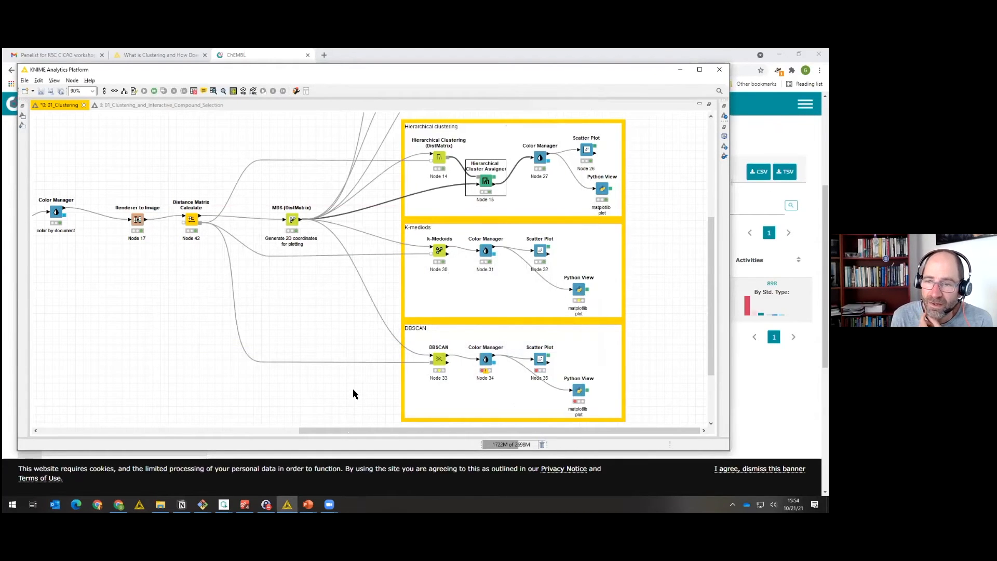
Review the DBSCAN node's epsilon and minimum points settings and accept them.
scroll(353, 394, "down", 4)
scroll(353, 394, "up", 3)
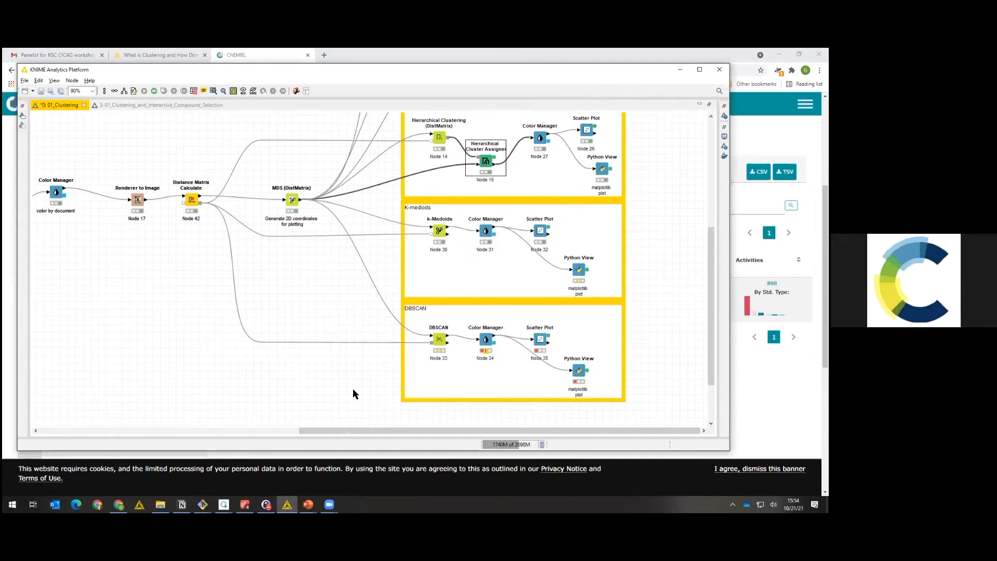
double_click(437, 341)
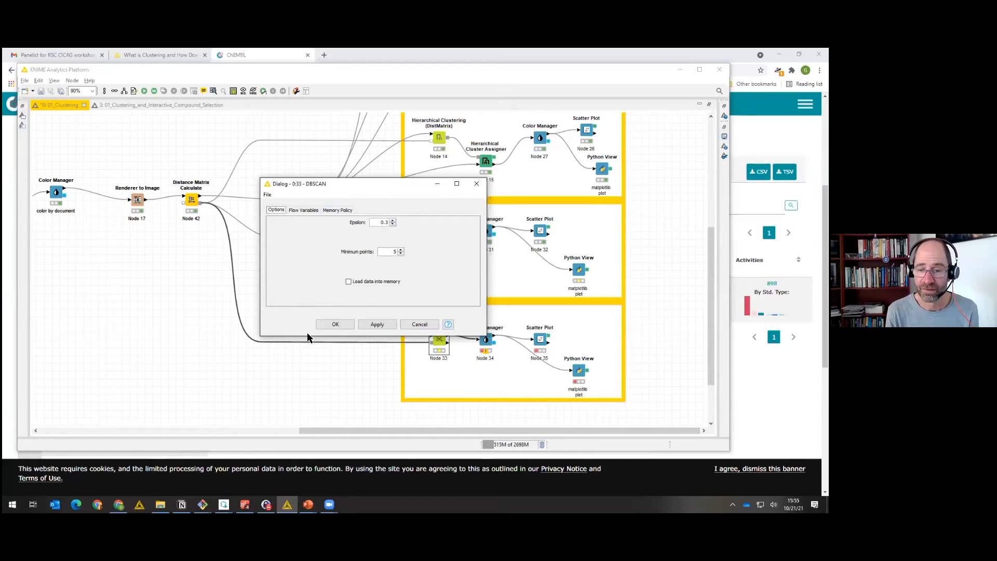
left_click(333, 323)
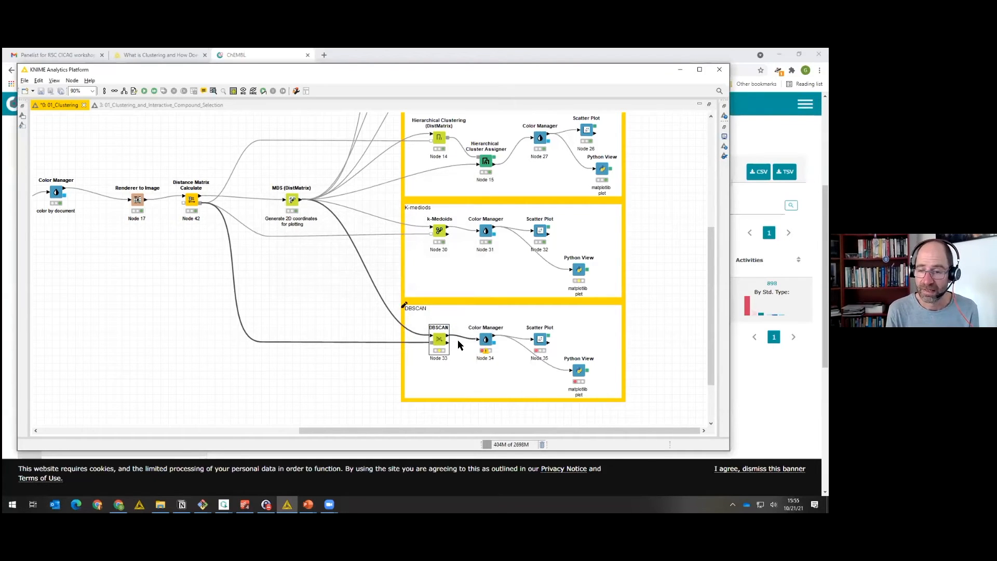
Execute the Scatter Plot in the DBSCAN section and open its view, zooming in on the points before closing it.
left_click(538, 337)
left_click(163, 91)
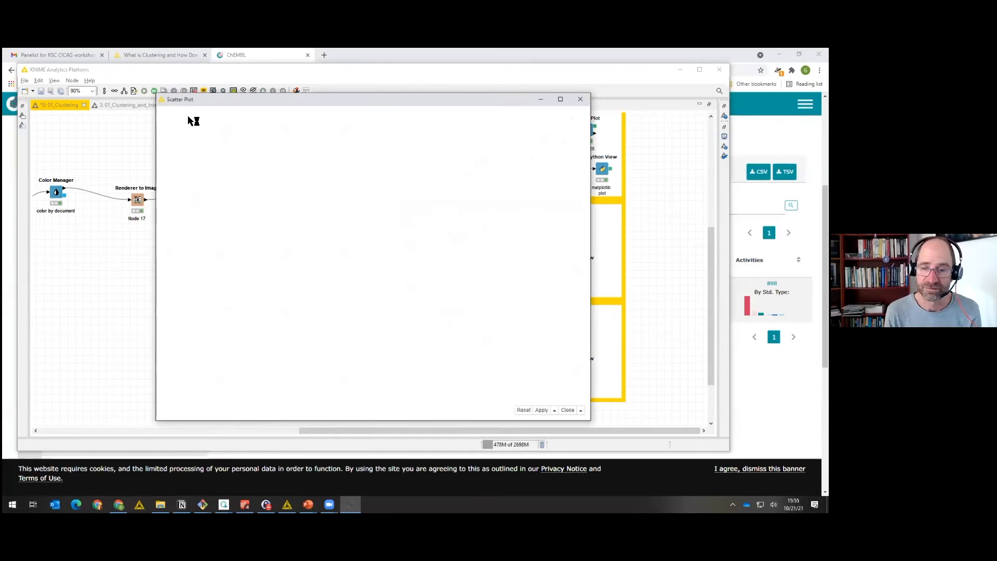
scroll(275, 270, "up", 5)
scroll(274, 271, "up", 2)
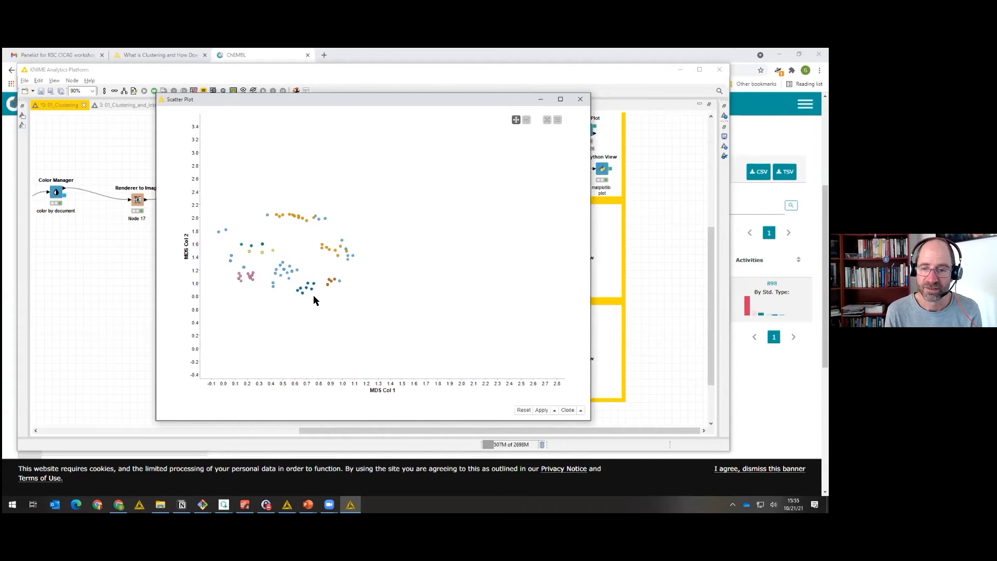
left_click(579, 99)
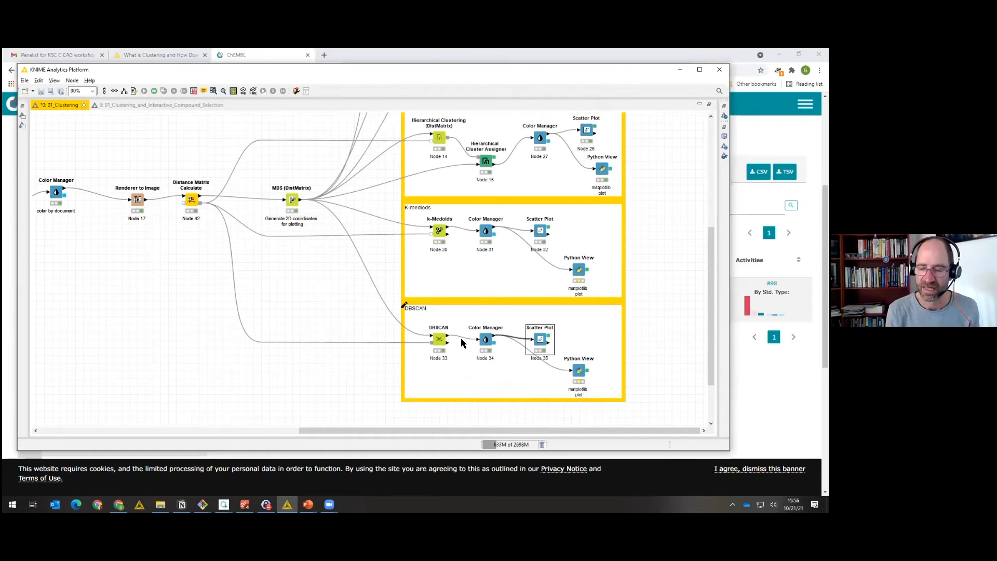
mouse_move(447, 340)
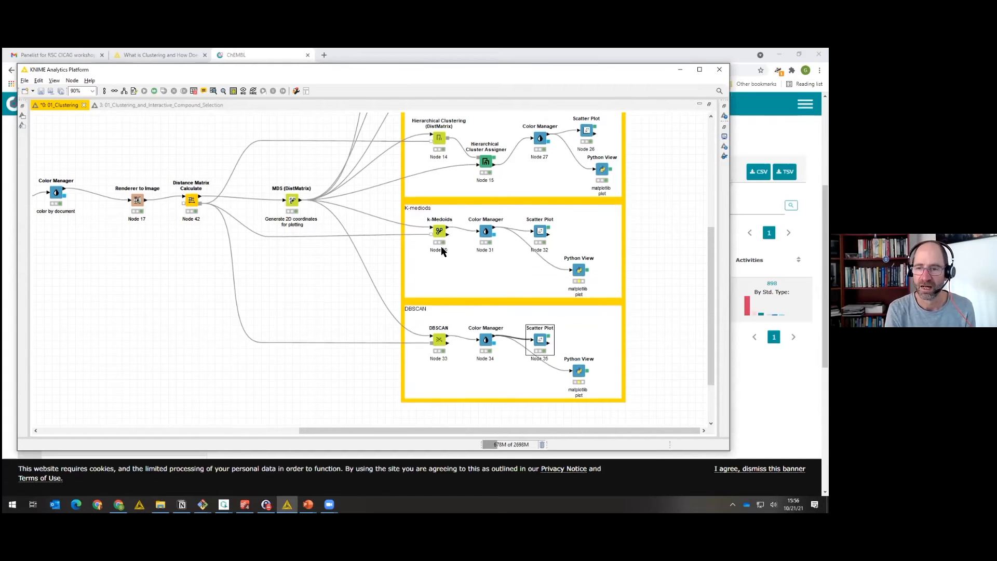
scroll(441, 249, "up", 3)
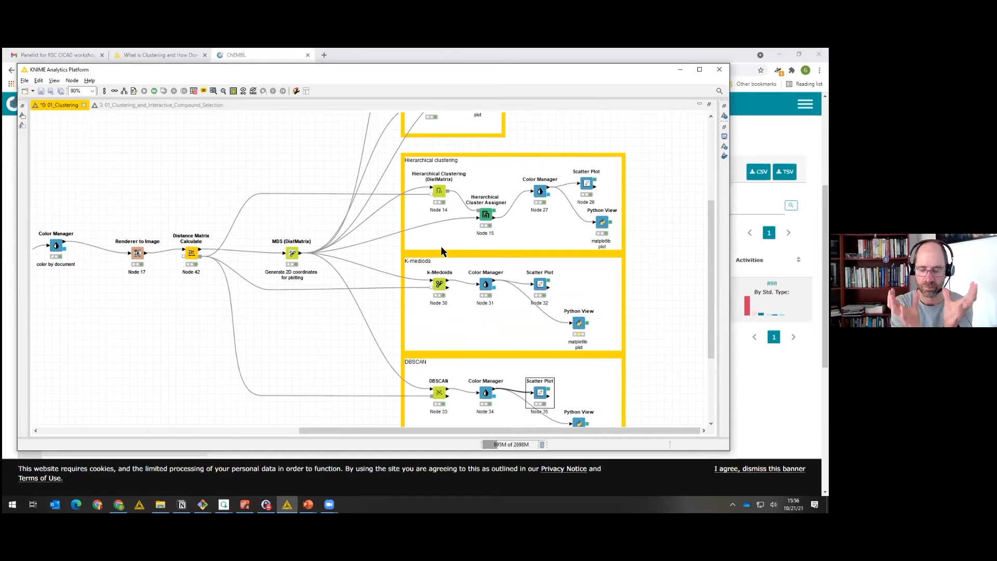
scroll(442, 251, "down", 5)
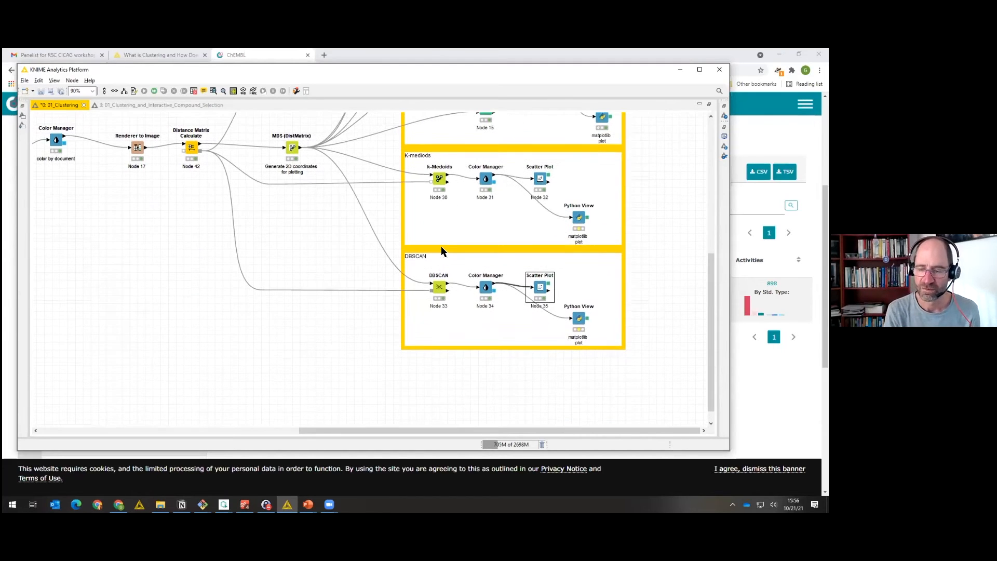
scroll(442, 252, "up", 5)
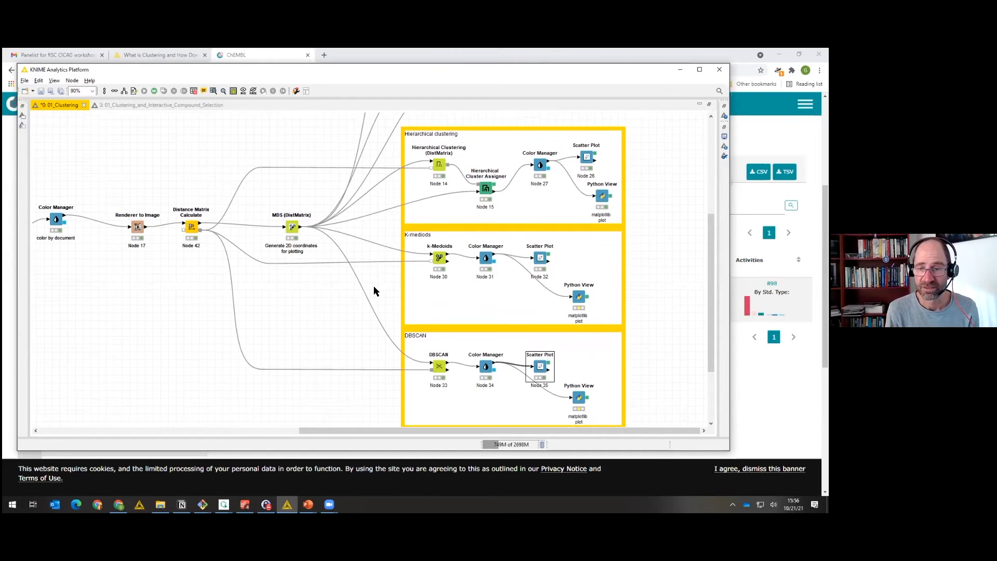
left_click(487, 189)
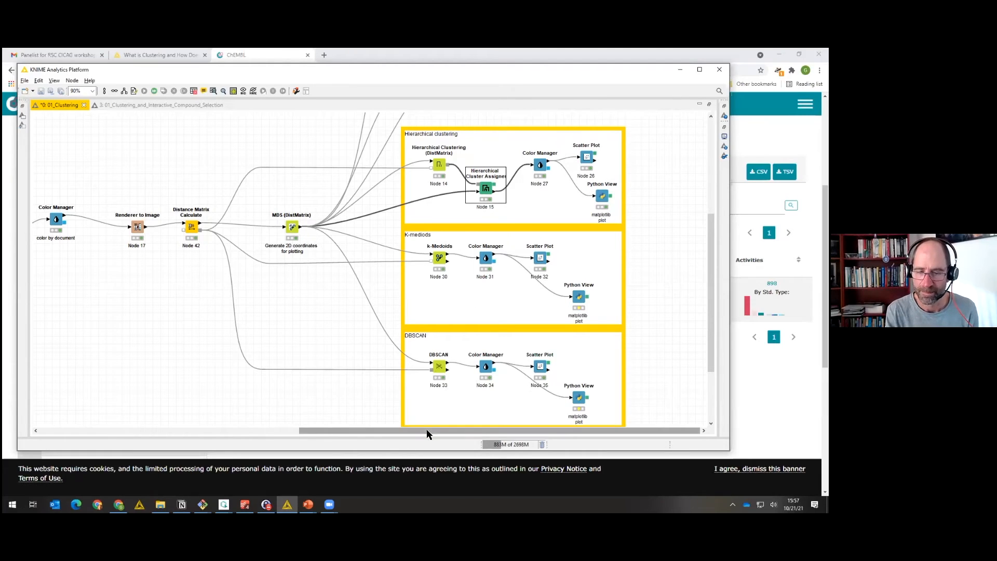
Examine the workflow from the file readers and compound filtering through the distance matrix and MDS nodes to the clustering sections.
left_click_drag(426, 430, 151, 454)
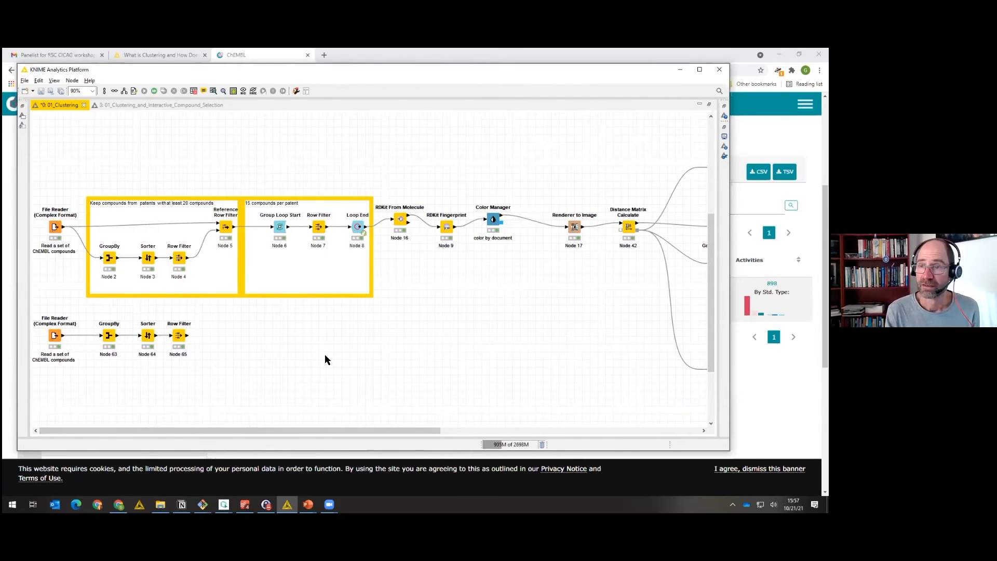
scroll(325, 355, "down", 3)
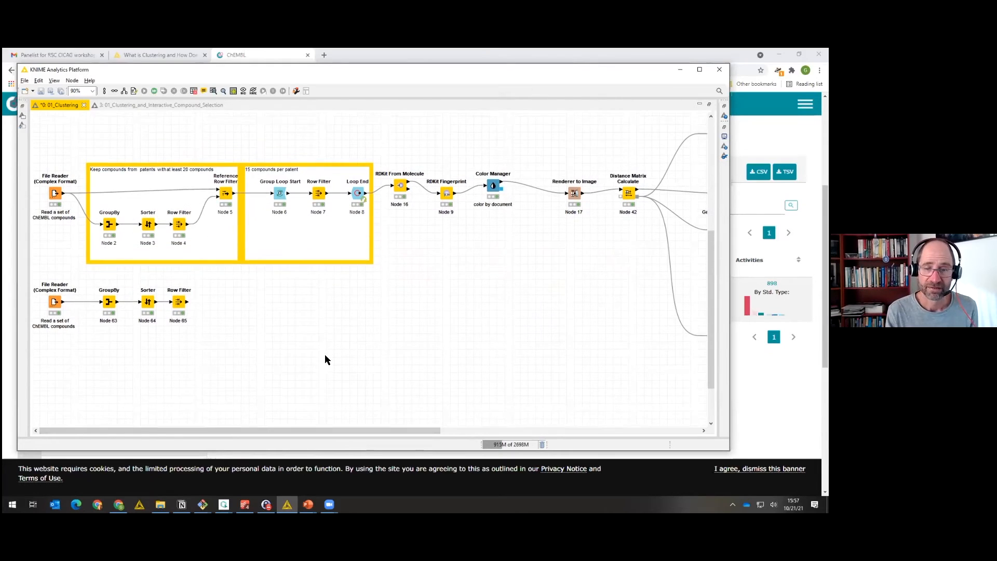
scroll(325, 358, "up", 2)
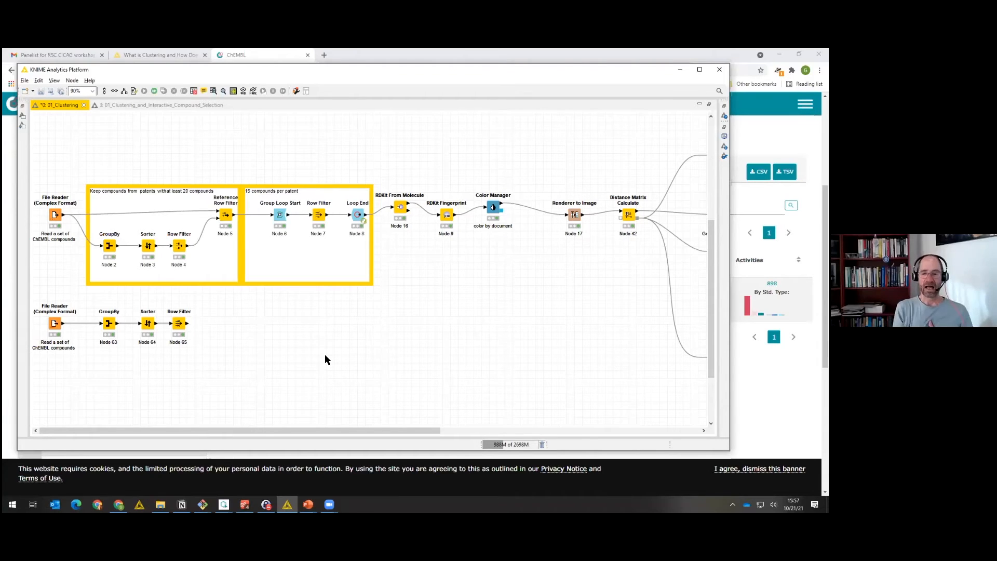
scroll(326, 354, "right", 4)
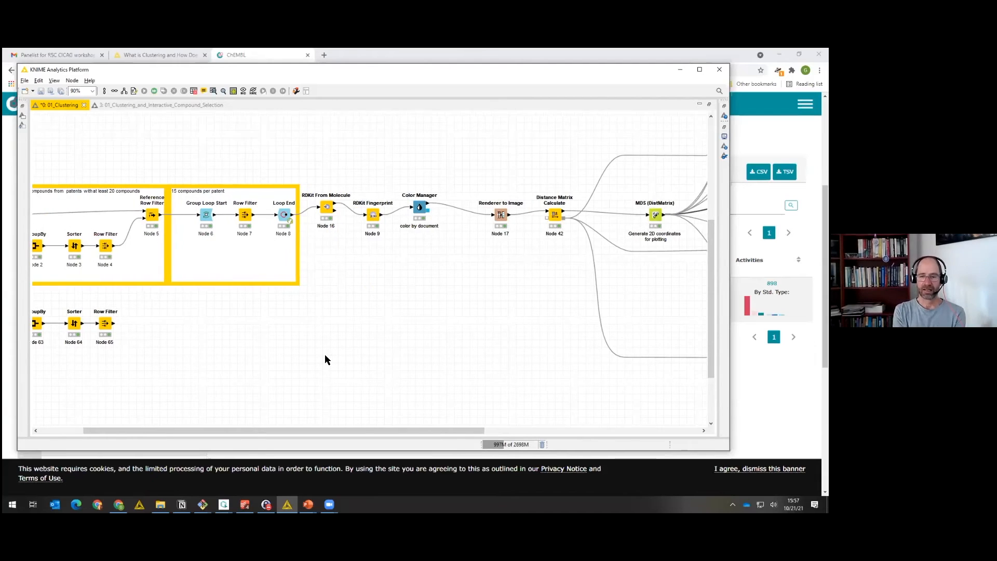
scroll(325, 354, "left", 4)
scroll(326, 354, "right", 5)
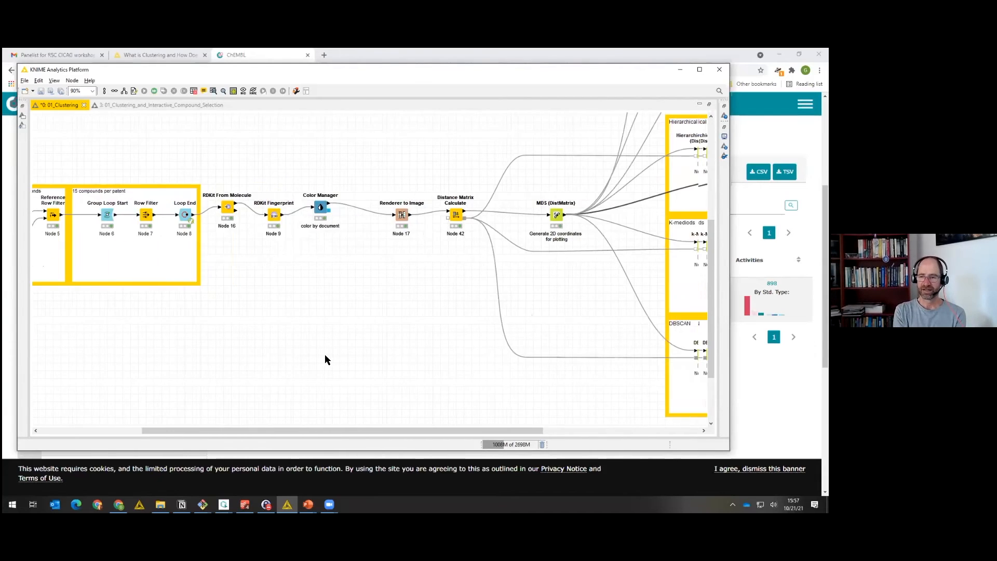
scroll(325, 354, "left", 2)
scroll(325, 354, "left", 5)
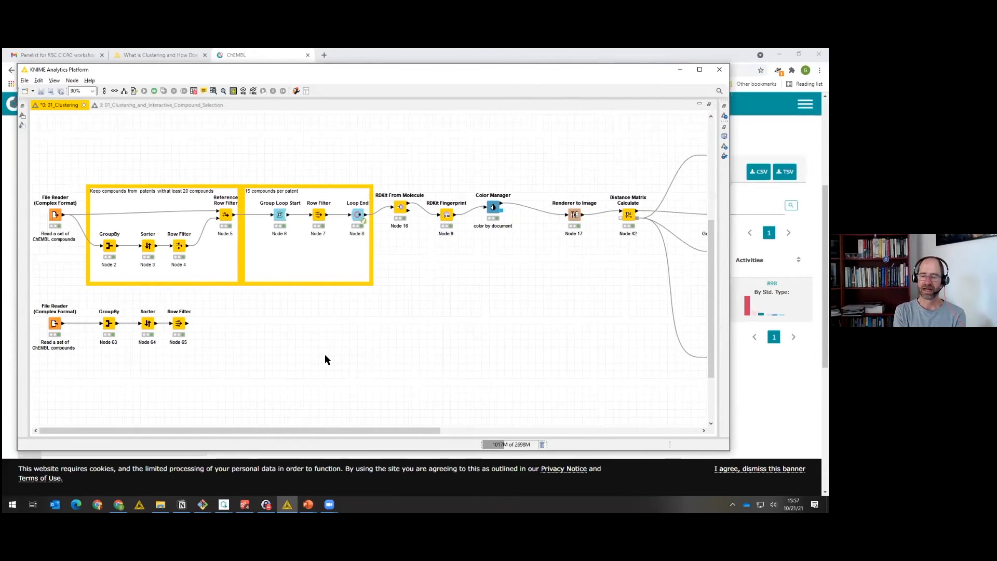
scroll(325, 356, "down", 1)
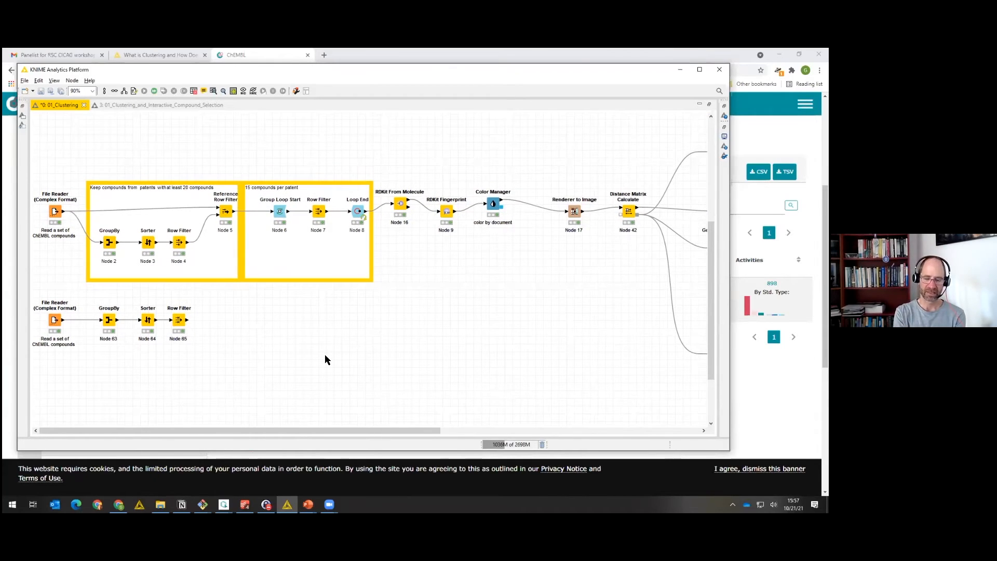
scroll(325, 354, "right", 3)
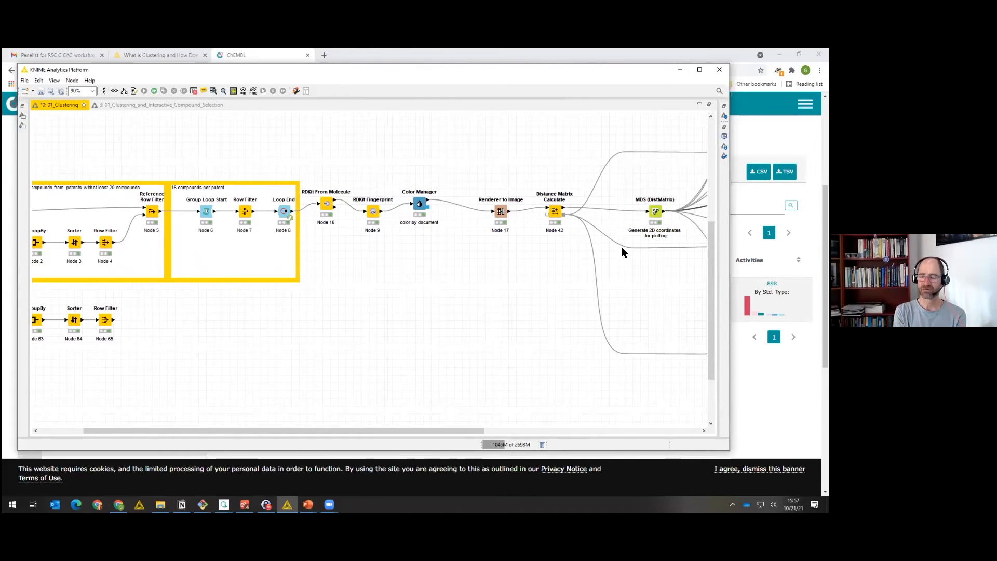
left_click(652, 215)
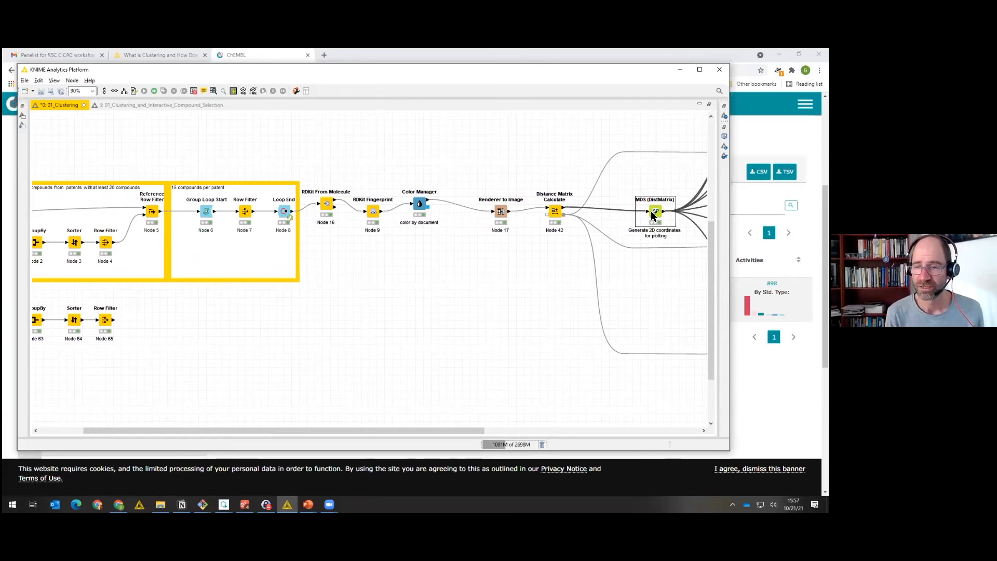
scroll(653, 216, "right", 6)
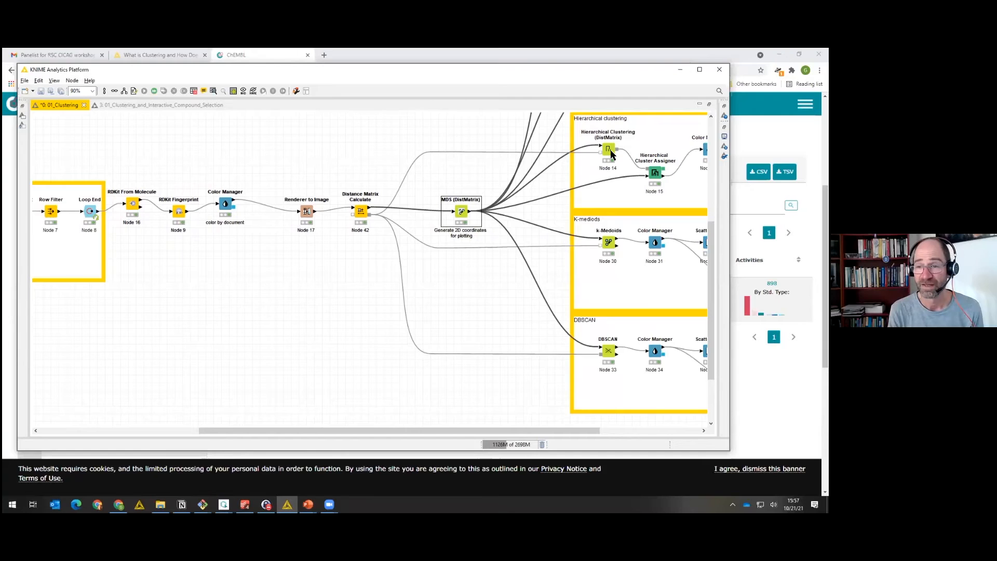
Reopen the Hierarchical Cluster Assigner's dendrogram view, inspect its lower branches up close and across the rows, and close it.
left_click(653, 178)
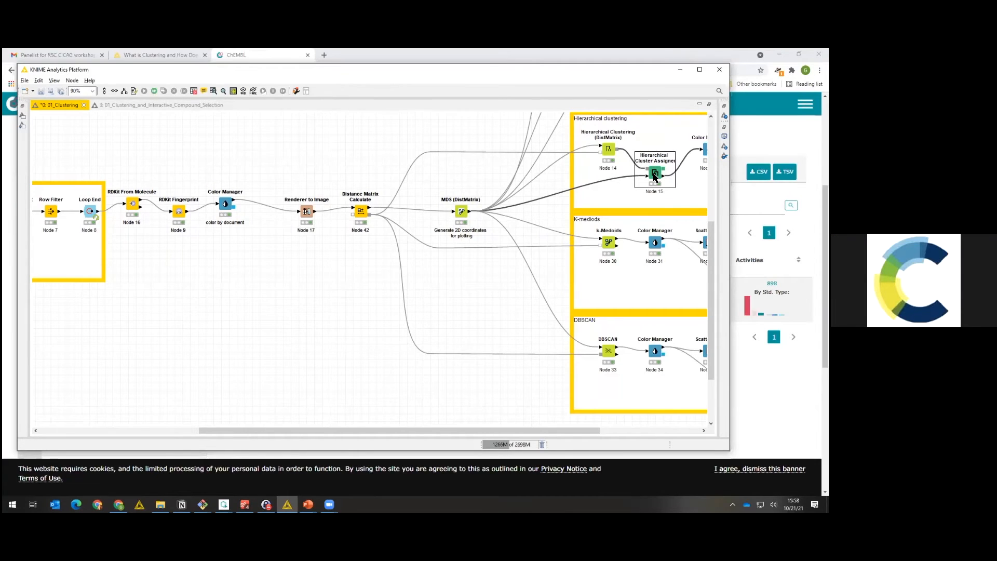
double_click(655, 175)
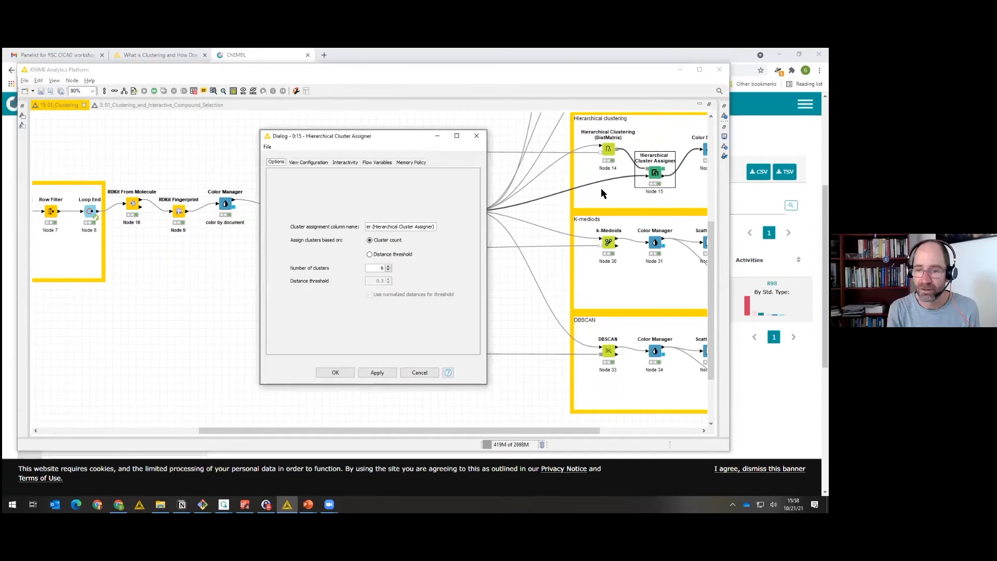
left_click(476, 135)
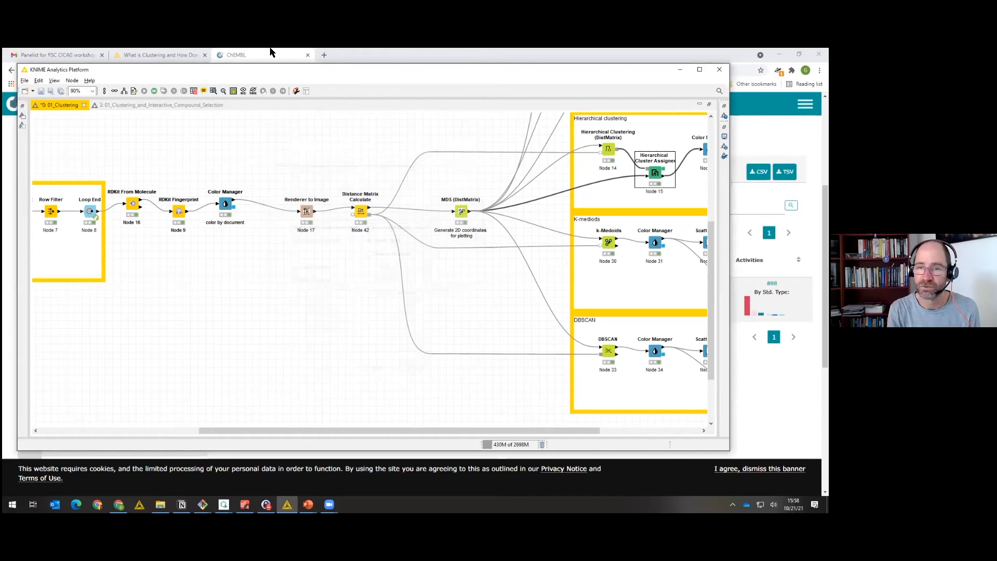
left_click(223, 92)
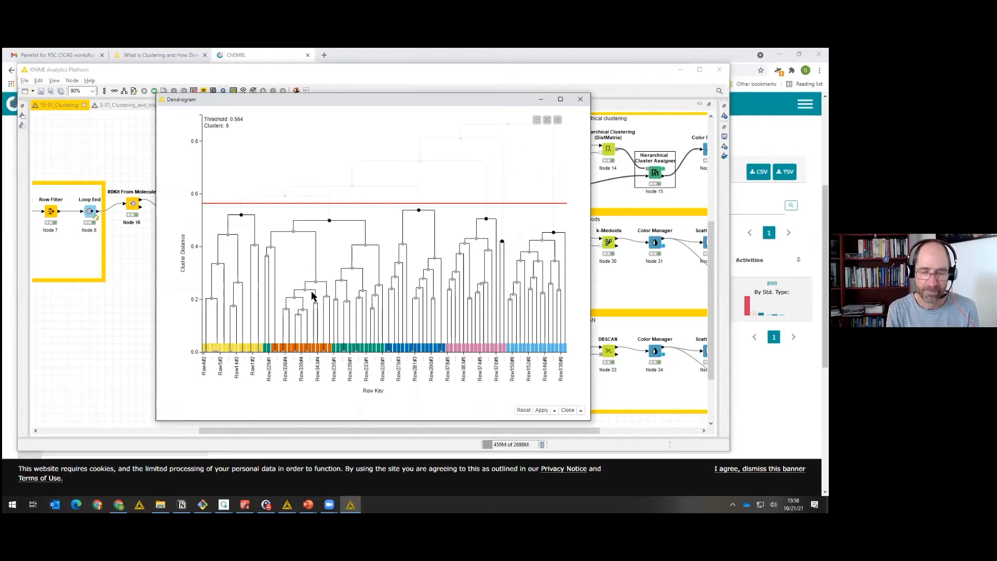
scroll(314, 297, "up", 5)
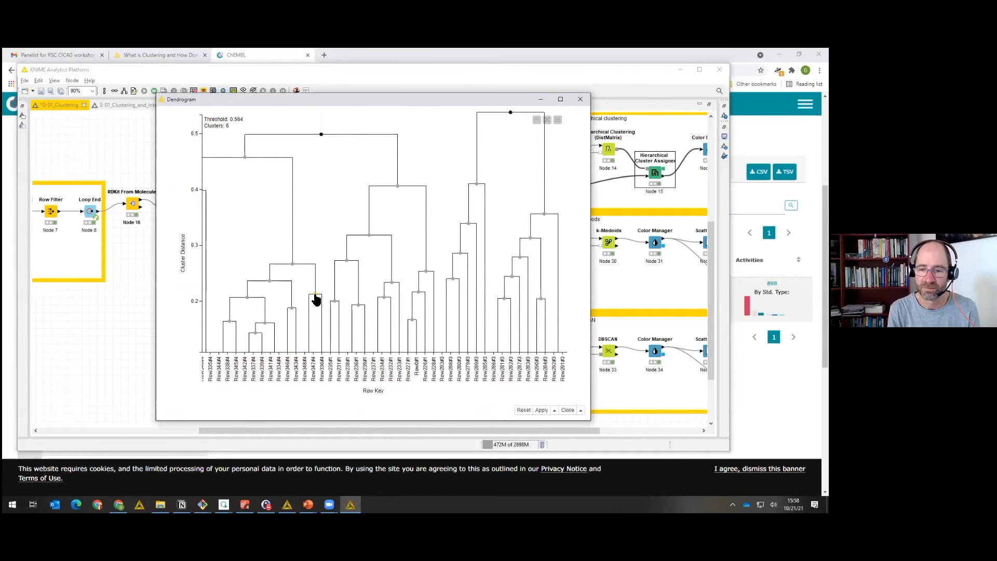
scroll(315, 298, "down", 5)
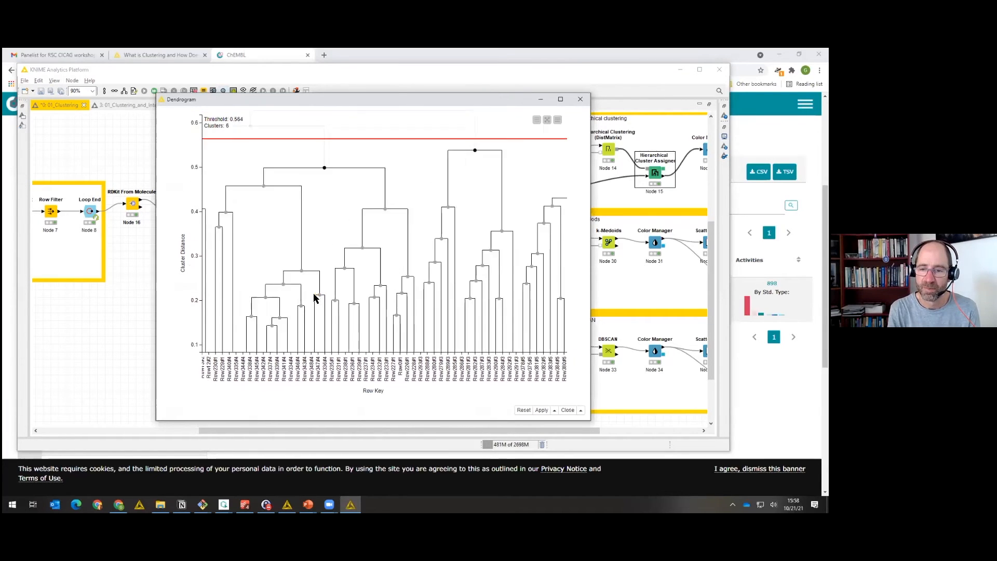
scroll(313, 293, "up", 3)
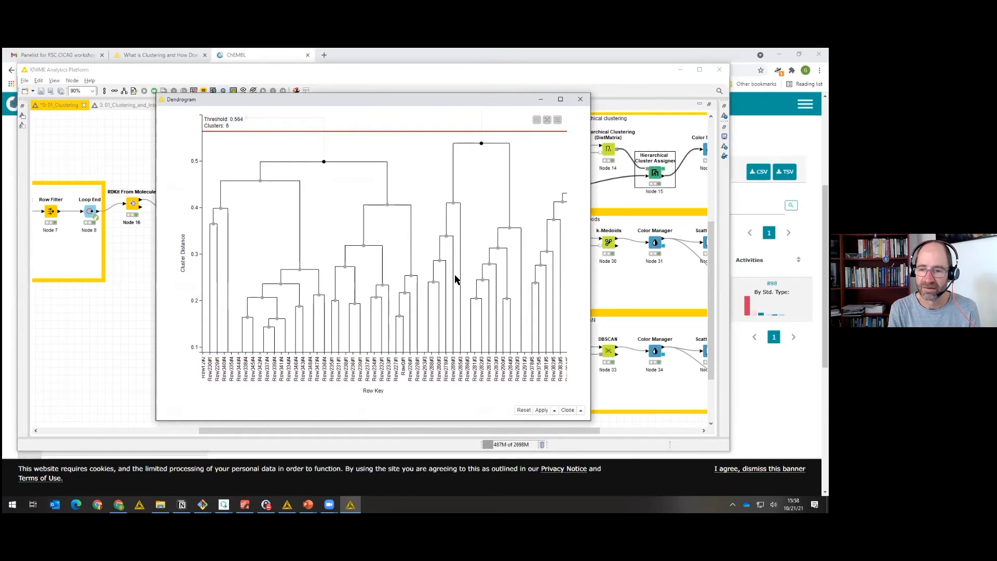
left_click_drag(334, 275, 157, 245)
left_click_drag(282, 241, 660, 228)
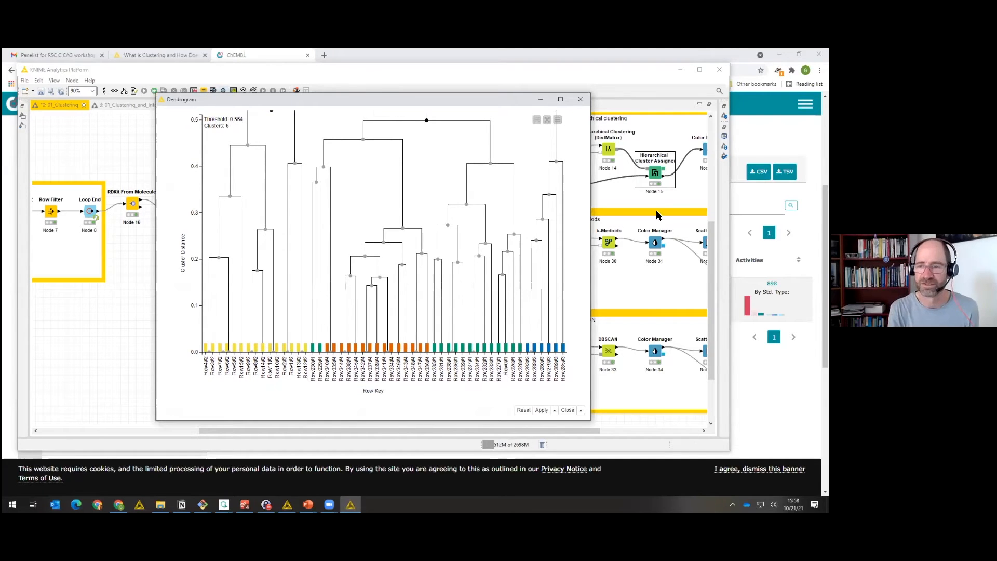
left_click(581, 99)
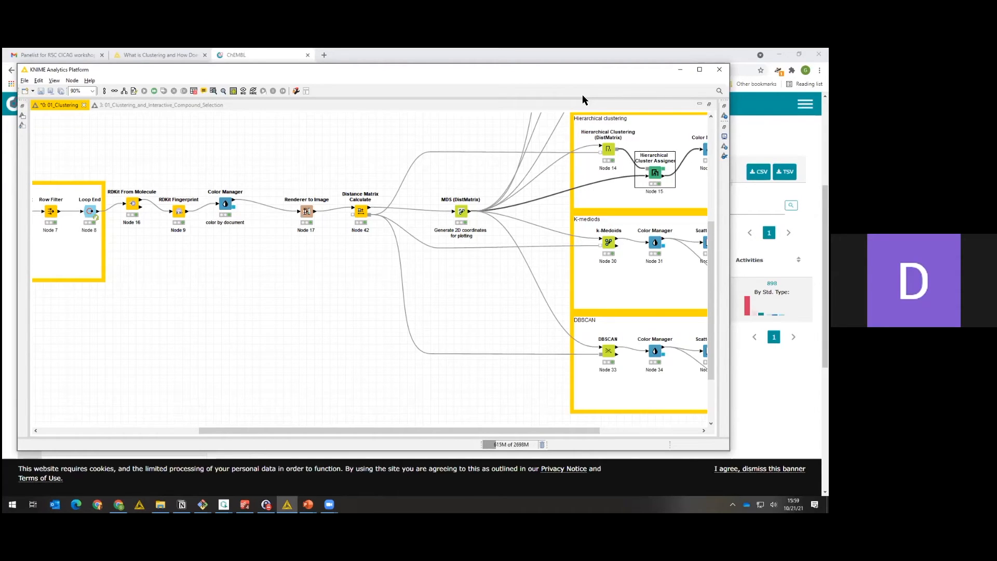
left_click_drag(466, 427, 247, 414)
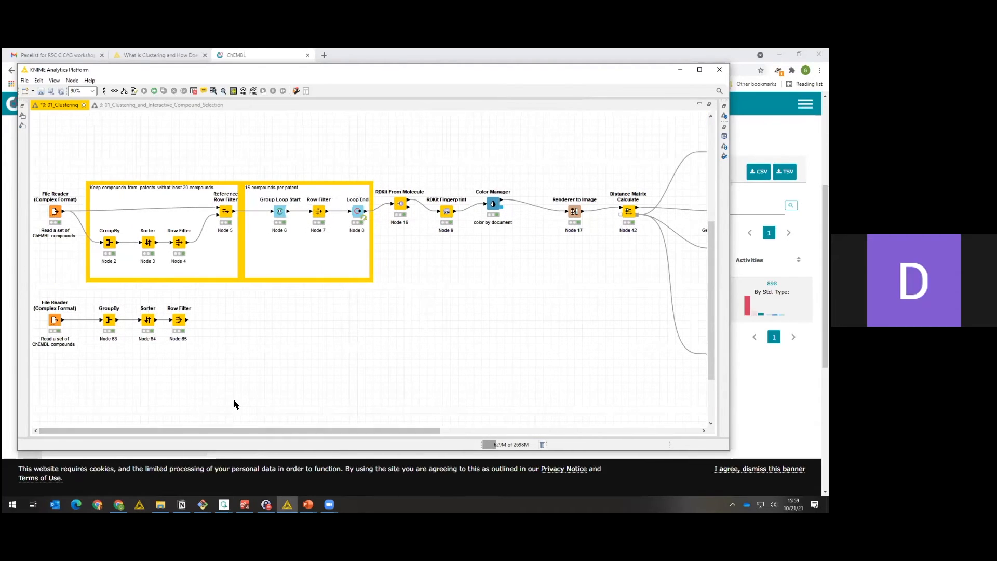
double_click(59, 214)
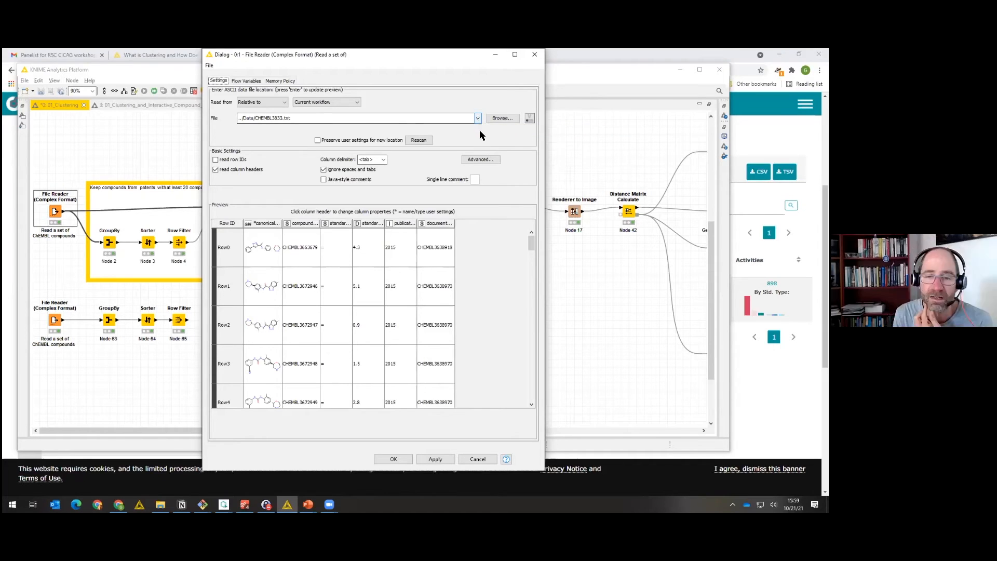
left_click(479, 119)
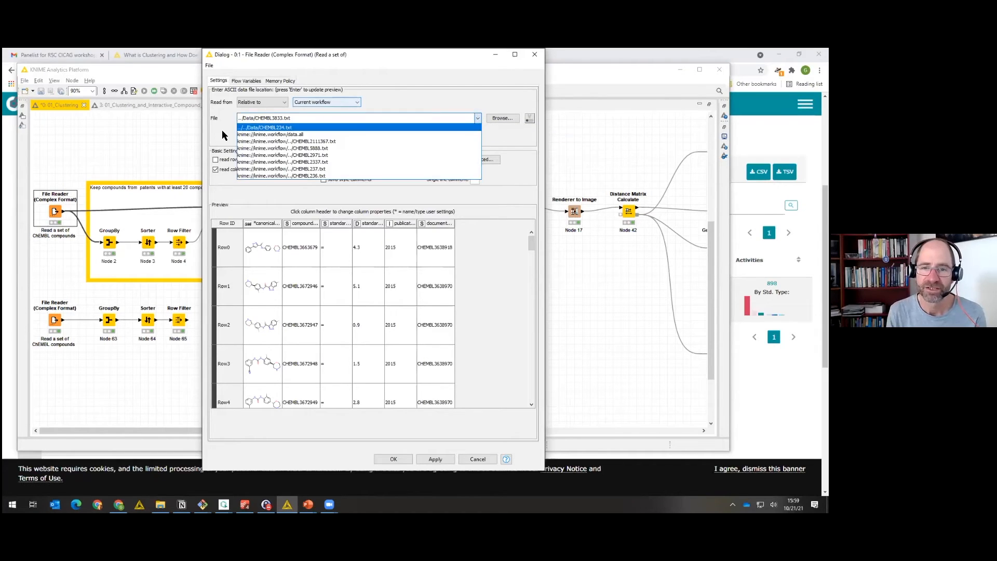
left_click(400, 99)
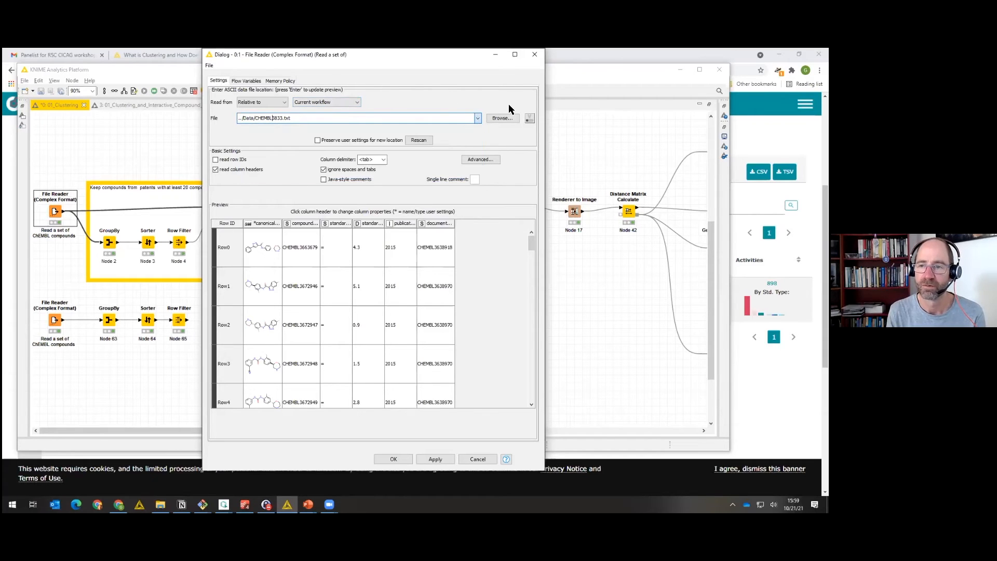
left_click(502, 118)
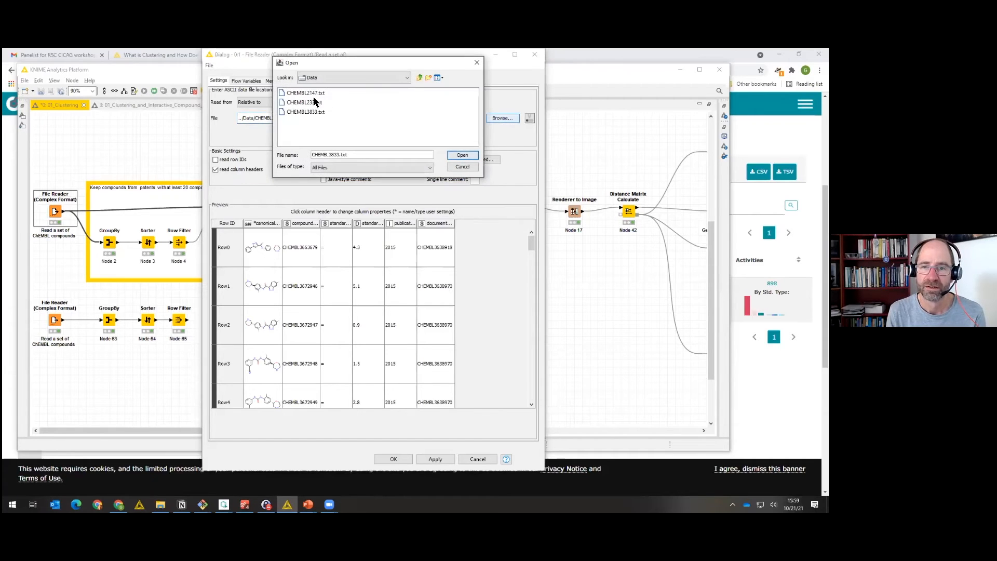
double_click(314, 93)
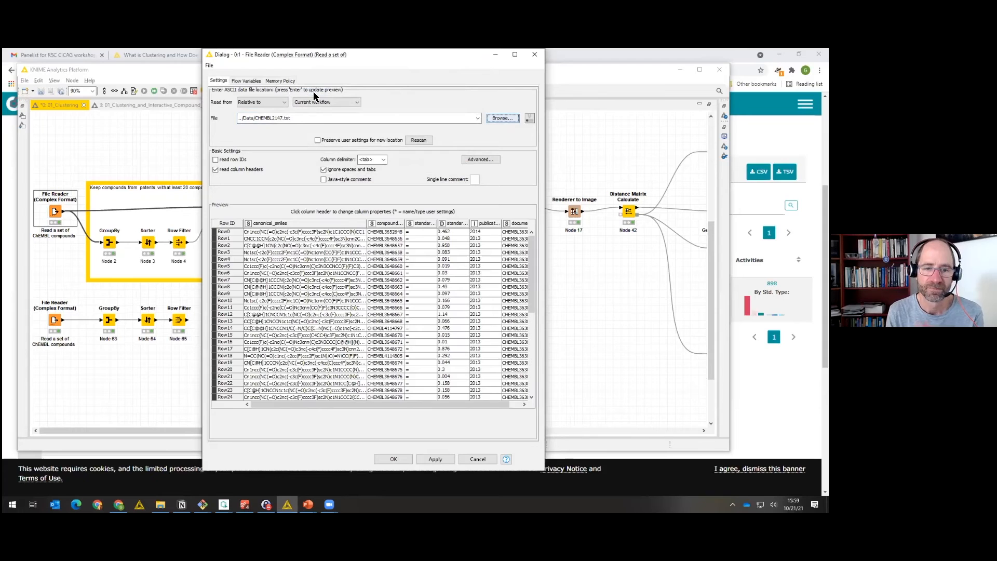
left_click(487, 458)
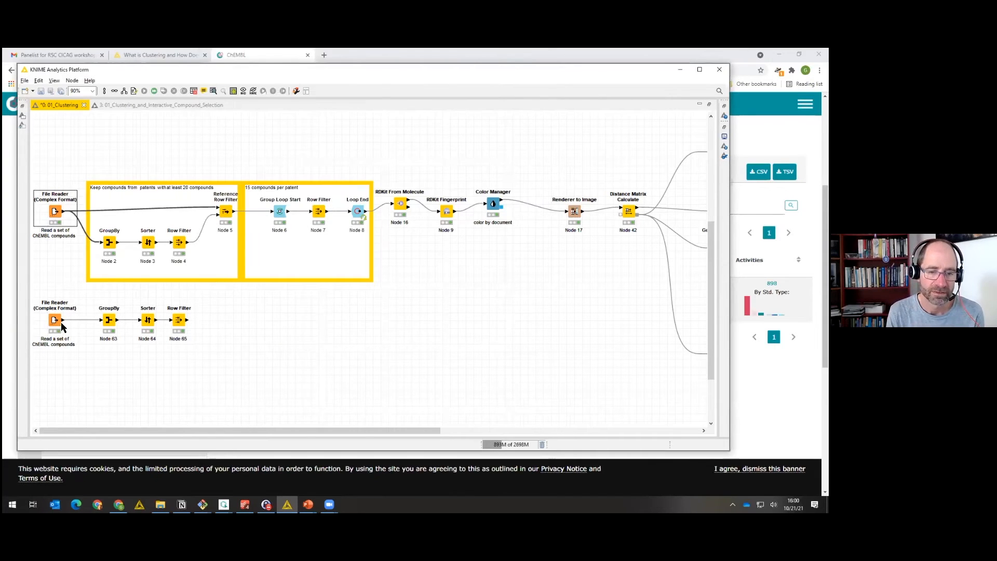
Choose CHEMBL2147.txt as the input file of the separate File Reader feeding the lower GroupBy, Sorter and Row Filter chain.
left_click(54, 325)
double_click(54, 321)
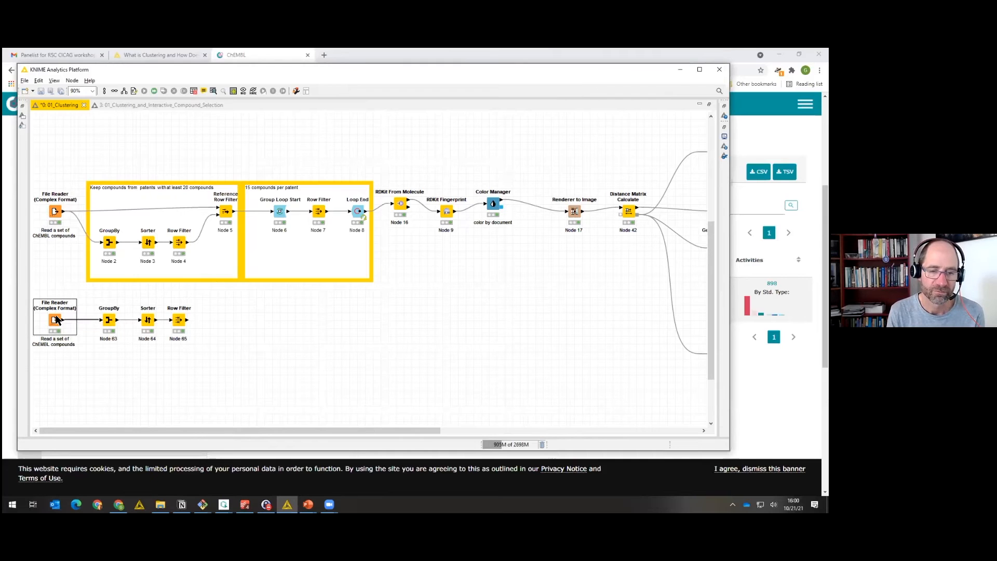
left_click(501, 120)
double_click(312, 93)
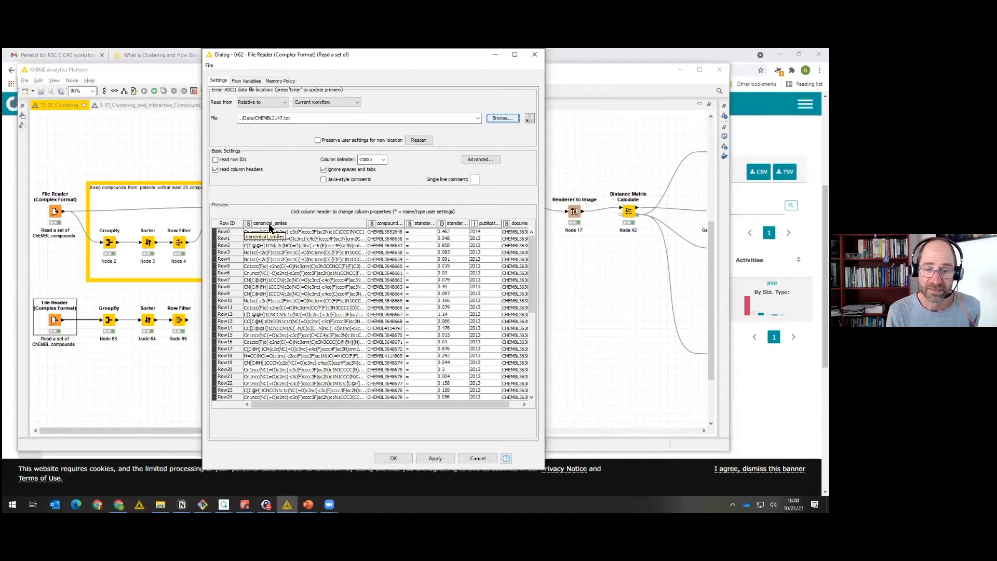
Set the canonical_smiles column's type to Smiles, check the structures in the preview, and accept the reader settings.
left_click(269, 227)
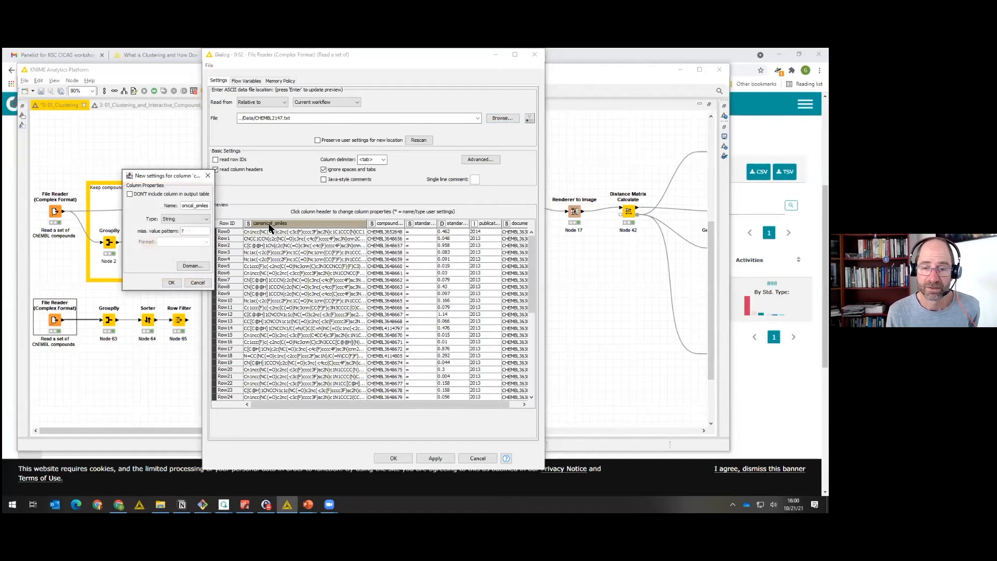
left_click(200, 218)
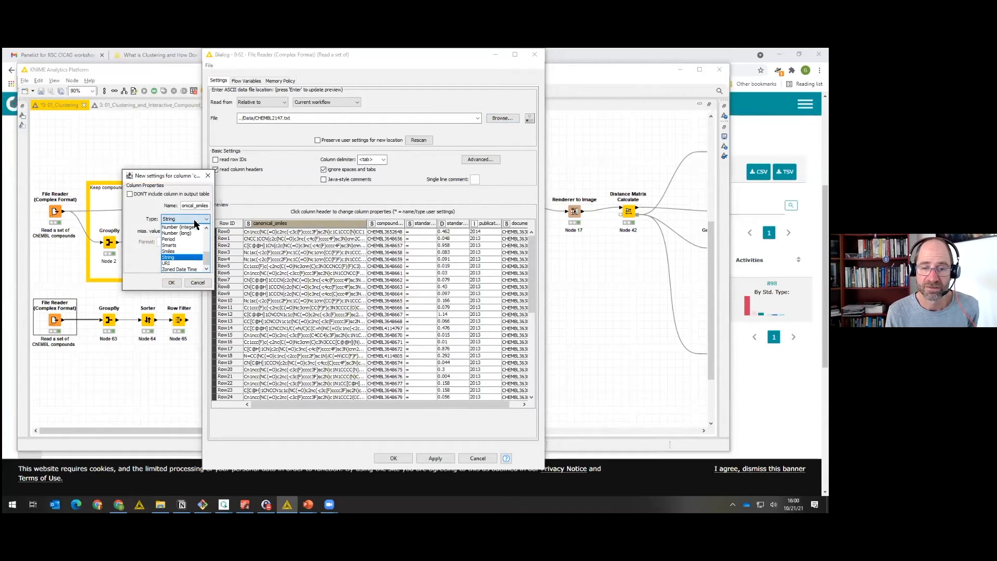
left_click(178, 251)
left_click(172, 282)
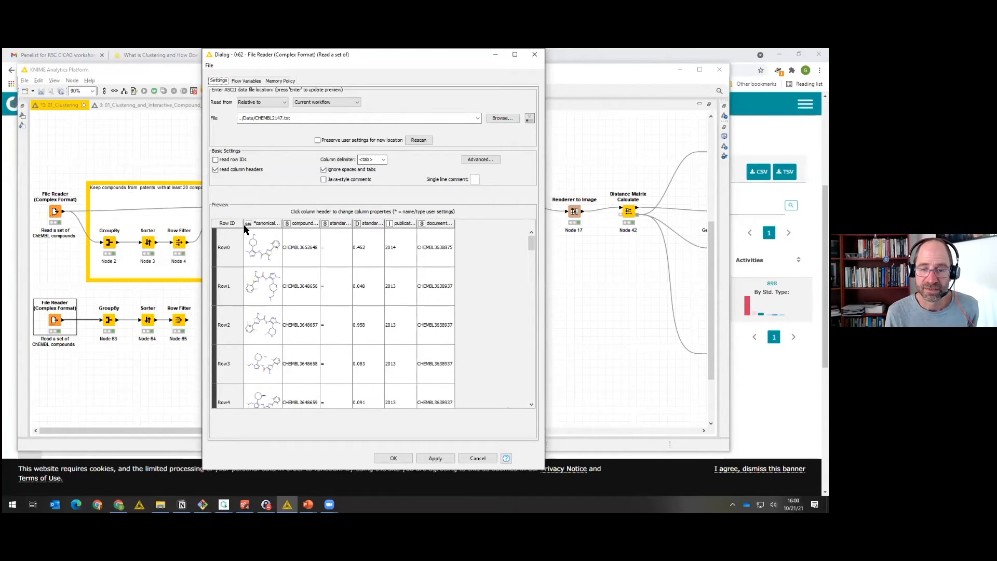
scroll(264, 284, "down", 2)
scroll(263, 285, "up", 2)
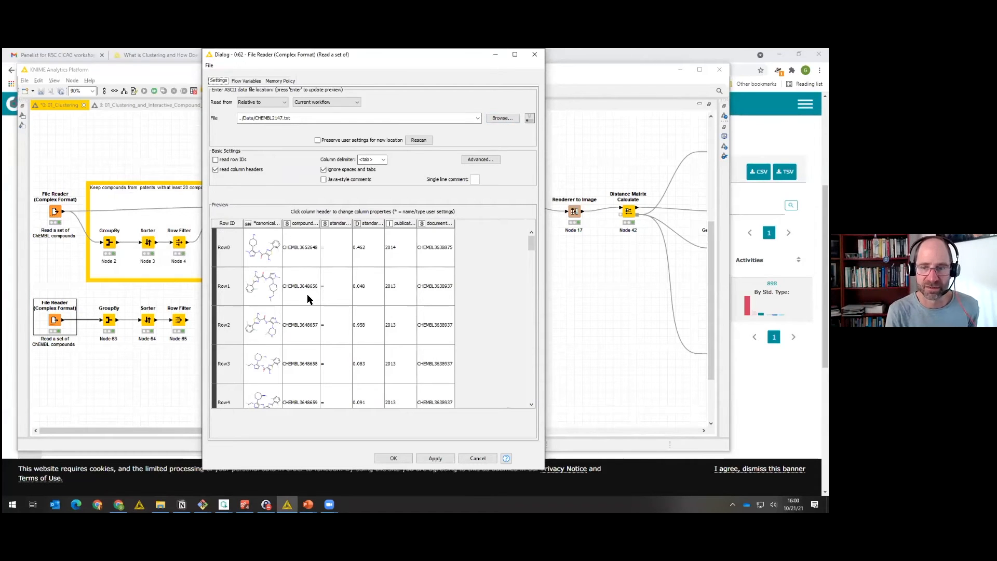
left_click(393, 458)
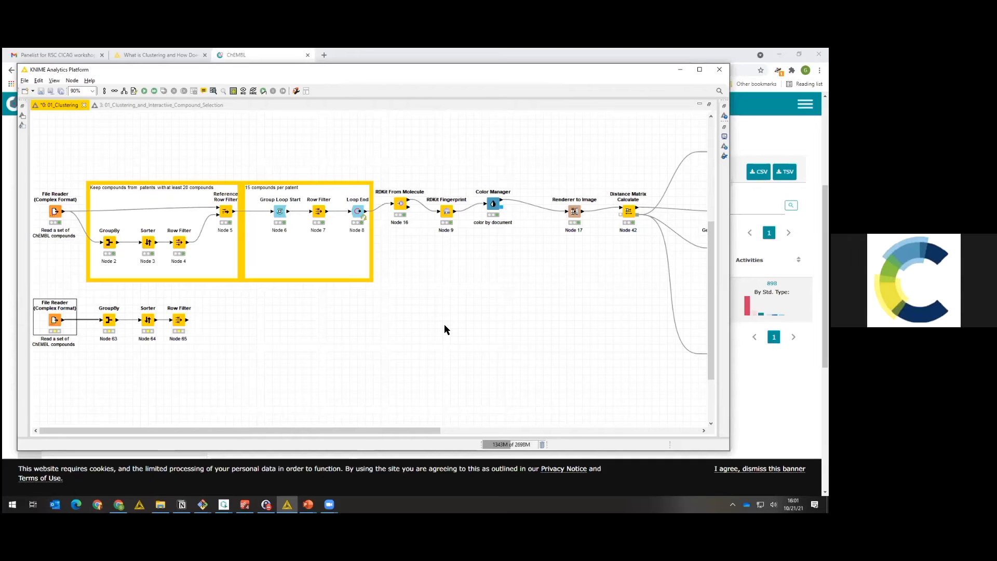
Examine how the Distance Matrix Calculate node connects to the Hierarchical Clustering and DBSCAN nodes.
left_click_drag(397, 427, 535, 432)
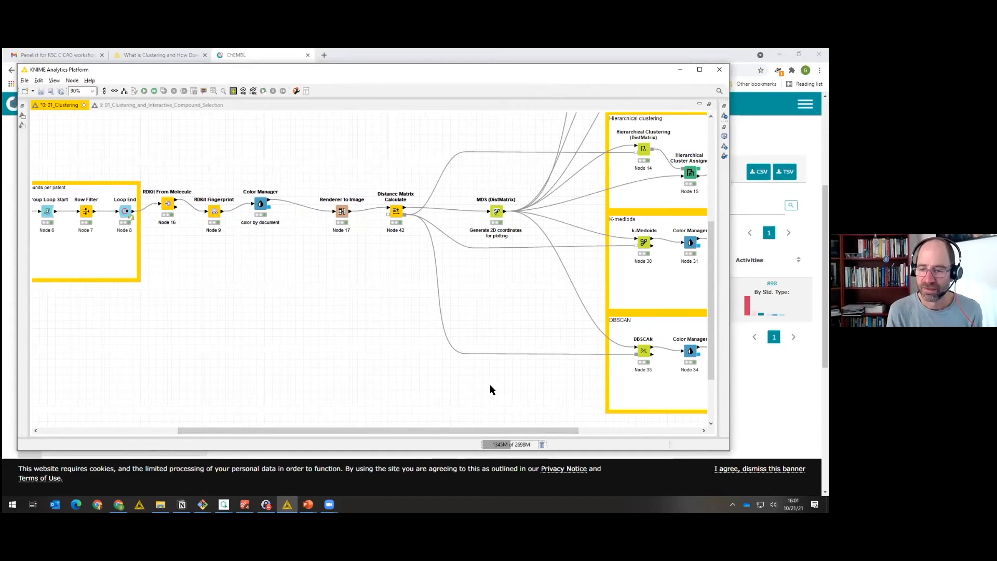
left_click_drag(486, 425, 548, 442)
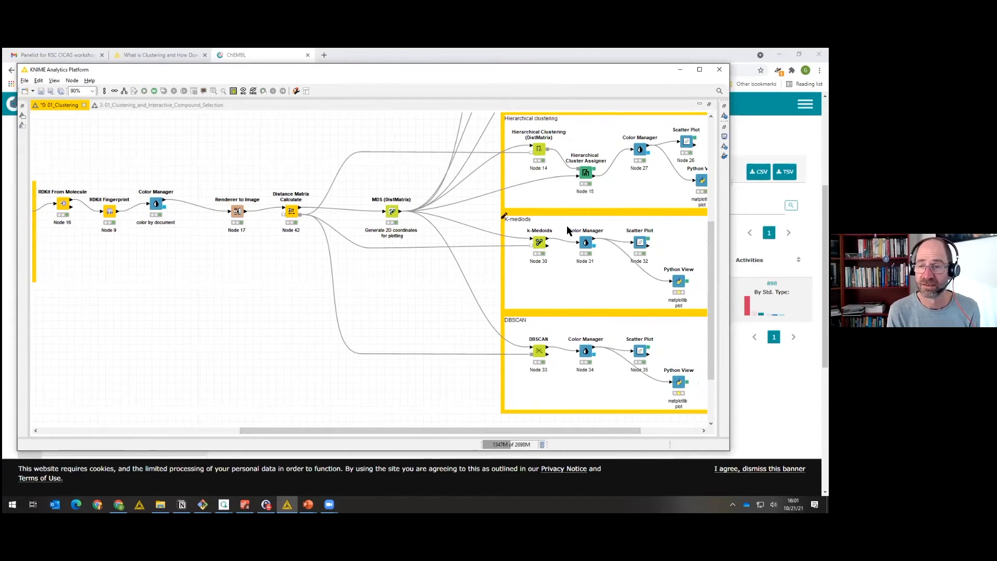
left_click(541, 160)
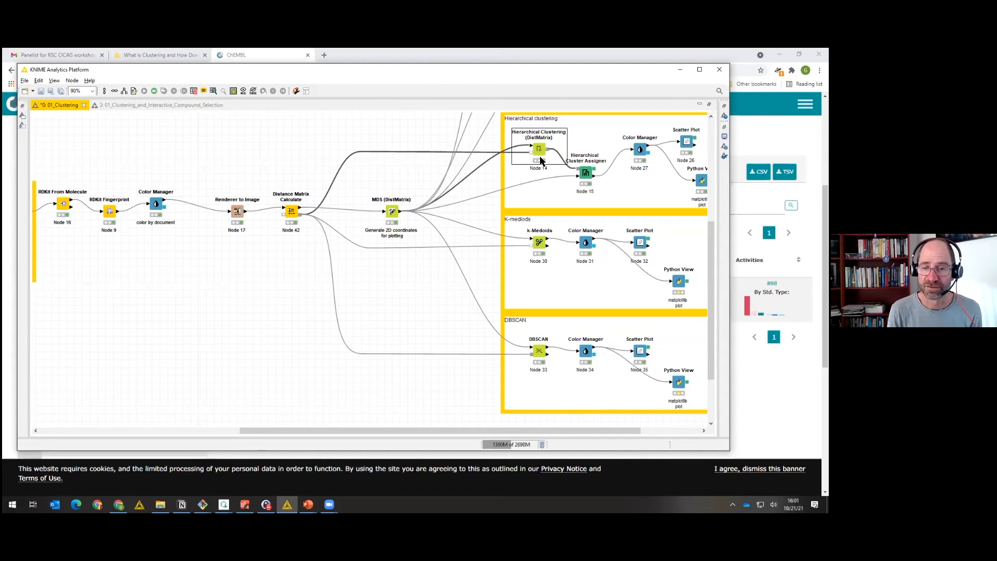
left_click(289, 222)
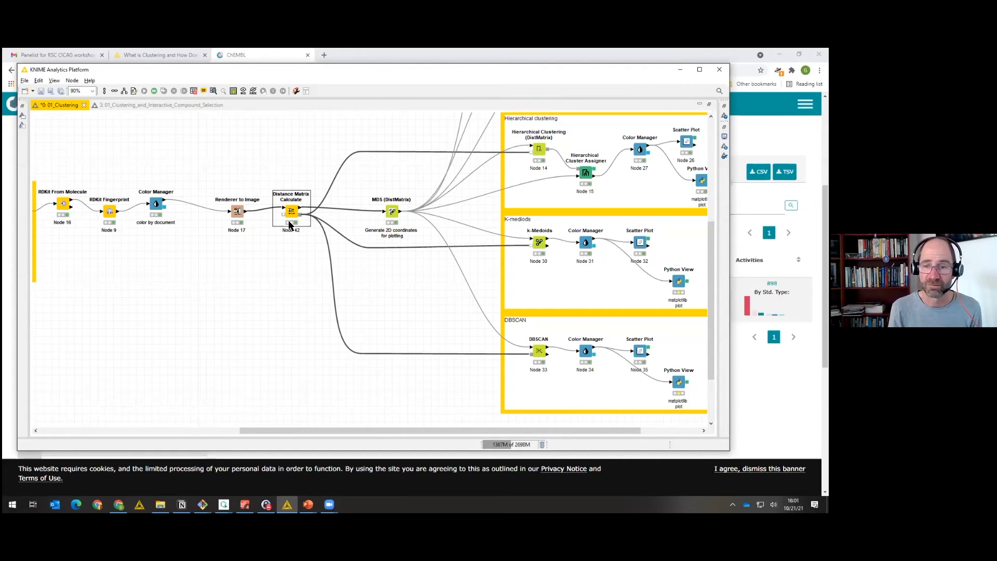
left_click(543, 146)
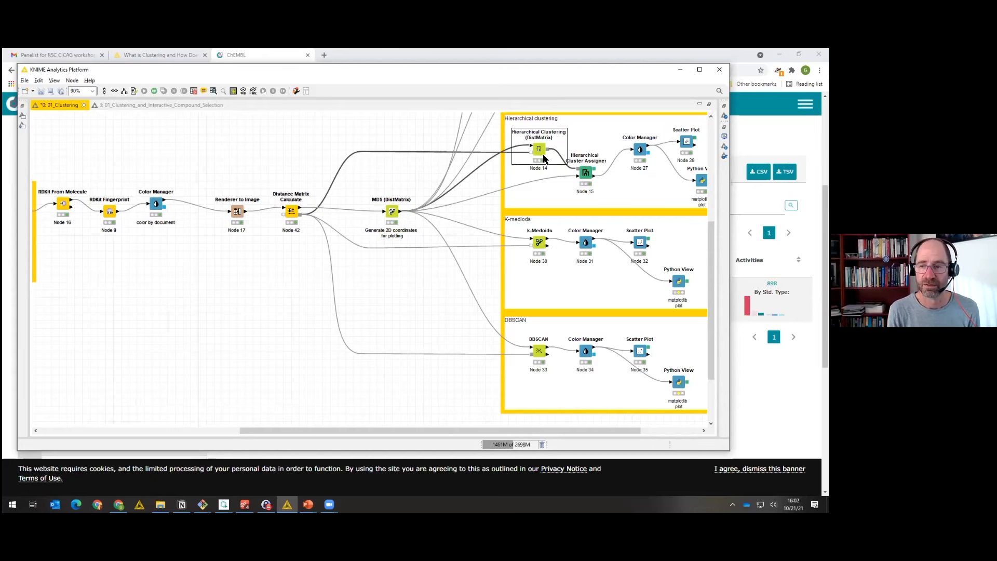
left_click(541, 353)
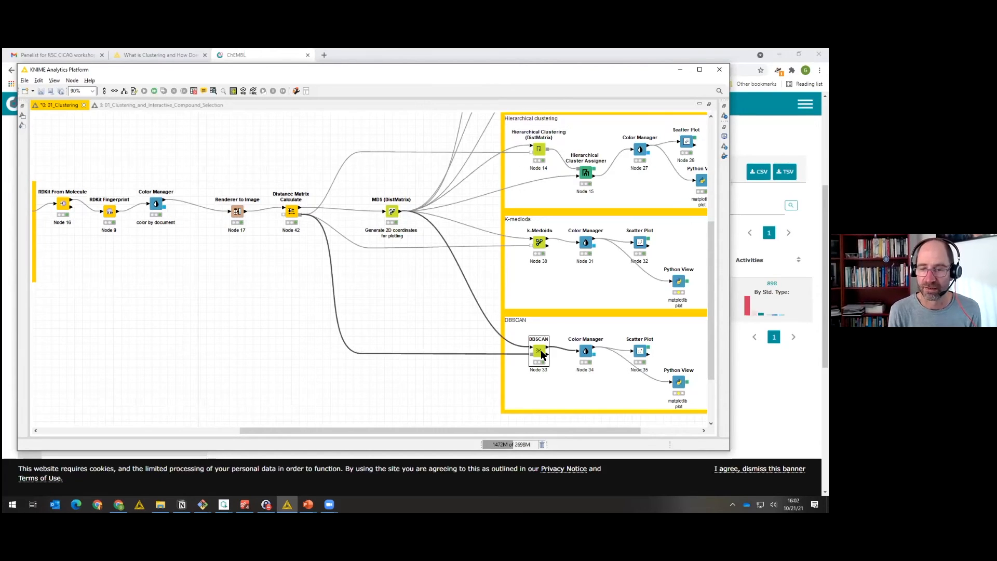
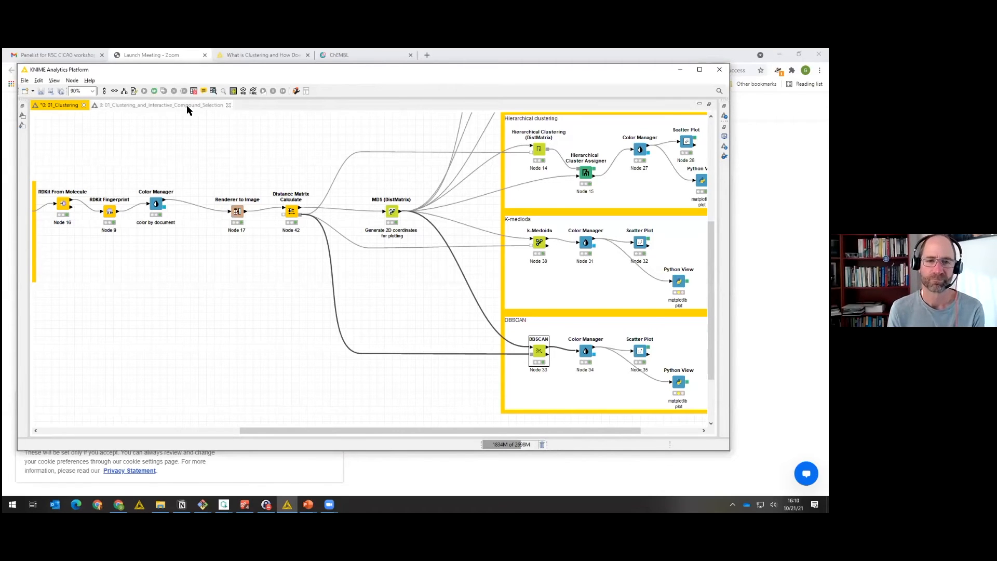
Maximize the window, switch to the 01_Clustering_and_Interactive_Compound_Selection workflow, and examine its stages from data preparation to compound picking.
double_click(257, 69)
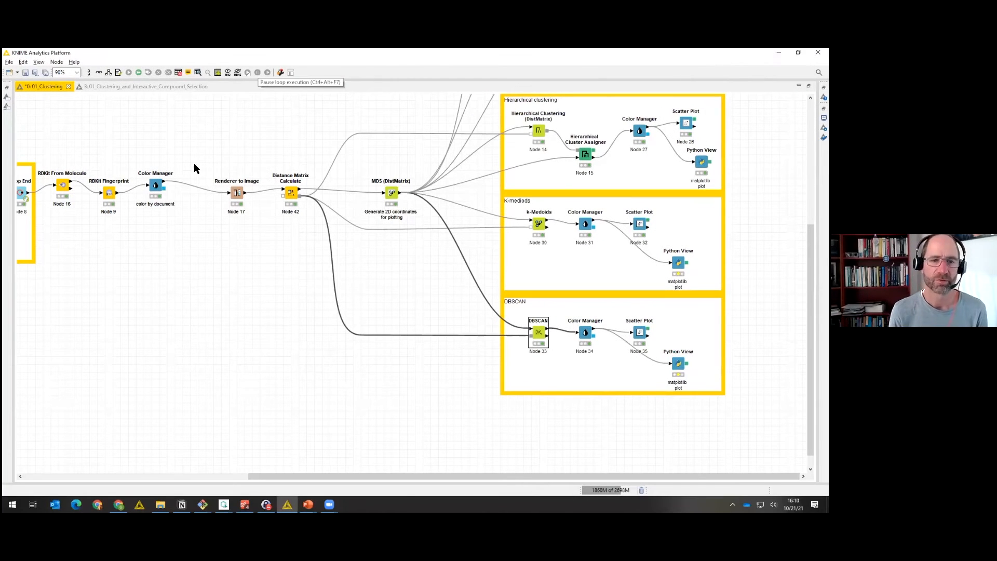
left_click(153, 88)
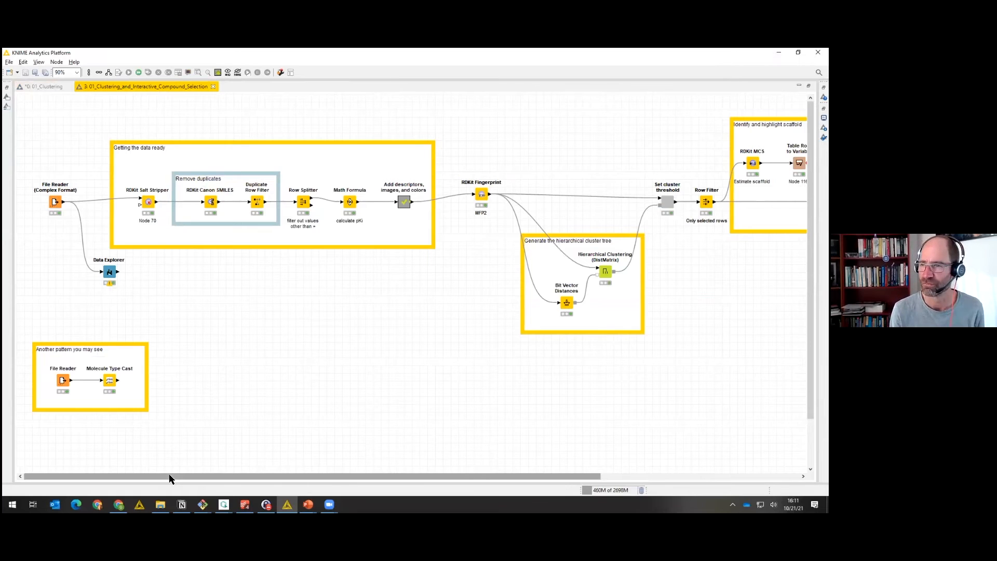
left_click_drag(168, 475, 203, 478)
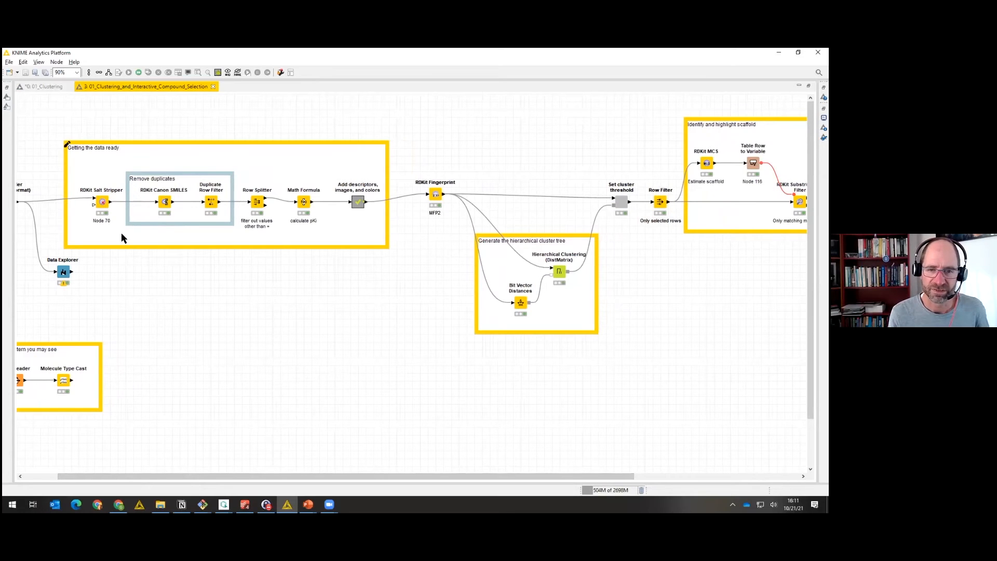
left_click_drag(186, 472, 345, 478)
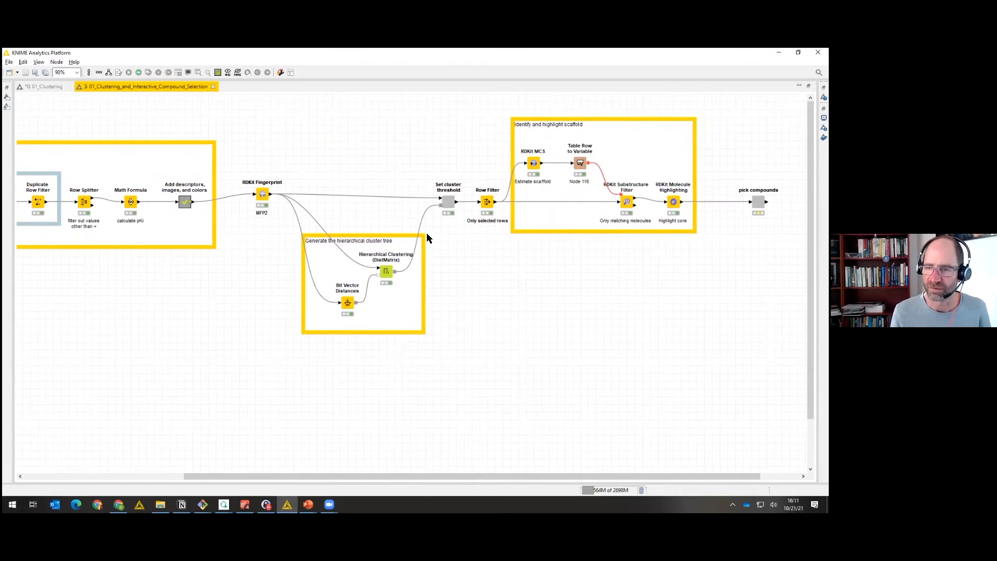
left_click(450, 204)
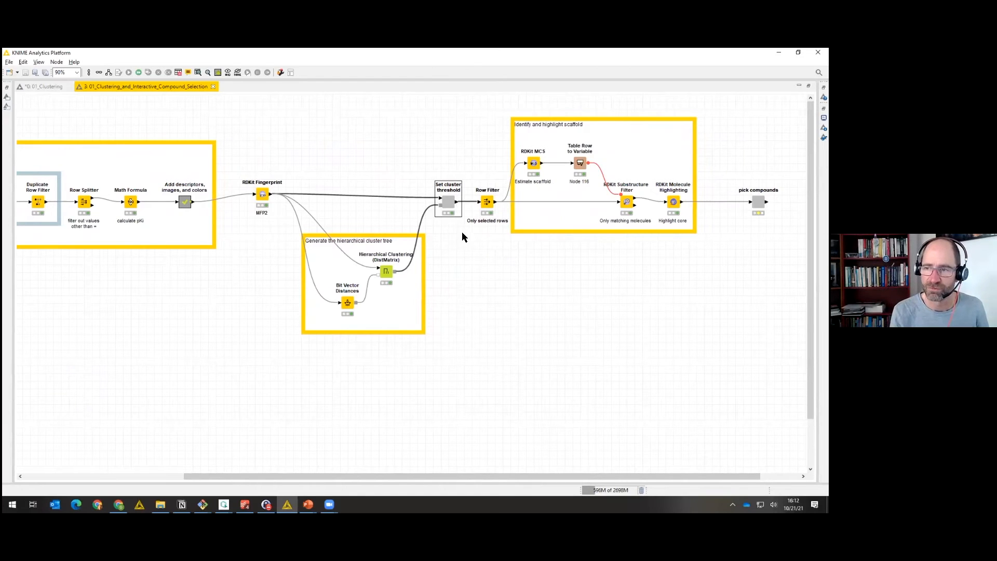
left_click_drag(444, 477, 503, 265)
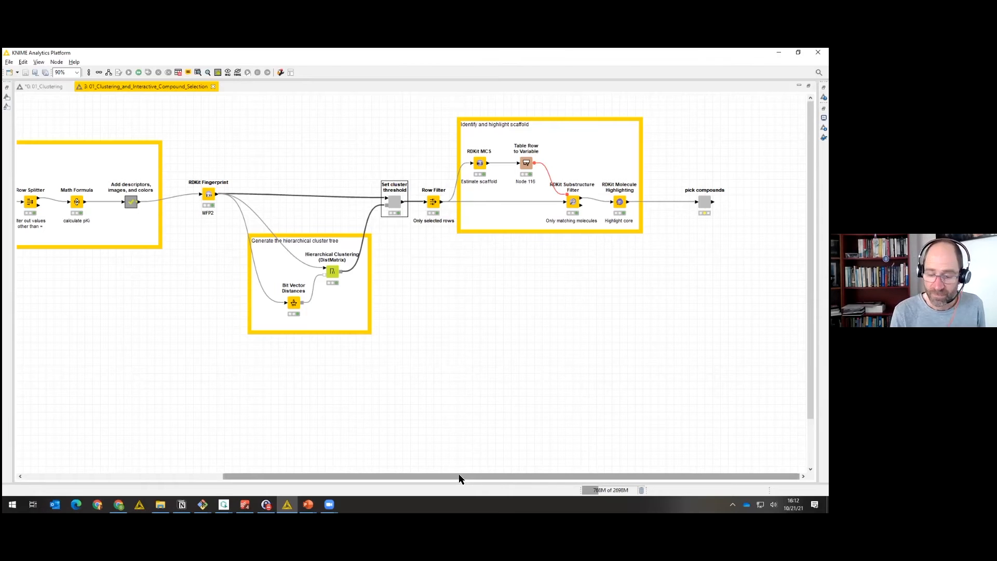
left_click_drag(459, 477, 216, 439)
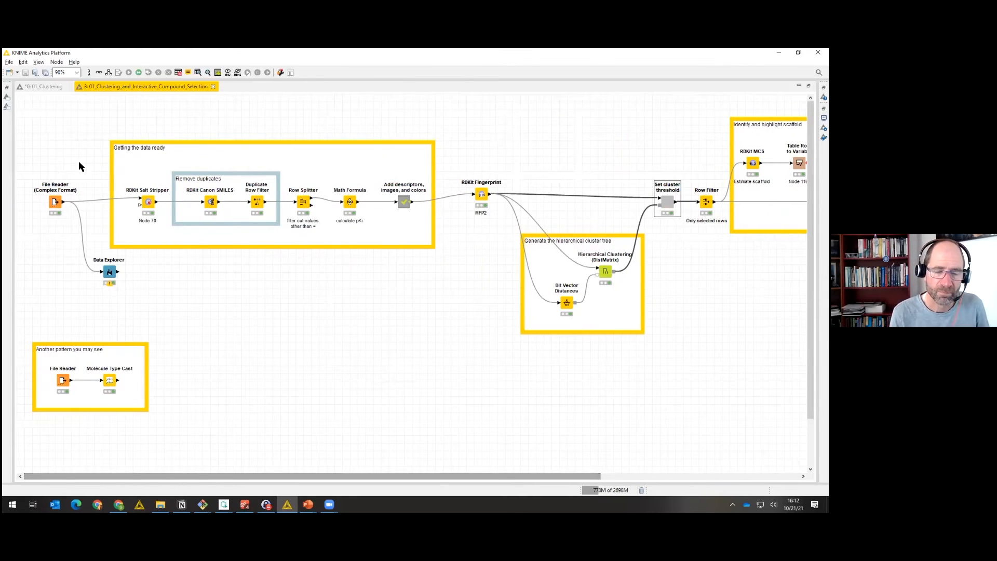
Review the File Reader (Complex Format) settings and its compound preview, and close the dialog without changes.
double_click(60, 198)
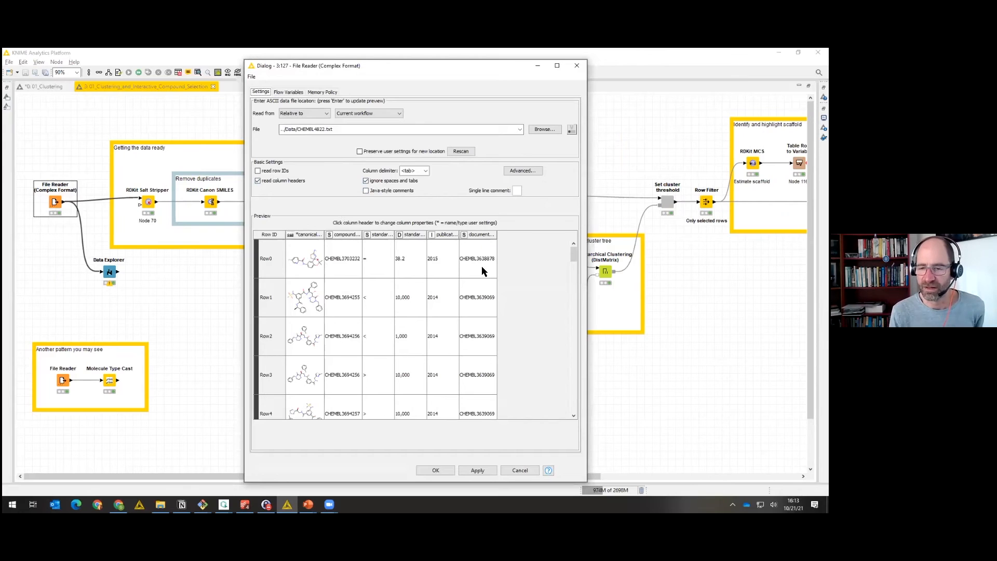
left_click(578, 66)
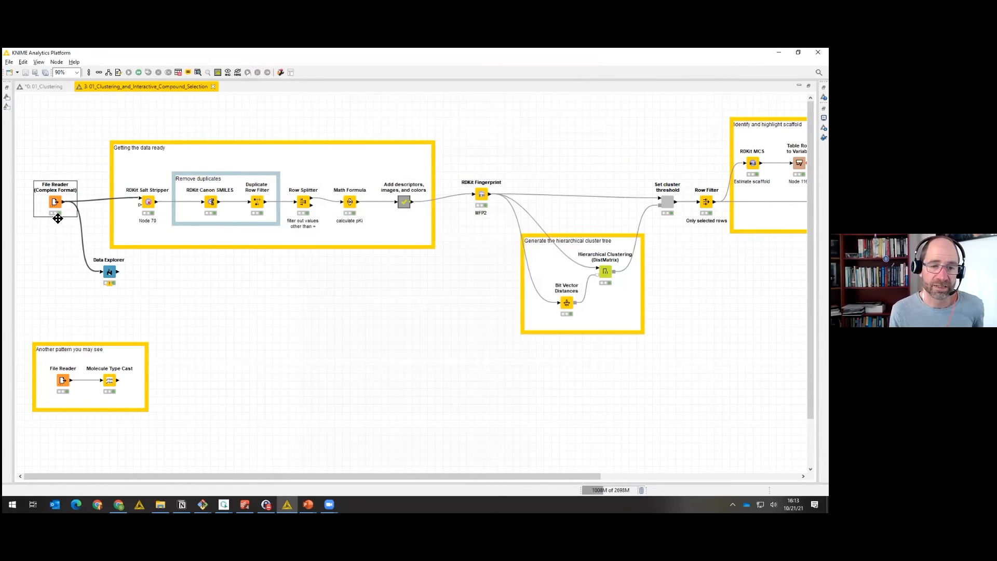
double_click(56, 202)
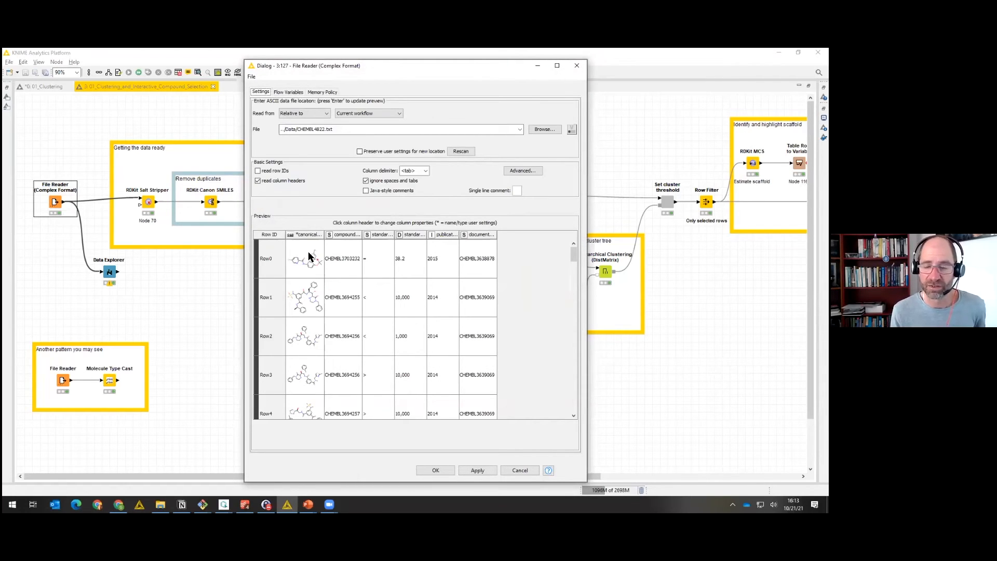
left_click(520, 470)
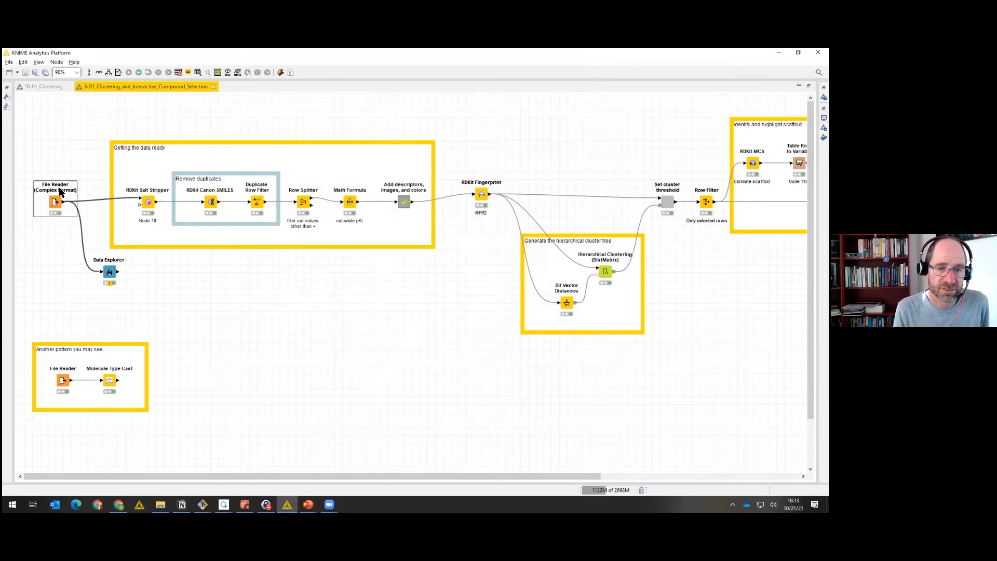
Review the File Reader settings for CHEMBL224.txt and the canonical_smiles column type in the preview, and close the dialog without changes.
double_click(63, 381)
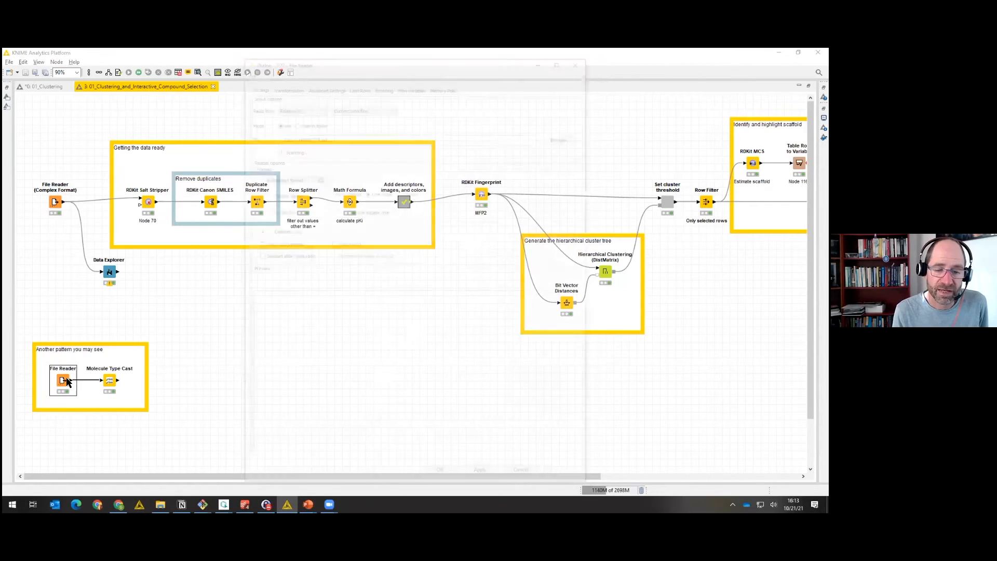
right_click(320, 296)
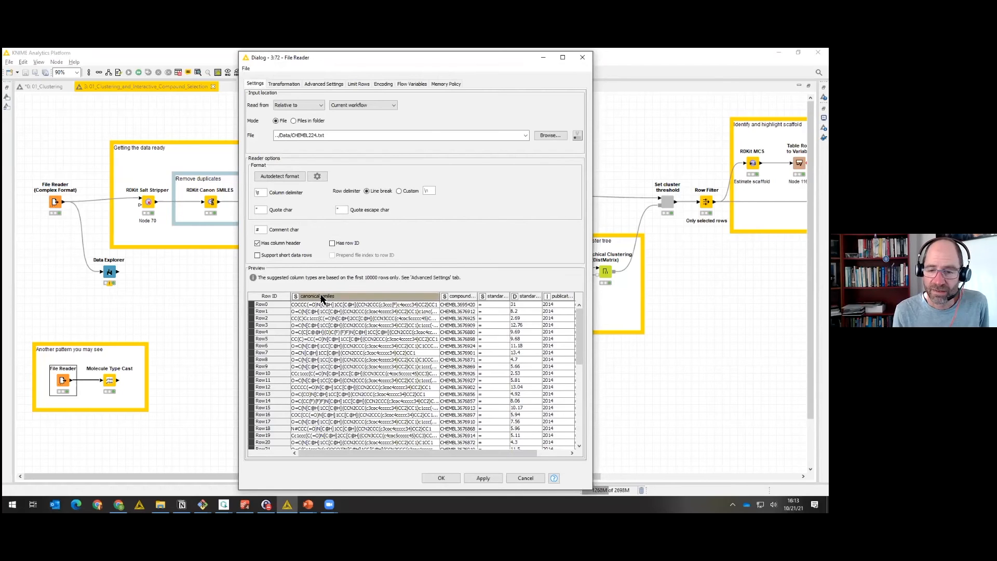
left_click(307, 293)
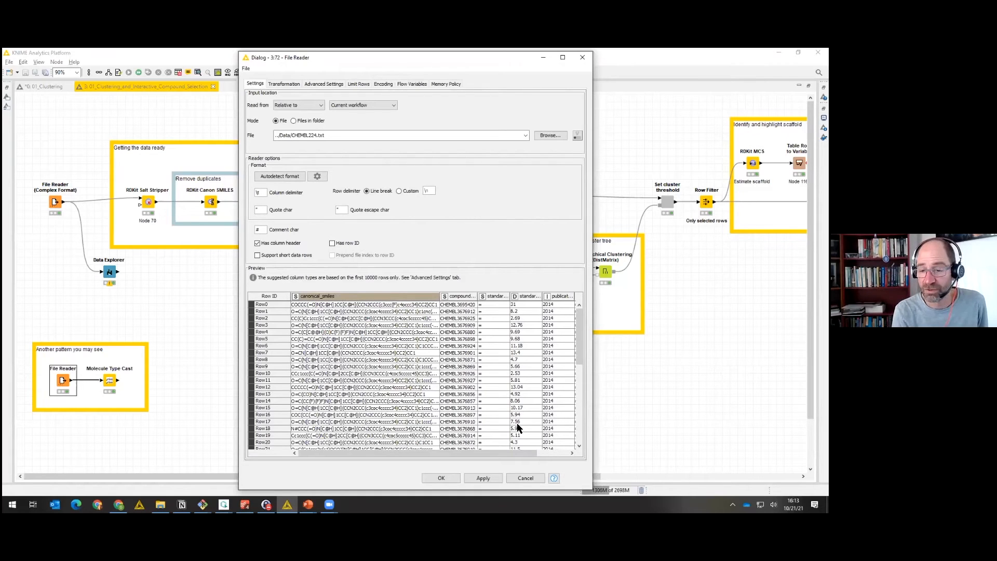
left_click(518, 480)
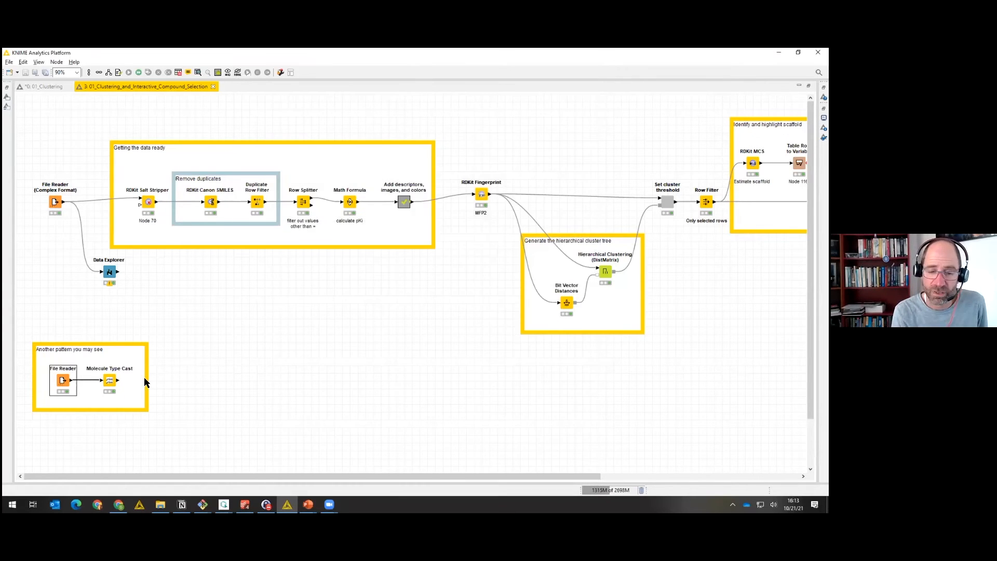
Check the structure column and structure type in the Molecule Type Cast settings, and close the dialog with its settings as they are.
left_click(112, 383)
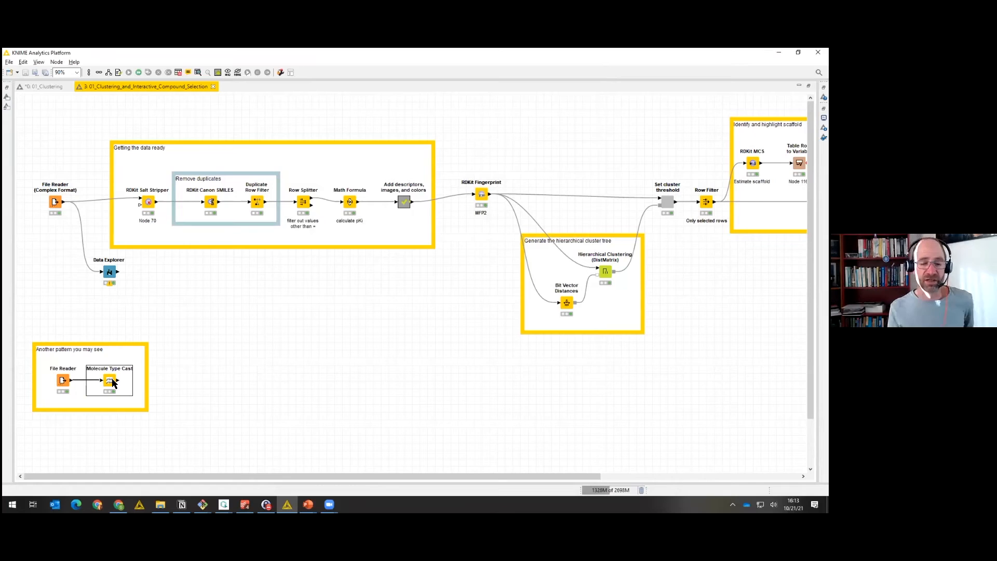
double_click(112, 383)
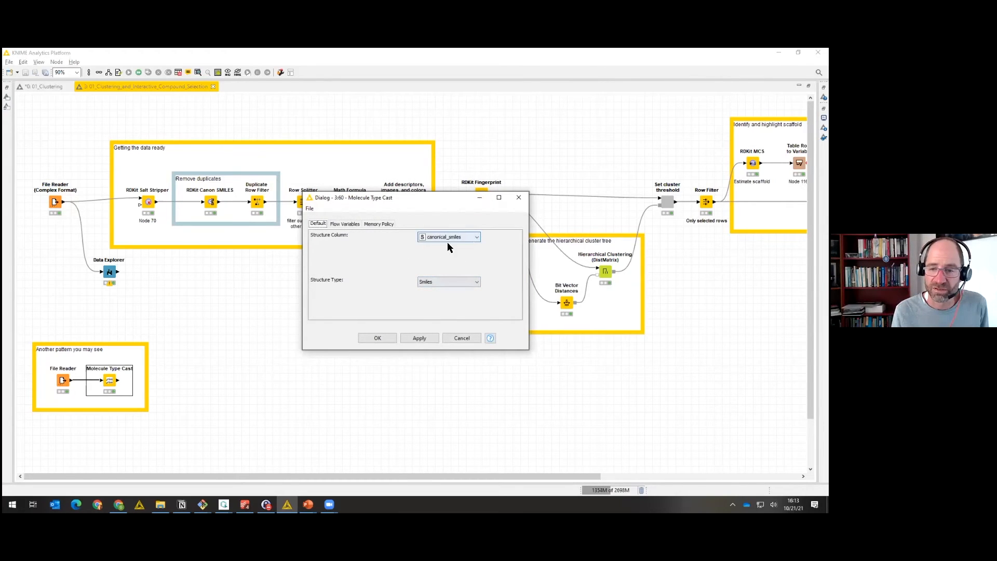
left_click(382, 336)
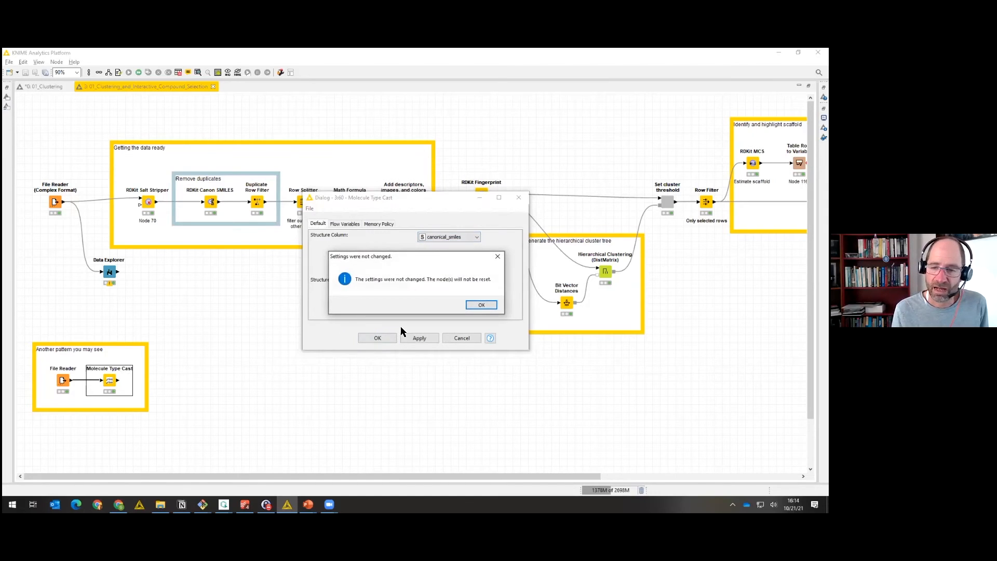
left_click(481, 304)
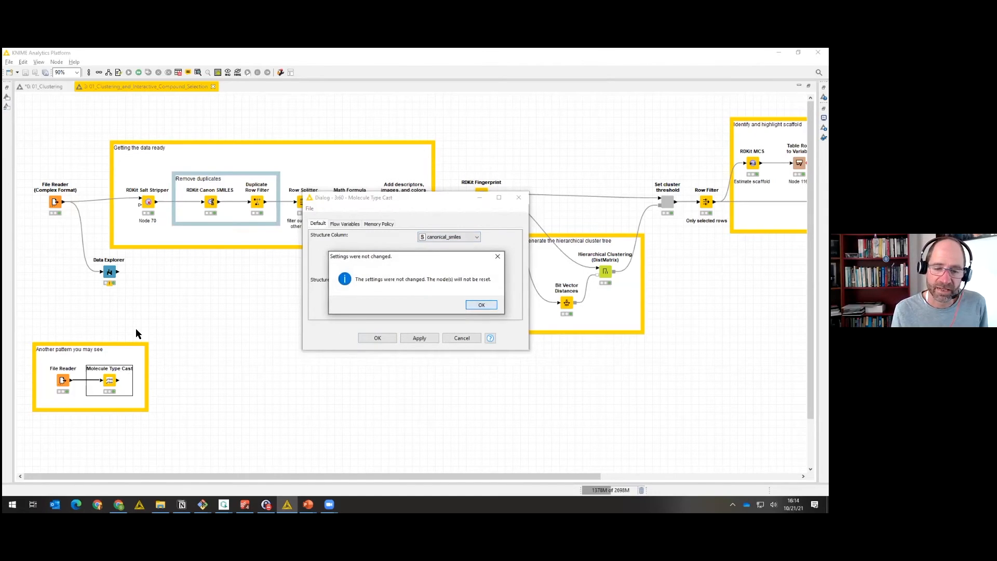
View the Molecule Type Cast output table, browse its rendered structures, and close the table.
right_click(113, 383)
left_click(146, 374)
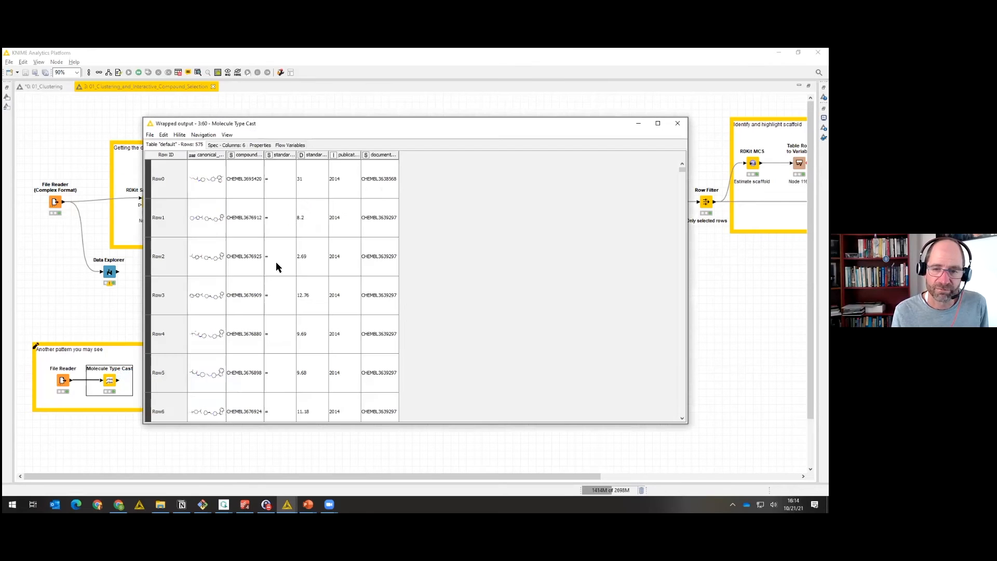
scroll(204, 242, "down", 5)
scroll(204, 241, "up", 7)
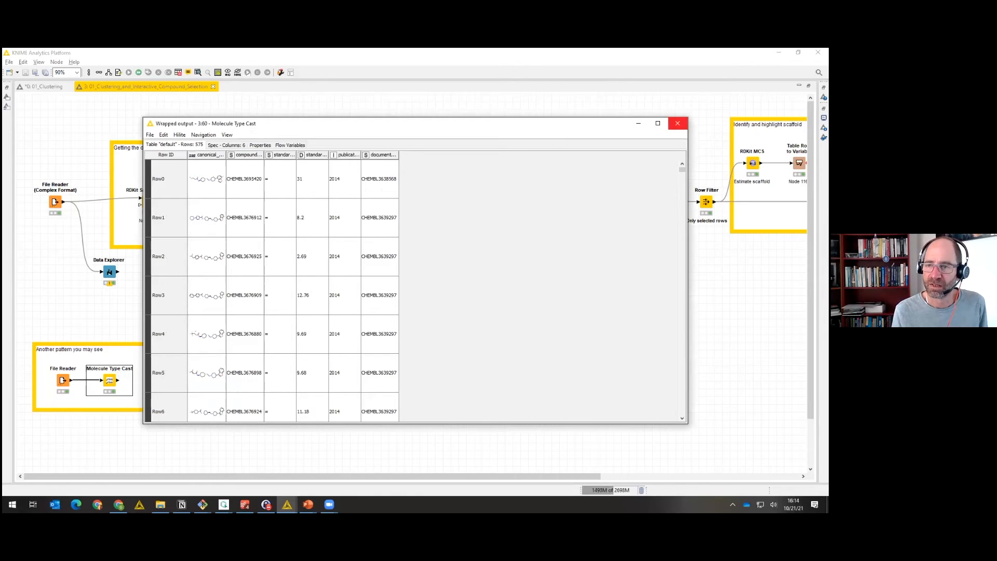
left_click(678, 124)
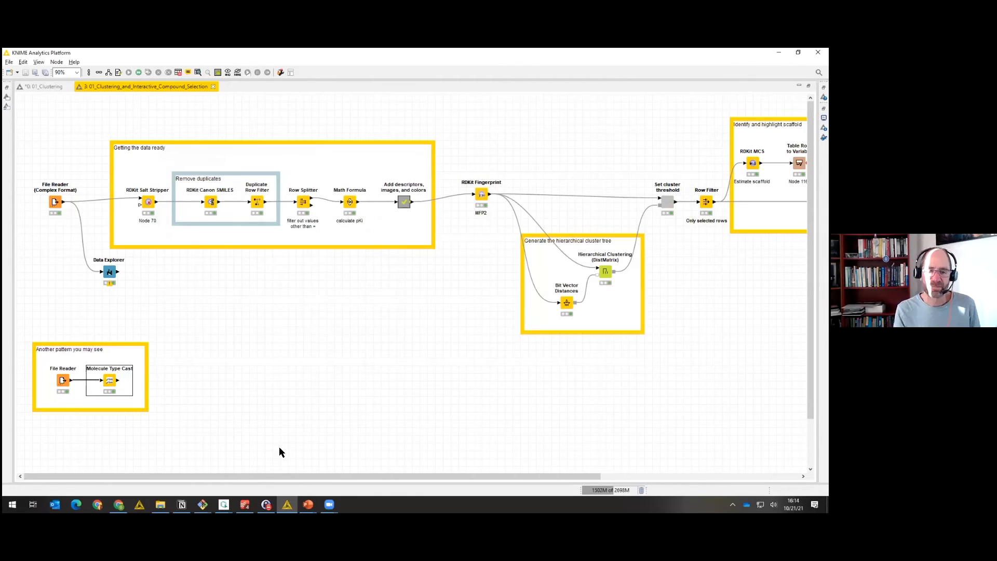
Open the Data Explorer's interactive view and examine the detailed statistics and histograms of publication_year and standard_value.
left_click(109, 274)
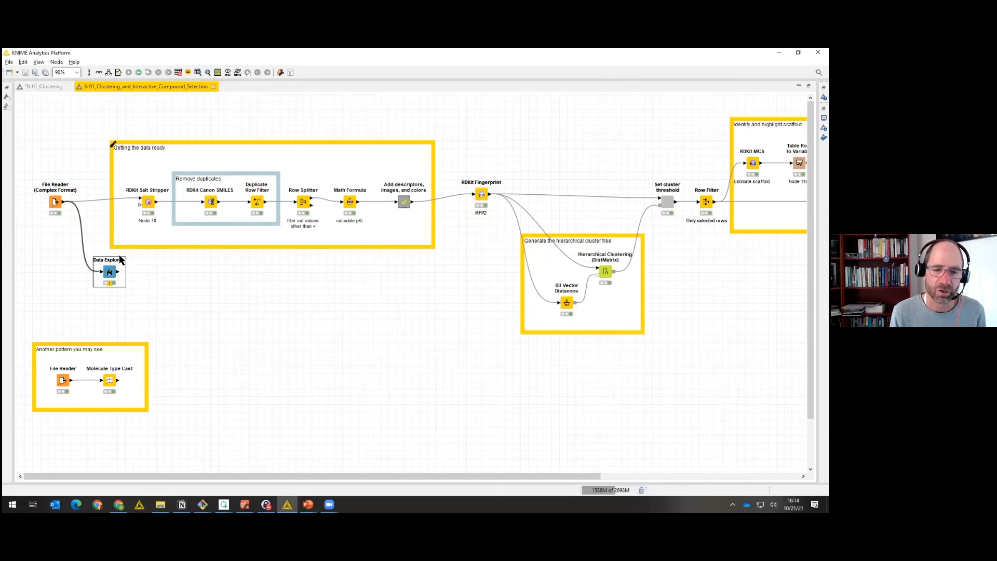
right_click(113, 272)
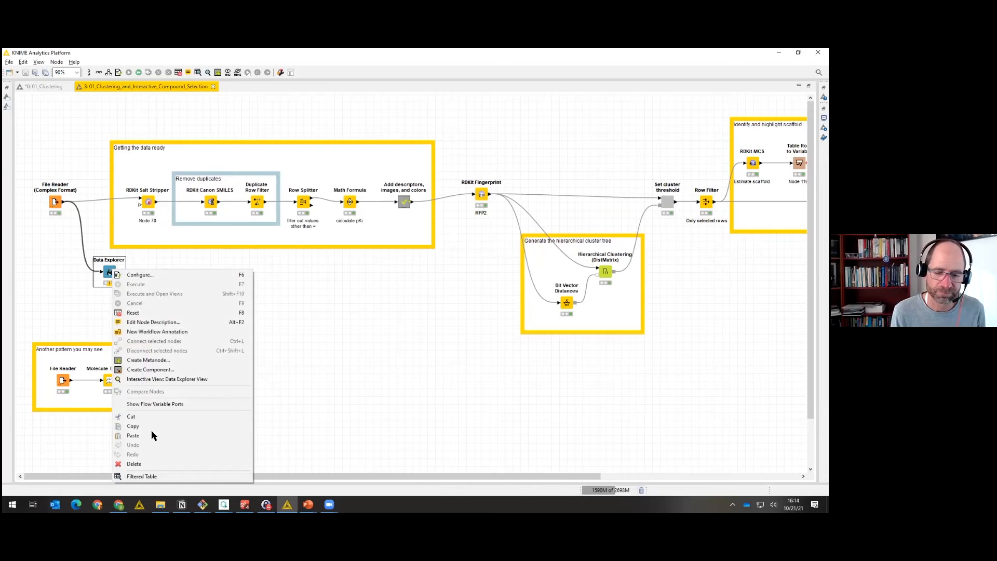
left_click(154, 379)
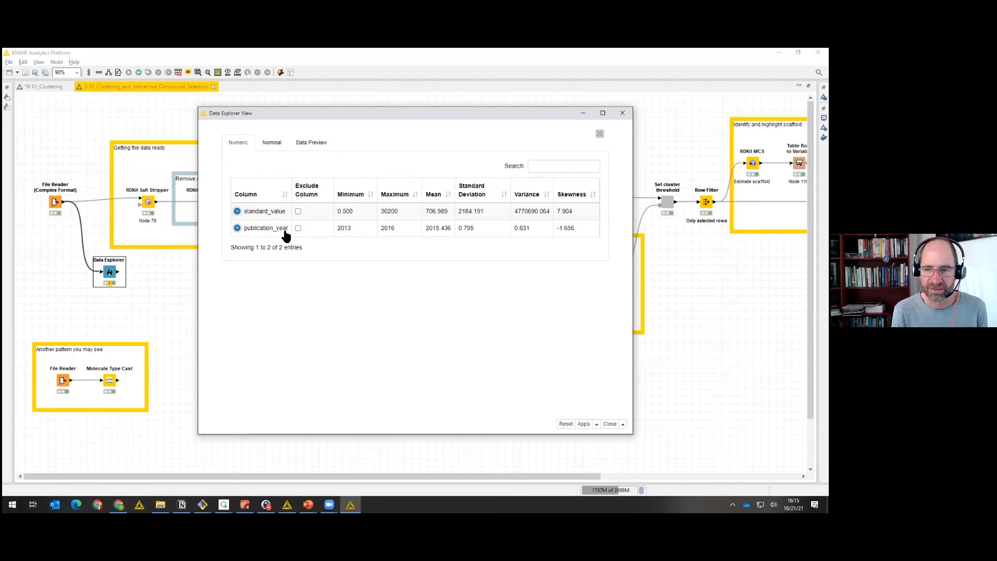
left_click(238, 228)
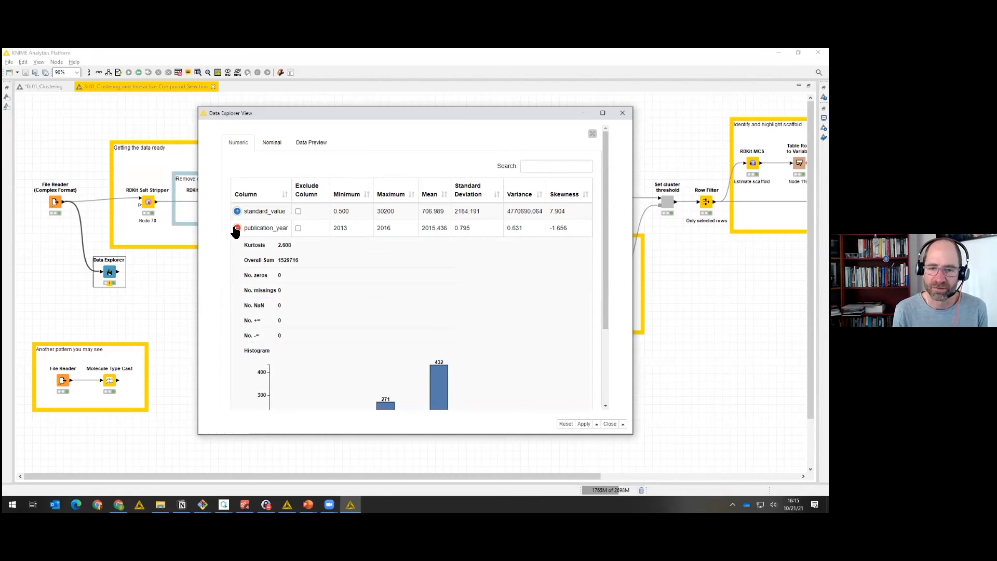
left_click(237, 228)
left_click(237, 211)
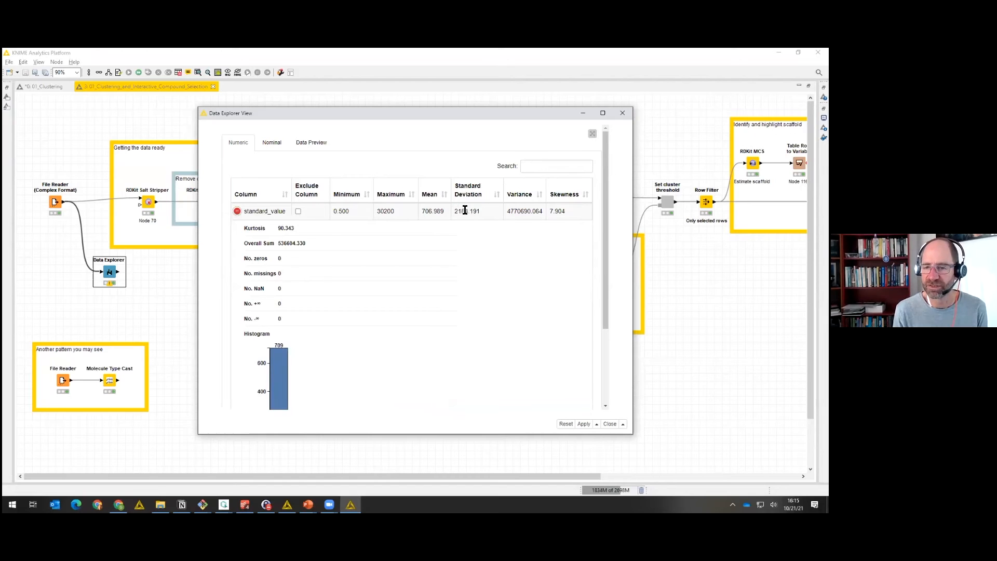
scroll(231, 265, "down", 3)
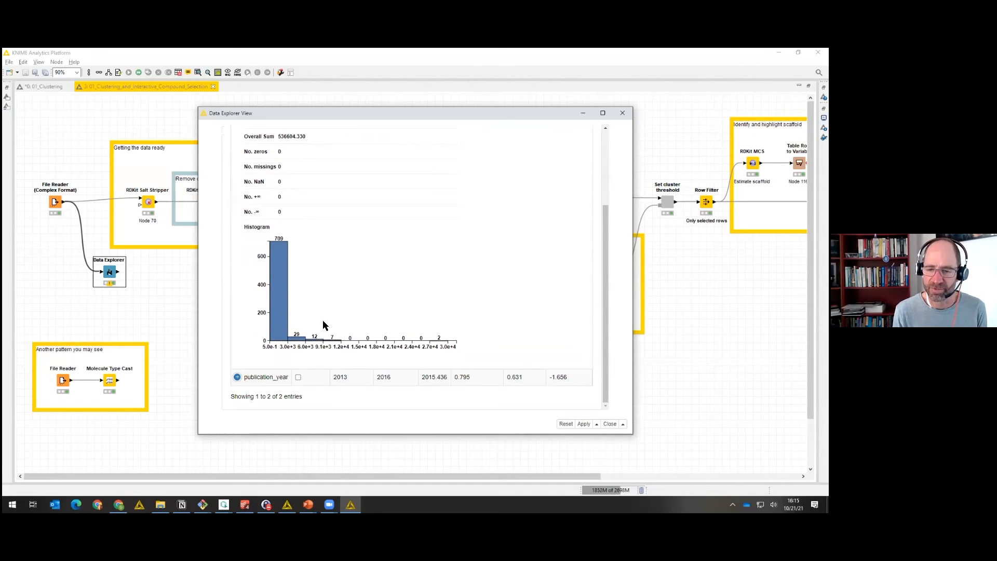
scroll(354, 296, "up", 5)
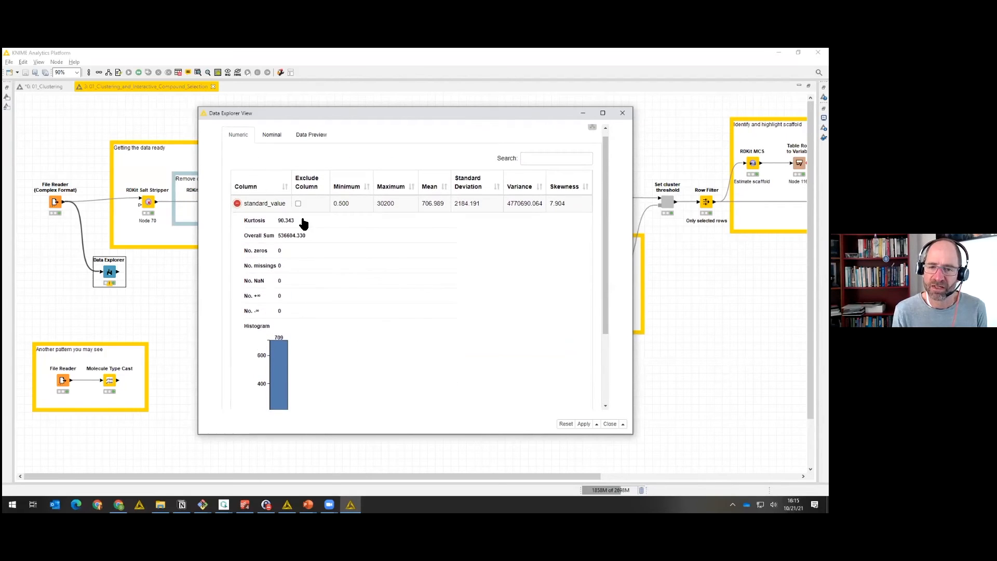
left_click(238, 204)
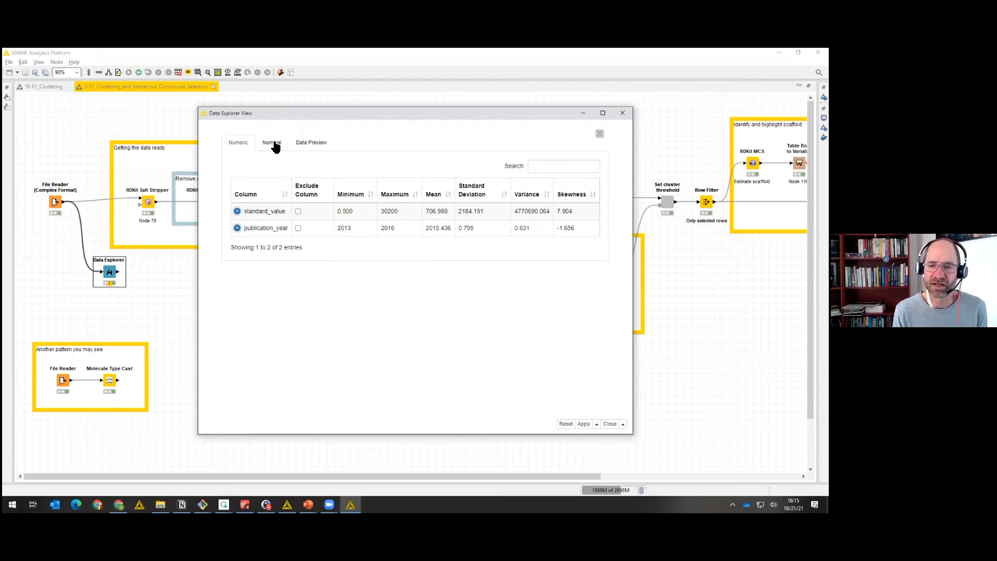
Examine the unique values and frequency charts of the nominal columns in the Data Explorer view, and close it.
left_click(273, 139)
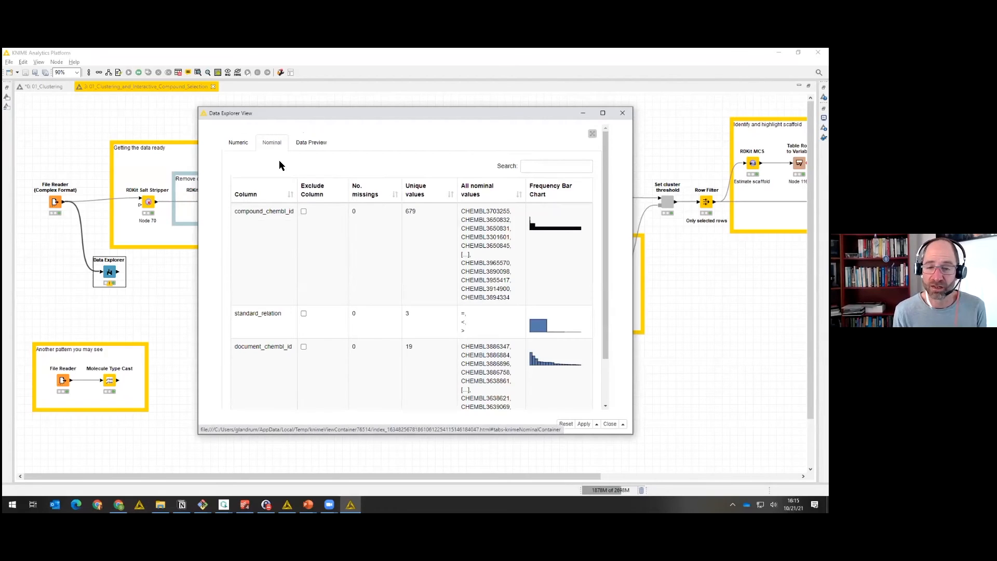
scroll(305, 261, "down", 2)
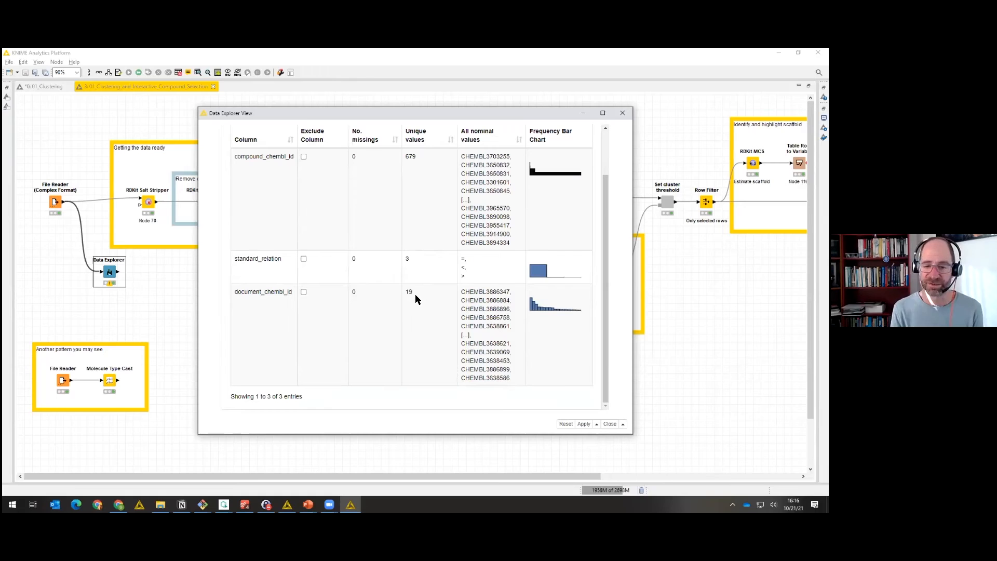
scroll(556, 194, "up", 2)
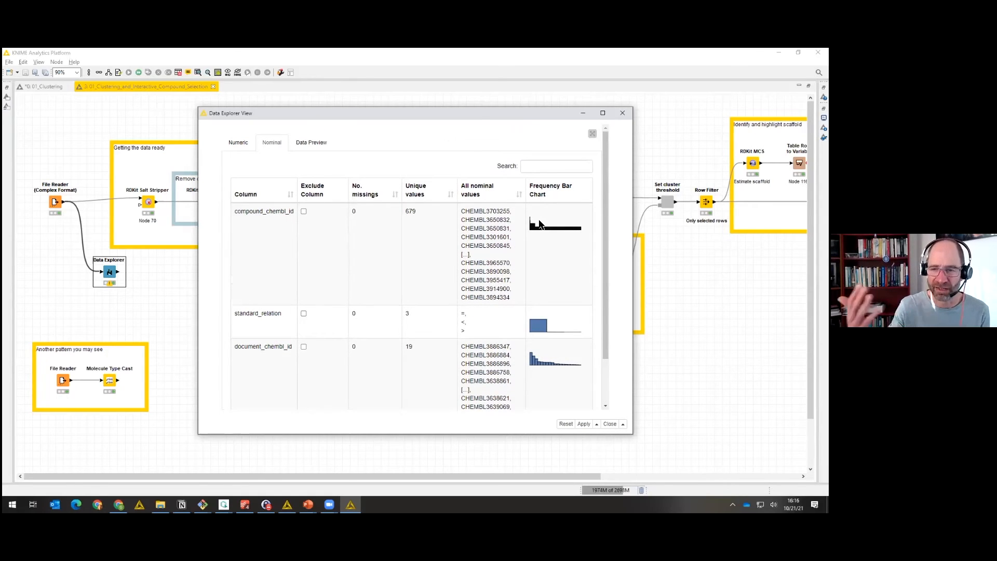
left_click(623, 113)
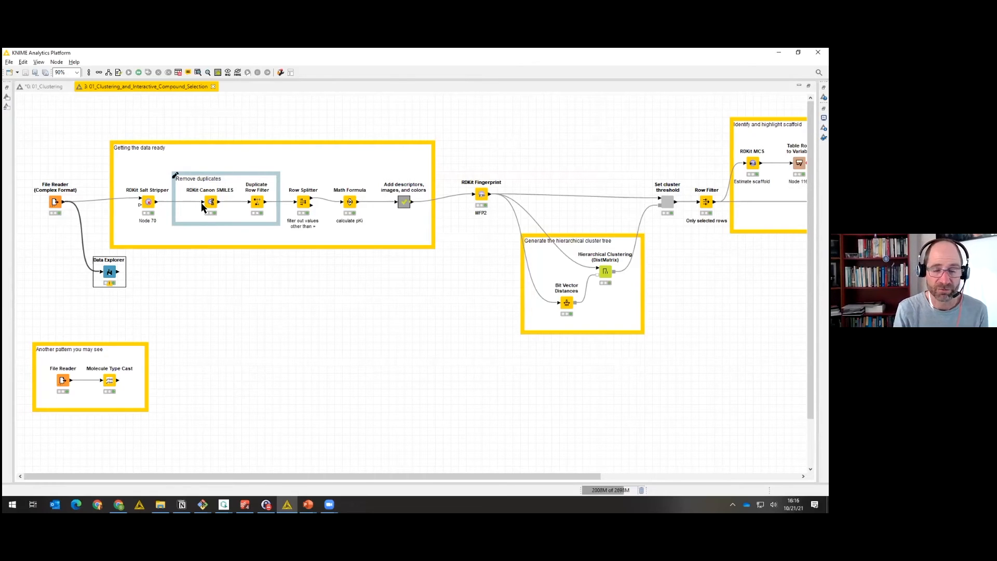
Examine the RDKit Salt Stripper, RDKit Canon SMILES, and Duplicate Row Filter nodes that clean the compounds and remove duplicates.
left_click(149, 204)
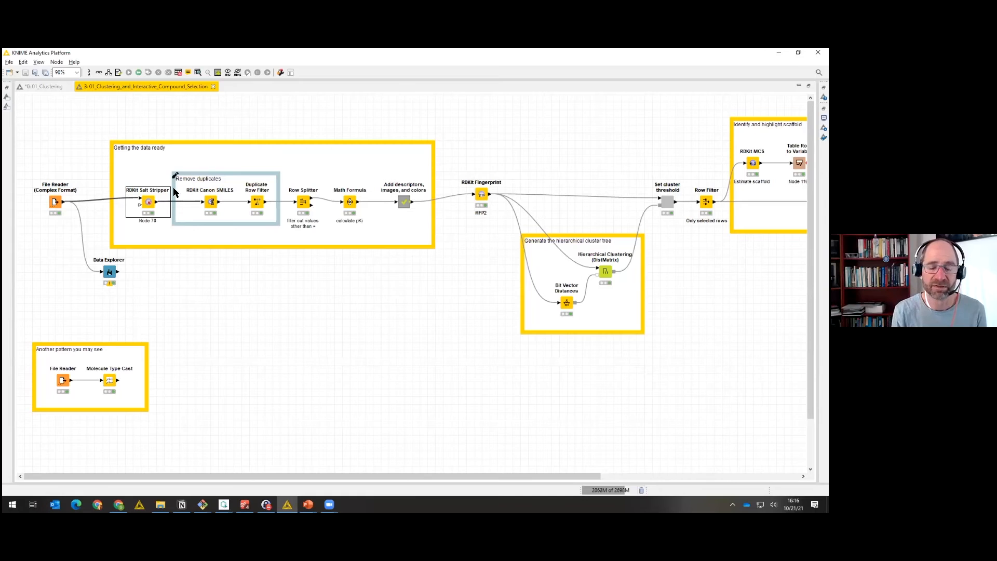
left_click(213, 202)
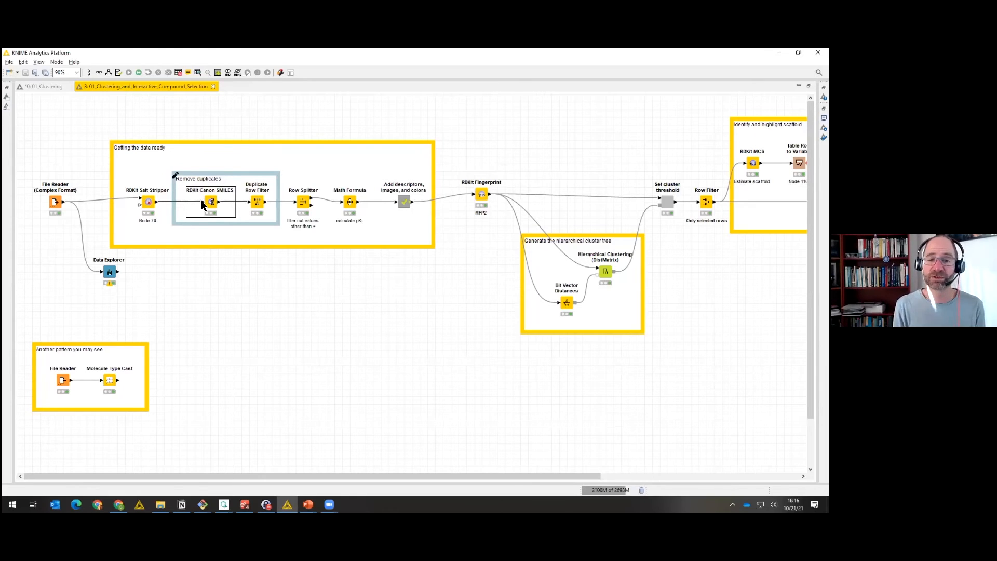
left_click(261, 203)
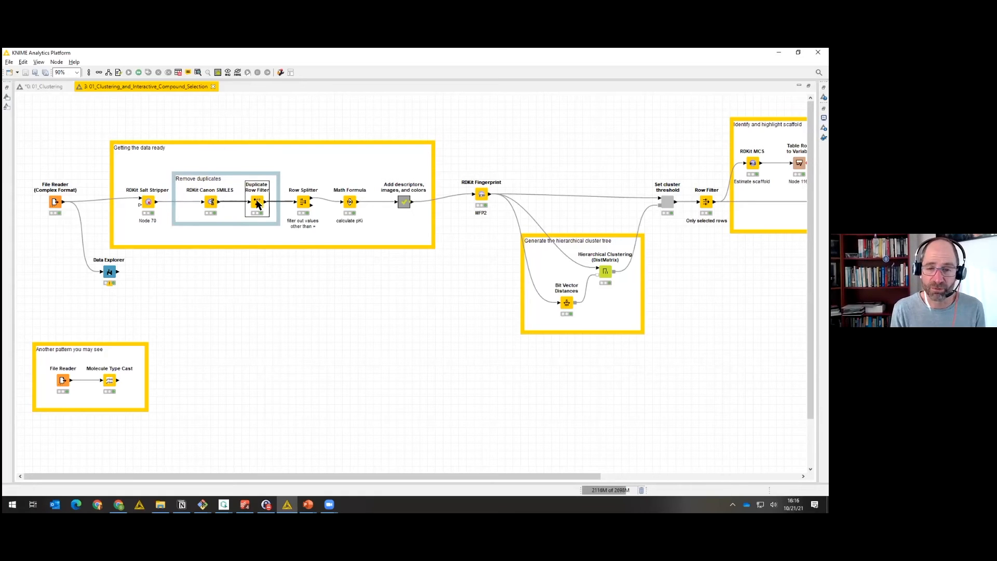
mouse_move(156, 204)
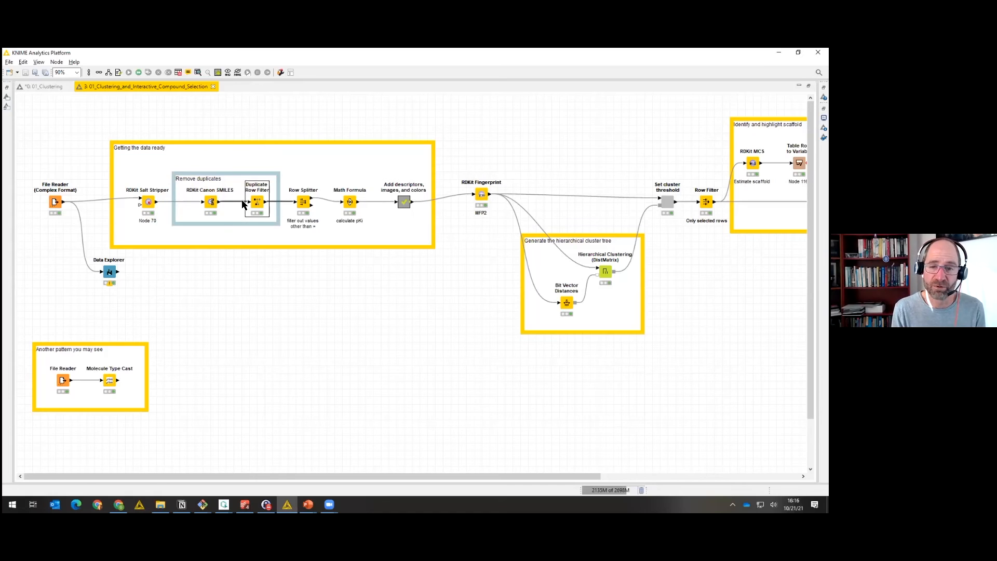
mouse_move(266, 205)
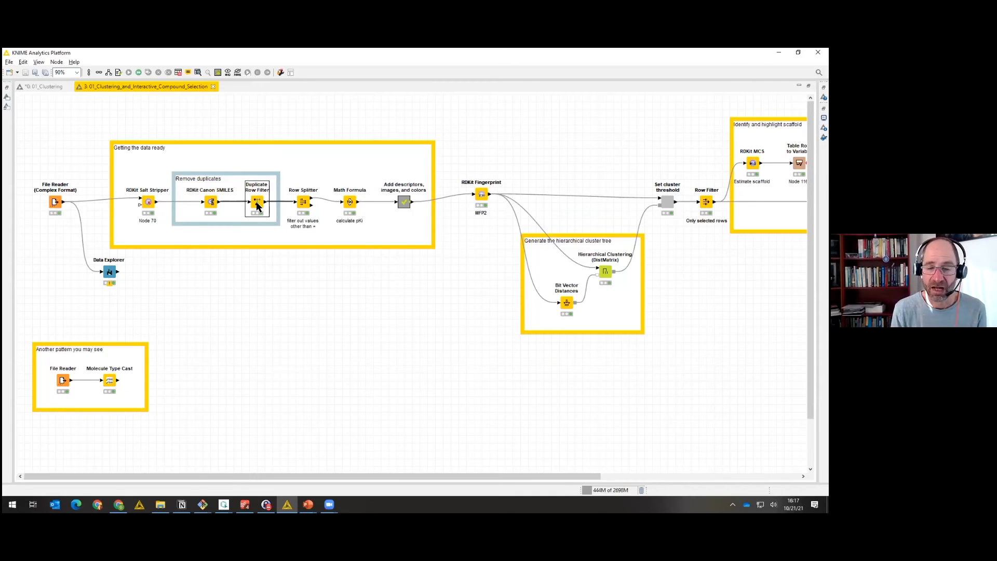
Review the Duplicate Row Filter's duplicate detection columns and advanced row-selection options, and close the dialog without changes.
double_click(258, 203)
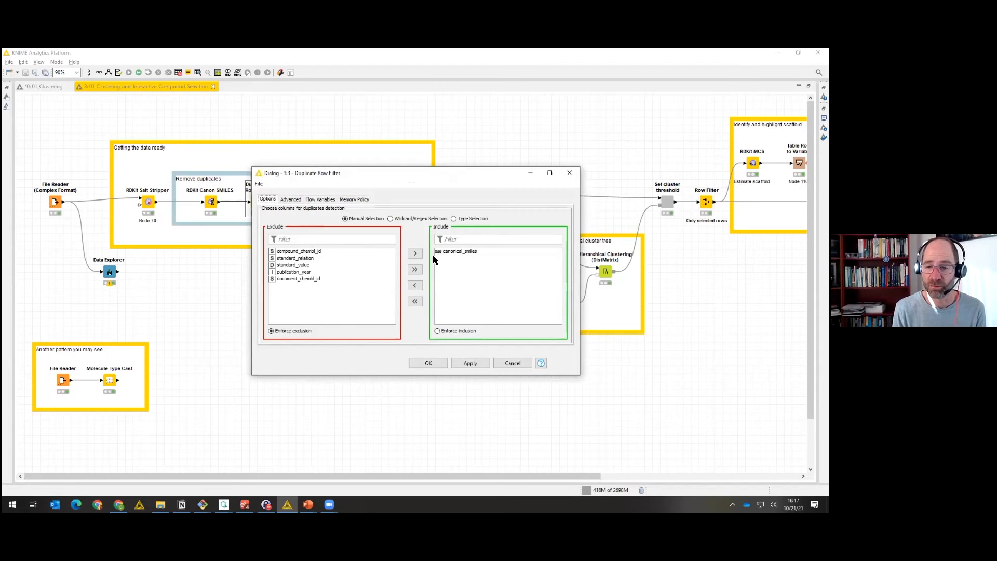
left_click(291, 200)
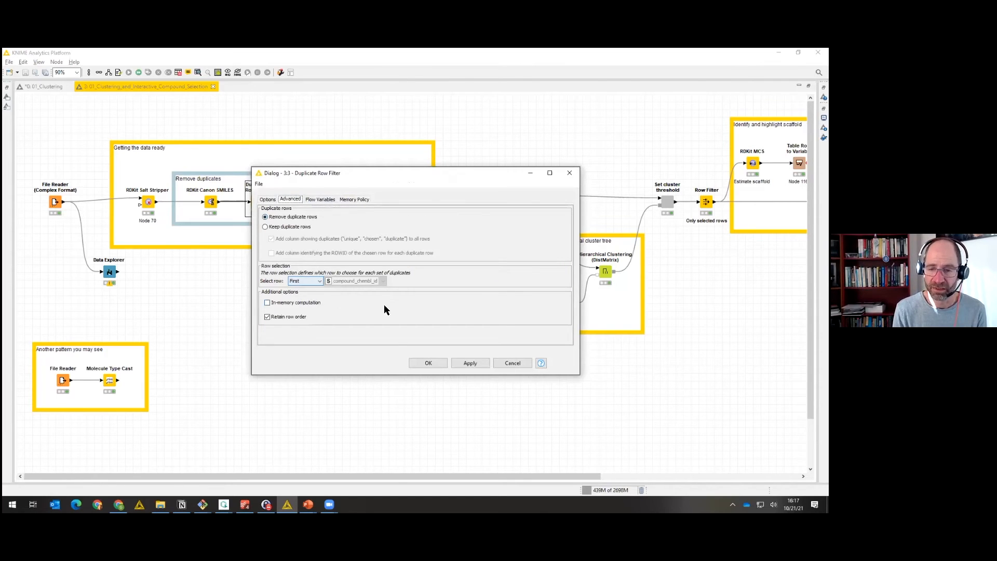
left_click(513, 363)
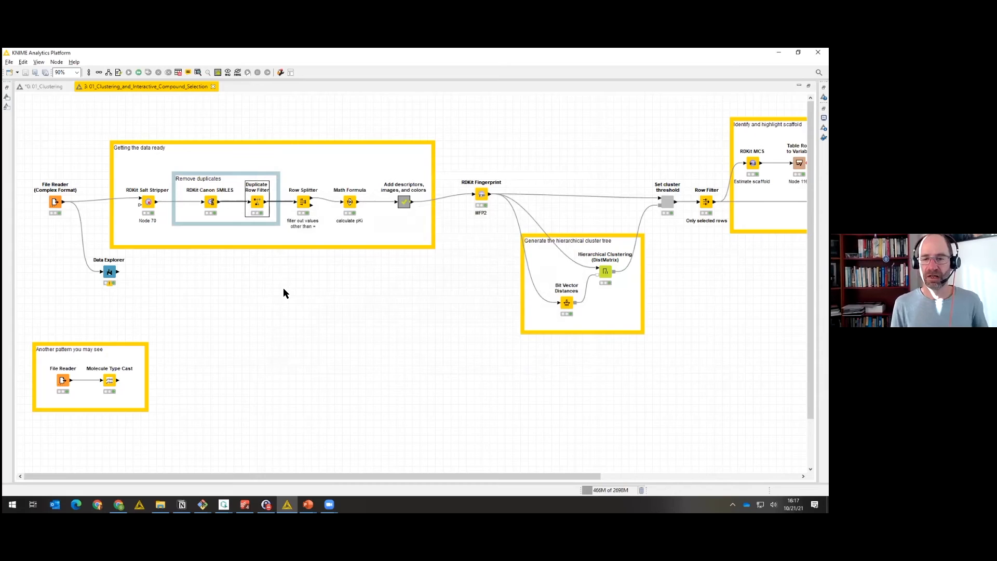
Review the Row Splitter's filter criteria, which match standard_relation against the pattern "=", and close the dialog without changes.
left_click(304, 202)
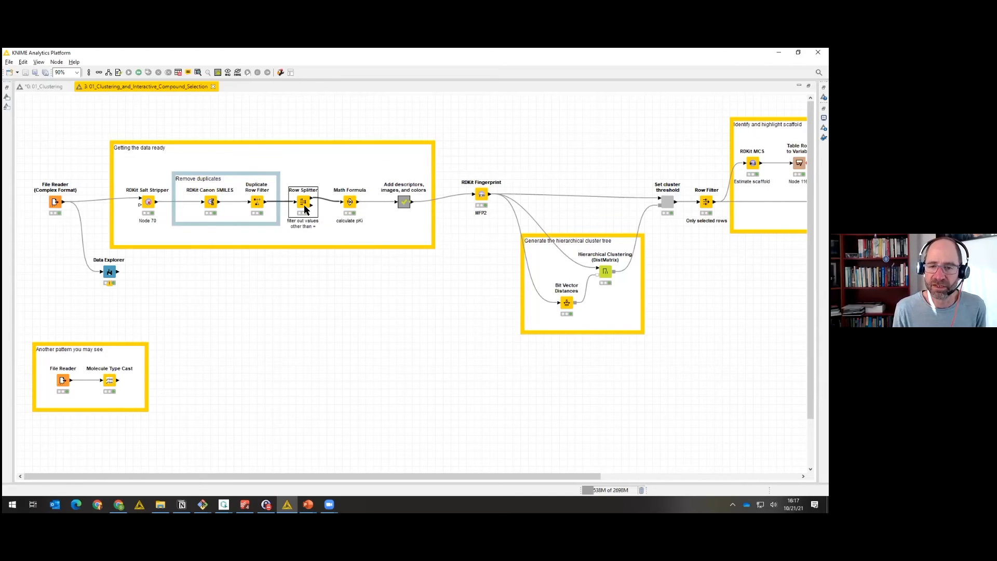
double_click(304, 206)
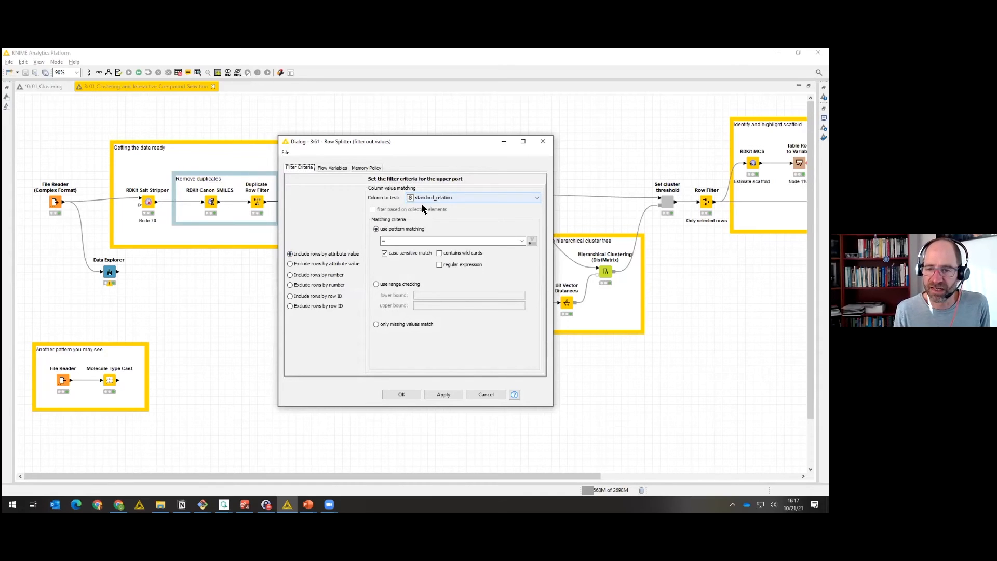
left_click(385, 241)
type("=")
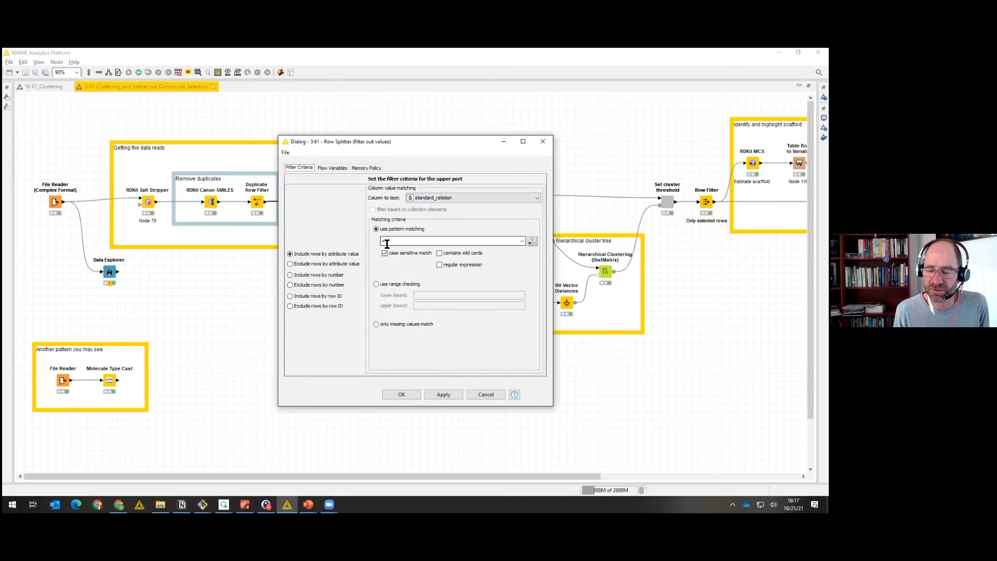
left_click(401, 395)
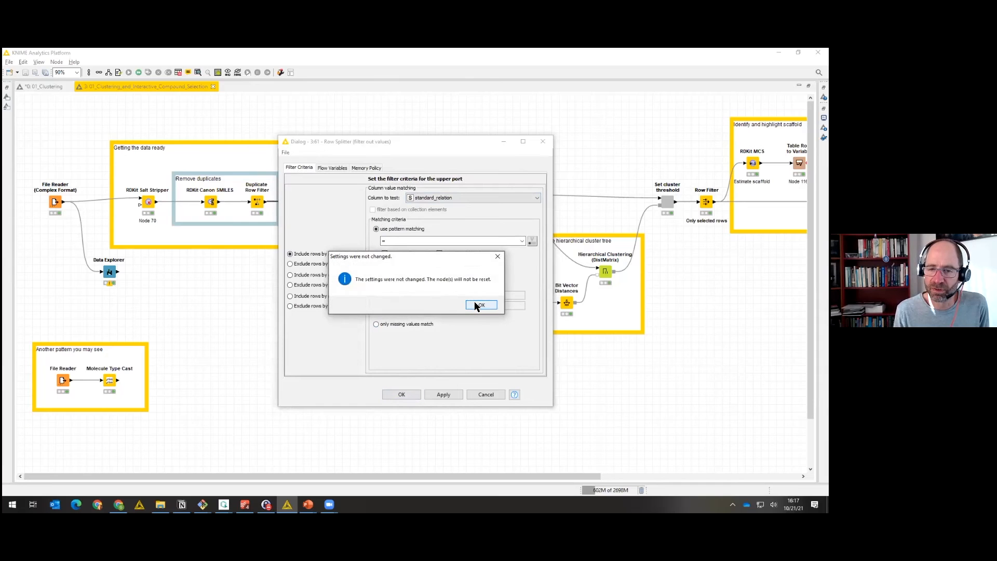
left_click(480, 306)
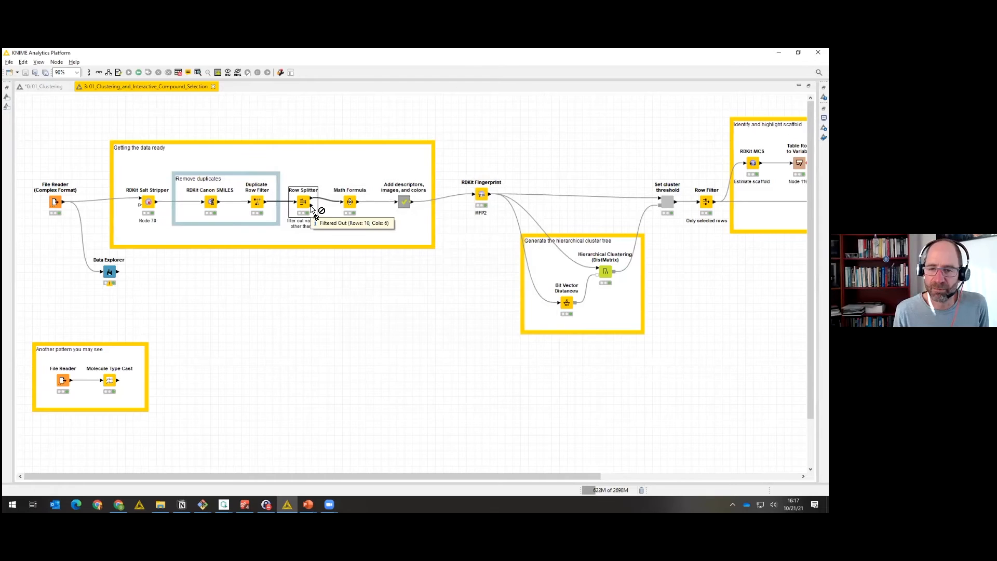
Open the Row Splitter's Filtered Out table, examine the standard_relation values of the excluded rows, and close it.
right_click(311, 209)
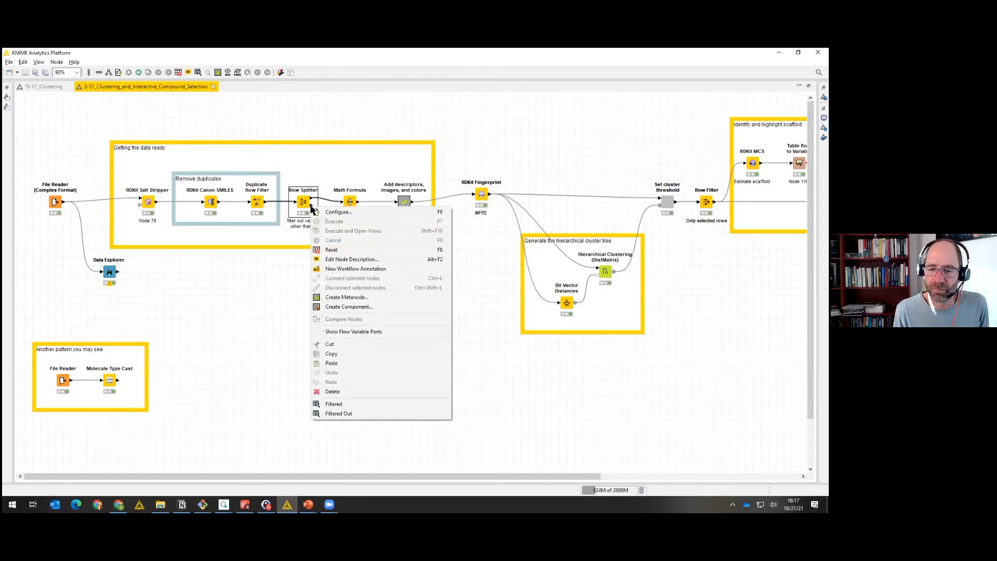
left_click(339, 414)
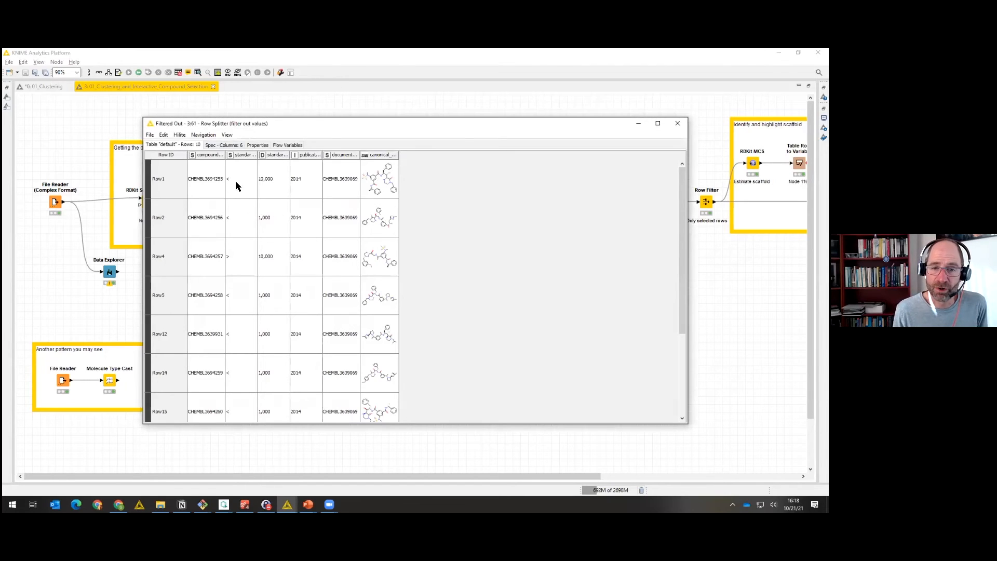
scroll(229, 177, "down", 2)
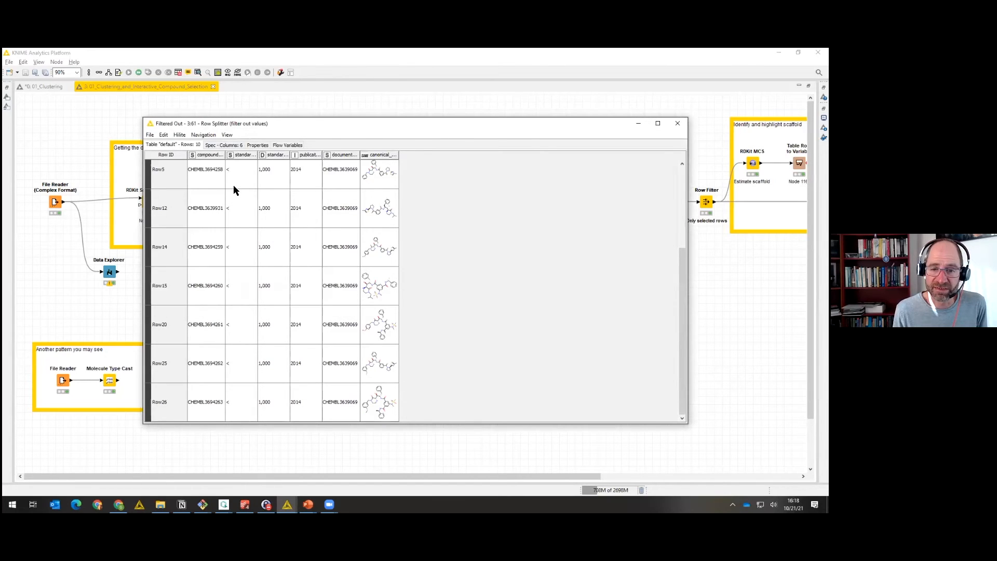
scroll(234, 224, "up", 2)
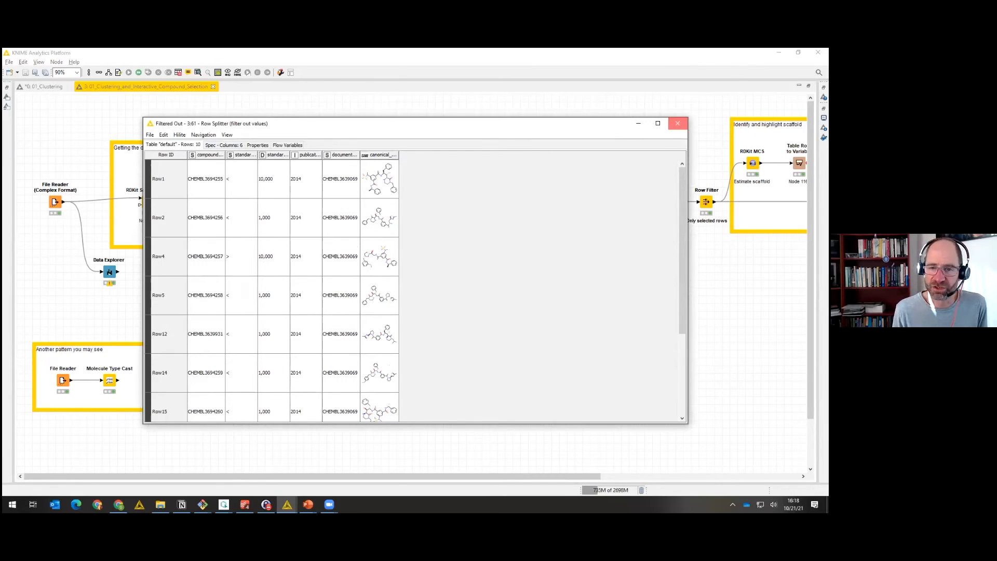
left_click(677, 124)
Replace the Math Formula node's pKi expression with -log($standard_value$*1e-9), inserting standard_value from the available columns.
left_click(352, 209)
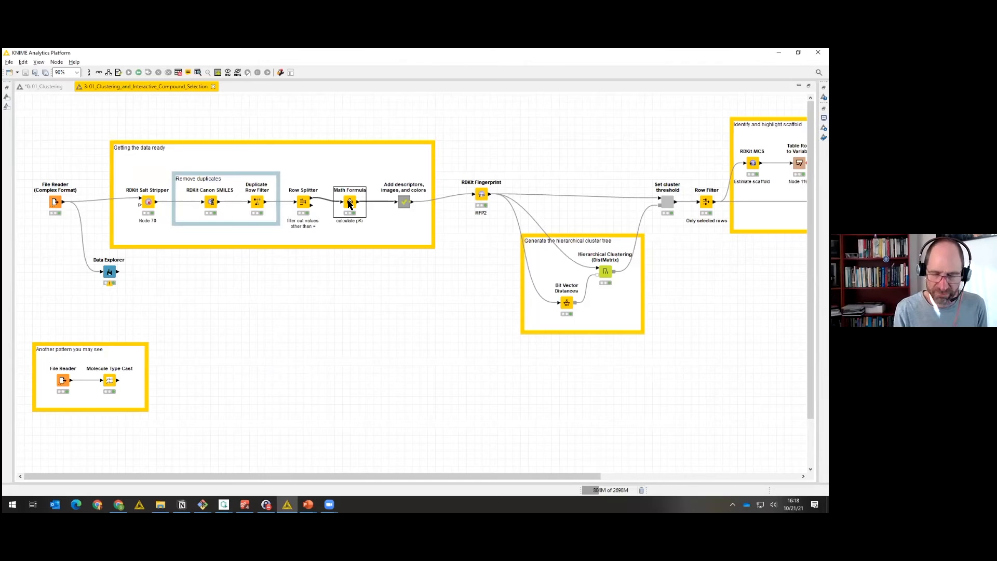
double_click(349, 202)
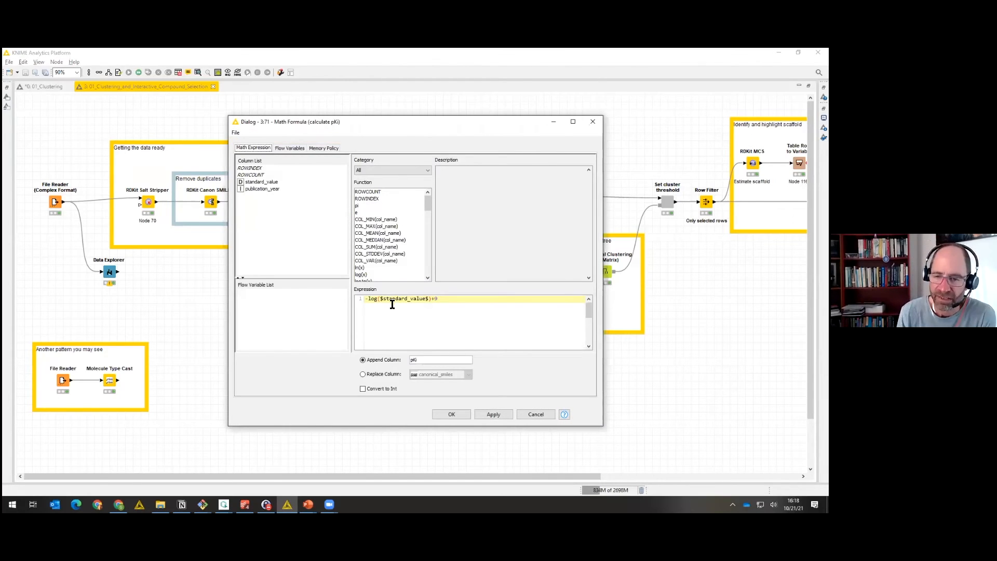
left_click(436, 303)
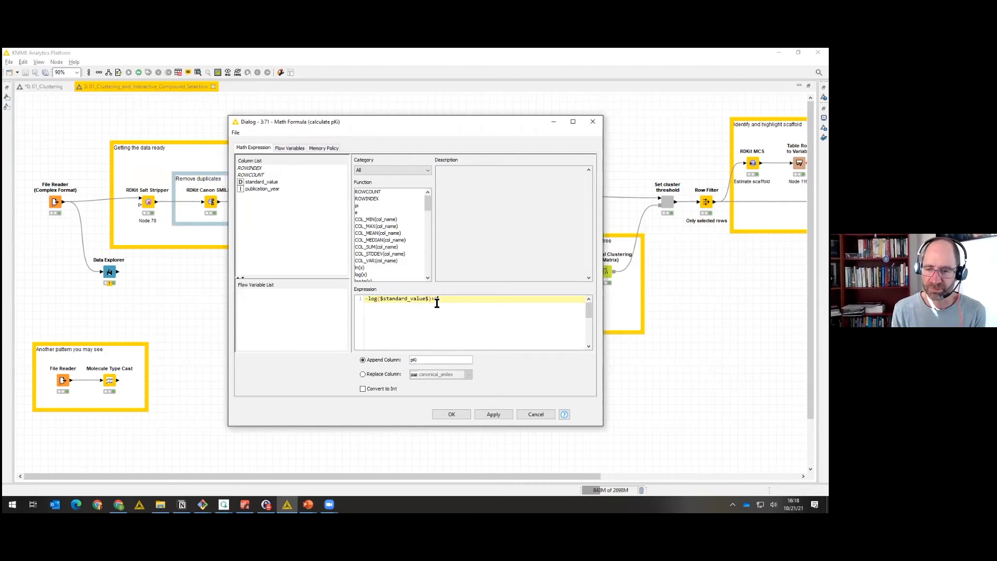
key("ctrl+a")
key("BackSpace")
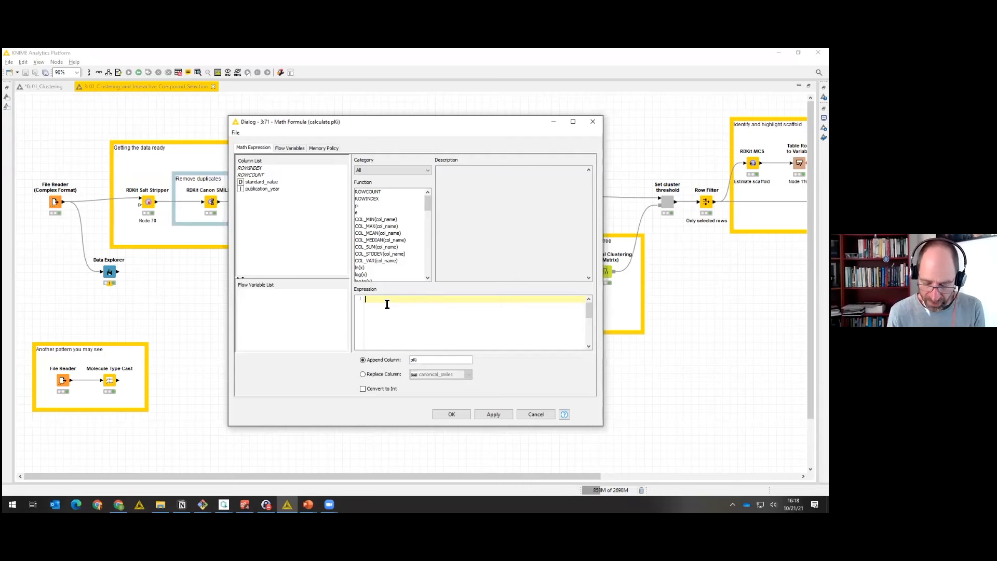
type("-log(")
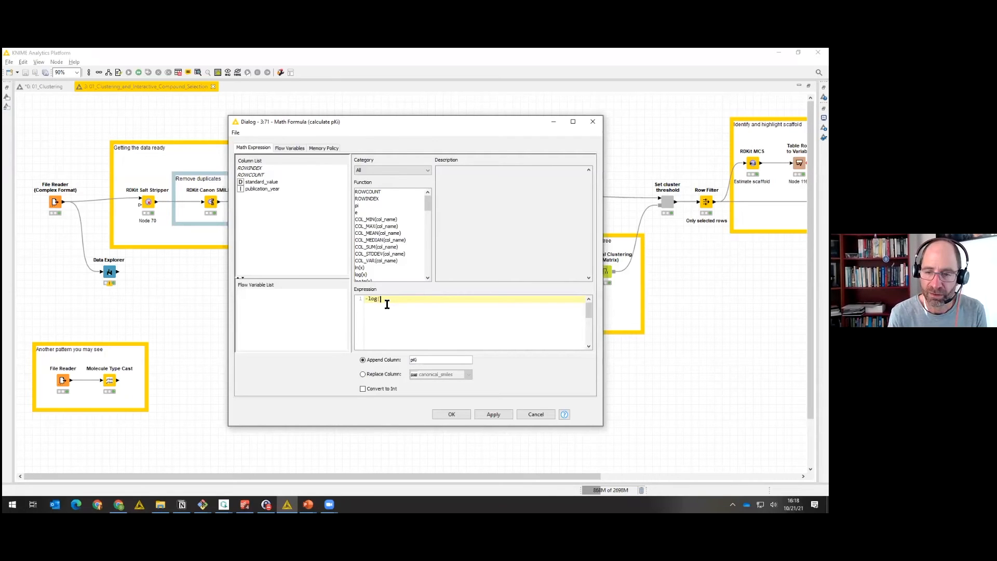
type(")")
key("Left")
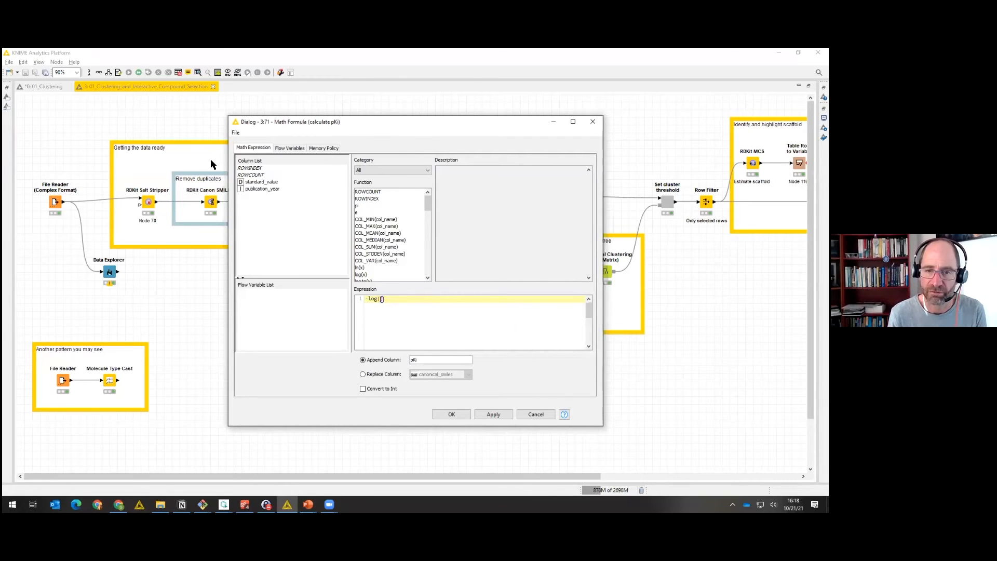
double_click(260, 182)
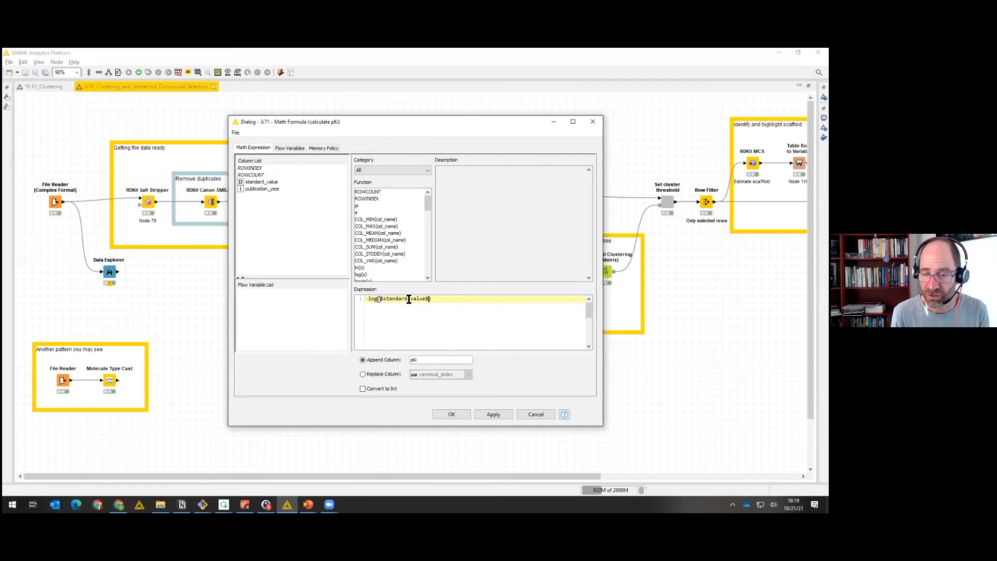
type("*1e-9")
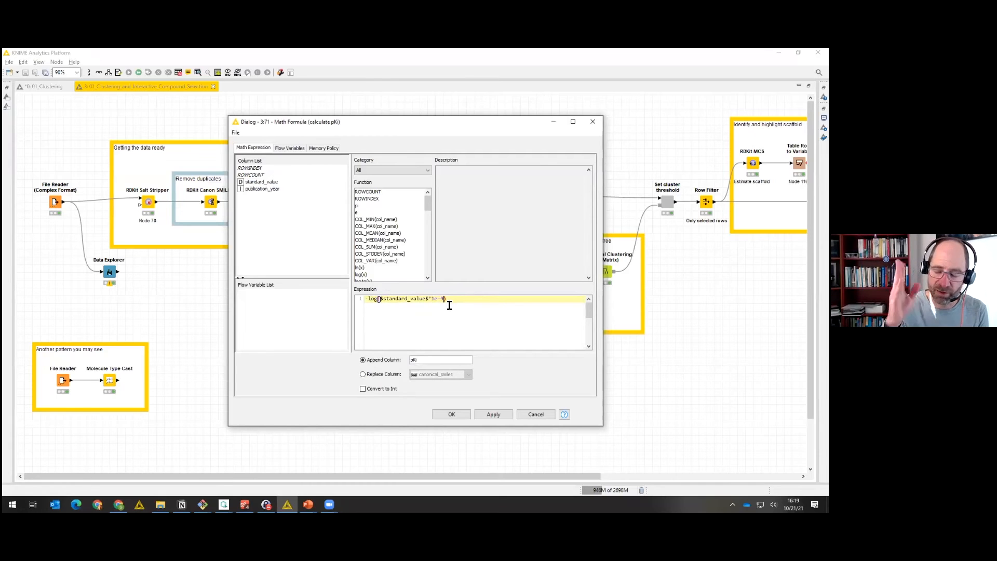
Try the pKi expression with the exponent's minus sign removed, and restore it to 1e-9.
key("Left")
key("BackSpace")
key("BackSpace")
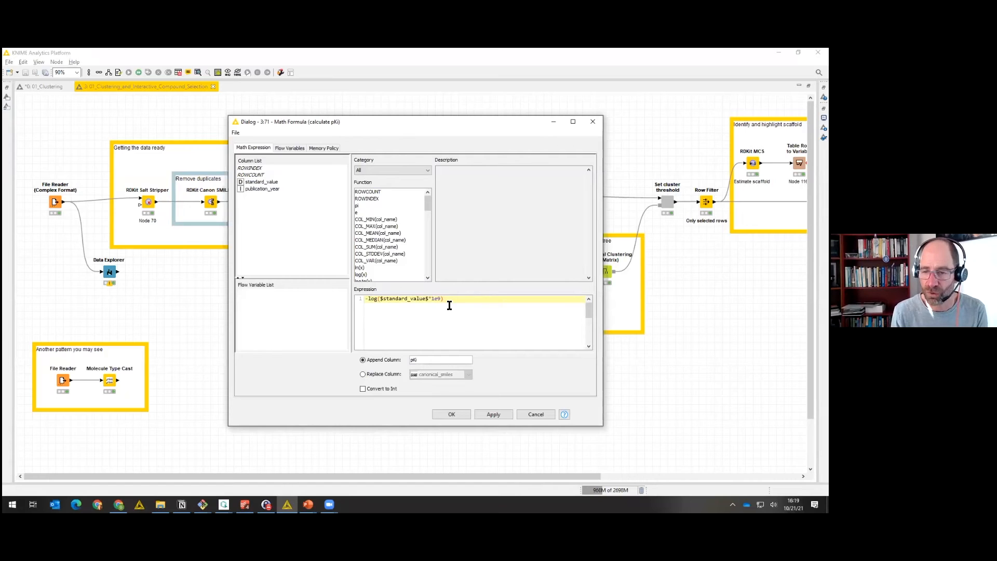
type("-9")
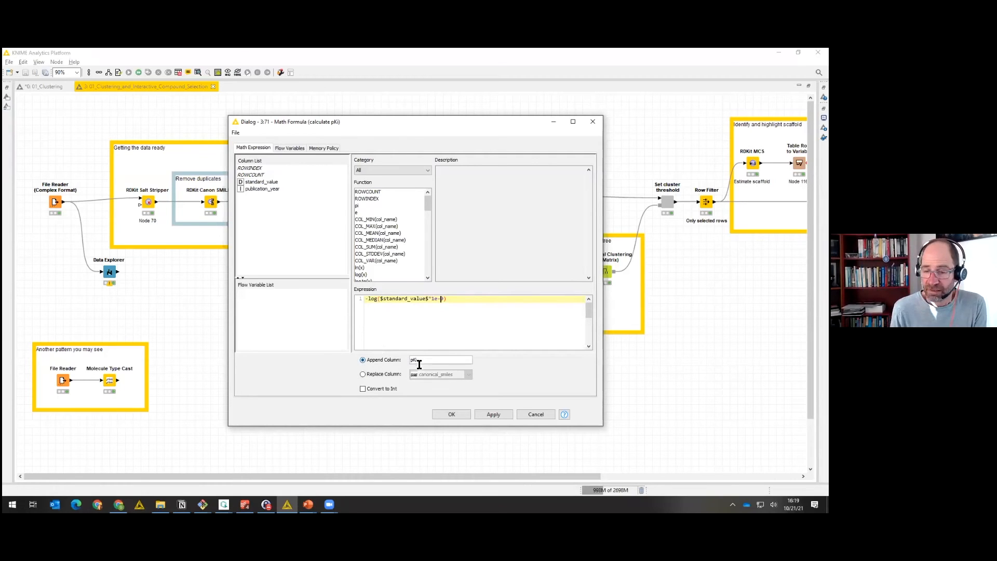
Accept the new pKi expression and execute the Math Formula node.
left_click(452, 415)
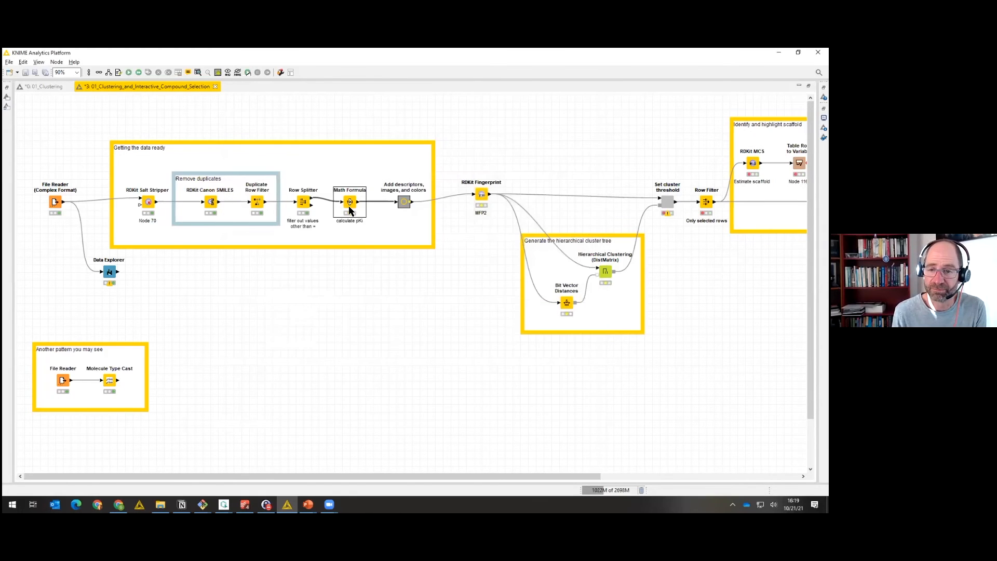
right_click(350, 210)
left_click(373, 222)
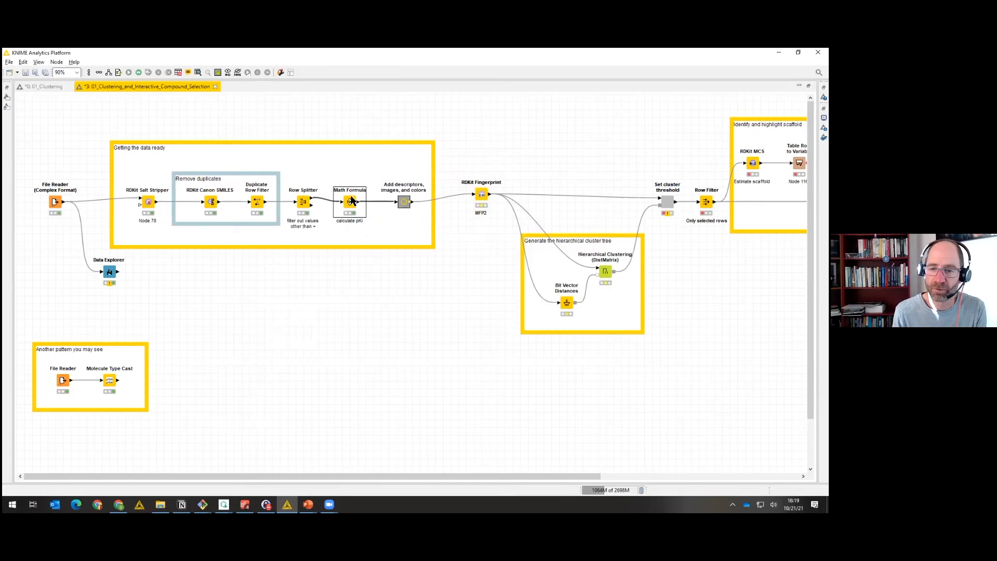
Open the Math Formula node's output data, compare the pKi values with standard_value for individual rows, and close the table.
right_click(352, 201)
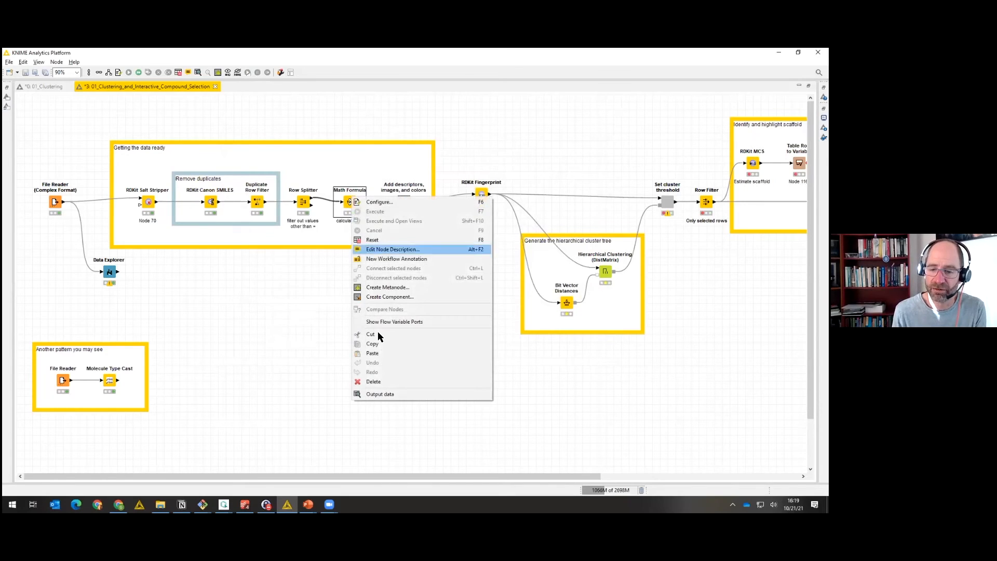
left_click(386, 395)
left_click(408, 170)
scroll(407, 171, "down", 1)
scroll(409, 174, "up", 1)
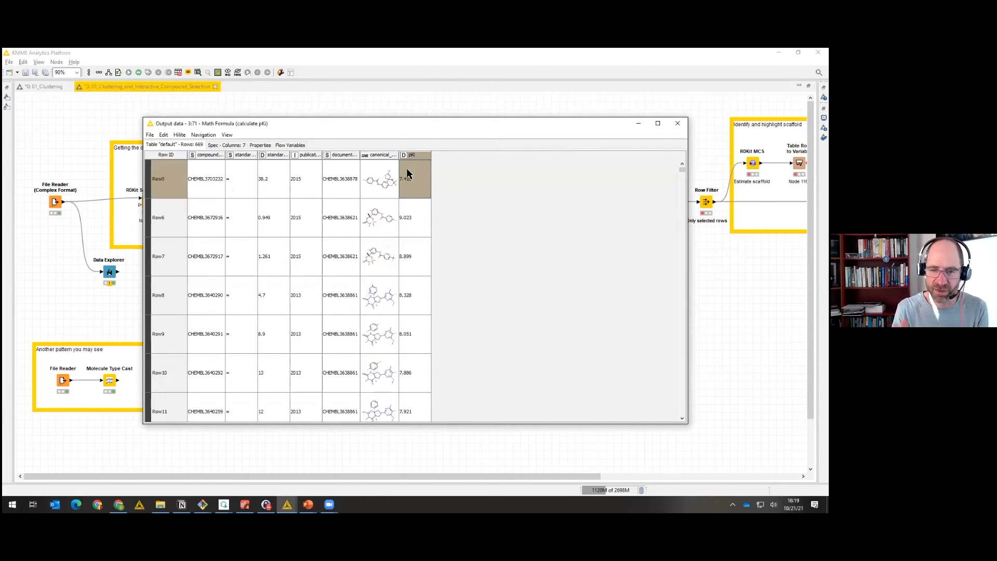
left_click(409, 221)
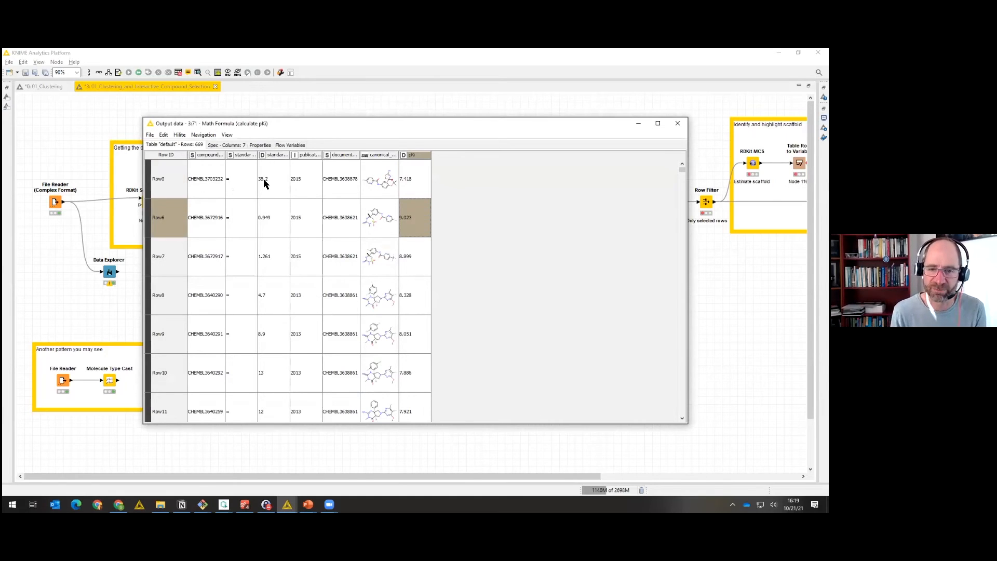
left_click(275, 217)
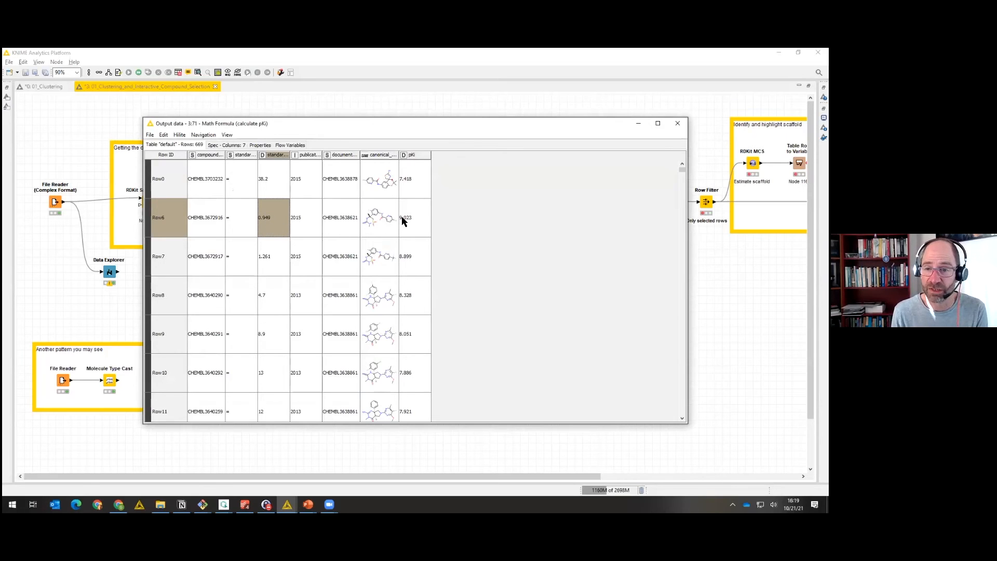
left_click(425, 236)
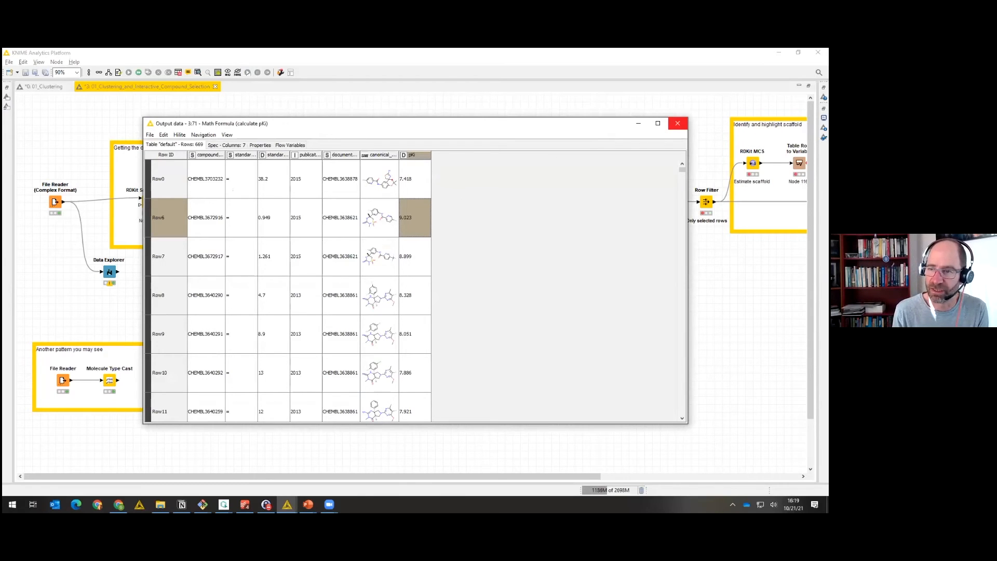
left_click(678, 123)
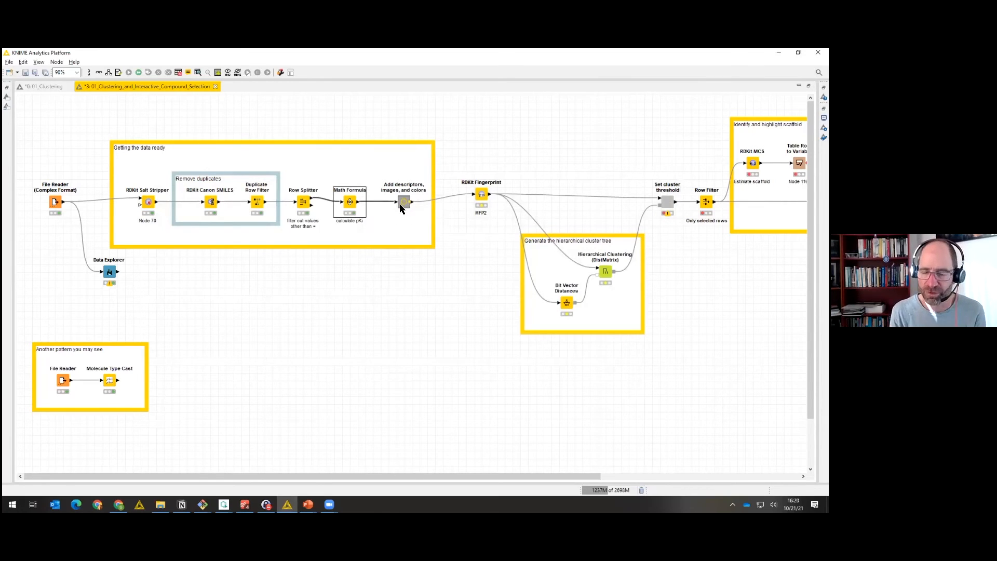
Review the descriptor selection of RDKit Descriptor Calculation inside the "Add descriptors, images, and colors" component without changes, and execute the component.
double_click(403, 204)
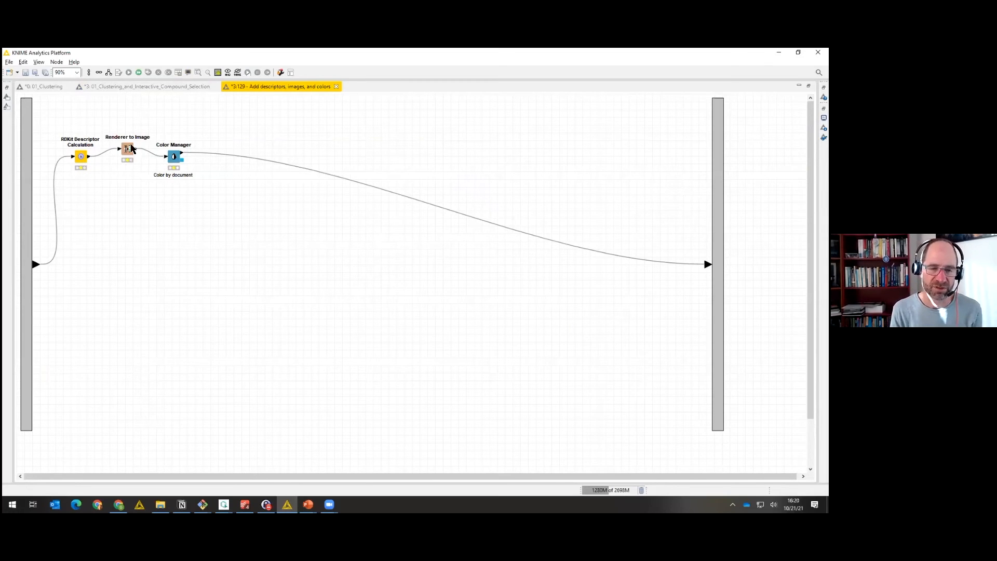
double_click(80, 158)
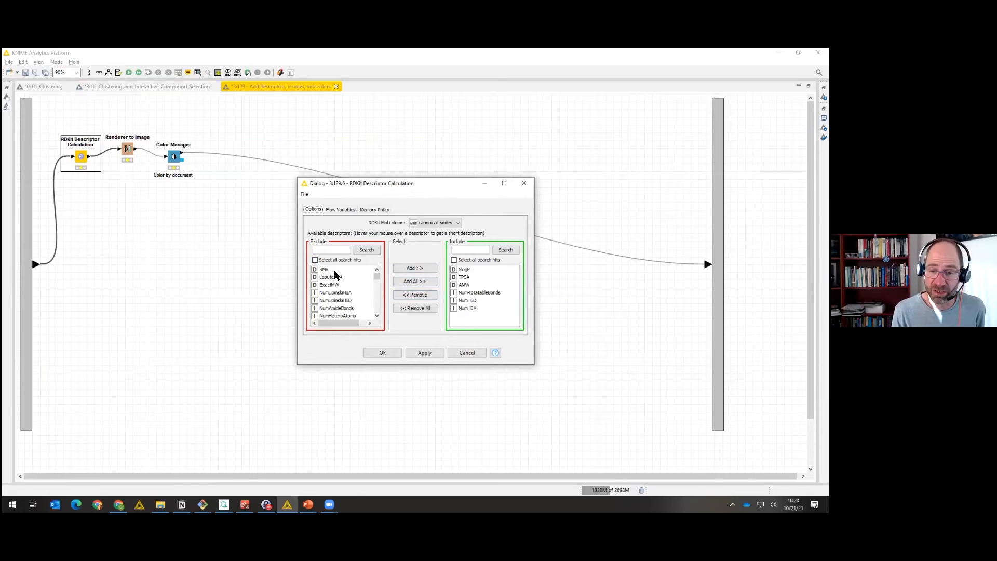
left_click_drag(378, 276, 389, 332)
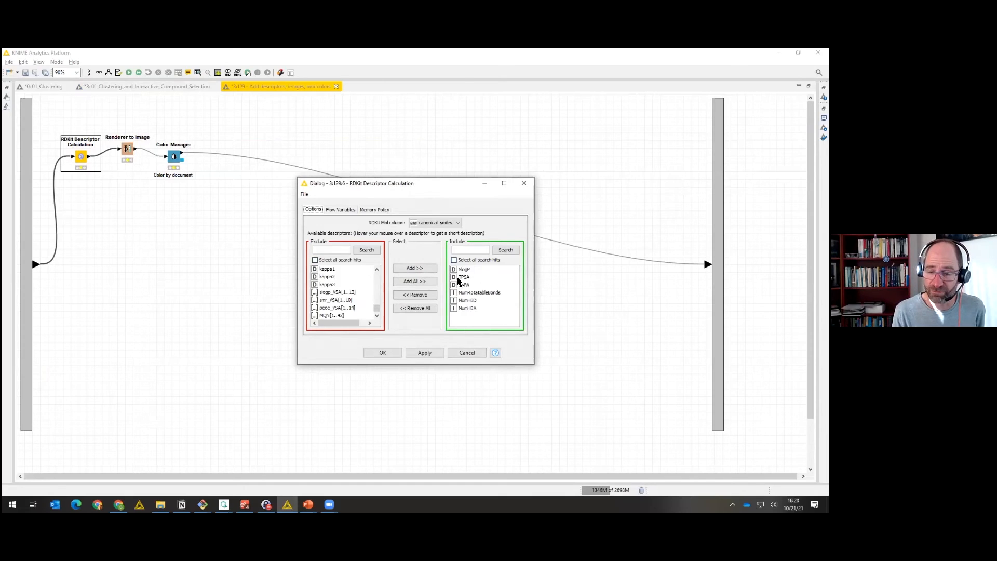
left_click(474, 353)
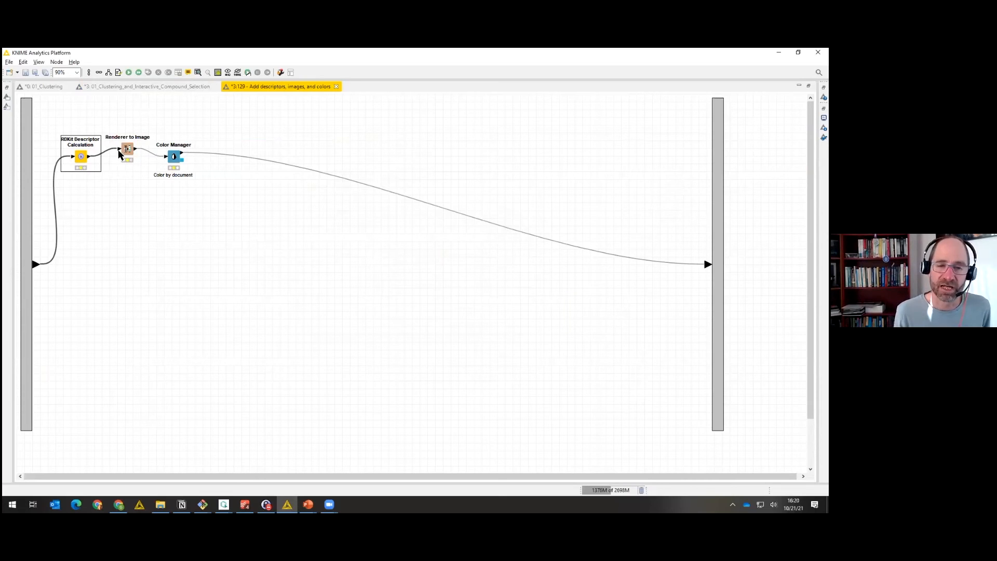
left_click(337, 87)
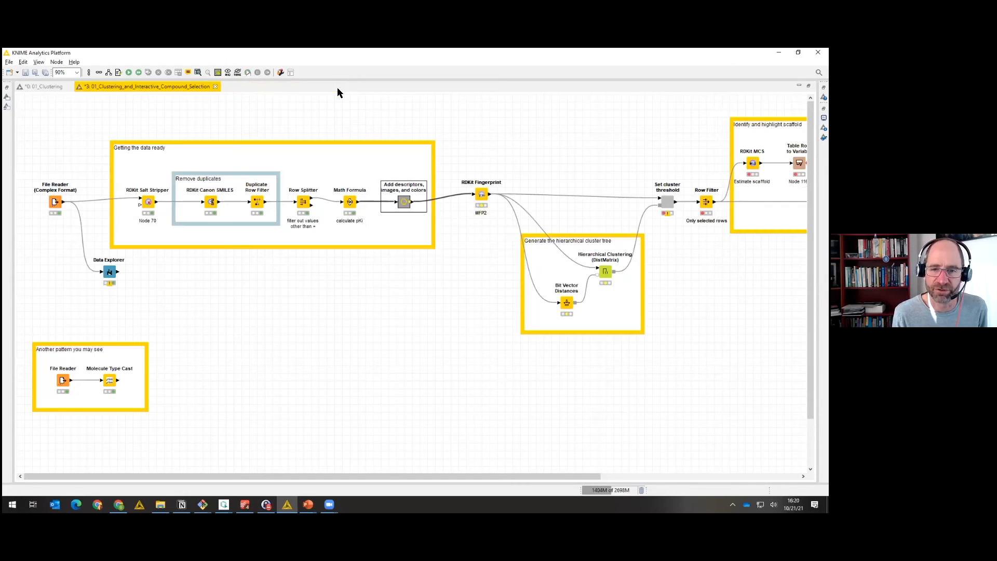
left_click(128, 73)
Review the RDKit Fingerprint node's advanced settings and available fingerprint types, keep Morgan without changes, and execute the node.
left_click(481, 200)
double_click(483, 197)
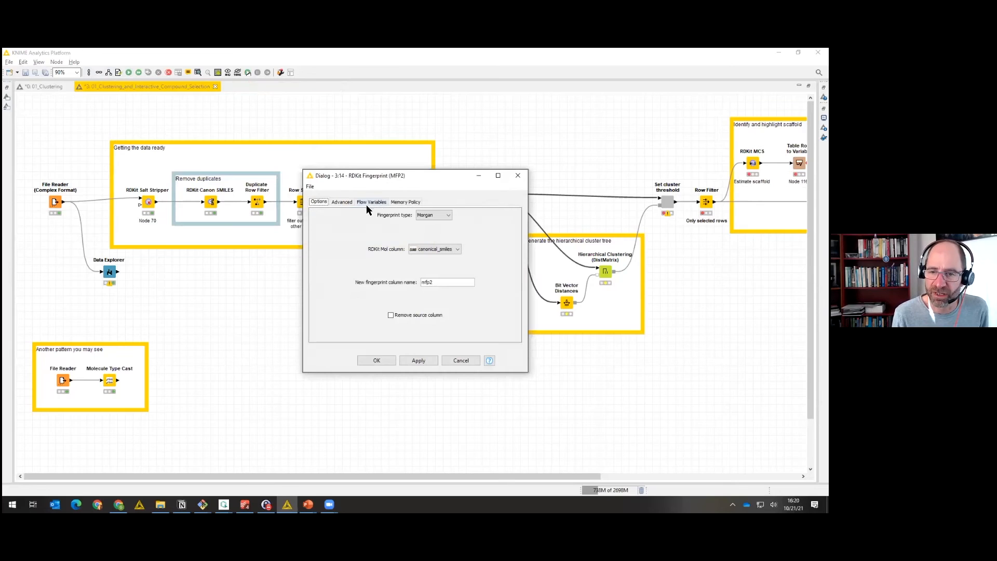
left_click(337, 202)
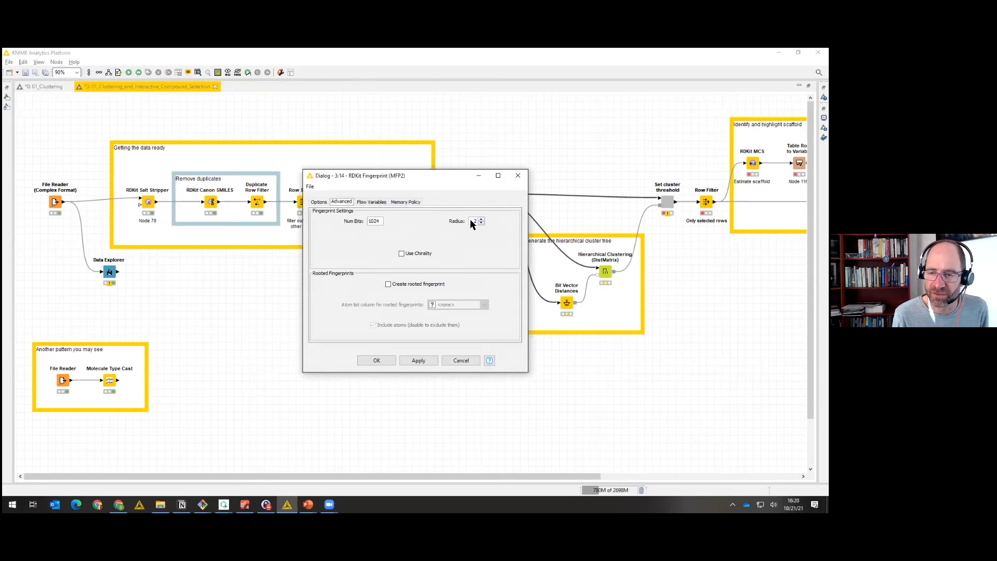
left_click(320, 203)
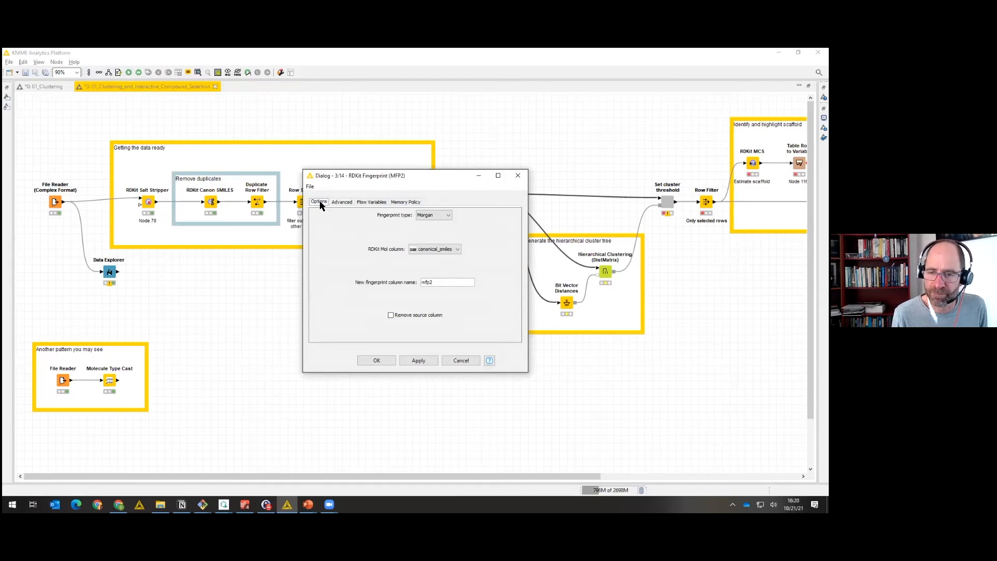
left_click(434, 215)
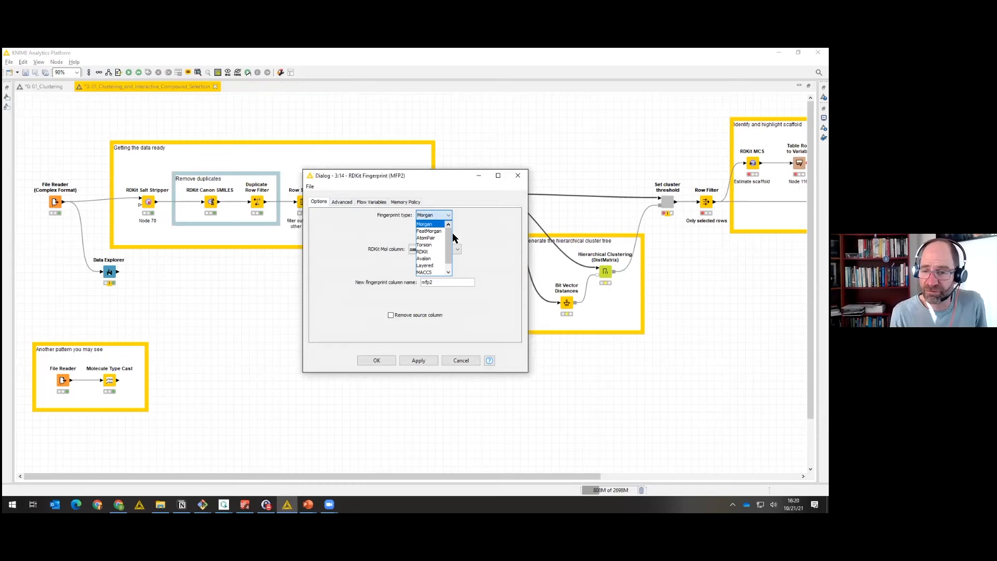
mouse_move(449, 236)
left_mouse_down()
mouse_move(450, 254)
mouse_move(453, 225)
left_mouse_up()
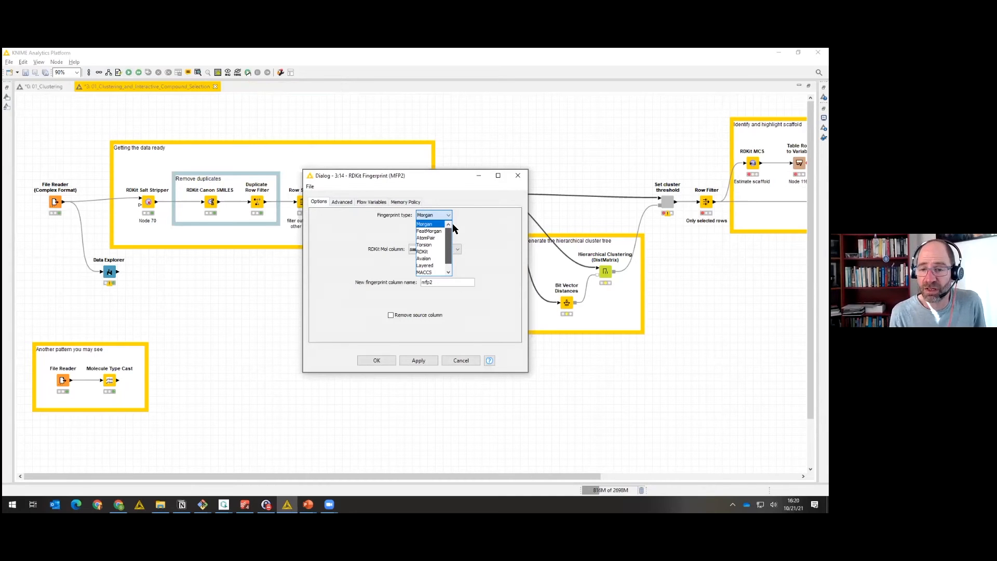
left_click(438, 223)
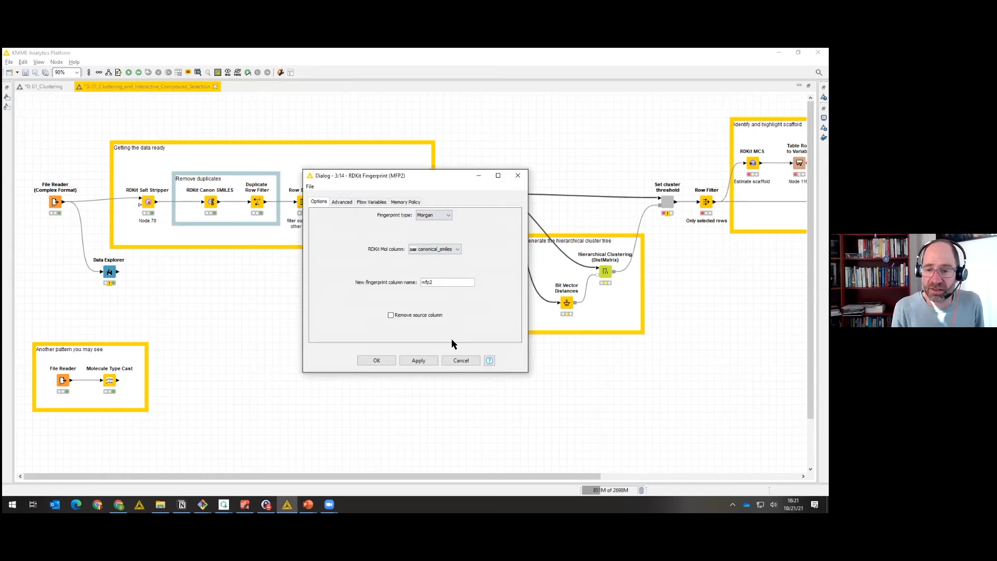
left_click(456, 359)
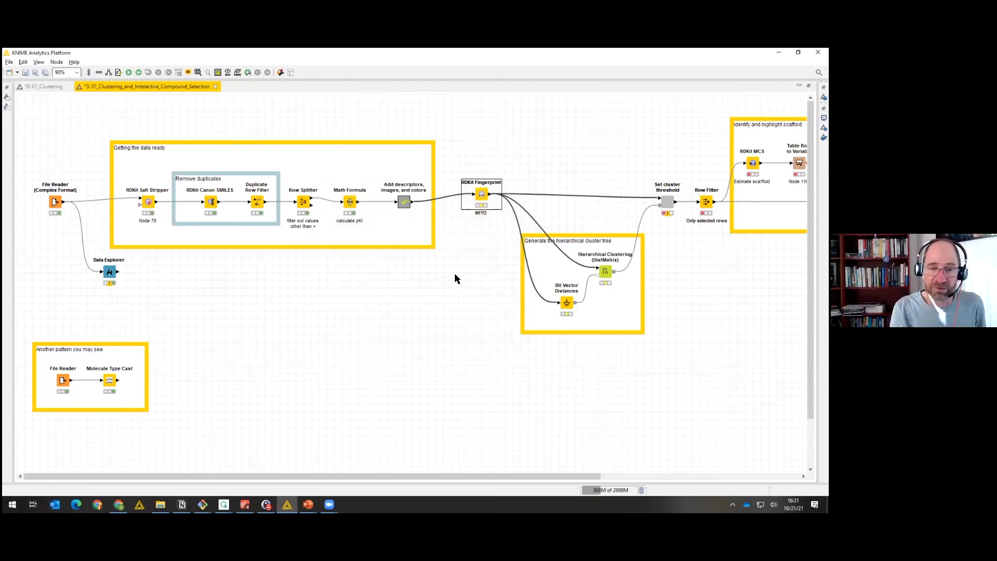
left_click(129, 73)
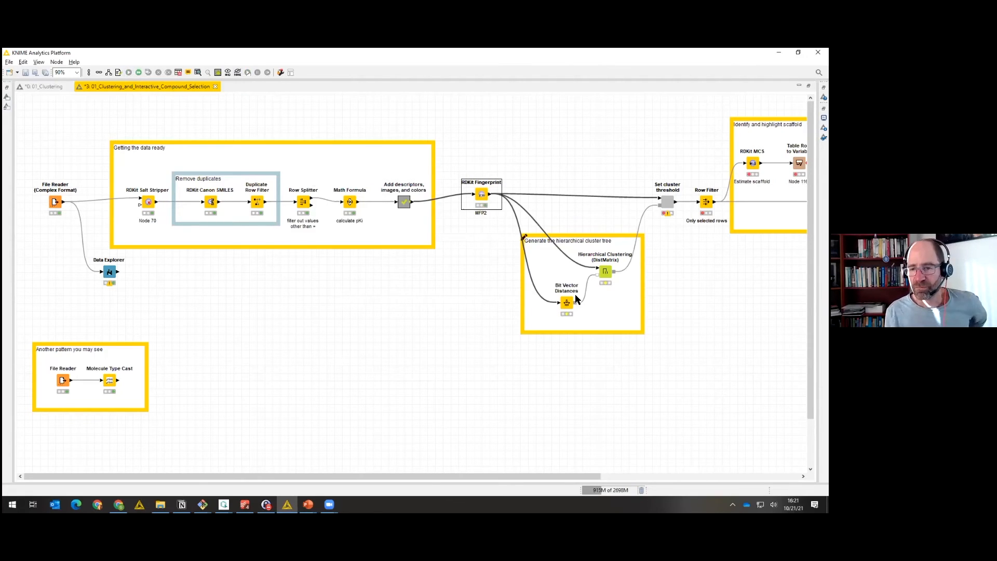
Execute the Bit Vector Distances node and the Hierarchical Clustering (DistMatrix) node.
left_click_drag(487, 476, 583, 477)
left_click(436, 303)
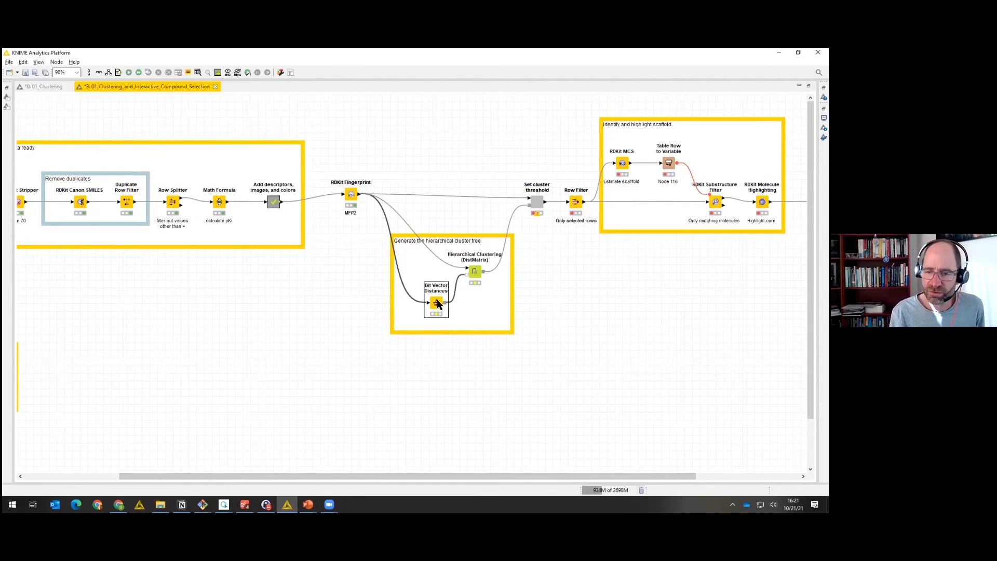
left_click(476, 271)
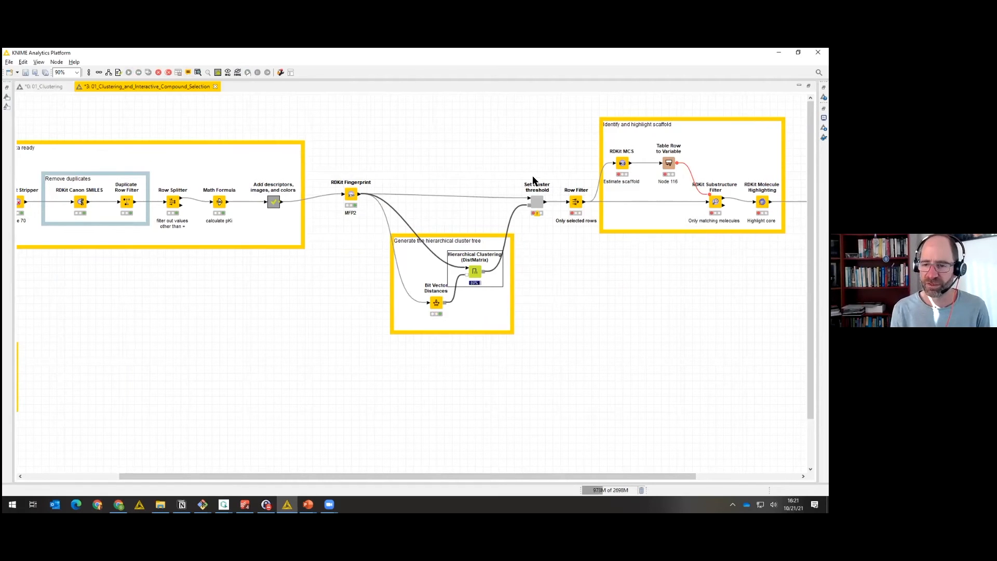
Execute the "Set cluster threshold" component with its interactive view, and look through the parallel coordinates plot, dendrogram, and compound tile area.
left_click(534, 202)
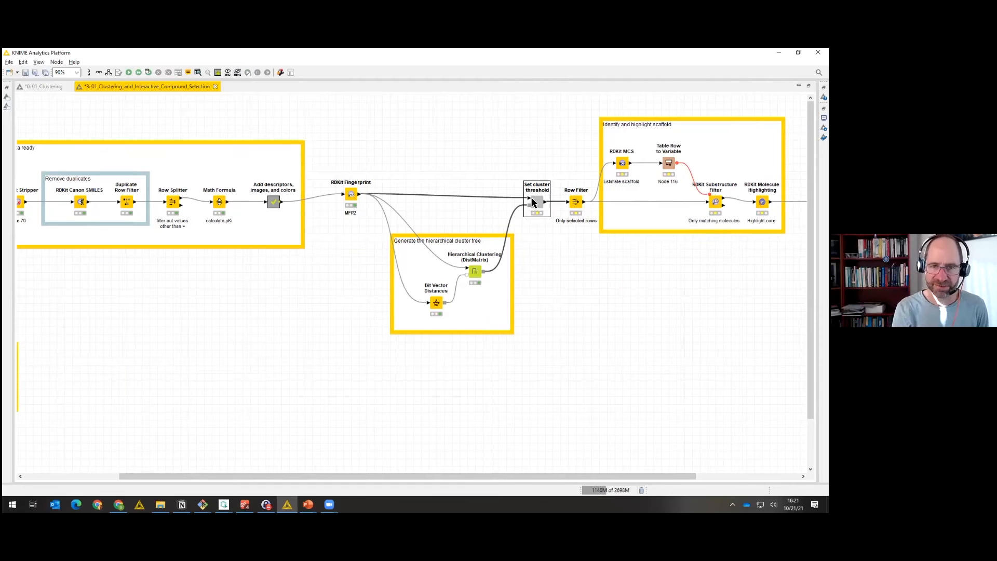
left_click(147, 73)
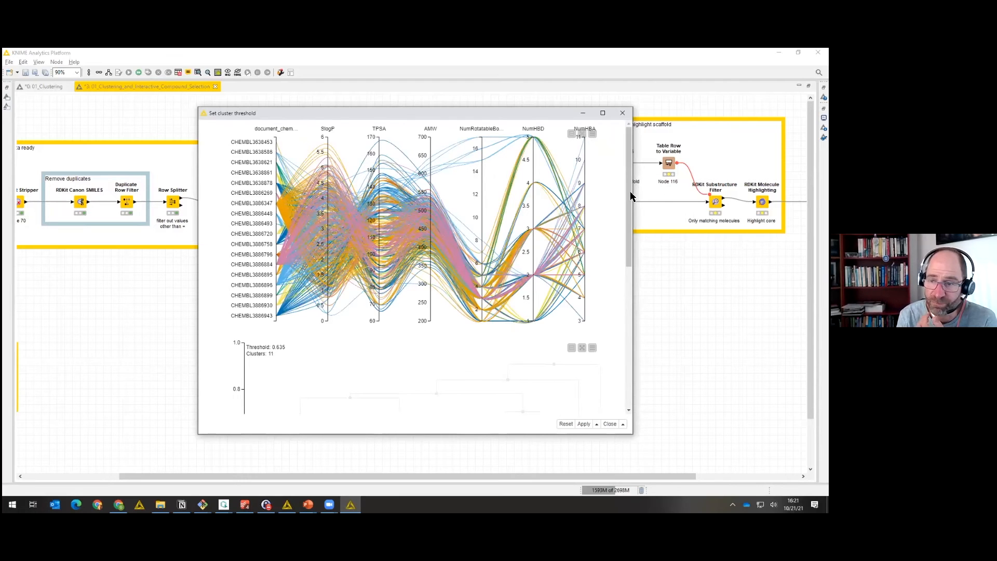
mouse_move(630, 193)
left_mouse_down()
mouse_move(626, 202)
mouse_move(623, 186)
left_mouse_up()
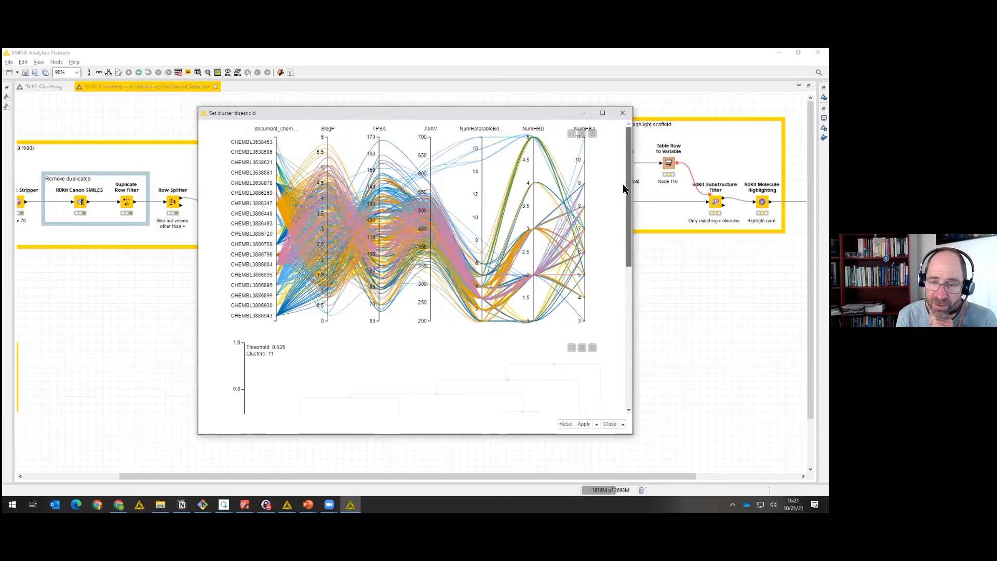
scroll(623, 197, "down", 4)
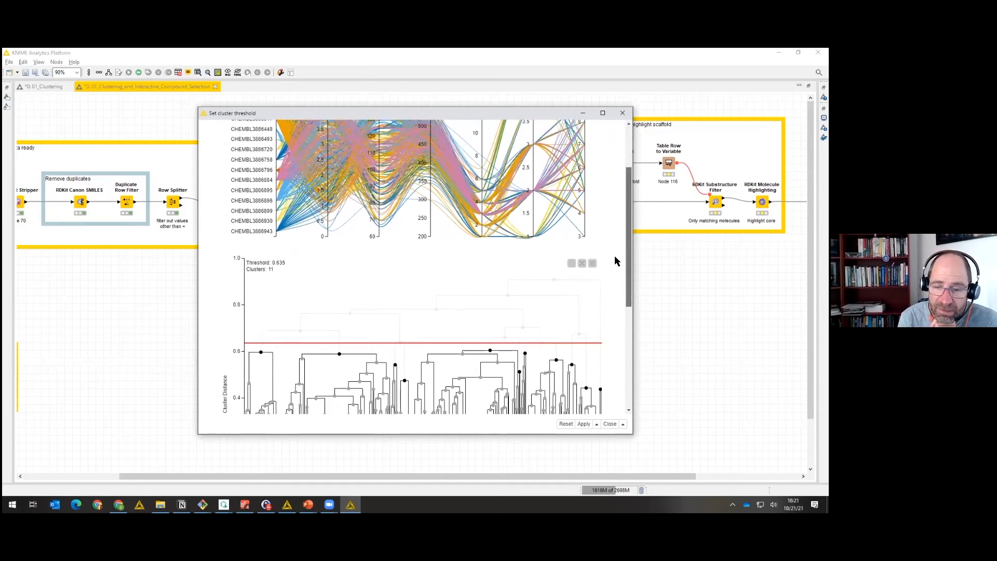
scroll(614, 288, "down", 1)
scroll(614, 288, "down", 2)
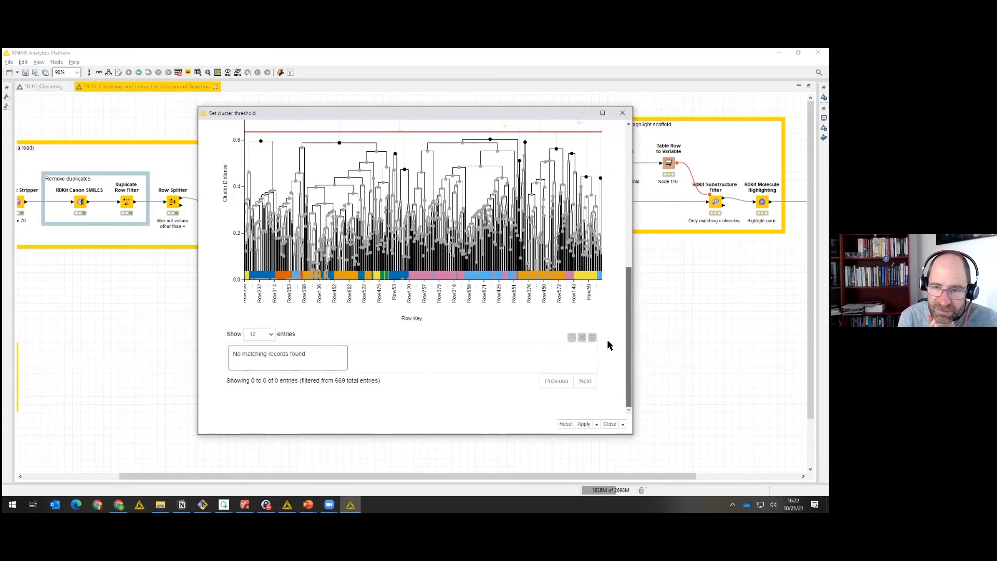
scroll(607, 335, "up", 1)
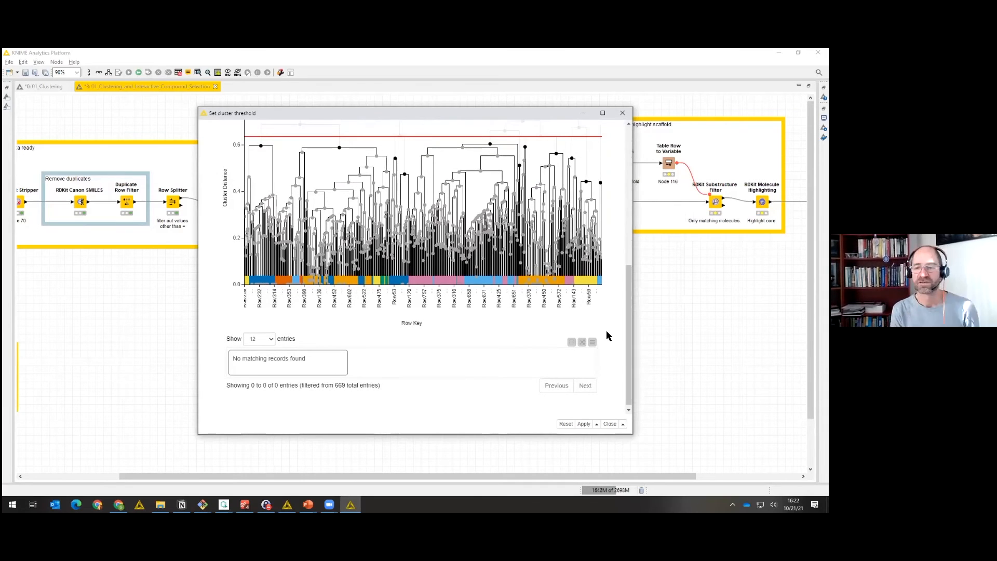
left_click_drag(627, 332, 628, 306)
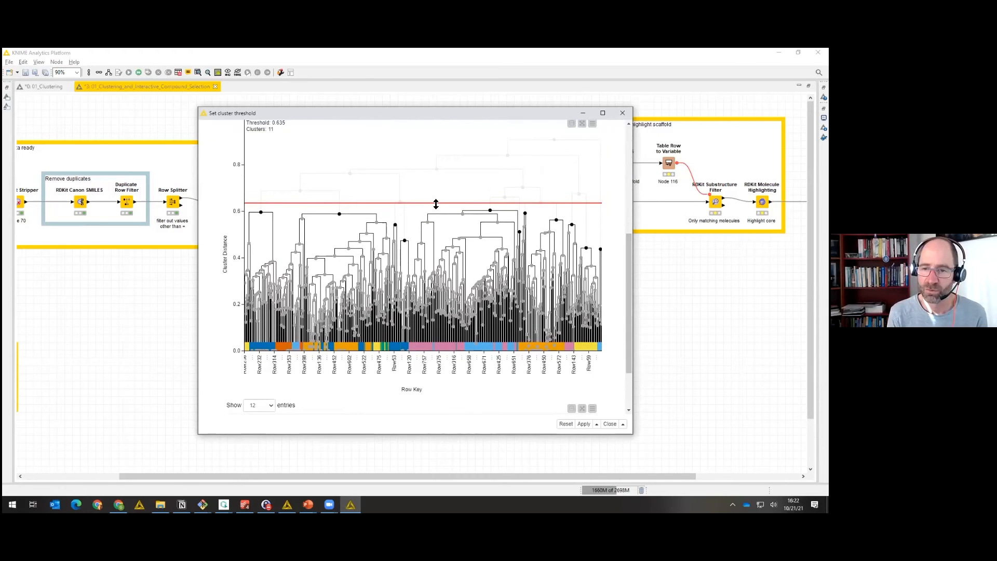
Raise the dendrogram's cluster threshold to 0.652 and select the merged cluster around Row53.
left_click_drag(435, 203, 435, 200)
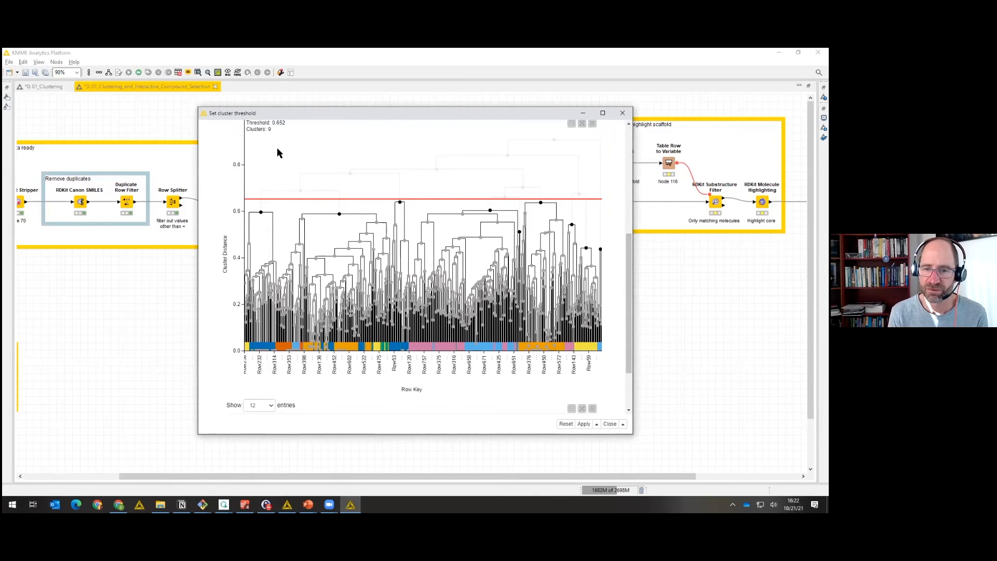
left_click(401, 205)
Browse the selected cluster's compound tiles, including the second page, and close the view without applying the changes.
left_click_drag(630, 197, 630, 368)
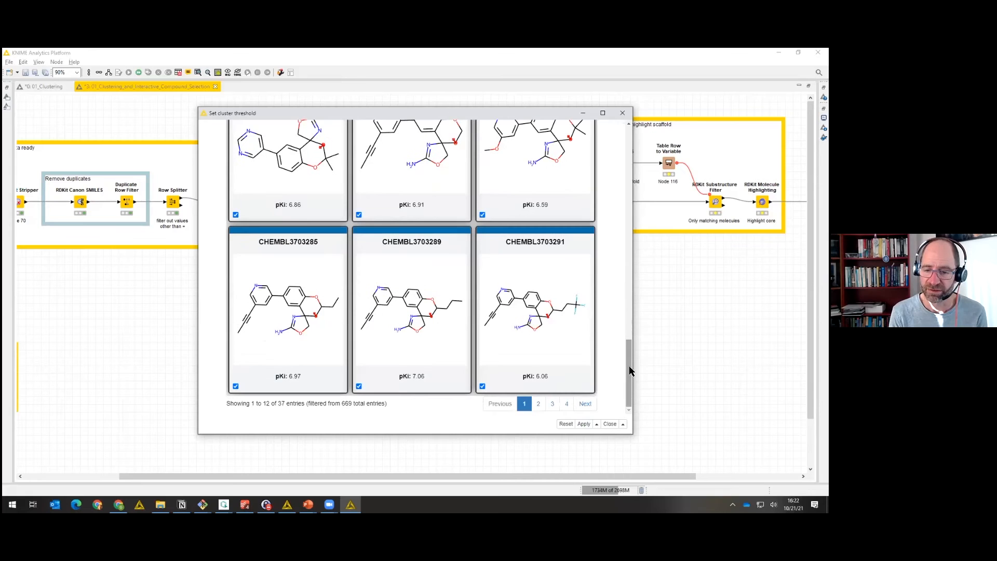
left_click(539, 404)
scroll(579, 349, "up", 2)
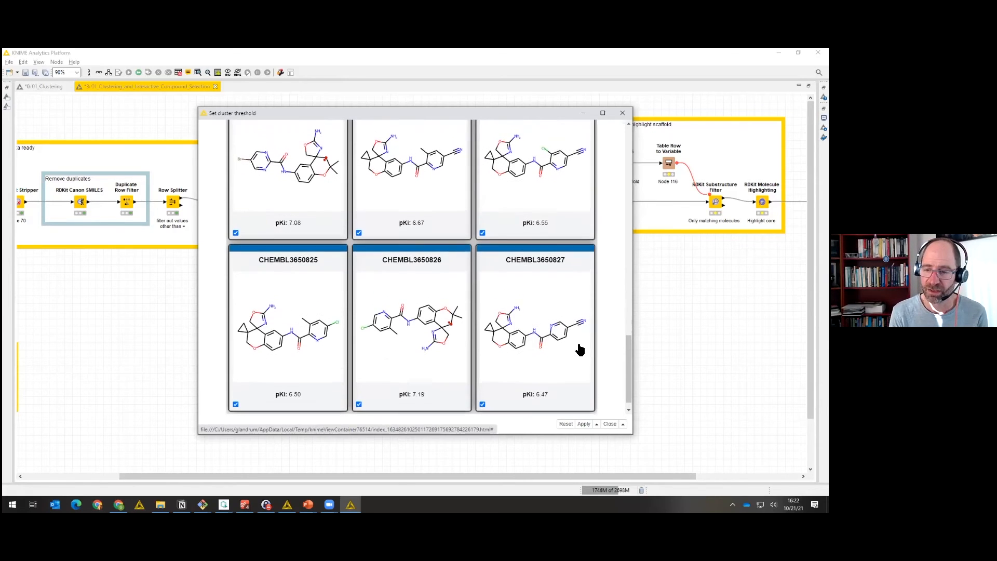
scroll(580, 349, "up", 4)
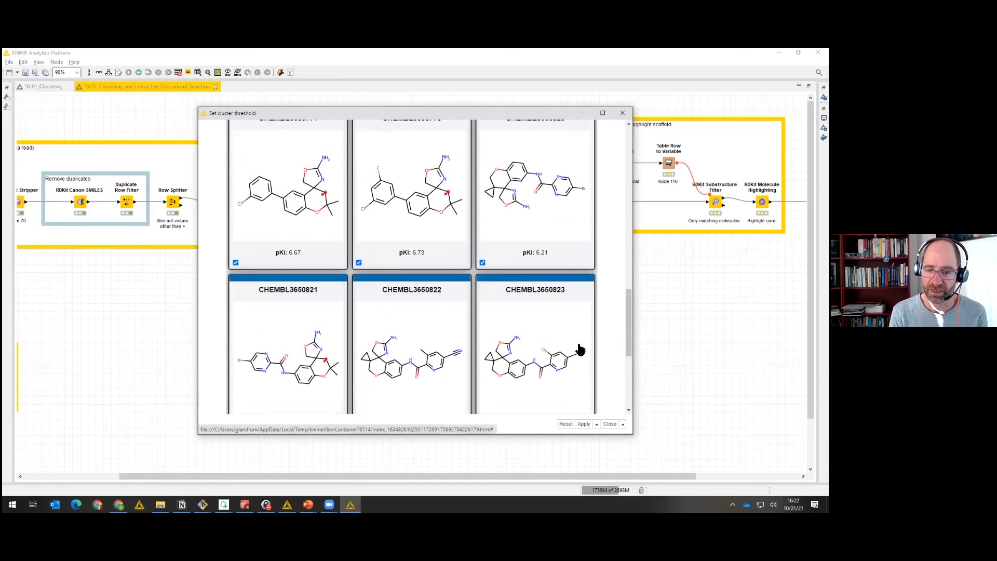
scroll(580, 349, "up", 4)
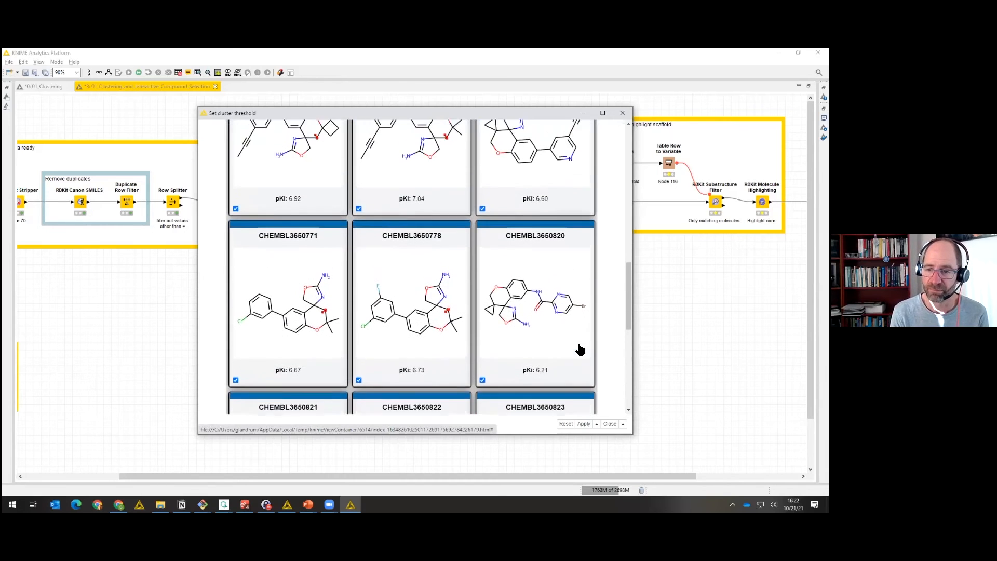
scroll(581, 349, "up", 1)
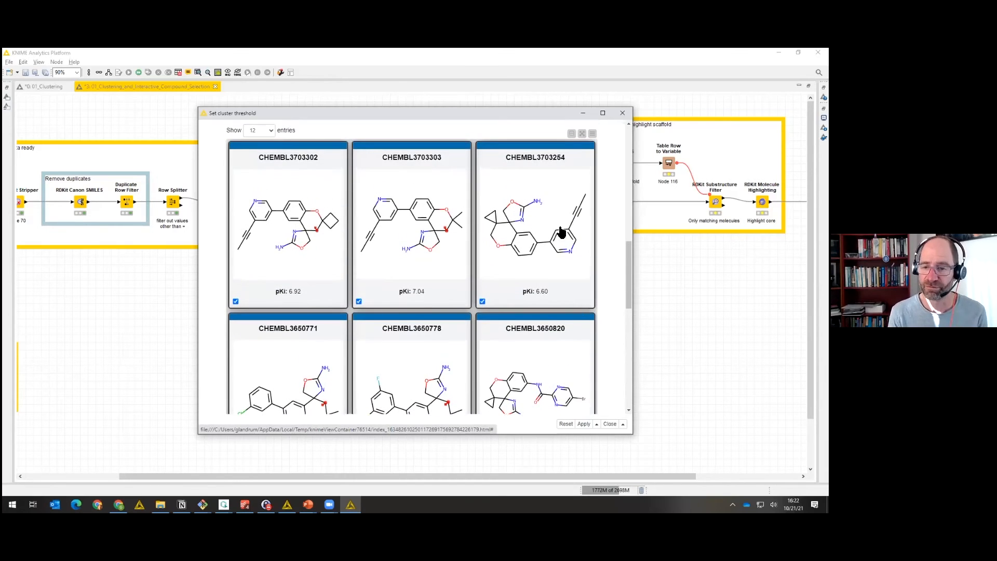
left_click(622, 113)
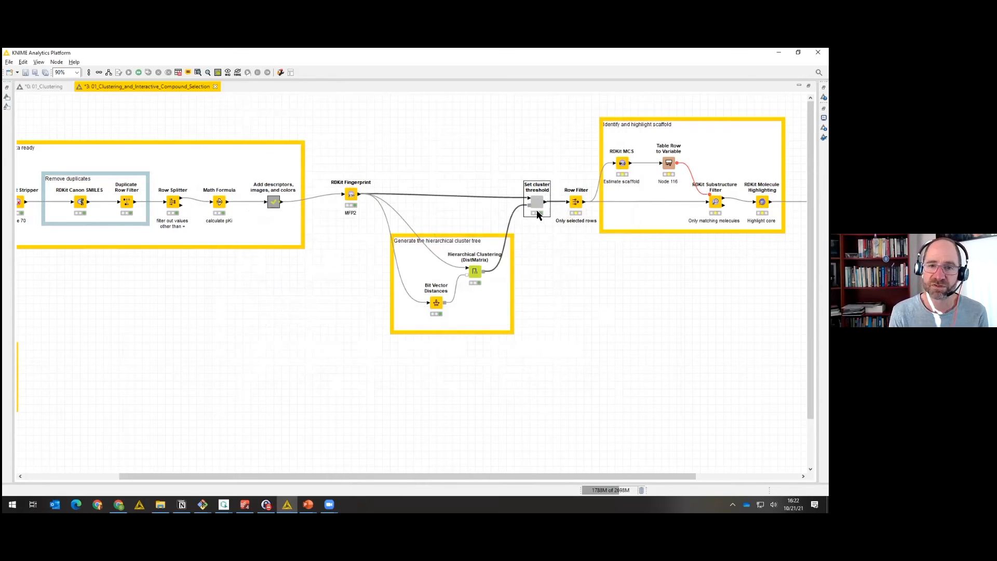
Reopen the "Set cluster threshold" view, select the cluster around Row450 in the dendrogram, and examine its compound structures and pKi values.
left_click(208, 72)
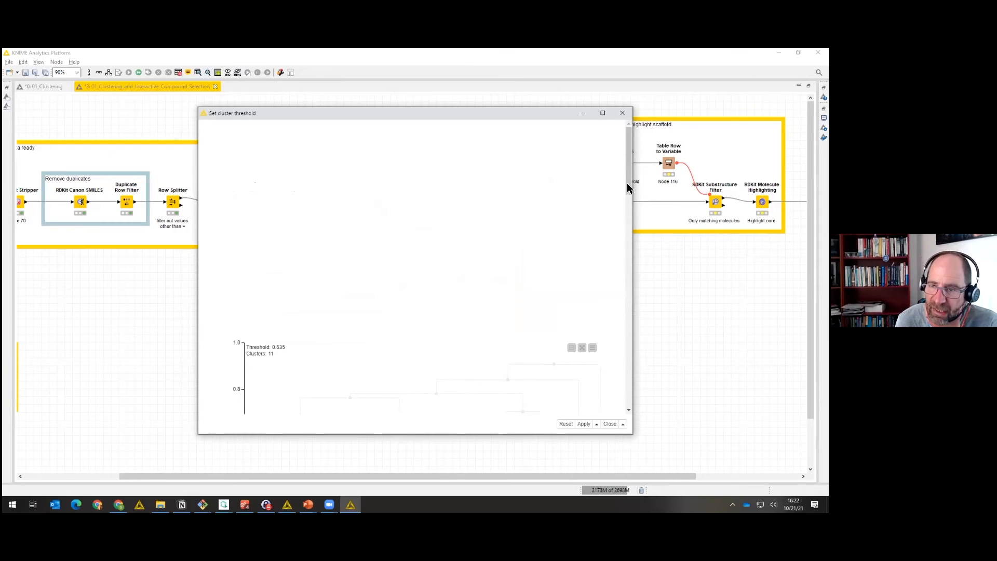
left_click_drag(628, 183, 628, 299)
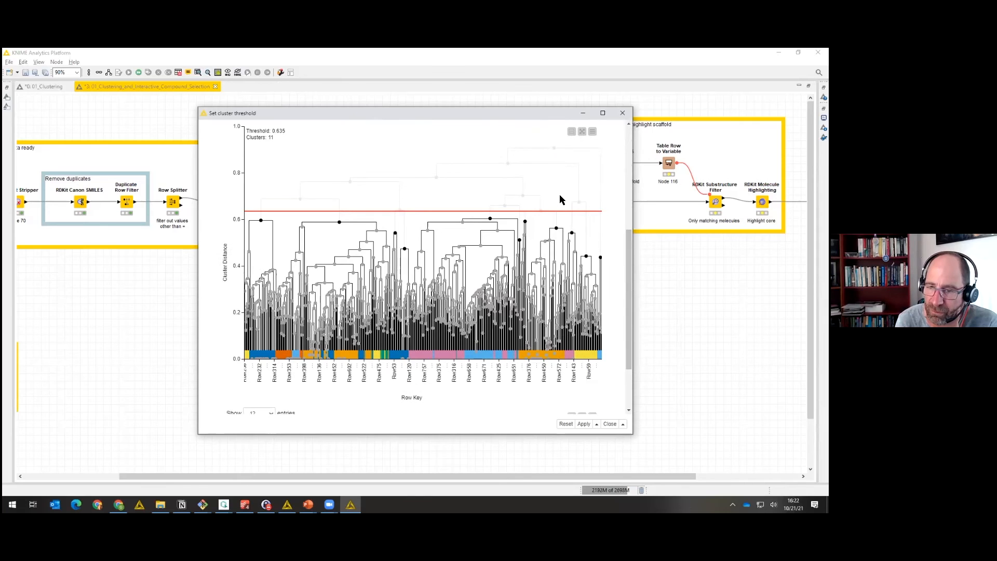
left_click(556, 228)
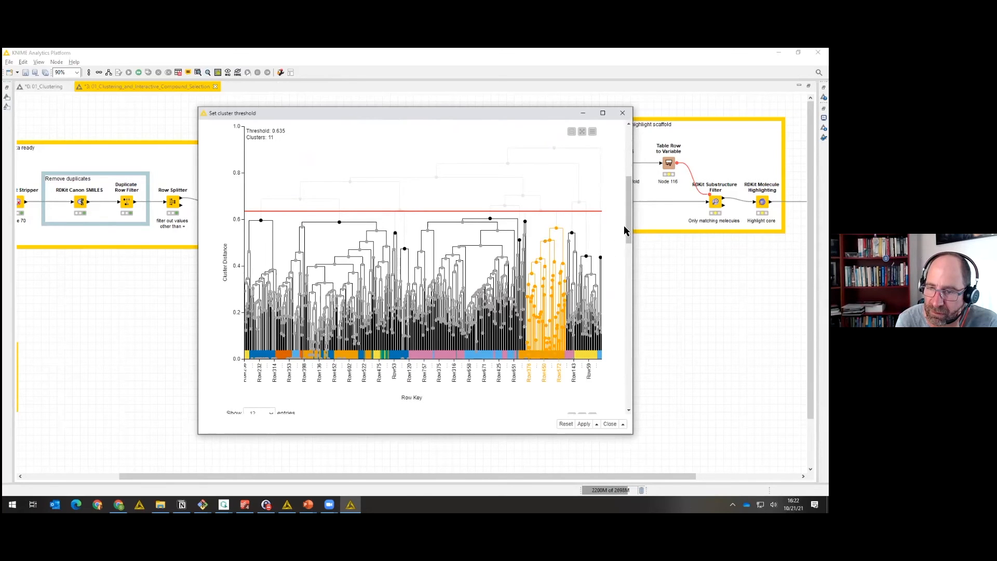
left_click_drag(627, 226, 618, 343)
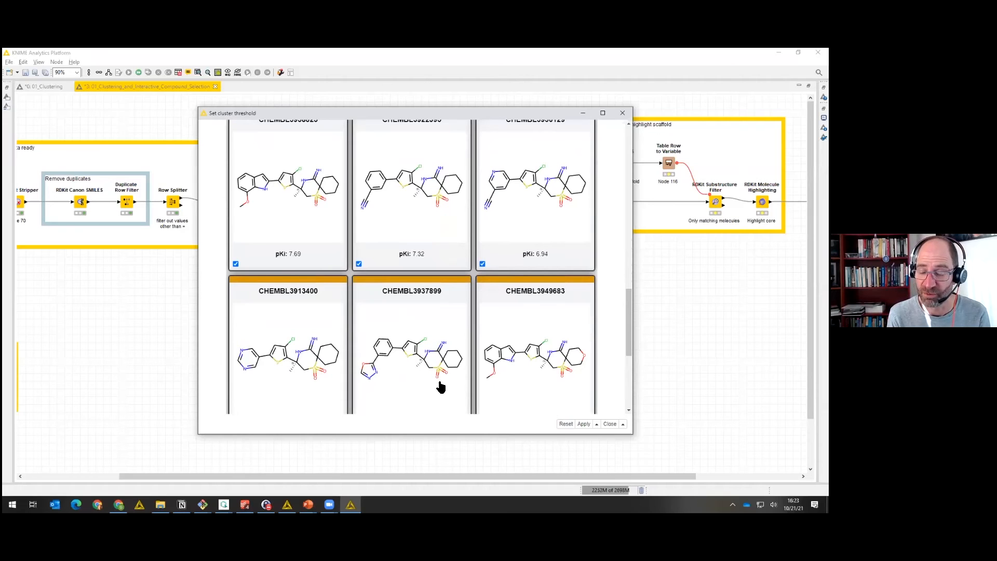
left_click_drag(632, 333, 609, 272)
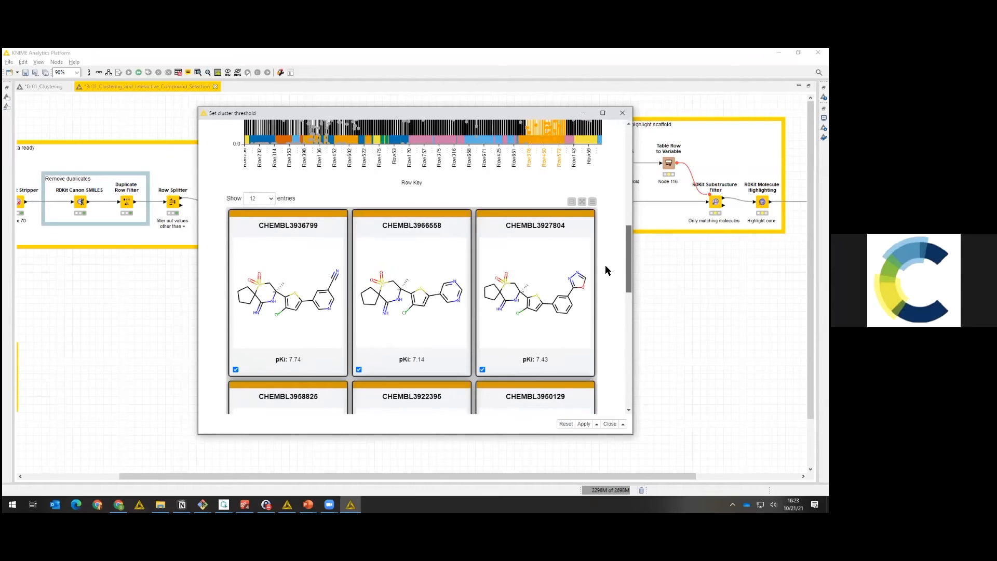
scroll(606, 265, "up", 3)
scroll(600, 246, "down", 2)
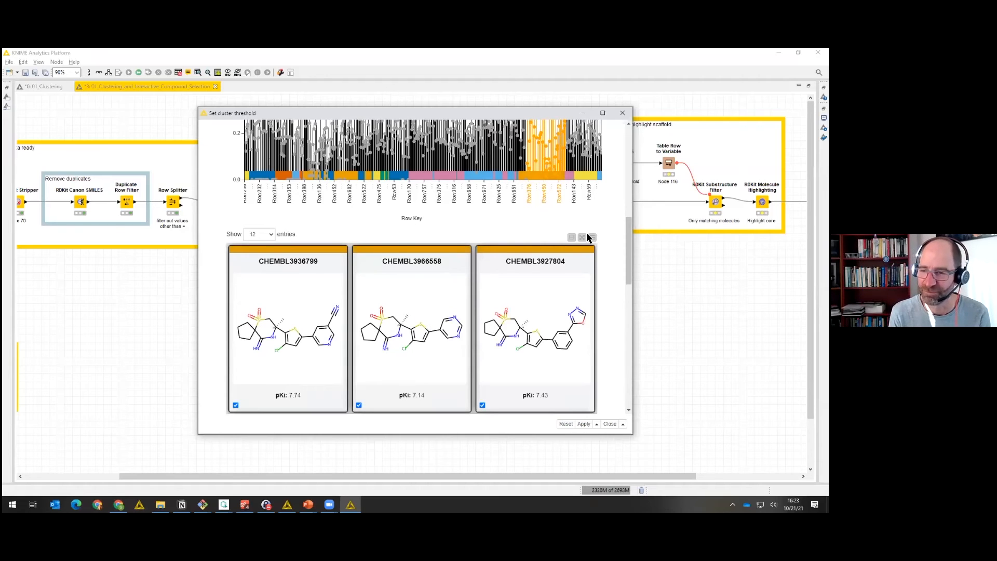
Select the small cluster at Row53 and its neighbour at Row120 in turn to compare the two groups separately.
scroll(420, 241, "up", 5)
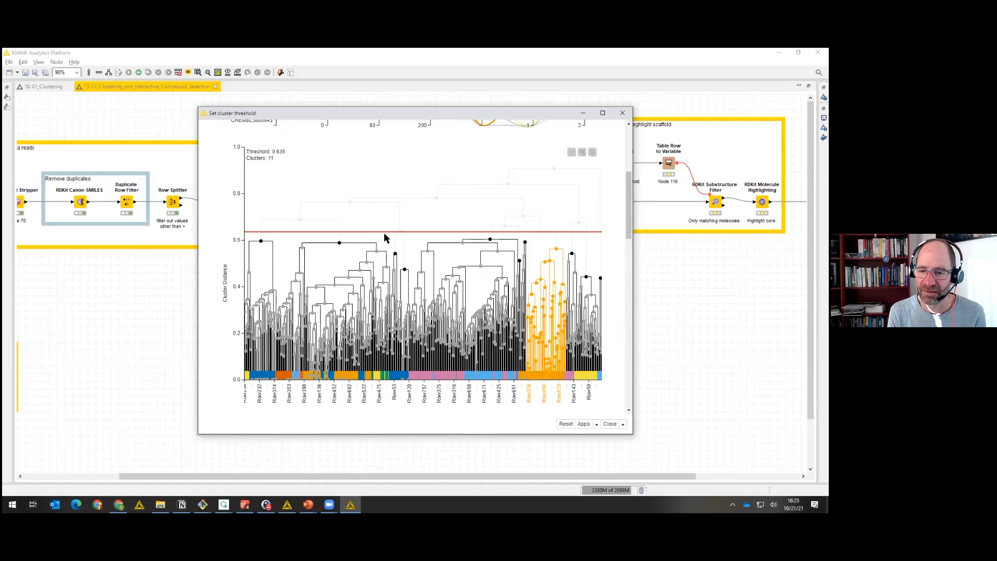
left_click(395, 255)
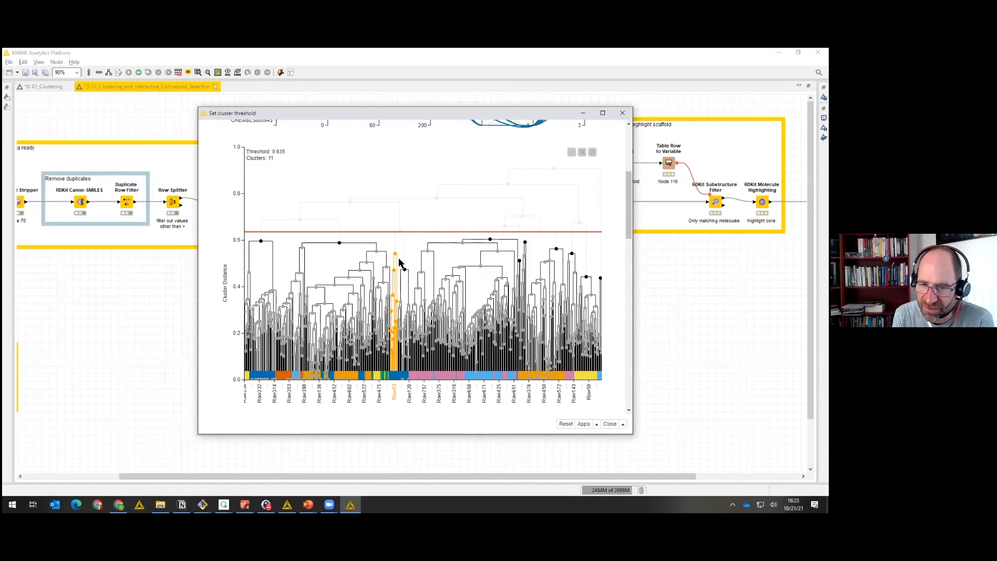
mouse_move(627, 204)
left_mouse_down()
mouse_move(615, 288)
mouse_move(612, 212)
left_mouse_up()
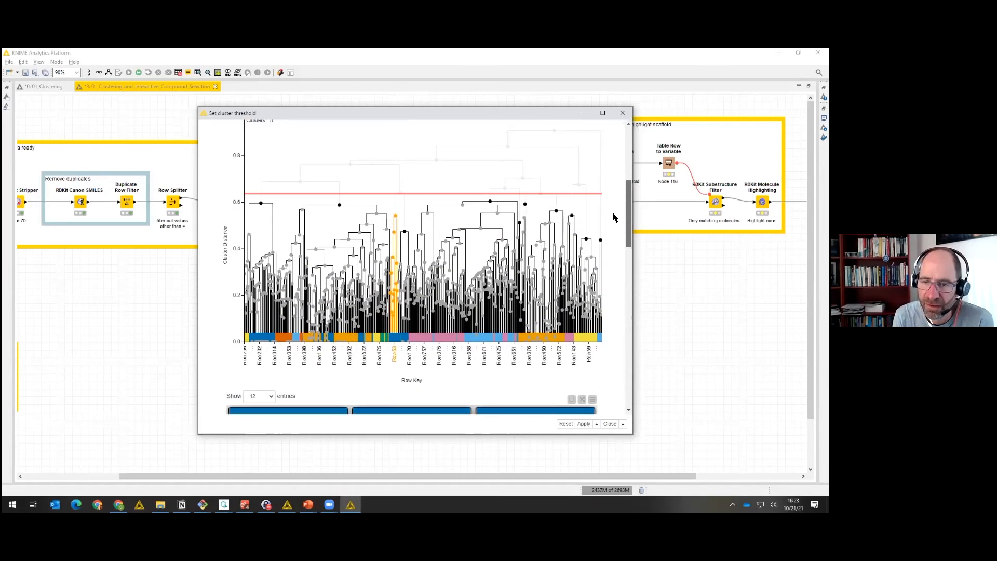
left_click(407, 236)
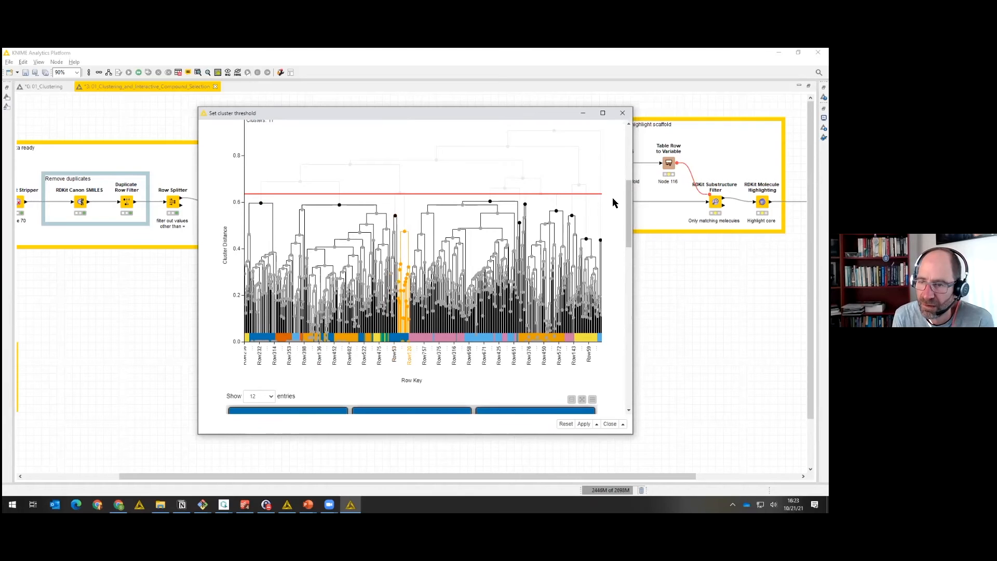
left_click_drag(626, 205, 588, 199)
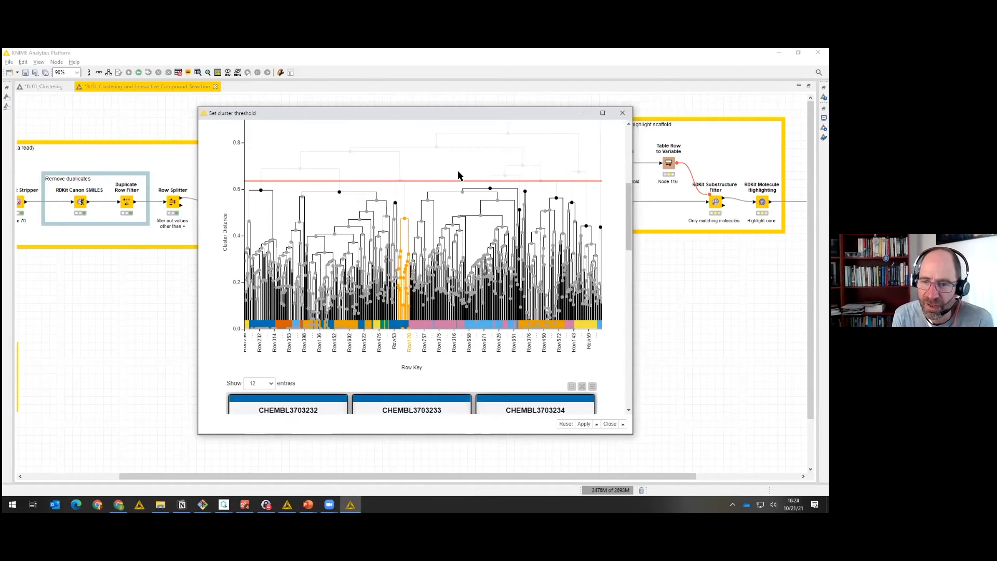
Raise the dendrogram's cluster threshold to 0.644 and select the merged cluster around Row450.
left_click_drag(440, 182, 441, 182)
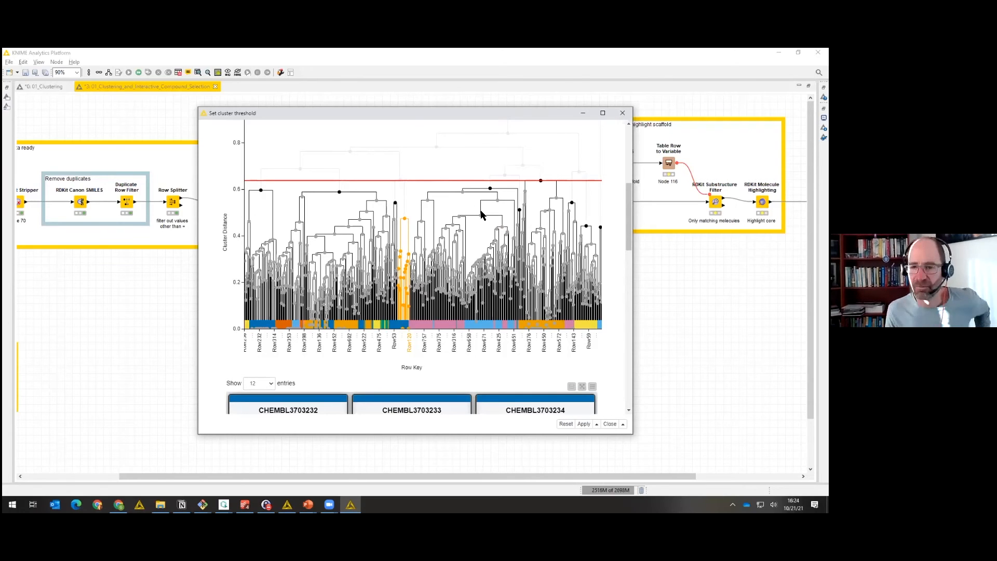
left_click_drag(432, 183, 432, 184)
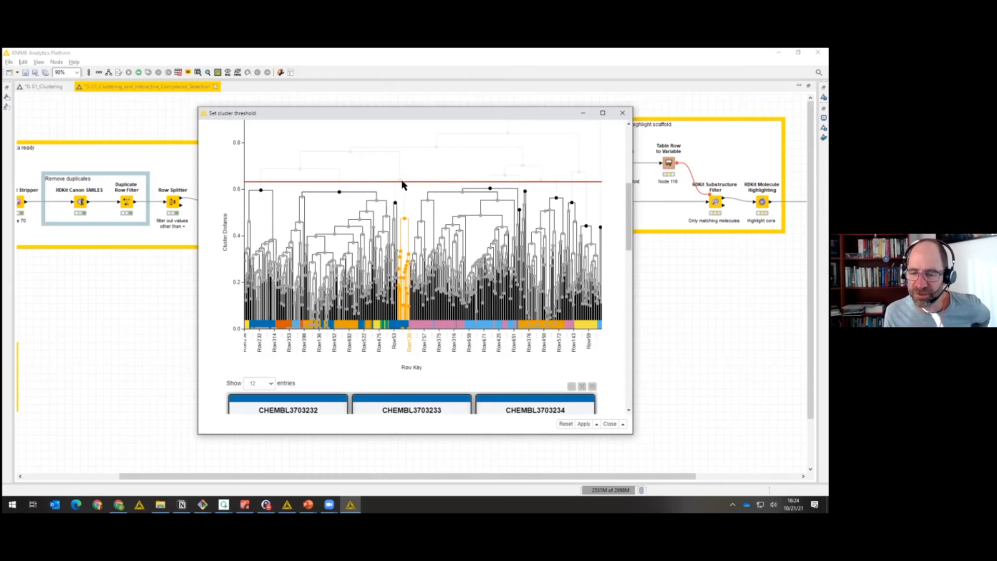
left_click(527, 195)
left_click_drag(627, 202, 604, 198)
left_click_drag(523, 221, 523, 218)
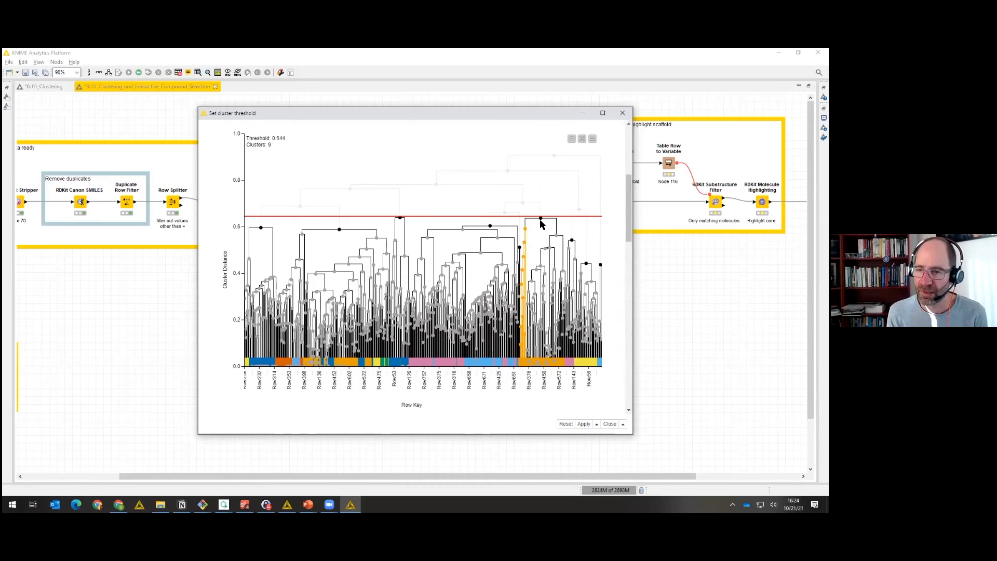
left_click(543, 225)
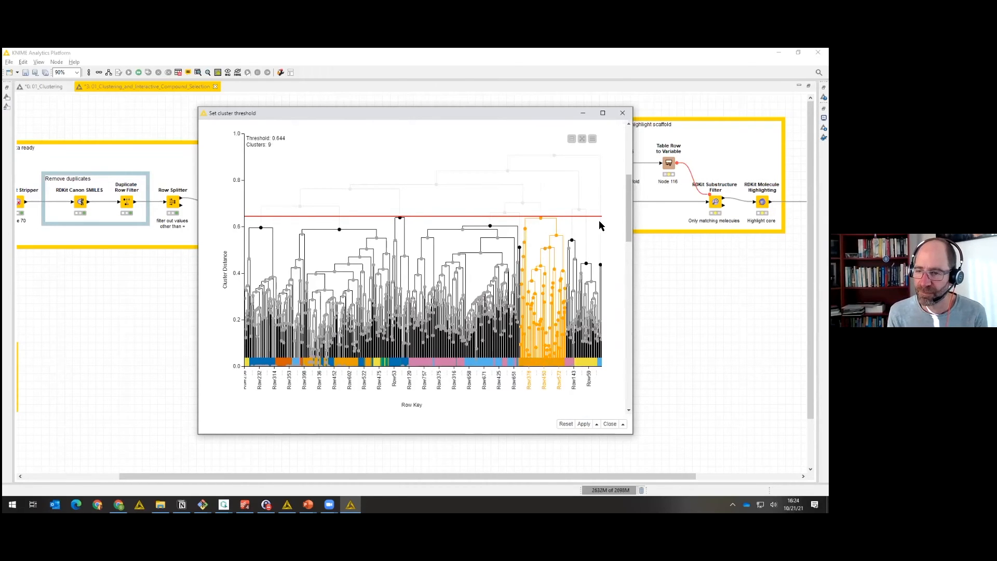
Filter the parallel coordinates plot to document CHEMBL3886758 and a TPSA range of about 100 to 115.
scroll(627, 213, "down", 1)
scroll(627, 206, "up", 5)
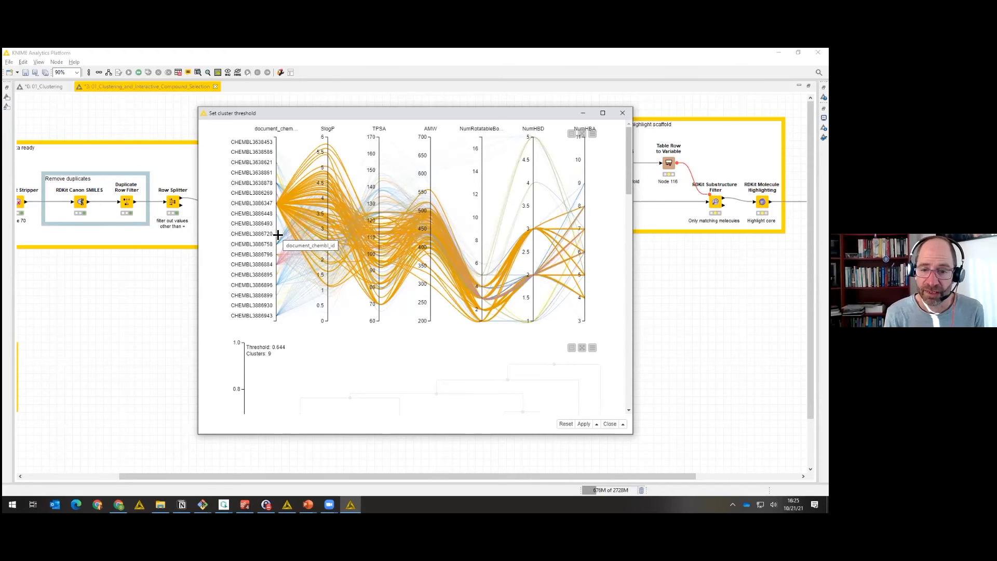
left_click_drag(278, 236, 278, 248)
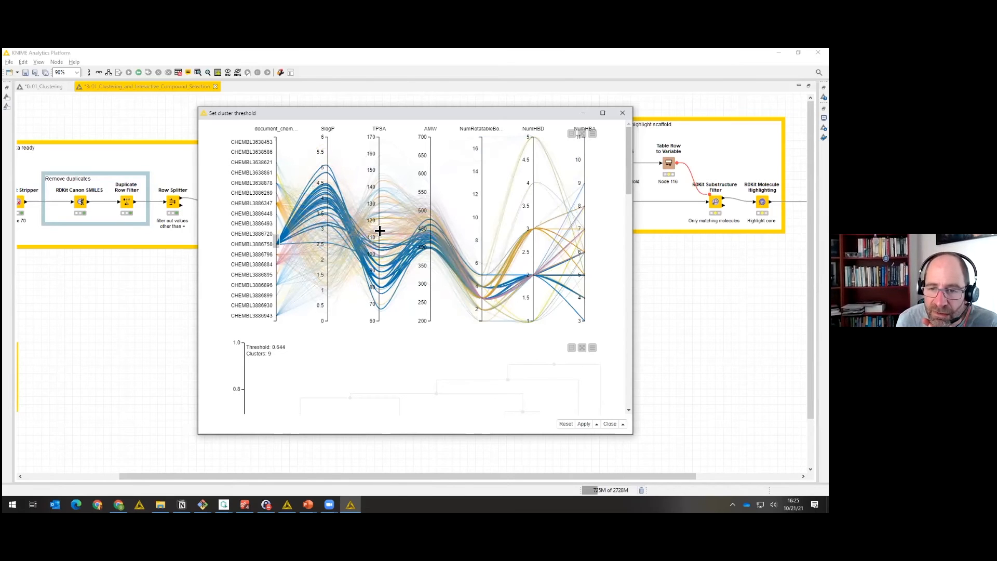
left_click_drag(380, 229, 381, 255)
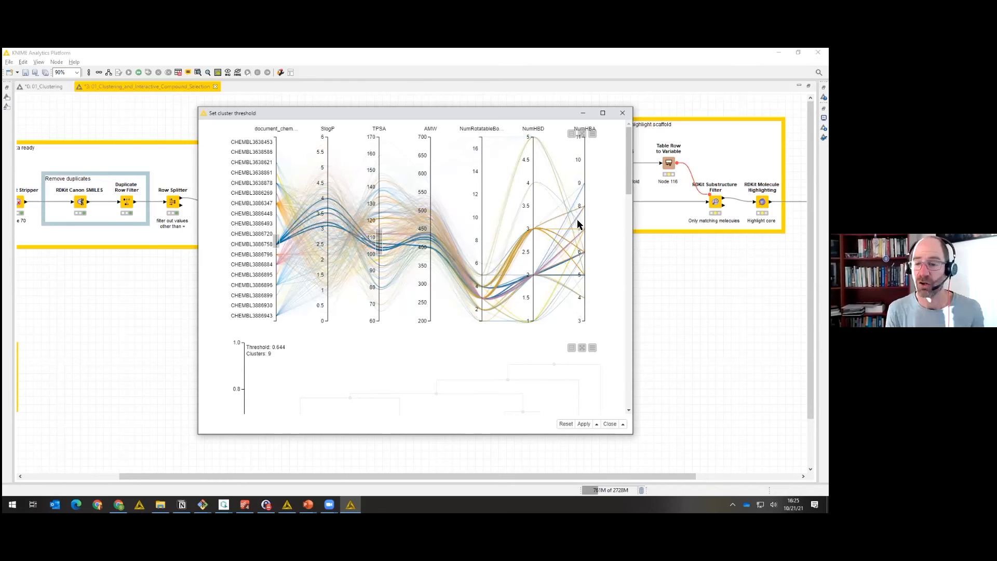
Examine where the filtered compounds fall in the dendrogram and review their structures and pKi values in the tiles.
left_click_drag(625, 187, 622, 241)
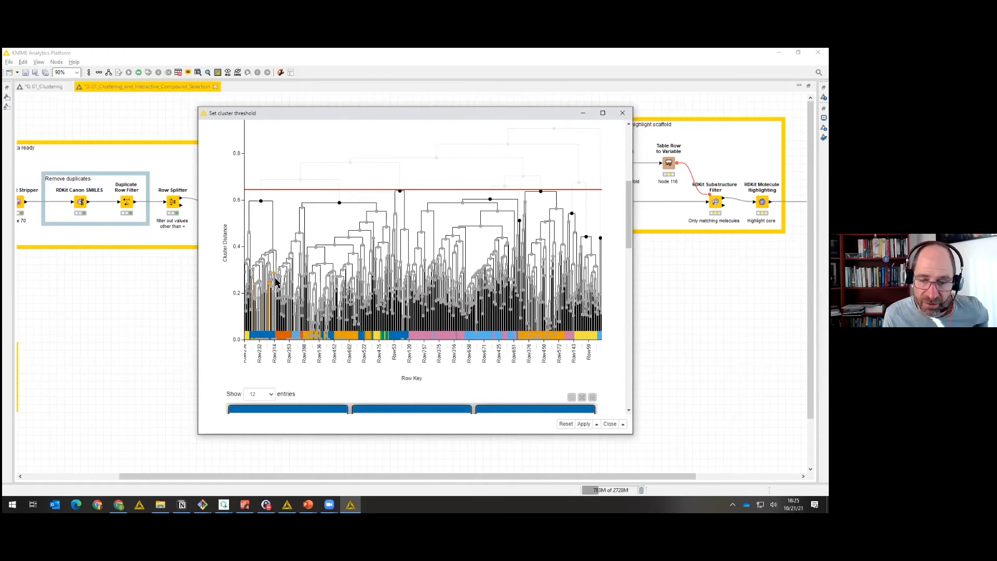
scroll(267, 284, "down", 1)
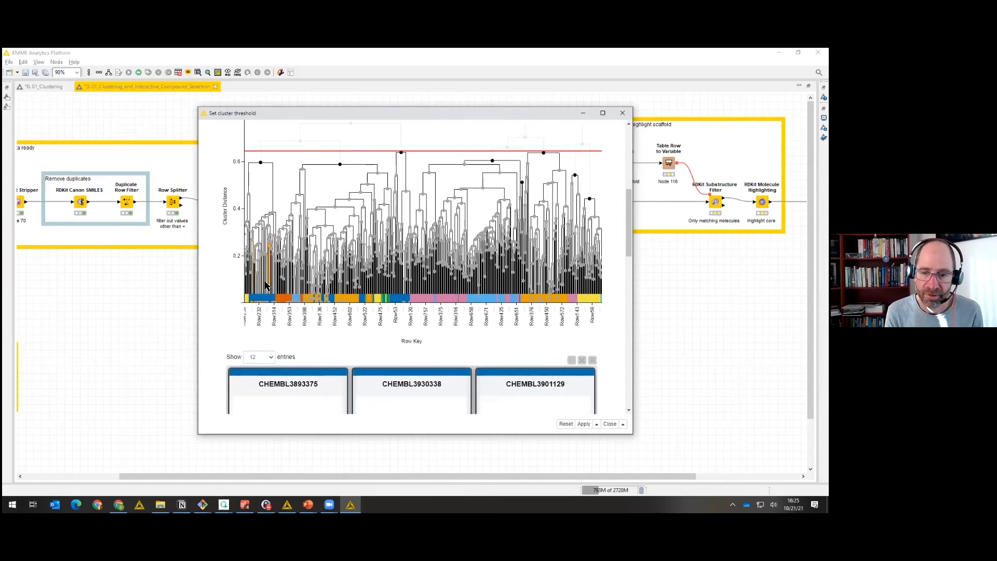
scroll(265, 285, "up", 5)
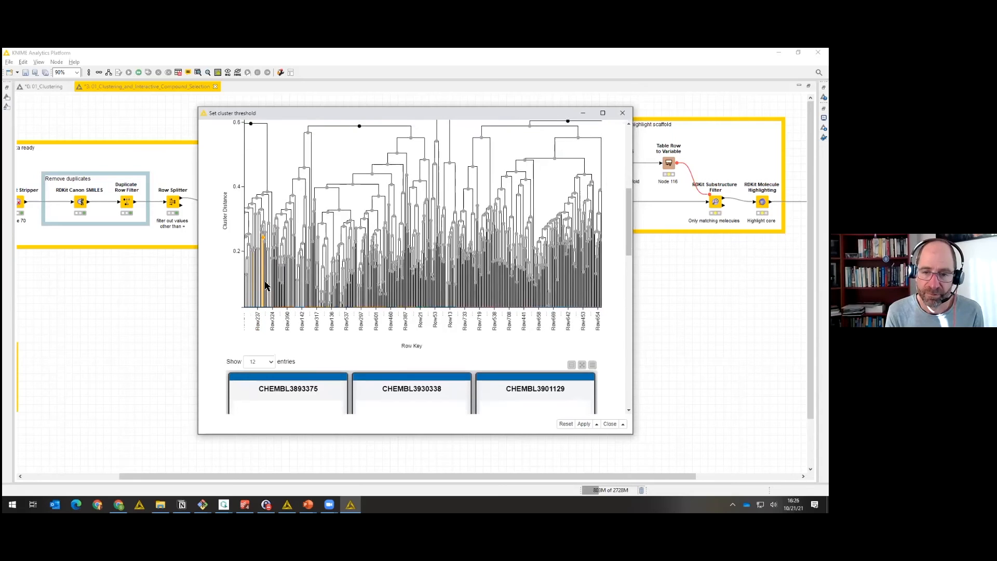
scroll(266, 270, "up", 2)
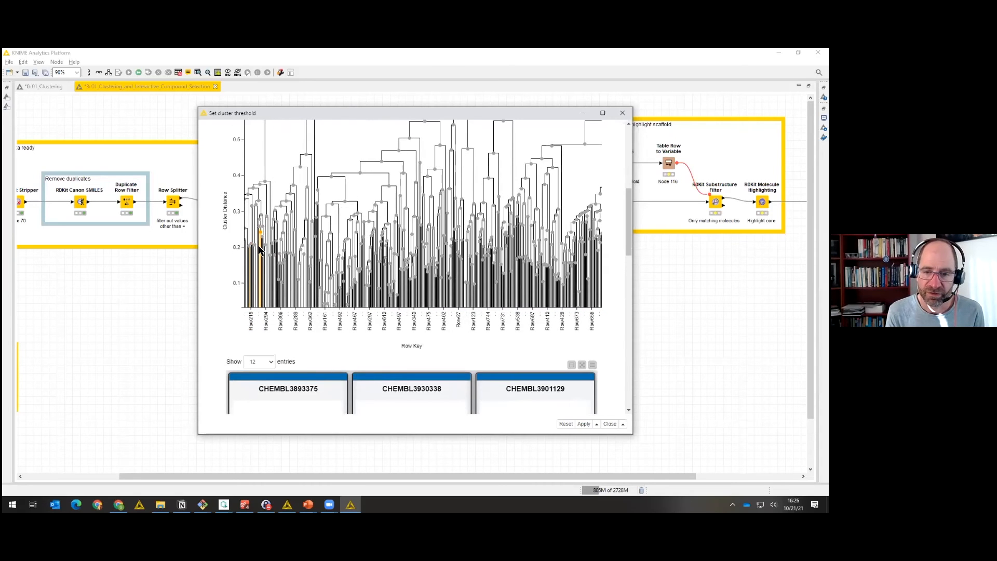
scroll(292, 249, "down", 1)
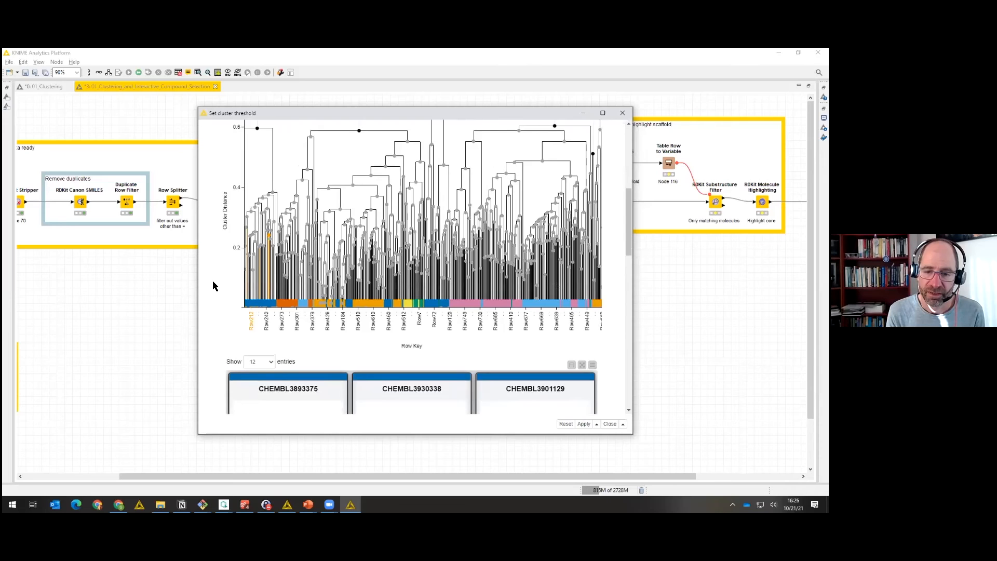
scroll(213, 281, "down", 10)
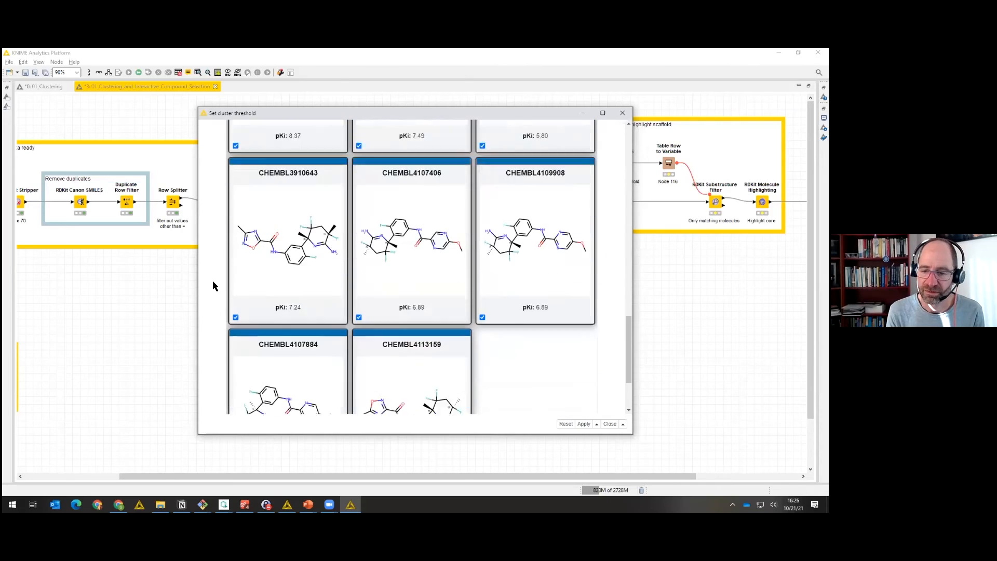
scroll(213, 286, "down", 3)
scroll(213, 285, "up", 4)
scroll(213, 282, "up", 6)
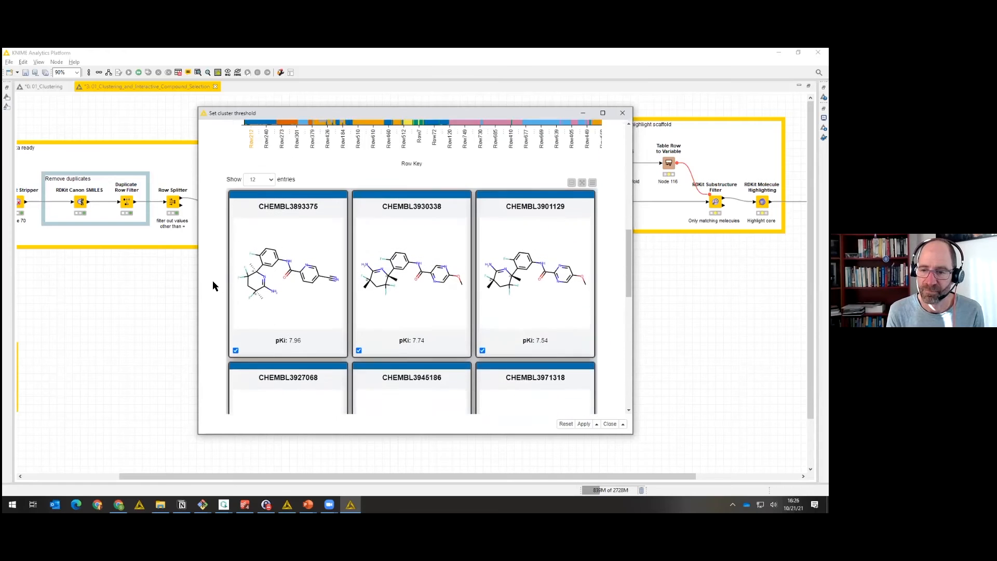
scroll(213, 281, "up", 1)
left_click_drag(629, 257, 636, 156)
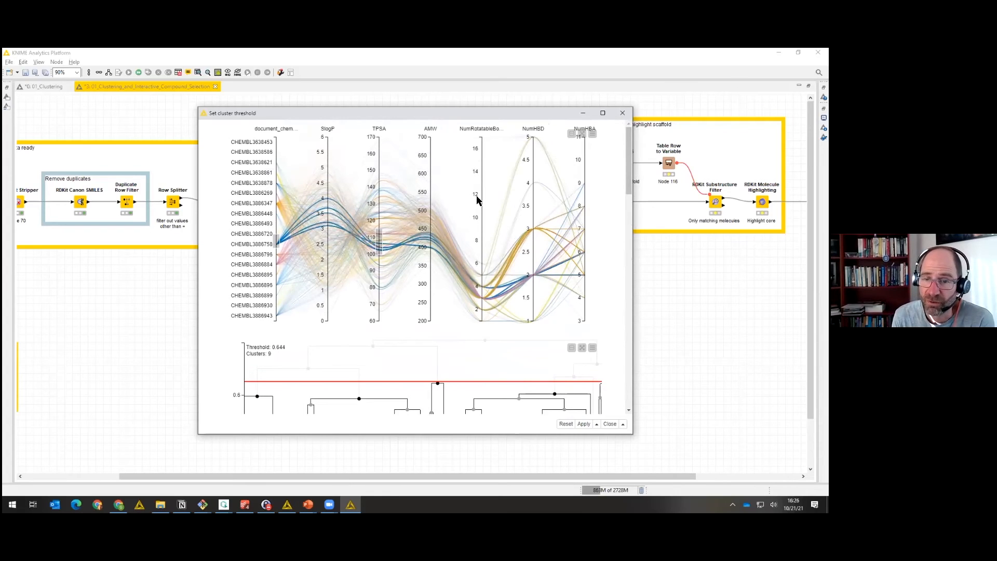
Place the AMW axis before TPSA, and replace the document filter with an SlogP range of about 4.5 to 6.
left_click_drag(438, 131, 374, 126)
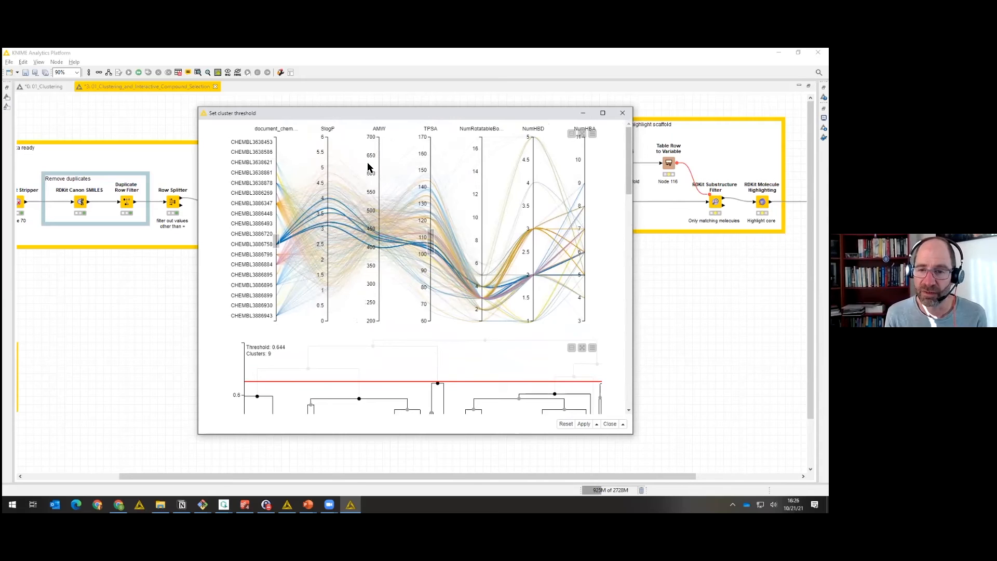
left_click_drag(329, 140, 329, 169)
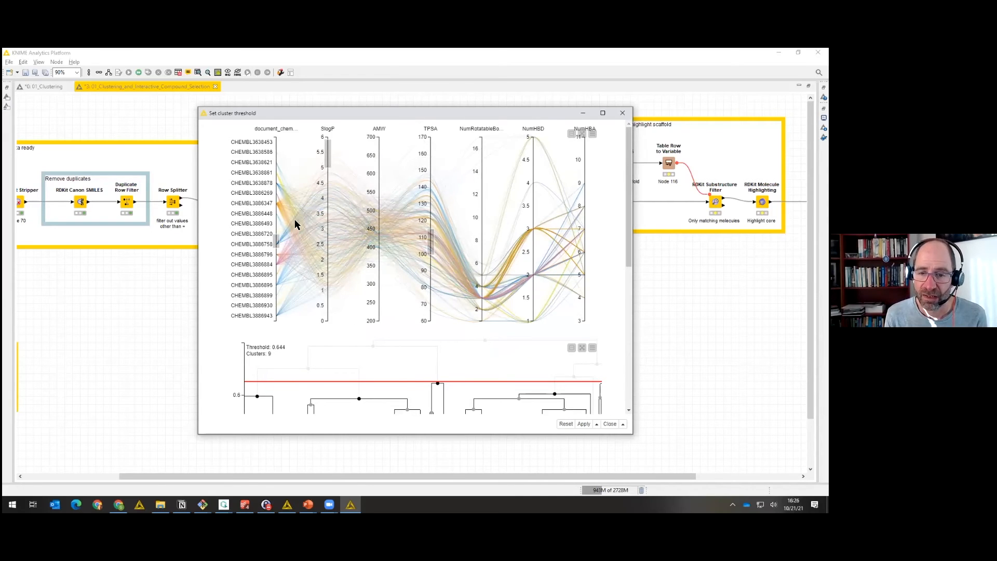
left_click(279, 222)
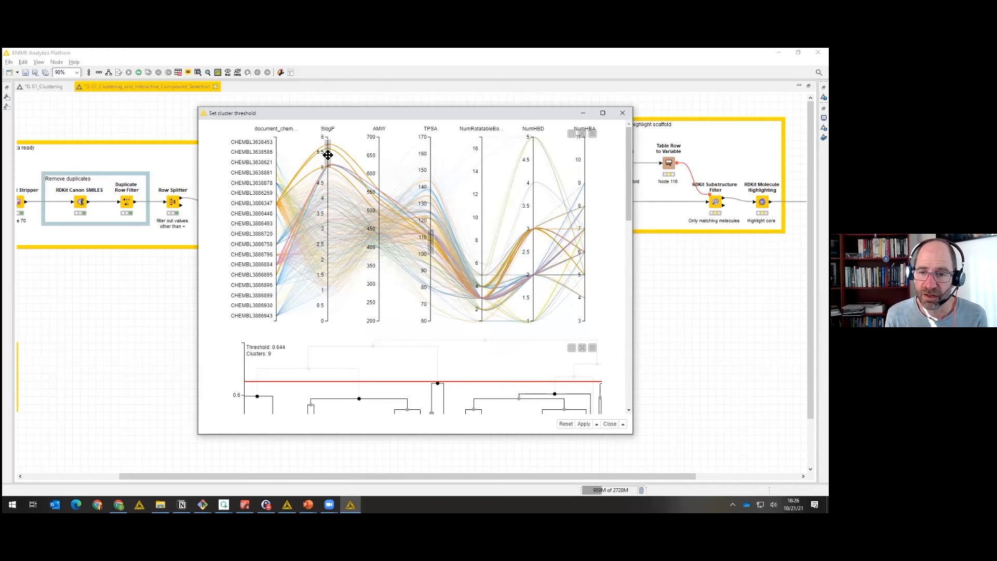
left_click_drag(326, 170, 327, 182)
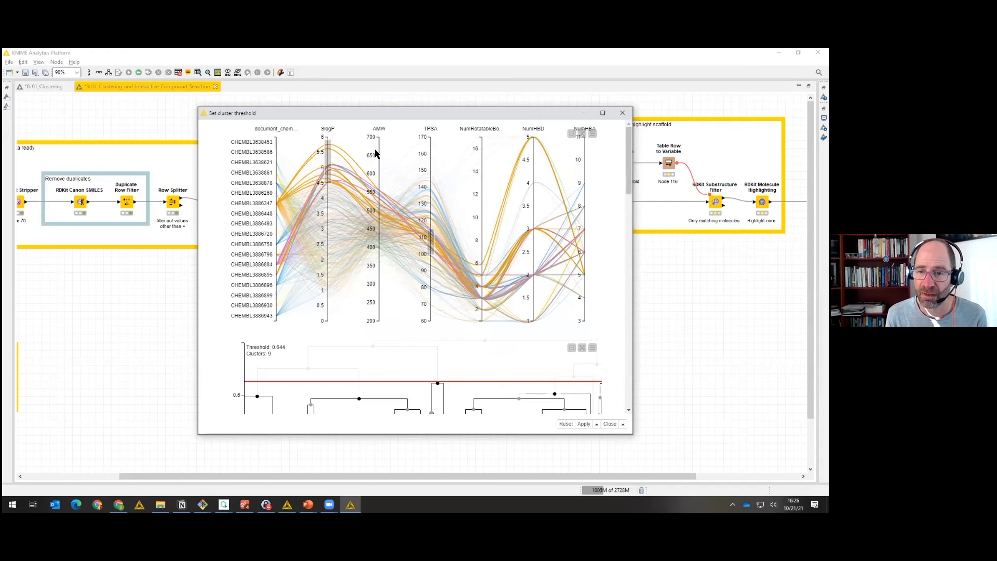
Replace the SlogP and TPSA filters in the parallel coordinates plot with an AMW range of about 470 to 540.
left_click_drag(381, 163, 381, 183)
left_click(329, 206)
left_click_drag(379, 171, 377, 213)
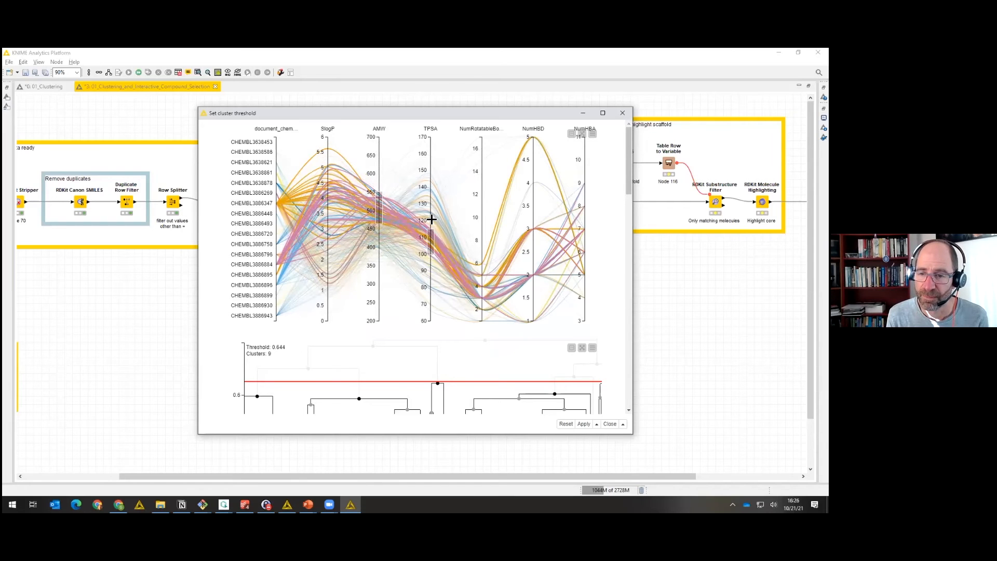
left_click(430, 219)
Sweep the AMW filter across heavy, light and mid-weight compounds, clear it, and close the view without applying the changes.
left_click_drag(382, 210, 381, 175)
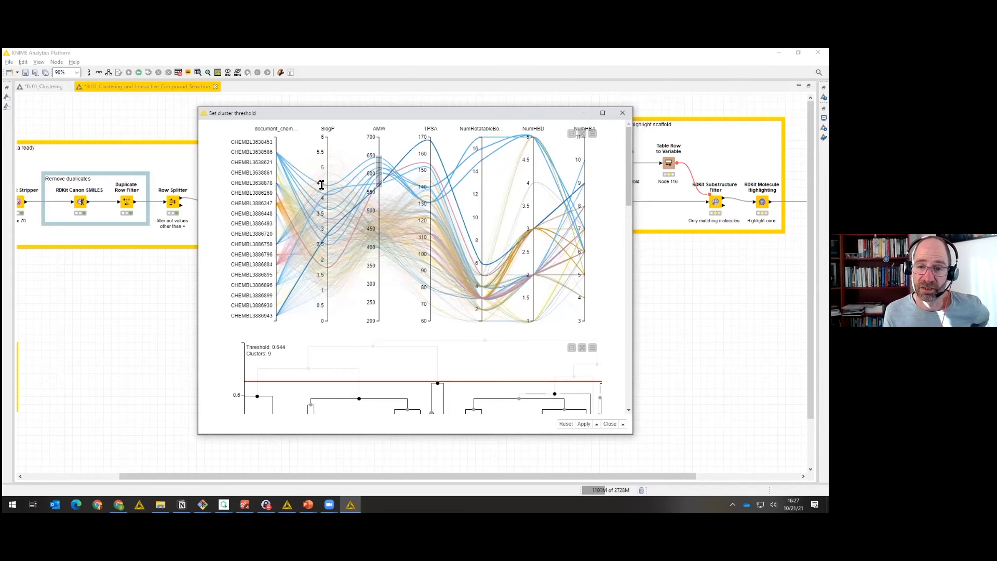
left_click_drag(382, 170, 378, 274)
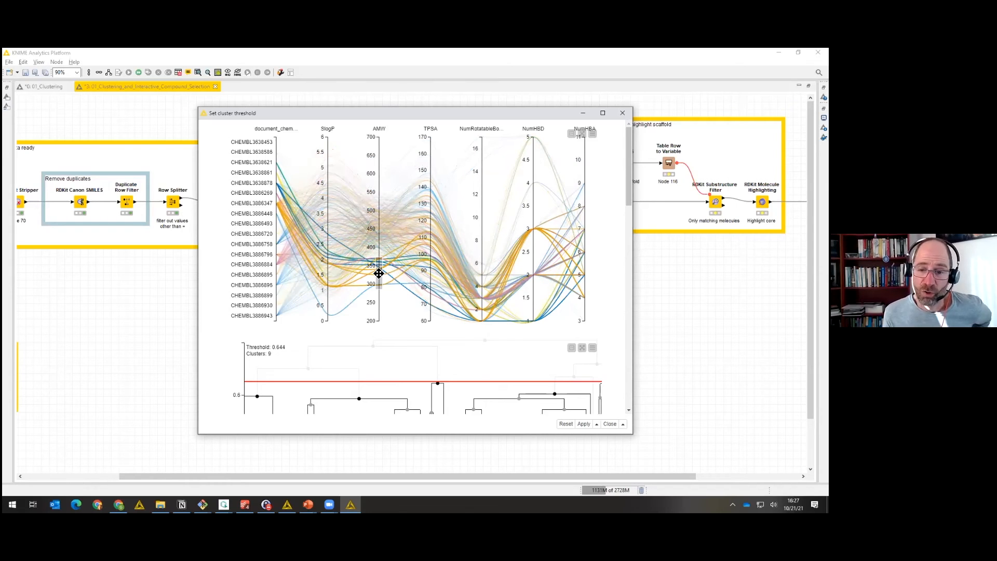
left_click_drag(379, 273, 376, 213)
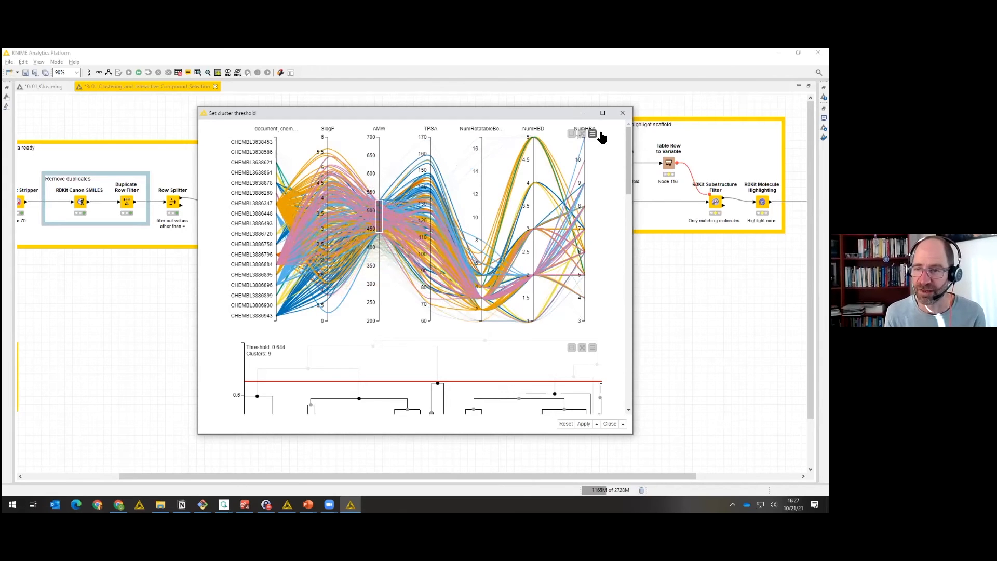
left_click(381, 168)
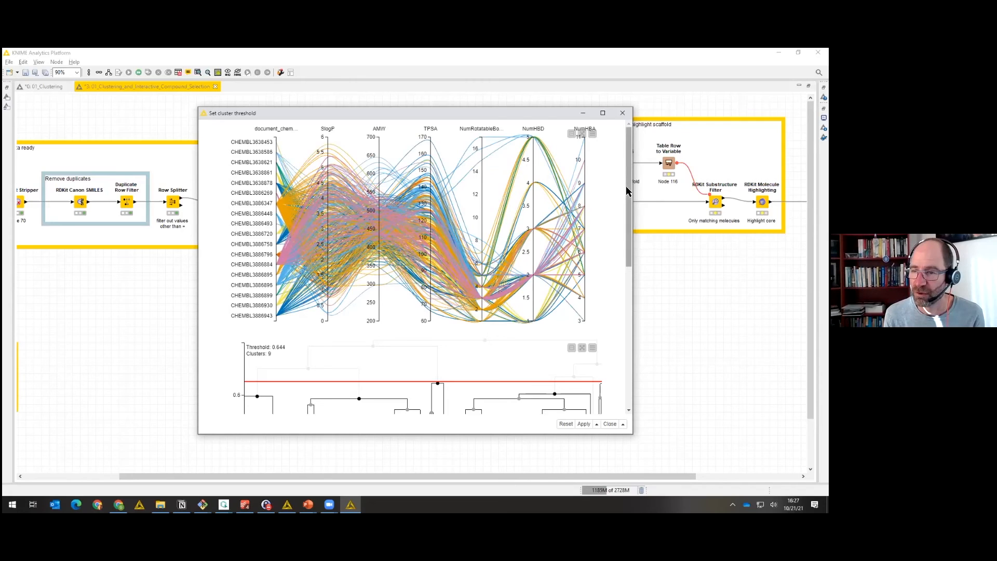
left_click_drag(627, 213, 624, 282)
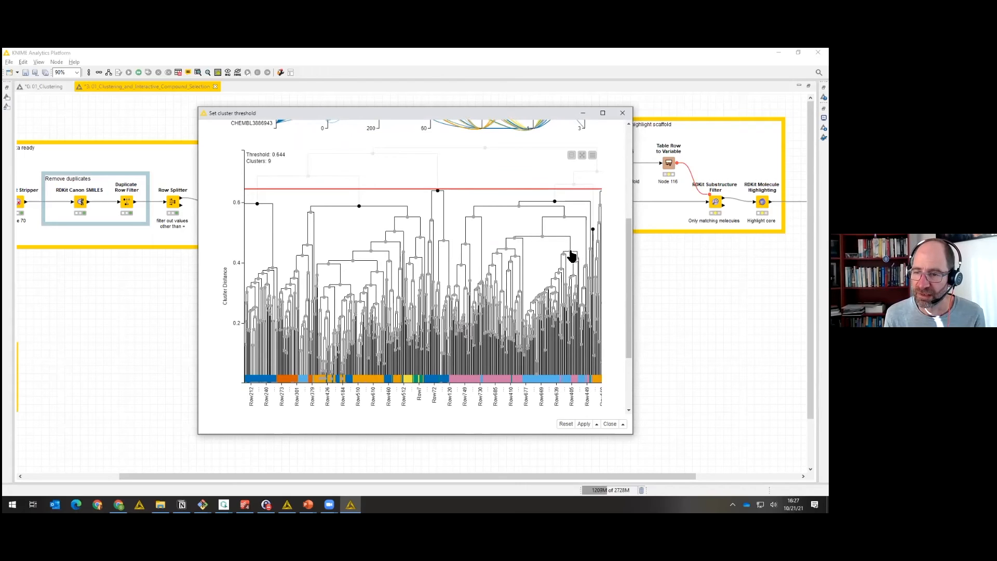
left_click(623, 112)
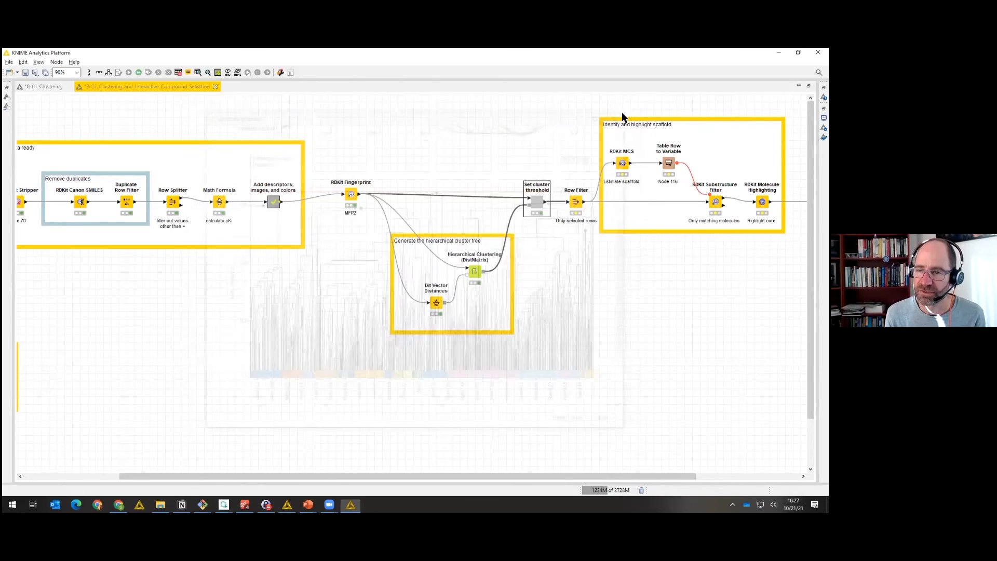
Open the first output table of the "Set cluster threshold" component and examine its cluster and selection columns.
right_click(539, 201)
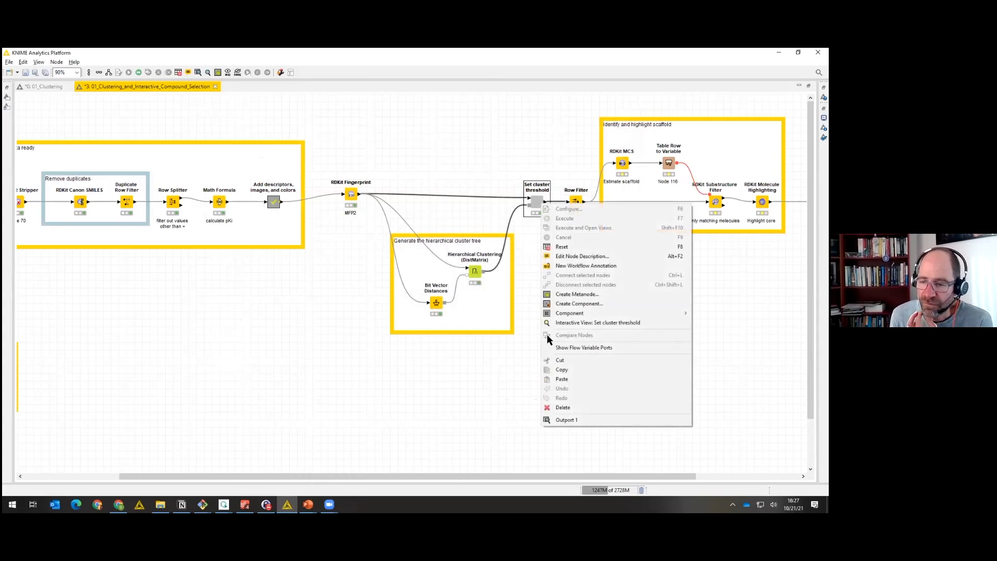
left_click(564, 420)
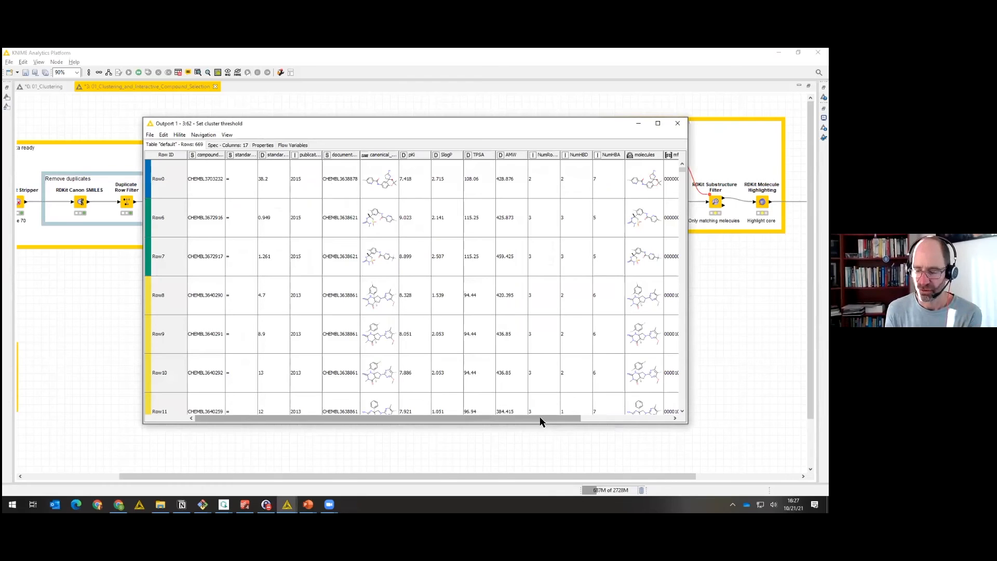
left_click_drag(541, 420, 656, 409)
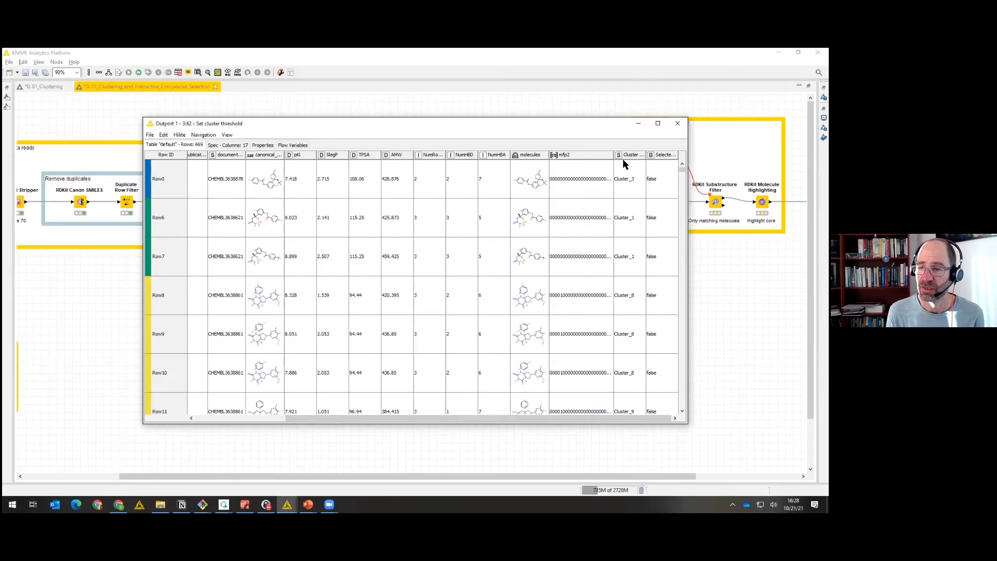
Sort the output table by the selection column in descending and ascending order, check its last rows, and close it.
left_click(665, 157)
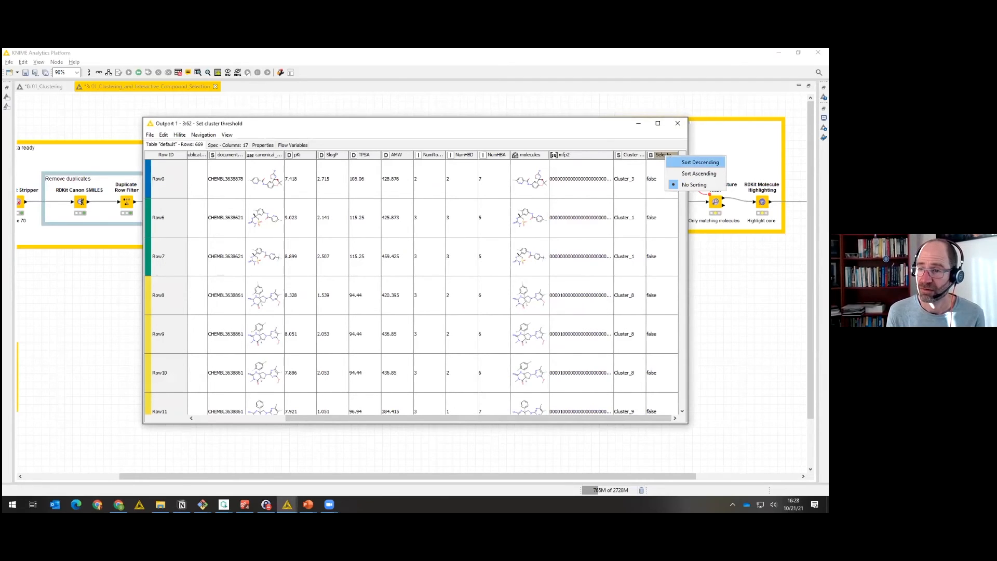
left_click(700, 162)
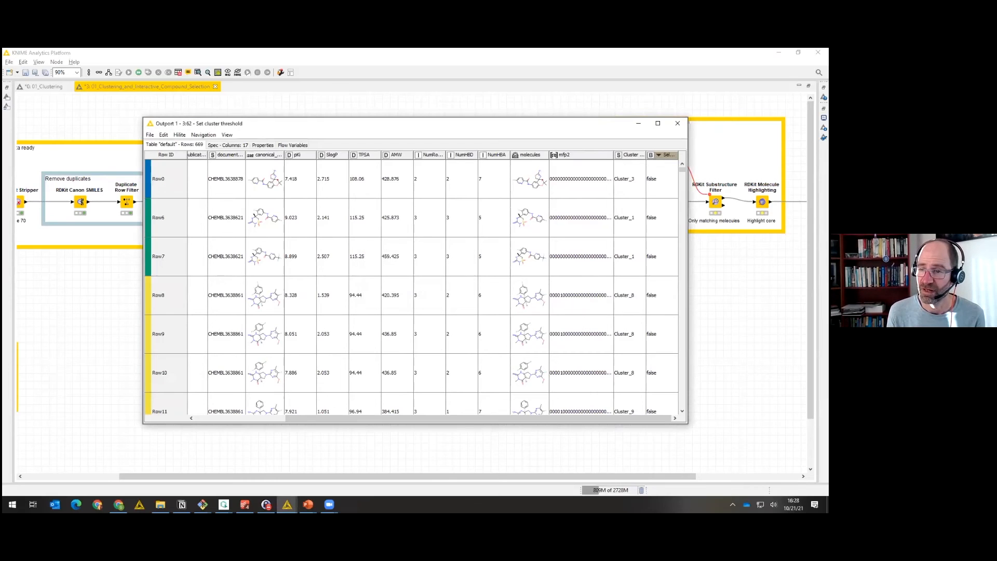
left_click(666, 155)
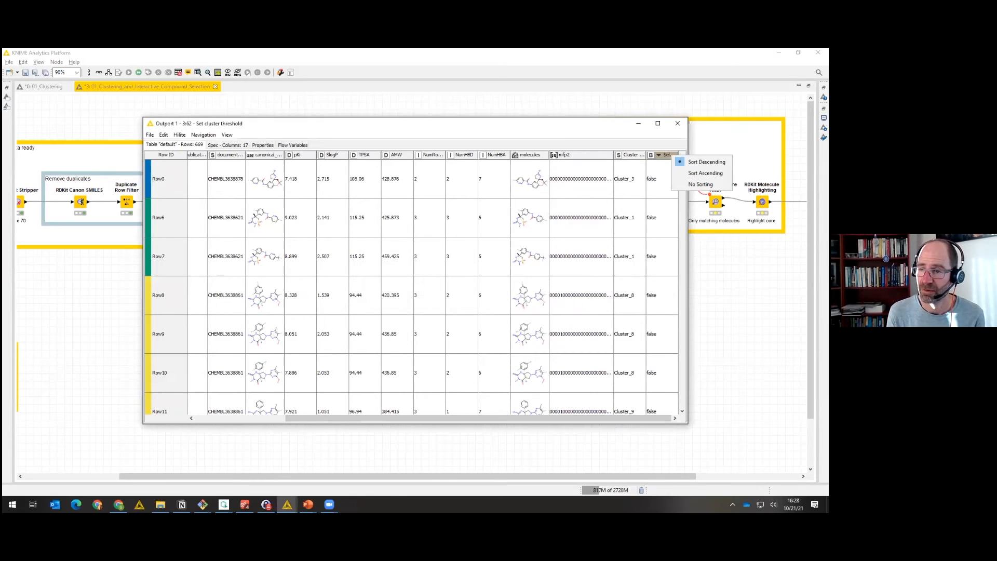
left_click(705, 173)
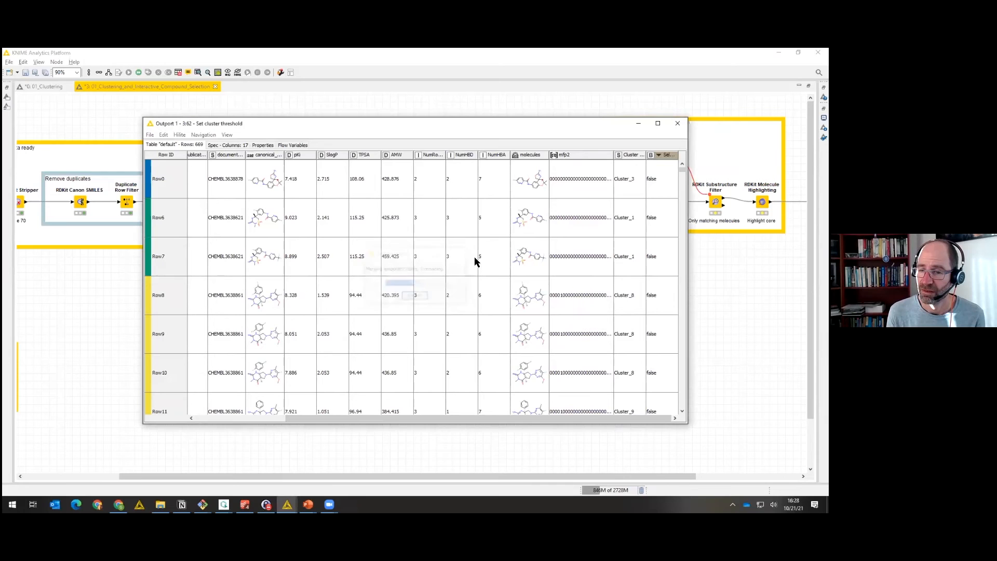
left_click_drag(682, 169, 682, 405)
left_click(678, 123)
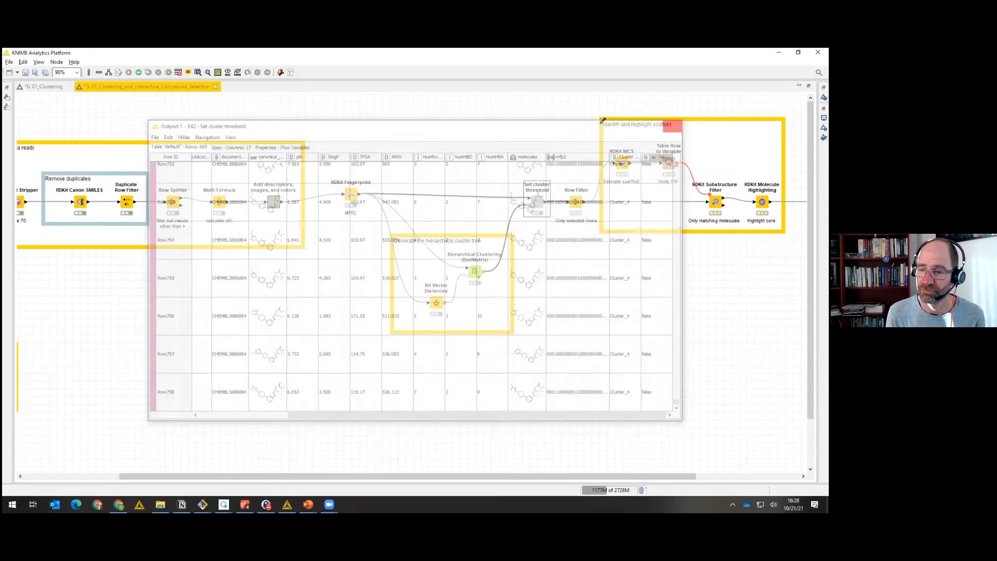
In the "Set cluster threshold" view, raise the threshold to about 0.65, select the whole orange cluster branch, and close applying the changes.
left_click(208, 73)
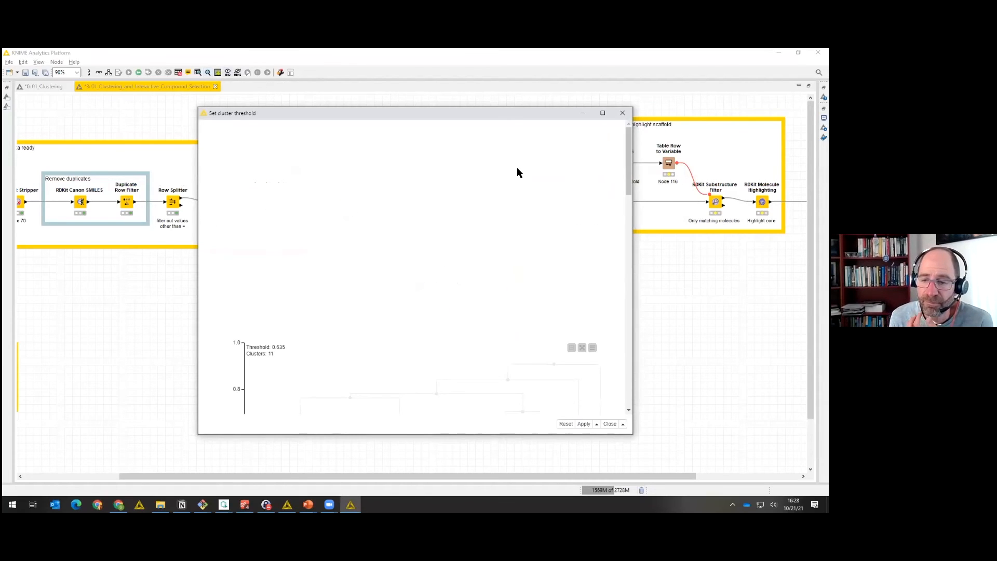
left_click_drag(629, 166, 630, 266)
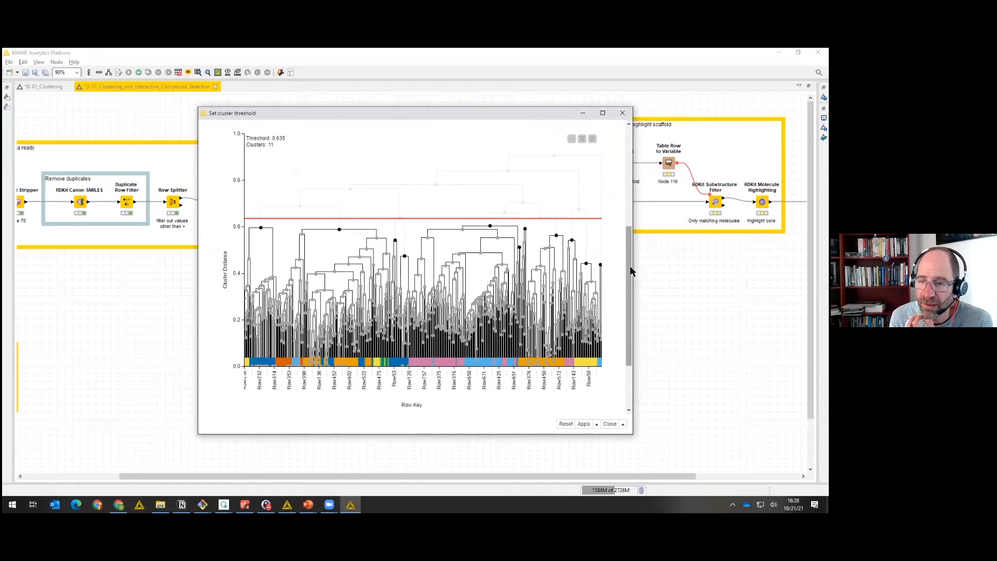
left_click(557, 238)
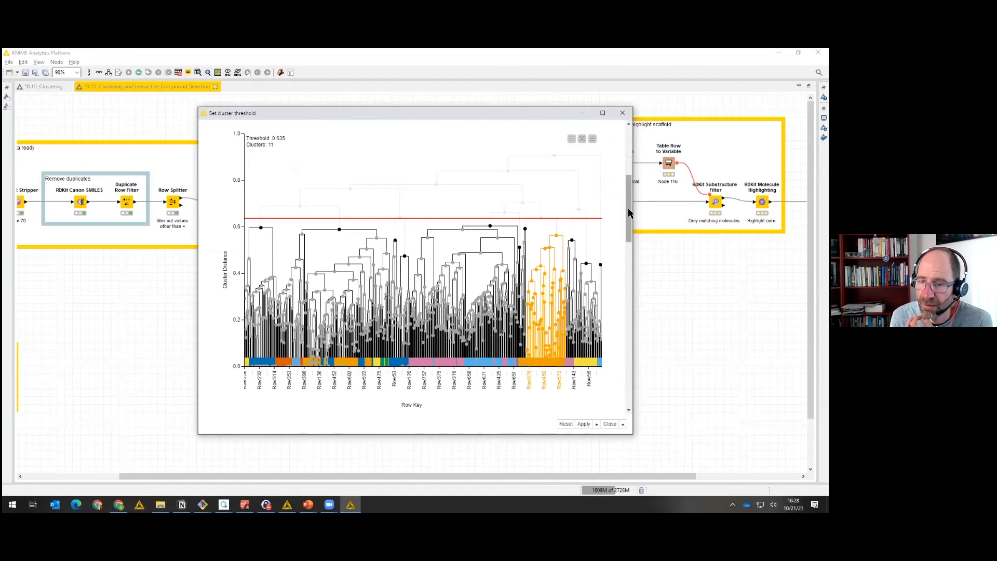
left_click_drag(629, 212, 628, 218)
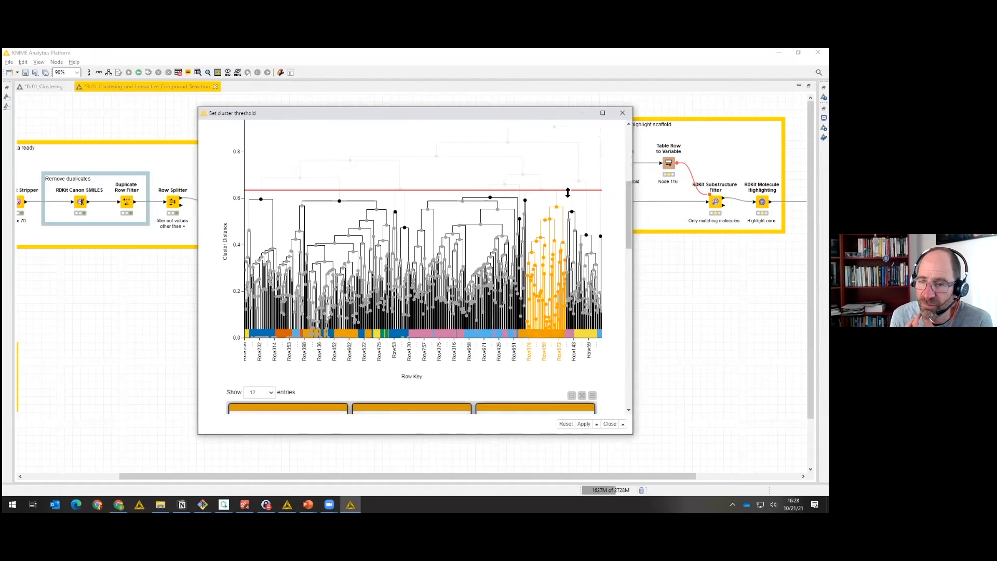
left_click_drag(568, 191, 568, 187)
left_click(542, 192)
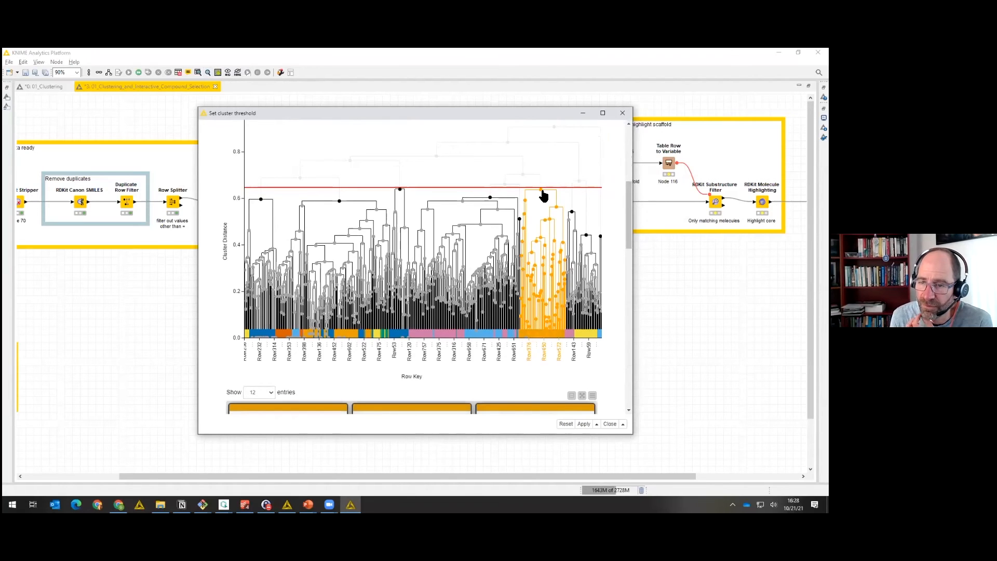
left_click(622, 424)
left_click(585, 411)
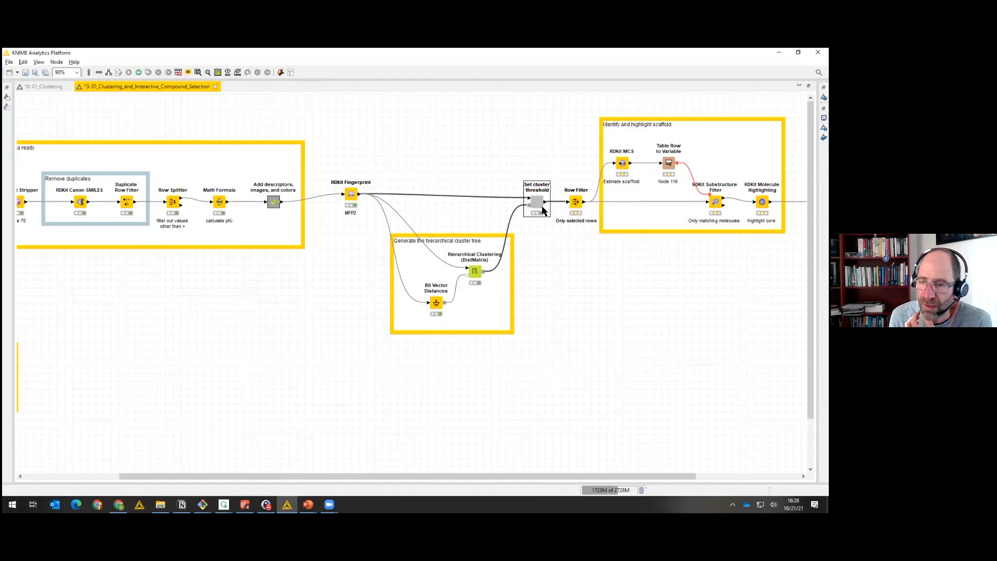
Open the output table of "Set cluster threshold", sort it by the selection column in descending order to inspect the selected compounds, and close it.
right_click(536, 208)
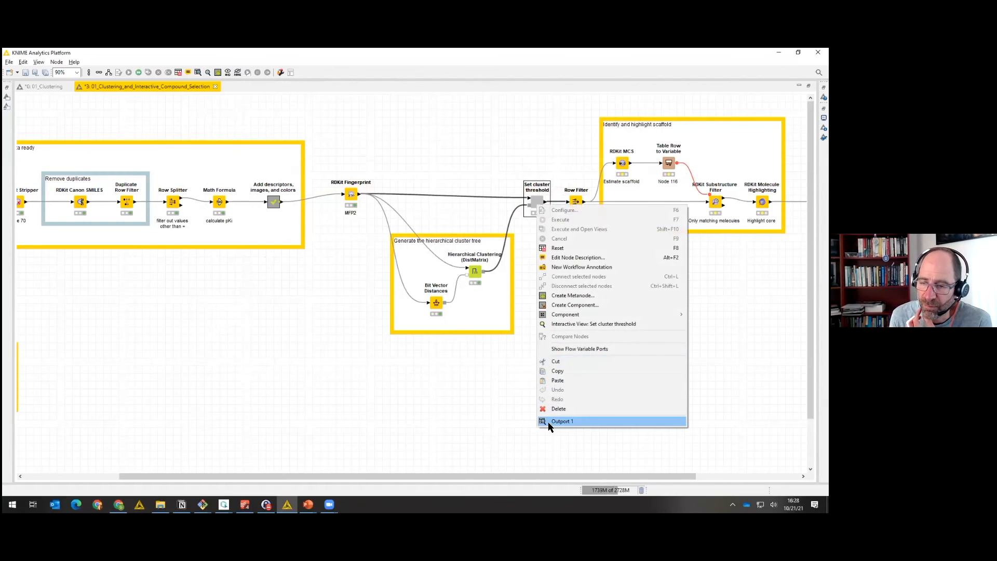
left_click(561, 422)
left_click_drag(575, 420, 668, 416)
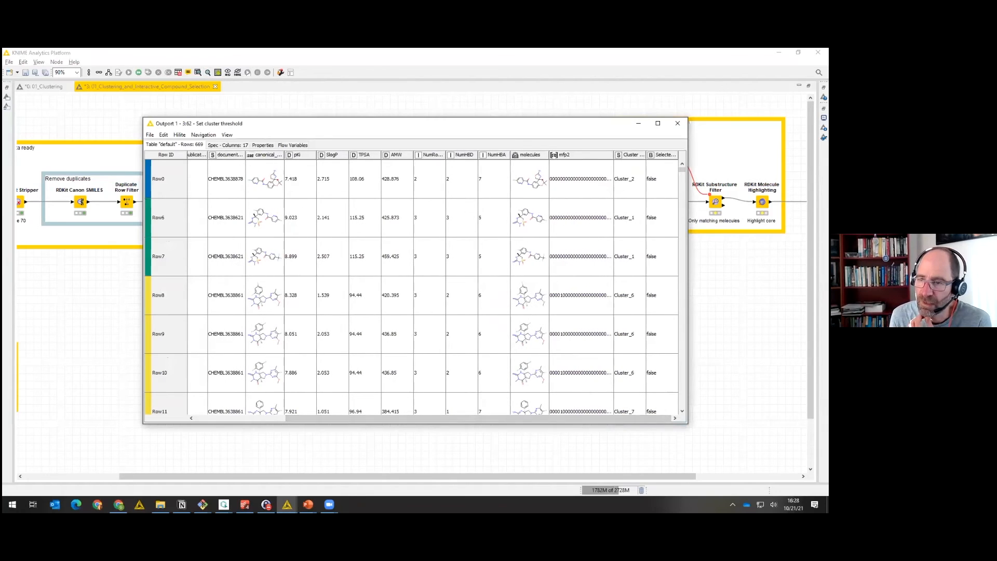
left_click(666, 154)
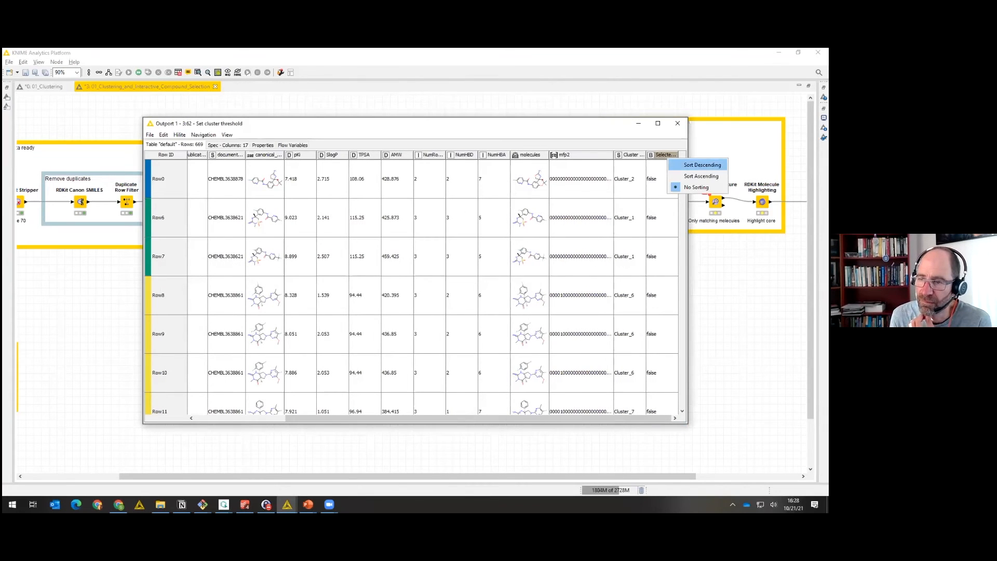
left_click(702, 165)
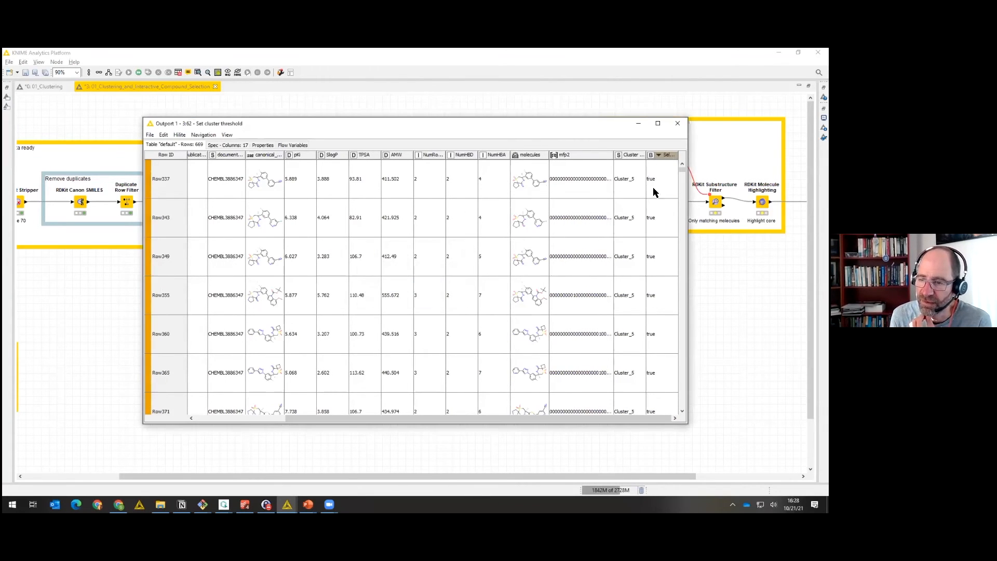
left_click(677, 124)
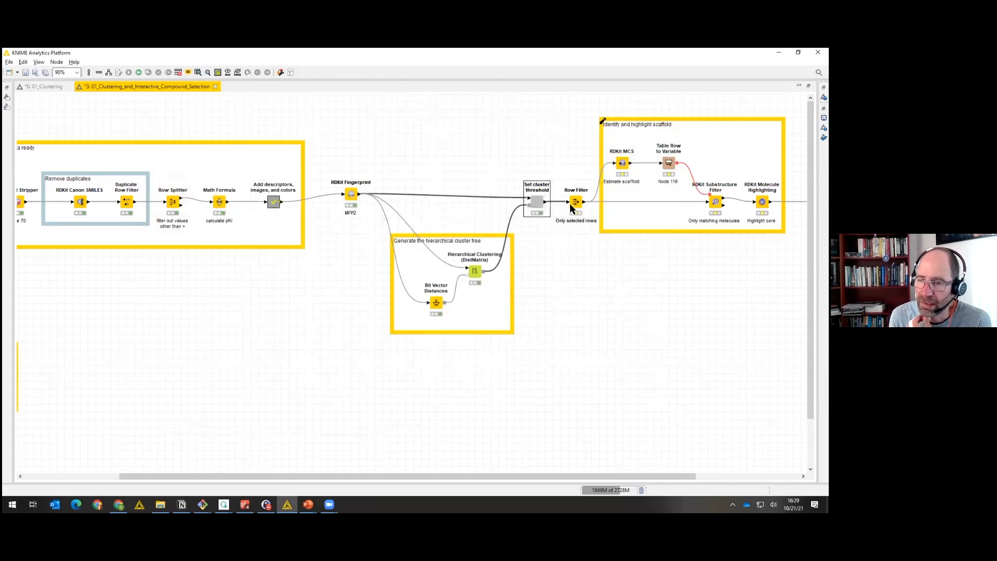
Review the Row Filter's matching criterion for the cluster selection column, accept the settings, and check the node's output.
left_click(574, 207)
double_click(574, 207)
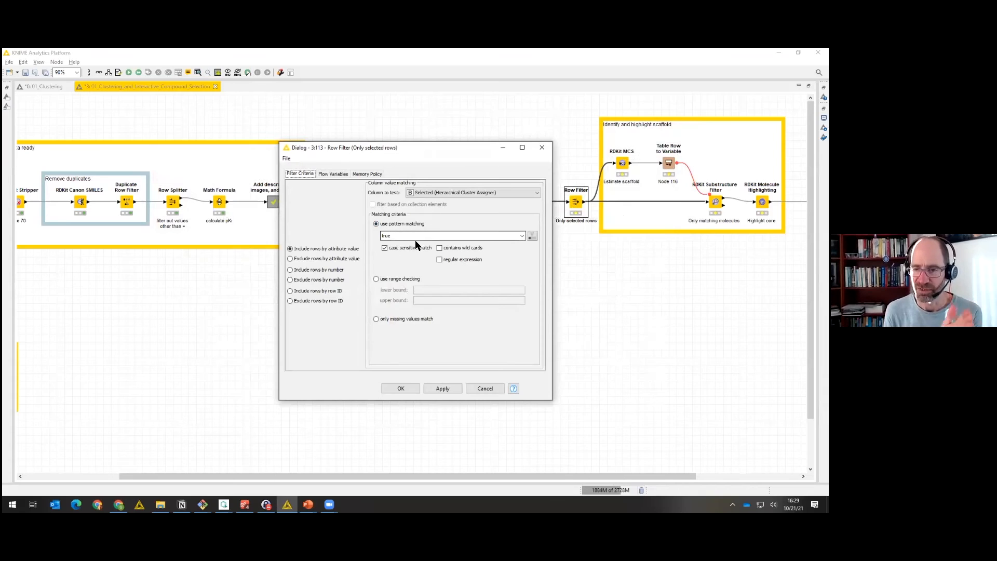
left_click(401, 389)
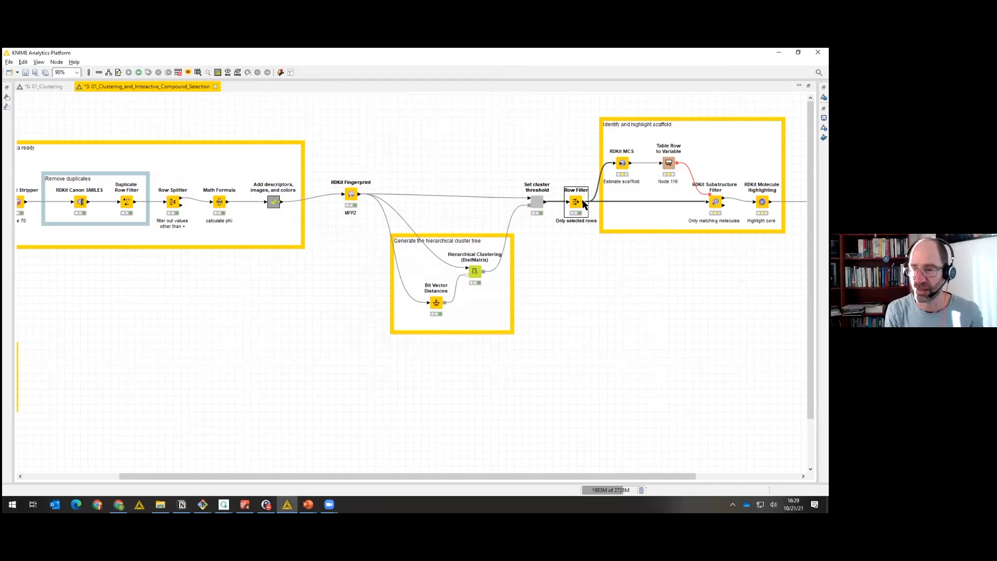
mouse_move(584, 203)
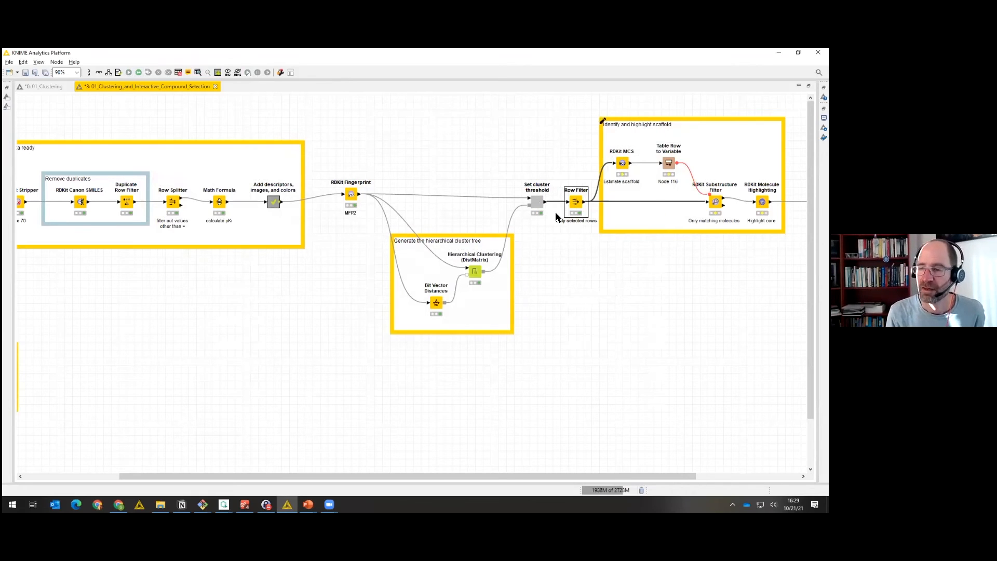
Execute the scaffold identification branch up to the RDKit Molecule Highlighting node.
left_click(762, 202)
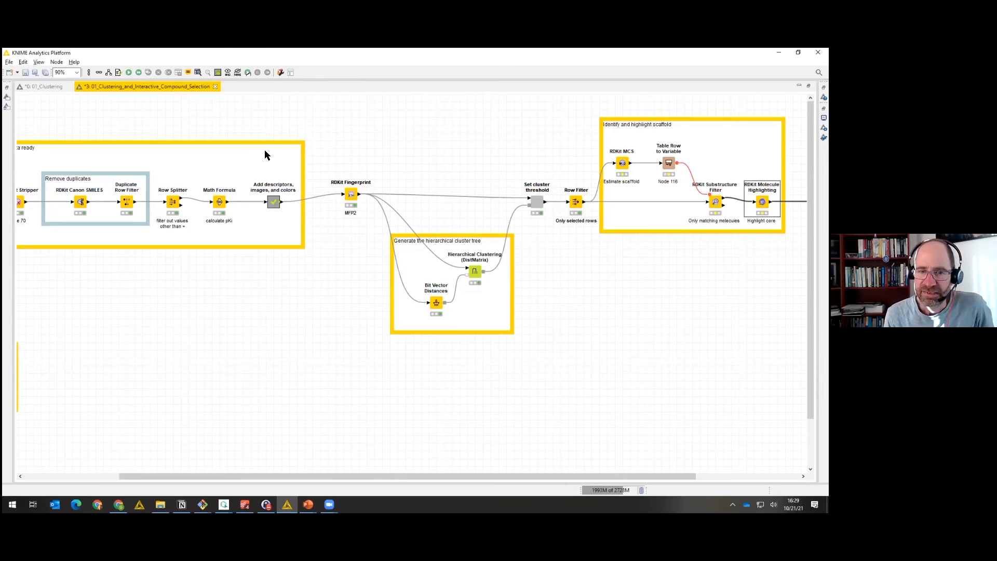
left_click(130, 73)
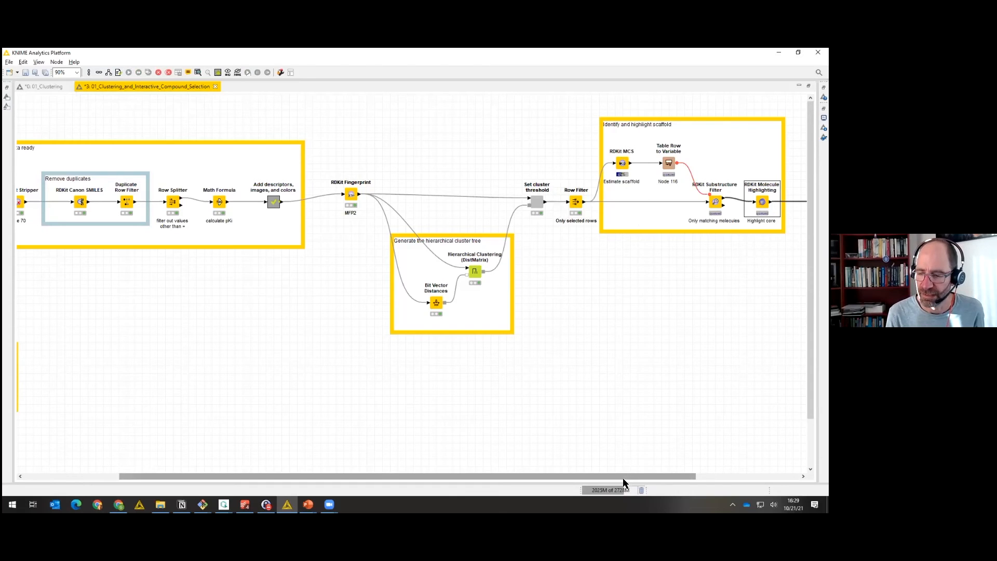
left_click_drag(638, 474, 727, 475)
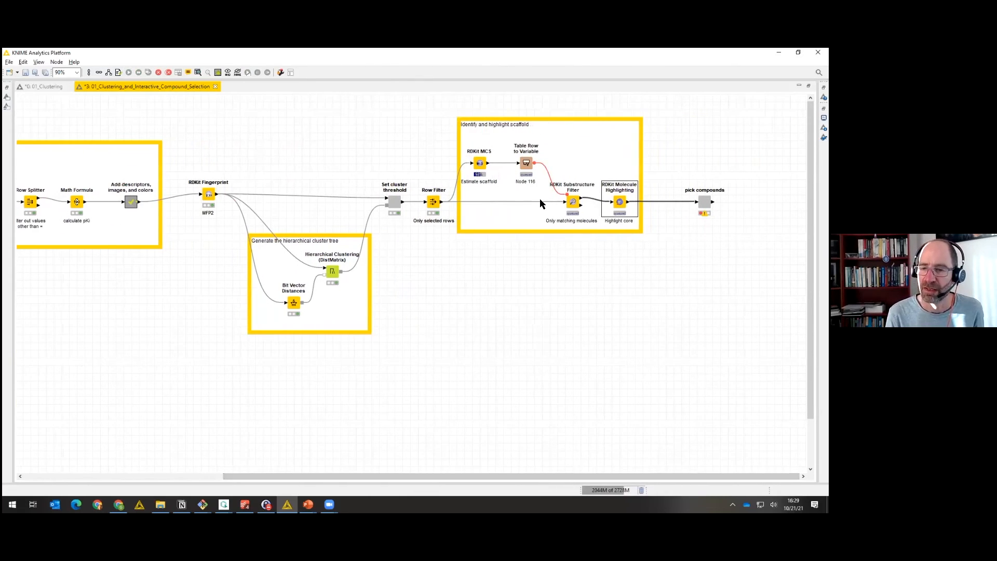
Review the RDKit MCS node's threshold, ring, atom and bond comparison and timeout options, and close its configuration without changes.
left_click(478, 165)
double_click(479, 165)
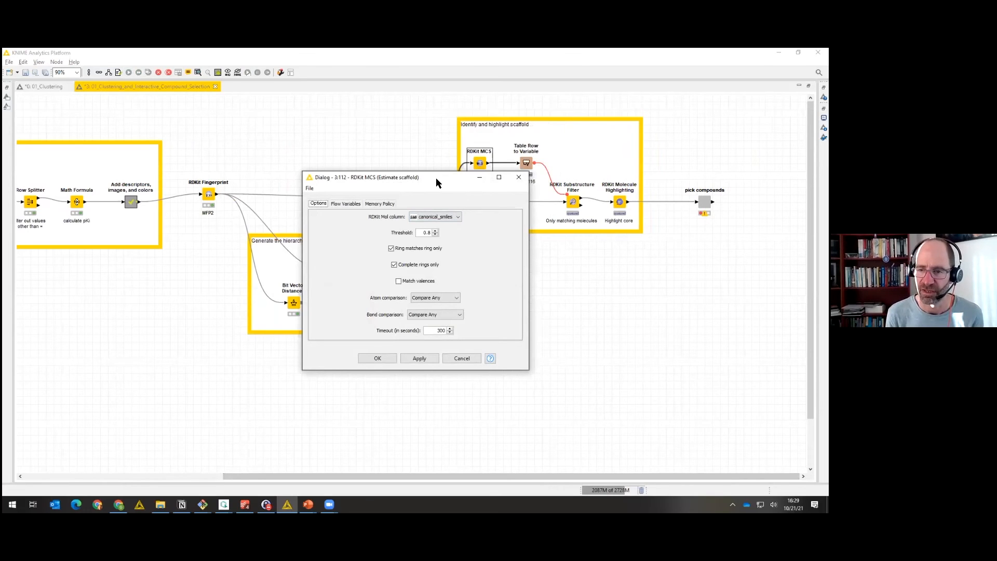
left_click_drag(435, 178, 318, 109)
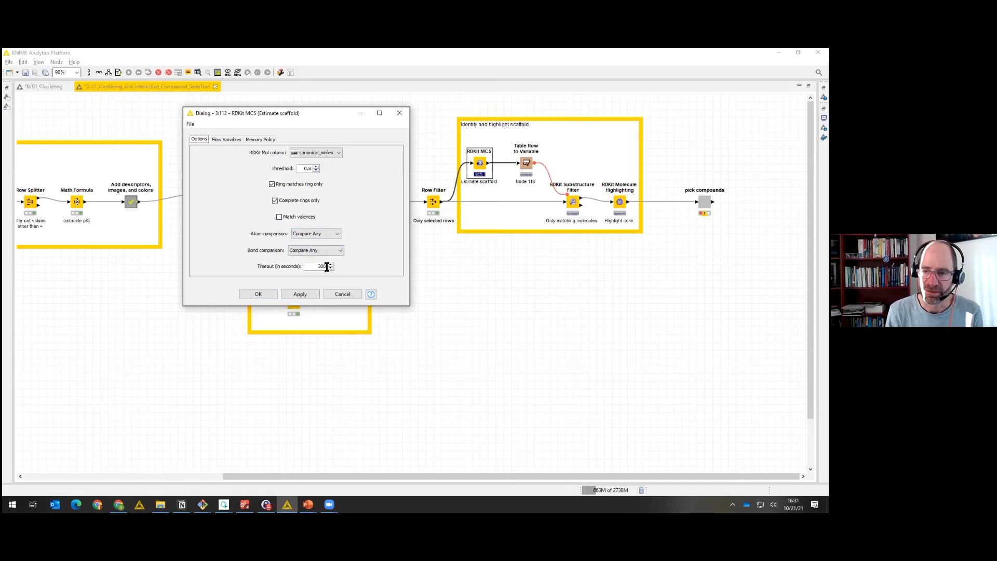
left_click(259, 294)
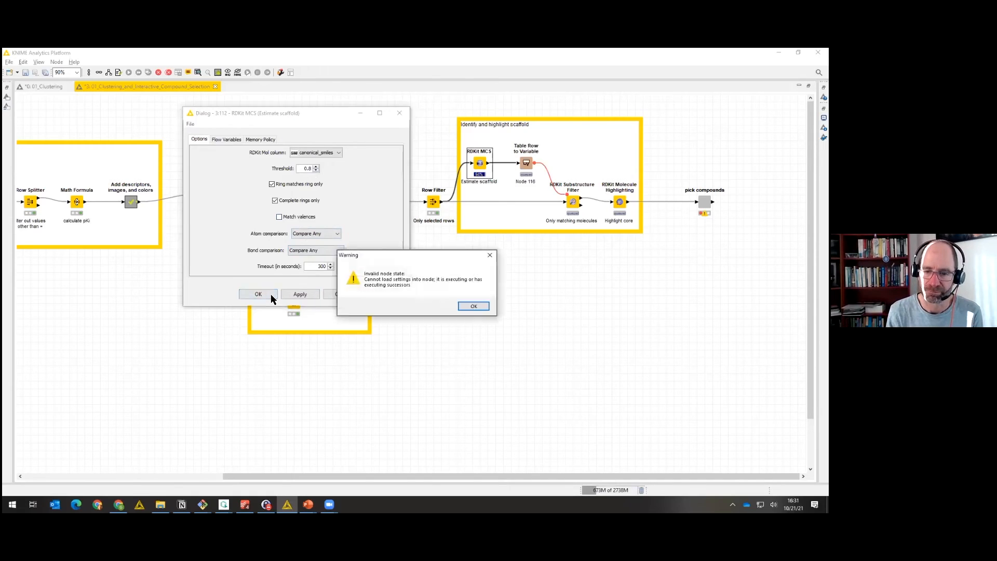
left_click(474, 307)
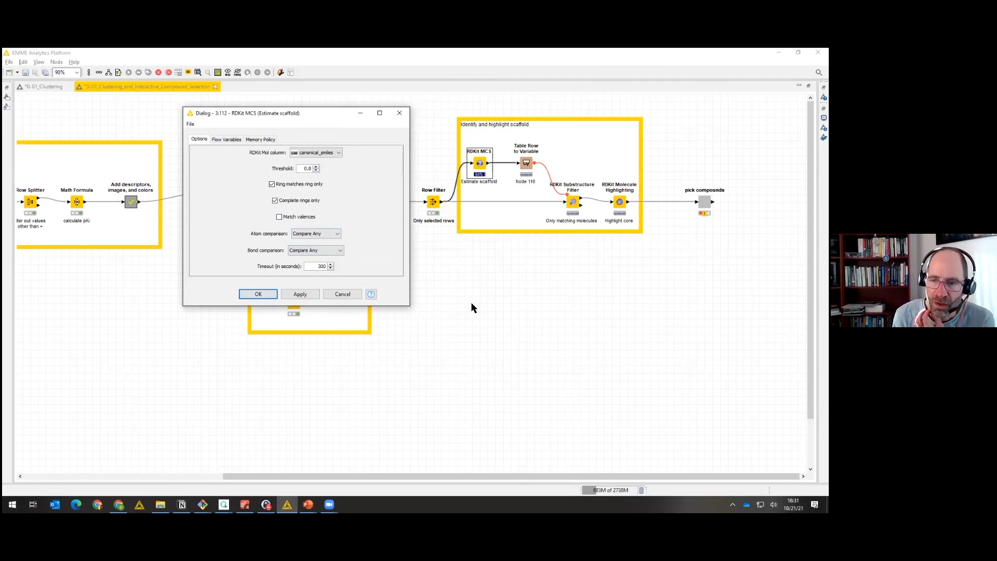
left_click(344, 295)
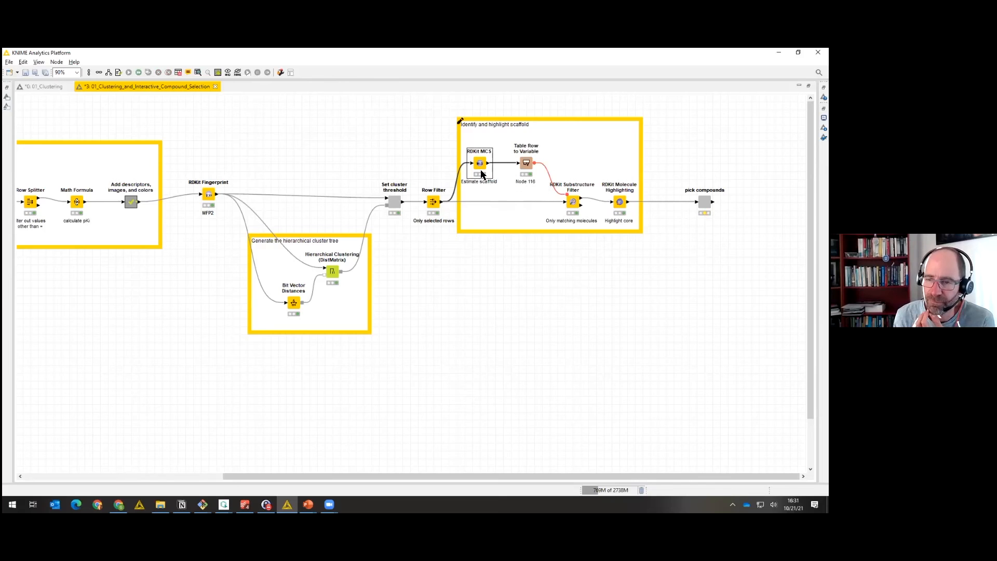
Check the RDKit Substructure Filter's outputs, and open the RDKit Molecule Highlighting node's output table at its MCS_highlighted column.
left_click(571, 207)
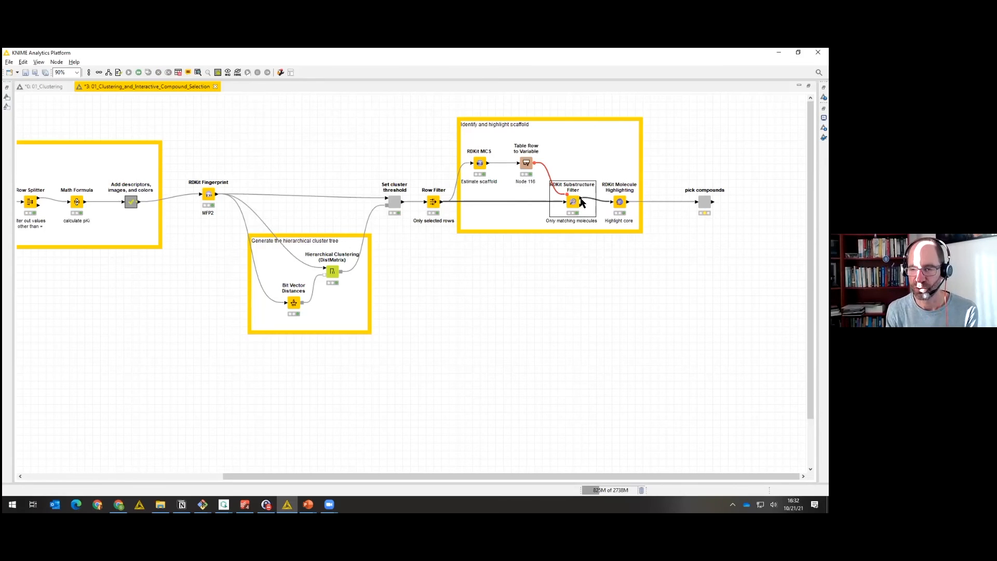
mouse_move(582, 203)
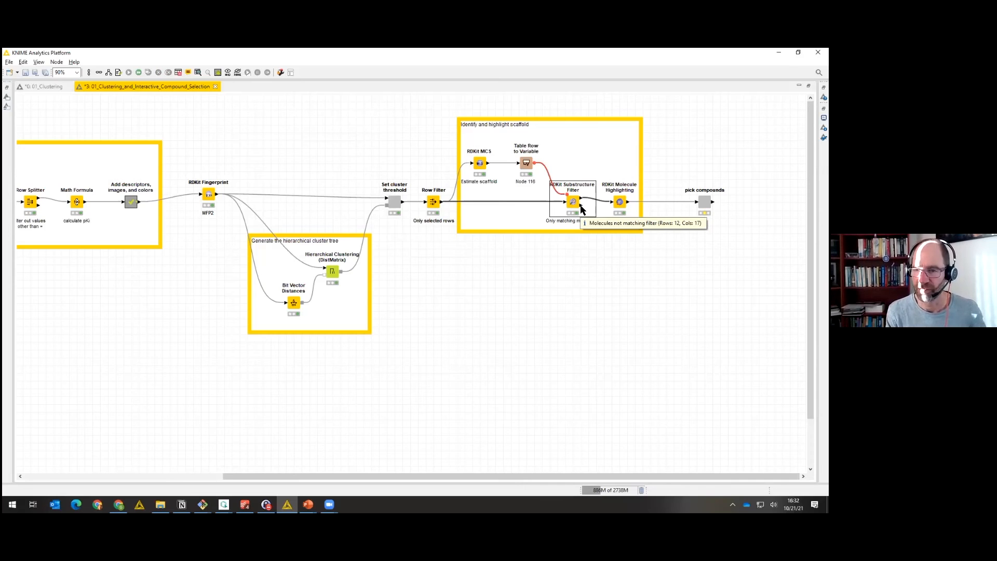
left_click(620, 203)
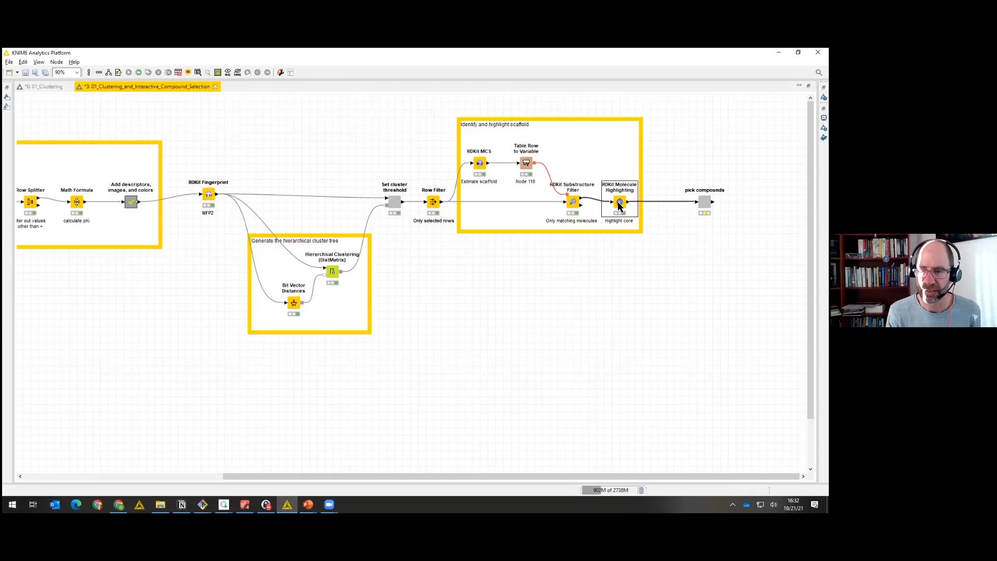
right_click(620, 206)
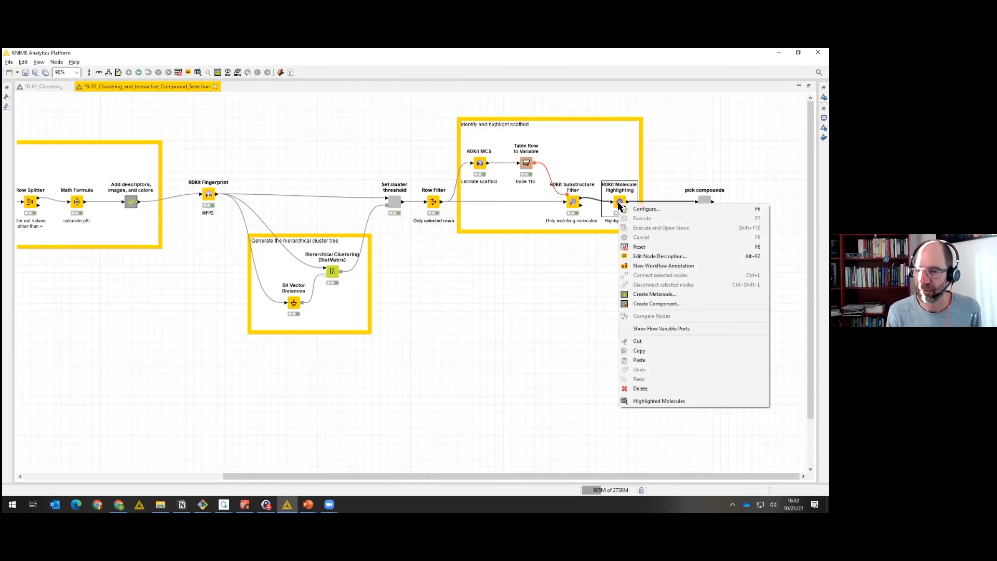
left_click(644, 402)
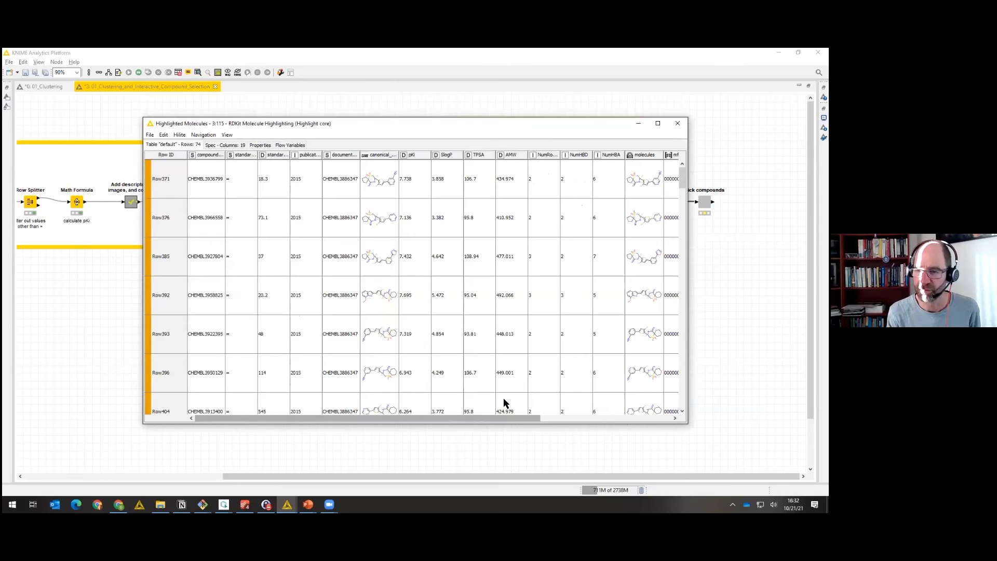
left_click_drag(497, 422, 660, 416)
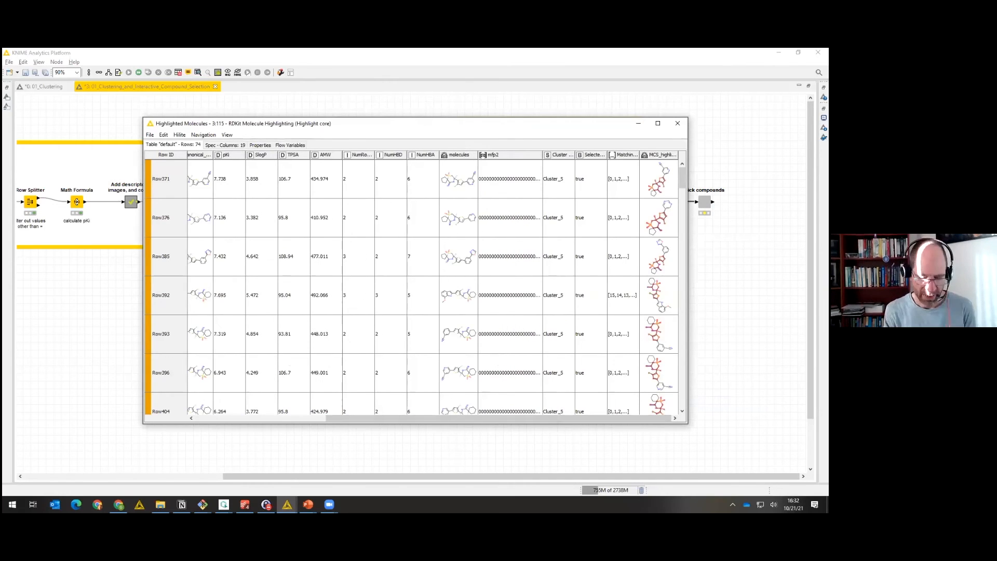
Enlarge the MCS_highlighted column and the table rows, and examine the highlighted scaffold across several molecules.
left_click_drag(678, 155, 743, 155)
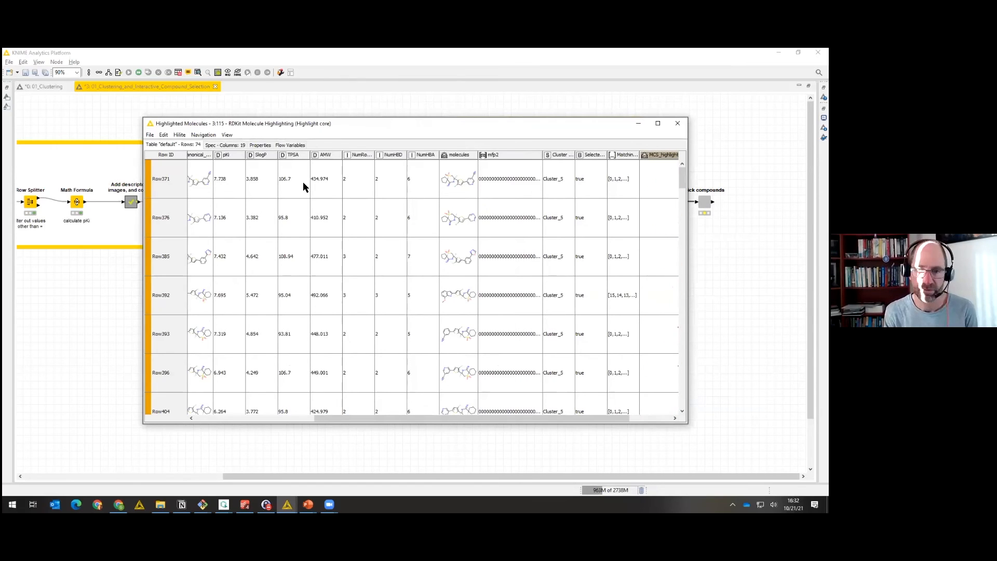
left_click_drag(171, 200, 173, 263)
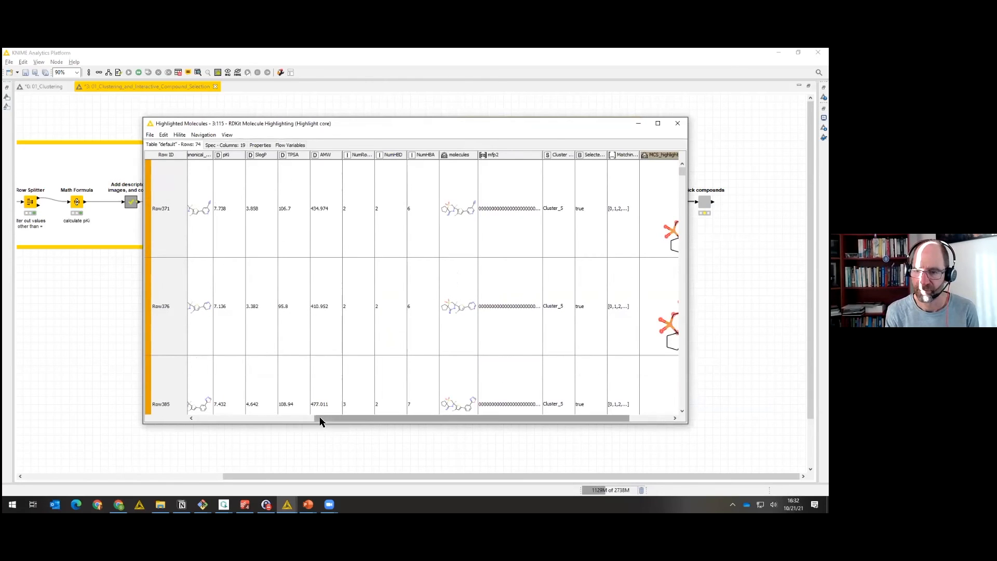
left_click_drag(320, 421, 459, 403)
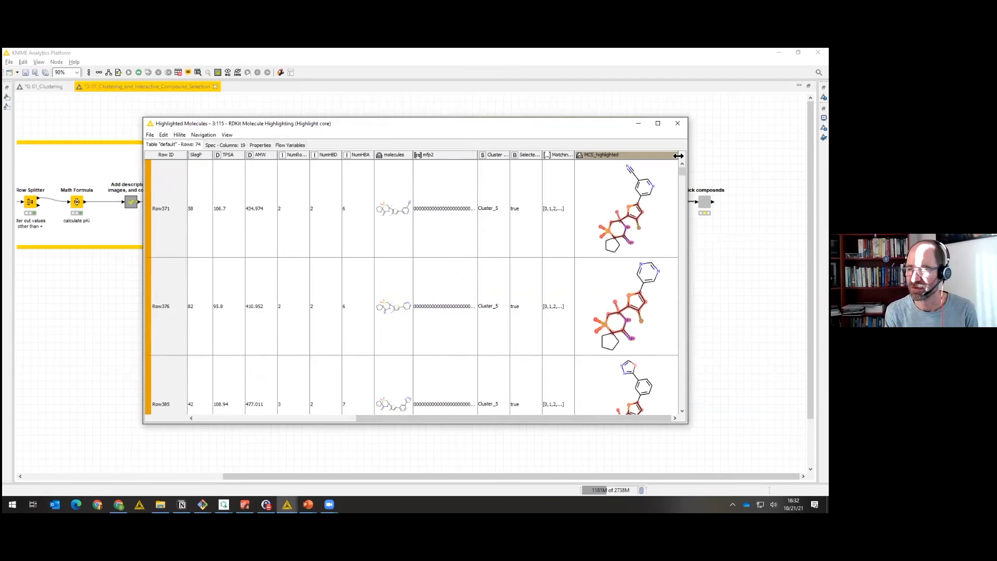
left_click_drag(678, 155, 676, 166)
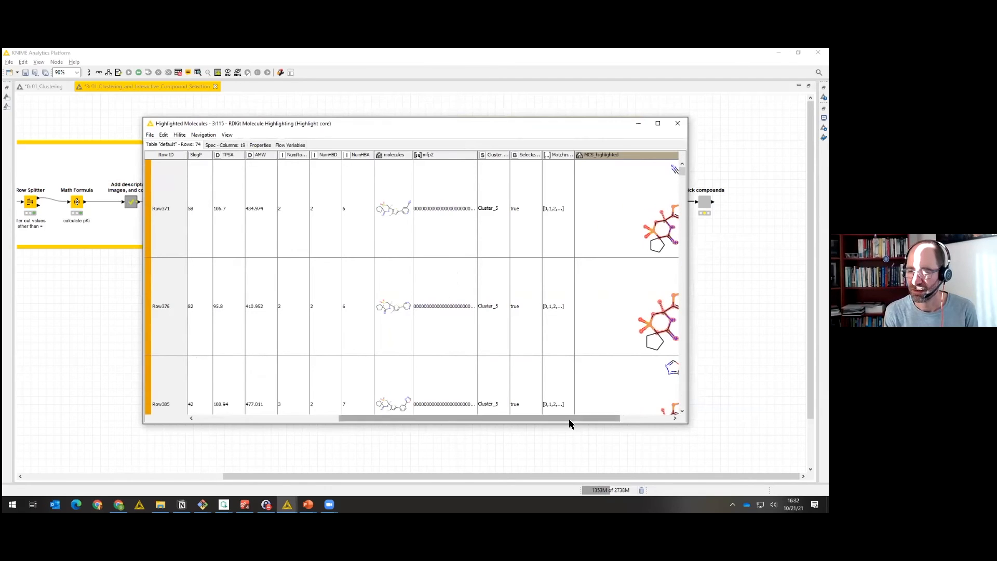
left_click(652, 389)
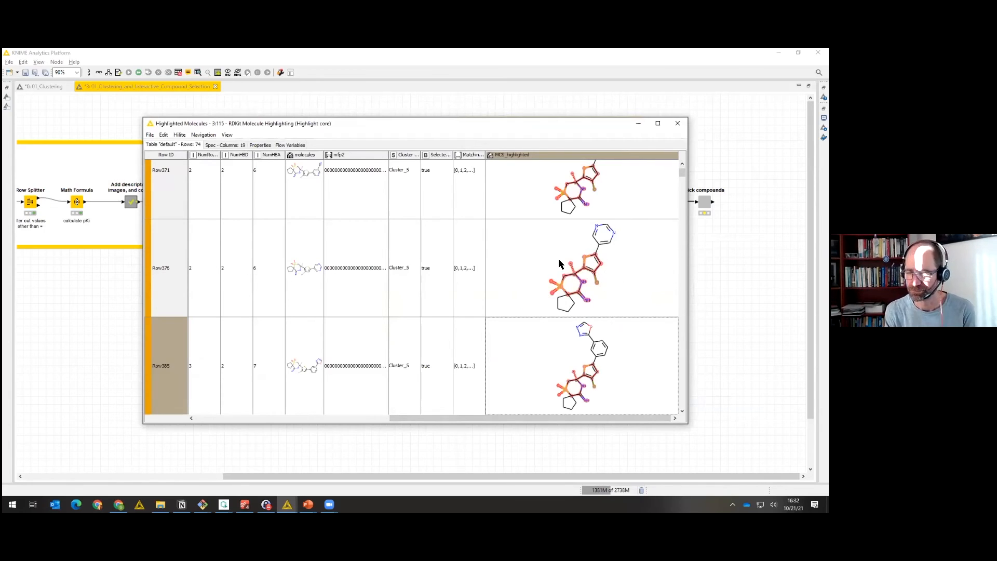
scroll(650, 309, "down", 1)
scroll(649, 310, "down", 5)
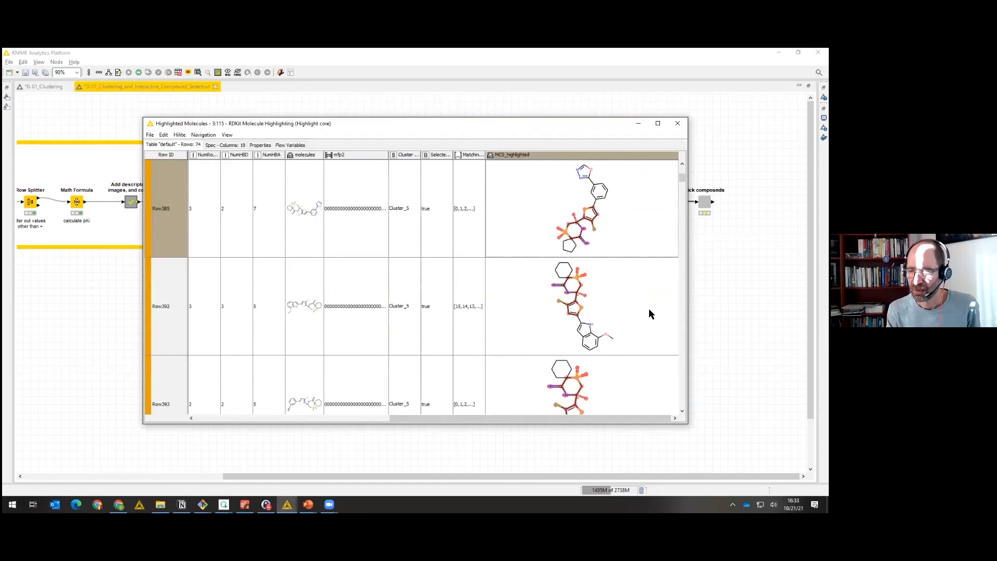
scroll(649, 309, "up", 3)
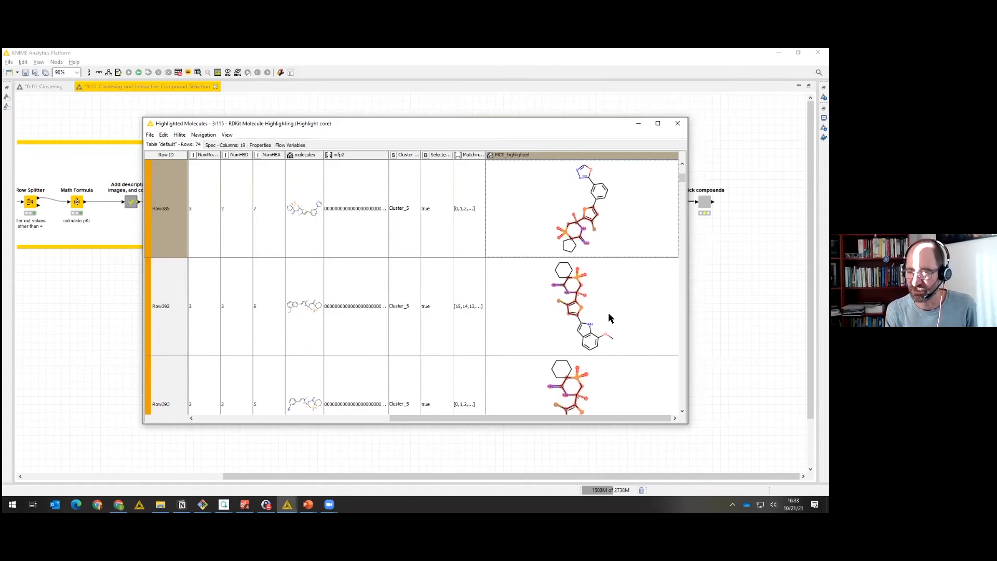
Examine the highlighted scaffold in further rows of the MCS_highlighted column, and close the output table.
left_click(682, 411)
left_click(682, 411)
left_click(682, 411)
left_click(682, 411)
left_click(682, 411)
left_click(682, 411)
left_click(683, 410)
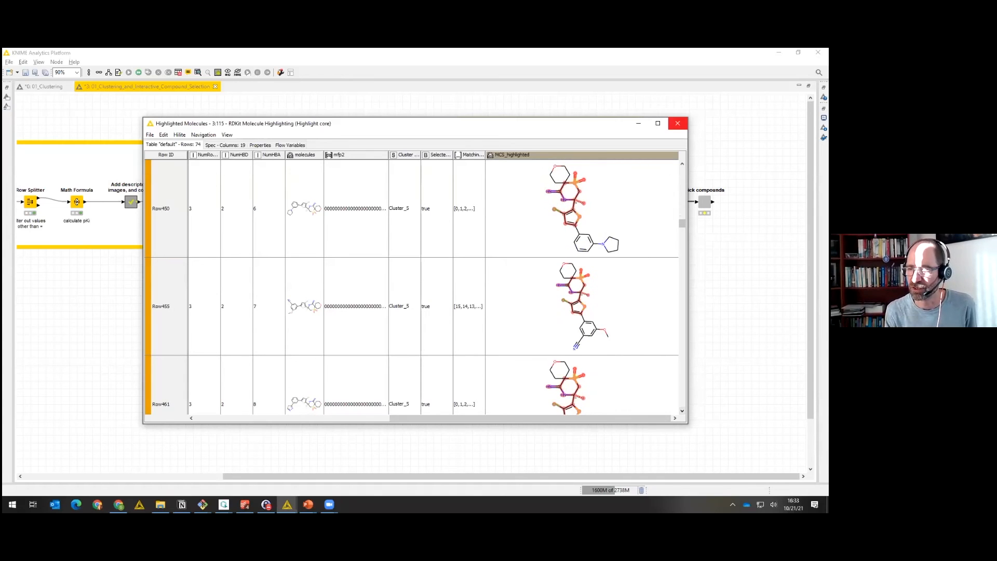
left_click(677, 123)
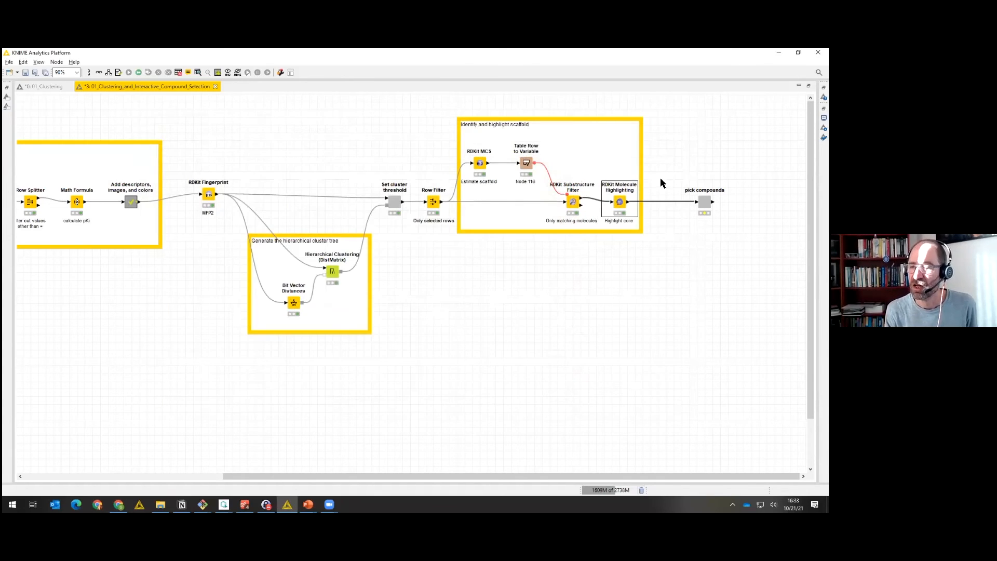
Execute the pick compounds component with its interactive view, and brush the pKi axis from about 8.3 down to about 7.
left_click(705, 201)
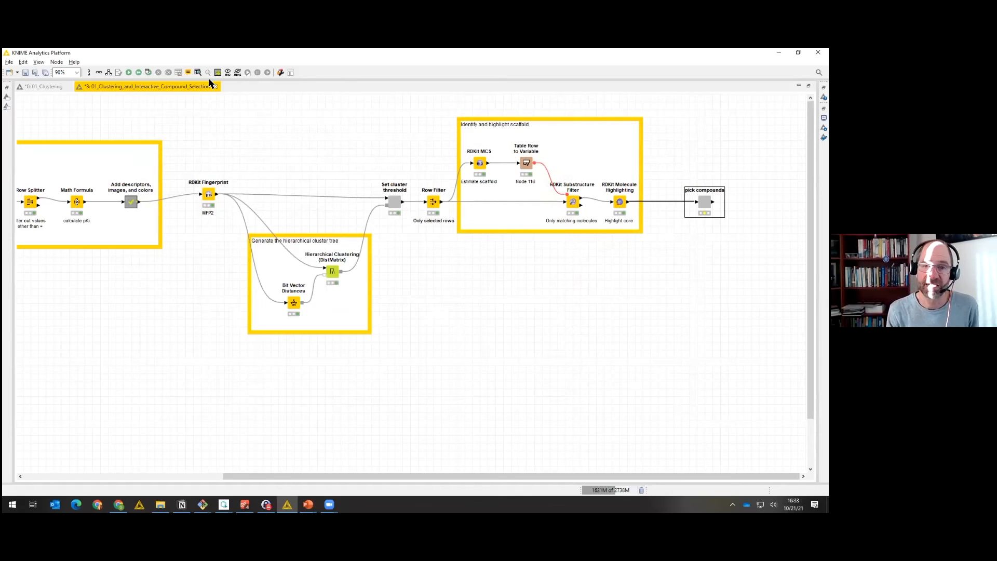
left_click(148, 73)
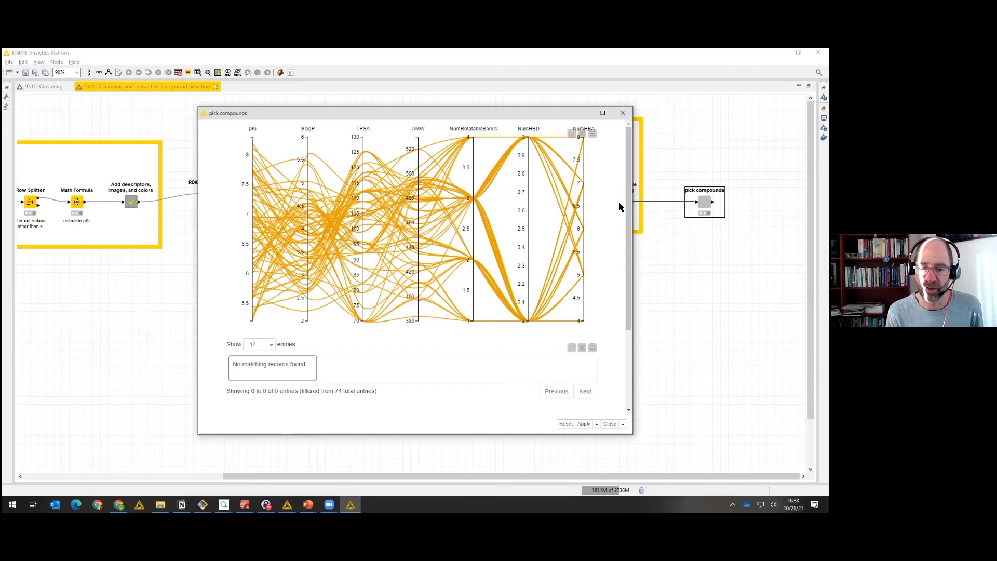
left_click_drag(254, 139, 253, 175)
right_click(253, 132)
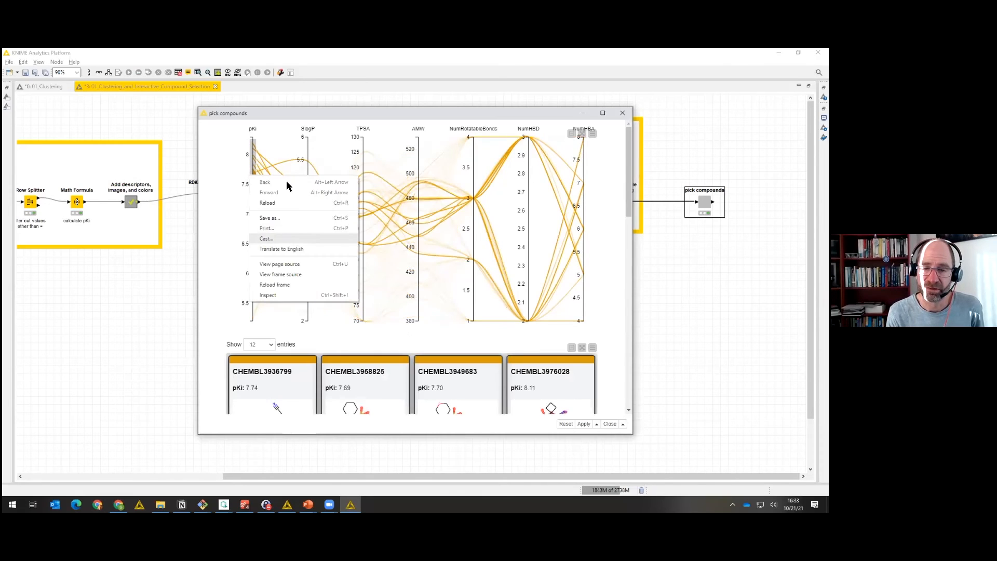
key("Escape")
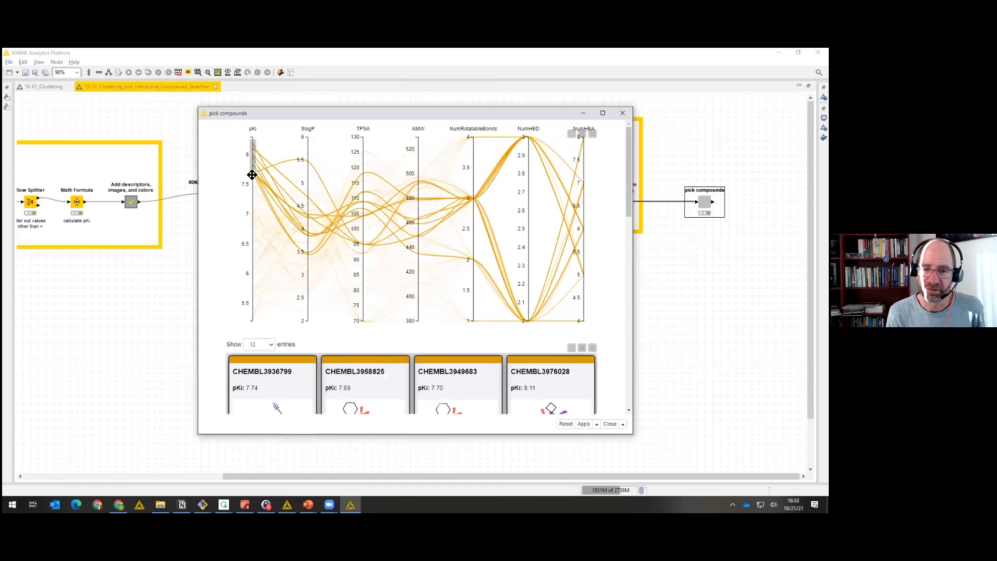
left_click_drag(254, 176, 254, 218)
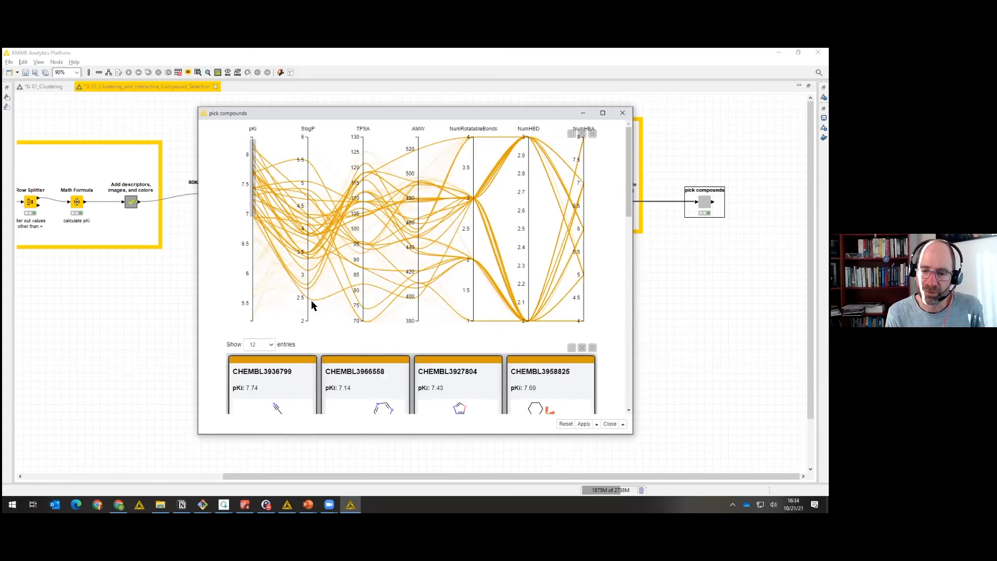
Narrow the parallel coordinates selection to SlogP of about 2.4 to 3.6 and TPSA of about 109 to 124.
left_click_drag(309, 303, 310, 251)
right_click(310, 251)
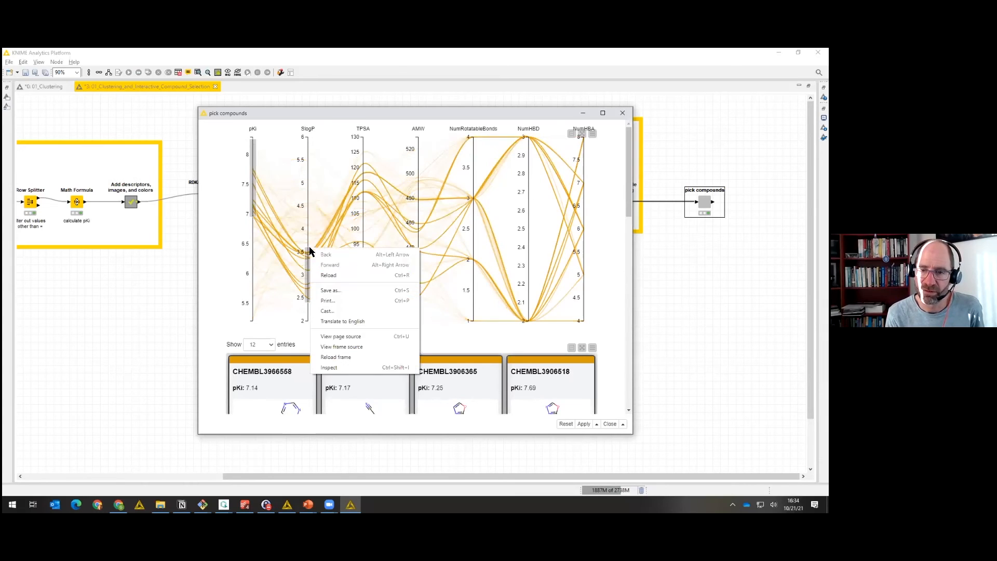
left_click(217, 266)
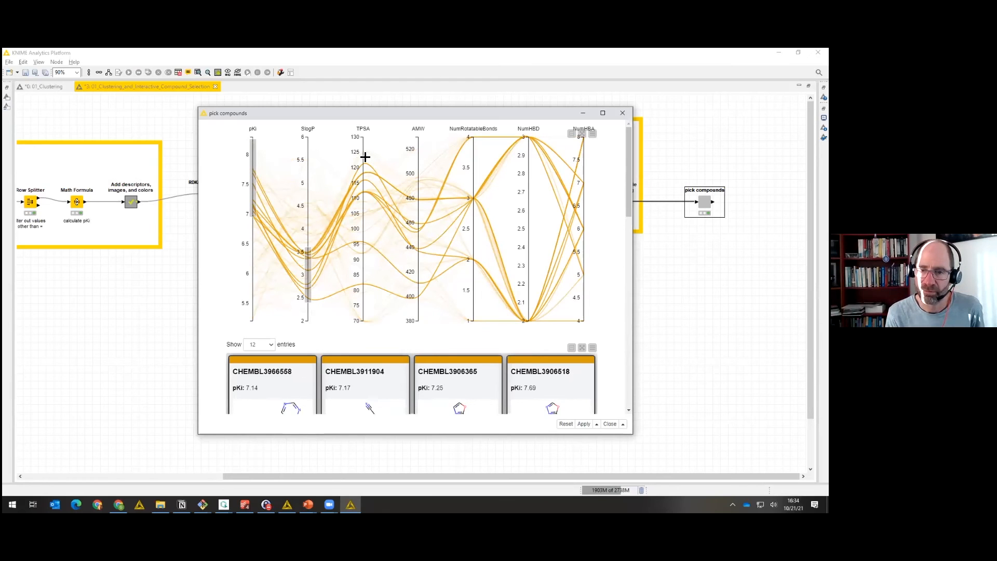
left_click_drag(365, 156, 367, 204)
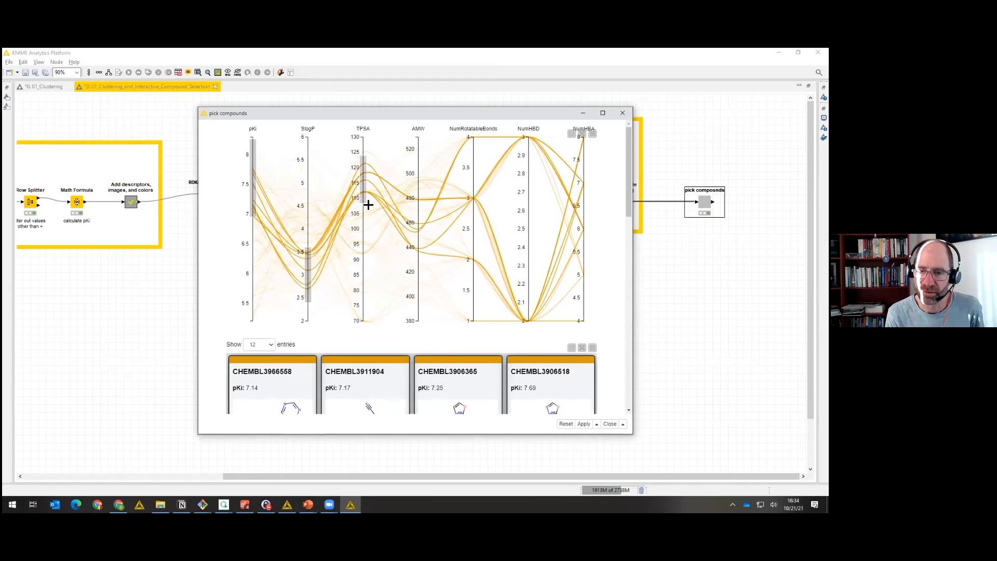
right_click(368, 205)
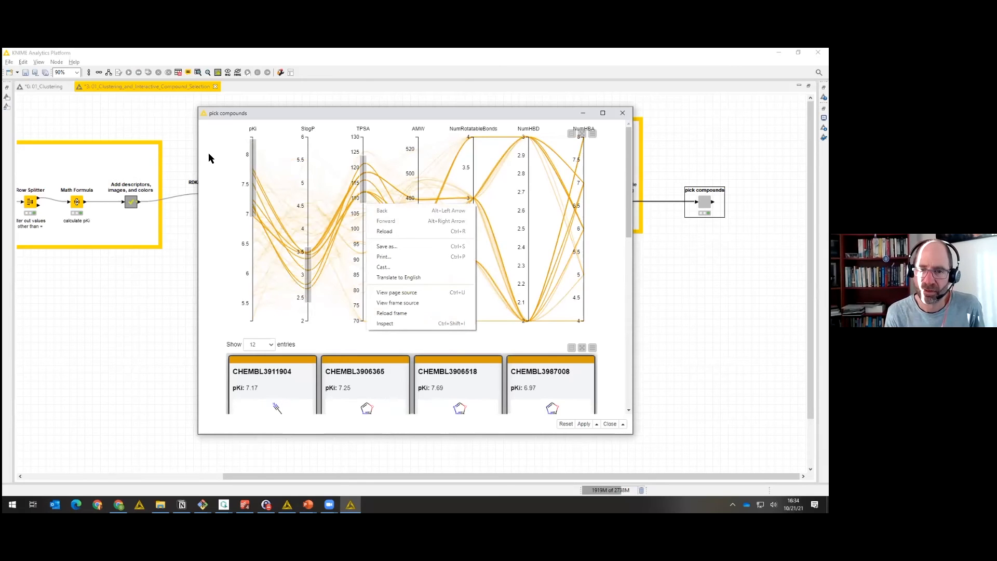
left_click(223, 155)
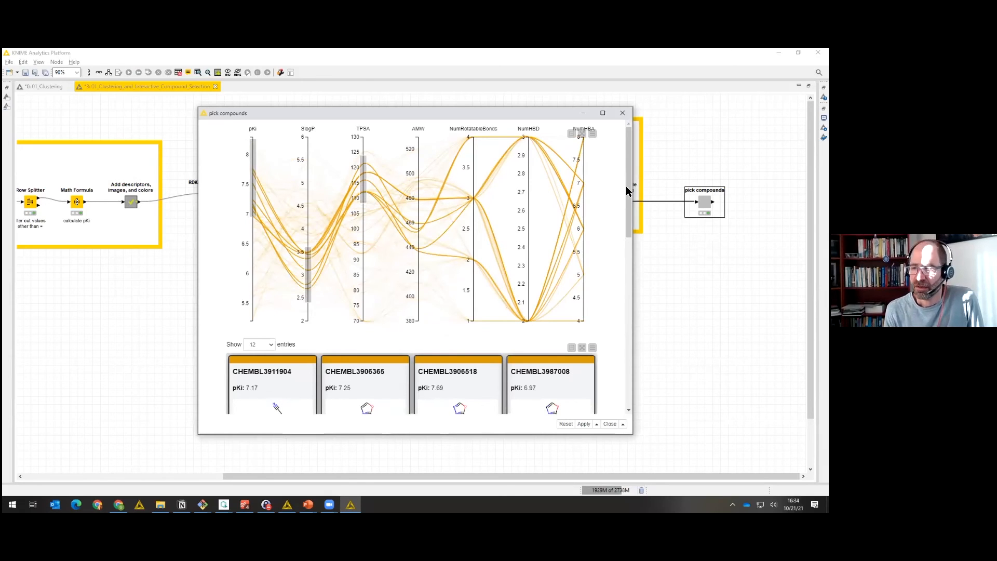
Check the structure tiles of the selected compounds, and close the interactive view with the selection applied.
scroll(626, 186, "down", 2)
left_click_drag(633, 223, 624, 276)
scroll(625, 278, "down", 3)
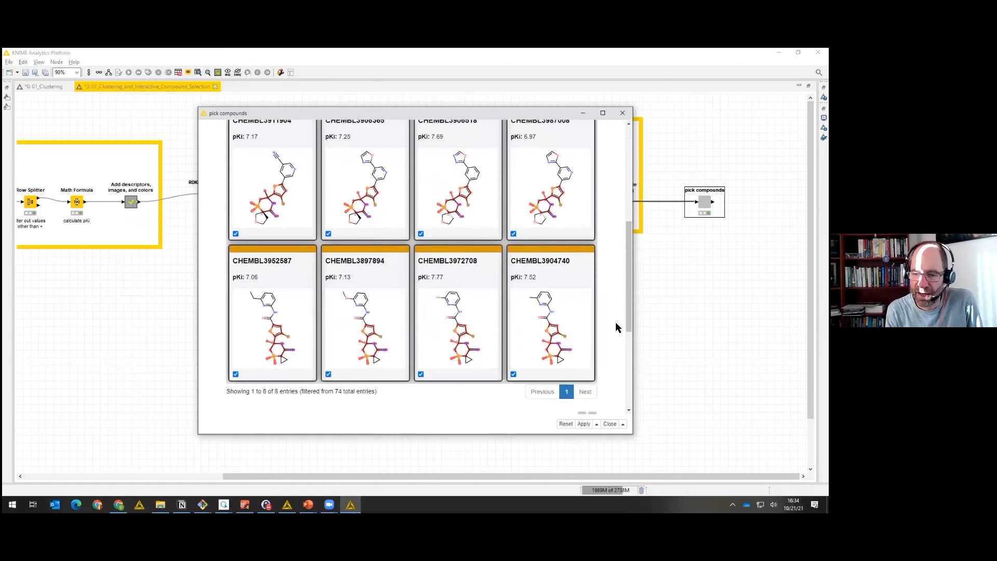
left_click(624, 425)
left_click(604, 412)
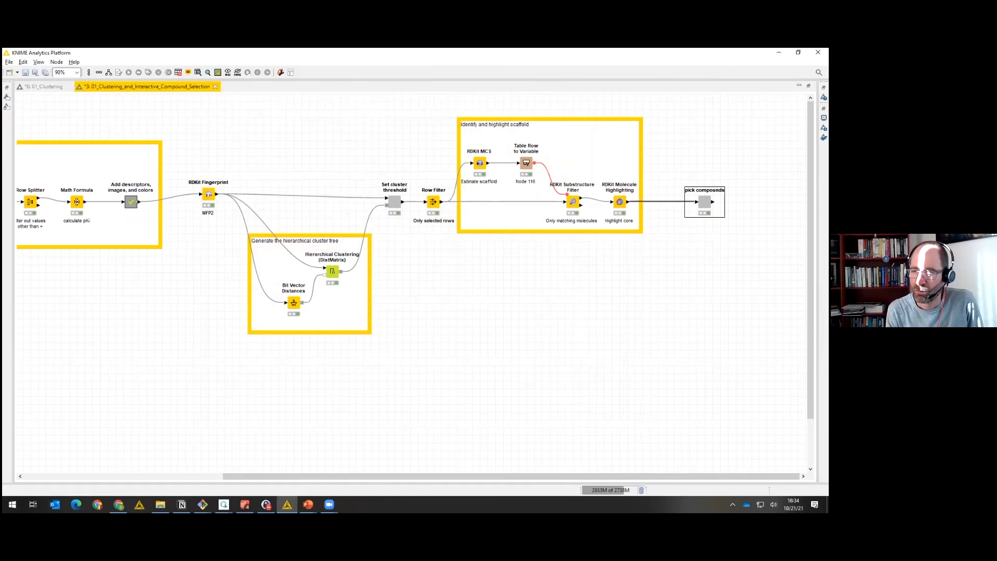
Inspect the Outport 1 table of the pick compounds component, and close it.
right_click(705, 204)
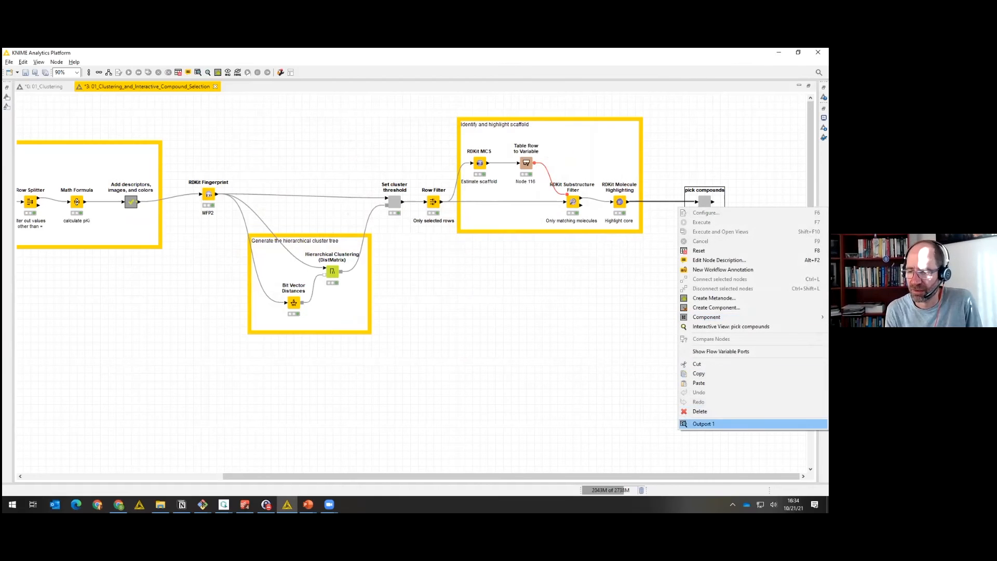
left_click(701, 424)
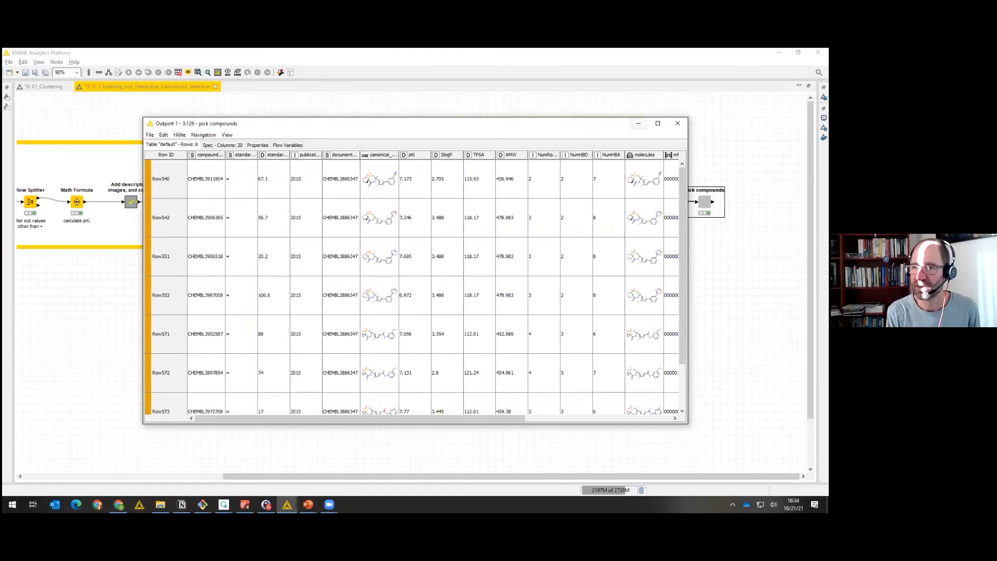
left_click(677, 123)
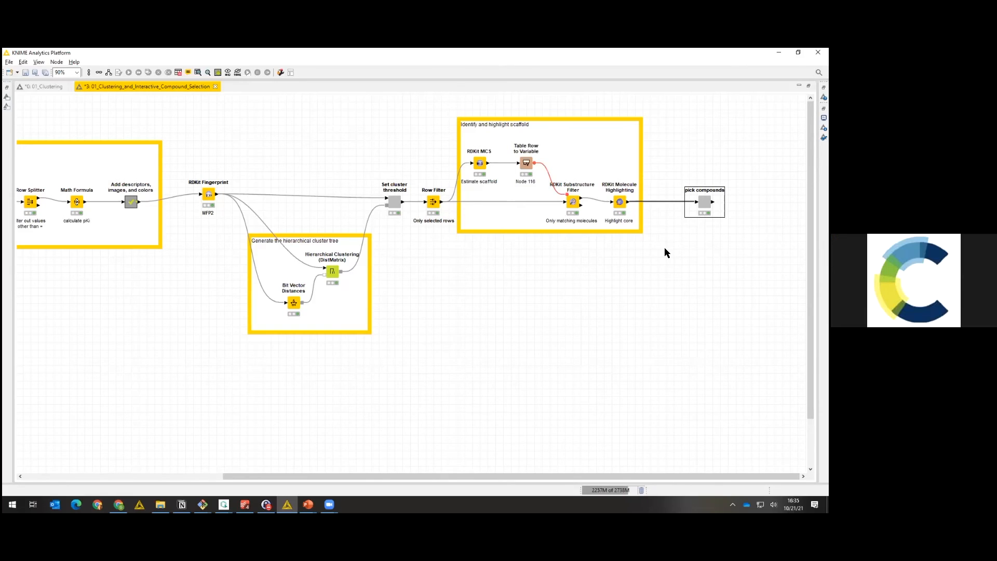
Review the Hierarchical Clustering node's linkage type and the Bit Vector Distances node's distance settings, closing both configurations without changes.
double_click(330, 271)
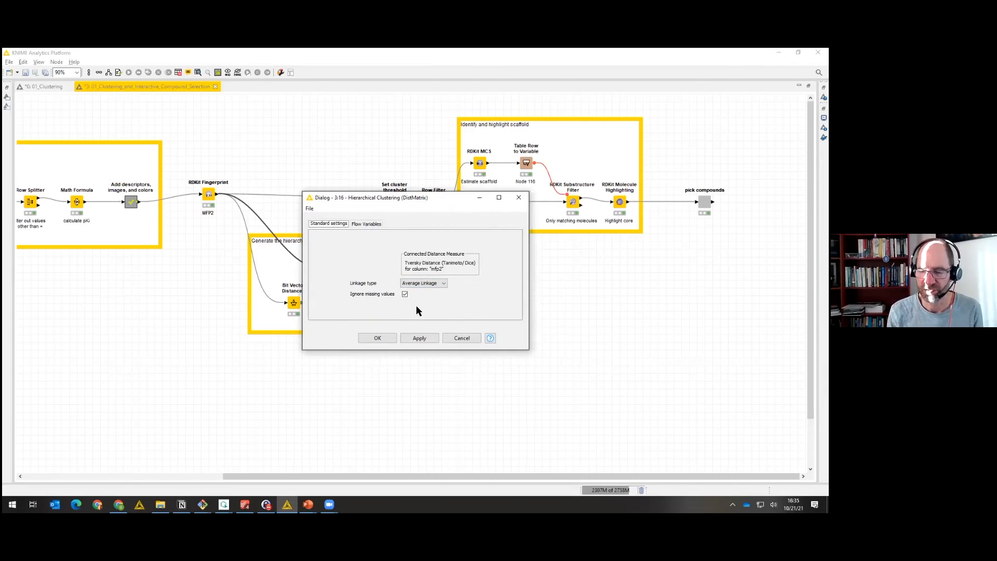
left_click(466, 336)
double_click(294, 303)
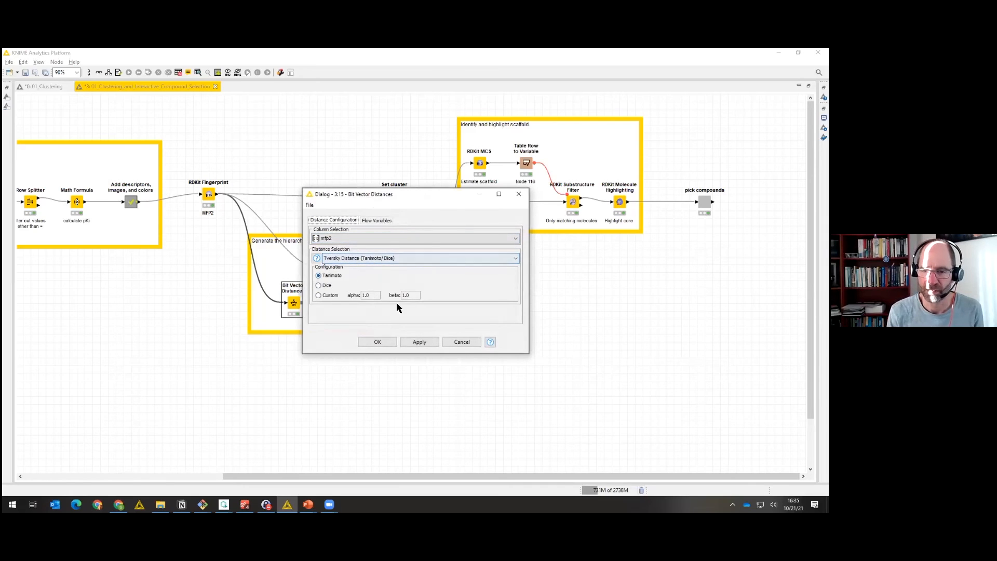
left_click(460, 341)
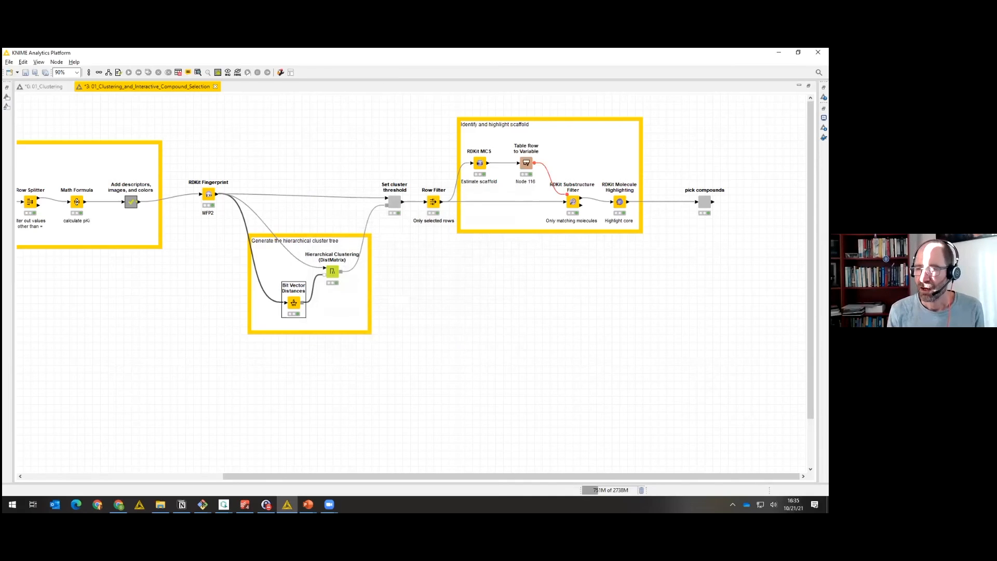
Open the inner workflow of the pick compounds component.
left_click(705, 202)
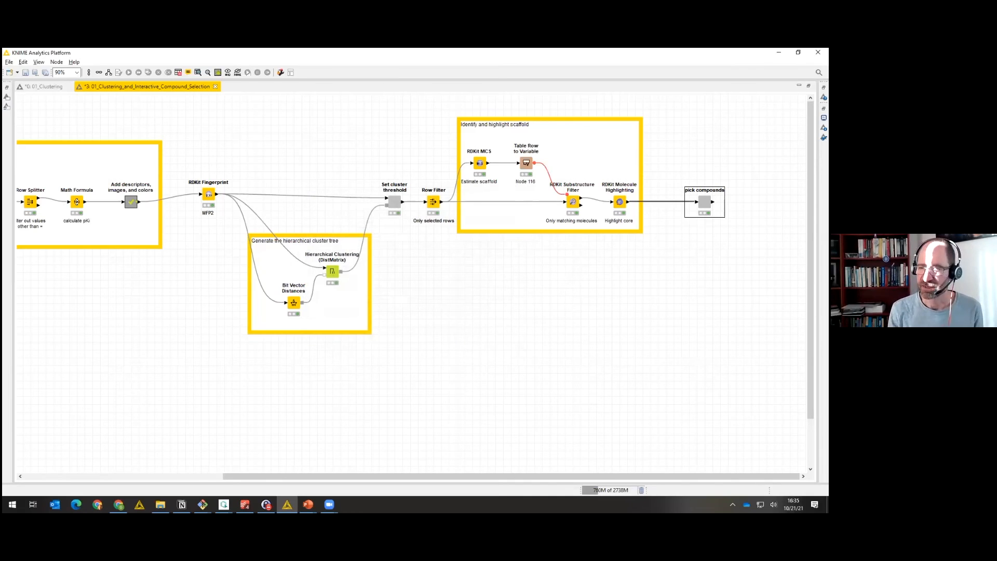
double_click(704, 202, "ctrl")
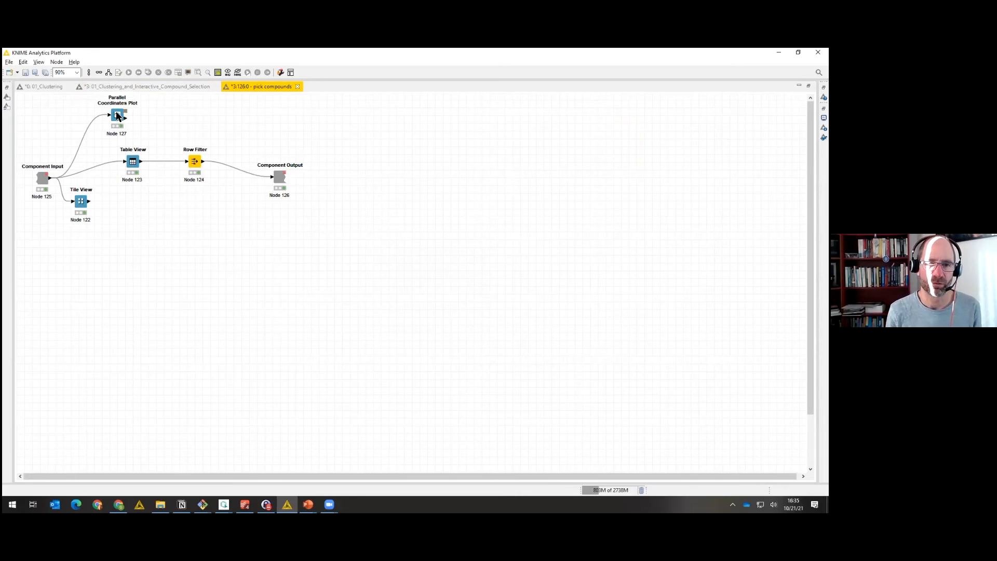
Reposition the Parallel Coordinates Plot and Tile View nodes so they line up around the Table View branch.
left_click_drag(120, 116, 104, 125)
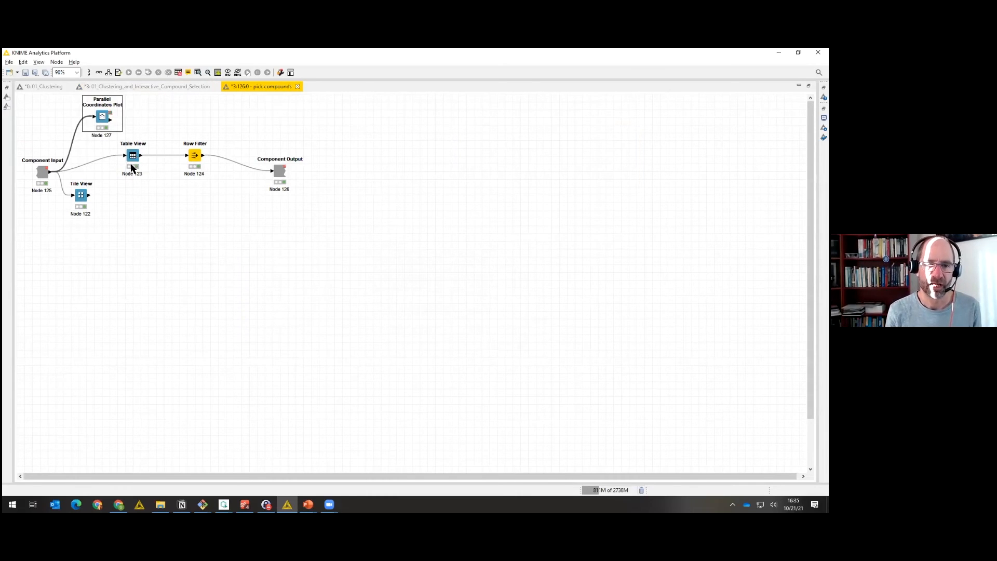
left_click_drag(82, 202, 94, 200)
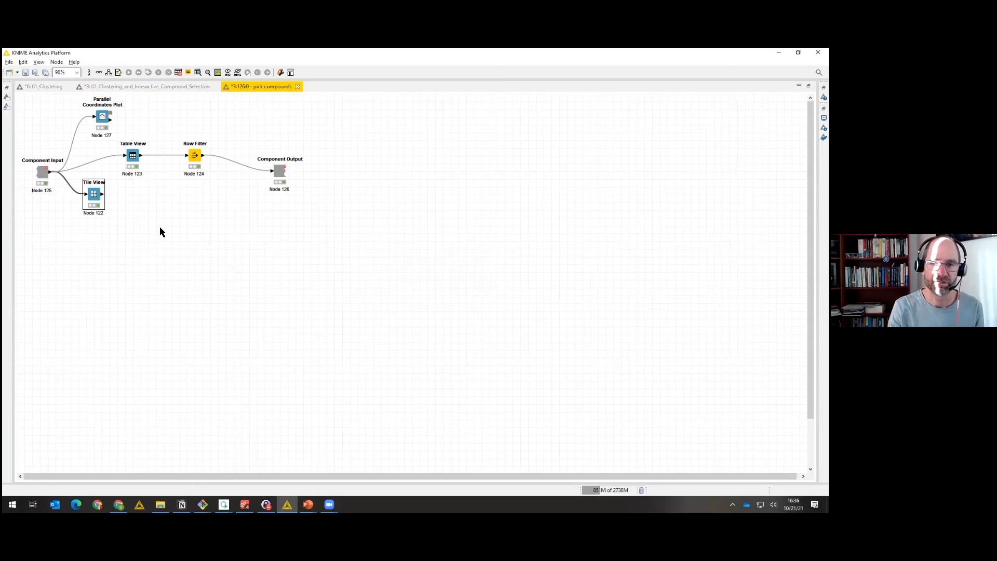
Open the interactive view of the pick compounds component in the main workflow and sort its table by SlogP in descending order.
left_click(145, 88)
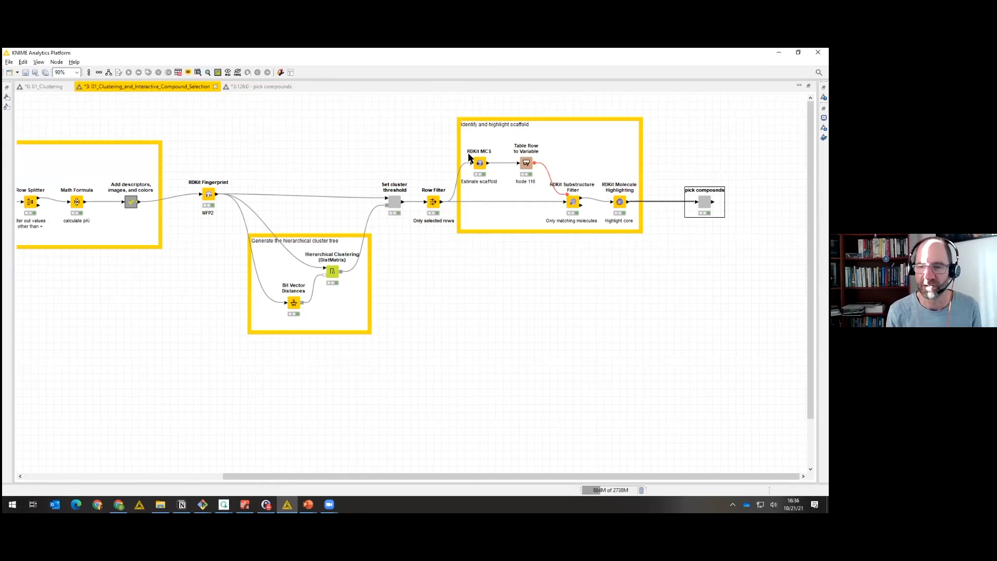
left_click(209, 73)
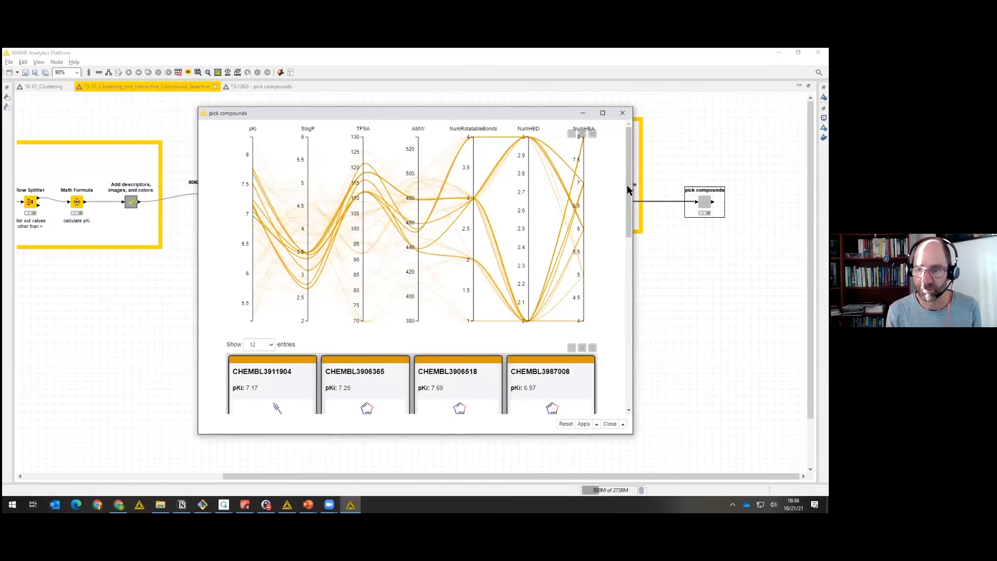
left_click_drag(629, 190, 636, 370)
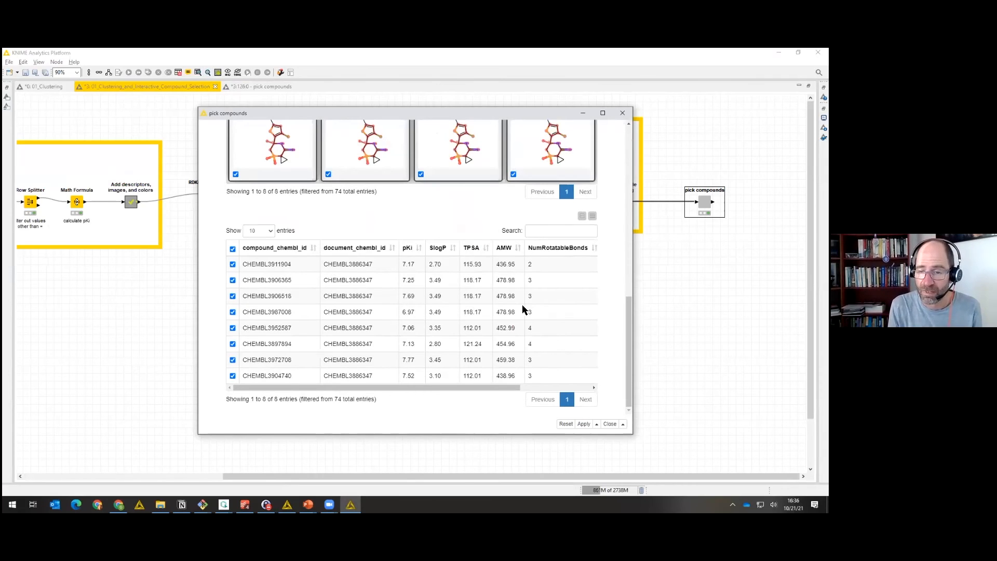
left_click(452, 249)
left_click(451, 249)
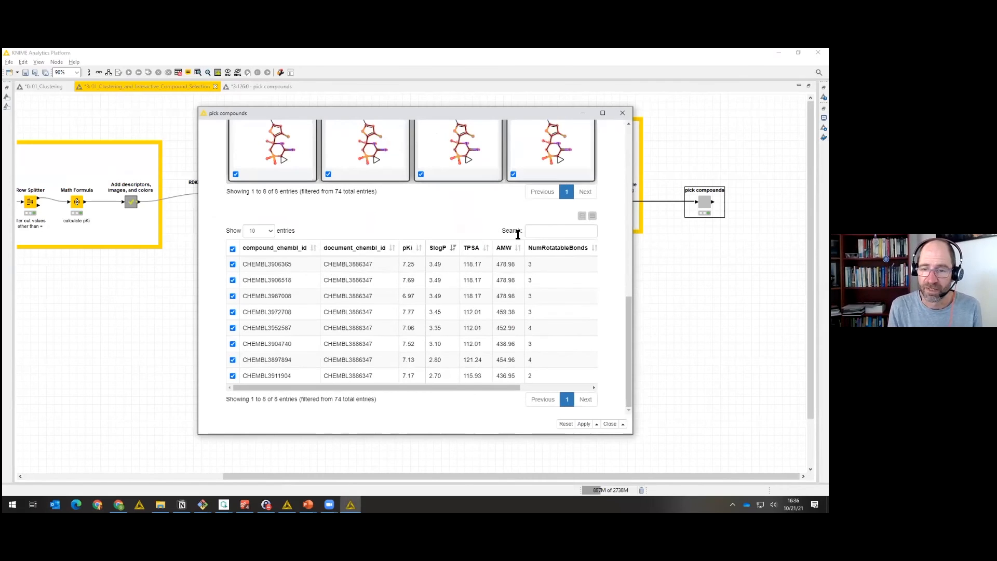
Search the compound table for CHEMBL3897894, then clear the search and close the interactive view.
left_click(555, 235)
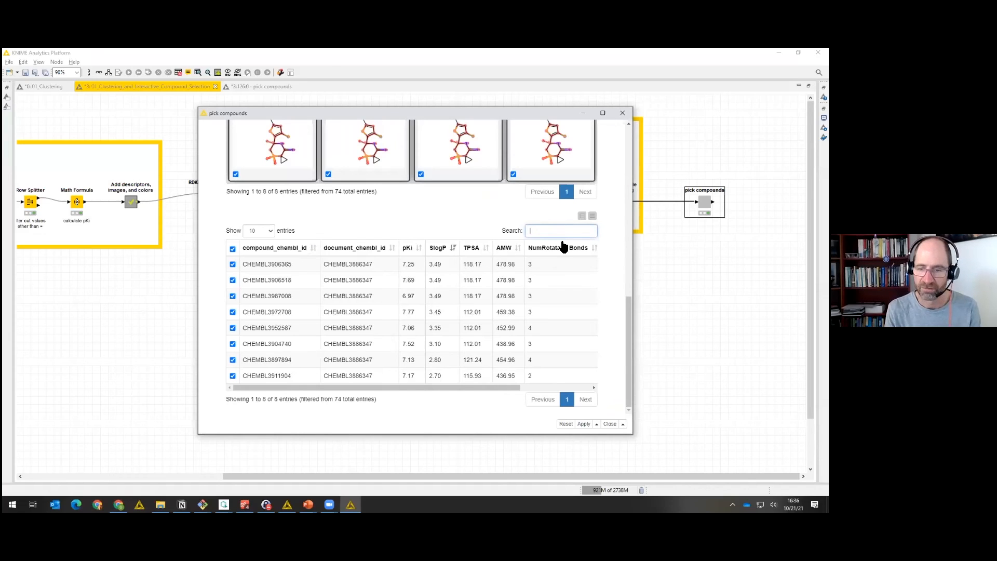
type("CHEM")
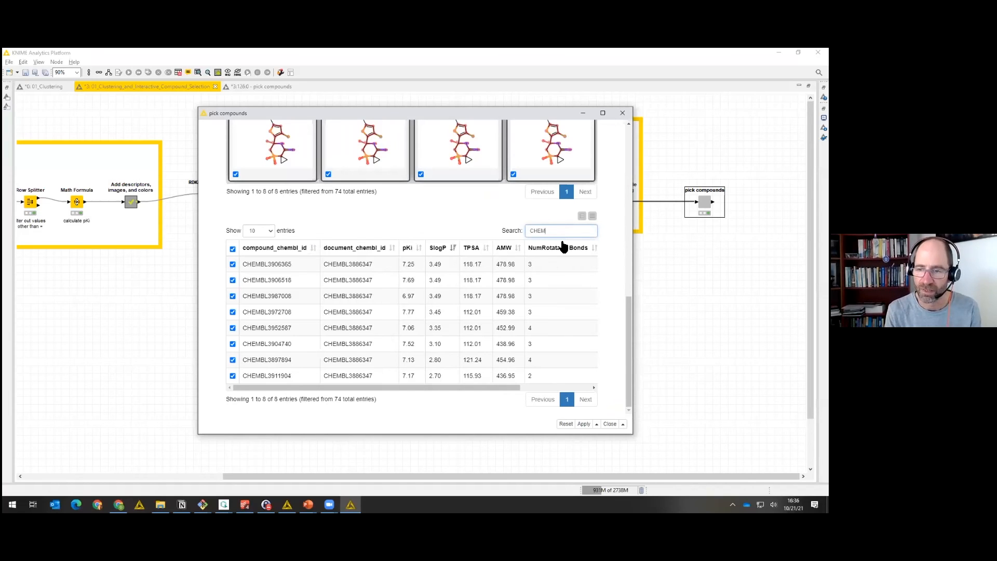
type("BL38978")
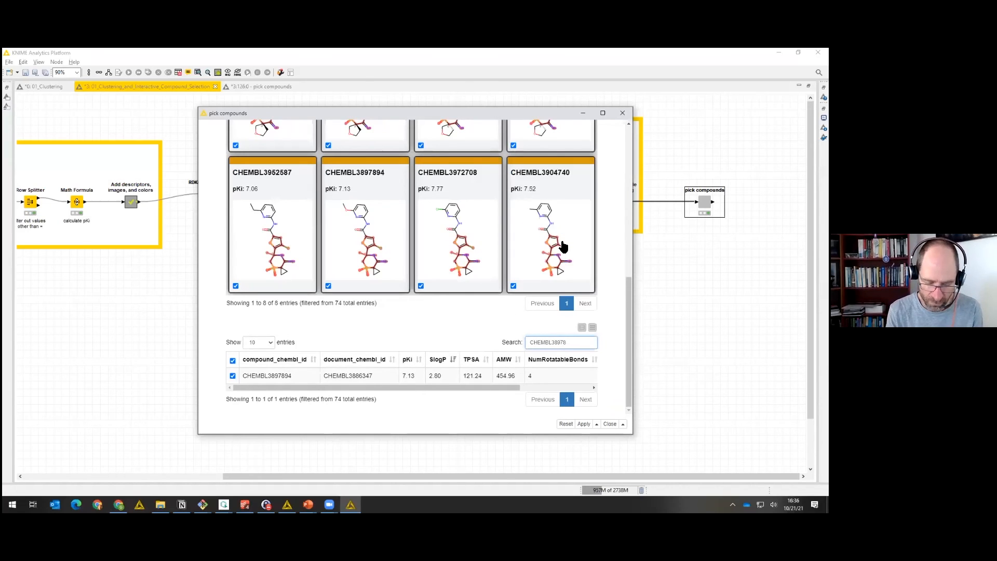
type("94")
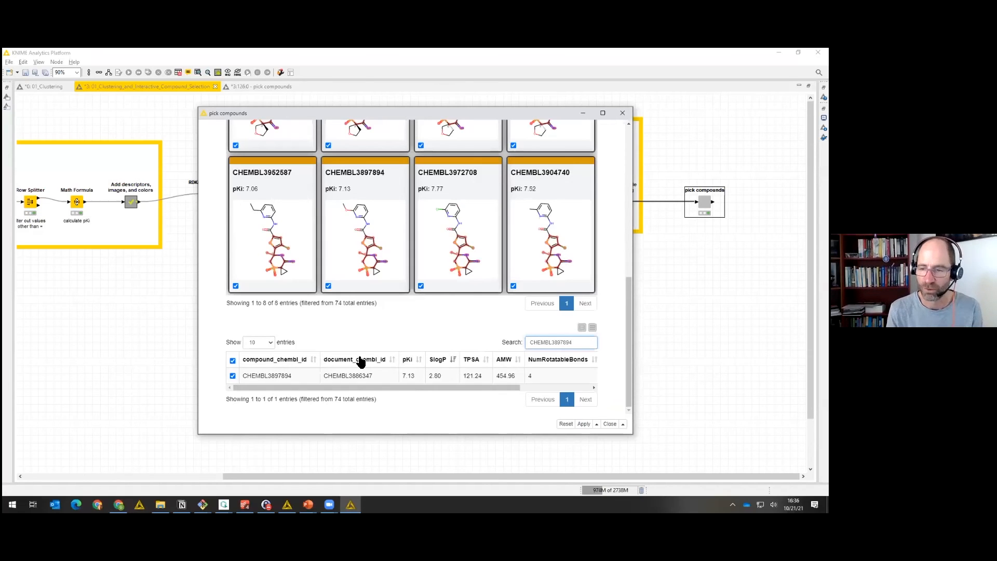
key("BackSpace")
key("BackSpace")
key("BackSpace")
key("BackSpace")
key("BackSpace")
key("BackSpace")
key("BackSpace")
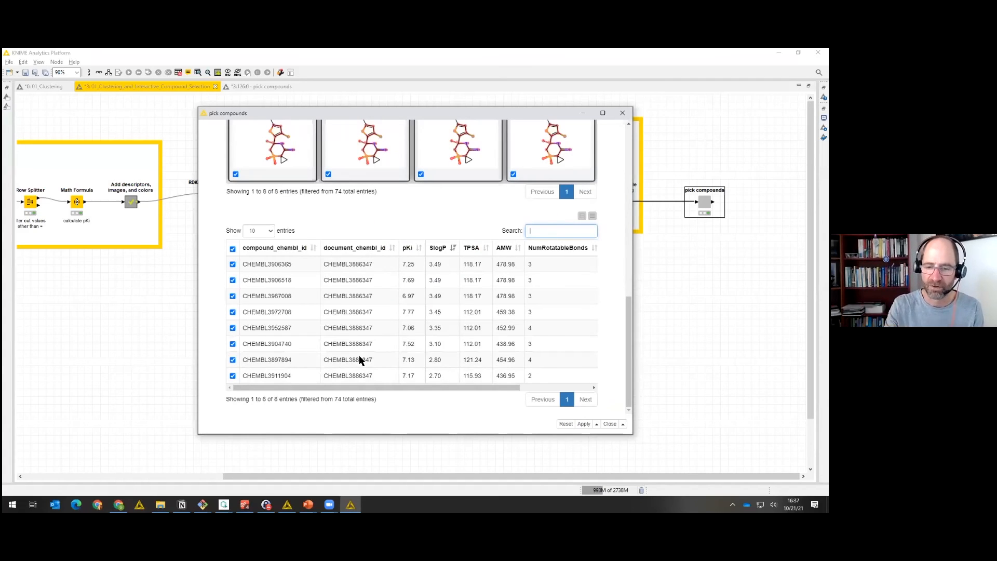
left_click(624, 113)
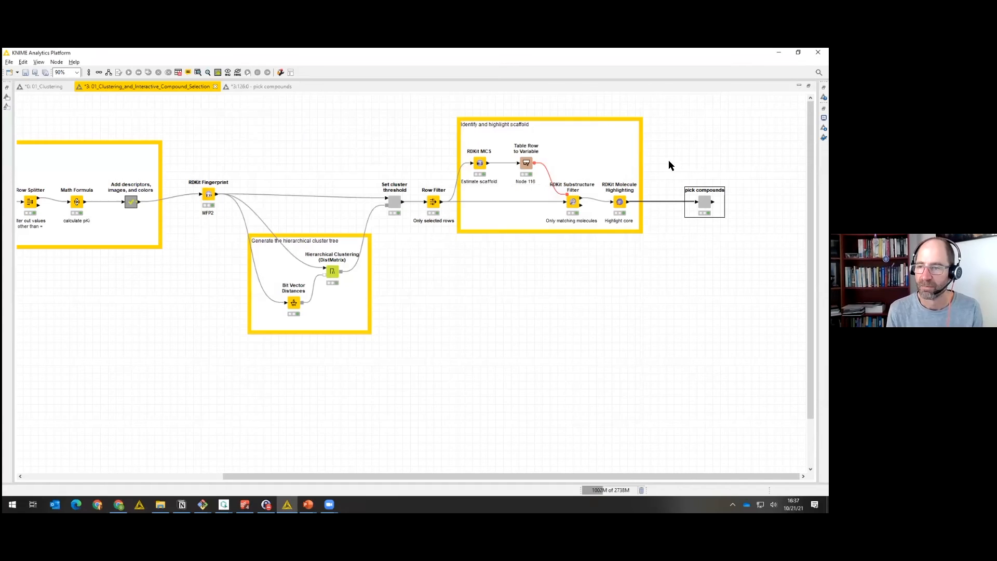
Review the Row Filter's column and matching criteria inside the pick compounds component, leaving its settings as they are.
left_click(260, 85)
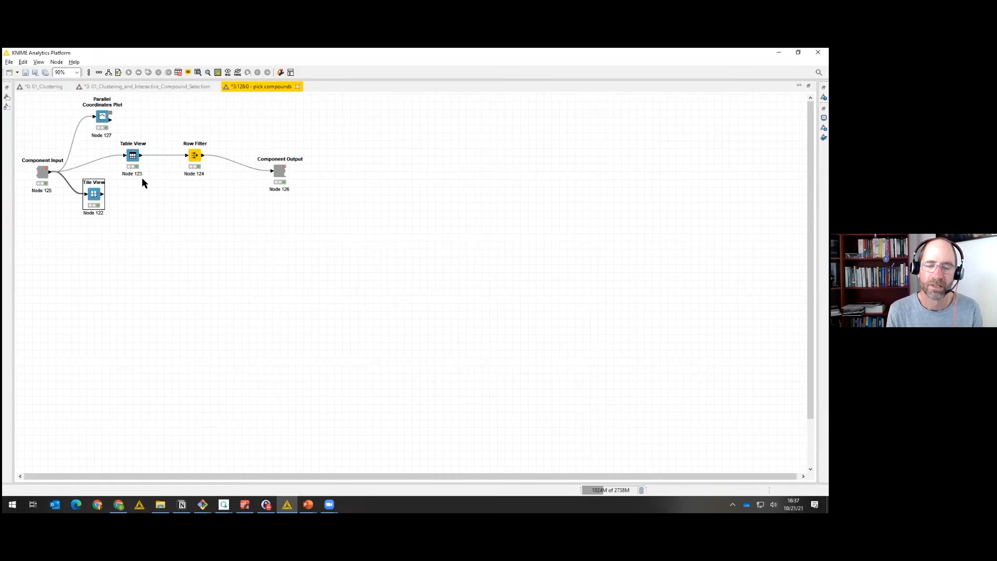
left_click(185, 111)
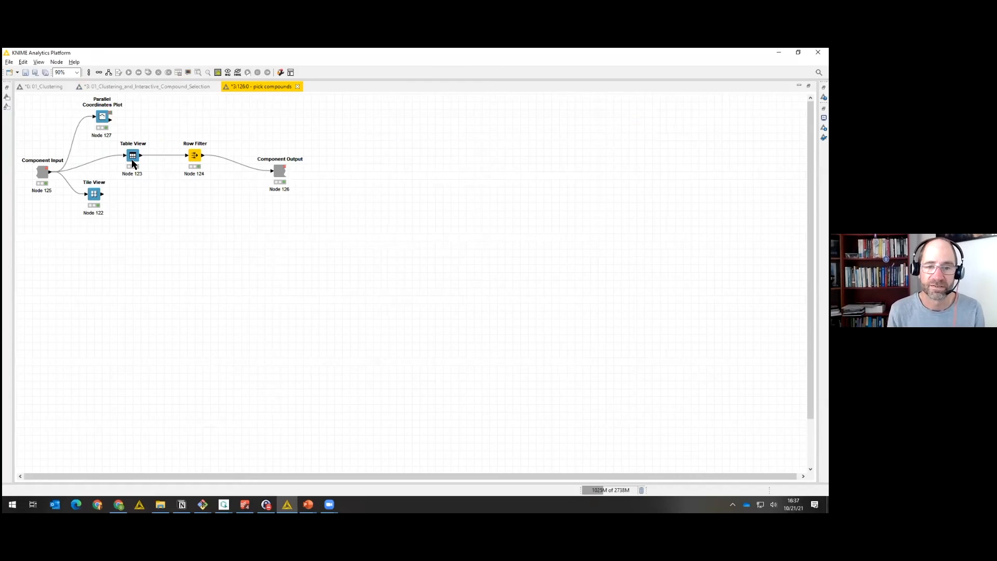
left_click(196, 162)
double_click(196, 162)
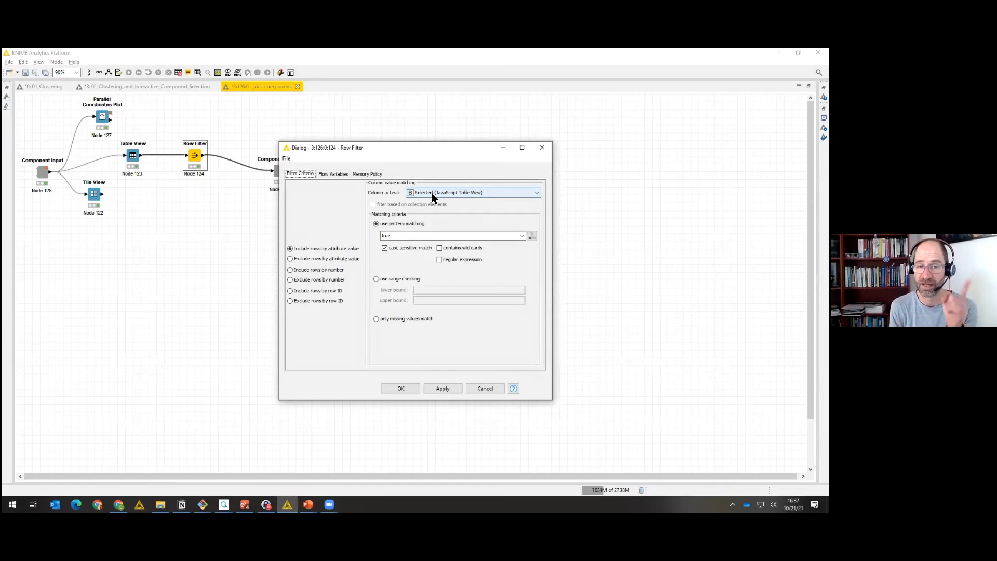
left_click(401, 388)
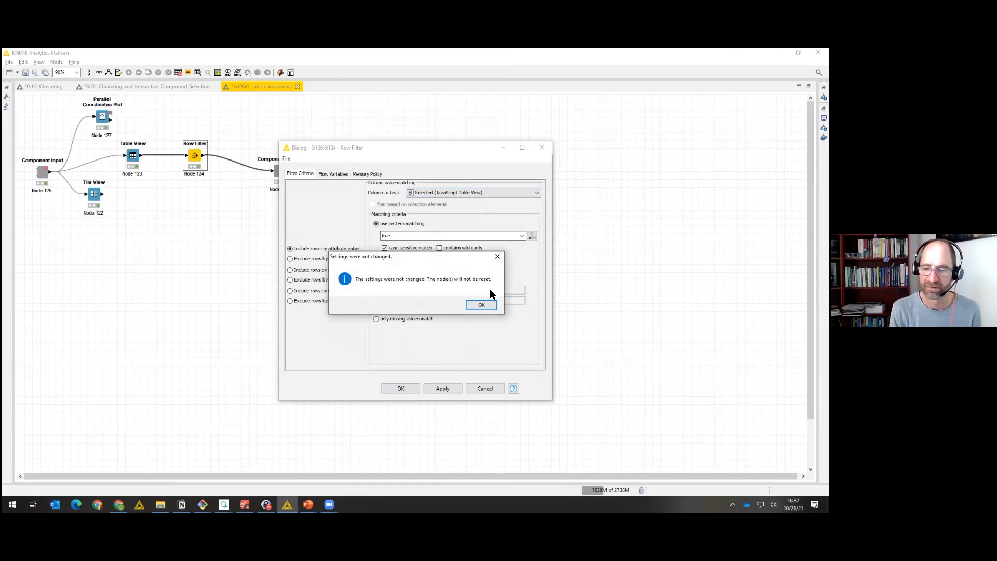
left_click(482, 305)
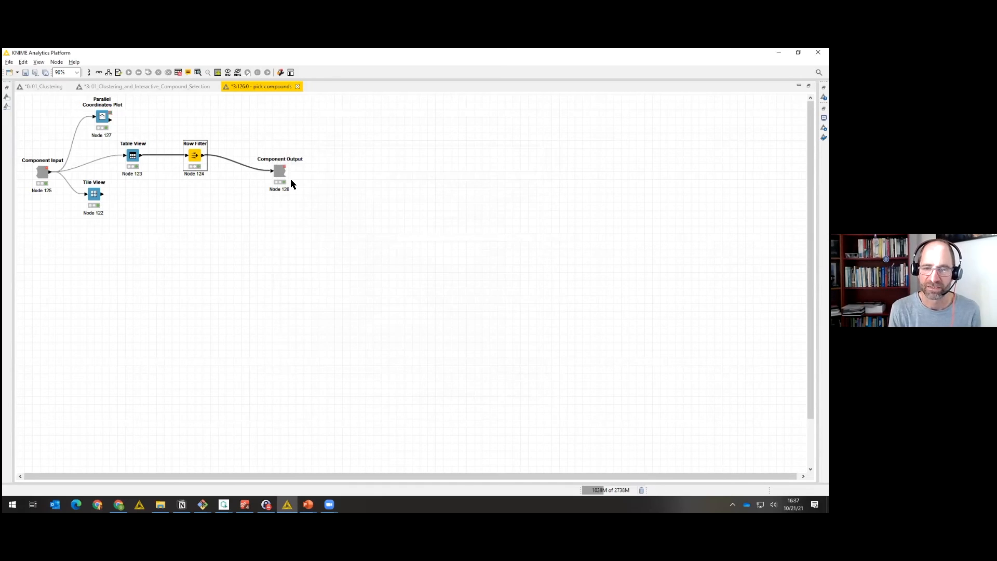
left_click(229, 131)
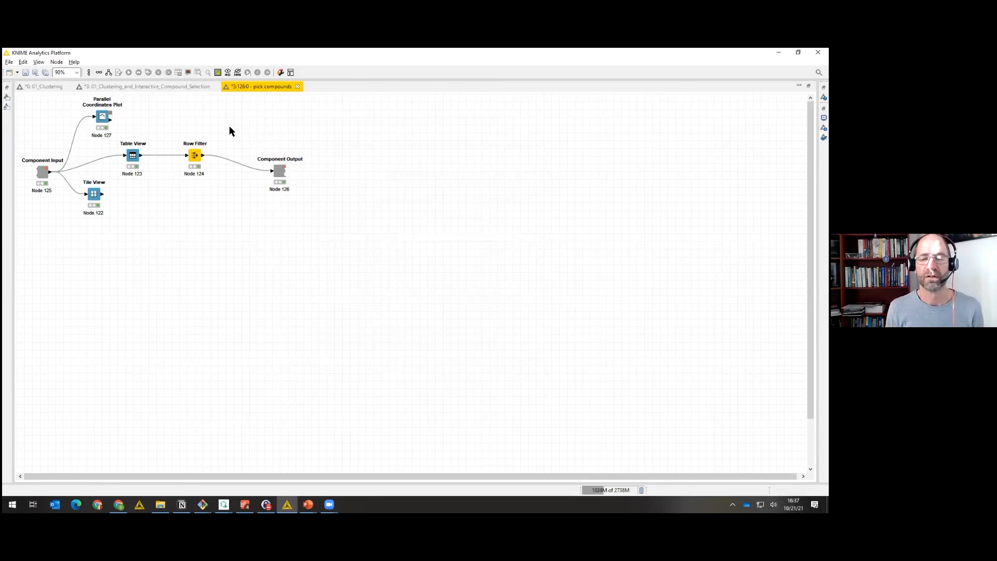
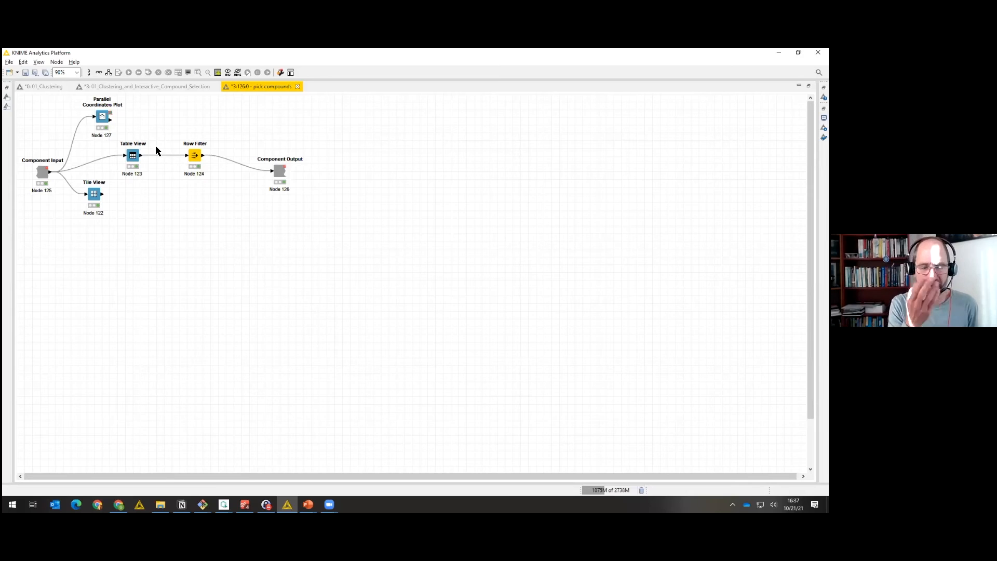
Open the component's composite view layout and move the Table View directly below the Parallel Coordinates Plot, above the Tile View.
left_click(292, 74)
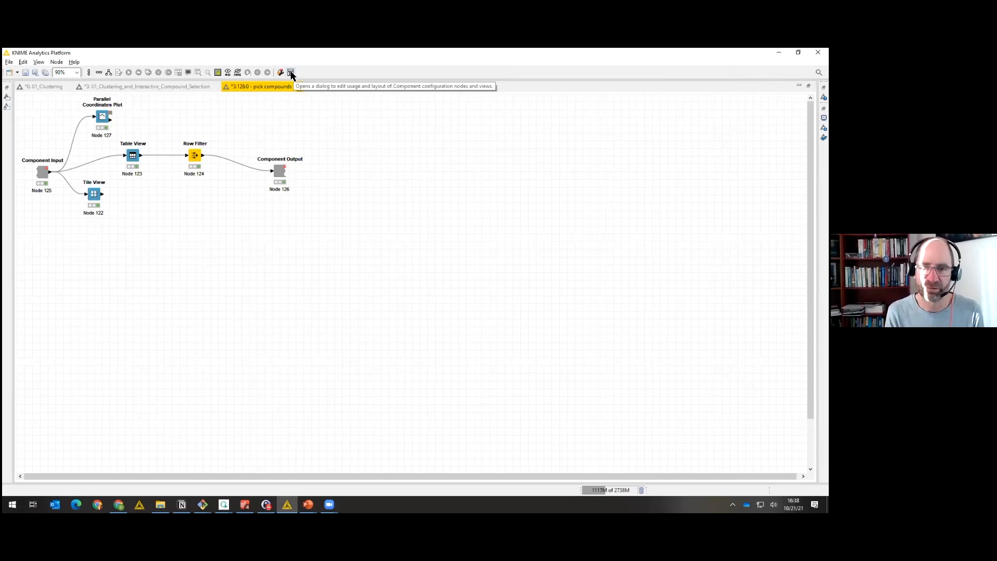
left_click(291, 74)
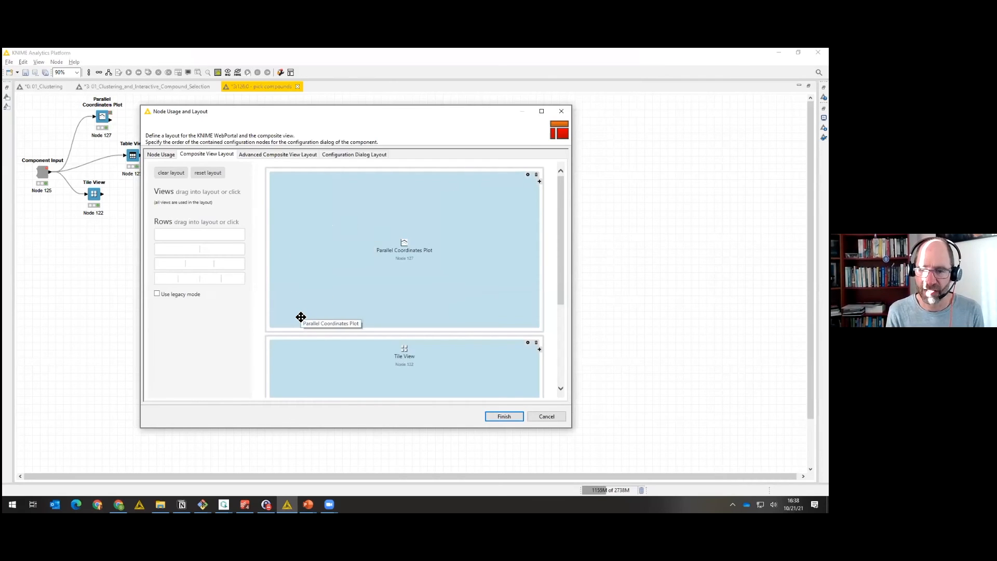
scroll(300, 317, "down", 3)
scroll(301, 317, "up", 3)
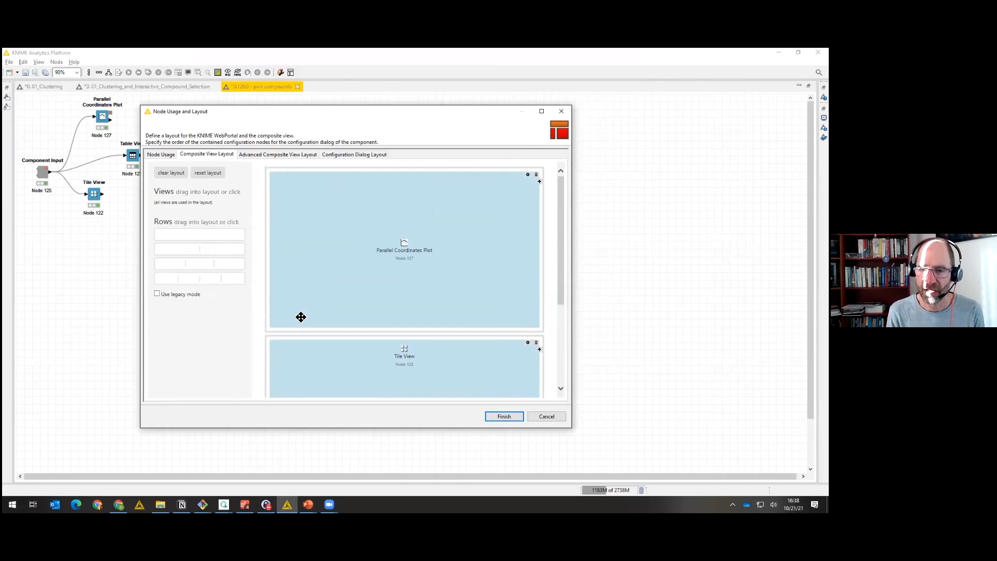
scroll(301, 317, "down", 3)
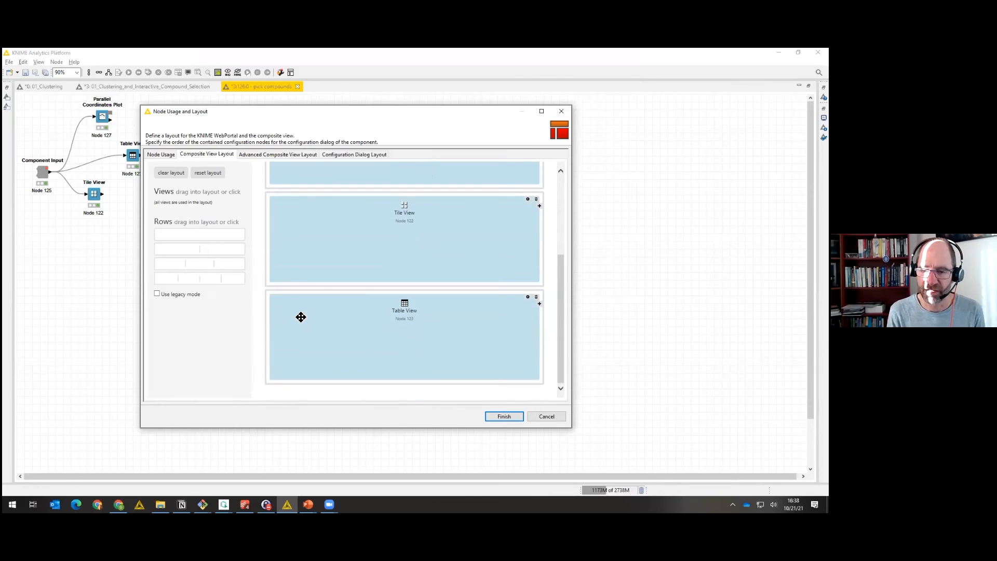
left_click_drag(301, 317, 303, 194)
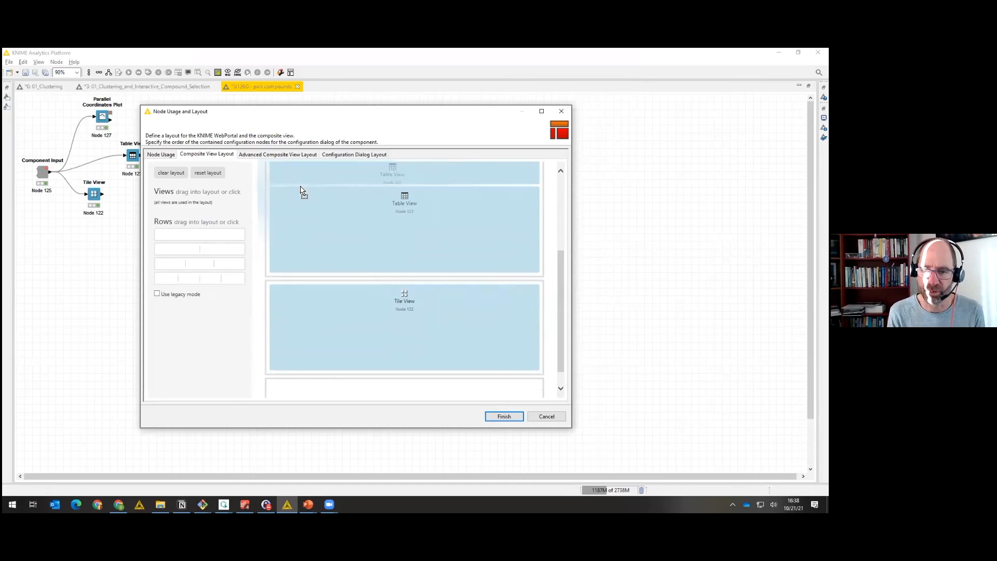
scroll(320, 257, "up", 2)
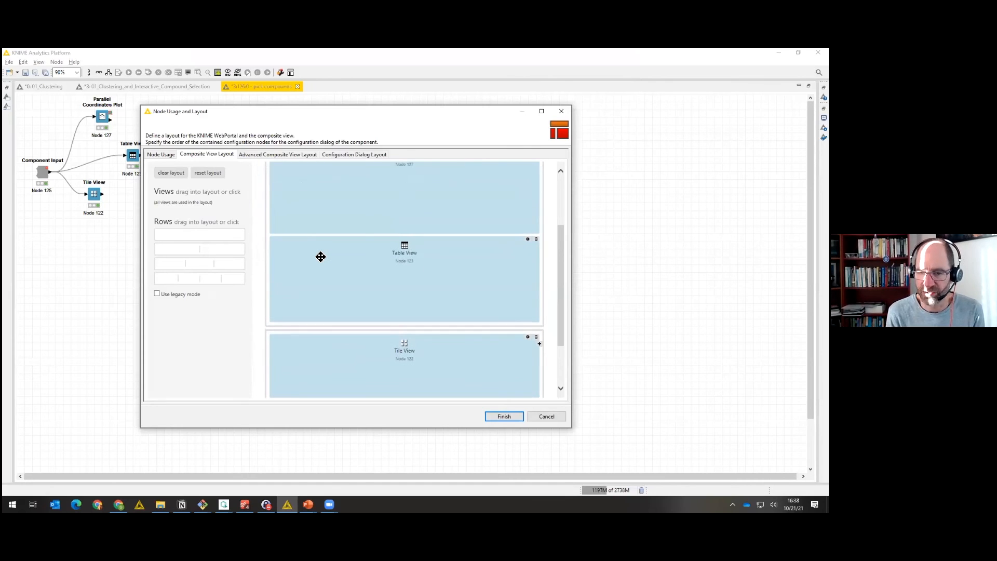
Add a two-column row below the Parallel Coordinates Plot, place the Table View left and Tile View right in it, and save the layout.
left_click_drag(229, 248, 376, 249)
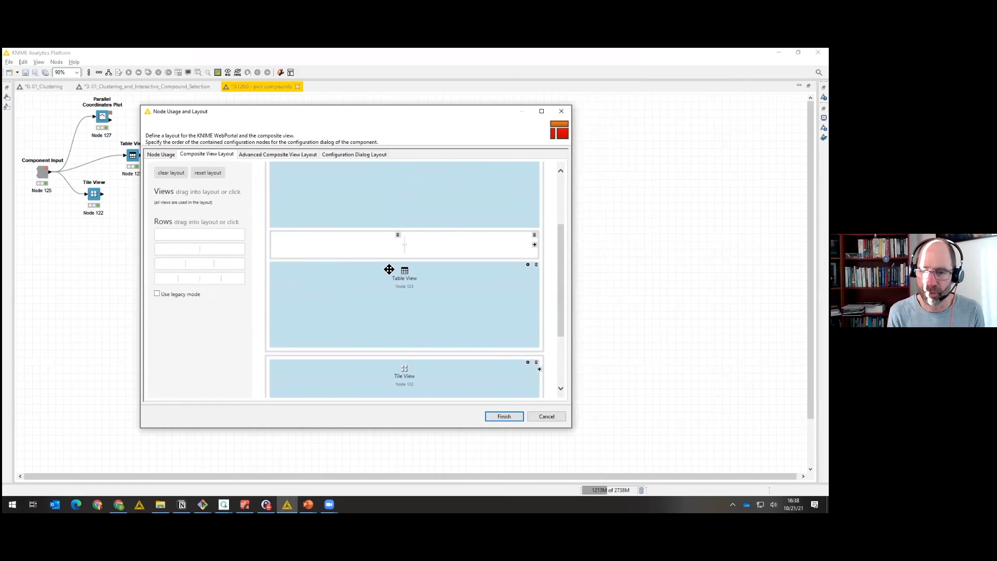
left_click_drag(397, 298, 340, 318)
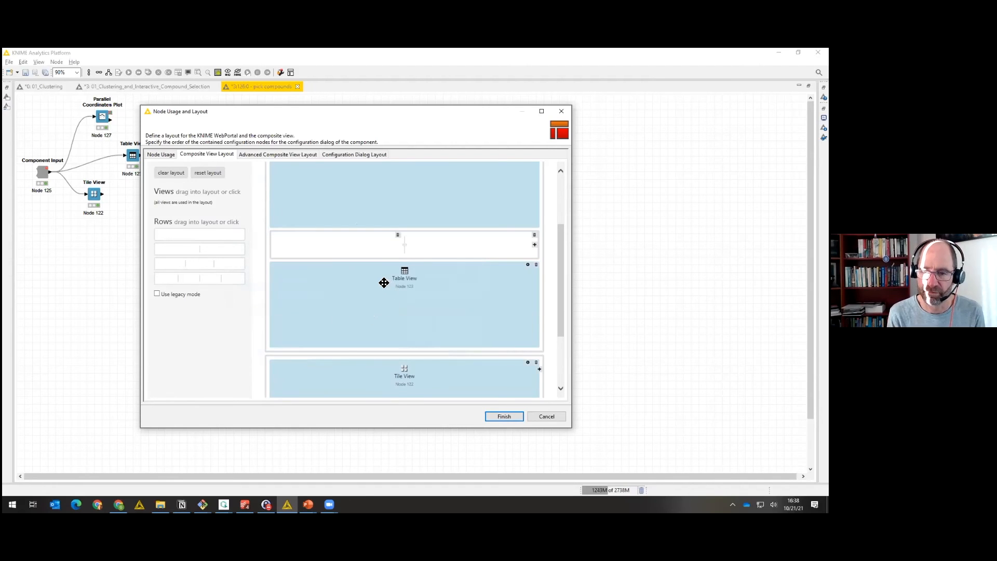
scroll(383, 282, "up", 1)
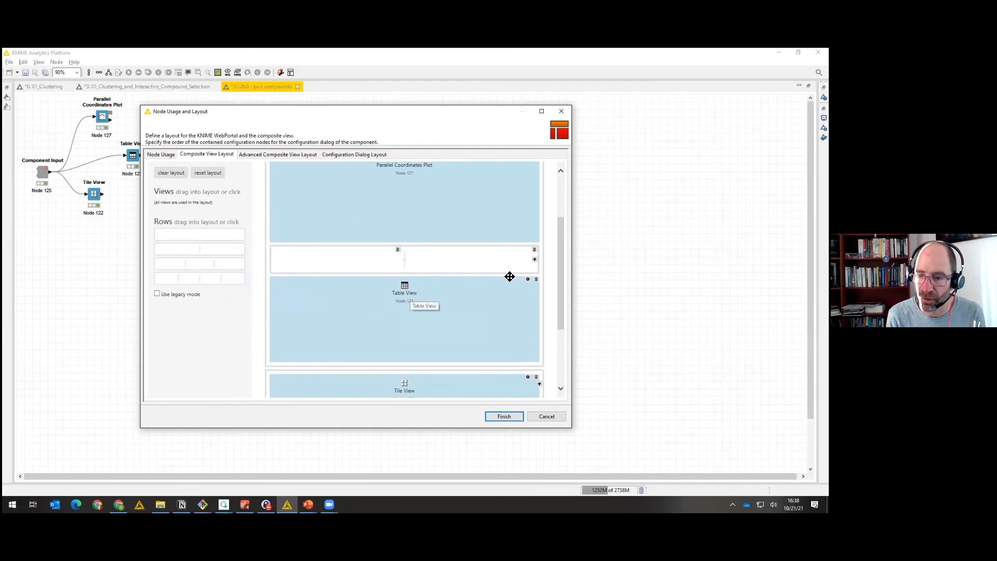
left_click(537, 281)
left_click_drag(169, 202, 317, 267)
left_click_drag(406, 363, 444, 323)
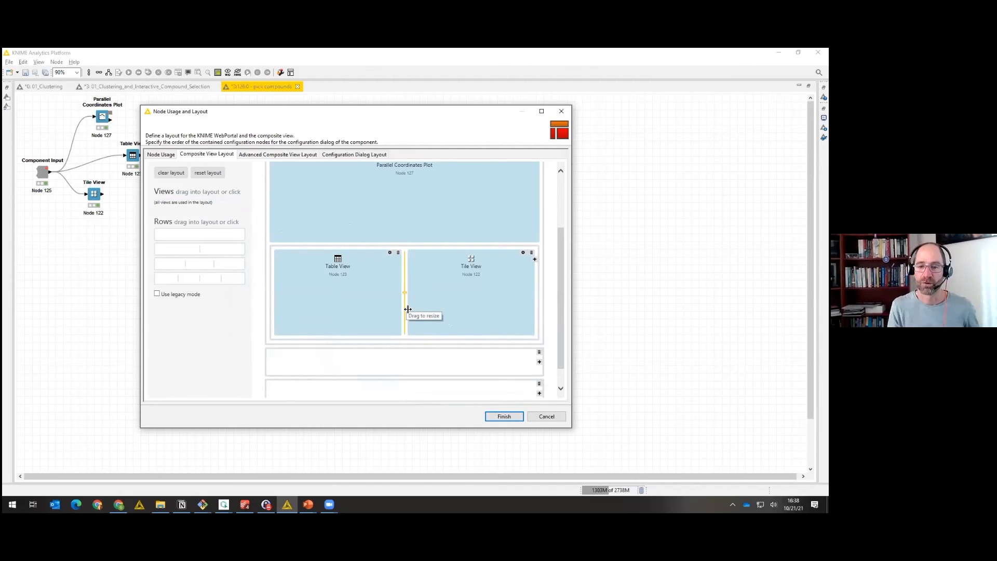
left_click(504, 416)
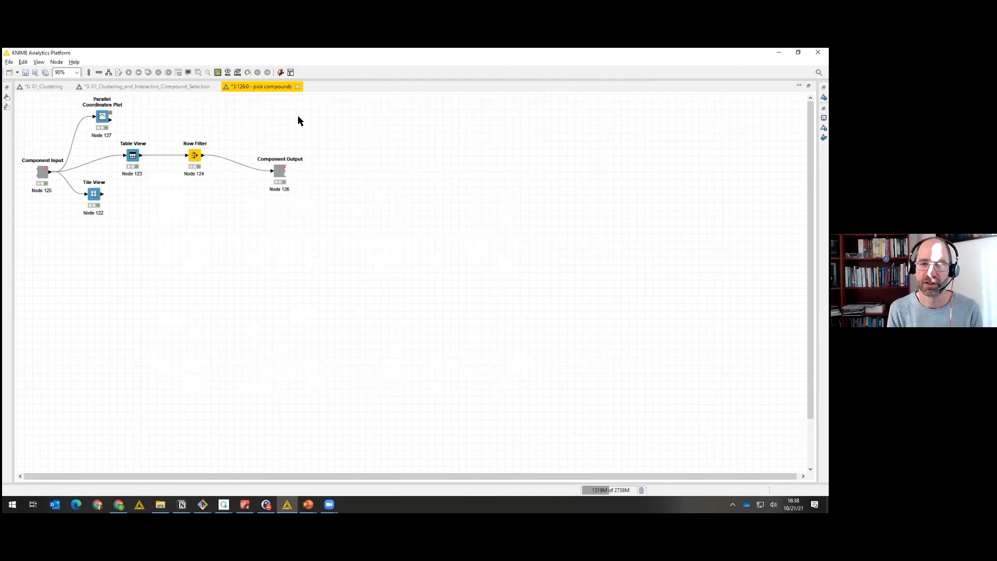
Open the pick compounds interactive view from the main workflow, check the rearranged plot, table and tiles, and close it.
left_click(148, 87)
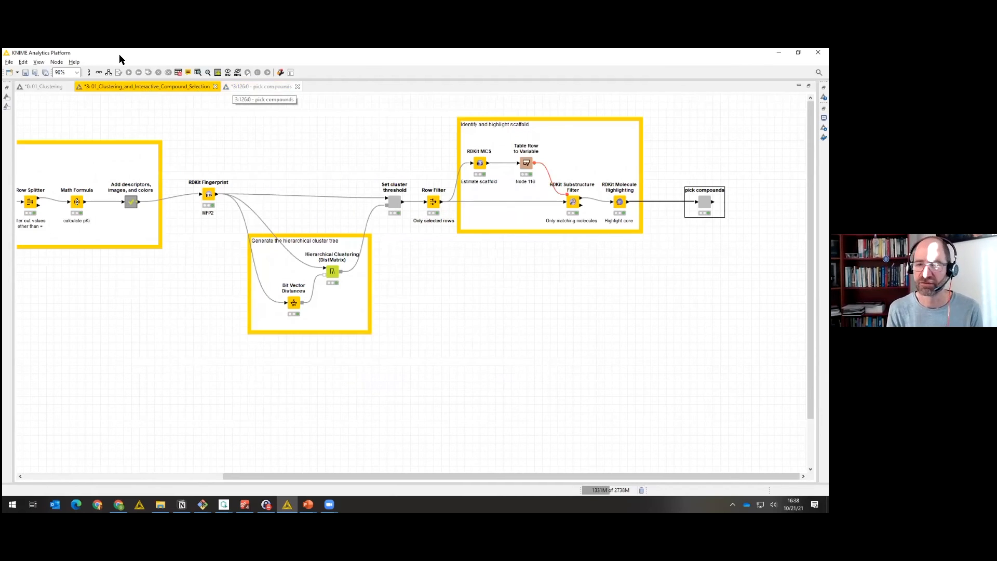
left_click(206, 73)
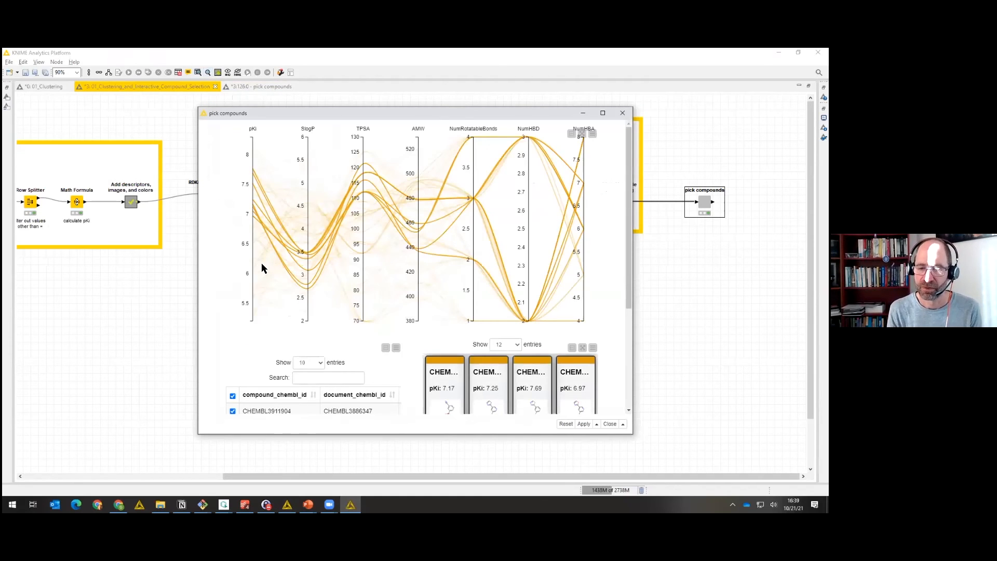
scroll(254, 280, "down", 3)
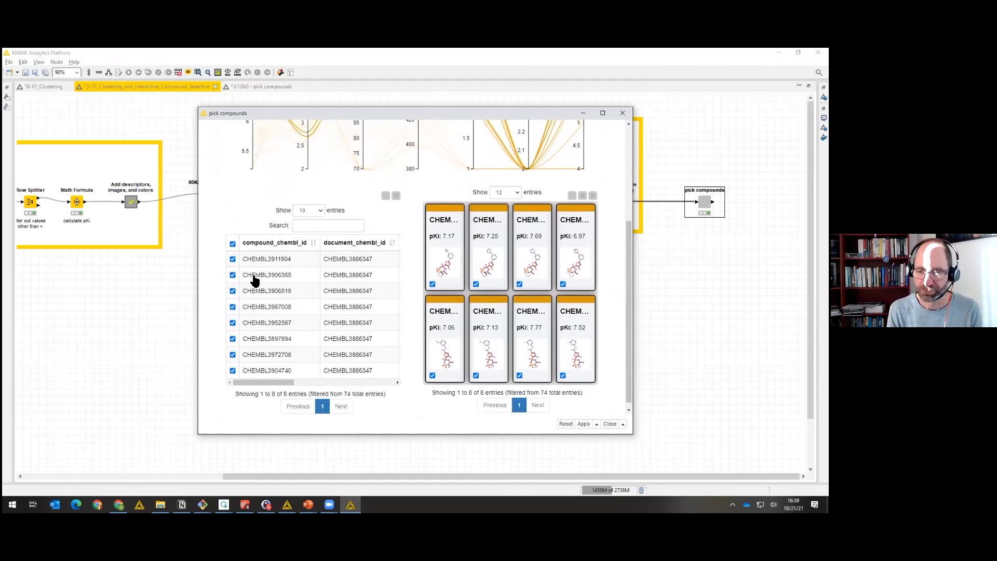
scroll(254, 279, "up", 1)
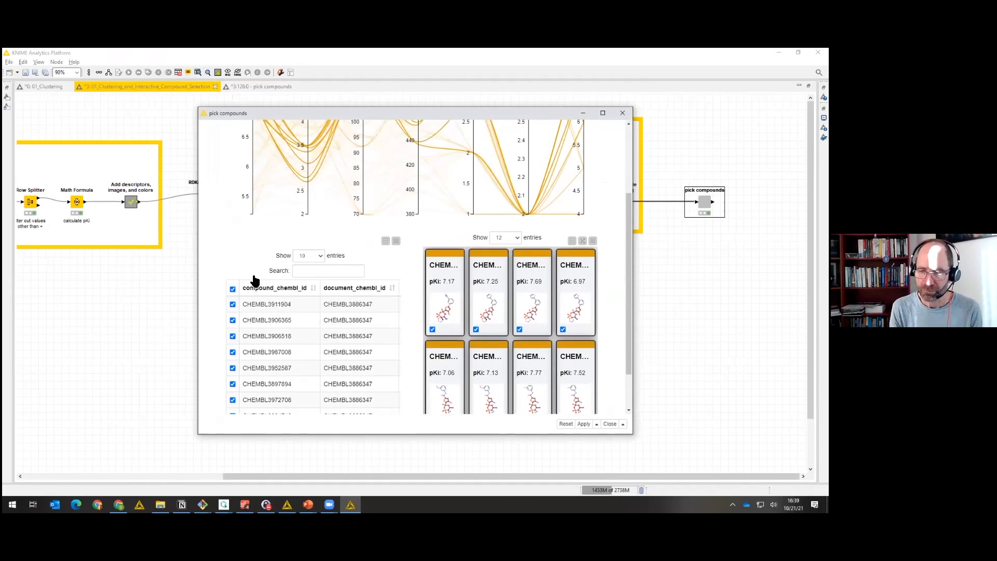
left_click(622, 113)
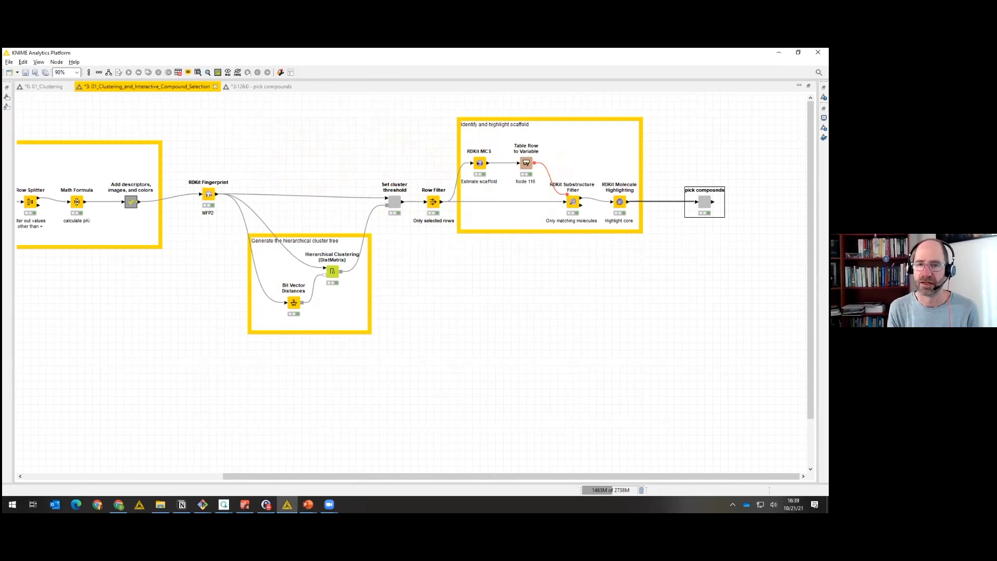
Open the pick compounds component's composite view layout and remove the Tile View, the Table View and the two-column row that held them.
left_click(280, 88)
left_click(291, 72)
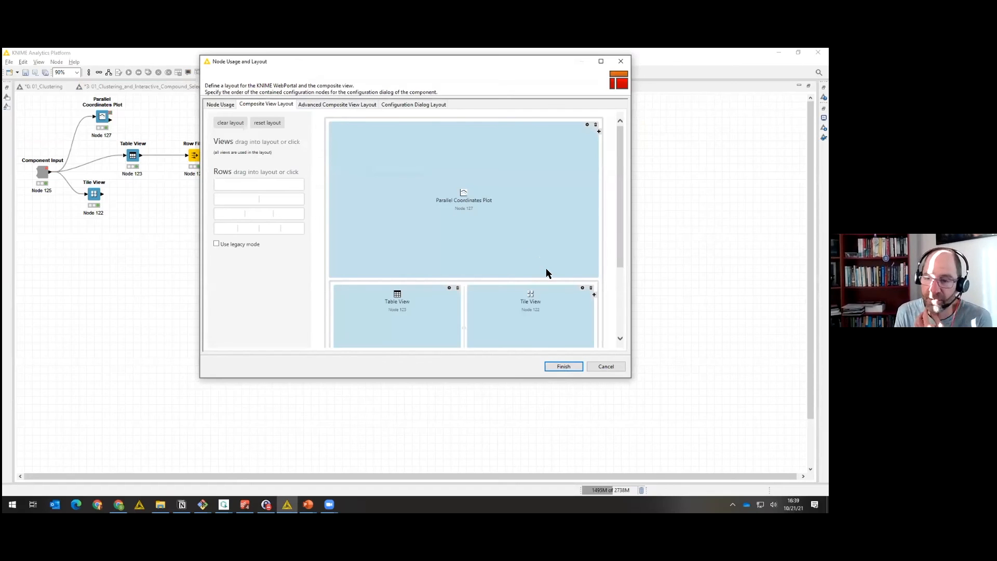
left_click(590, 288)
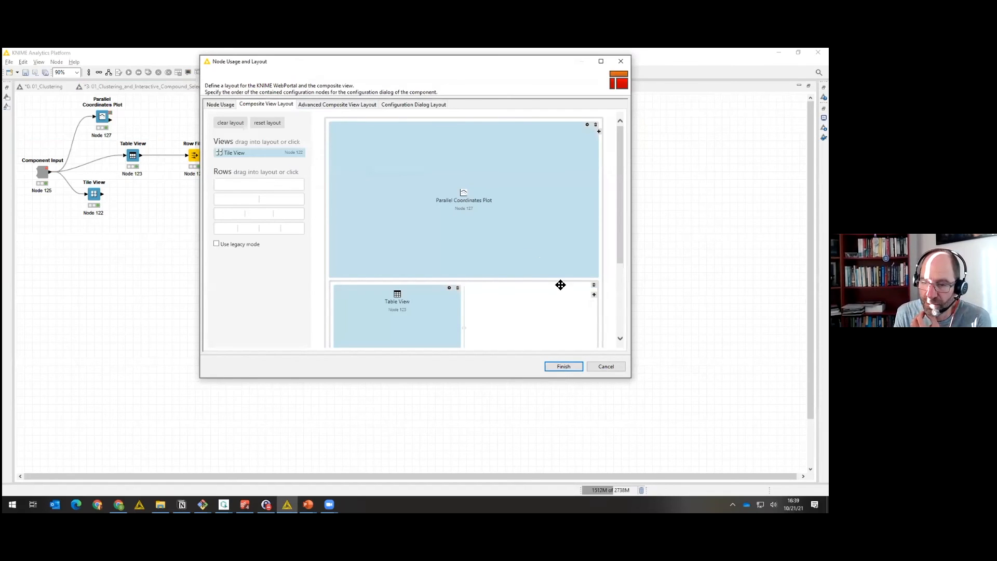
left_click(457, 288)
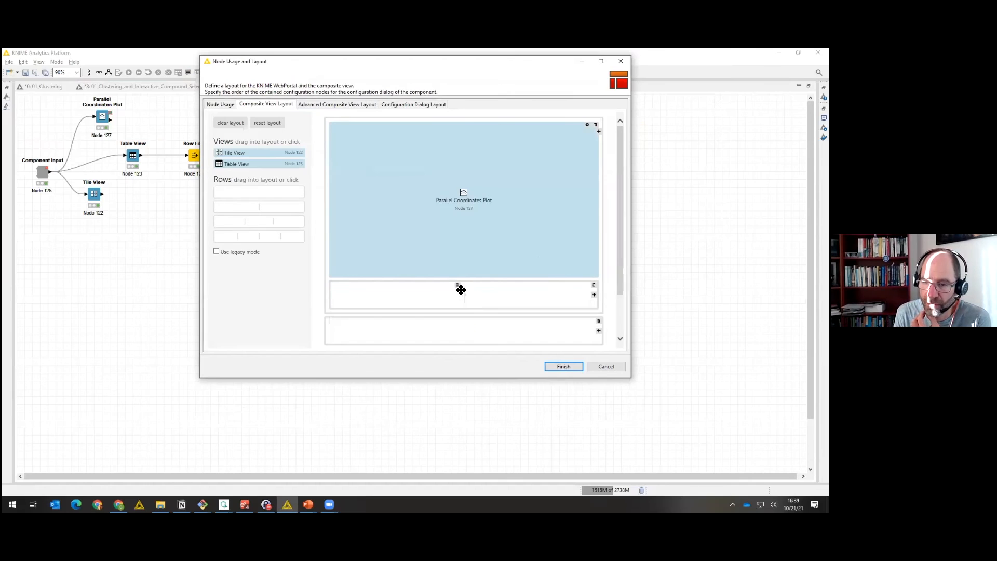
left_click(595, 286)
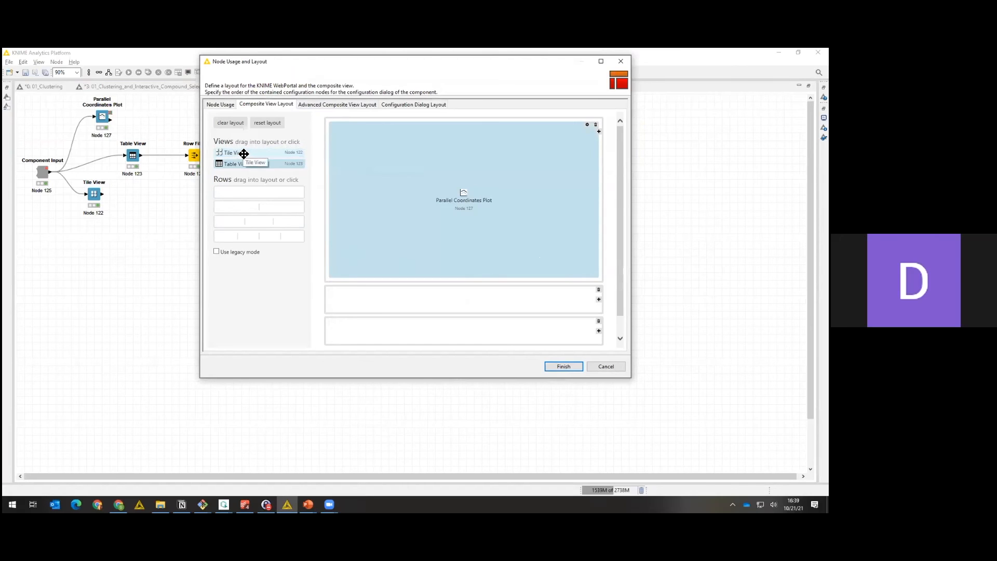
Place the Tile View in the row below the Parallel Coordinates Plot and the Table View in the row beneath it, and save the layout.
left_click_drag(236, 151, 383, 318)
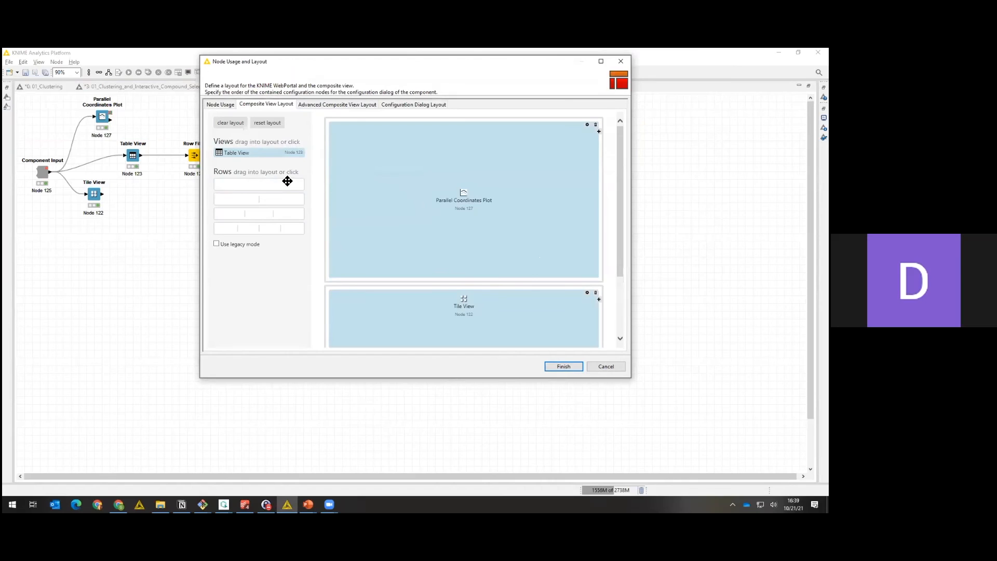
scroll(356, 223, "down", 3)
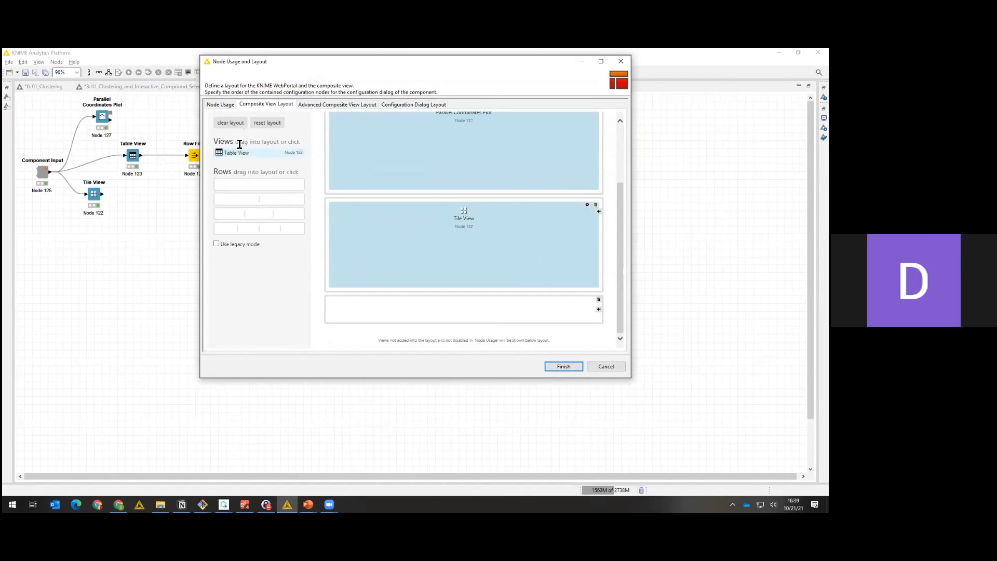
left_click_drag(238, 151, 492, 330)
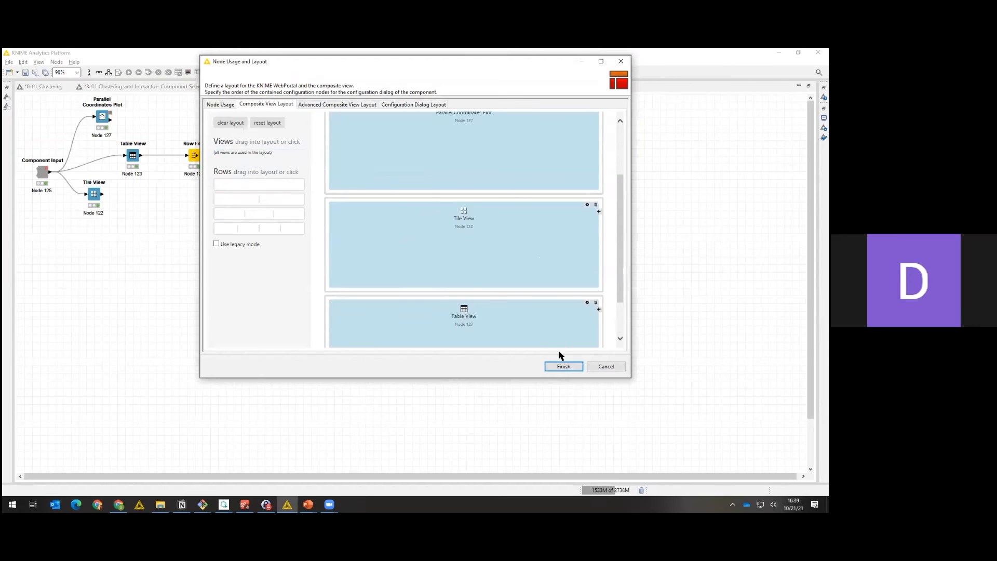
left_click(560, 364)
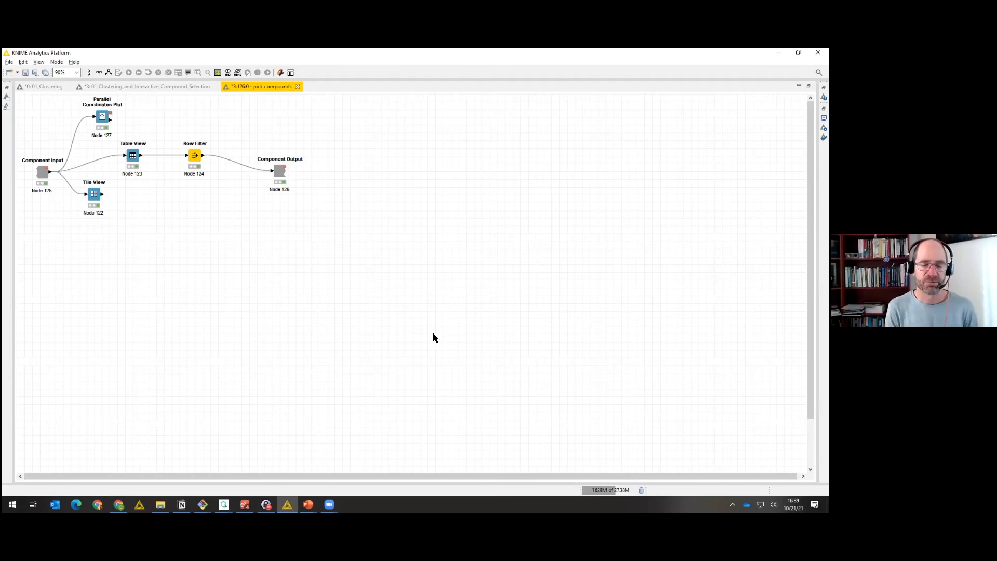
Deselect all compounds in the Table View's interactive view, keep only selected rows shown, and apply the settings as the new default.
double_click(133, 156)
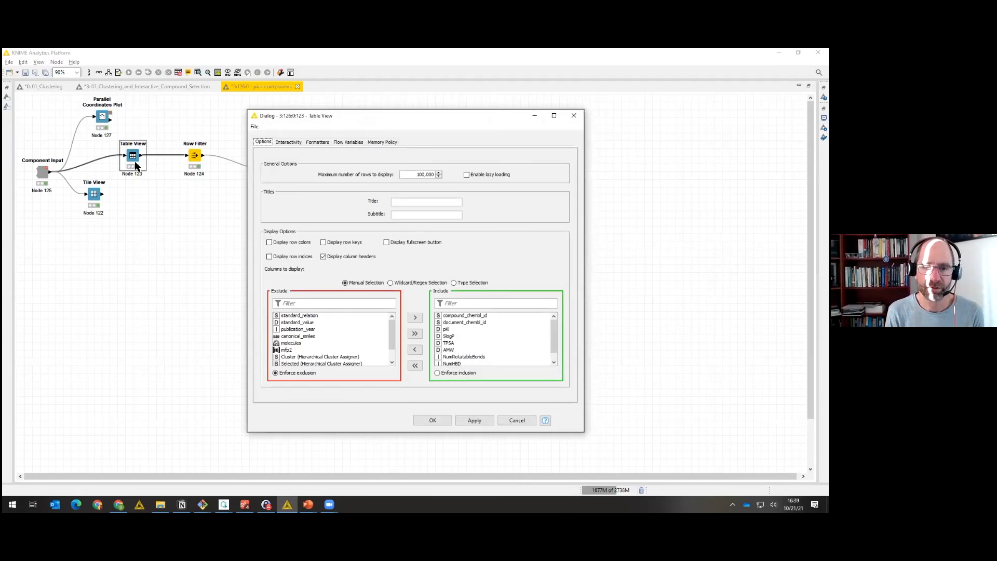
left_click(518, 419)
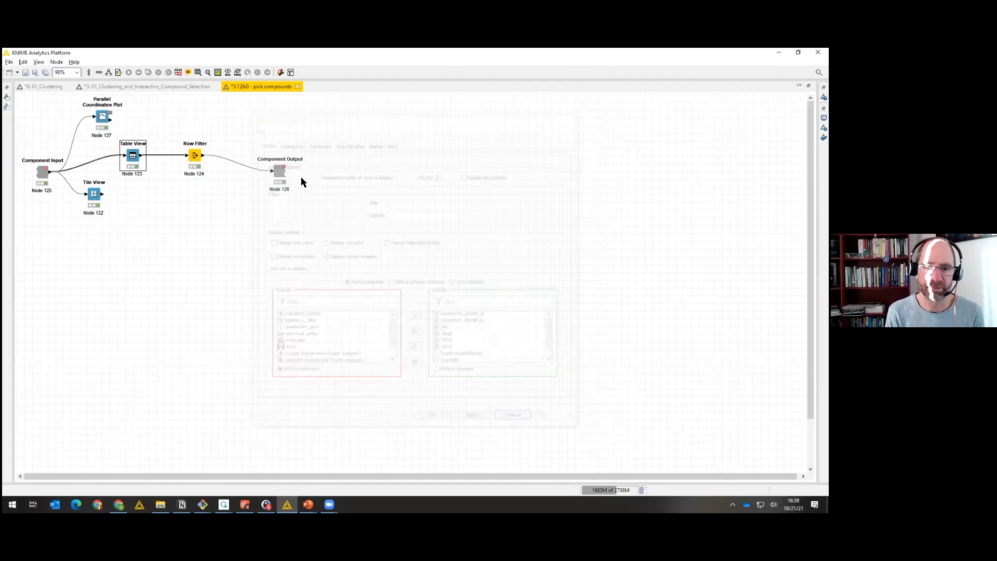
left_click(209, 73)
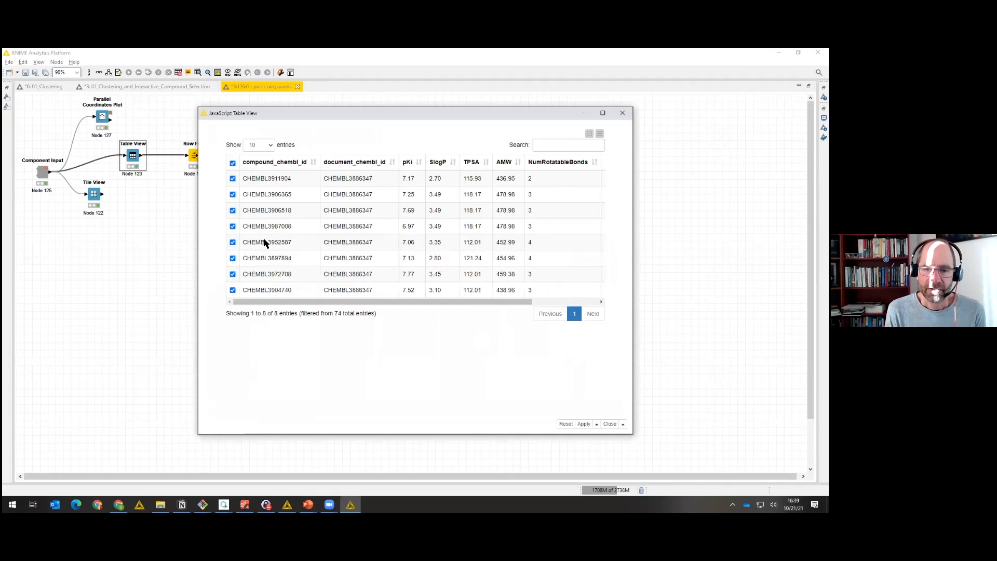
left_click(232, 163)
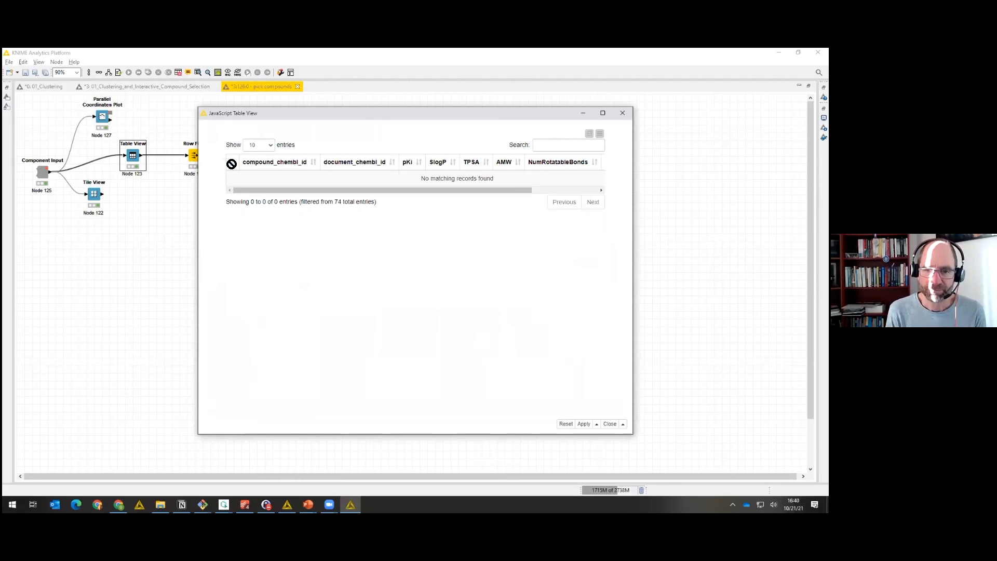
left_click(600, 136)
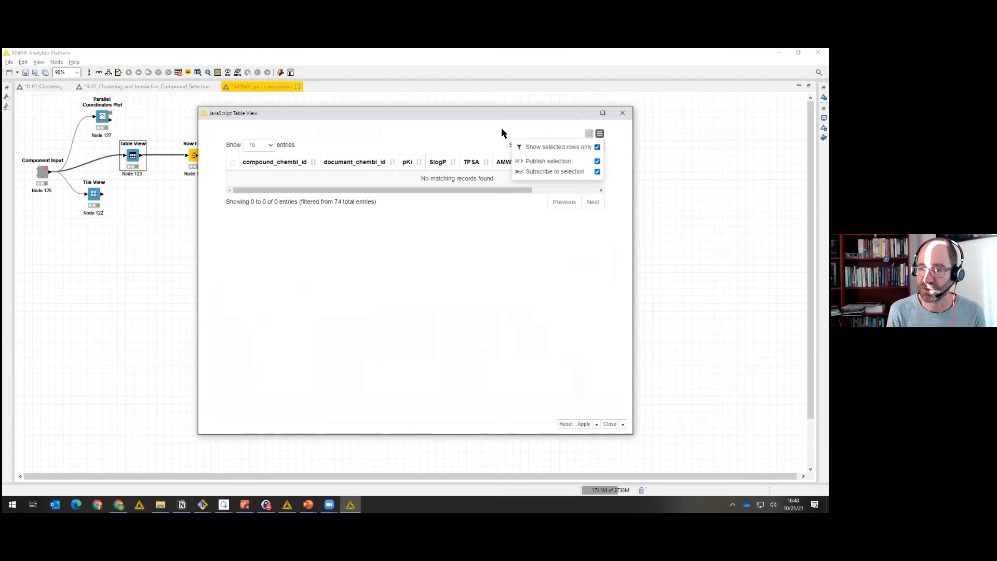
left_click(597, 147)
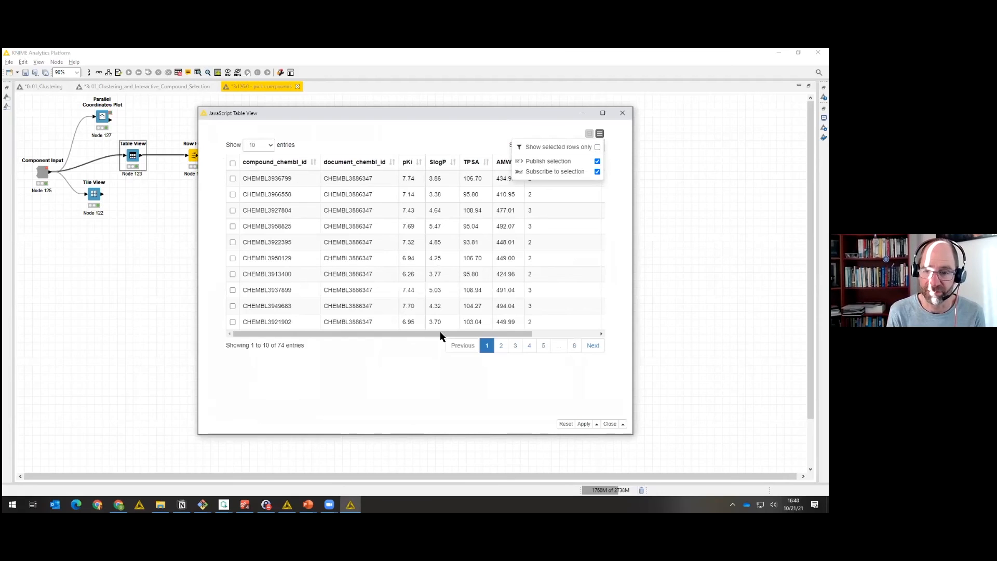
left_click(598, 147)
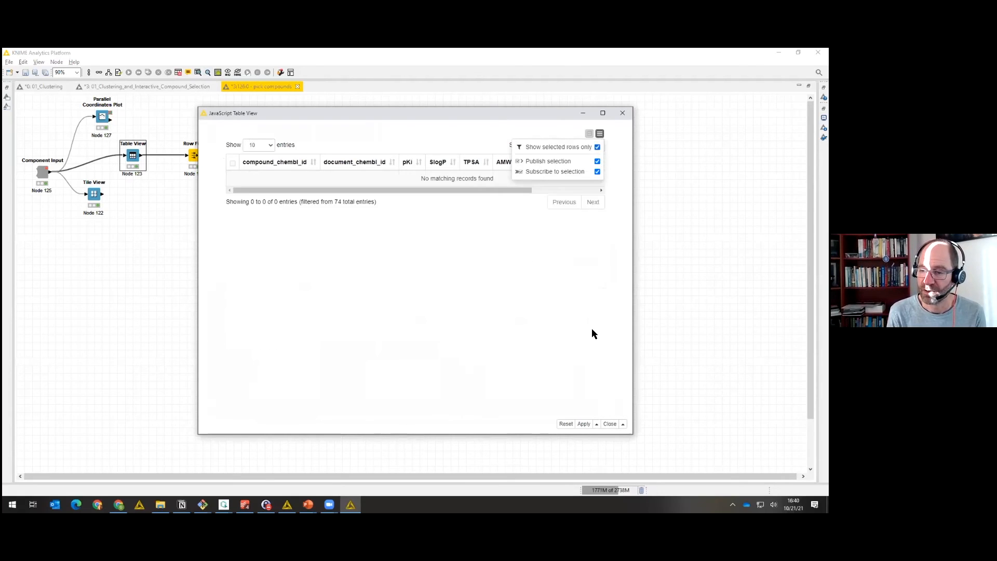
left_click(607, 424)
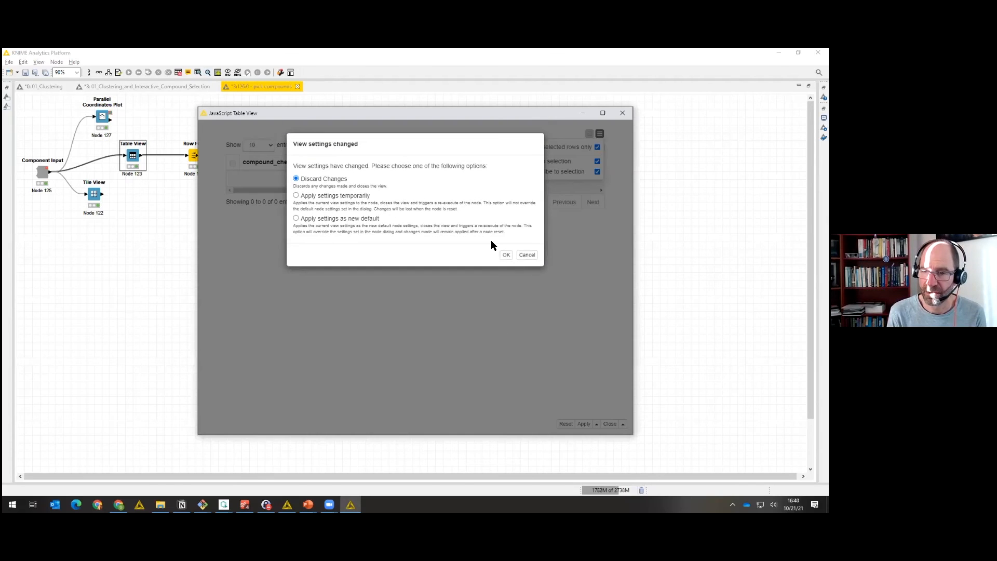
left_click(376, 219)
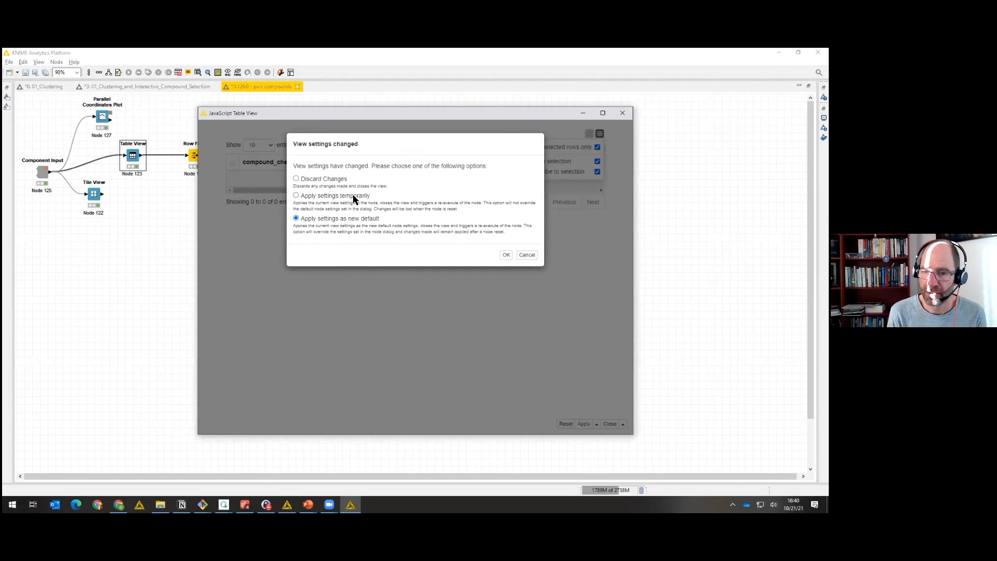
left_click(505, 255)
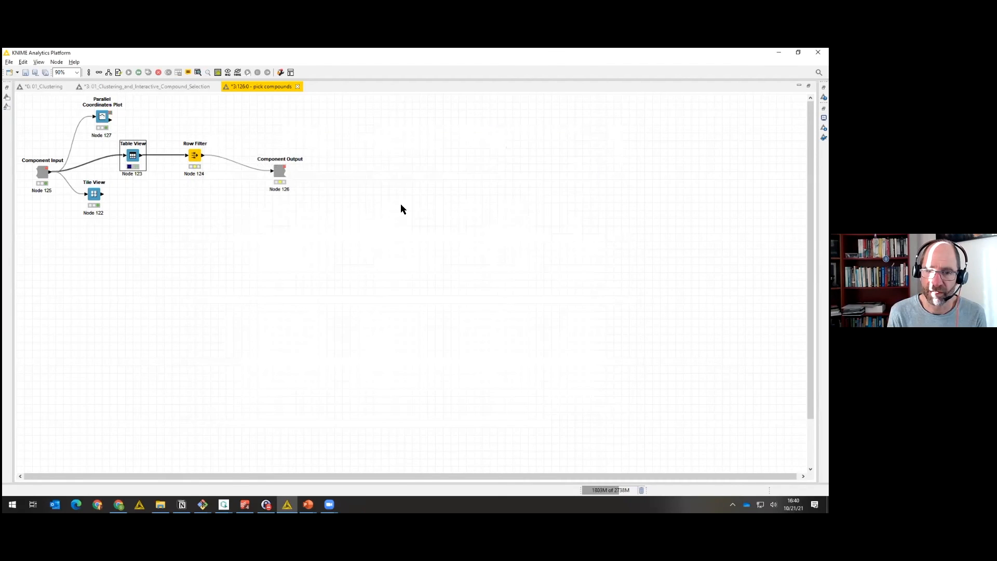
Execute the Row Filter, check its status, and review its column and matching criteria without changing them.
left_click(195, 158)
left_click(130, 73)
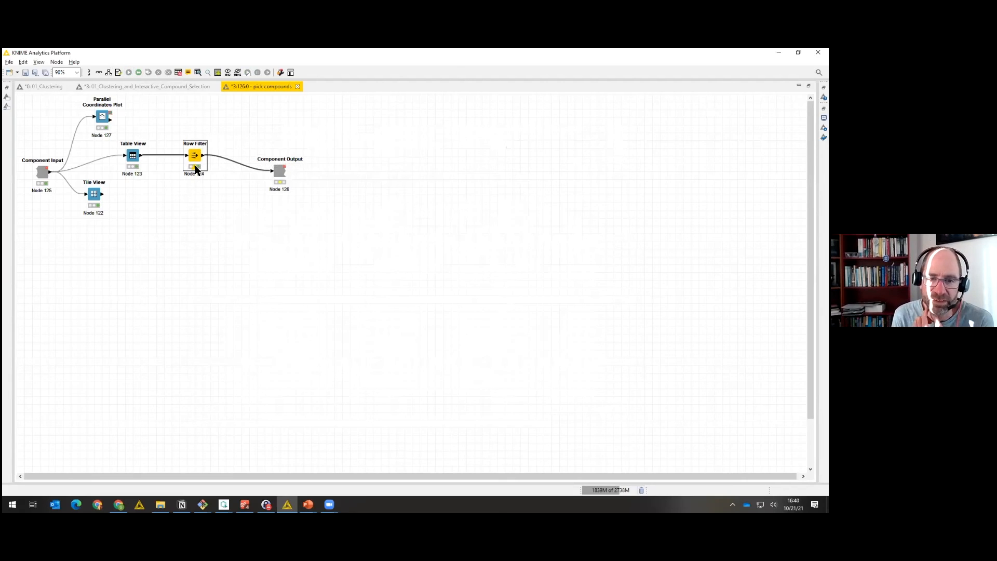
mouse_move(197, 170)
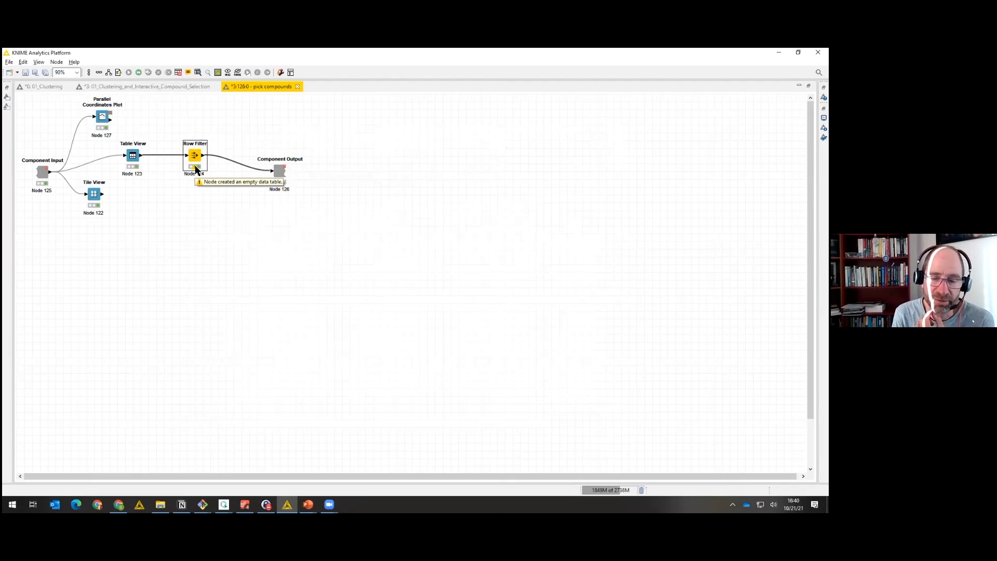
double_click(196, 158)
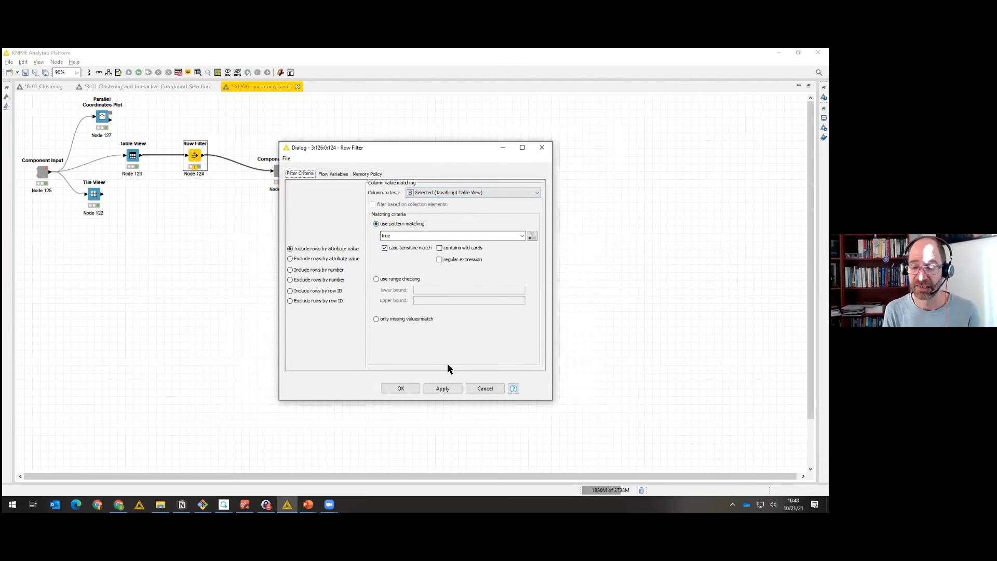
left_click(406, 387)
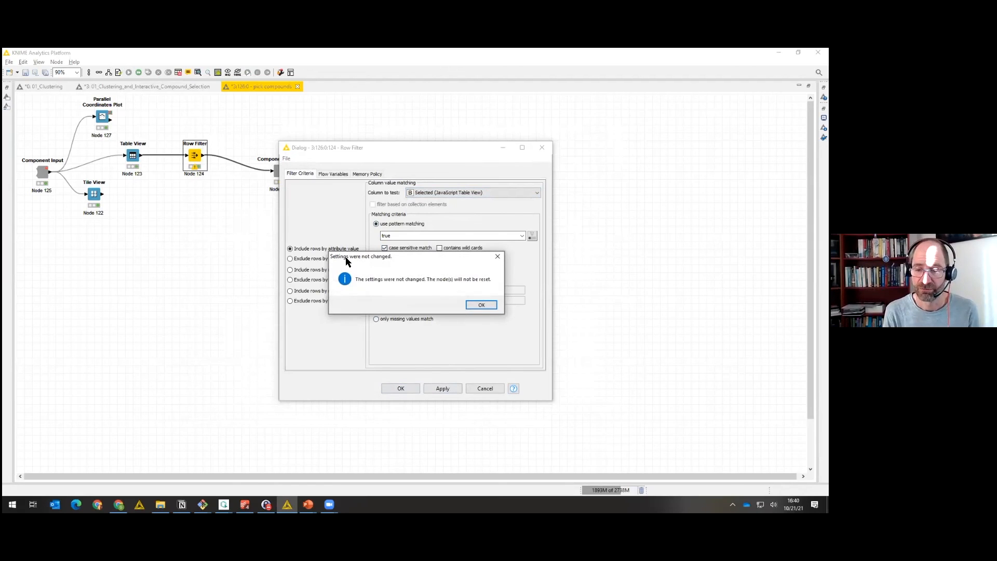
left_click(481, 305)
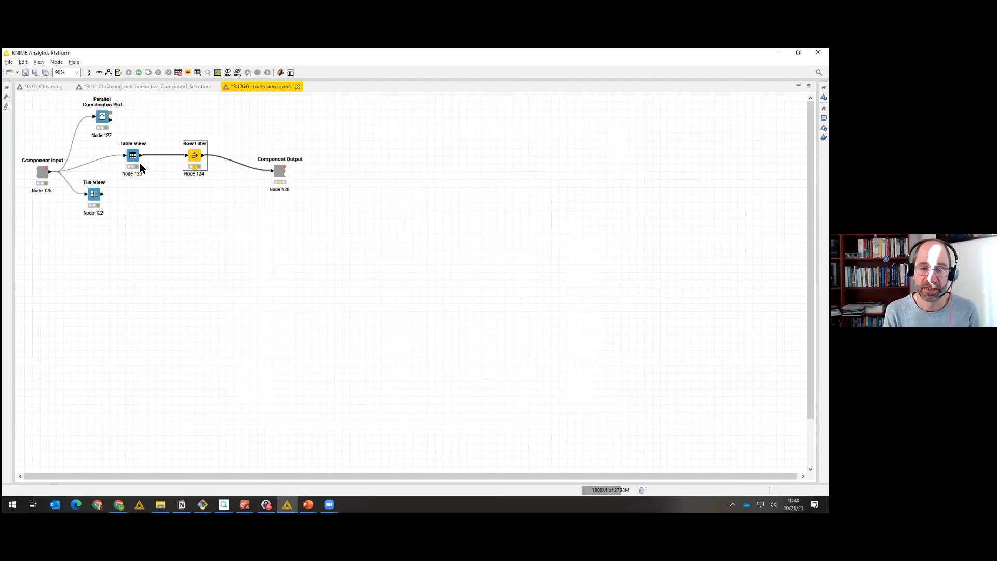
Show all rows in the Table View's interactive view, select compounds CHEMBL3922395 and CHEMBL3950129, and apply this as the new default.
double_click(132, 159)
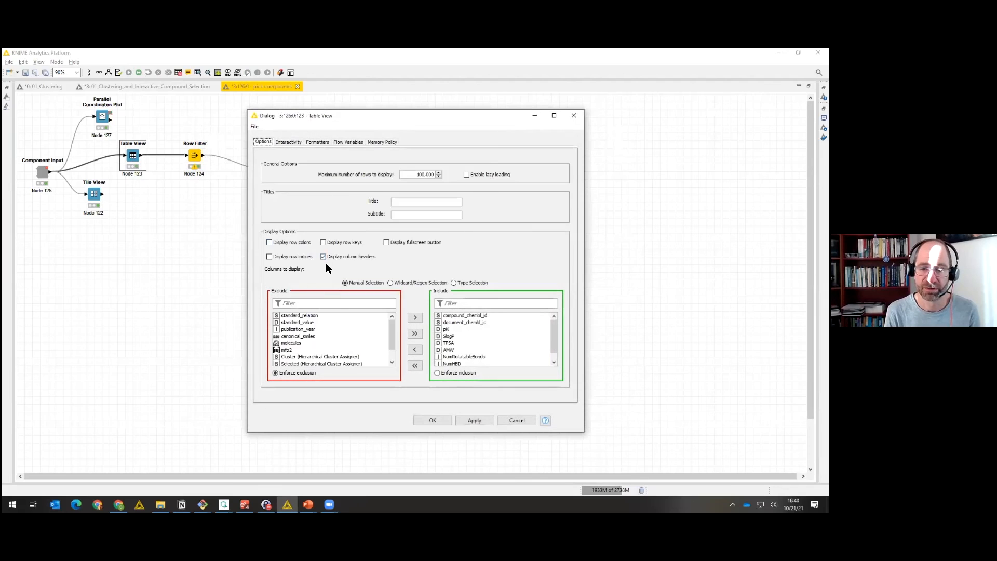
left_click(516, 421)
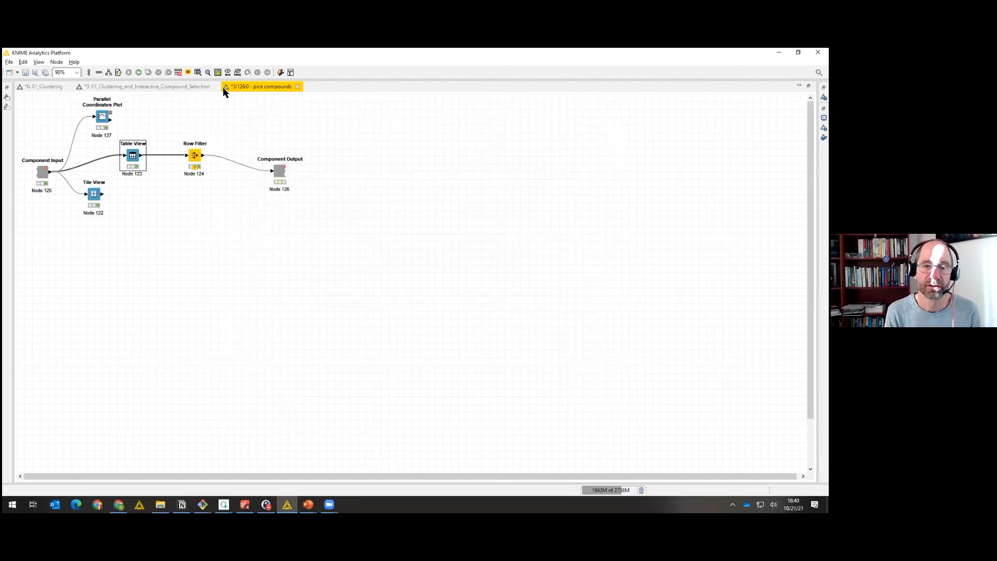
left_click(209, 72)
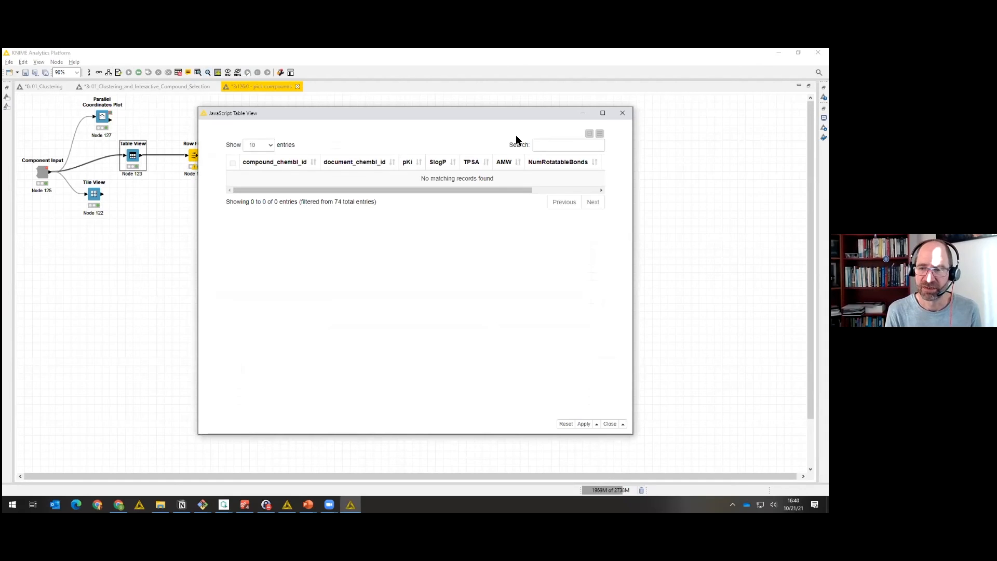
left_click(598, 147)
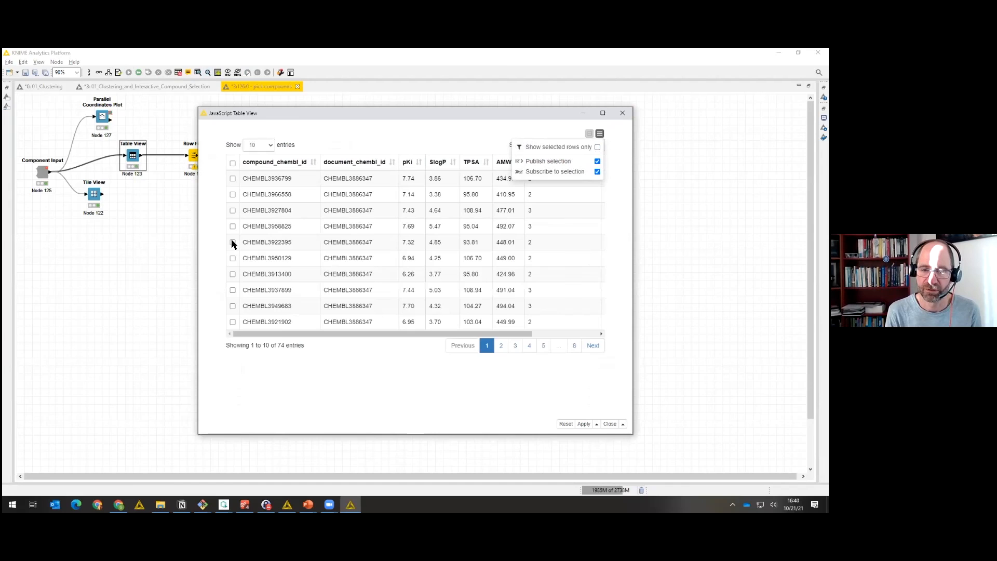
left_click(233, 243)
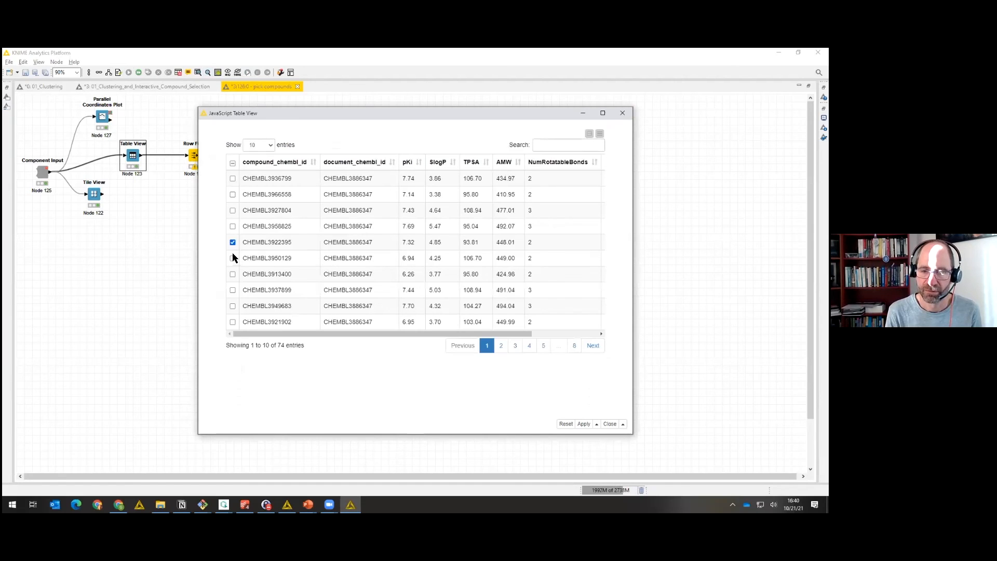
left_click(233, 259)
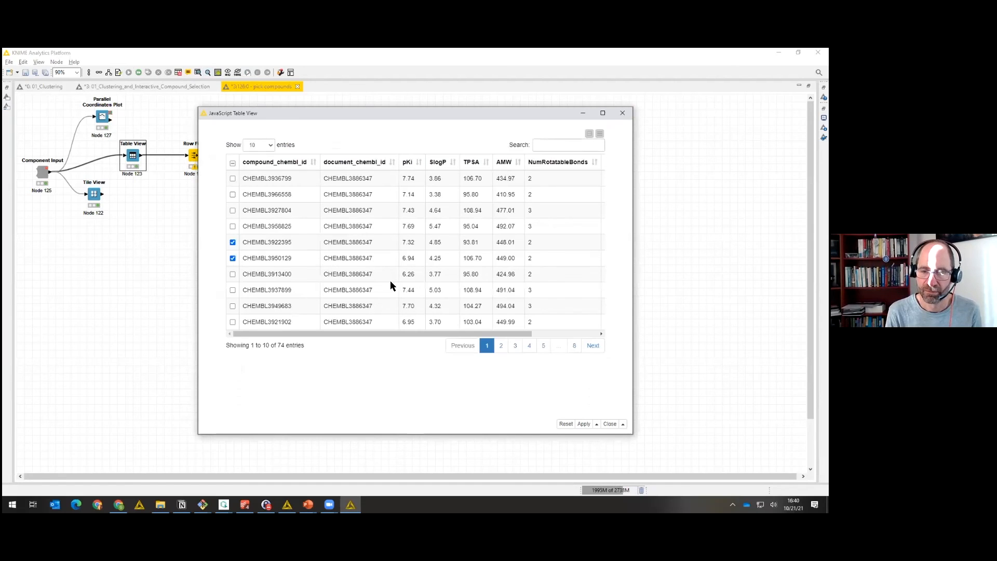
left_click(623, 426)
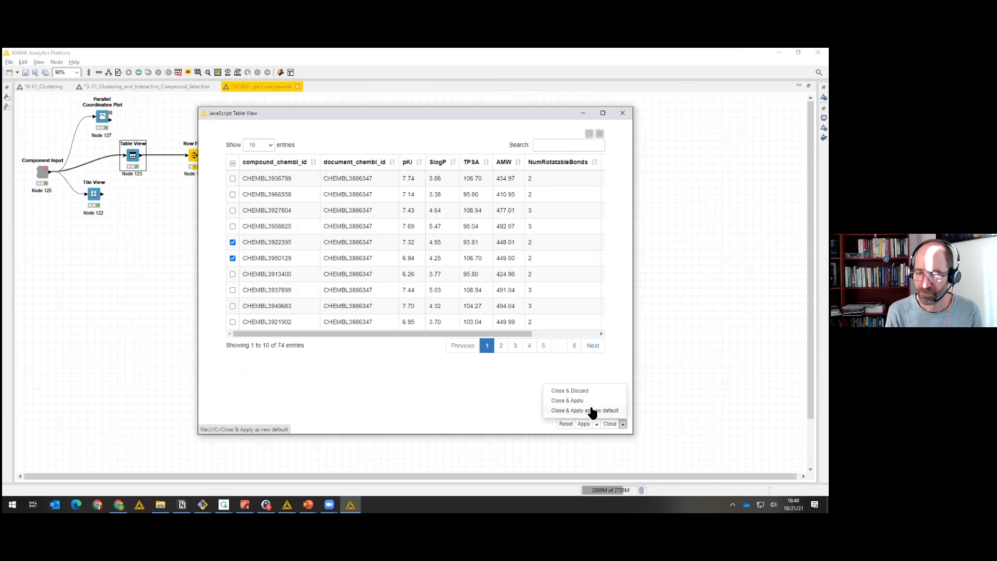
left_click(590, 411)
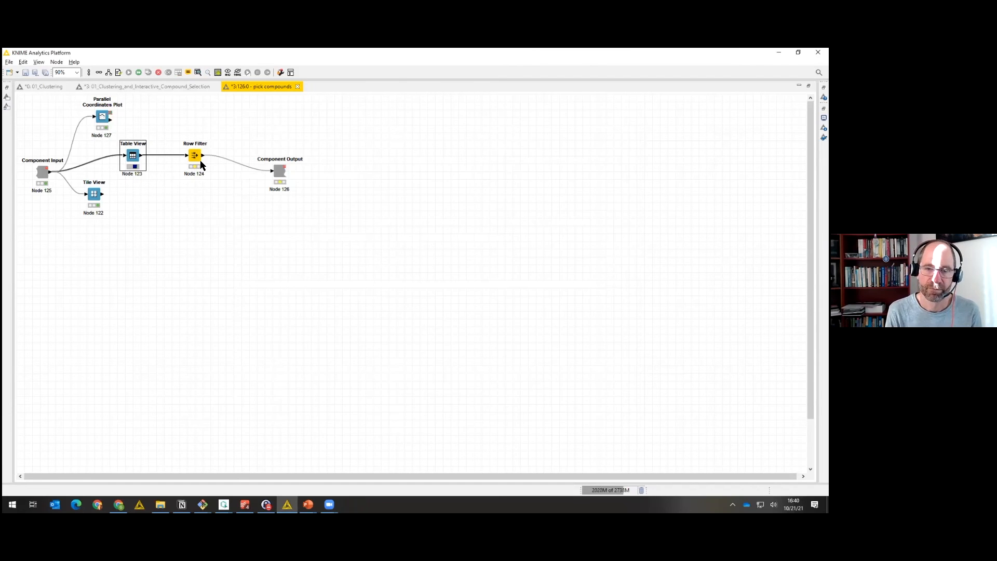
Execute the Row Filter again and check the size of its filtered output table.
left_click(199, 164)
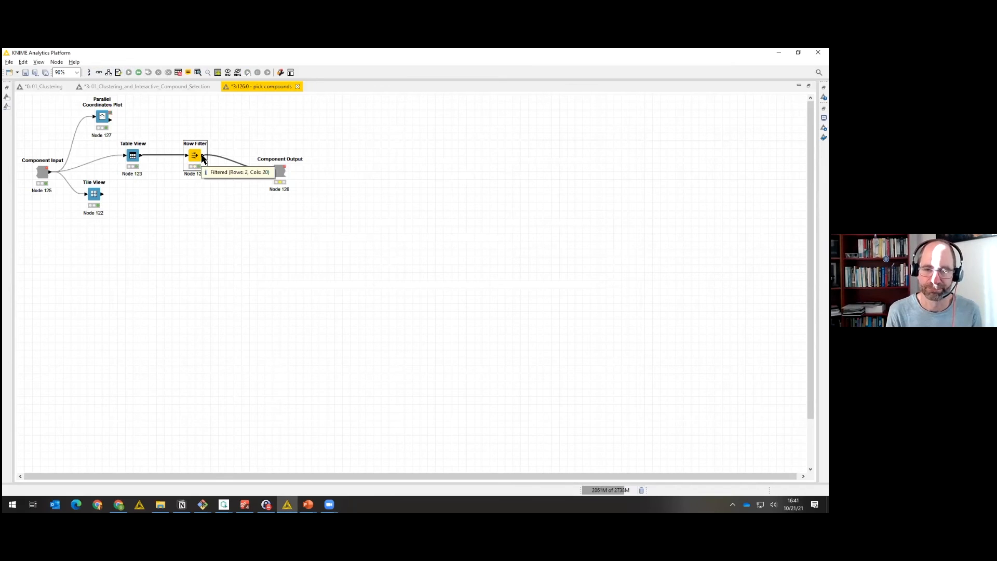
left_click(160, 196)
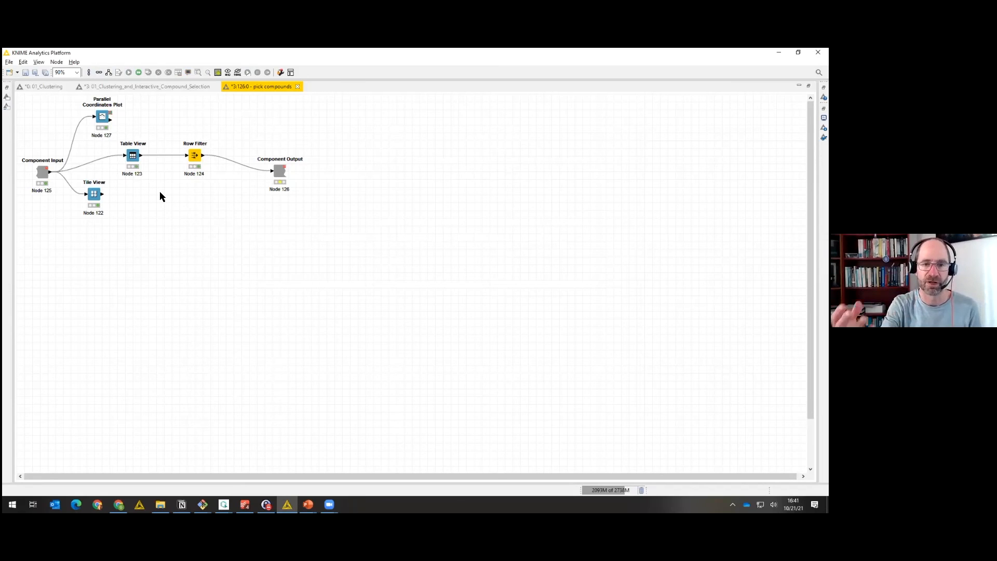
Configure the Table View's interactivity to show selected rows only and confirm the settings.
double_click(132, 155)
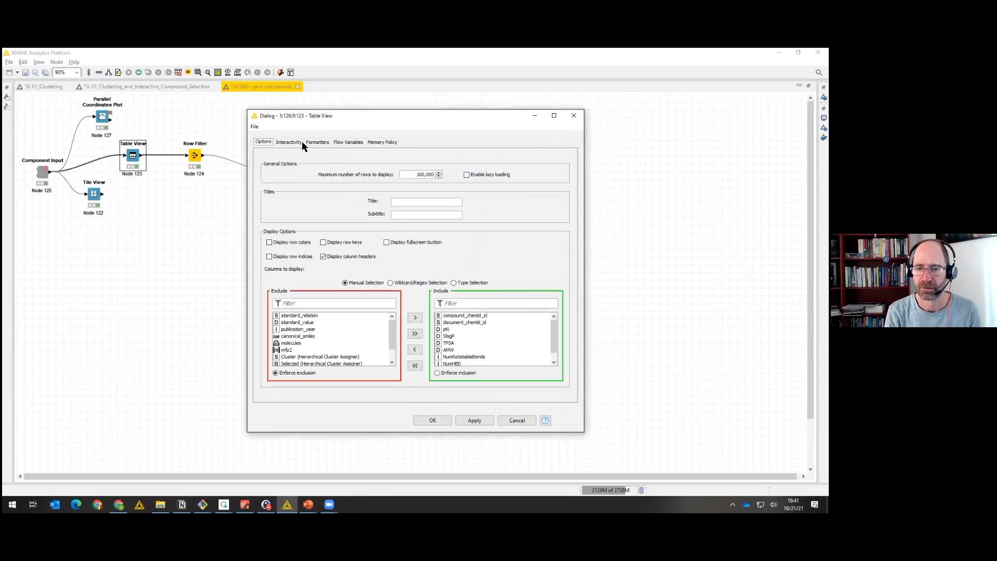
left_click(289, 142)
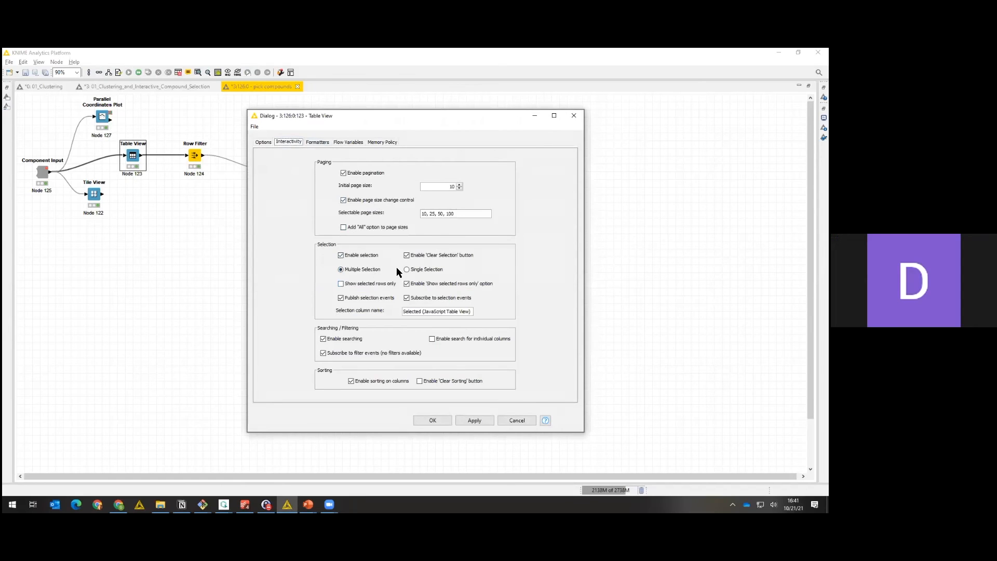
left_click(351, 285)
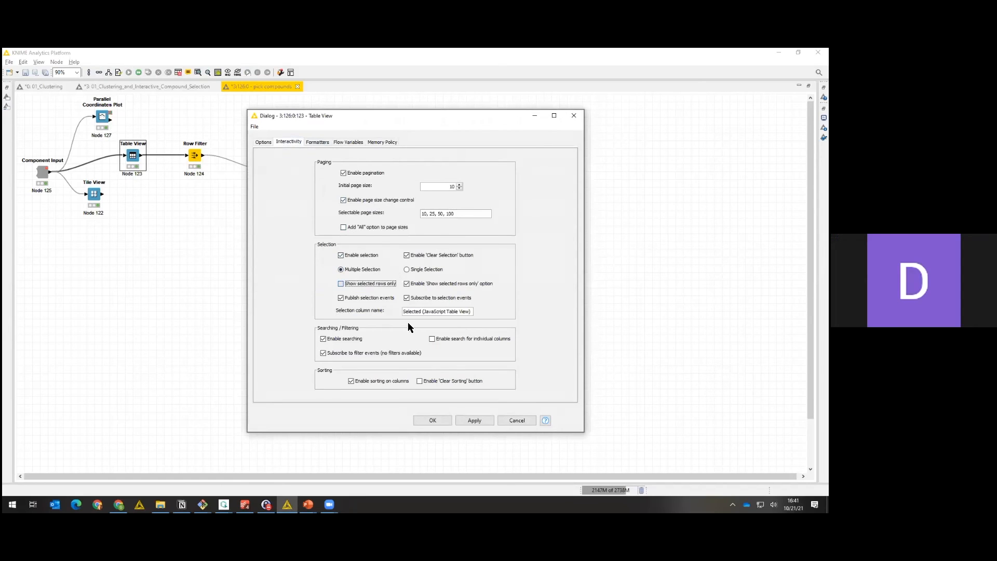
left_click(433, 420)
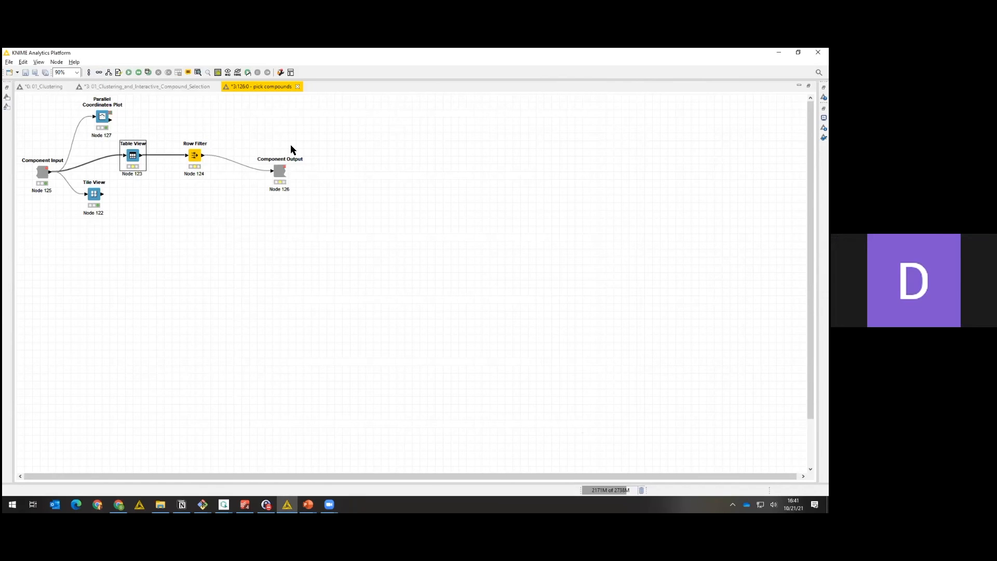
Return to the 01_Clustering_and_Interactive_Compound_Selection workflow, execute the pick compounds component, and open its interactive view.
left_click(180, 88)
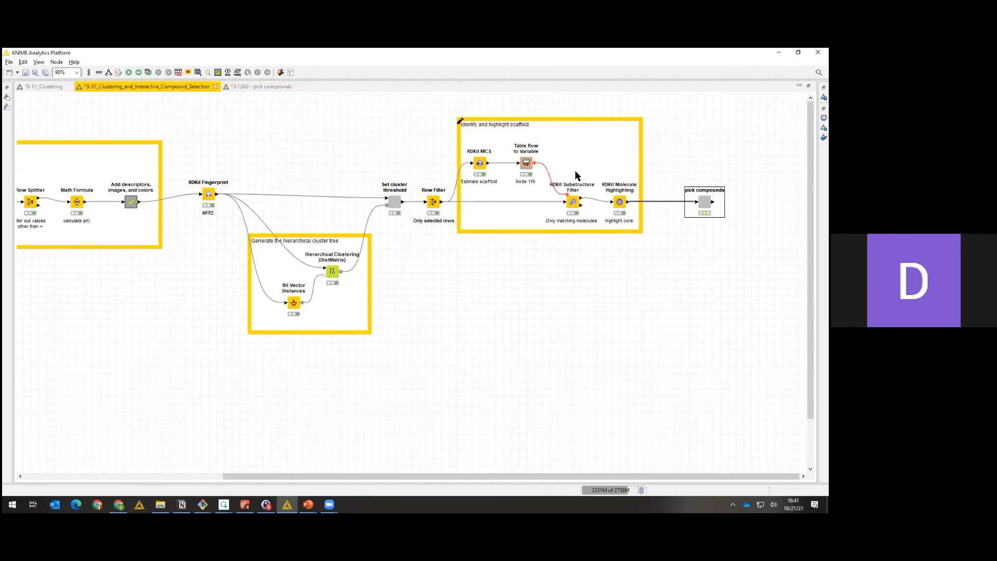
left_click(390, 208)
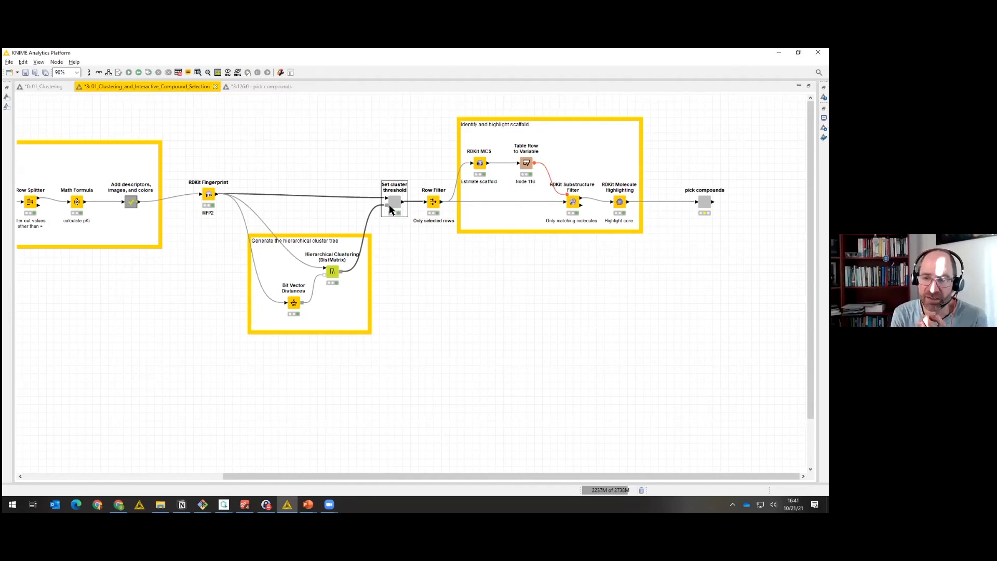
left_click(434, 207)
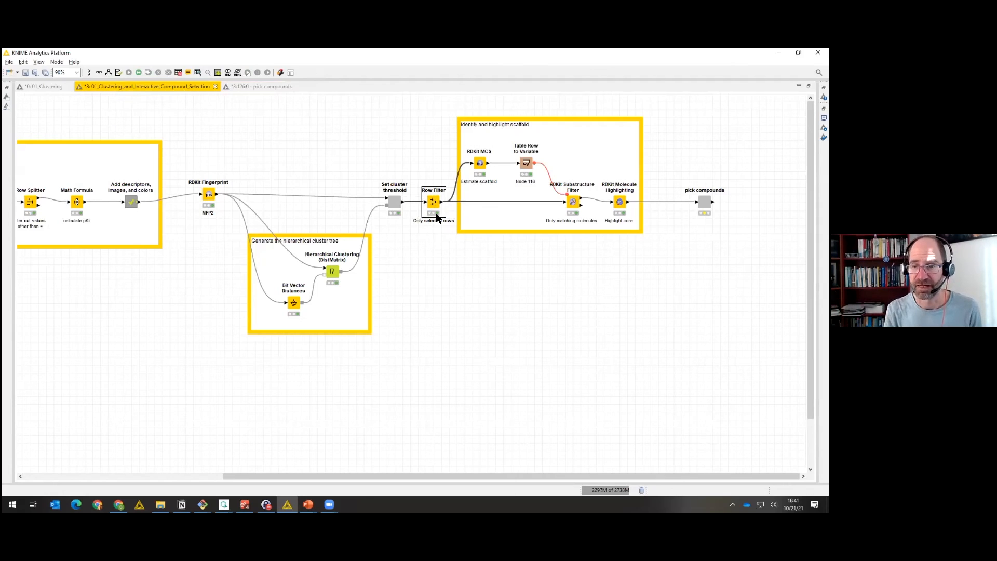
left_click(704, 203)
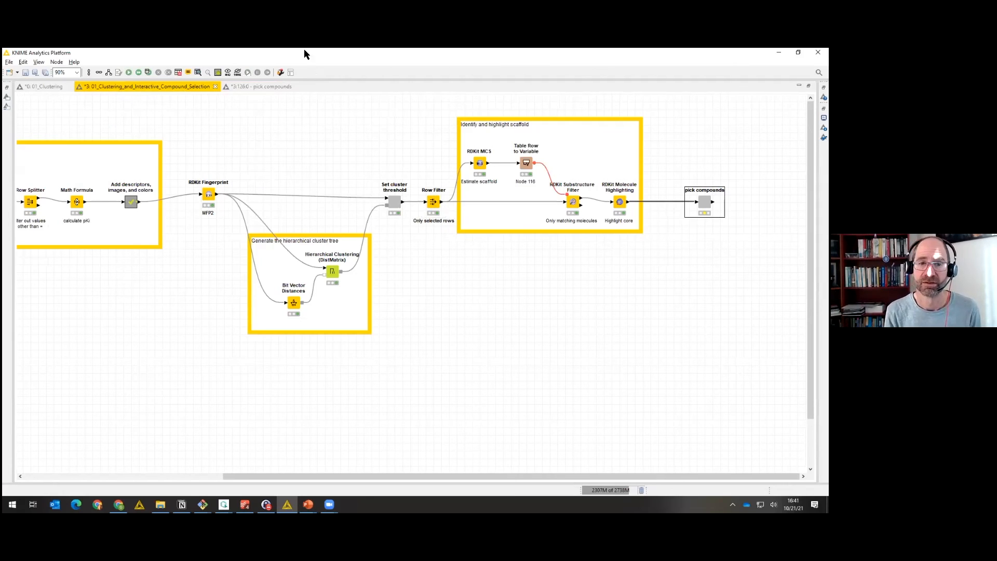
left_click(144, 73)
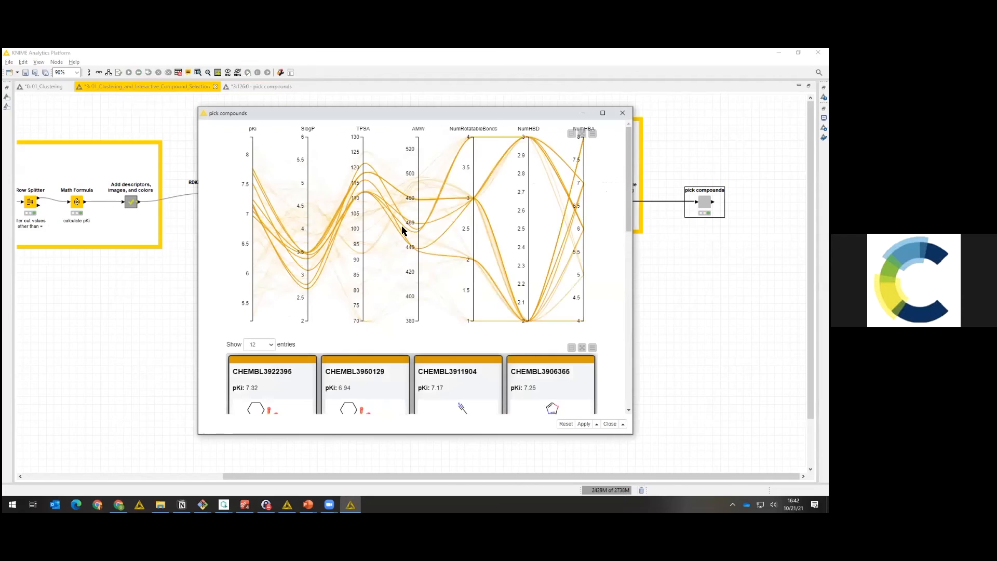
Keep only selected rows shown in the pick compounds table and deselect all of its compounds.
left_click_drag(630, 206, 634, 394)
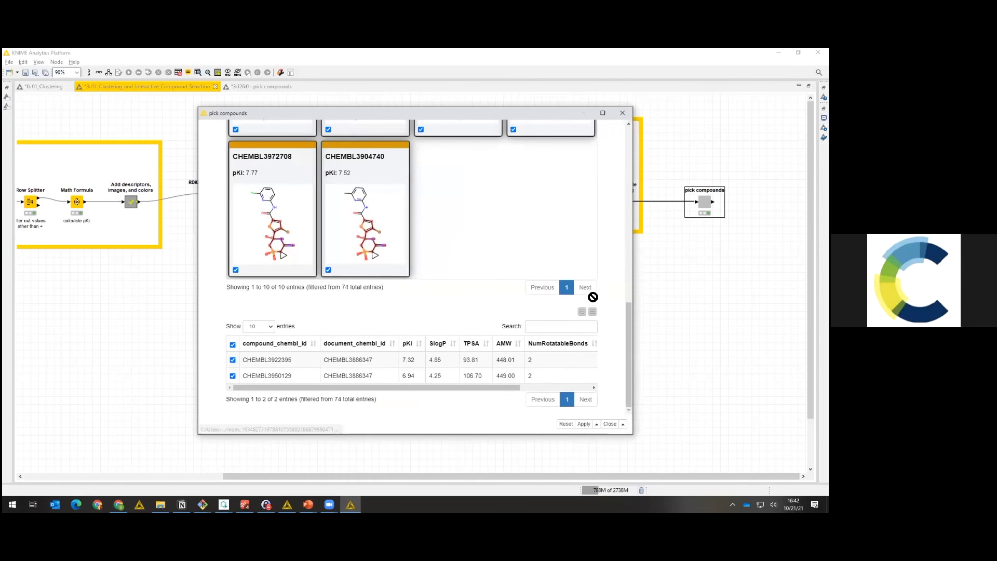
left_click(592, 313)
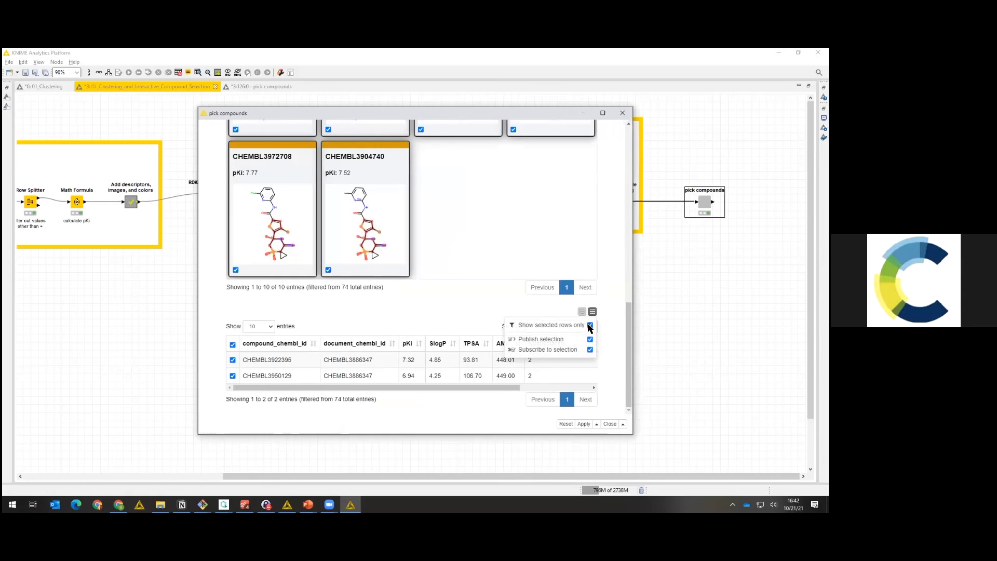
left_click(590, 326)
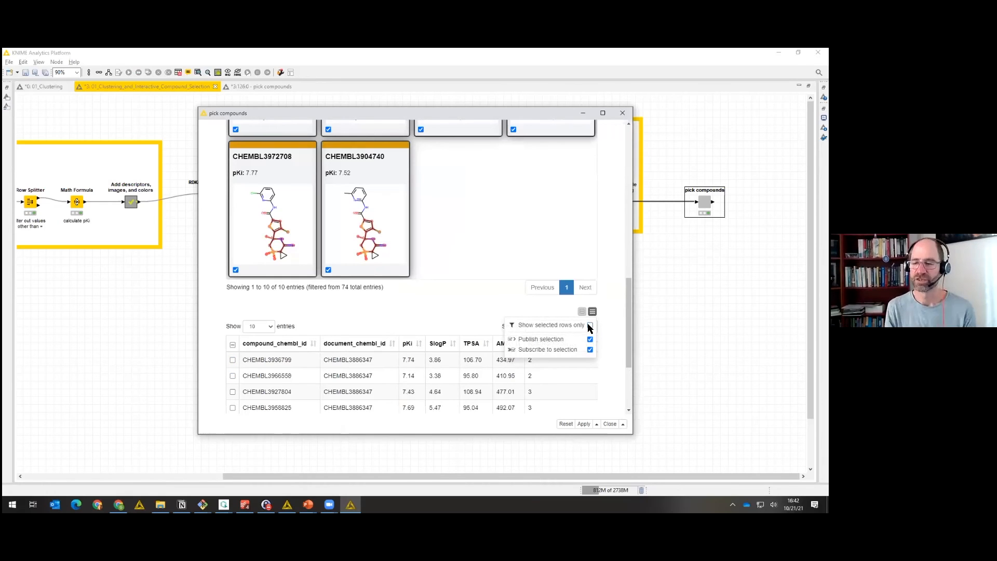
left_click(591, 326)
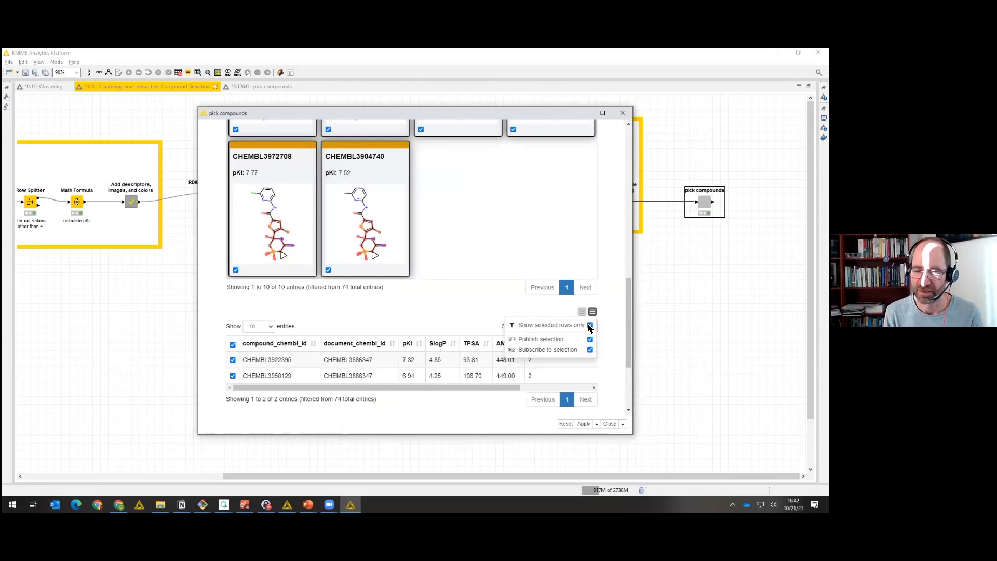
left_click(233, 345)
left_click(232, 345)
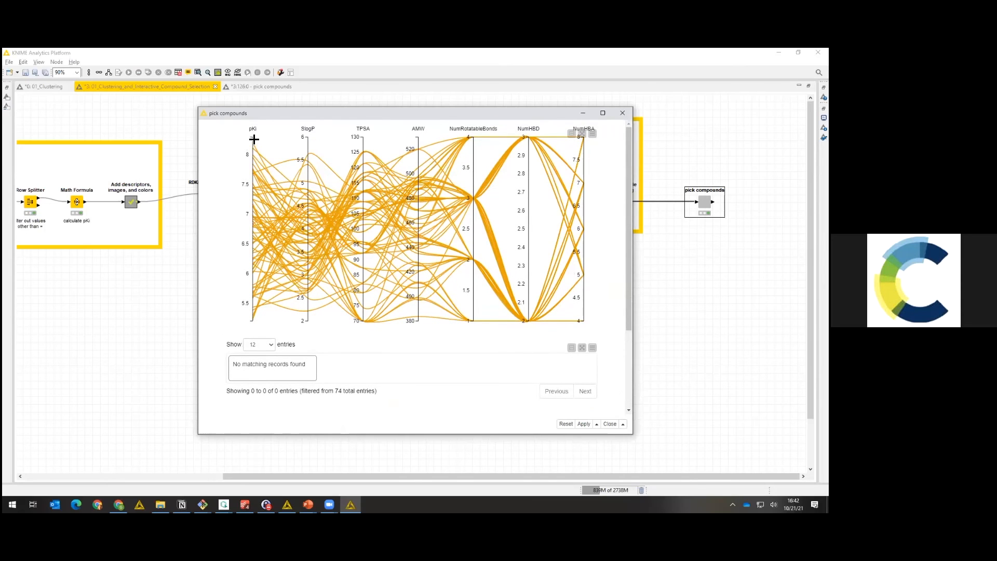
Restrict the parallel coordinates plot to pKi about 7 to 8.2, SlogP about 2.3 to 3.5, and TPSA about 114 to 124.
left_click_drag(254, 140, 257, 218)
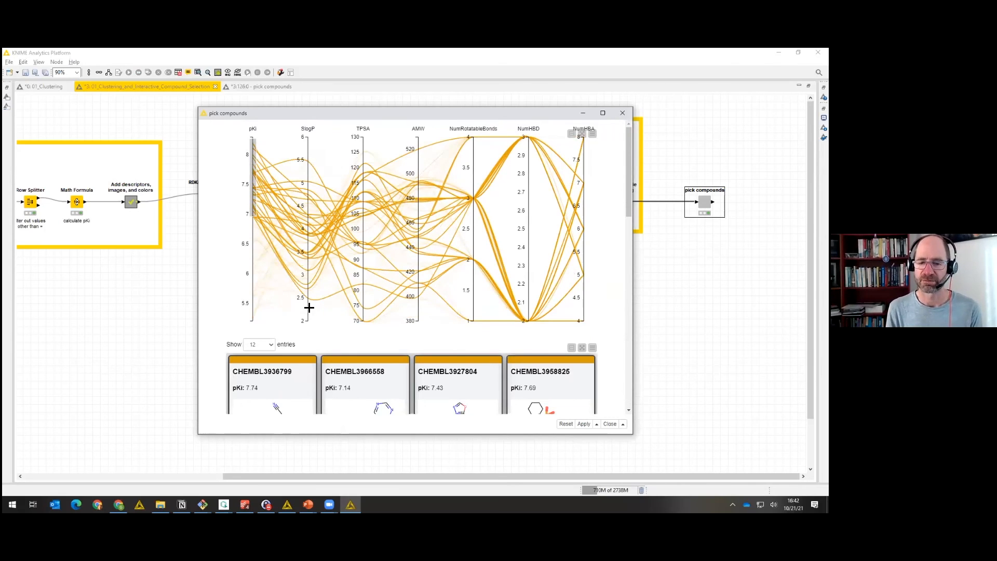
left_click_drag(309, 307, 309, 255)
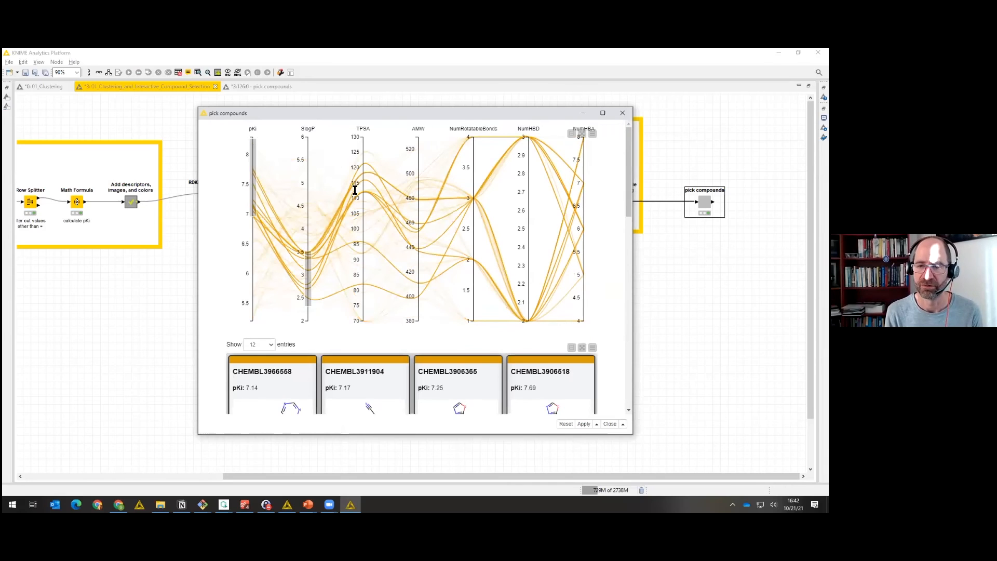
left_click_drag(364, 157, 364, 190)
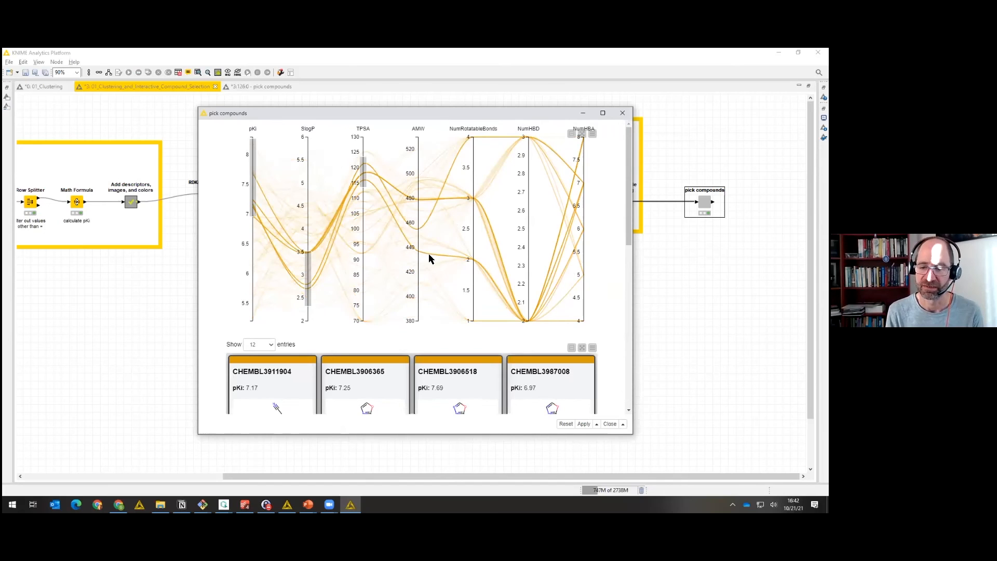
Review the selected compound tiles, then close the pick compounds view and apply its selection as the new default.
scroll(430, 258, "down", 3)
scroll(430, 259, "down", 6)
scroll(430, 259, "up", 5)
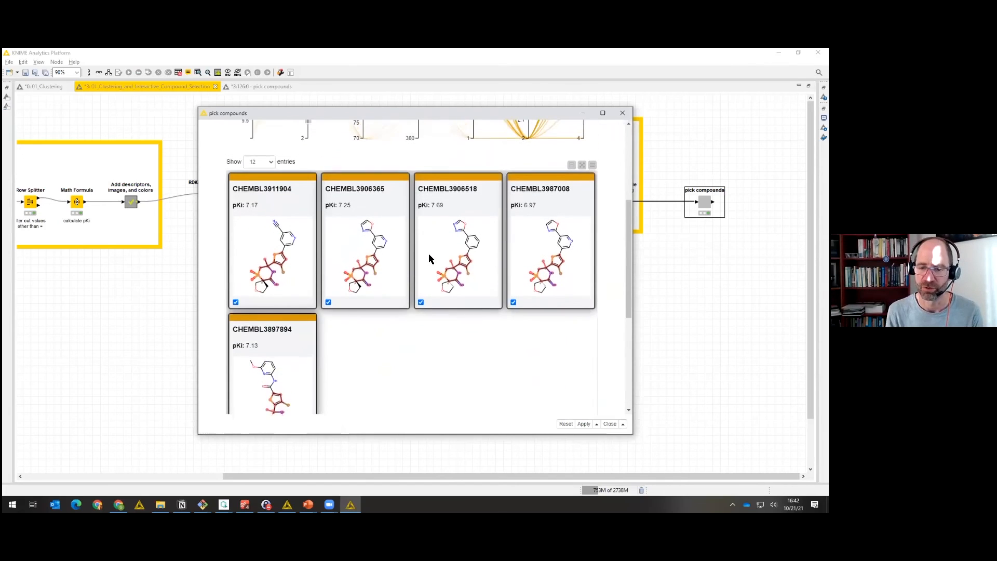
scroll(430, 259, "up", 3)
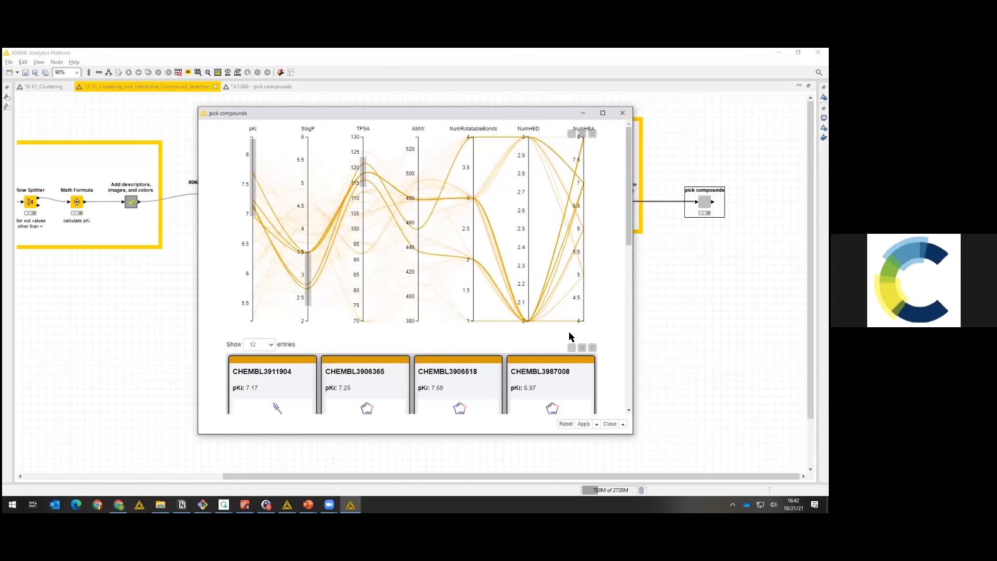
left_click(624, 425)
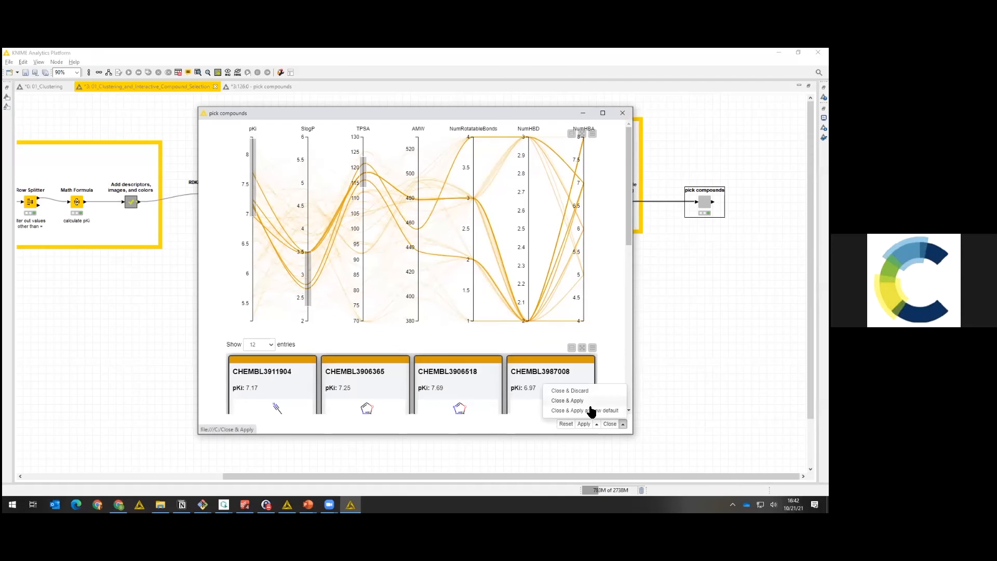
left_click(590, 413)
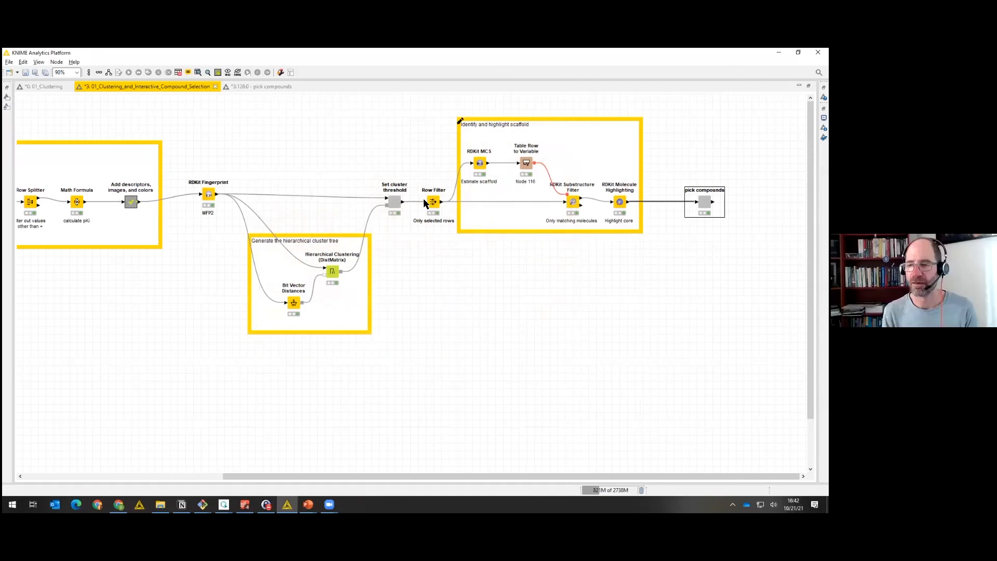
Delete the violin plot annotation inside the Set cluster threshold component, and close both open component workflows.
left_click(401, 242)
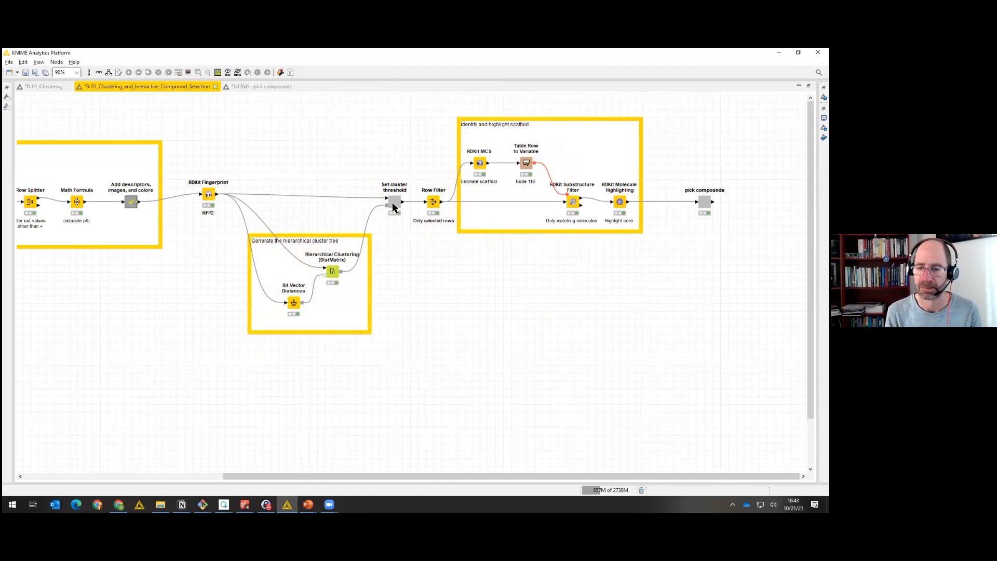
double_click(393, 207, "ctrl")
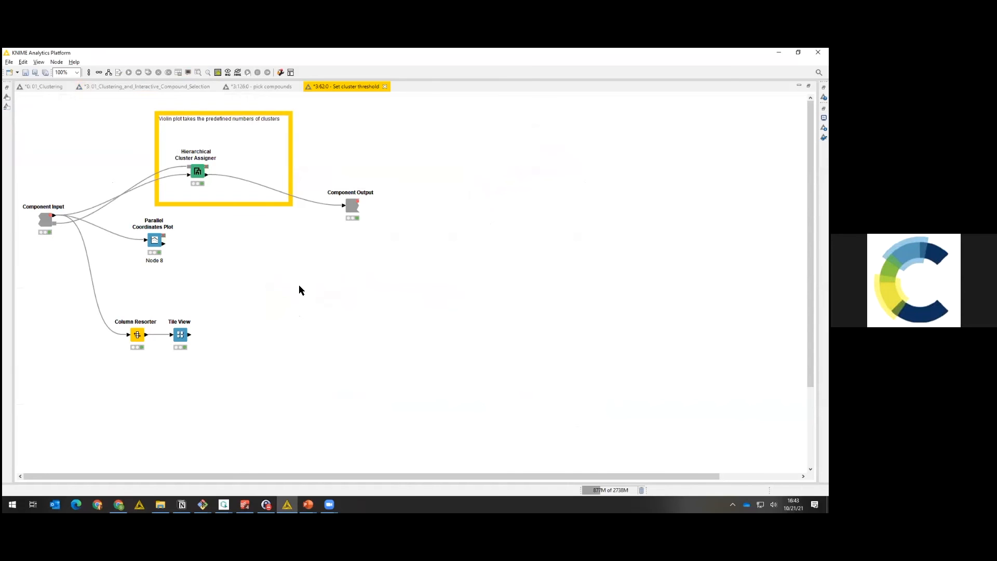
left_click(189, 121)
key("Delete")
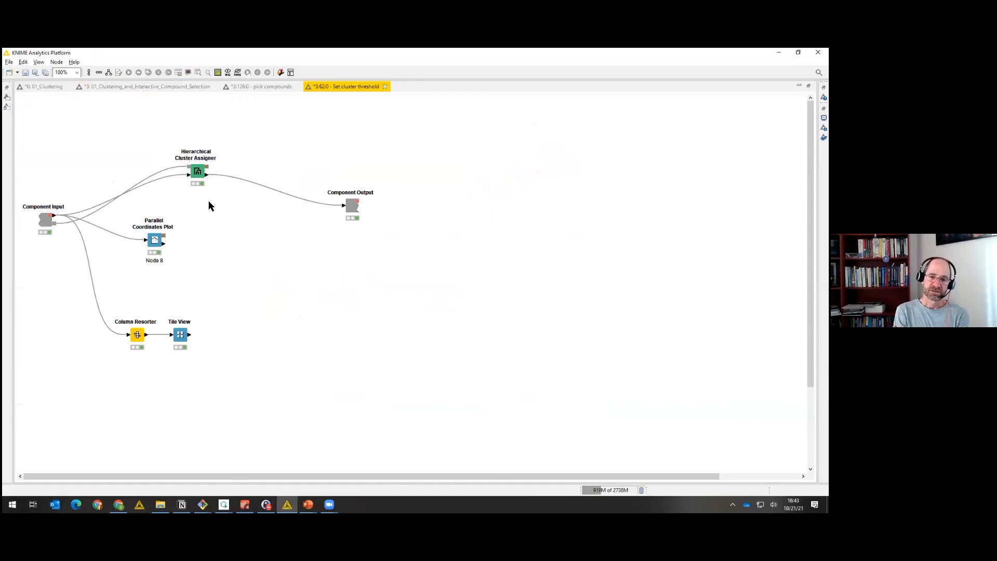
left_click(385, 87)
left_click(297, 87)
Examine the parallel coordinates plot, cluster dendrogram, and remaining content in the Set cluster threshold component's interactive view, then close it.
left_click(392, 207)
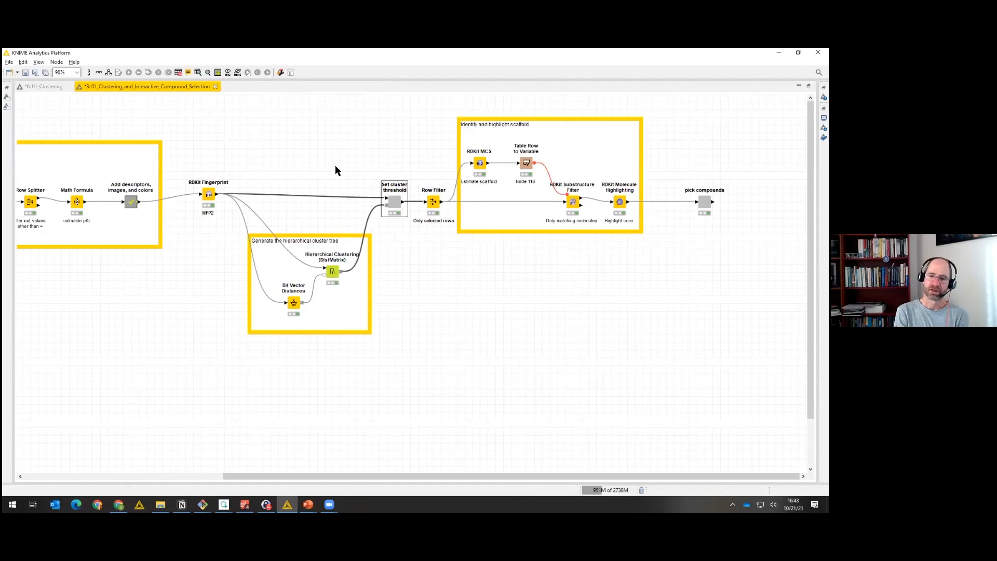
left_click(207, 73)
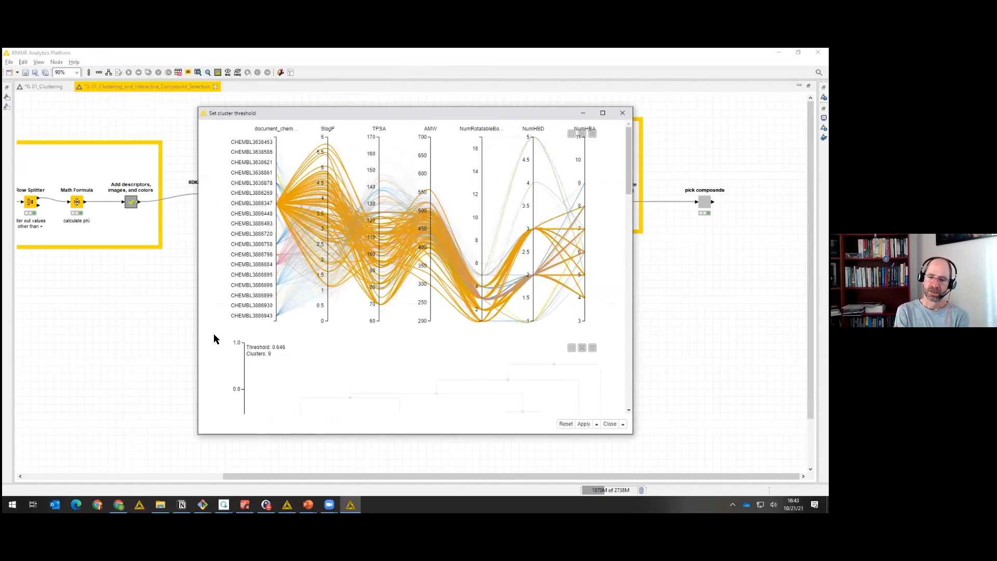
scroll(213, 339, "down", 3)
scroll(214, 337, "down", 1)
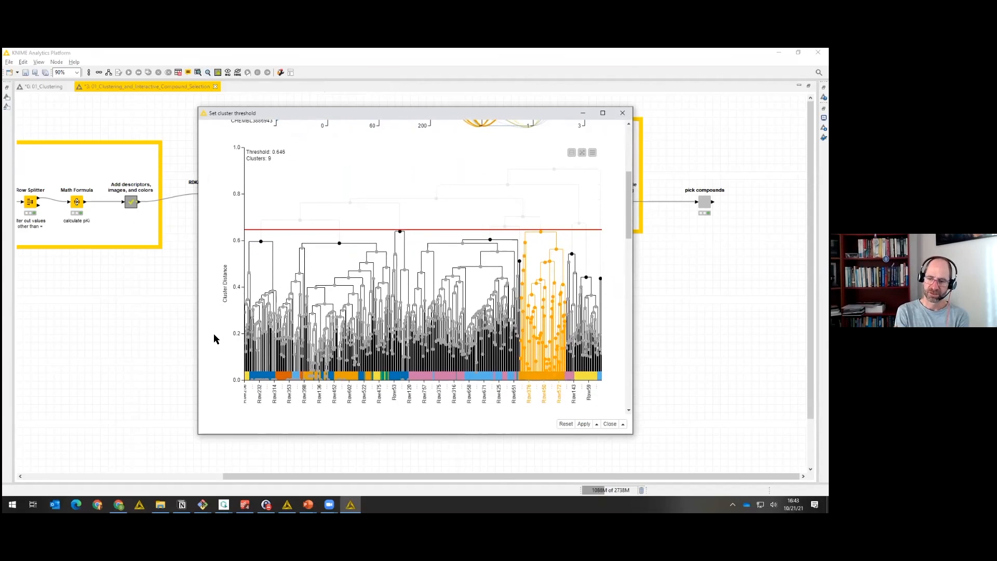
scroll(214, 338, "down", 2)
scroll(213, 339, "down", 8)
scroll(213, 338, "down", 5)
scroll(214, 339, "up", 12)
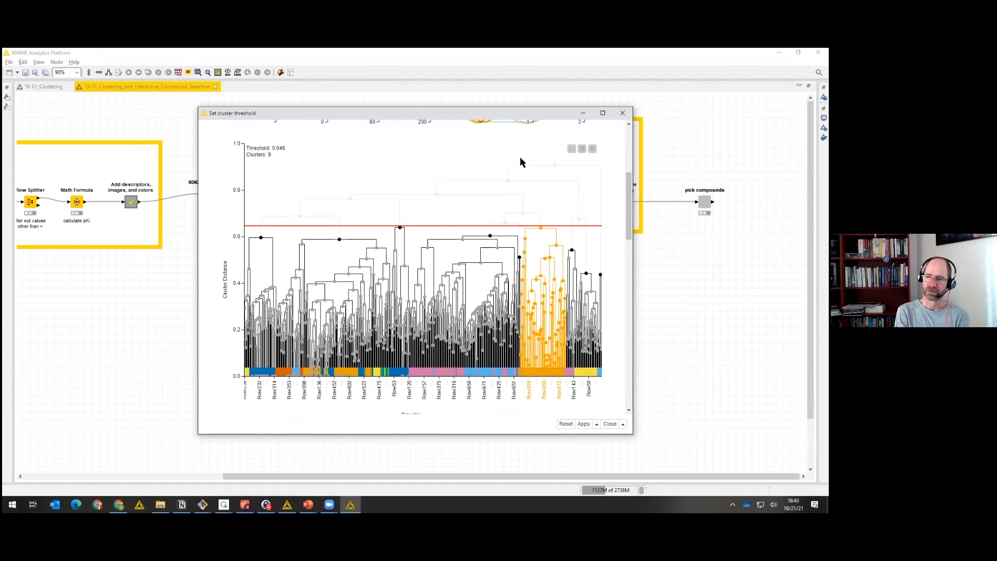
left_click(623, 115)
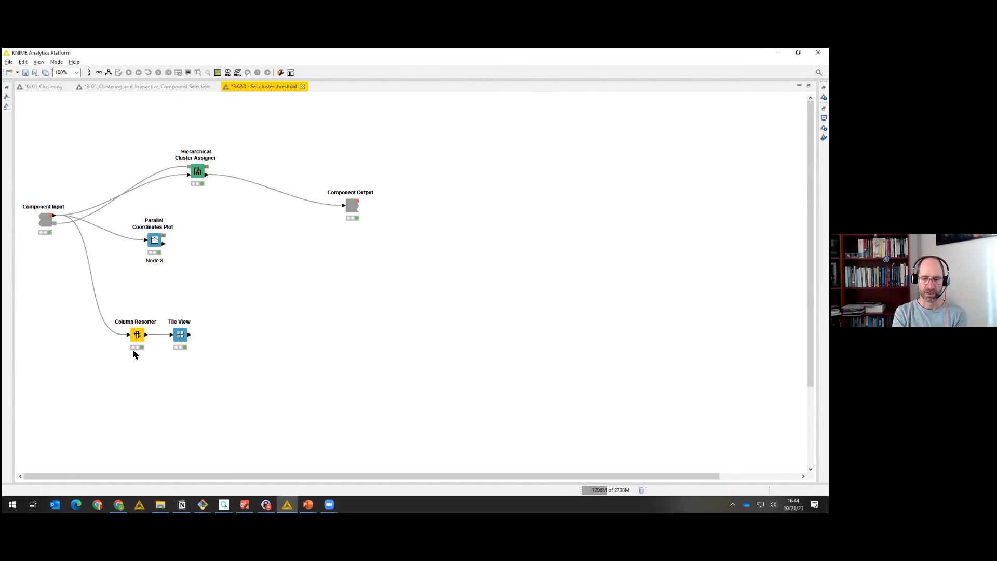
Inspect the Hierarchical Cluster Assigner inside the Set cluster threshold component, then return to the main workflow.
left_click(200, 173)
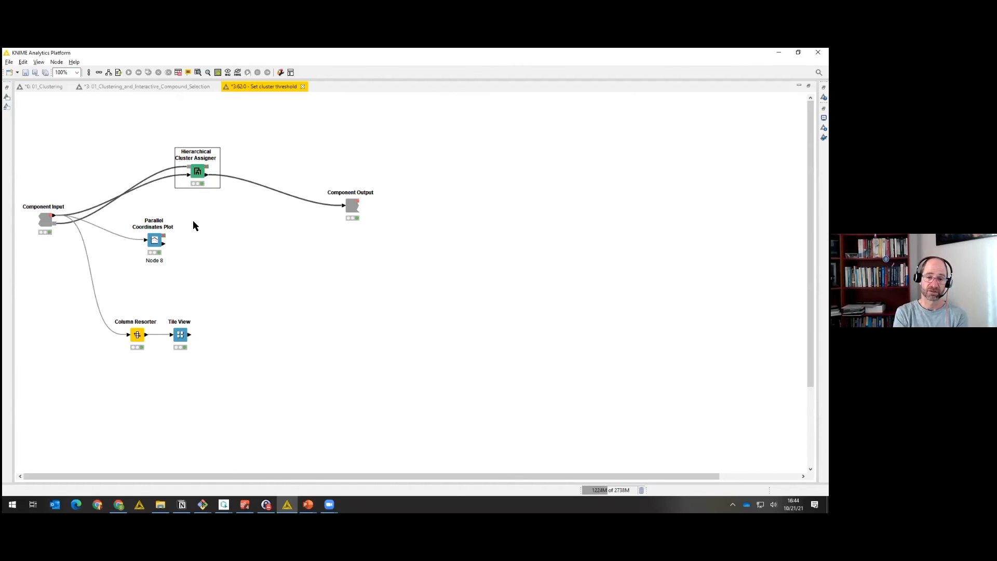
left_click(303, 87)
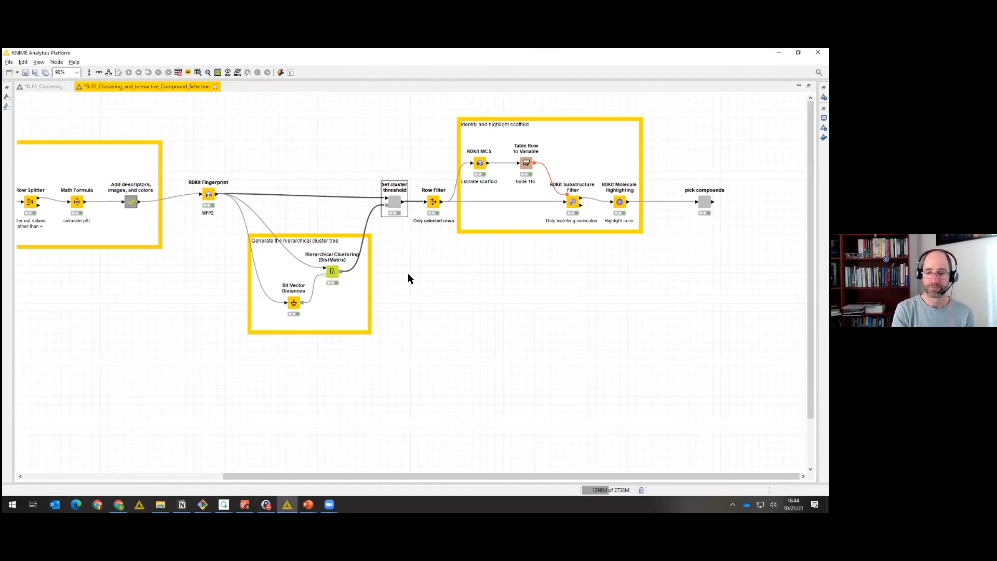
right_click(421, 281)
left_click(409, 244)
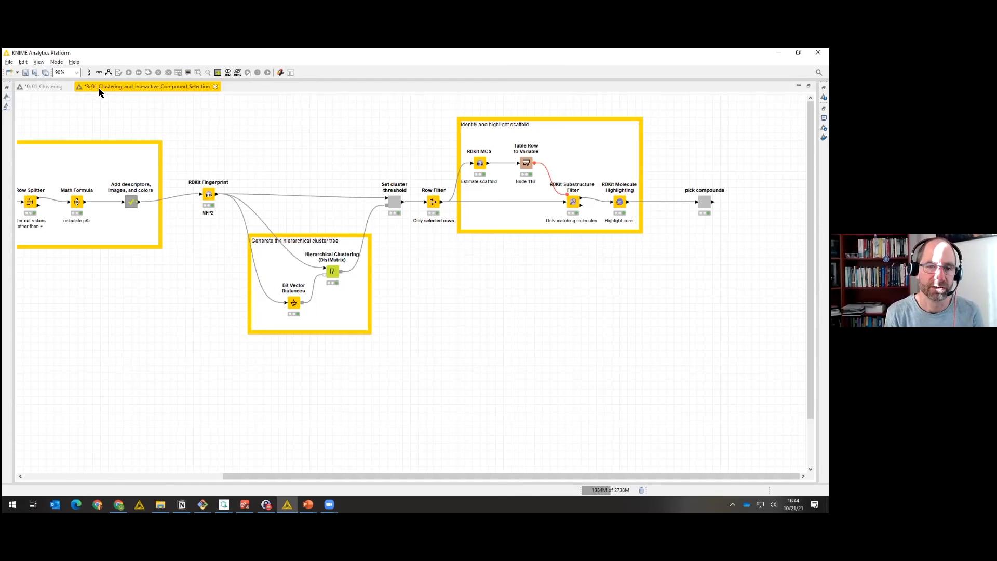
Add a Hierarchical Cluster Assigner below the Row Filter and connect the Hierarchical Clustering output to its Cluster Tree input.
left_click(7, 107)
type("assigner")
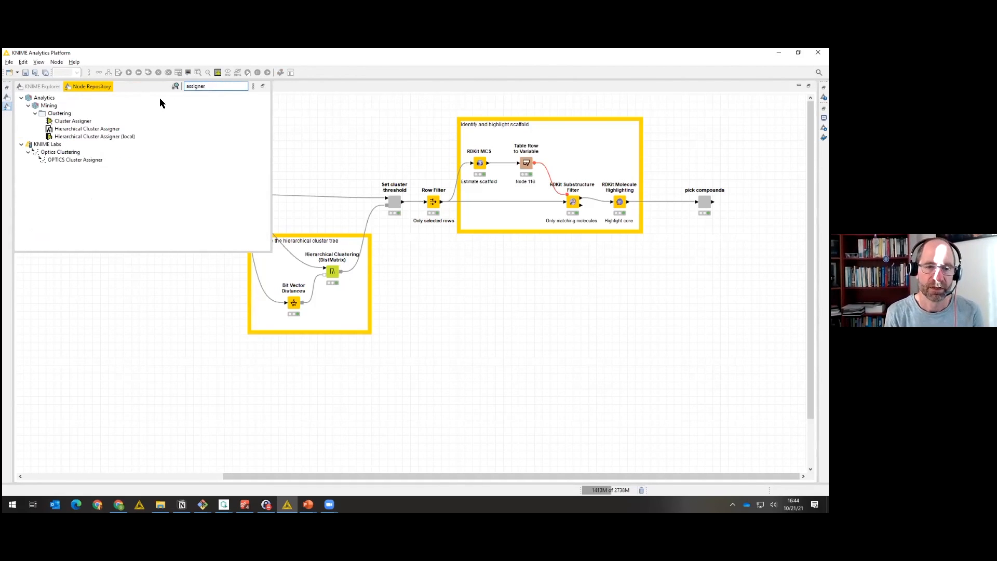
left_click(109, 129)
left_click_drag(109, 130, 484, 306)
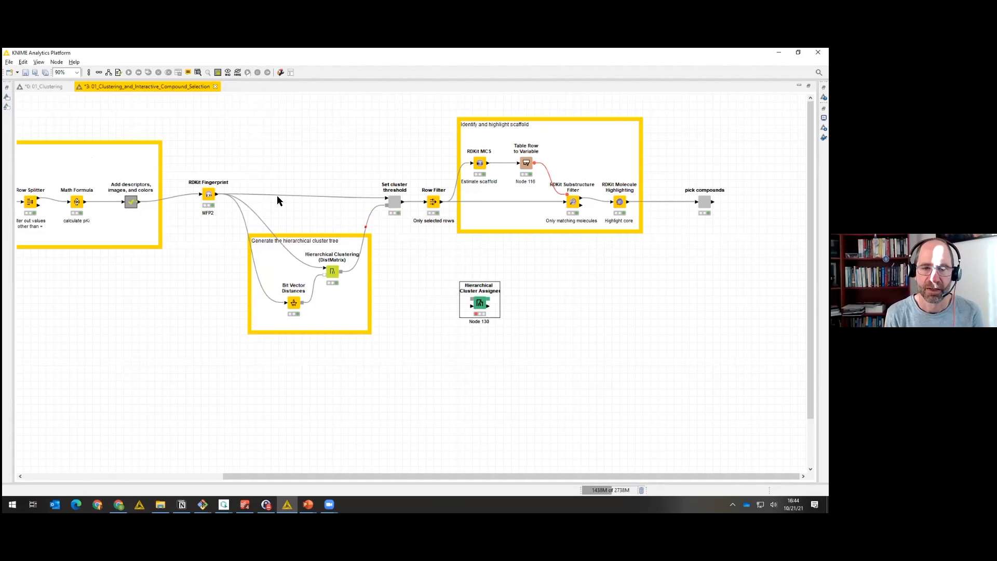
left_click(340, 269)
left_click_drag(341, 271, 479, 308)
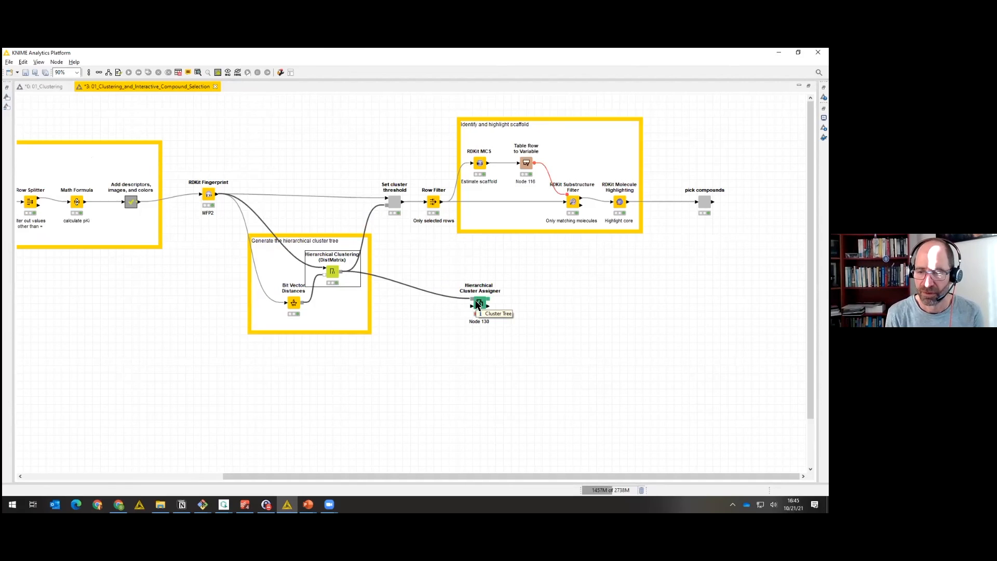
Connect the RDKit Fingerprint output to the Hierarchical Cluster Assigner's data input and move the assigner slightly up.
left_click(479, 308)
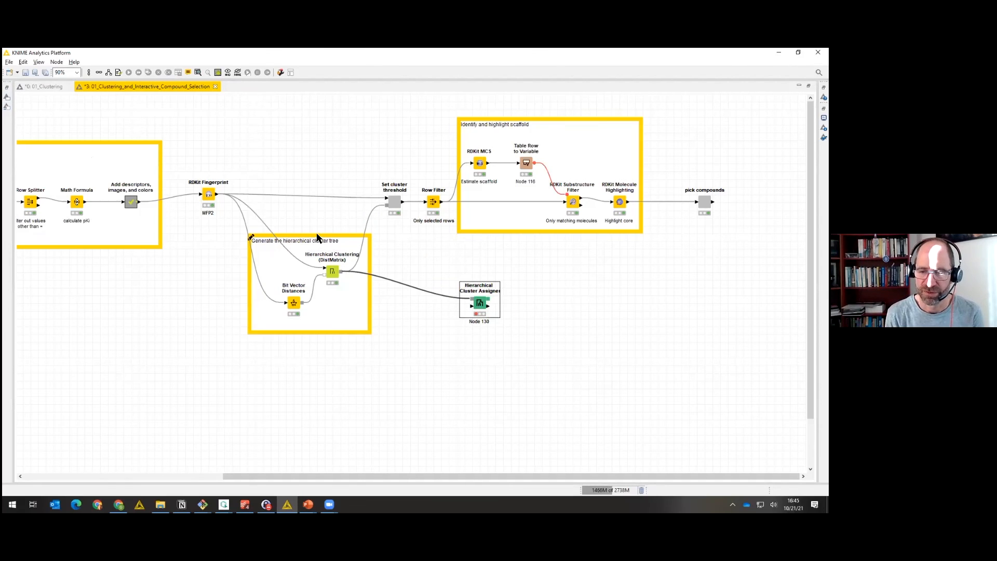
left_click(211, 194)
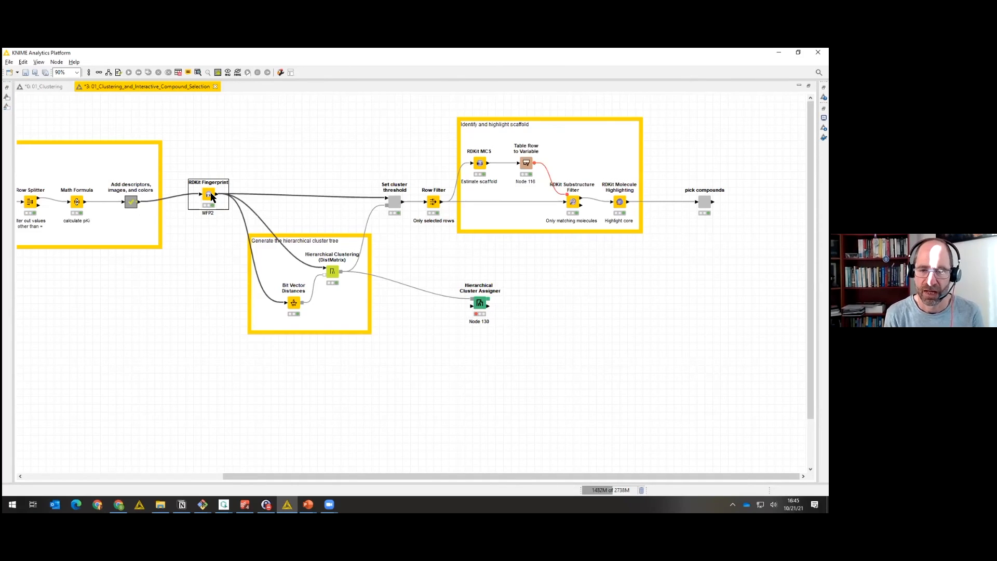
left_click(483, 304)
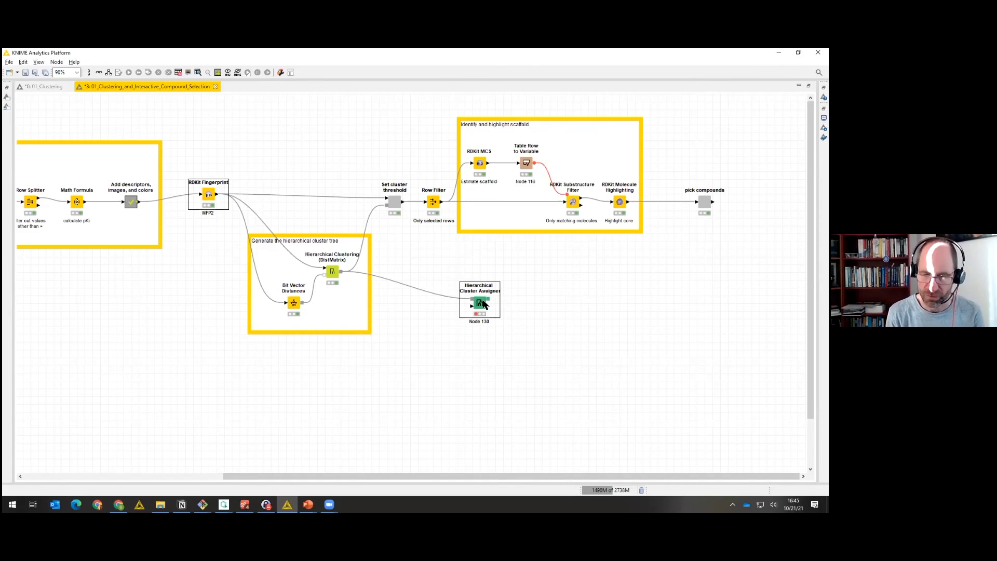
key("ctrl+l")
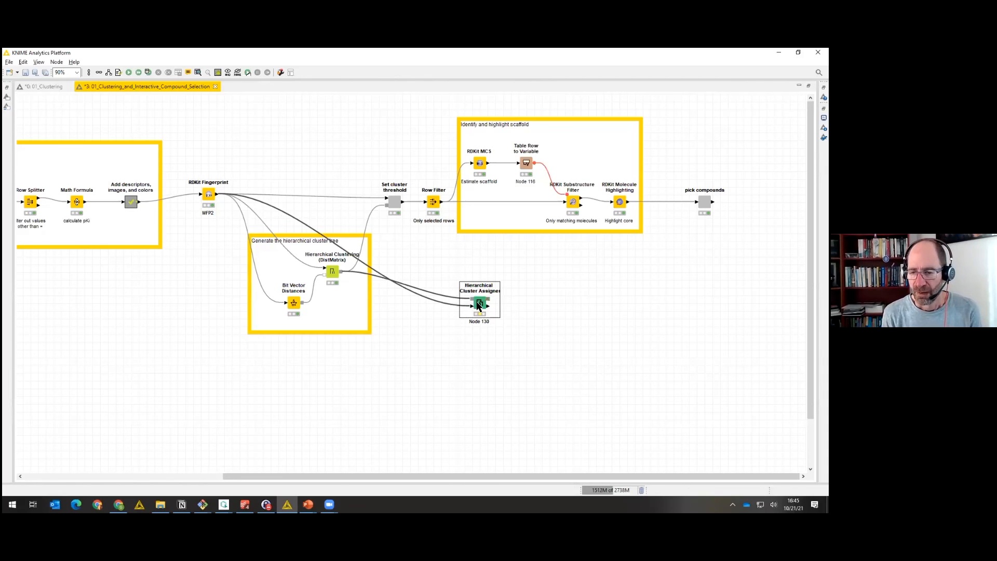
left_click_drag(478, 306, 479, 298)
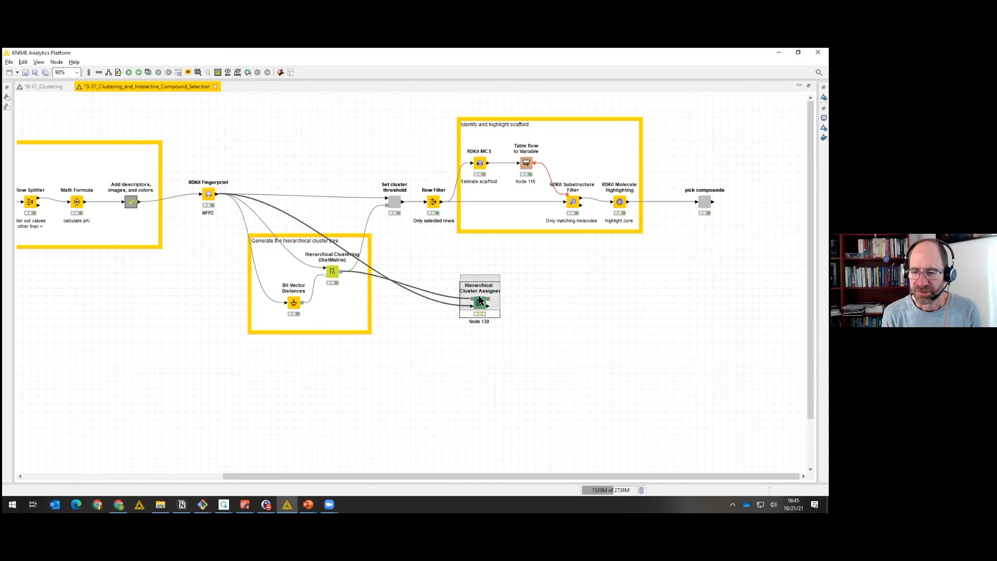
left_click(434, 271)
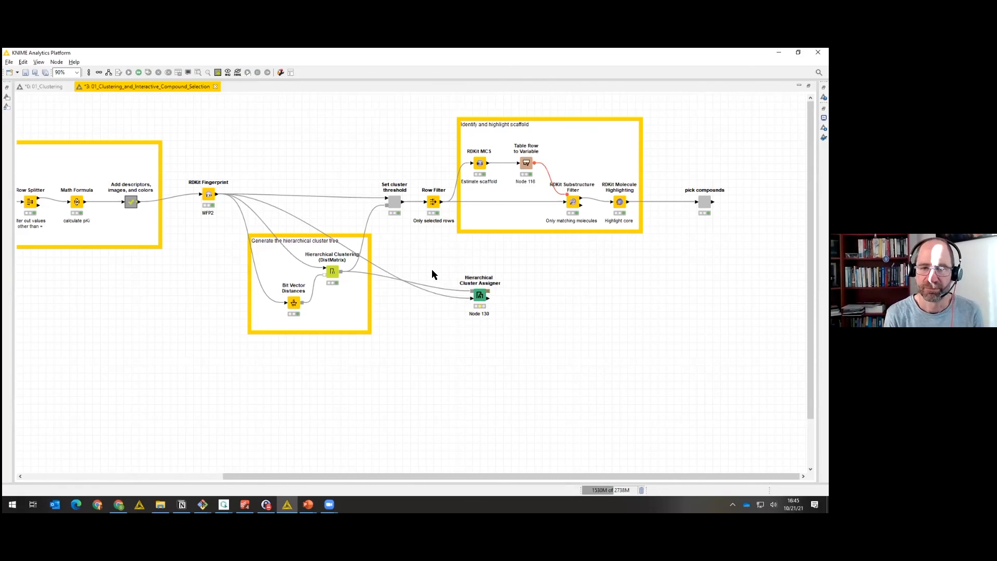
Add a Tile View node below the Hierarchical Cluster Assigner and connect the RDKit Fingerprint output to it.
left_click(8, 107)
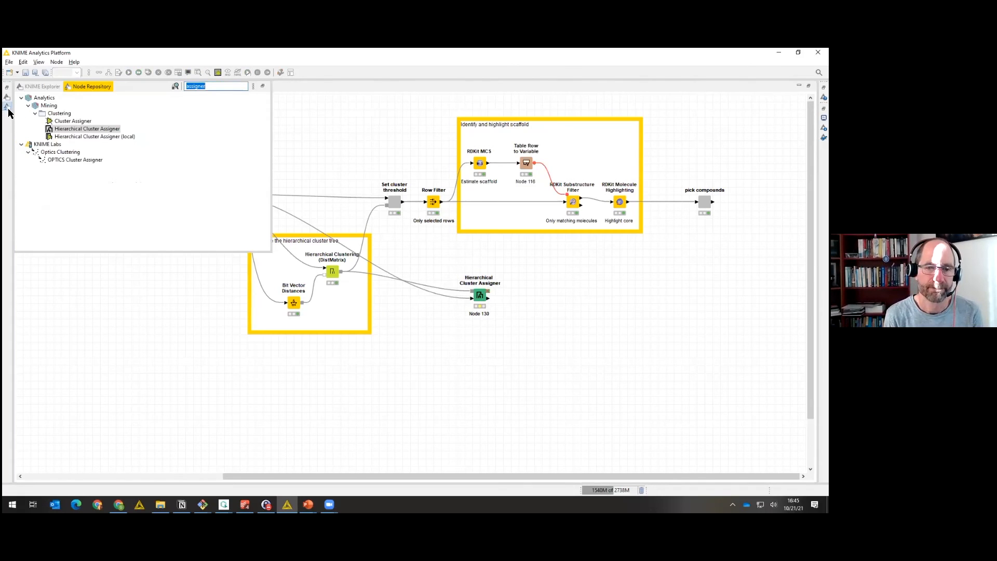
type("tile vi")
left_click_drag(63, 115, 533, 318)
left_click_drag(482, 351, 481, 350)
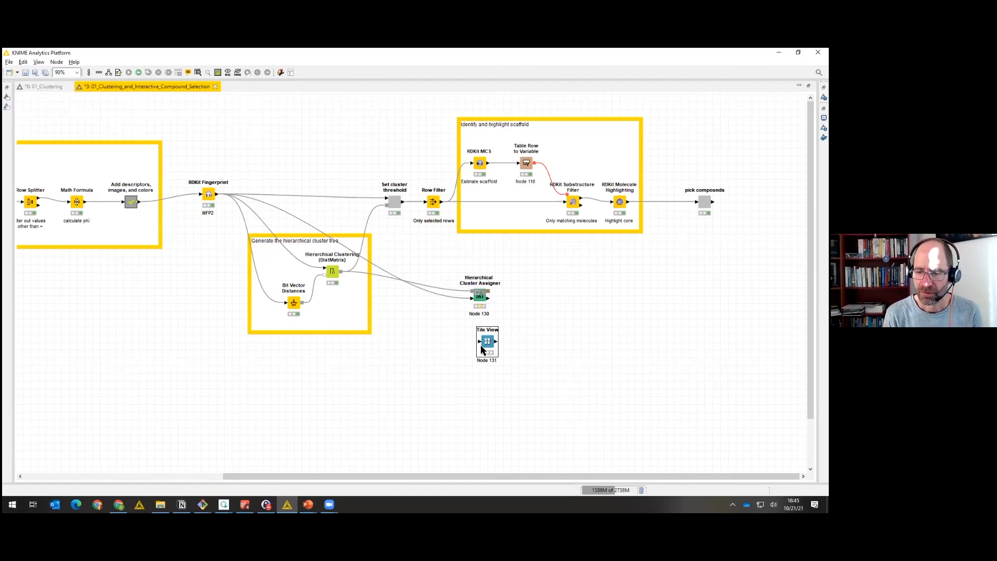
left_click_drag(219, 195, 488, 343)
left_click(482, 348)
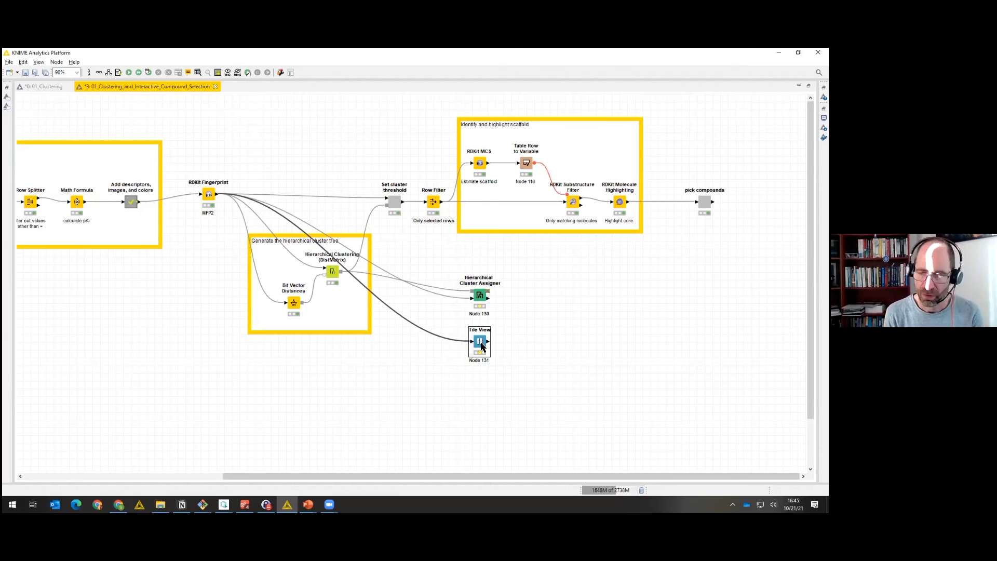
Configure the Tile View to show a fixed number of 4 tiles per row with compound_chembl_id as the title column.
double_click(481, 346)
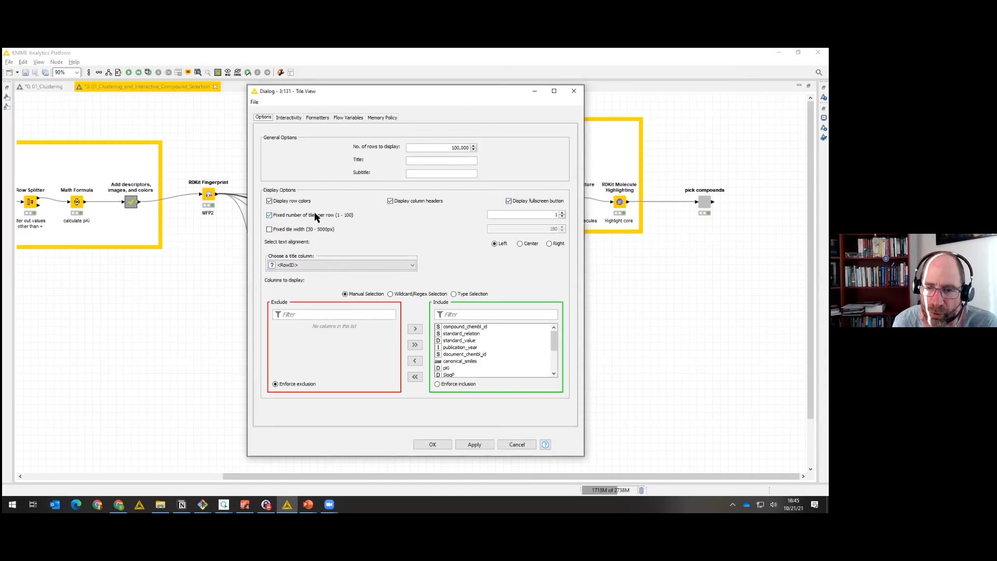
double_click(555, 215)
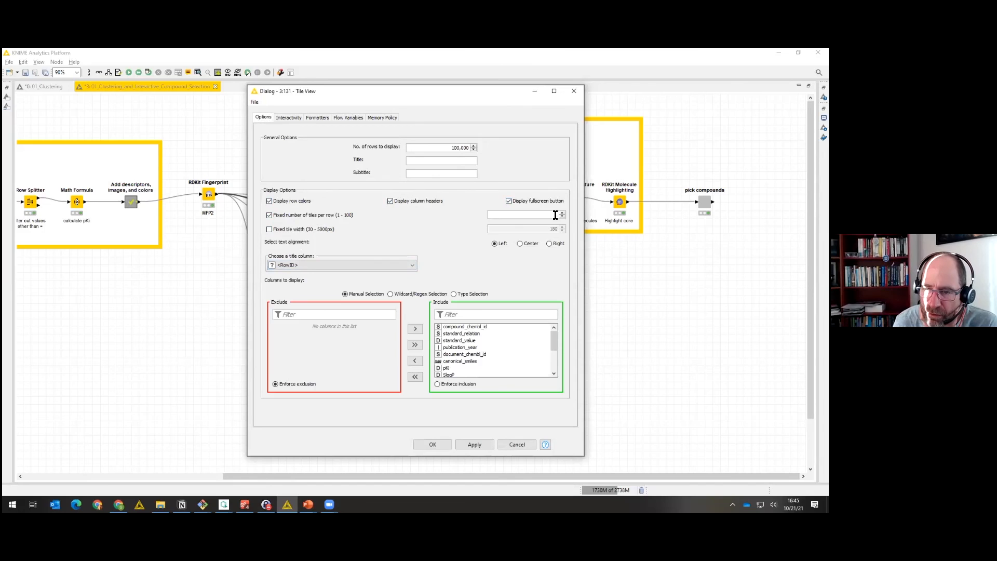
type("4")
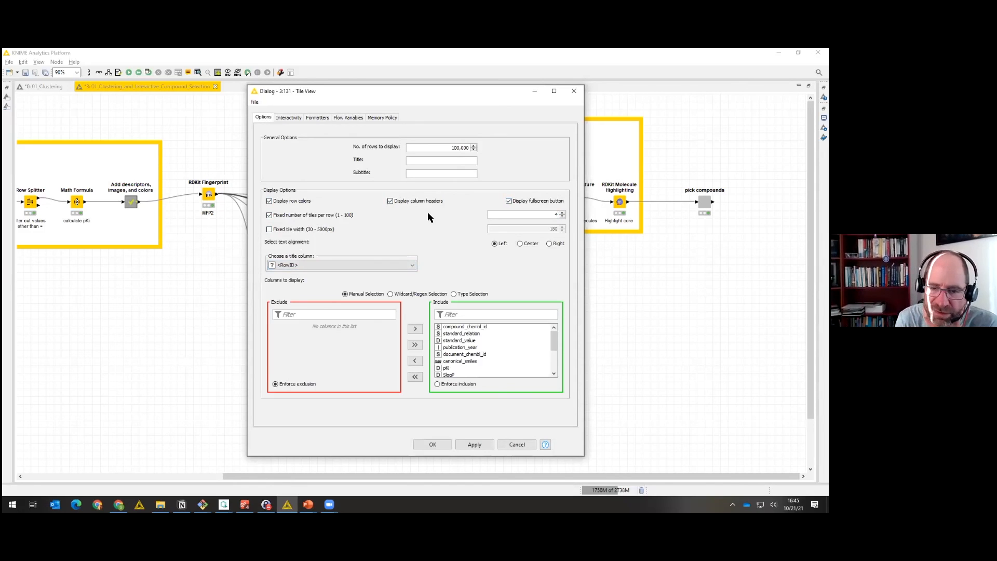
left_click(405, 264)
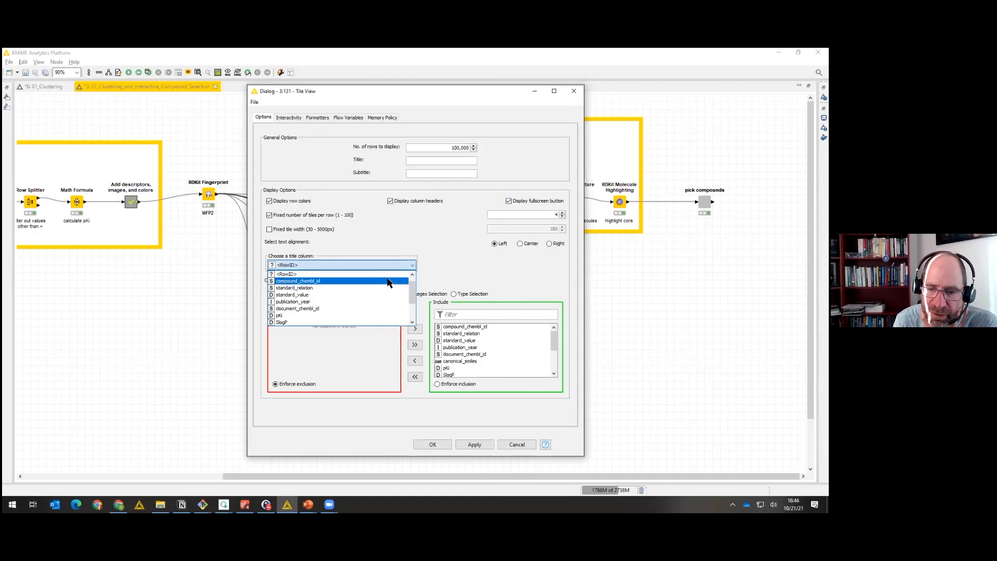
left_click(388, 281)
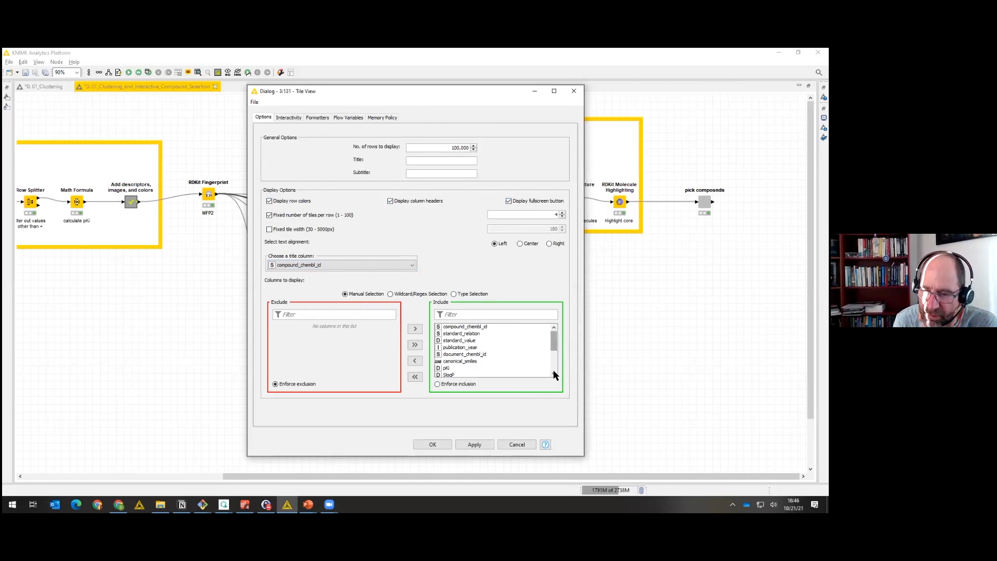
Limit the Tile View's displayed columns to pKi and molecules, and apply the configuration.
left_click_drag(553, 350, 554, 329)
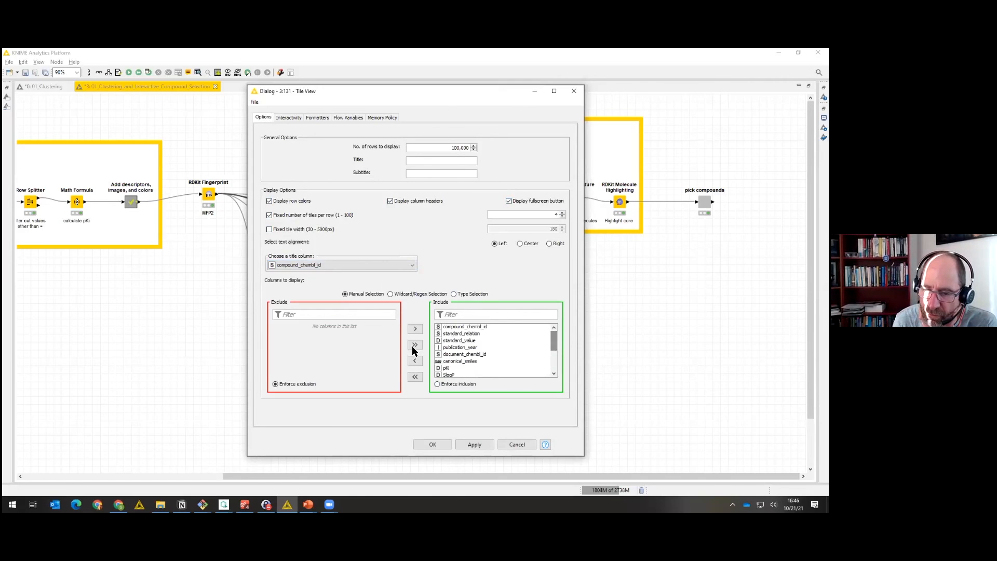
left_click(415, 377)
left_click_drag(391, 347, 385, 377)
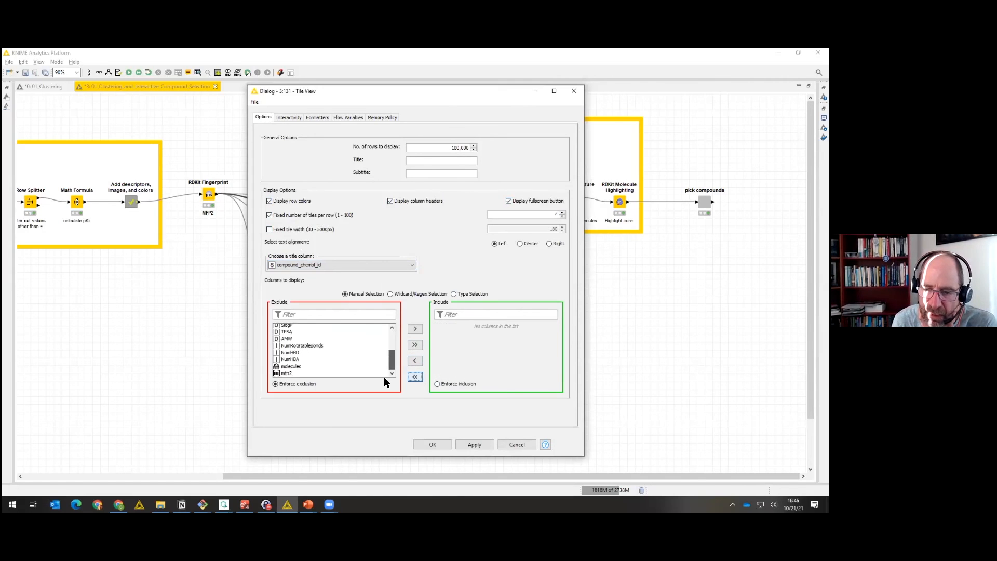
double_click(300, 367)
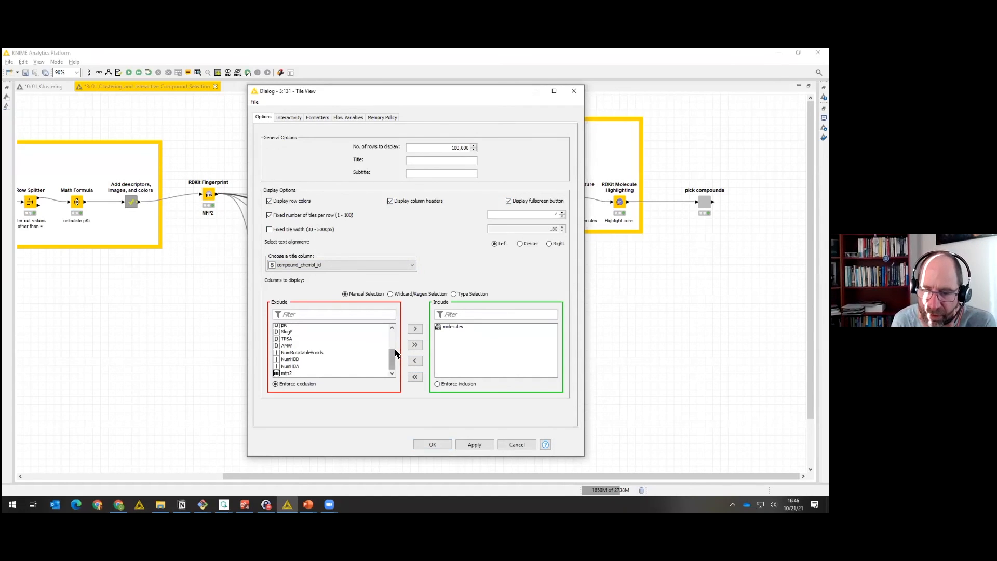
scroll(391, 335, "up", 3)
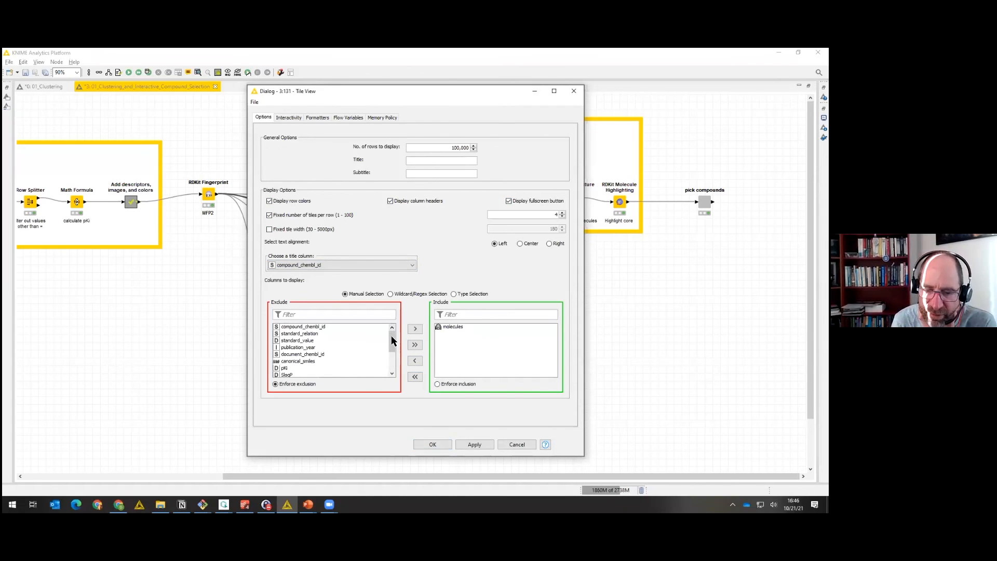
double_click(287, 368)
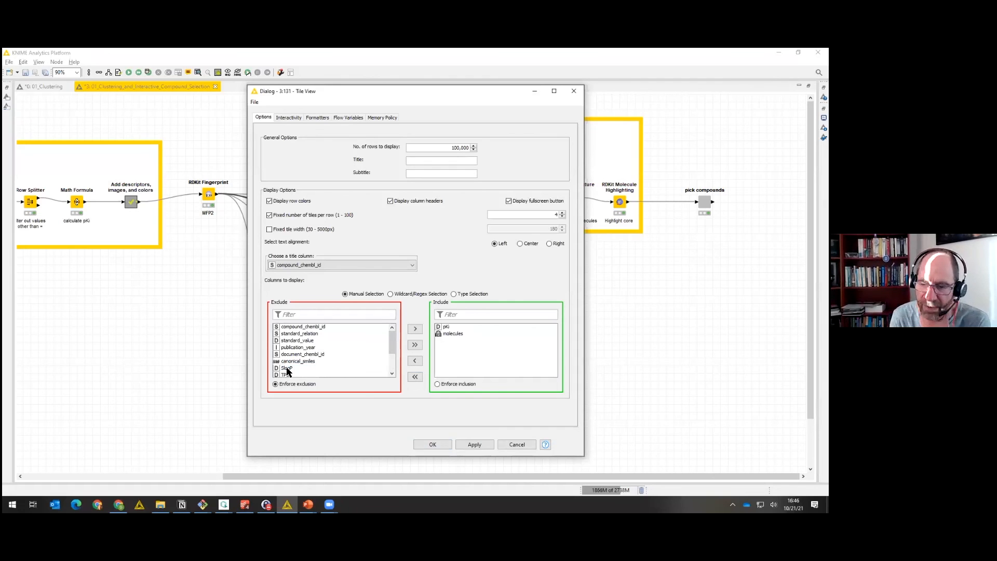
left_click(434, 446)
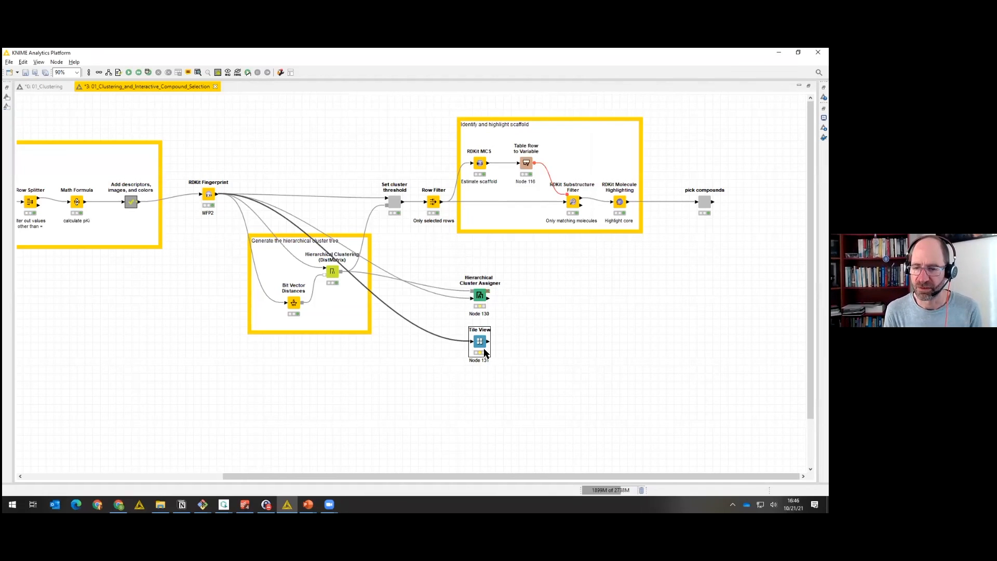
Execute the Hierarchical Cluster Assigner and the Tile View with their interactive views open, closing each view after checking it.
left_click(481, 297)
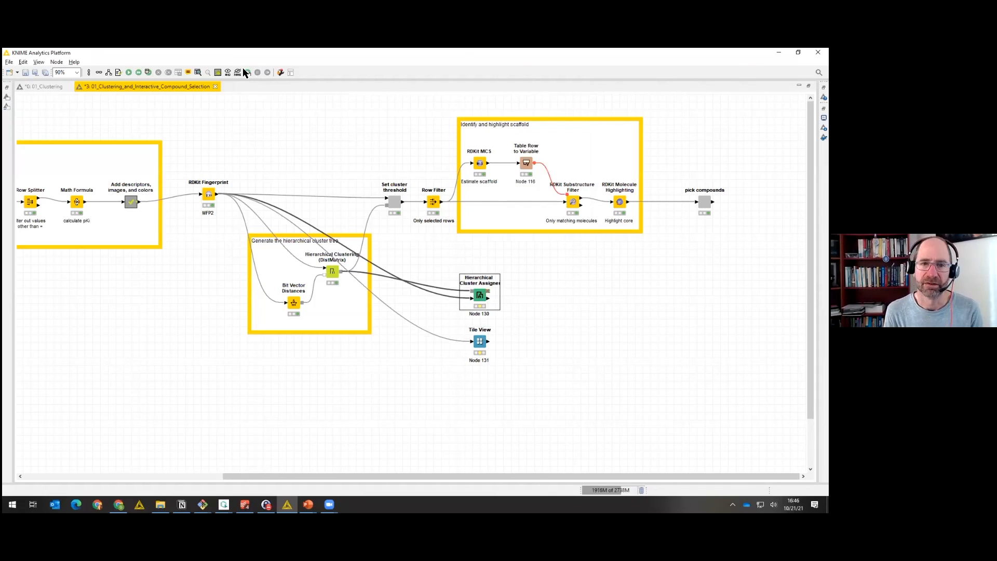
left_click(149, 73)
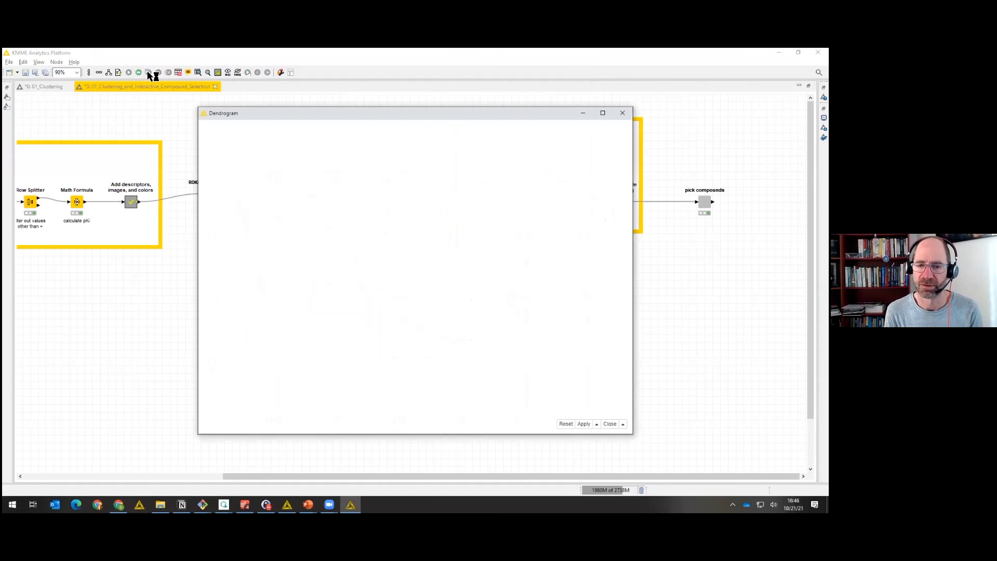
left_click(623, 114)
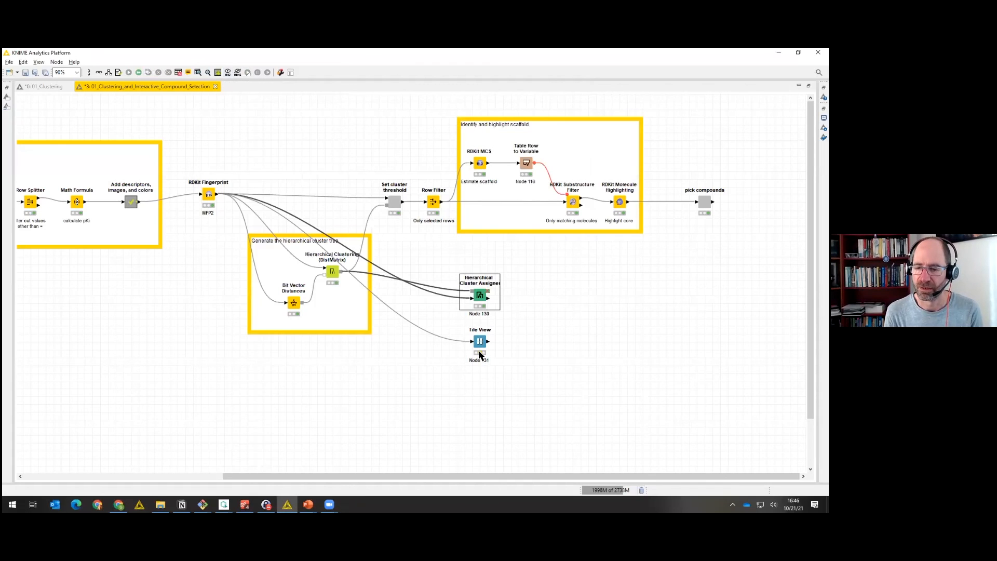
left_click(147, 73)
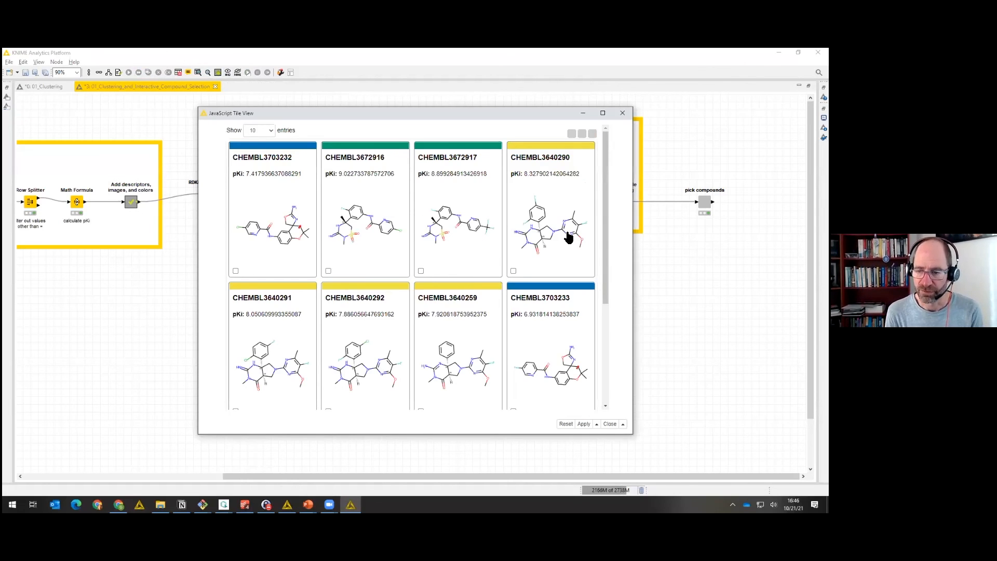
left_click(622, 112)
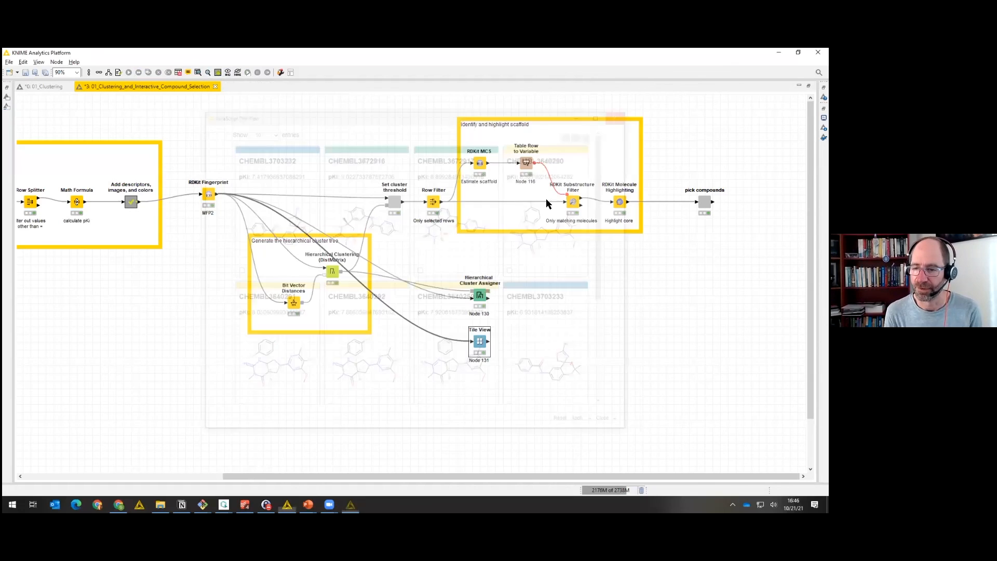
Combine the Hierarchical Cluster Assigner and Tile View into a component named "cluster picker", accepting the reset of the executed nodes.
left_click(481, 303)
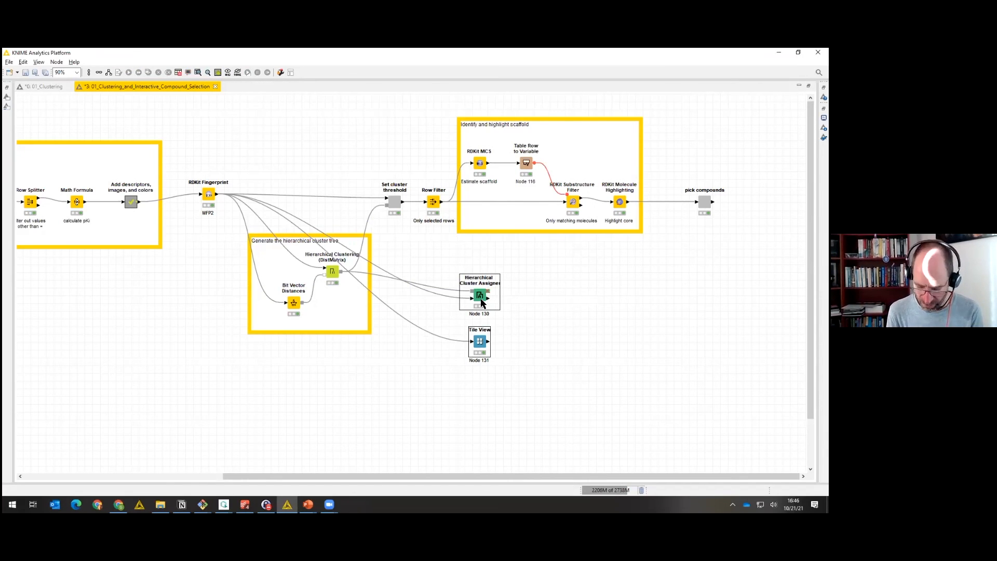
right_click(481, 303)
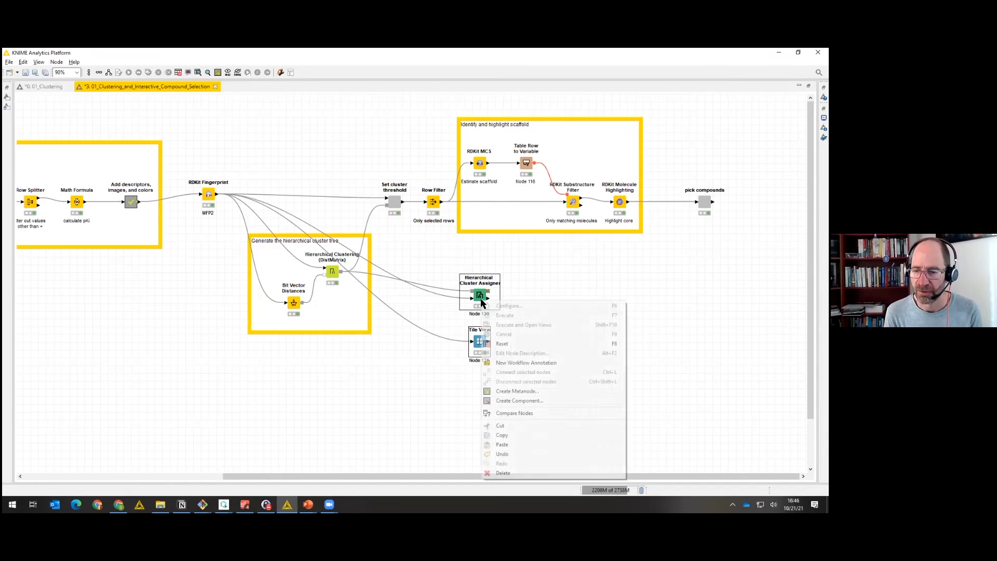
left_click(502, 401)
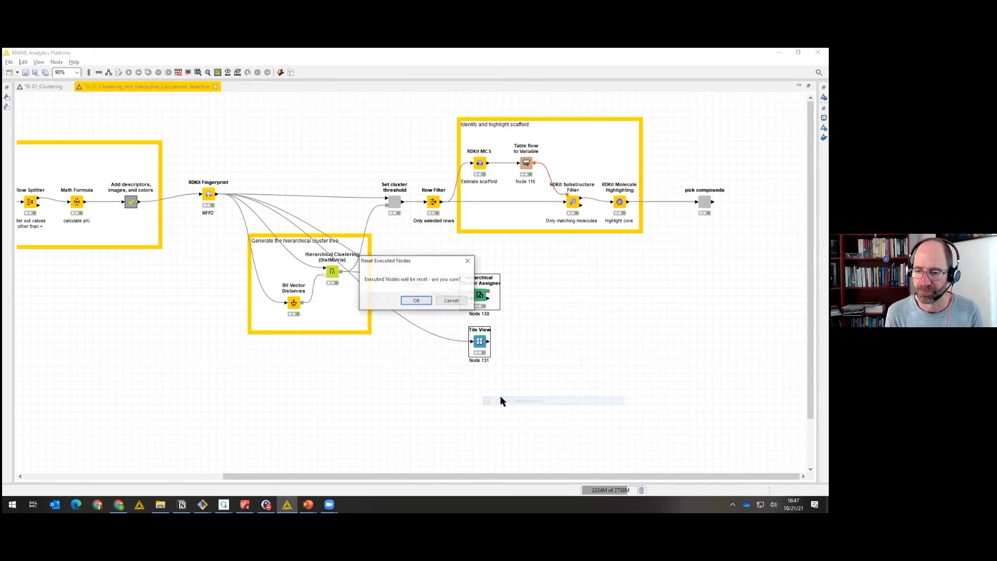
left_click(413, 299)
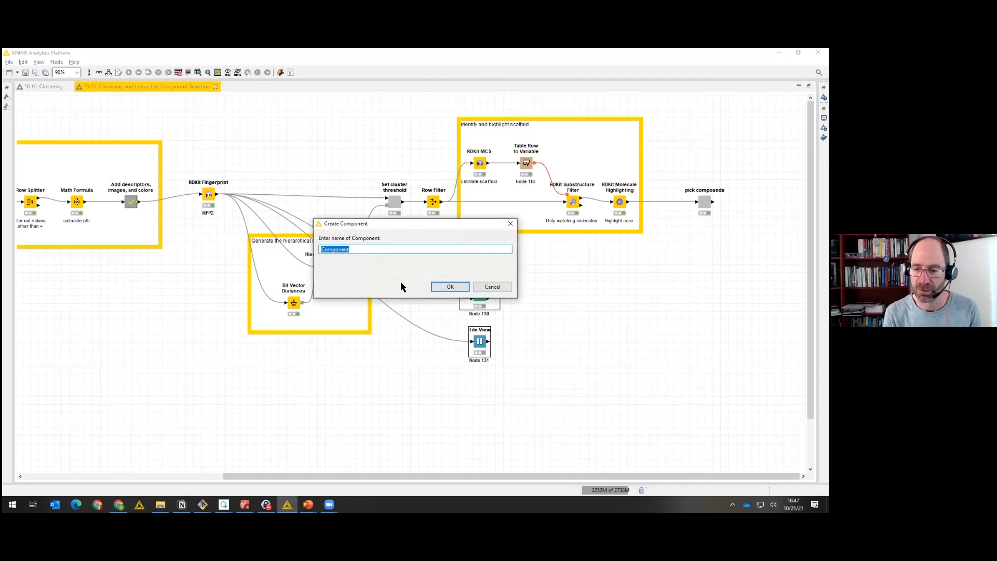
type("cluster picker")
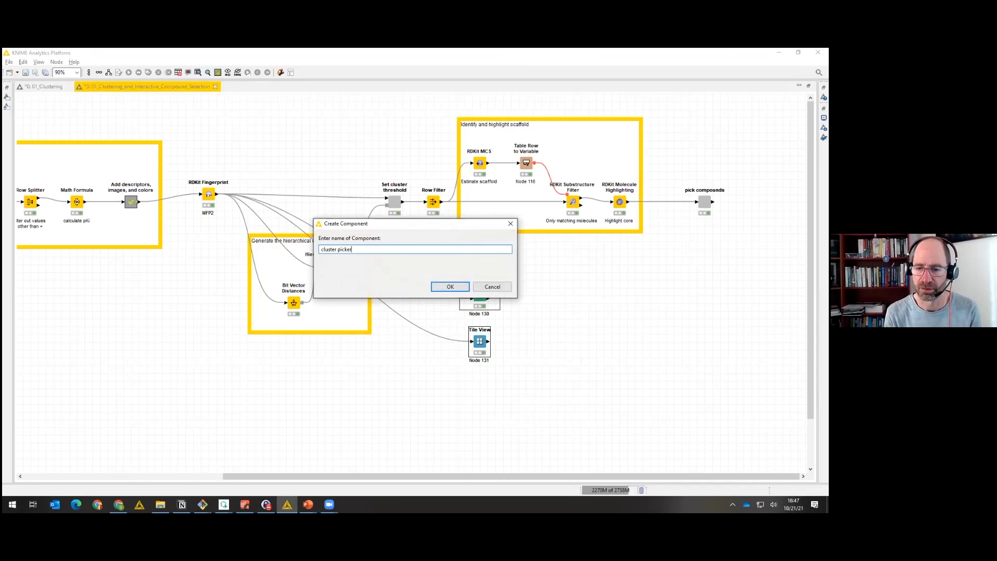
key("Return")
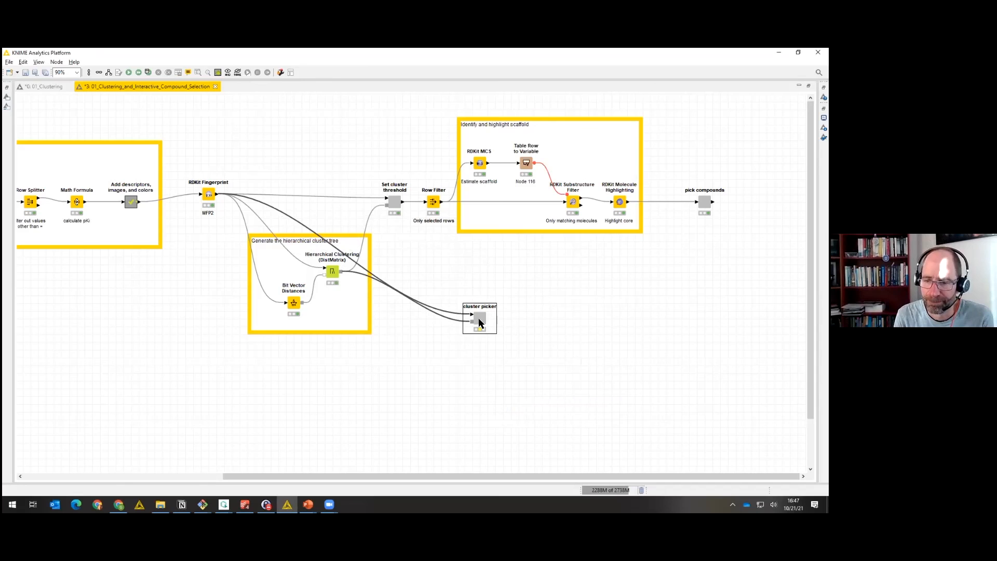
Execute the cluster picker and open its view, select the dendrogram branch at about 0.64 cluster distance, and examine the tiles for selected compounds.
left_click(148, 73)
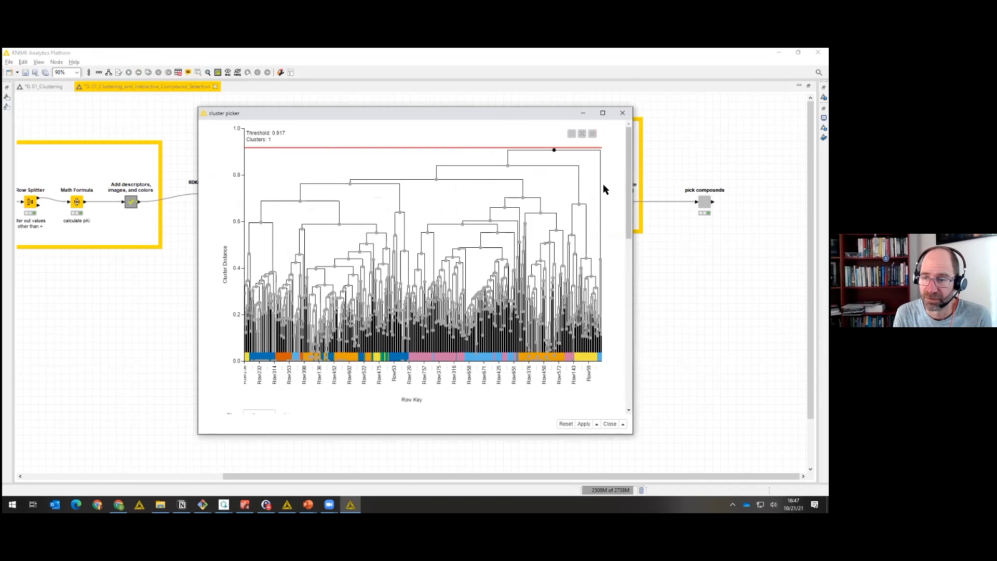
left_click_drag(627, 185, 633, 132)
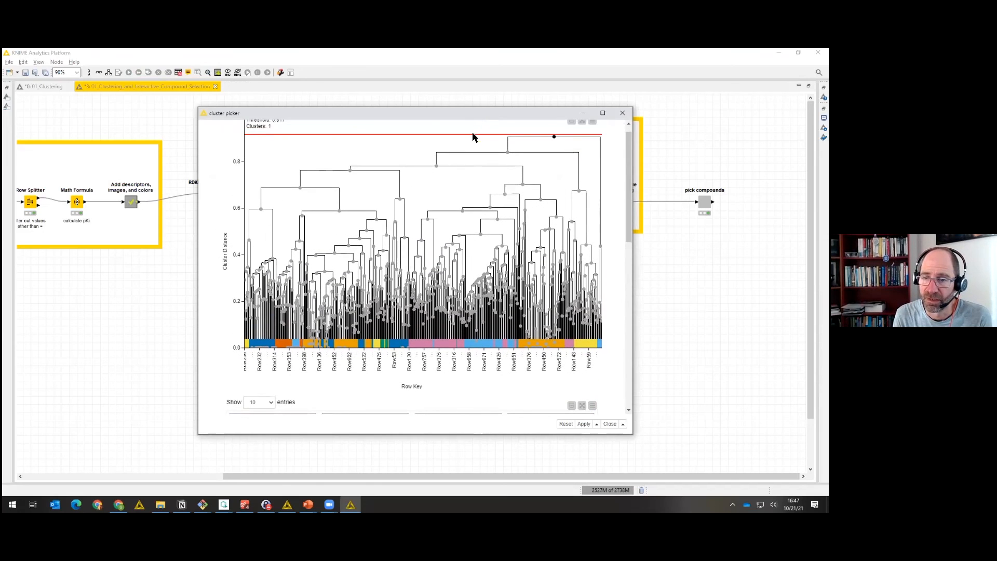
left_click(400, 200)
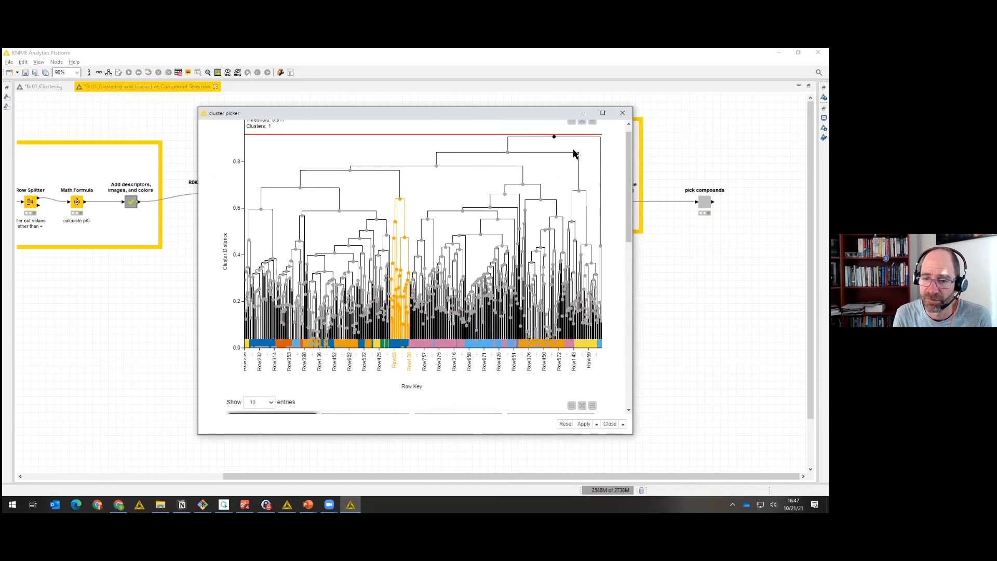
left_click_drag(627, 154, 627, 278)
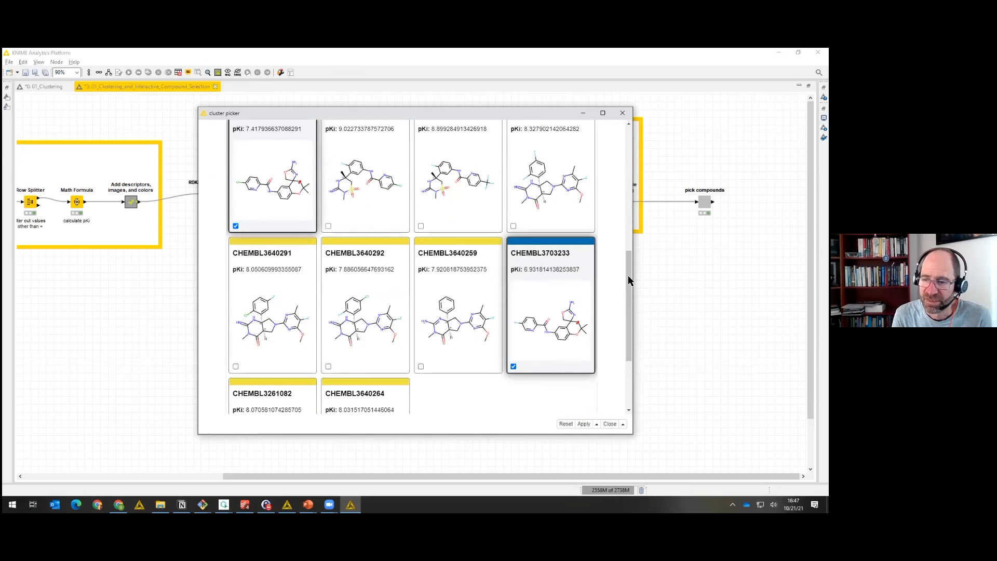
Restrict the cluster picker's tile view to selected rows only, and page through the selected compounds to page 4.
left_click_drag(628, 276, 629, 240)
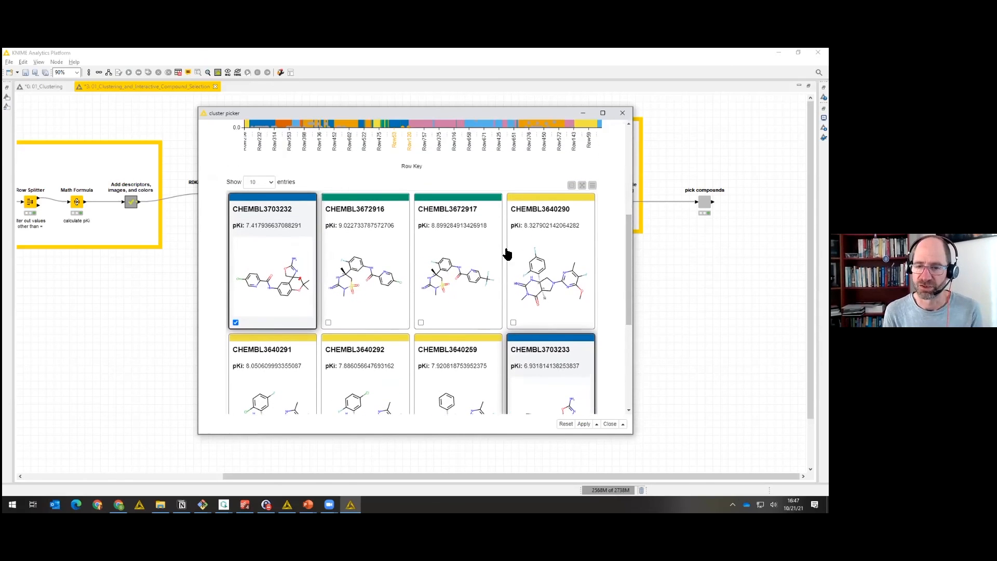
left_click(593, 185)
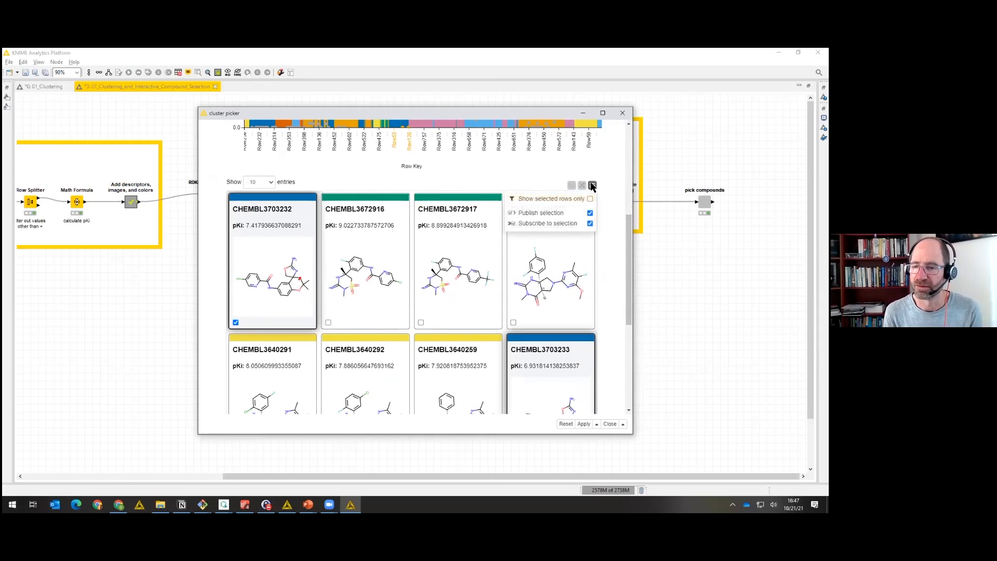
left_click(590, 199)
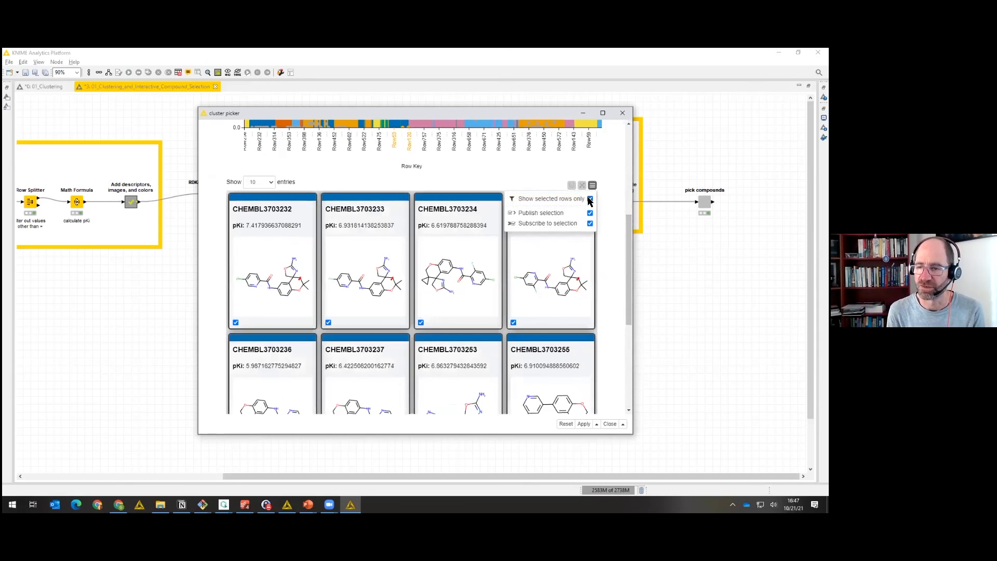
left_click(594, 187)
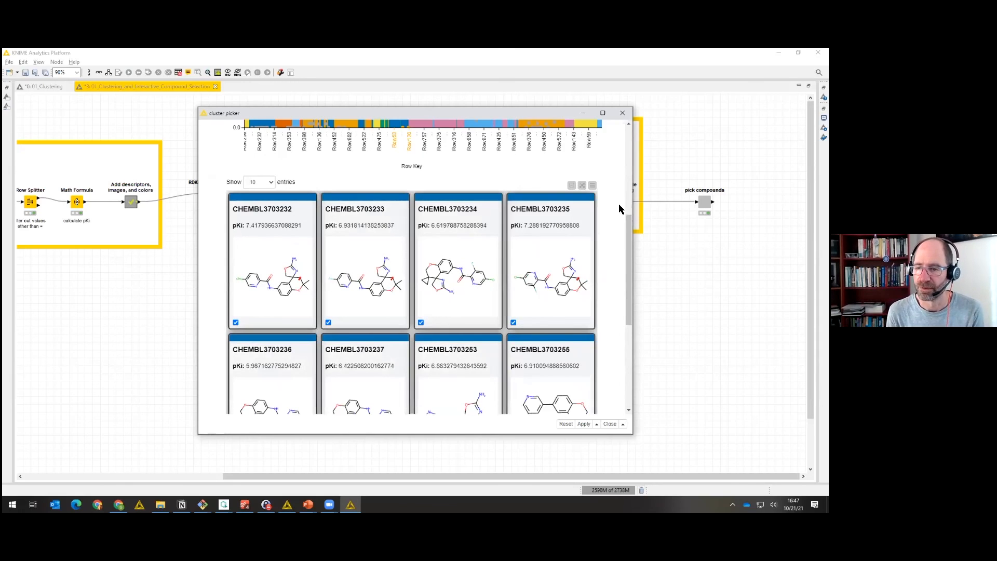
left_click_drag(629, 246, 631, 326)
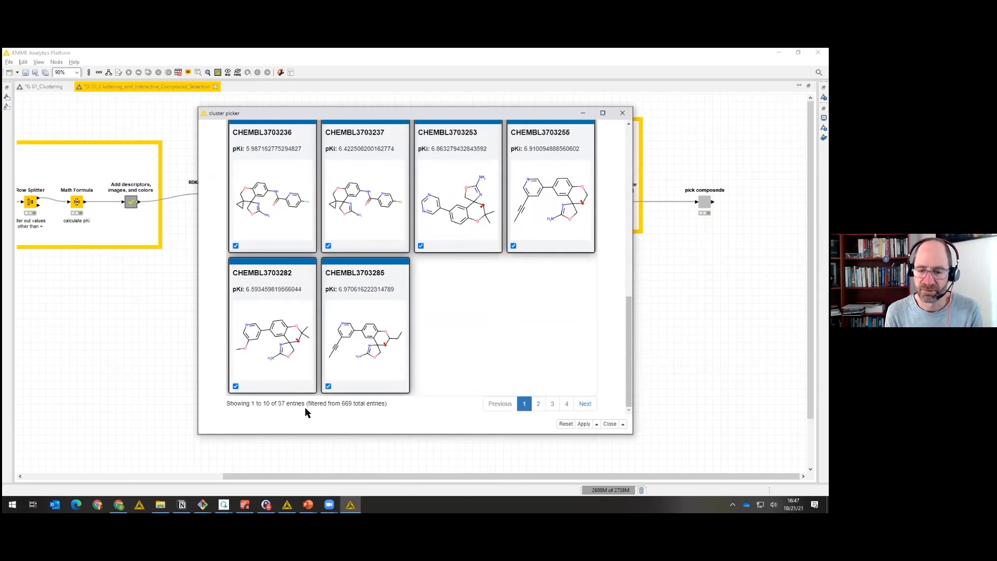
left_click(538, 405)
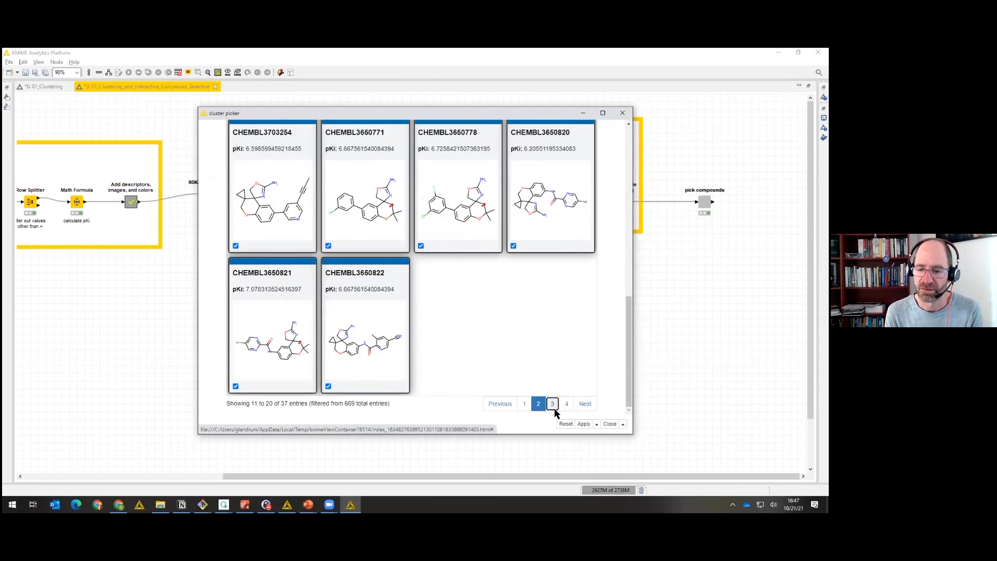
left_click(554, 406)
left_click(567, 404)
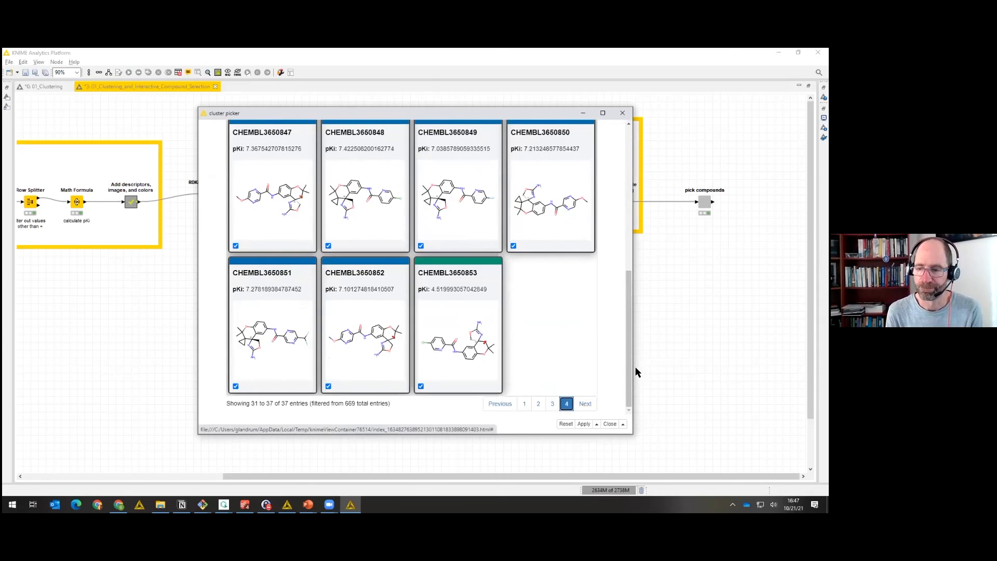
Review the dendrogram selection together with the tiles, and close the cluster picker view, applying the settings as the new default.
left_click_drag(625, 363, 597, 214)
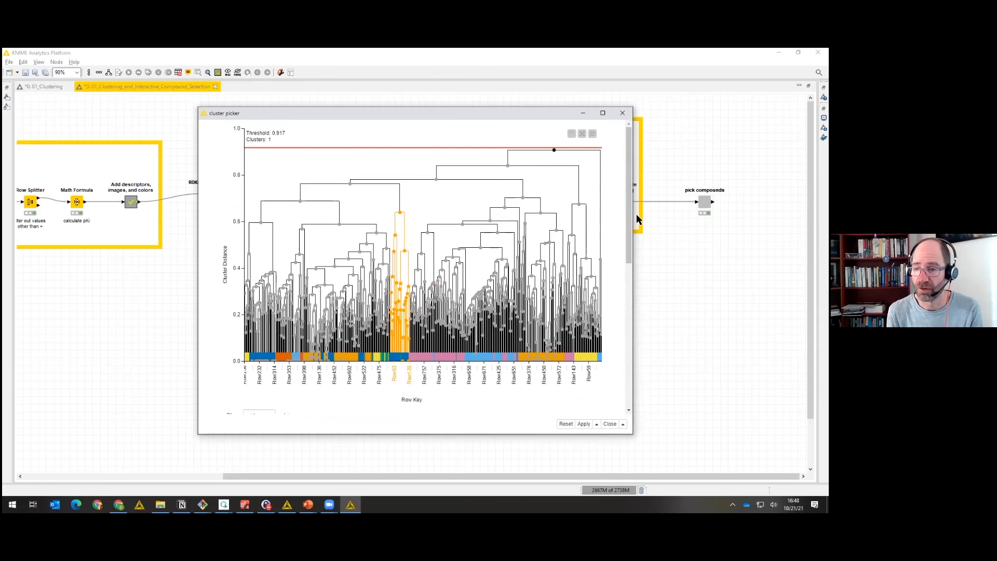
scroll(630, 274, "down", 1)
scroll(631, 274, "down", 3)
scroll(626, 260, "up", 2)
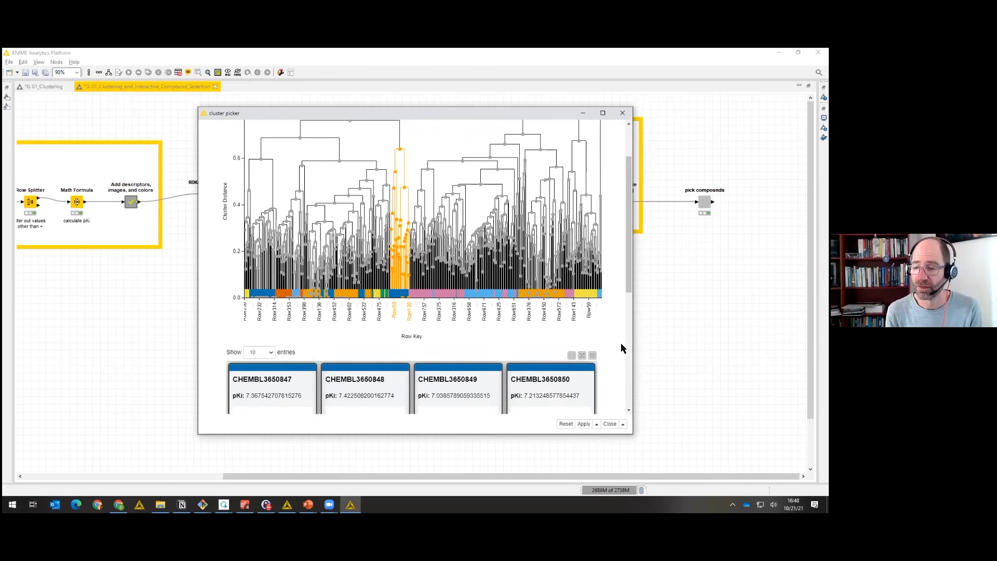
left_click(623, 427)
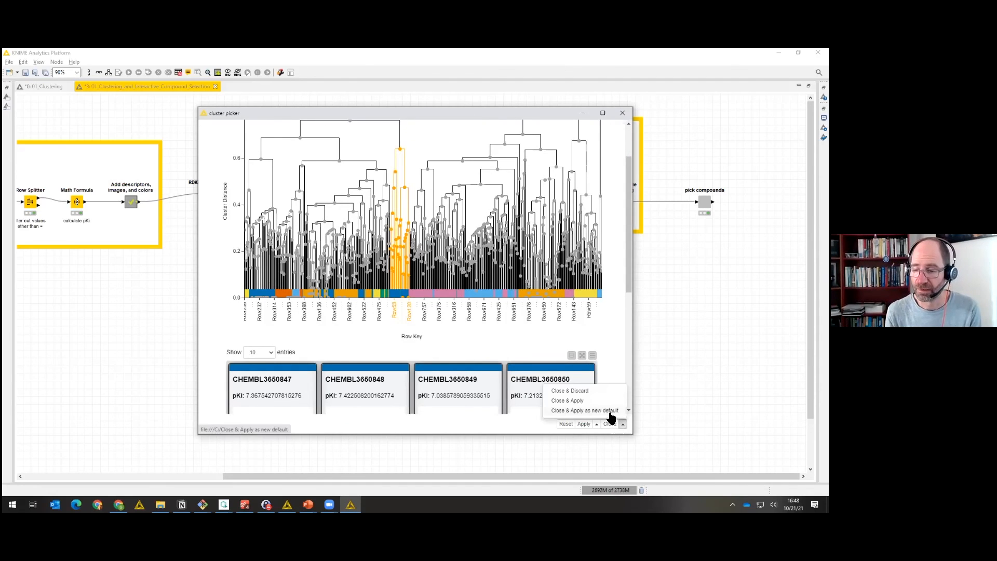
left_click(607, 411)
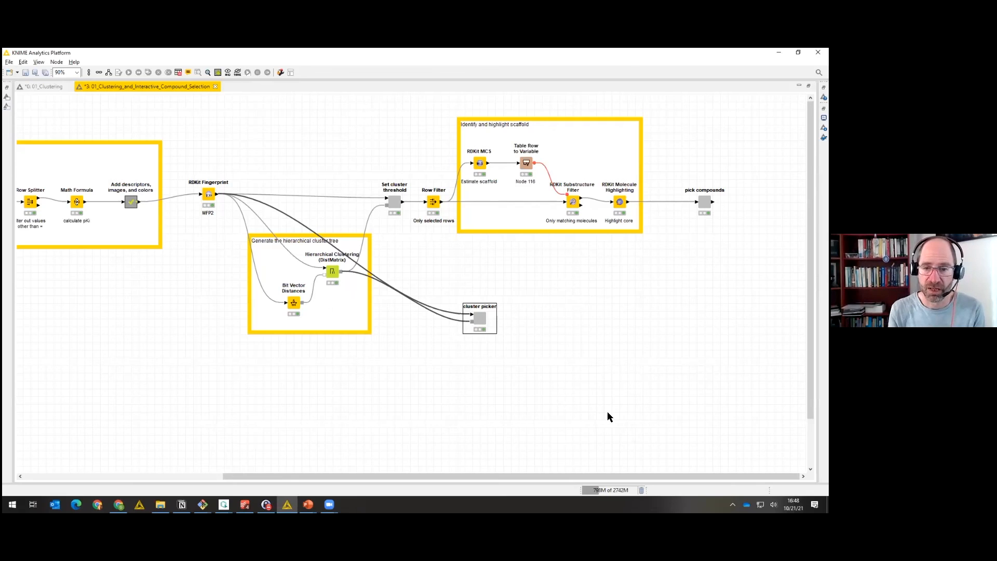
Add an output port of type Data to the cluster picker component.
right_click(477, 319)
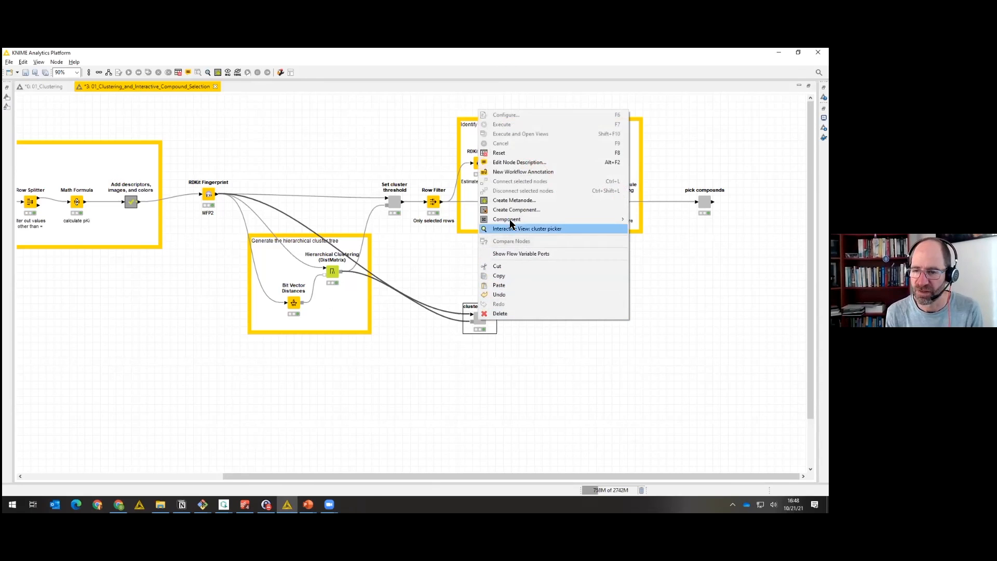
mouse_move(510, 220)
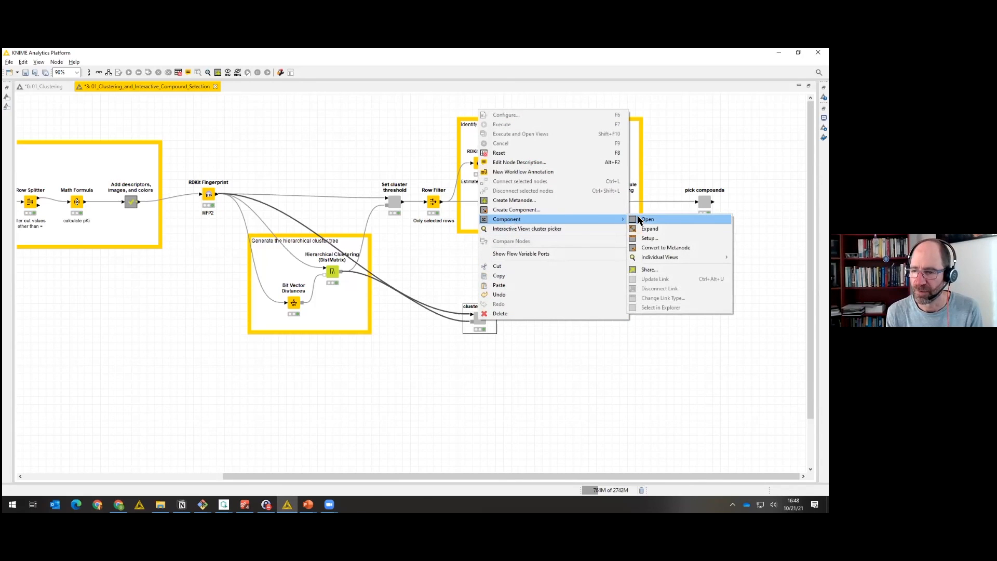
left_click(651, 239)
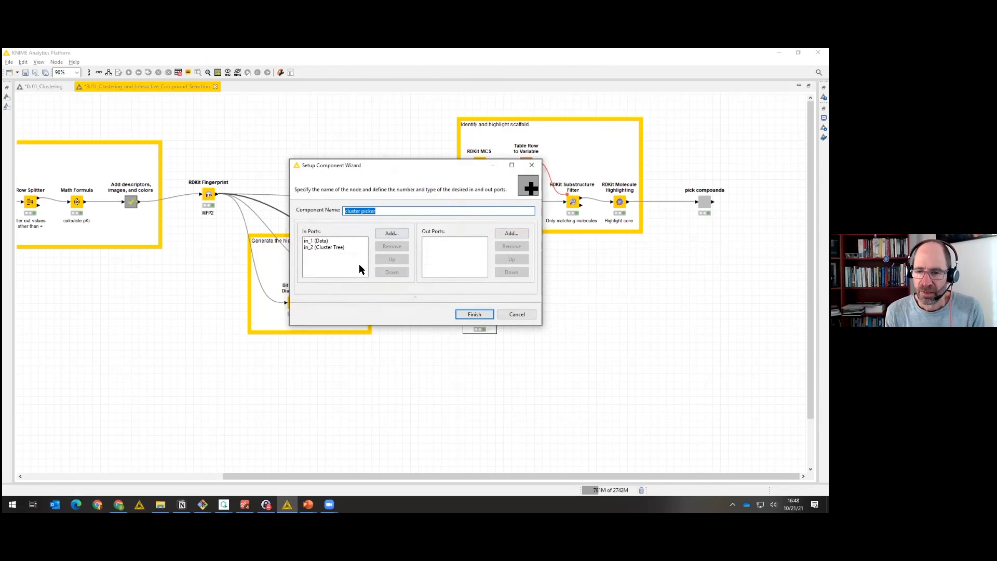
left_click(510, 234)
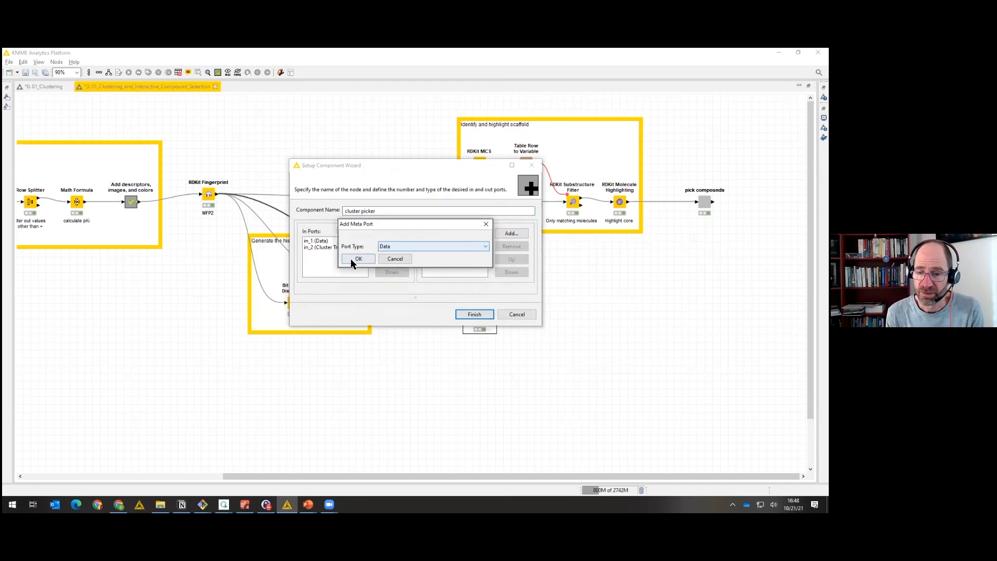
left_click(351, 261)
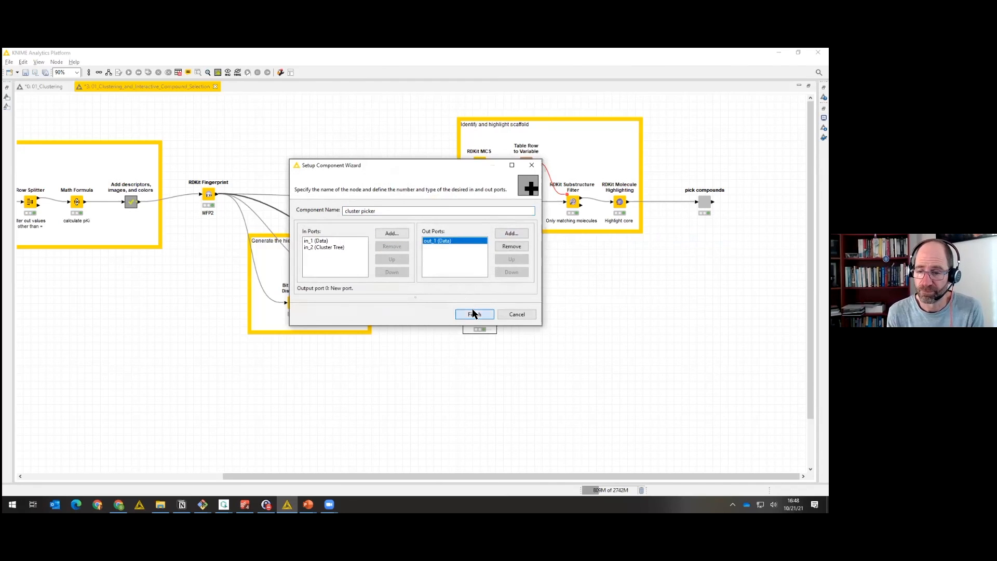
left_click(474, 315)
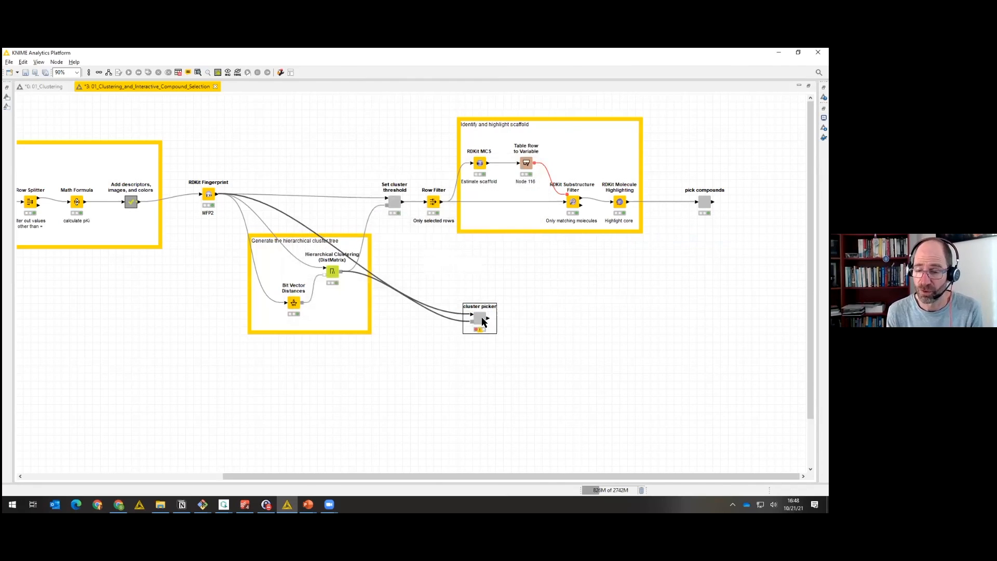
Inside the cluster picker, connect the Hierarchical Cluster Assigner's output to the Component Output, and return to the main workflow.
double_click(481, 319, "ctrl")
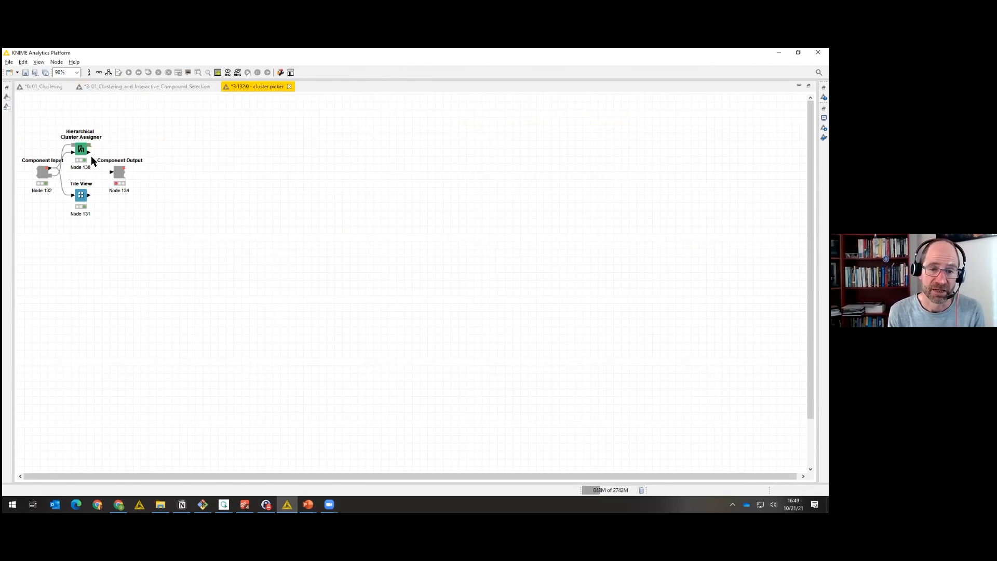
left_click_drag(89, 152, 112, 172)
left_click_drag(191, 190, 168, 183)
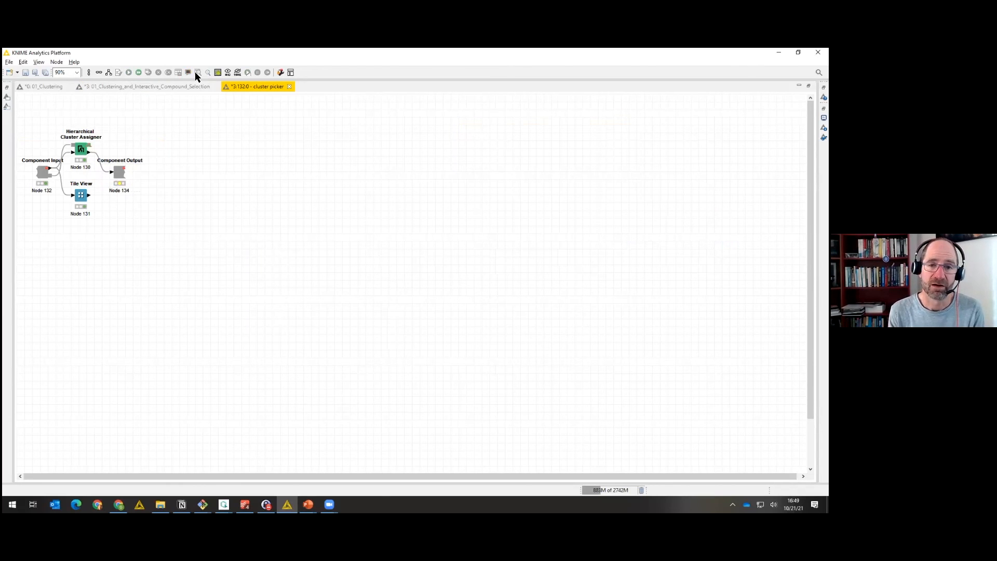
left_click(182, 85)
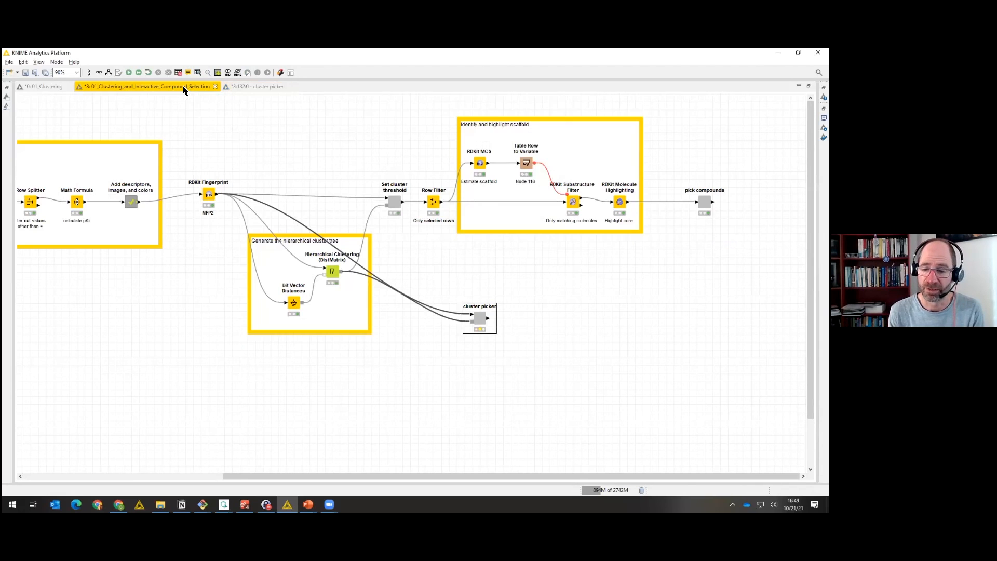
Execute the cluster picker and examine the Cluster and Selected columns of its output table, closing the table after checking.
left_click(130, 73)
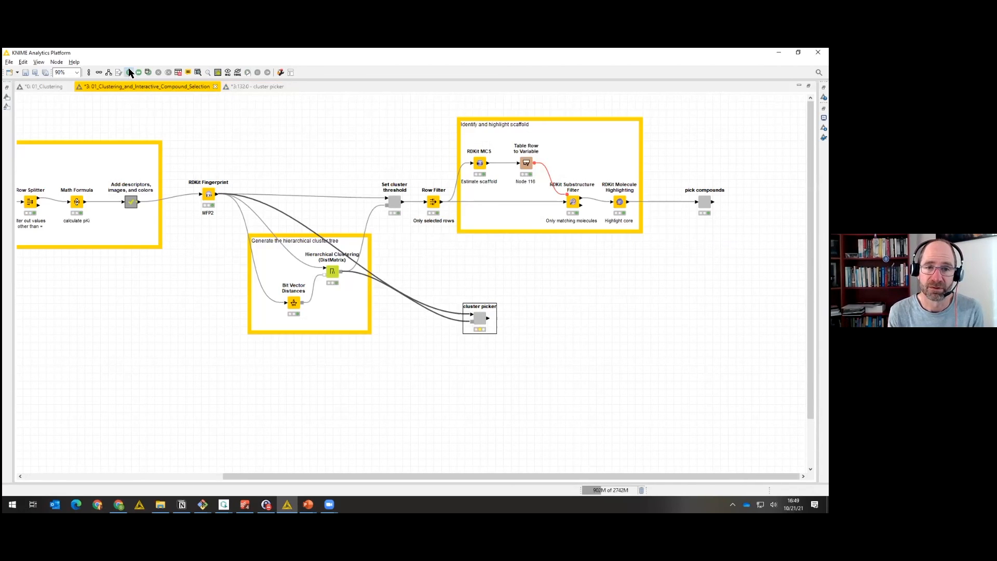
right_click(481, 324)
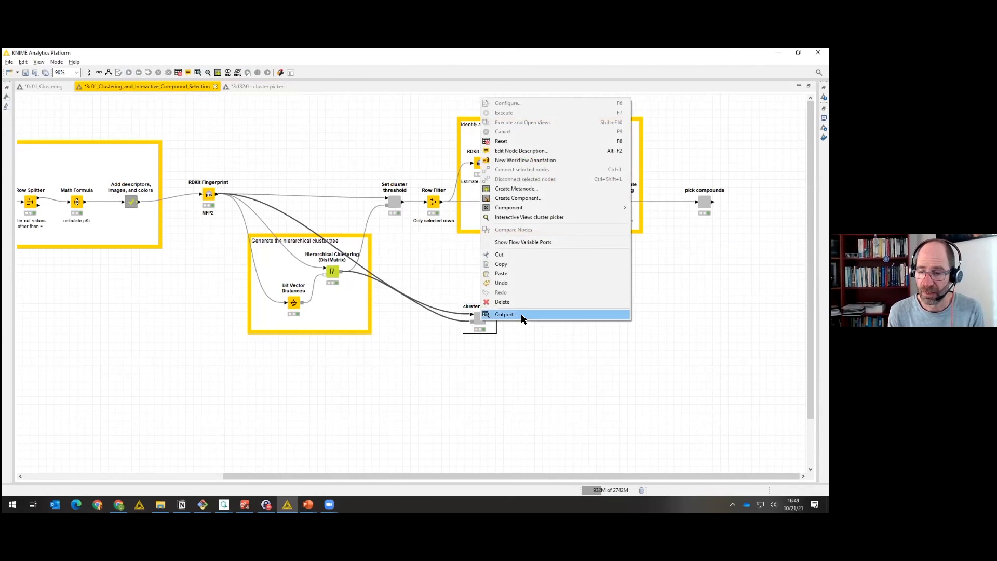
left_click(520, 313)
left_click_drag(422, 419, 577, 433)
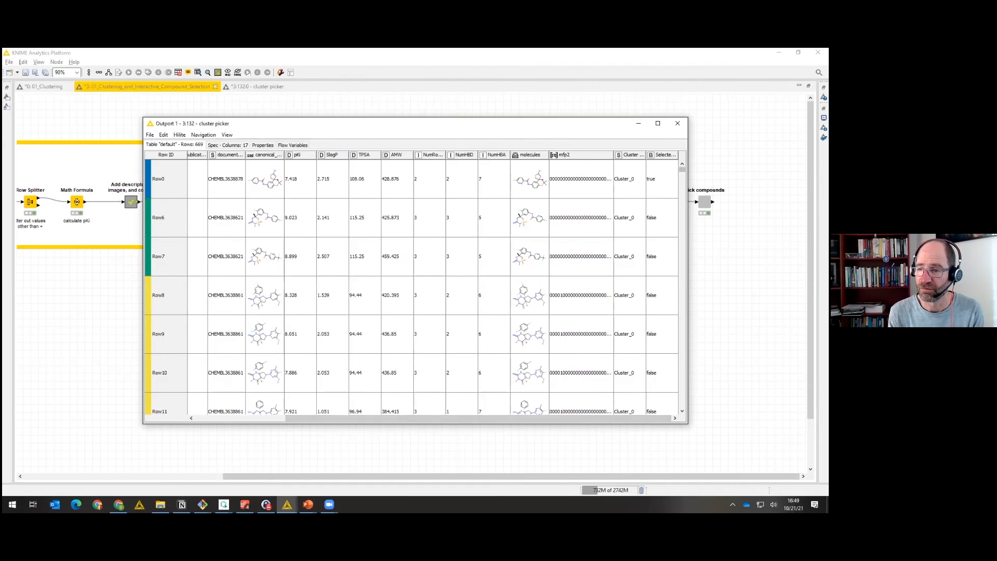
left_click_drag(682, 169, 682, 242)
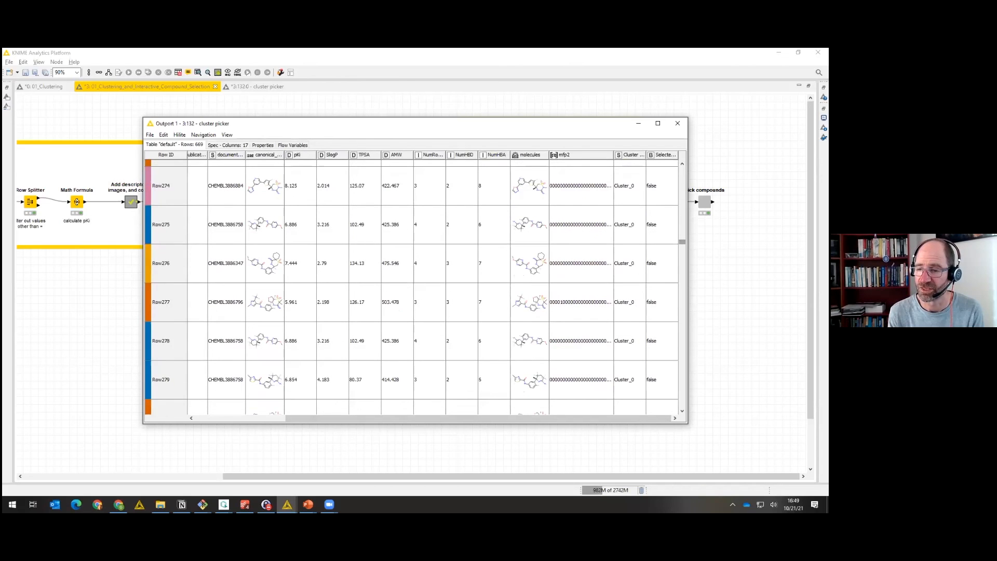
left_click(677, 123)
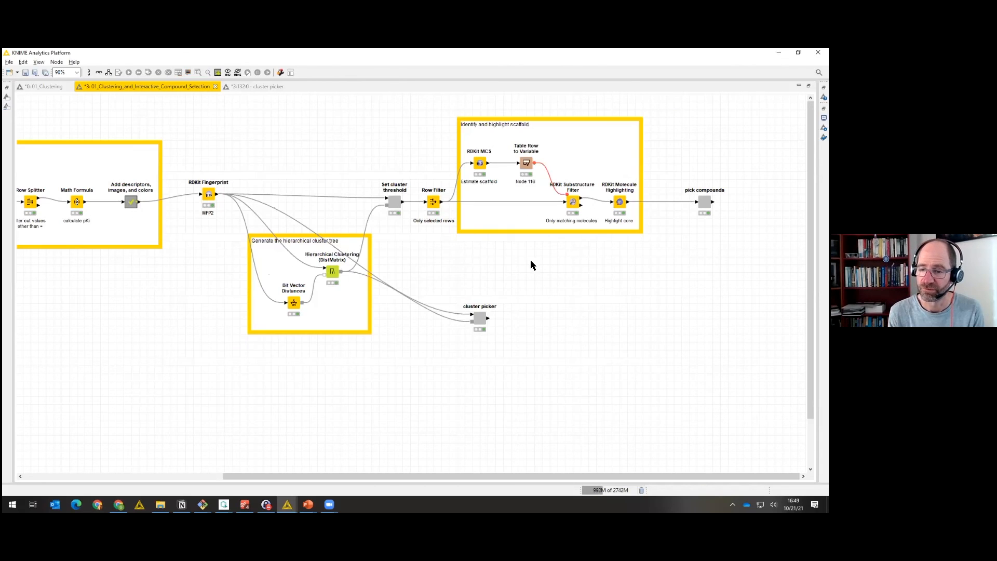
Lower the dendrogram threshold to about 0.737 in the cluster picker's interactive view, and close it applying the change as the new default.
left_click(480, 322)
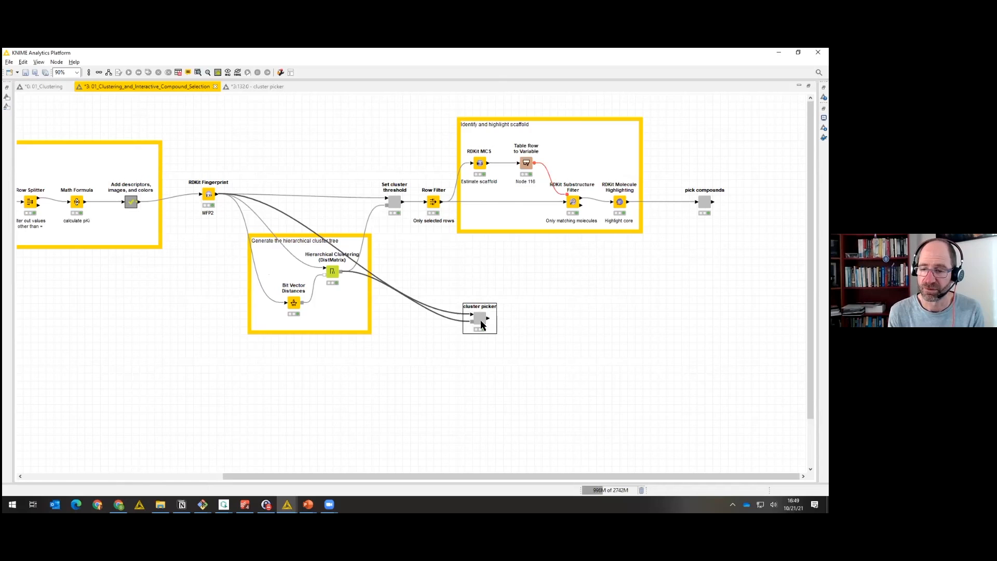
left_click(207, 74)
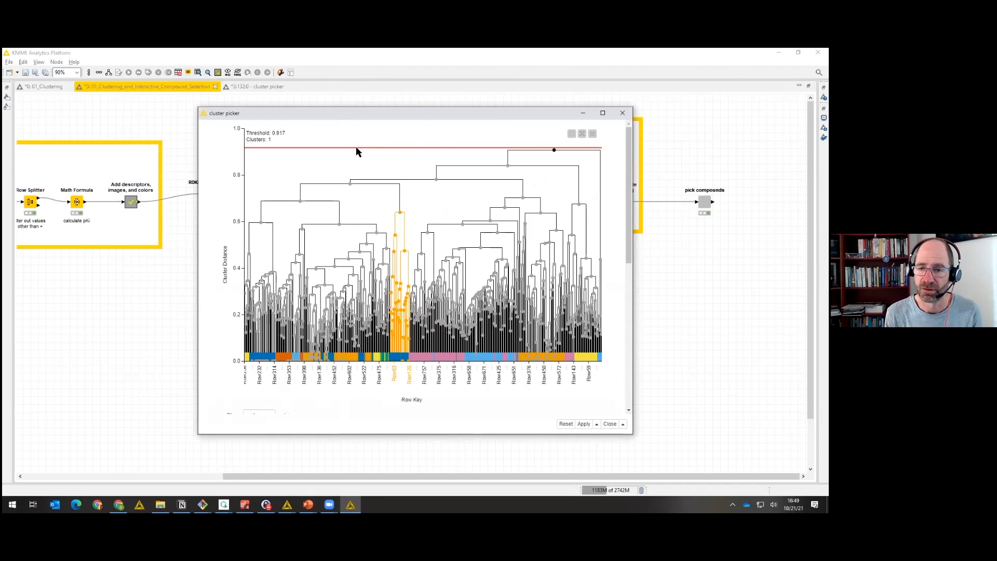
left_click_drag(357, 150, 360, 192)
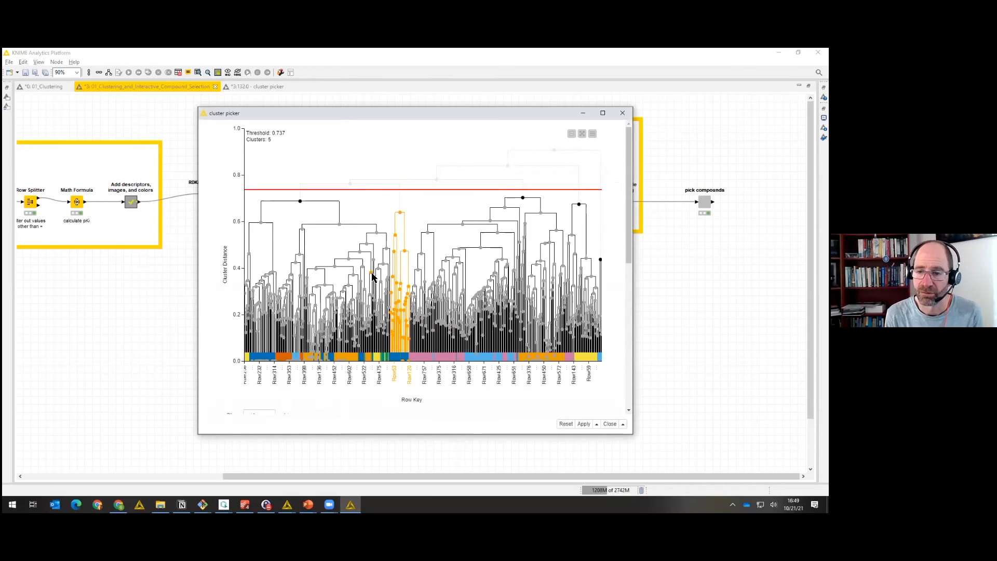
left_click(623, 425)
left_click(603, 415)
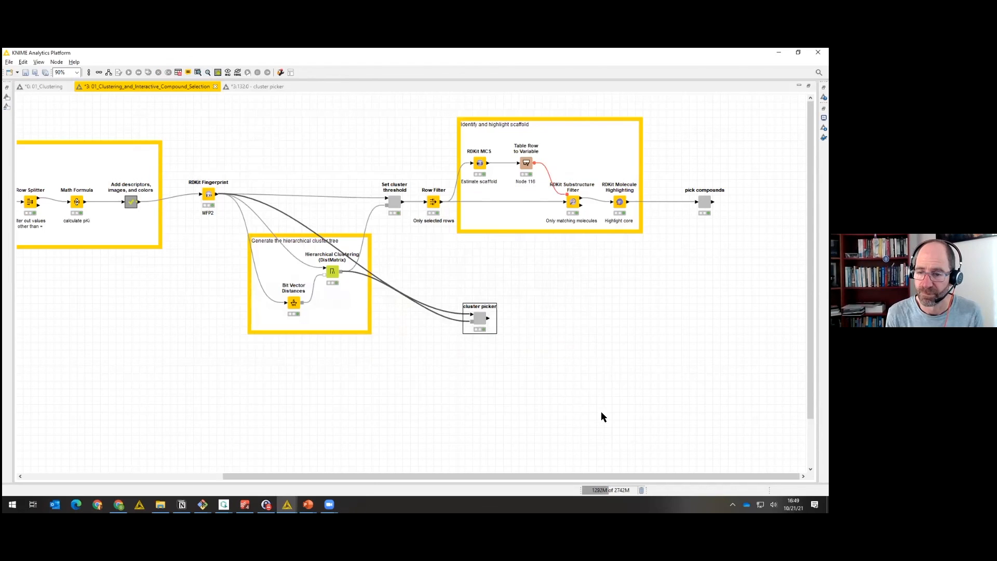
Examine the cluster assignments in the cluster picker's output table, sorted descending by the Cluster column, and close the table.
right_click(478, 321)
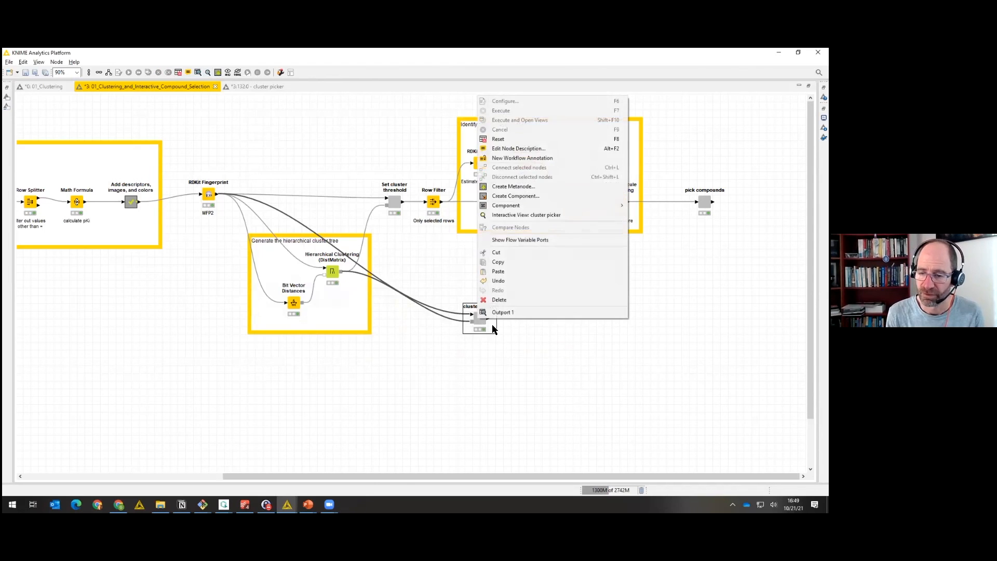
left_click(500, 312)
left_click_drag(379, 418, 503, 422)
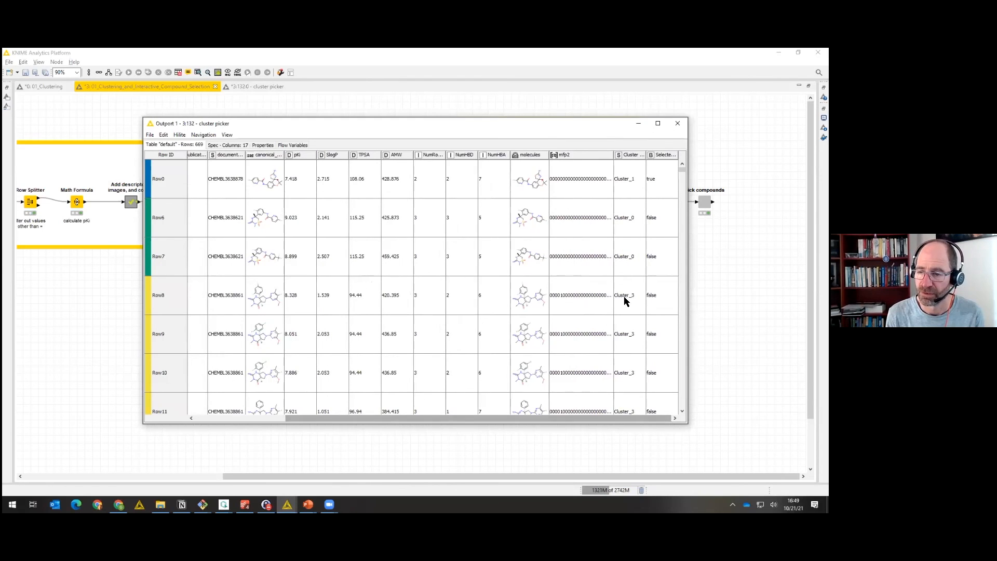
left_click(628, 158)
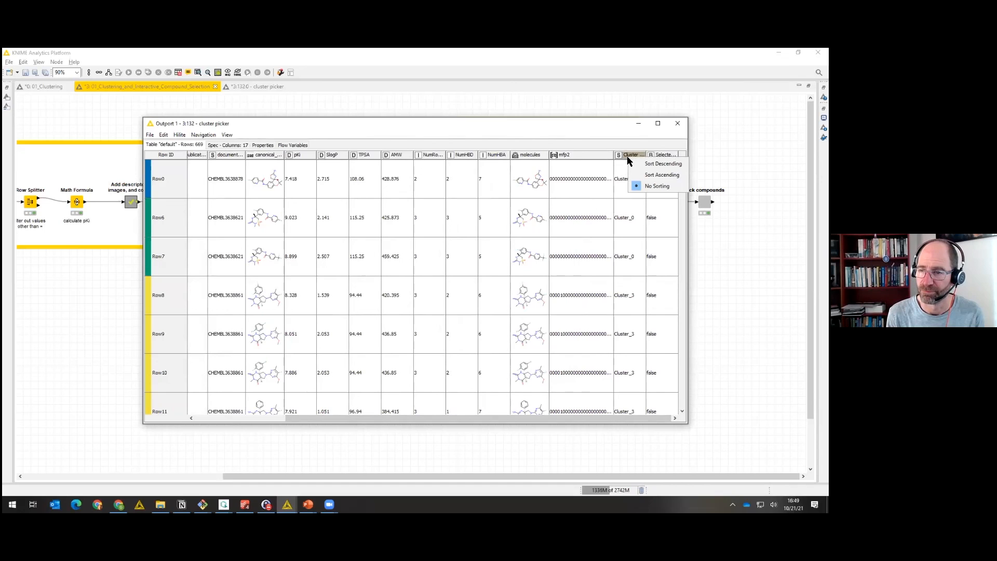
left_click(640, 165)
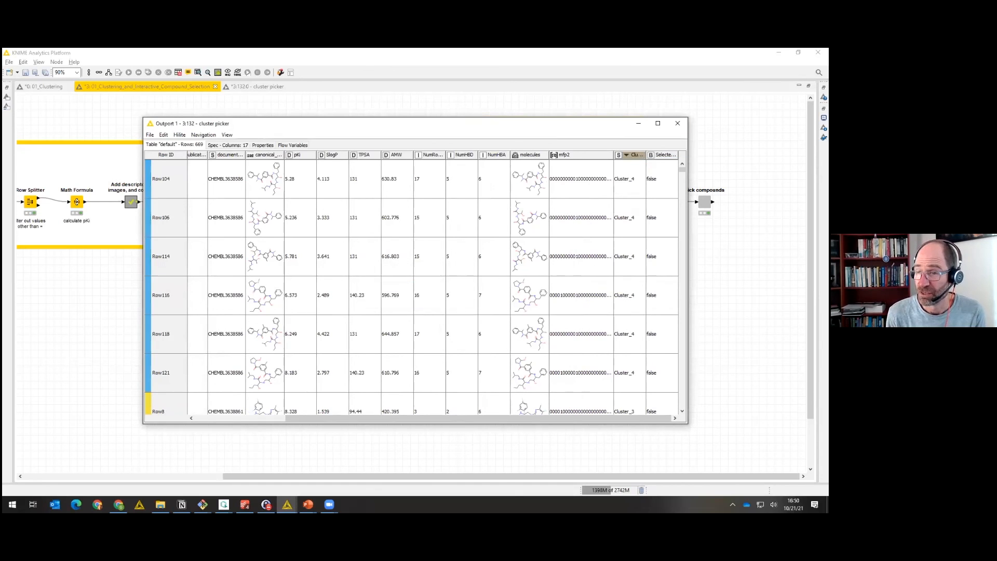
left_click(678, 124)
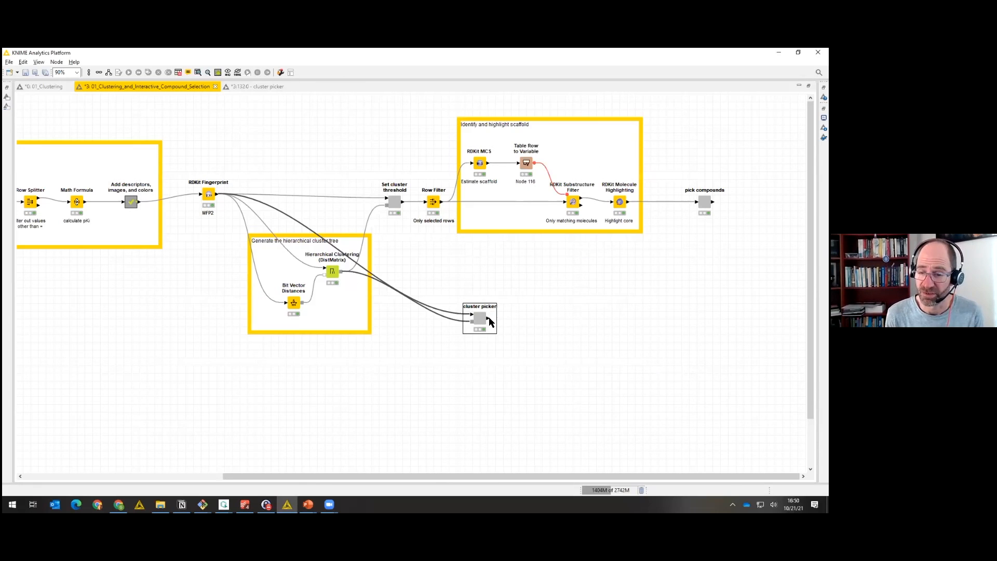
left_click(6, 106)
type("groupby")
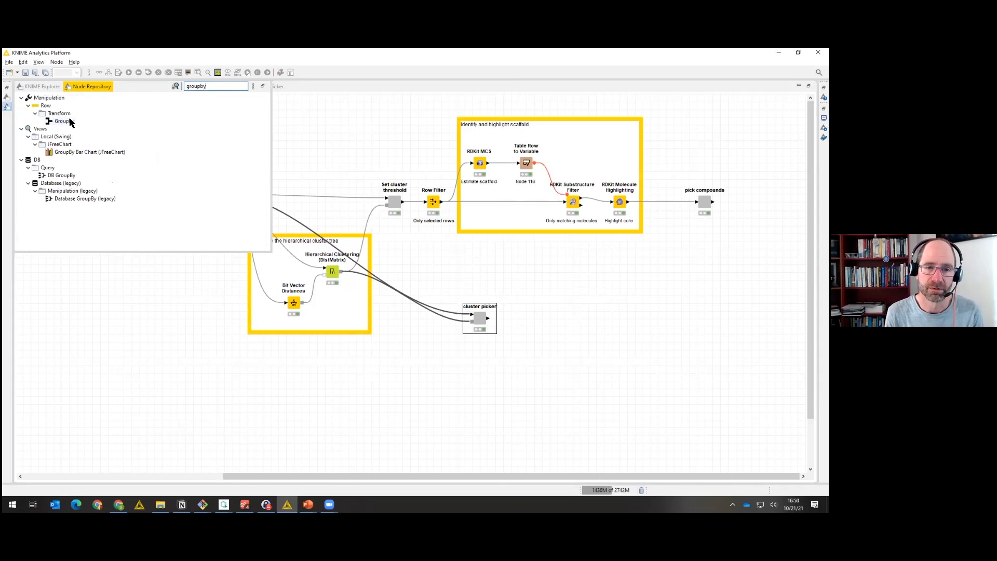
left_click(69, 119)
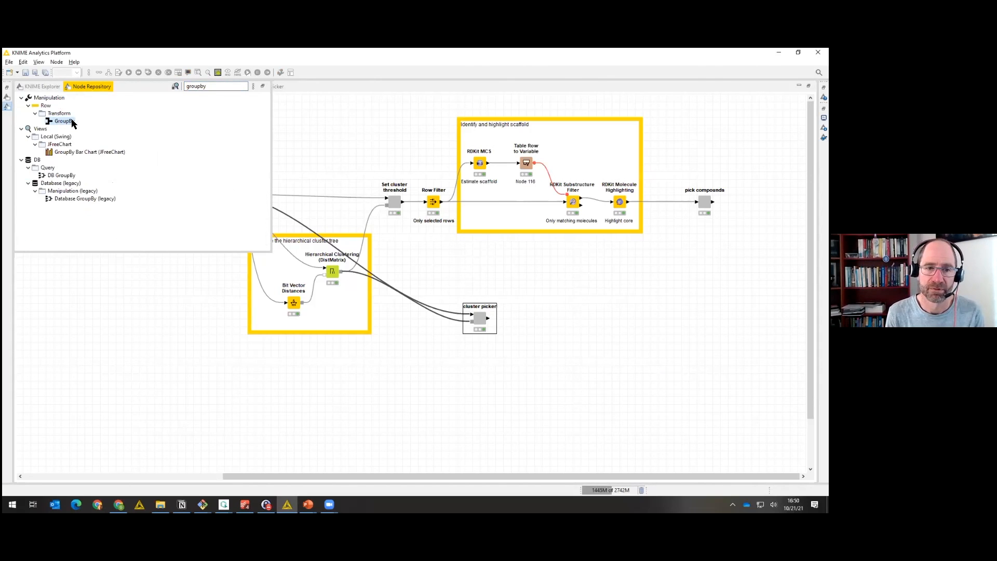
Add a Pie/Donut Chart node connected to the cluster picker's output, spaced slightly further away from it.
left_click(202, 87)
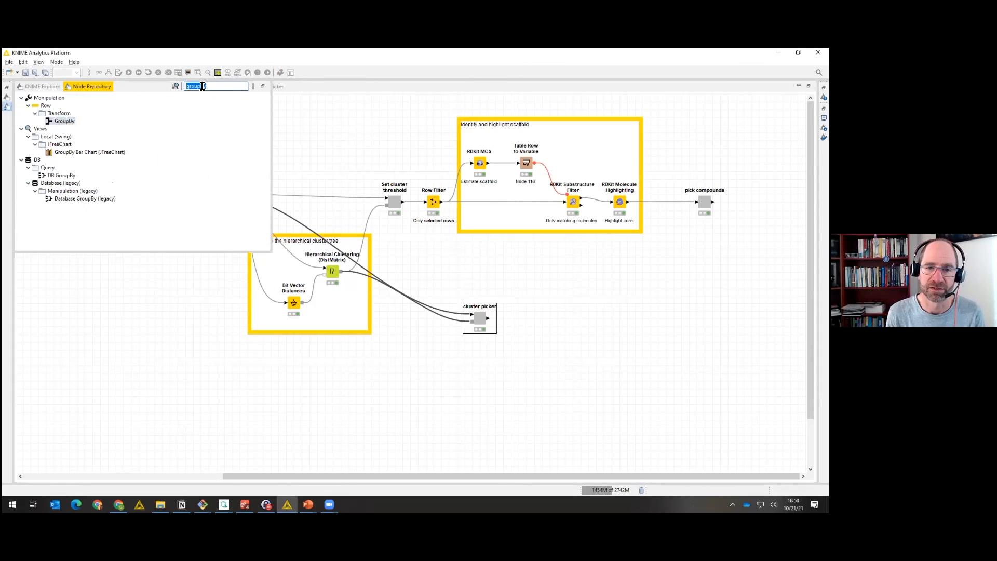
type("pie")
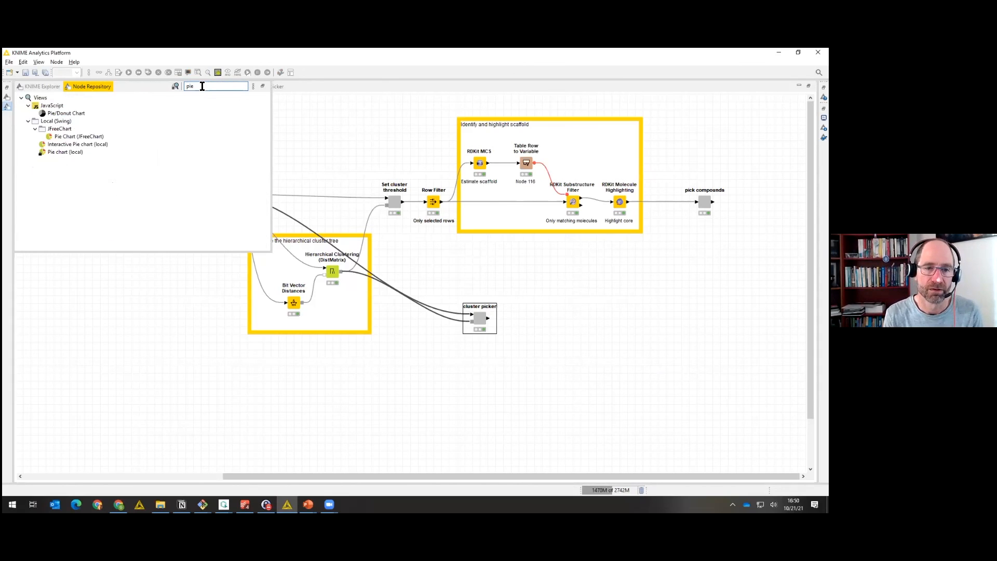
double_click(76, 111)
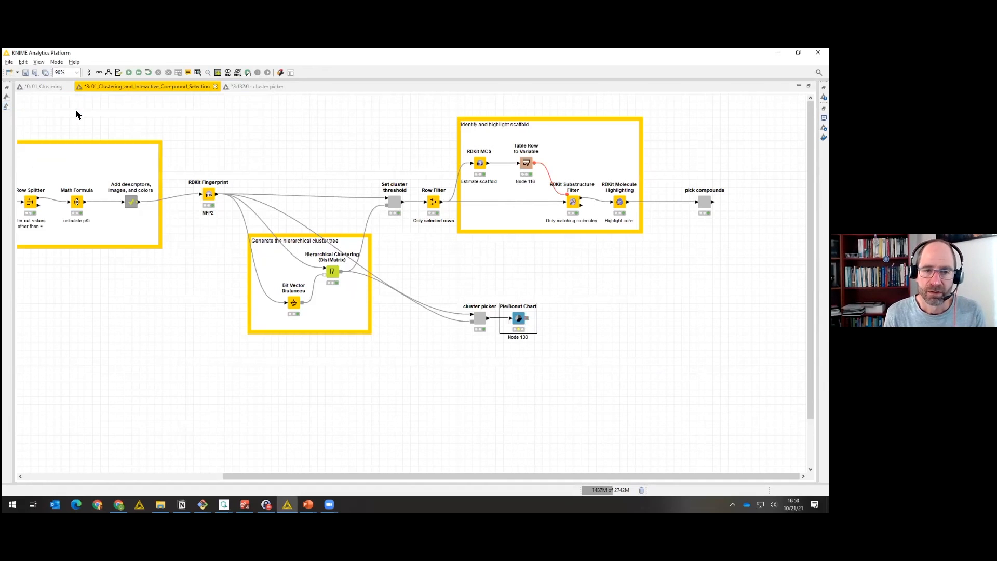
left_click_drag(520, 319, 544, 322)
Configure the Pie/Donut Chart to use Cluster (Hierarchical Cluster Assigner) as its category column.
double_click(544, 322)
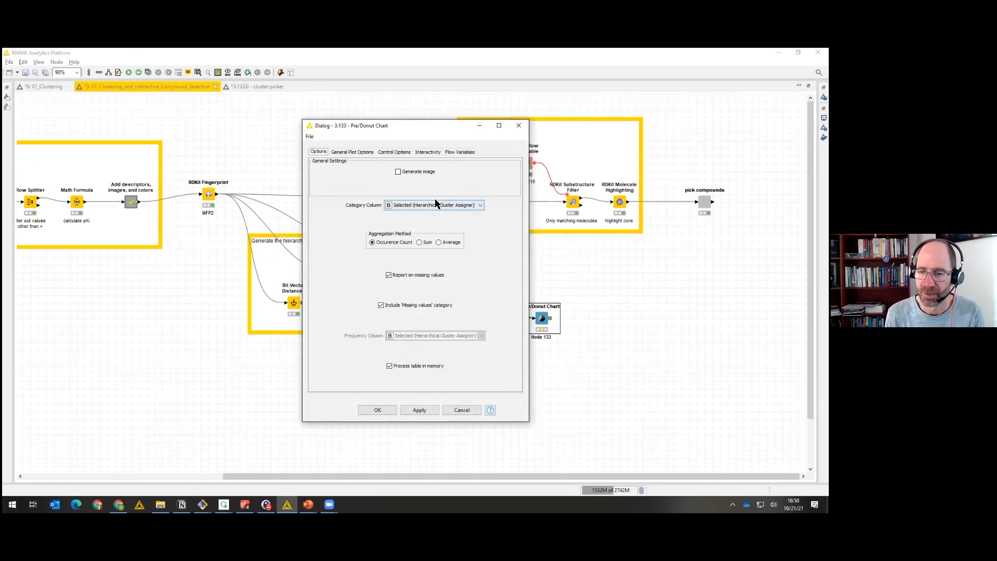
left_click(436, 204)
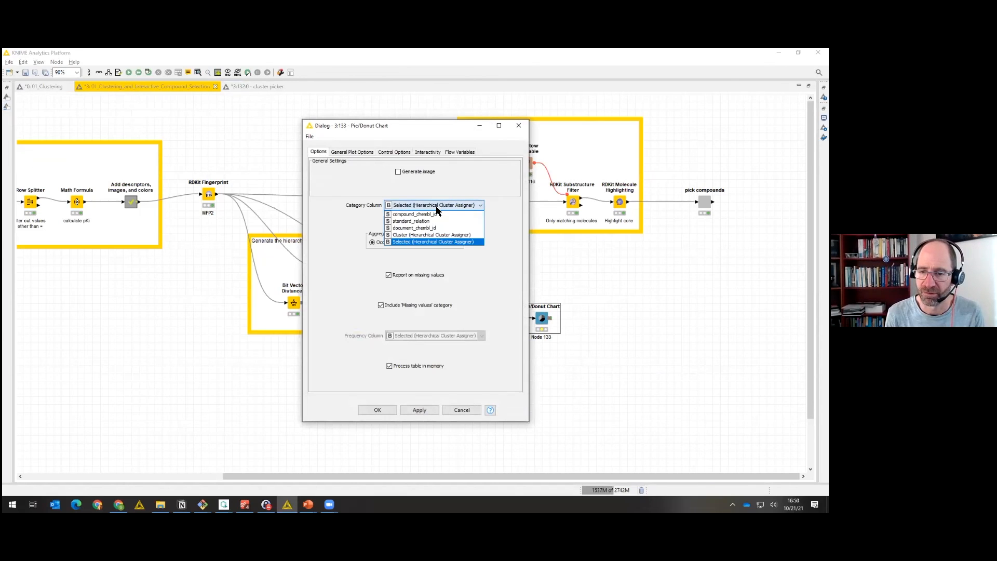
left_click(435, 235)
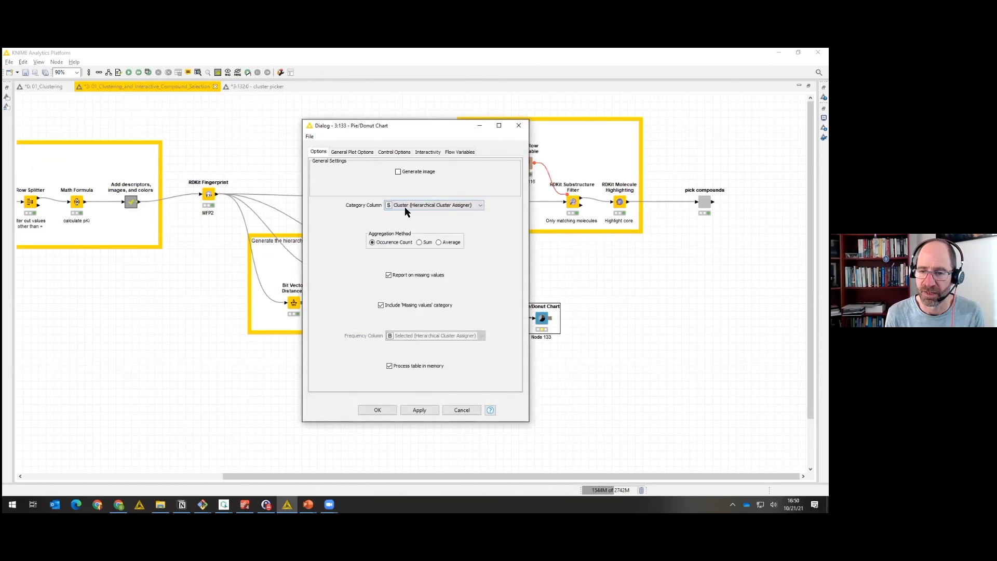
left_click(377, 410)
Execute the Pie/Donut Chart, examine the cluster sizes in its interactive view, and close the view.
left_click(148, 72)
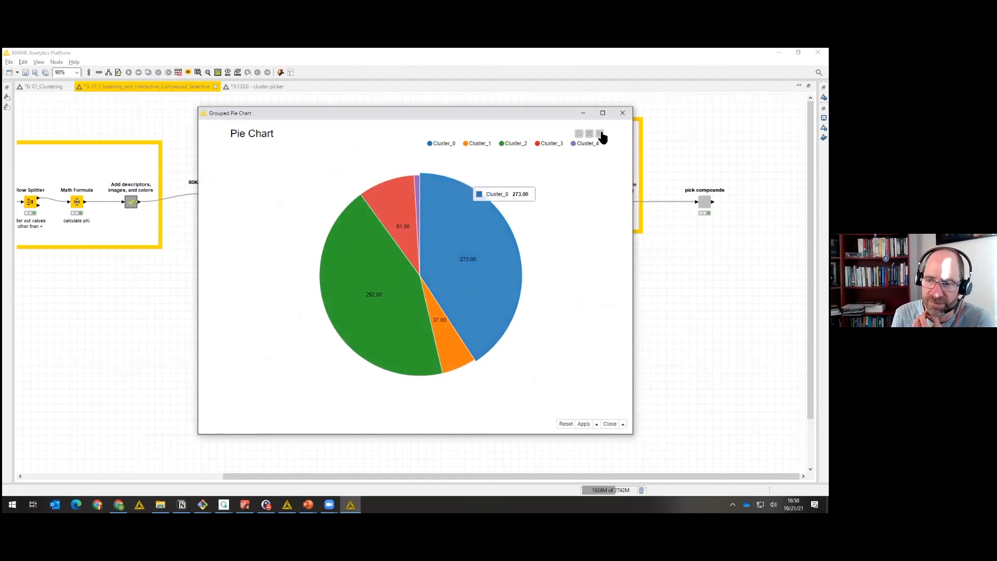
left_click(623, 113)
left_click(540, 283)
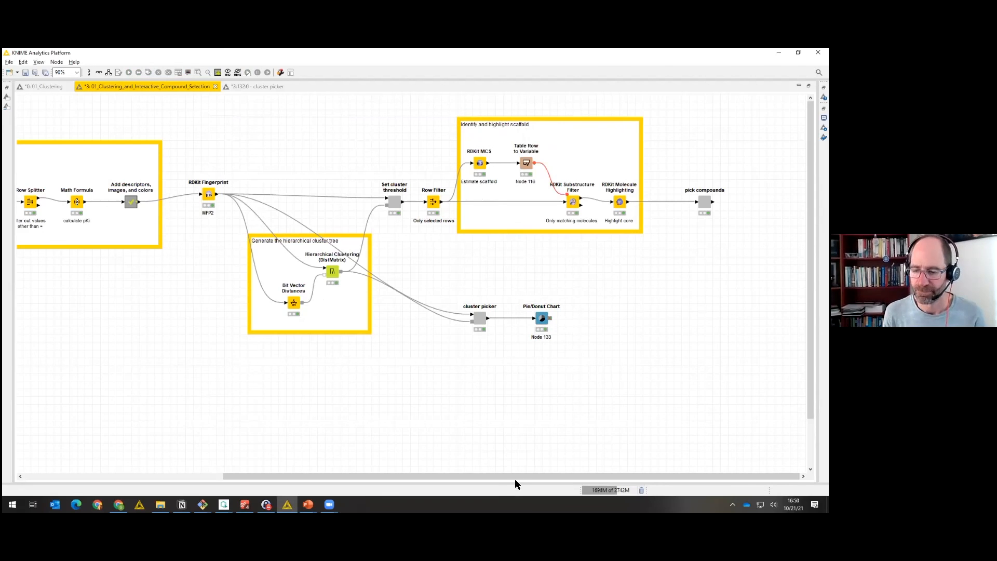
Shift the pick compounds component closer to the scaffold section and add an SDF Writer node connected to its output.
left_click_drag(705, 202, 683, 203)
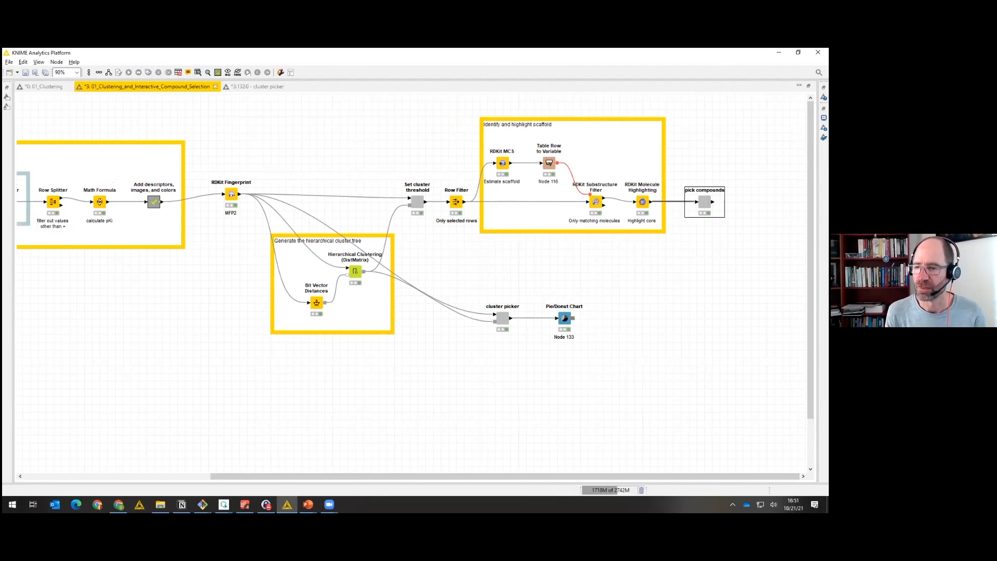
left_click(696, 260)
left_click(705, 202)
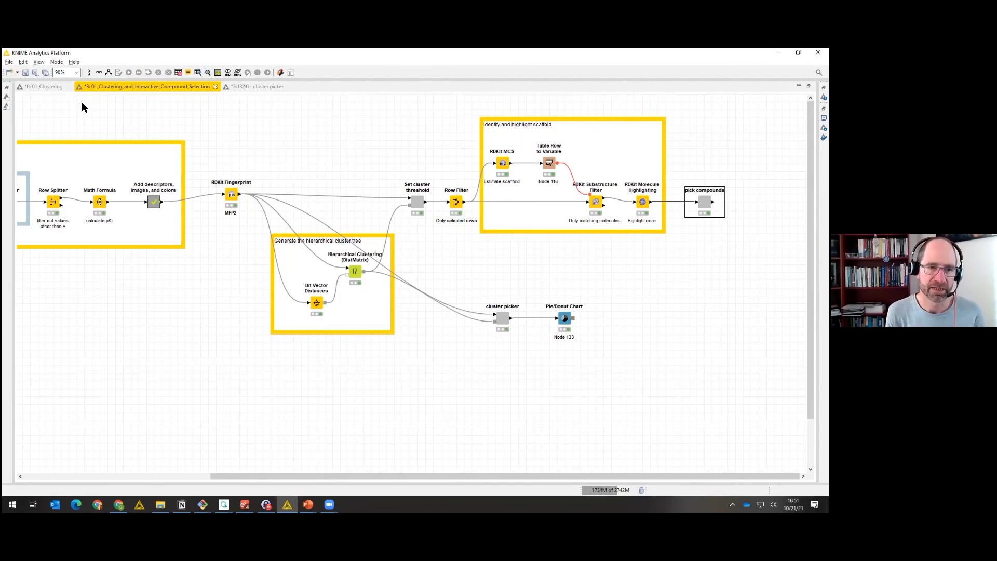
left_click(6, 106)
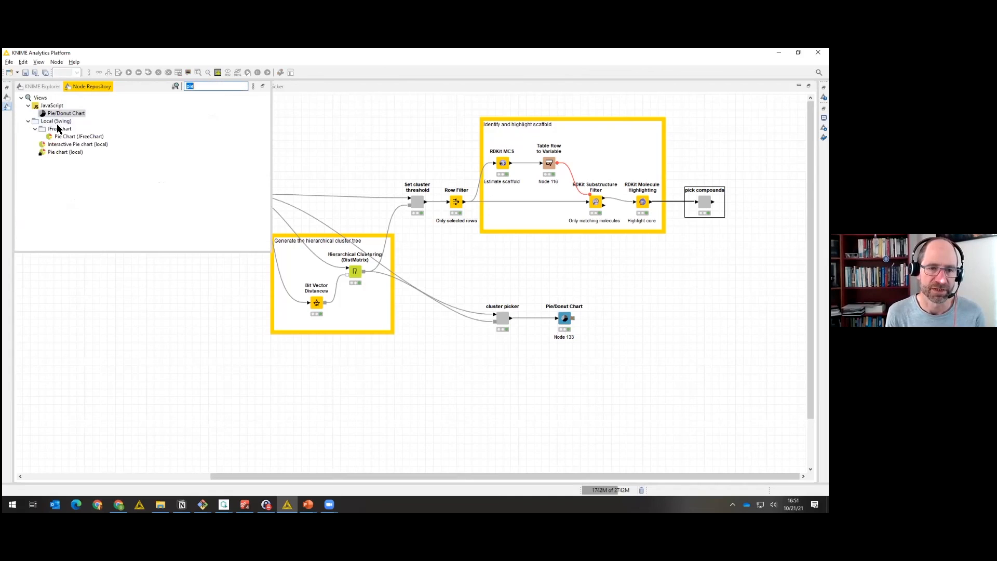
type("sdf")
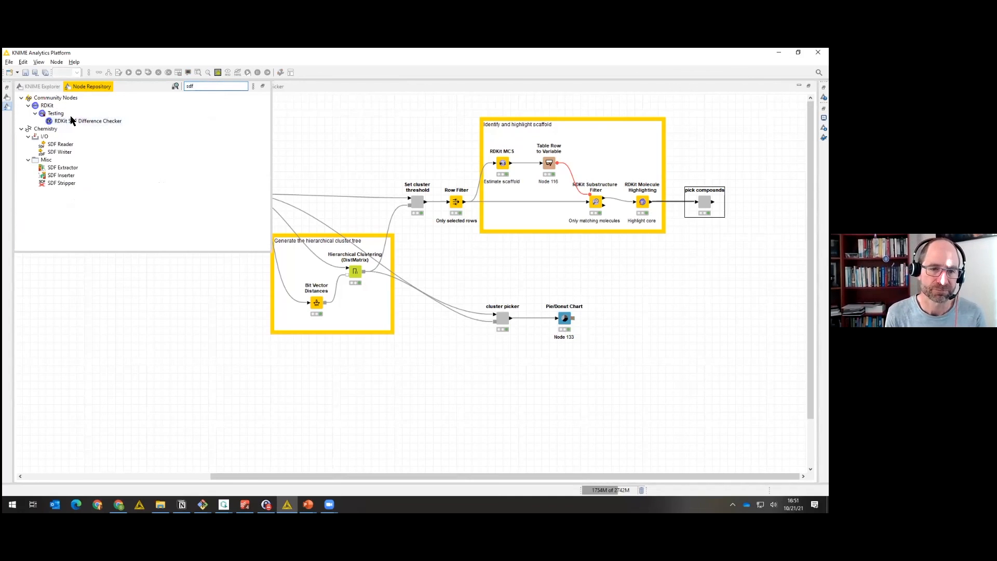
double_click(65, 152)
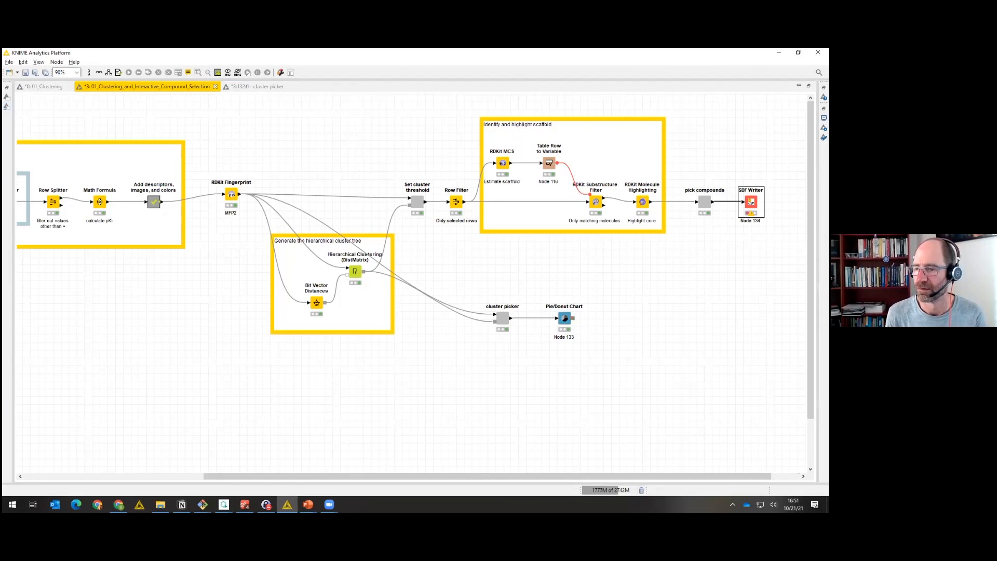
Try to configure the SDF Writer, and move the node further from pick compounds to make room between them.
key("F6")
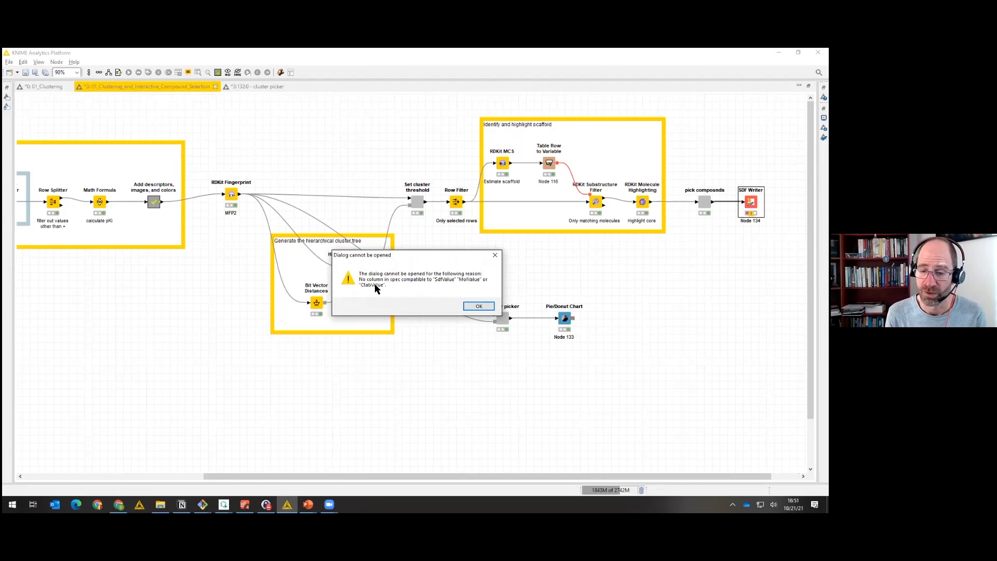
left_click(478, 306)
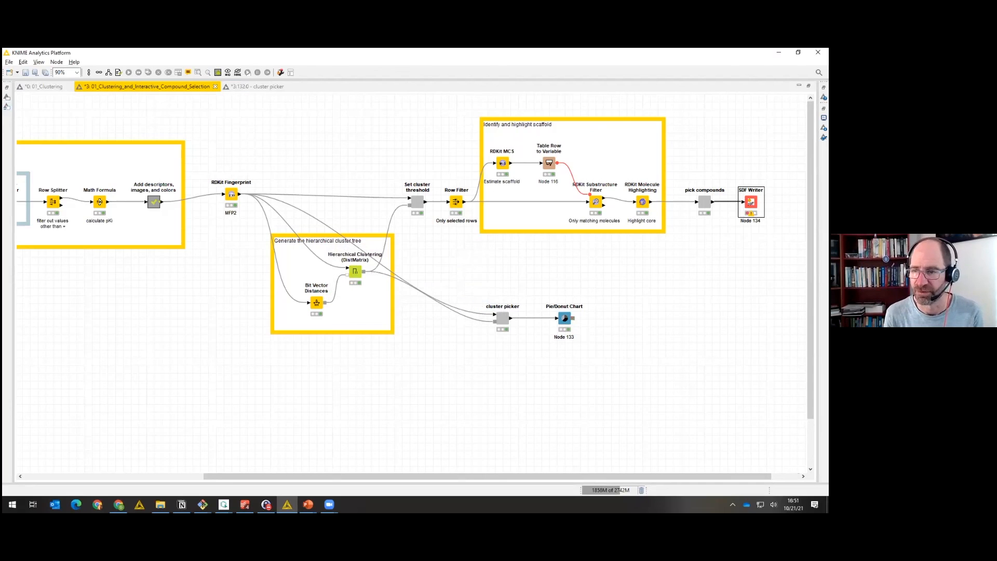
left_click_drag(751, 201, 774, 203)
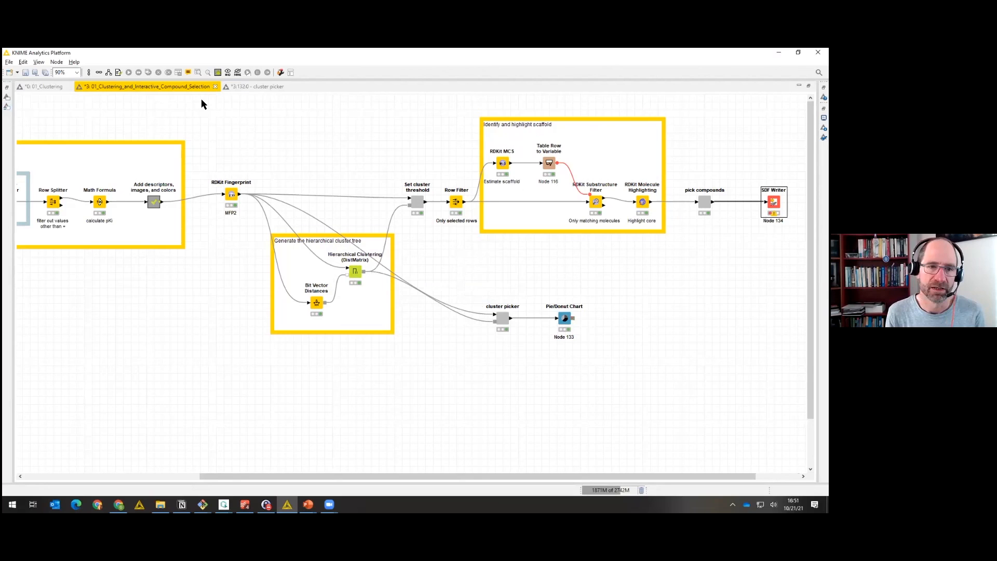
Insert an RDKit To Molecule node between pick compounds and the SDF Writer, accepting canonical_smiles as the source column and SDF as the destination format.
left_click(6, 107)
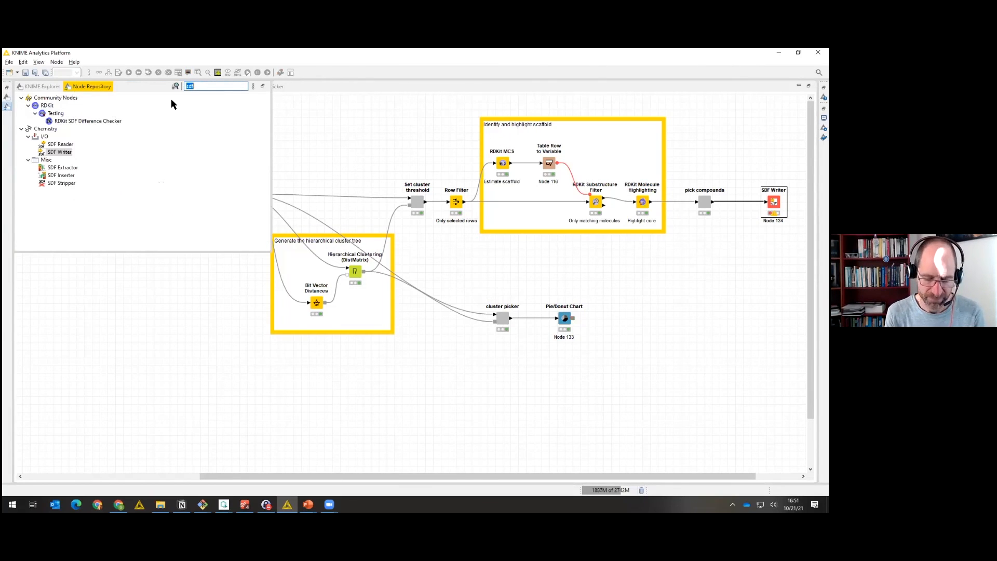
type("rdkit")
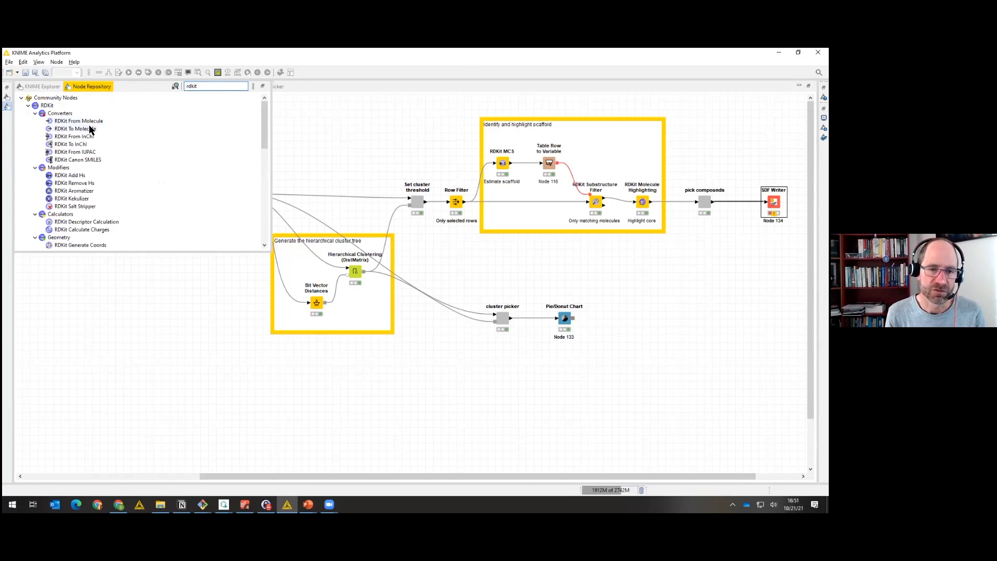
left_click_drag(89, 131, 142, 113)
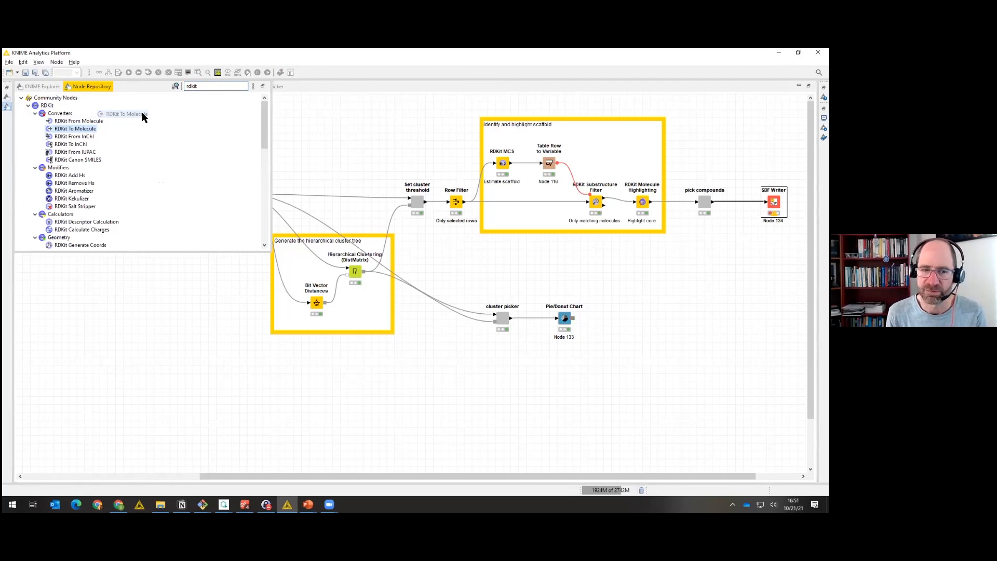
left_click_drag(143, 114, 674, 204)
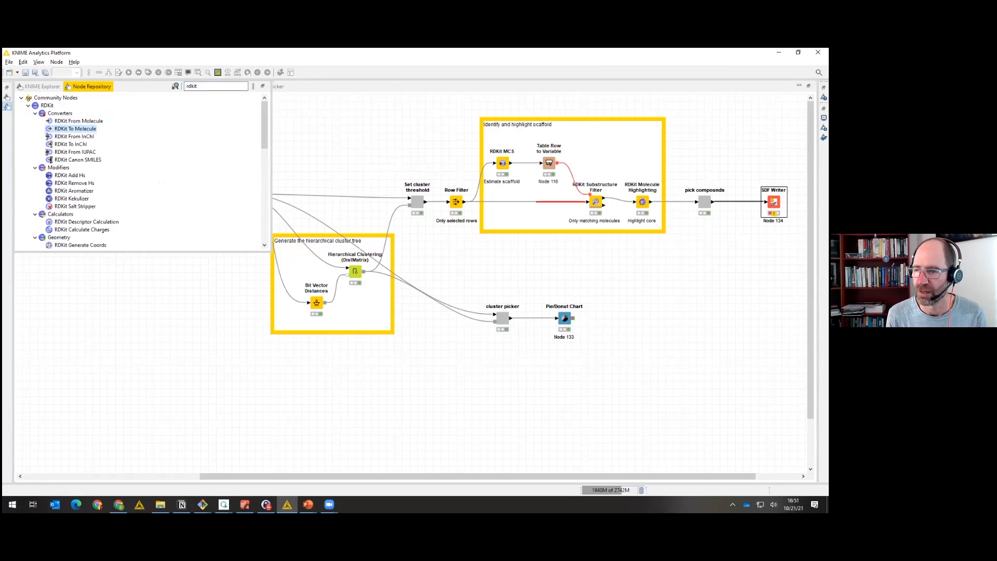
left_click_drag(773, 202, 774, 203)
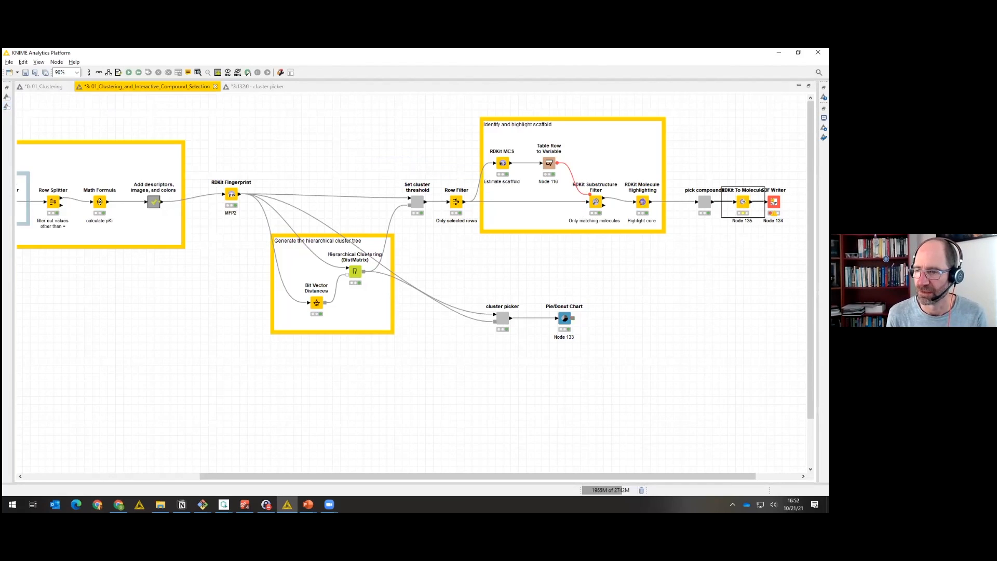
left_click_drag(743, 202, 743, 193)
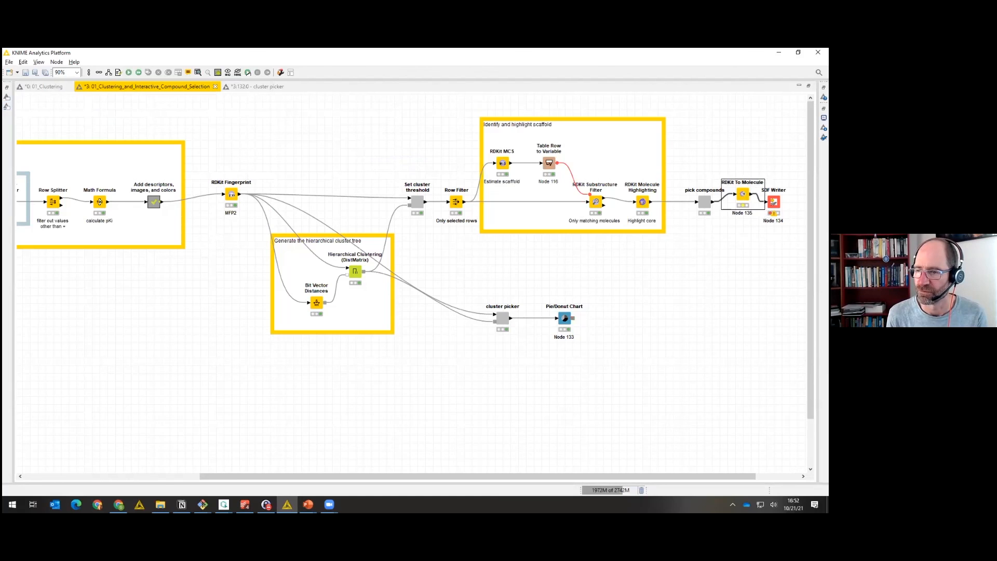
double_click(743, 194)
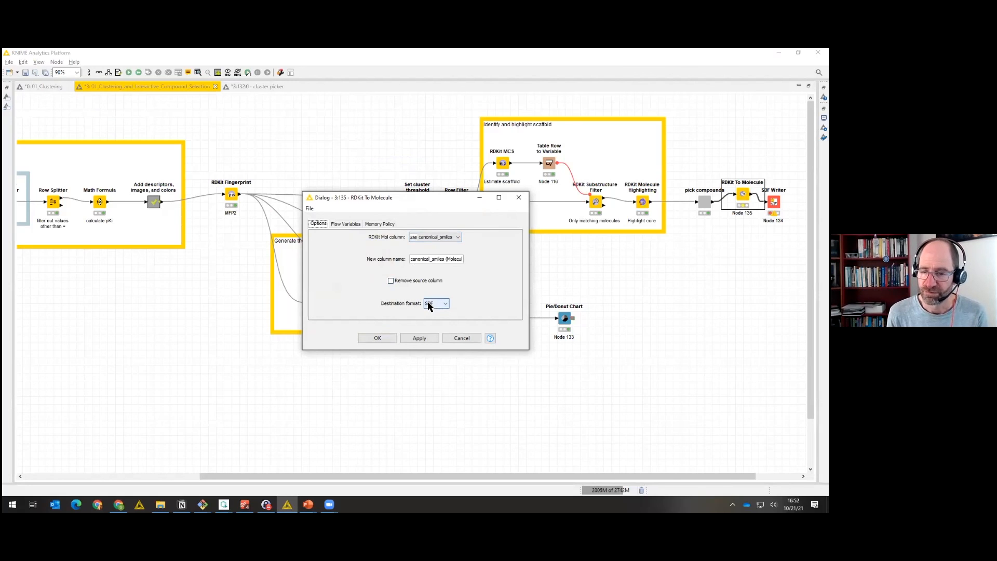
left_click(386, 337)
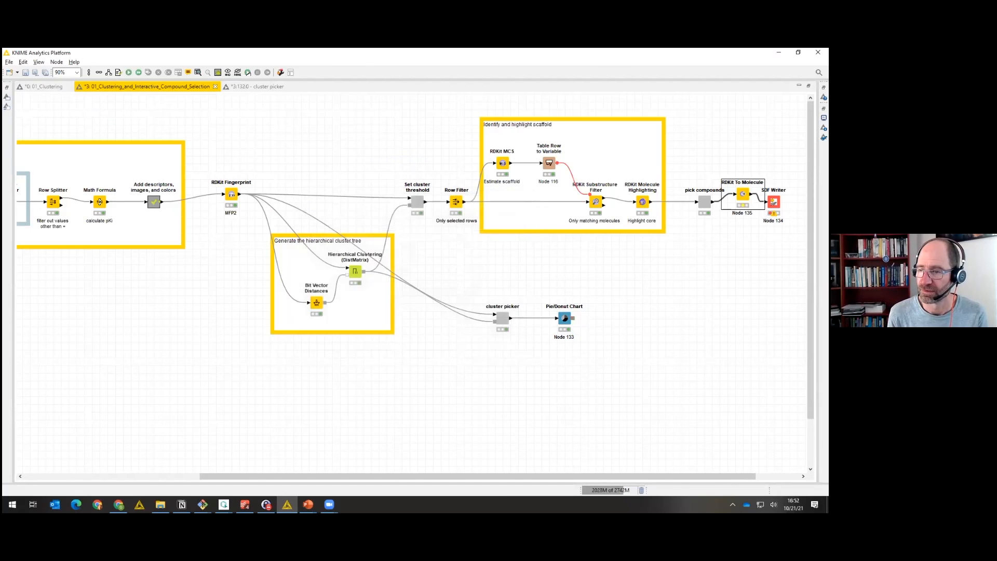
In the SDF Writer's configuration, use the compound_chembl_id column as the molecule title.
double_click(774, 202)
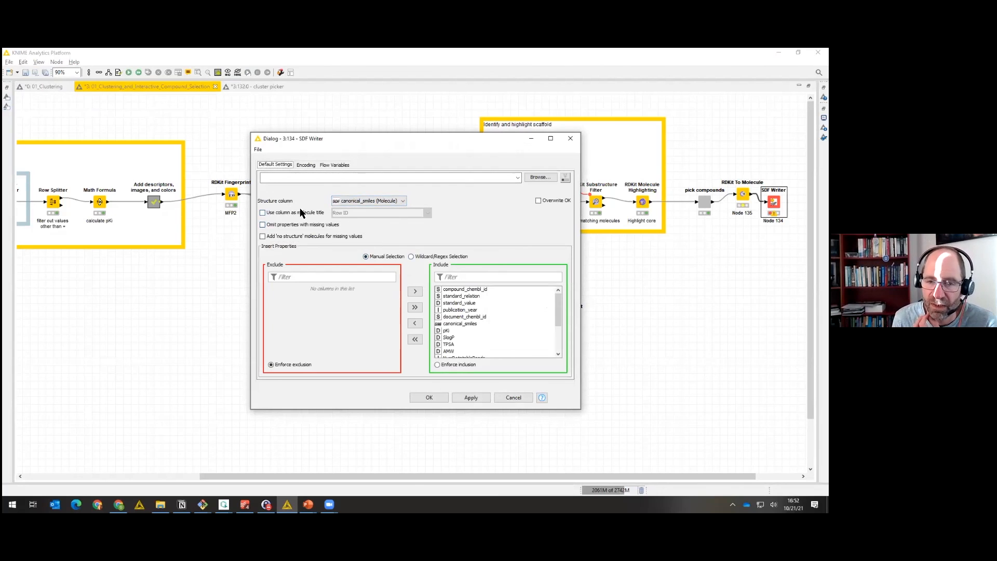
left_click(300, 213)
left_click(365, 214)
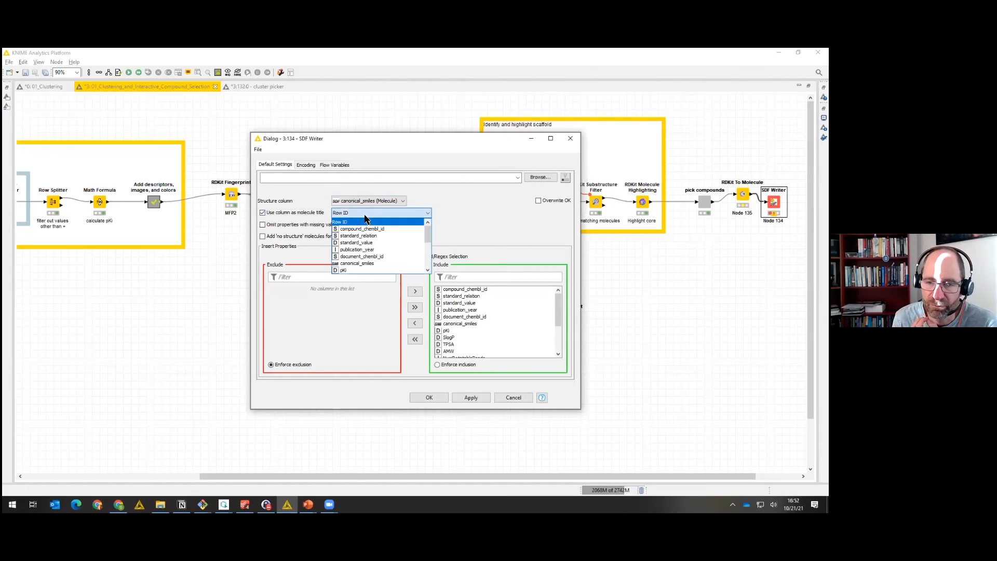
left_click(366, 229)
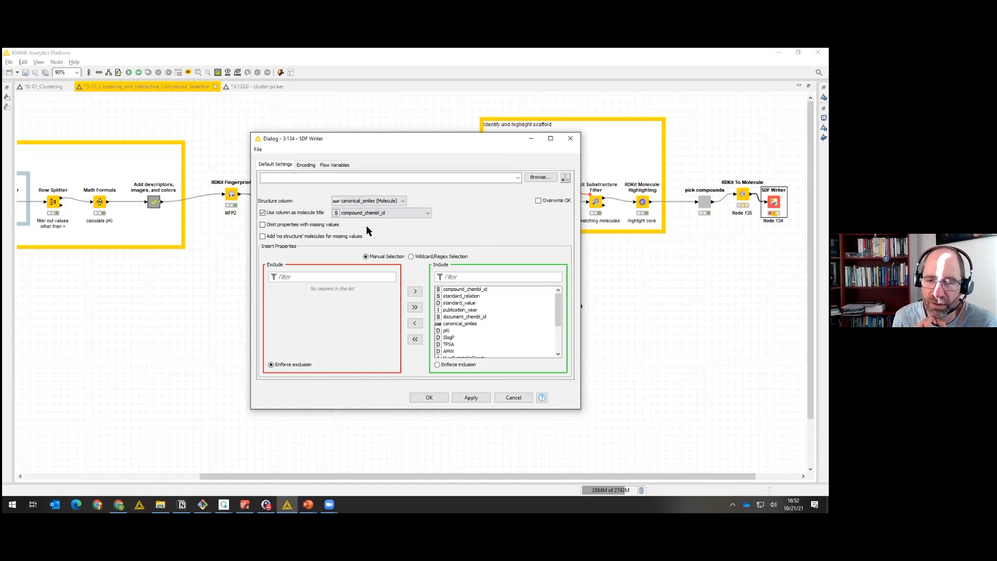
Limit the SDF Writer's inserted properties to the columns from compound_chembl_id through NumHBA, excluding molecules, MCS_highlighted and the Cluster and Selected columns.
left_click(413, 339)
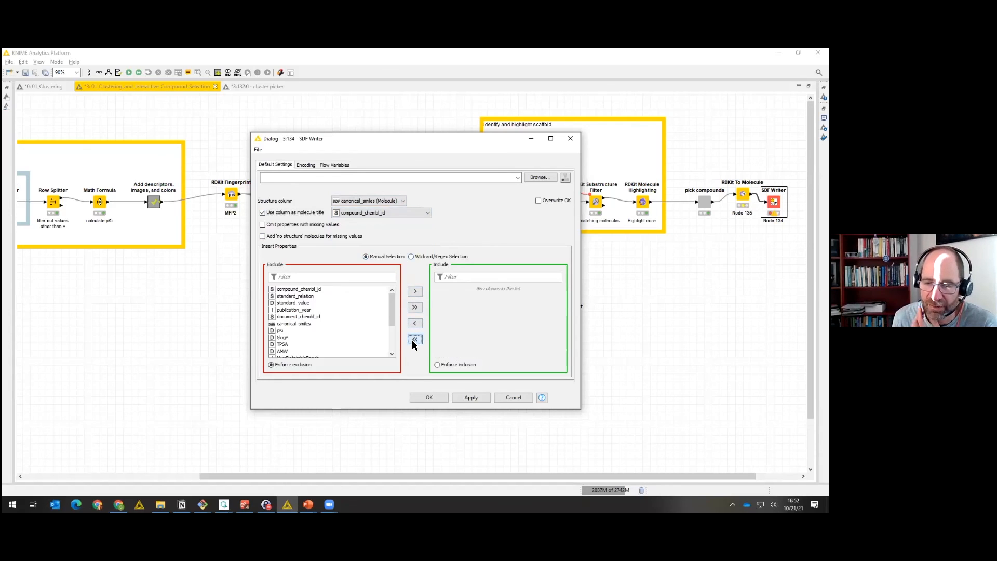
double_click(315, 290)
left_click(315, 290)
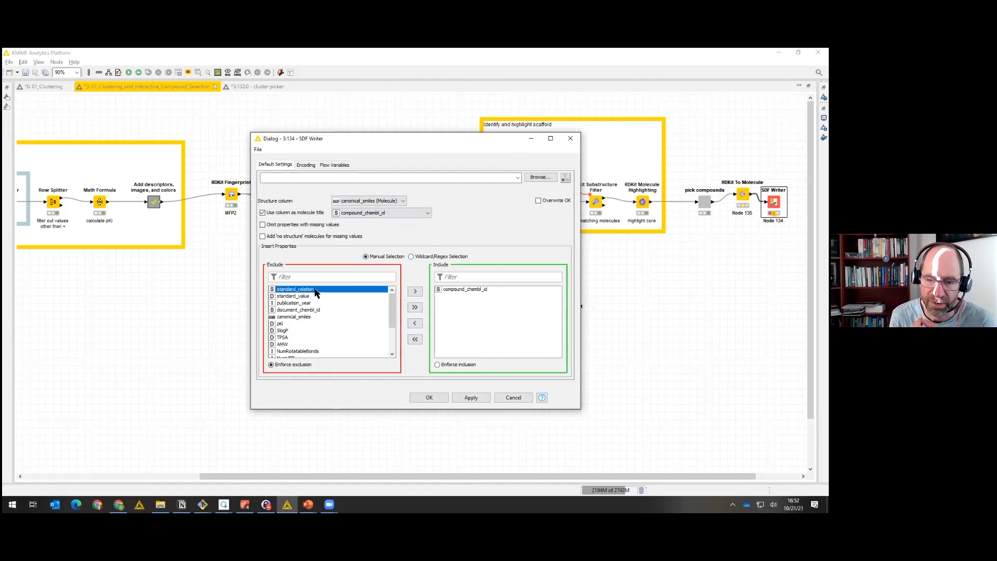
left_click(304, 317, "shift")
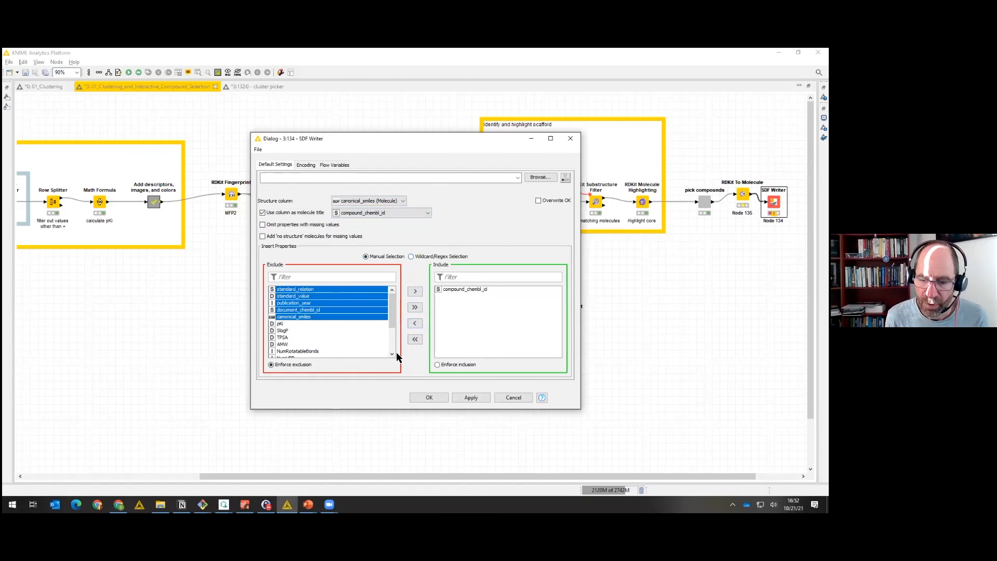
scroll(394, 351, "down", 2)
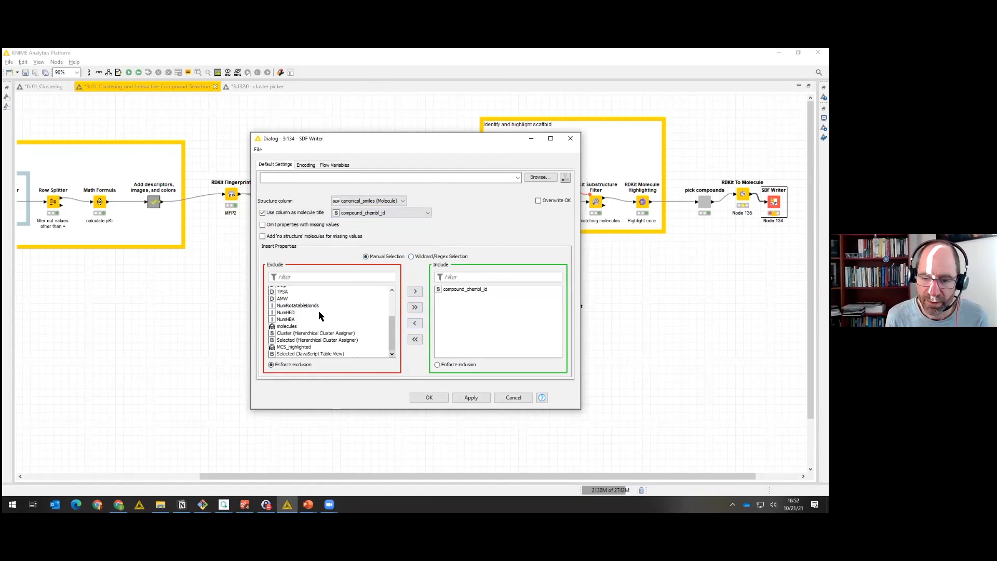
left_click(306, 319, "shift")
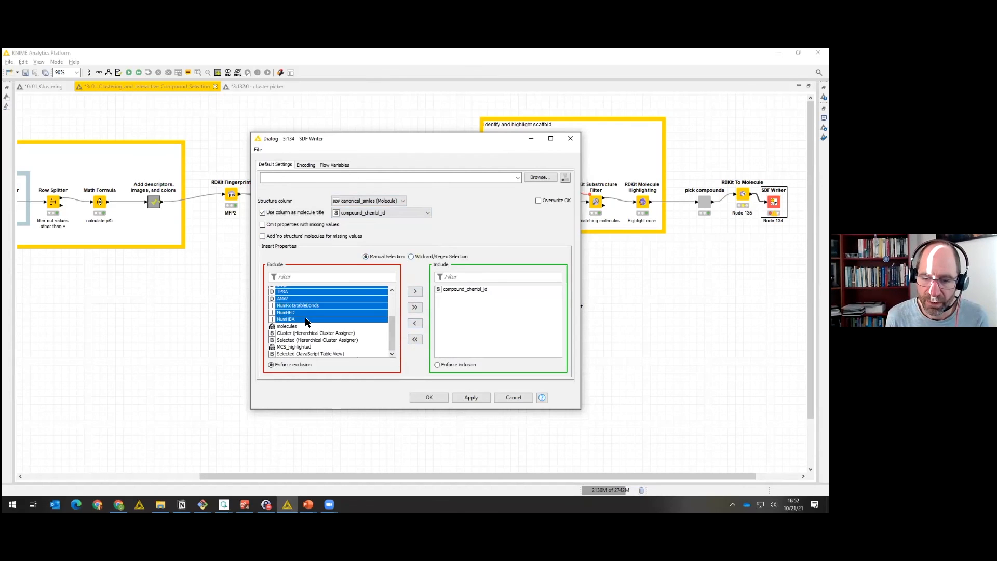
left_click(415, 291)
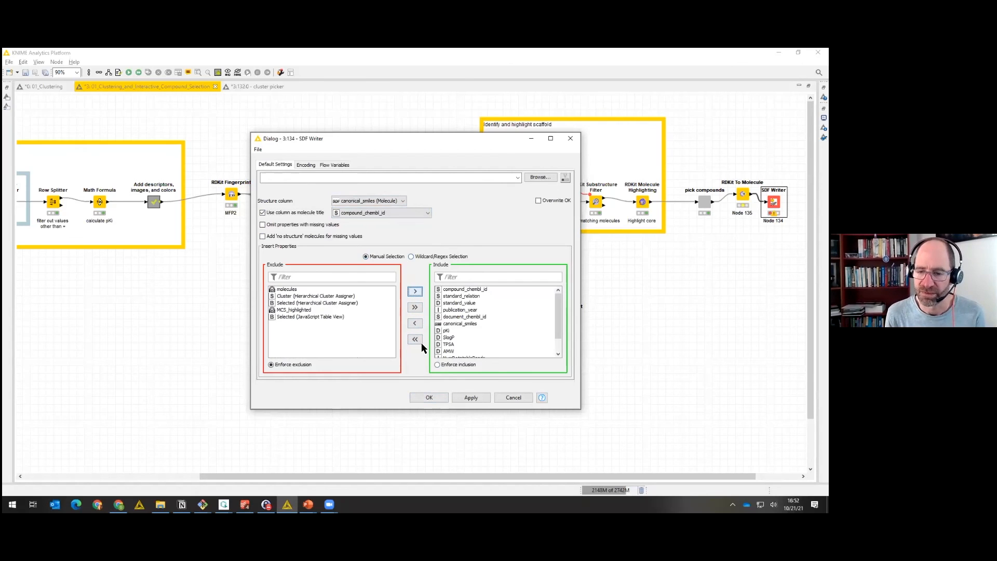
Set the SDF Writer's output file to demo.sdf on the Desktop, accept the configuration and execute the node.
left_click(366, 176)
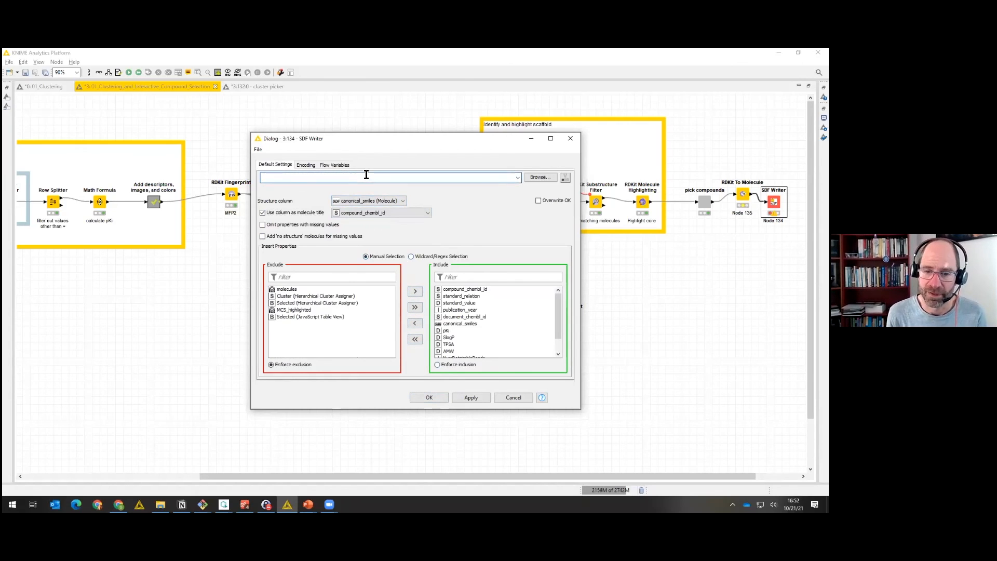
left_click(540, 177)
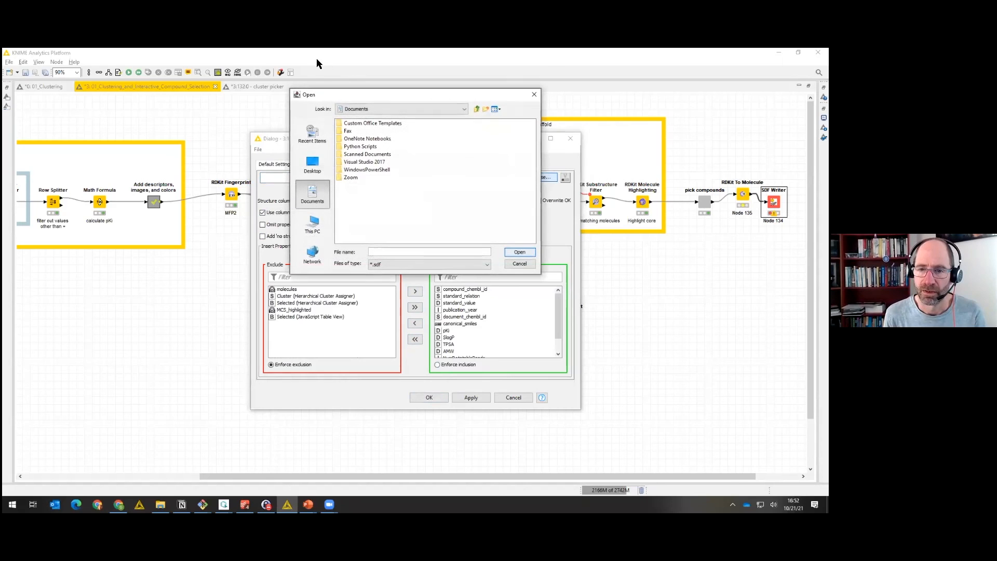
left_click(317, 169)
left_click(384, 252)
type("demo.s")
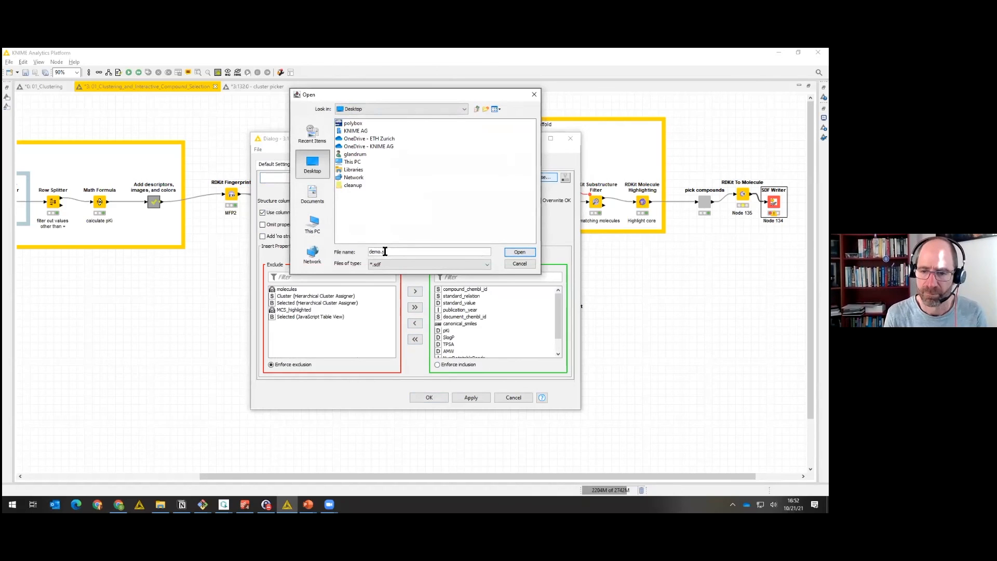
type("df")
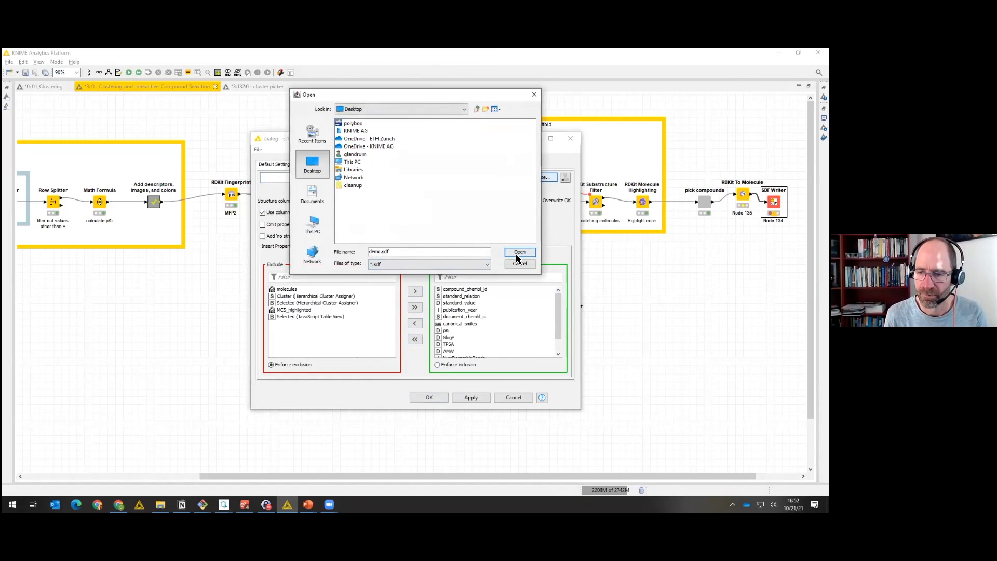
left_click(520, 253)
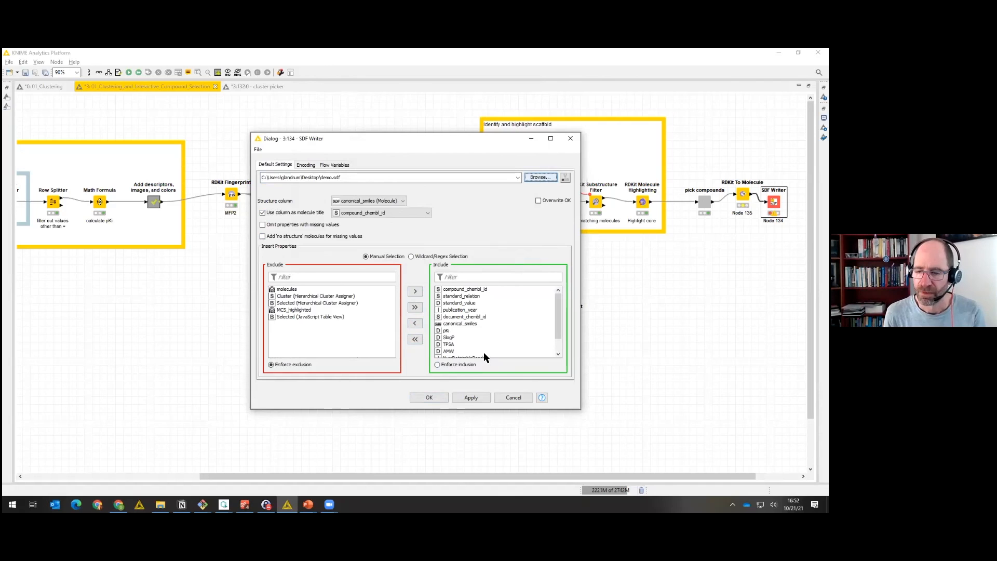
left_click(435, 397)
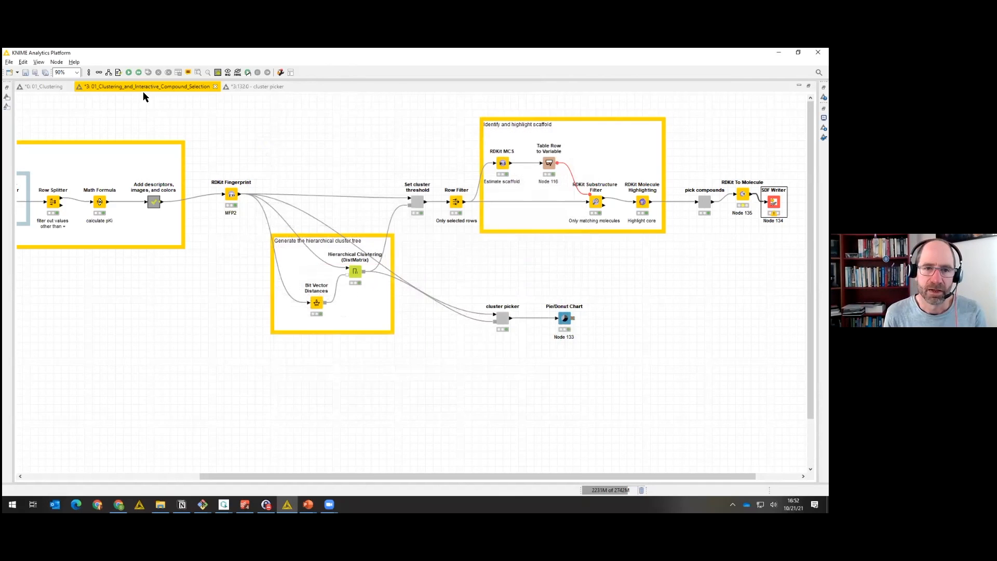
left_click(129, 73)
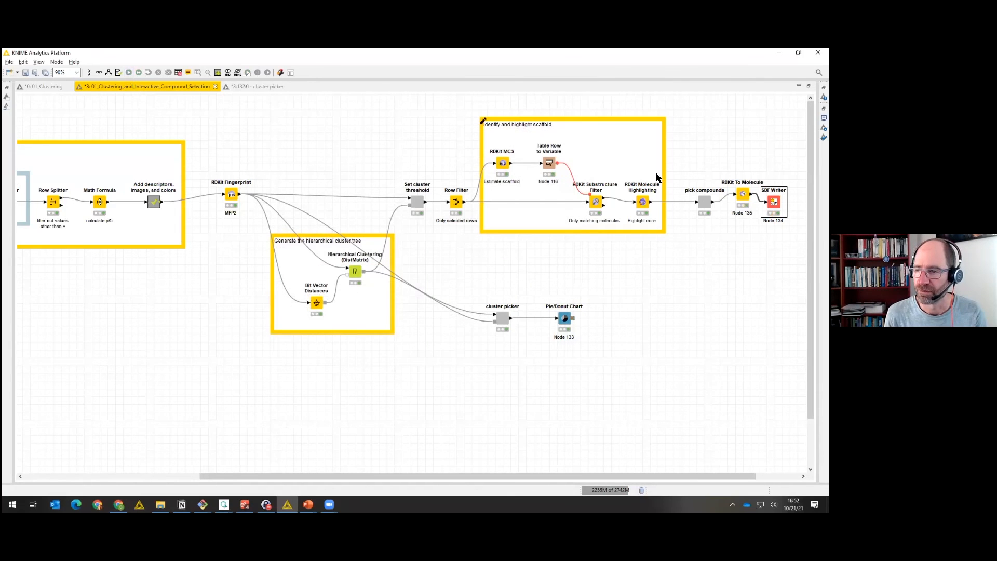
Switch to File Explorer and open demo.sdf from the Desktop in Notepad++.
left_click(160, 504)
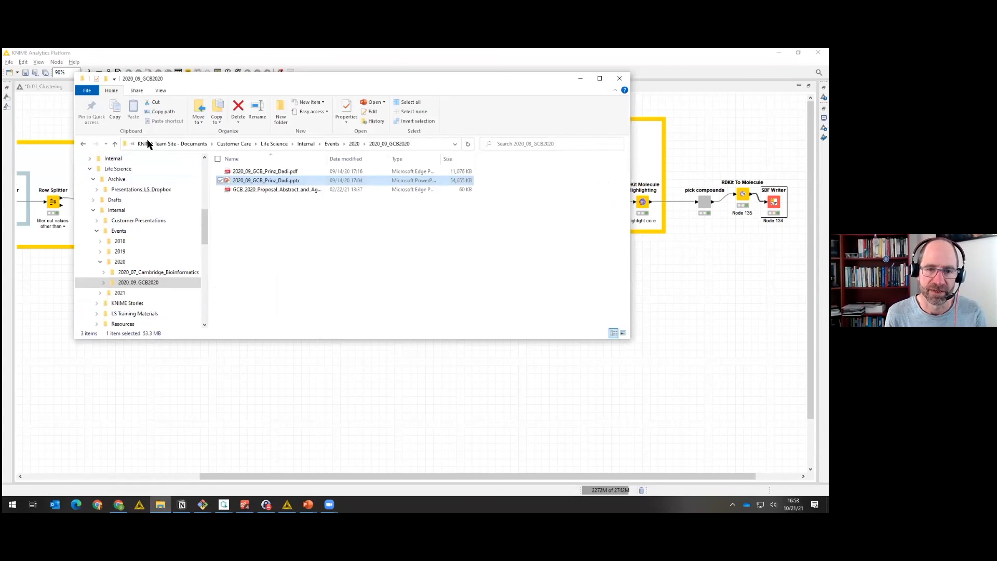
scroll(130, 172, "up", 5)
left_click(115, 176)
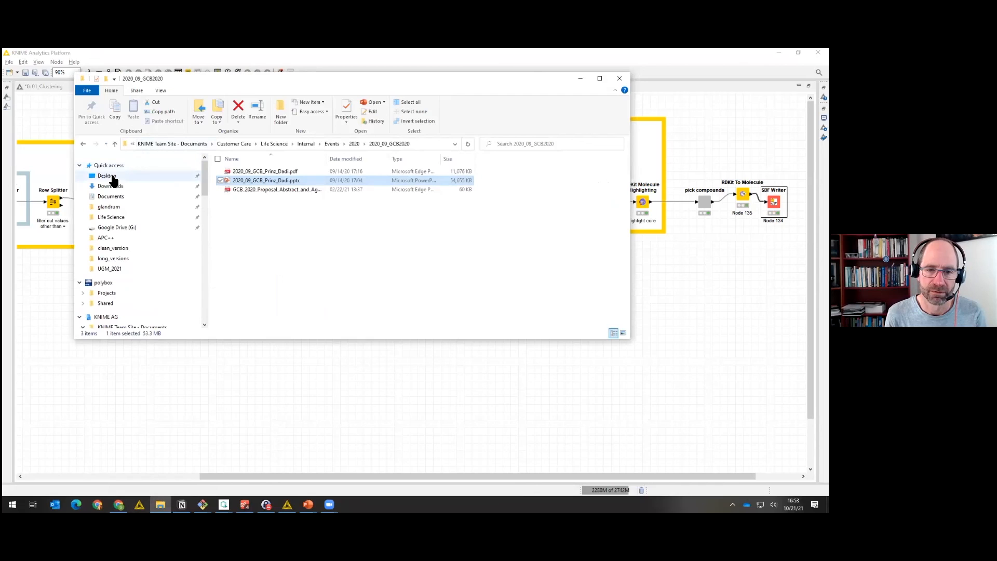
left_click(238, 182)
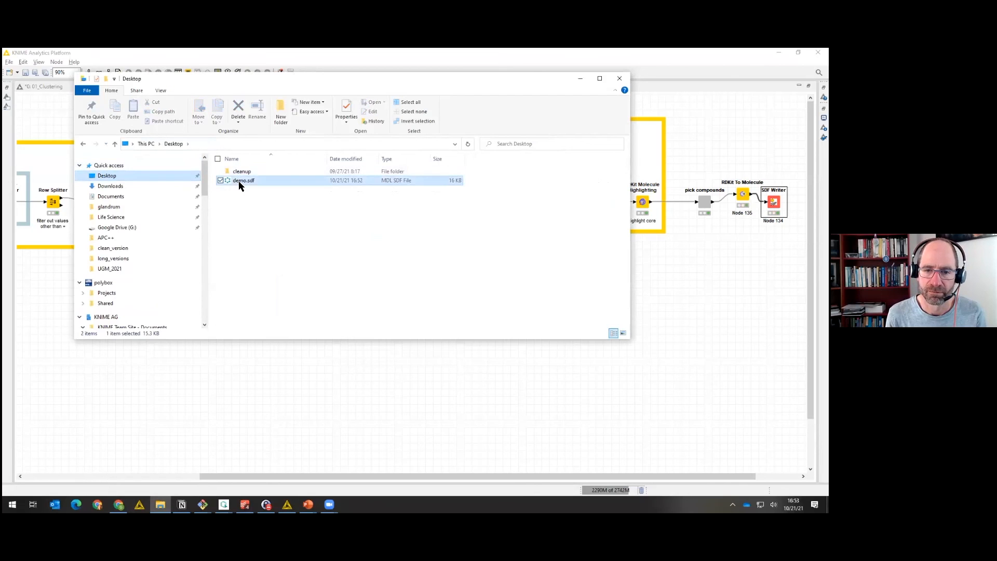
right_click(240, 182)
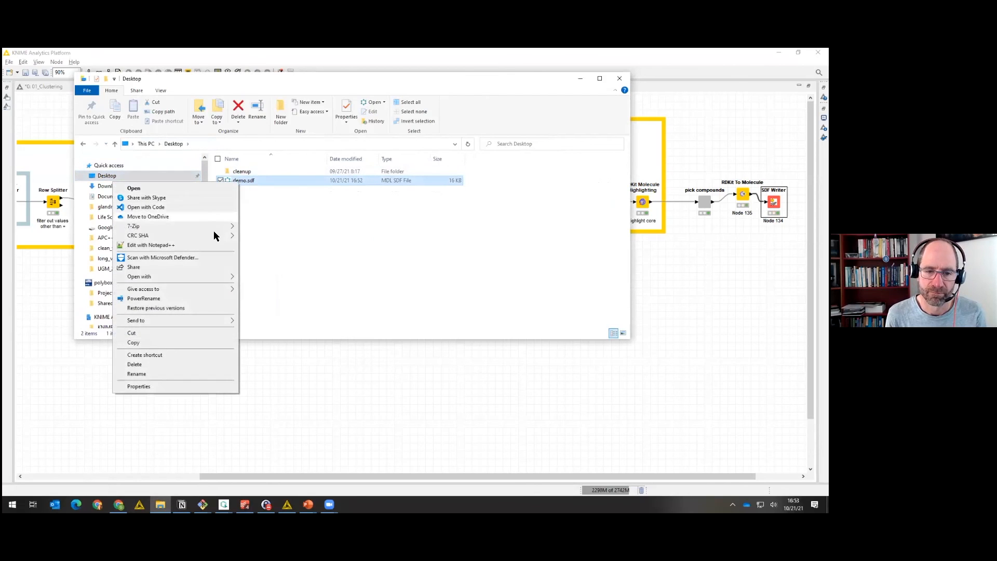
left_click(213, 246)
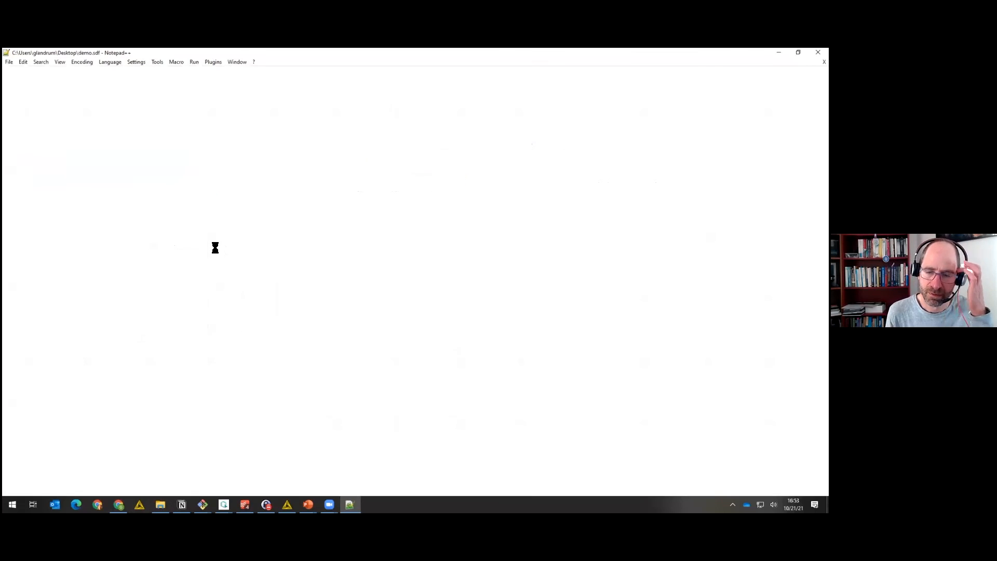
Examine the molecule block and property fields of the first record in demo.sdf, and close Notepad++.
scroll(216, 246, "down", 8)
scroll(215, 247, "up", 8)
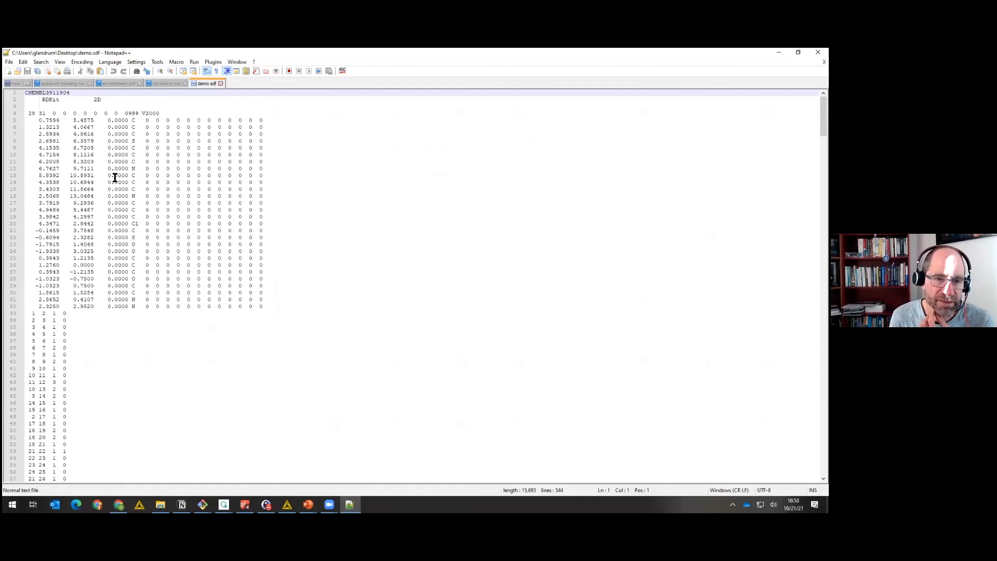
scroll(114, 176, "down", 12)
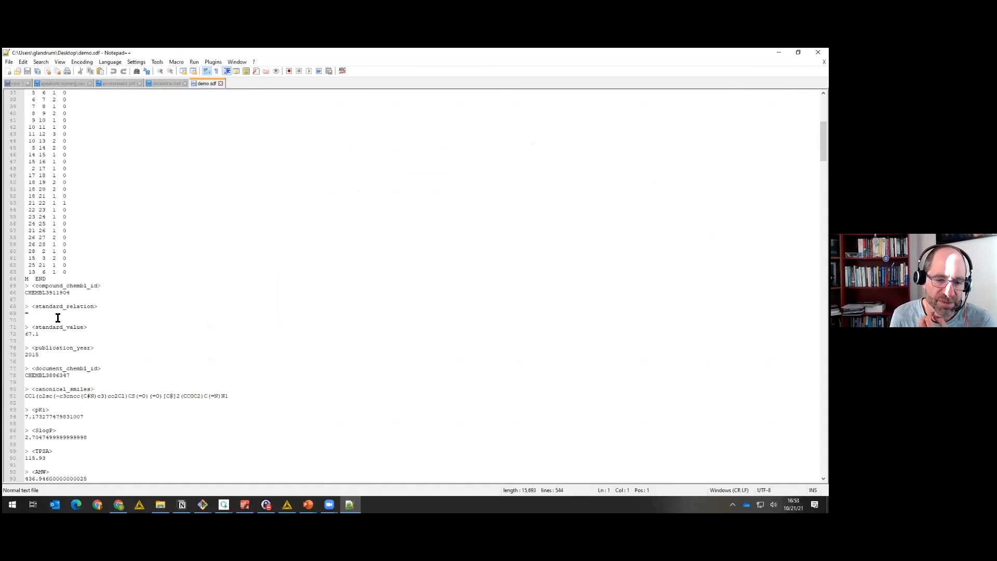
scroll(57, 319, "down", 8)
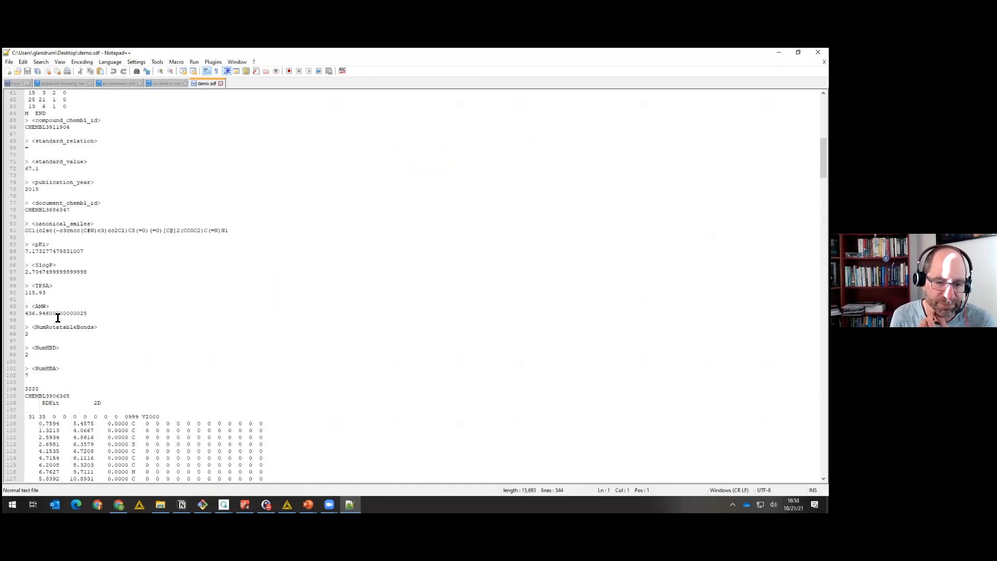
left_click(818, 52)
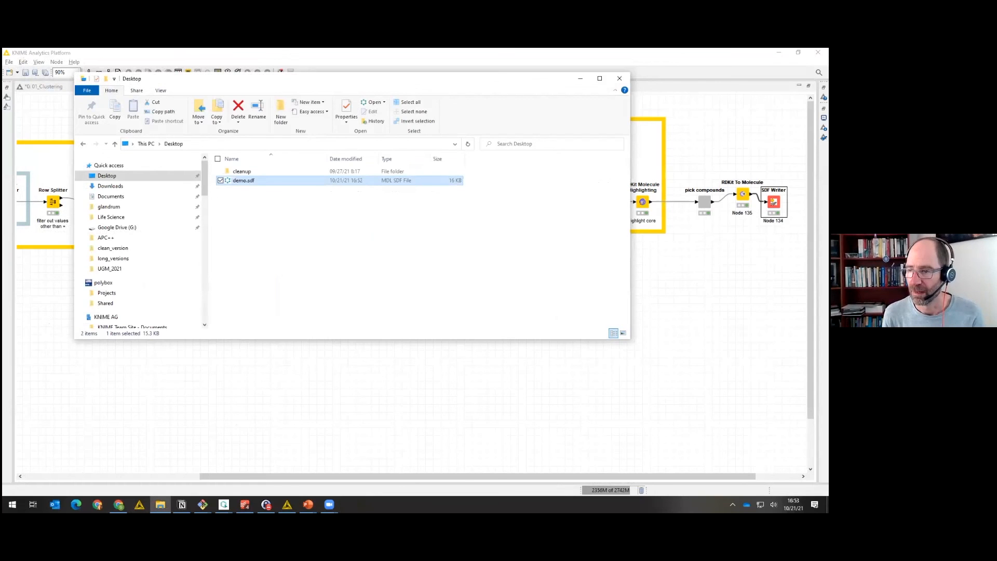
Return to the KNIME workflow and move the SDF Writer node above RDKit To Molecule.
left_click(773, 202)
left_click(774, 203)
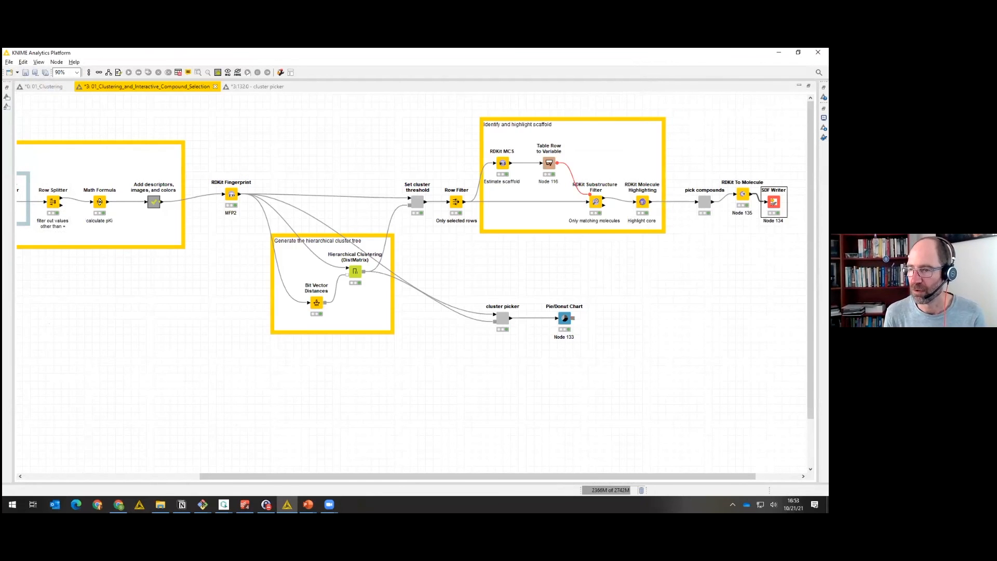
left_click_drag(774, 202, 773, 156)
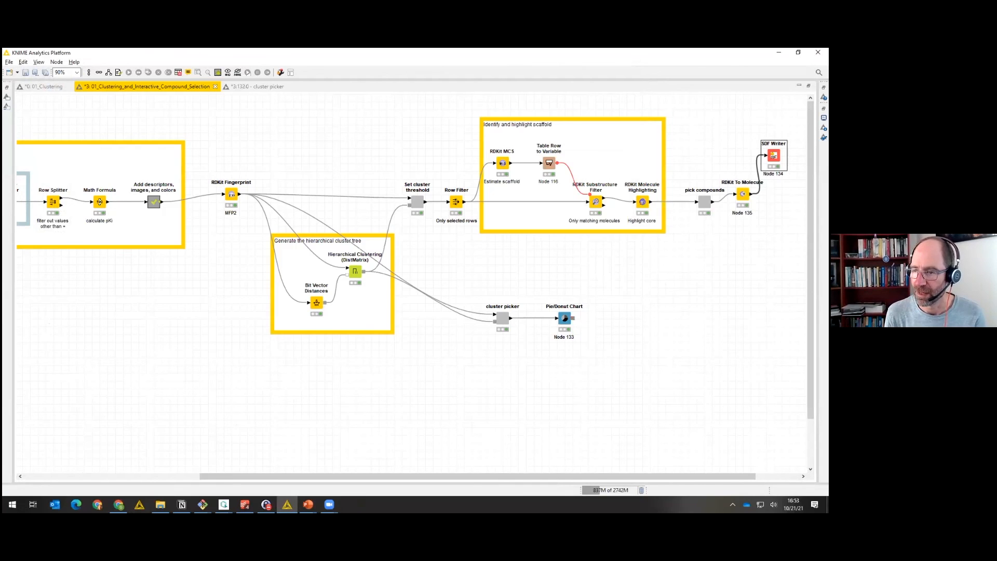
Add a Renderer to Image node below RDKit To Molecule, connected to the output of pick compounds.
left_click(743, 194)
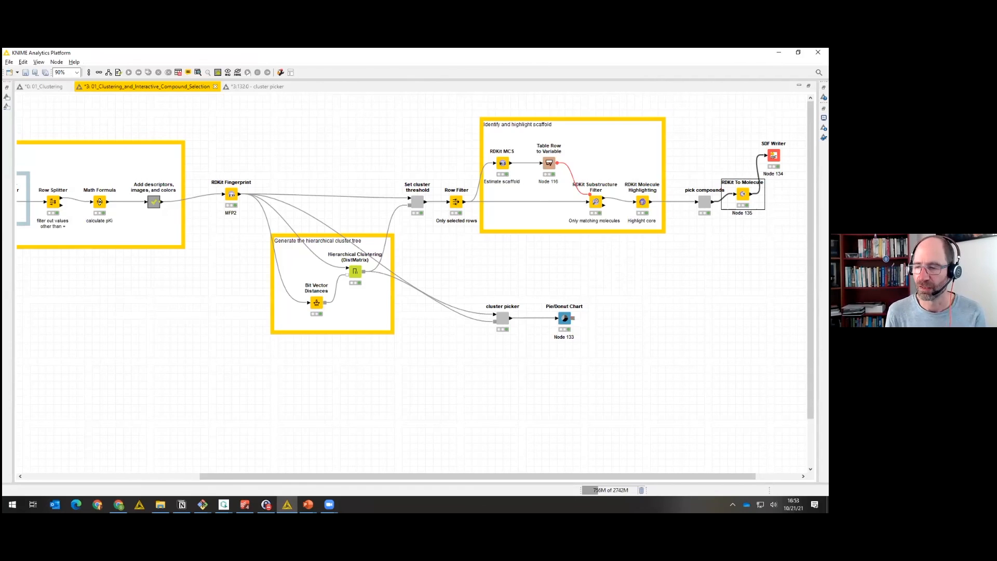
left_click(704, 202)
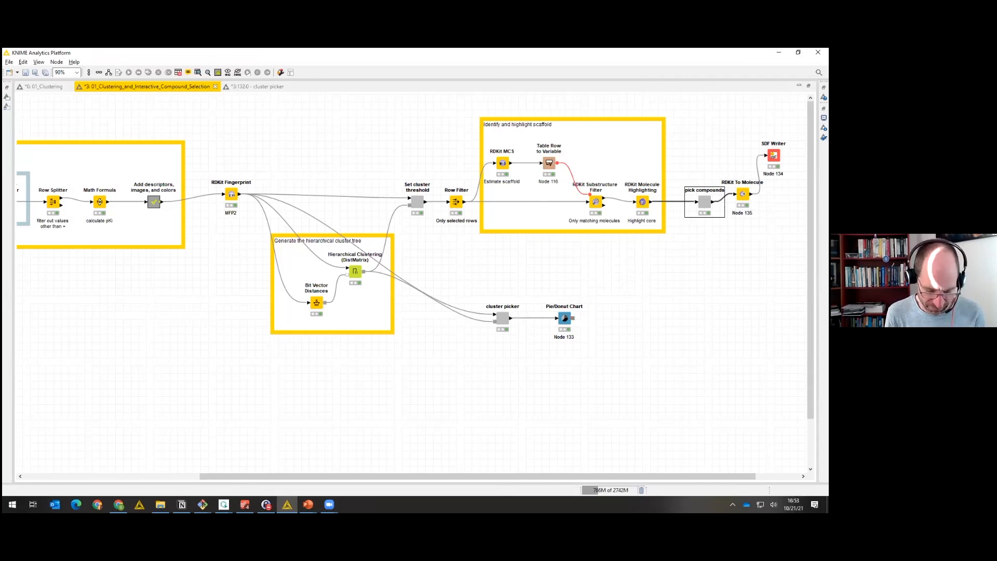
left_click(7, 106)
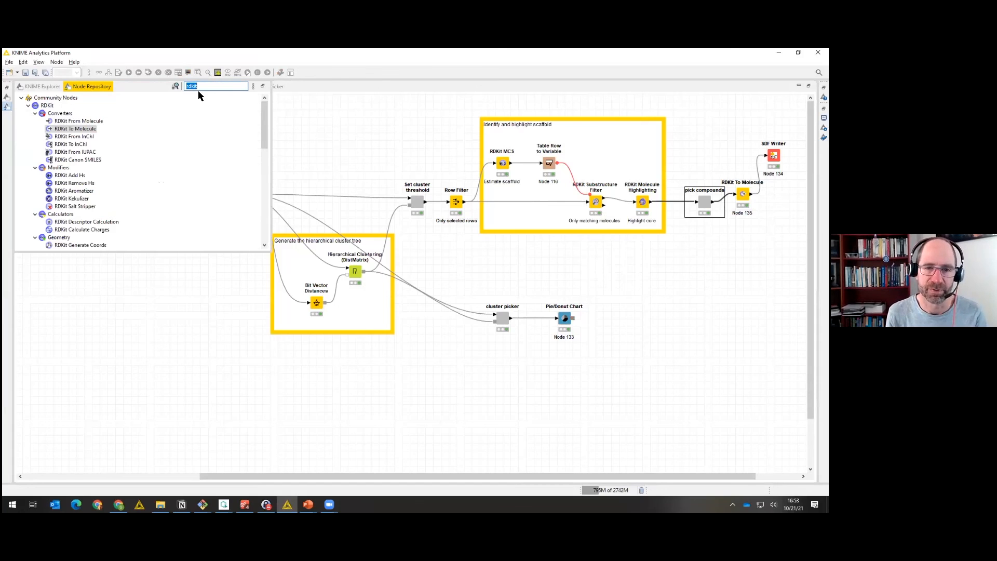
type("render")
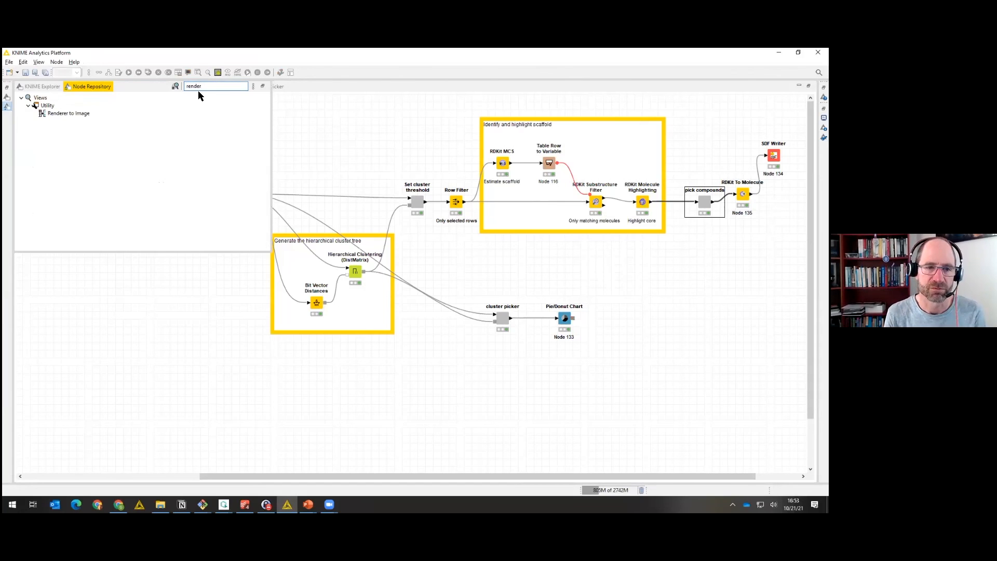
left_click_drag(69, 110, 751, 256)
In the Renderer to Image configuration, choose MCS_highlighted as the column to render.
key("F6")
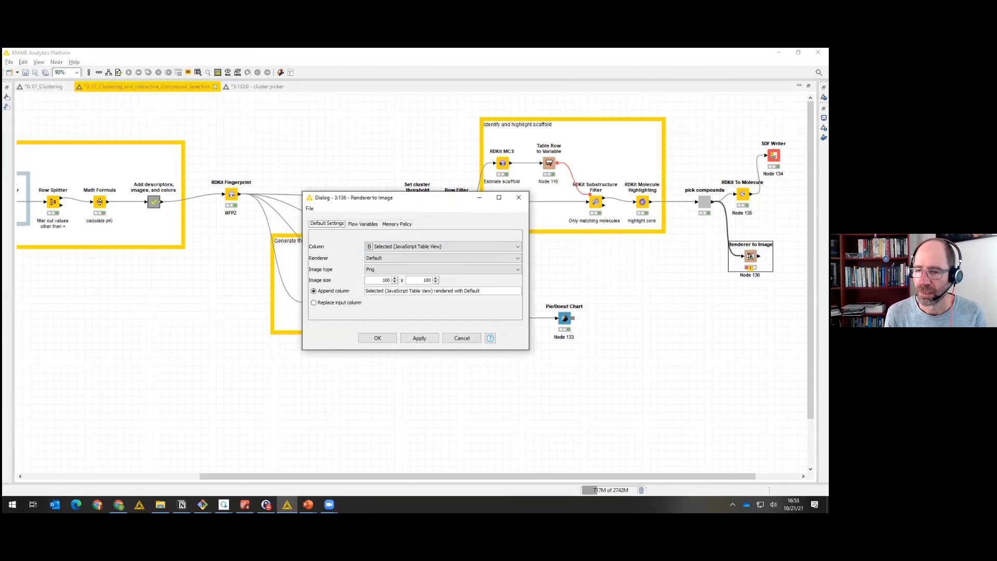
left_click(444, 245)
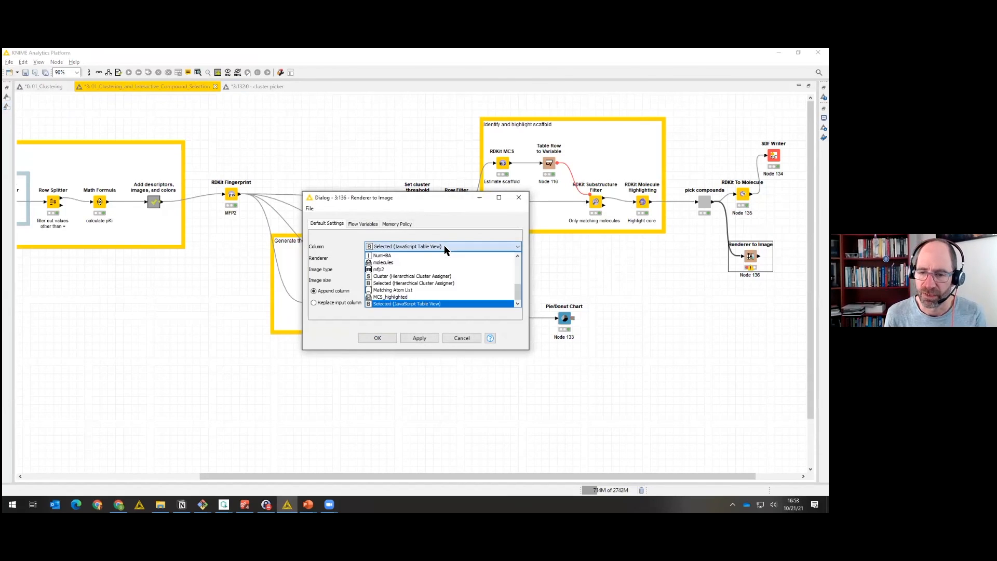
left_click(435, 283)
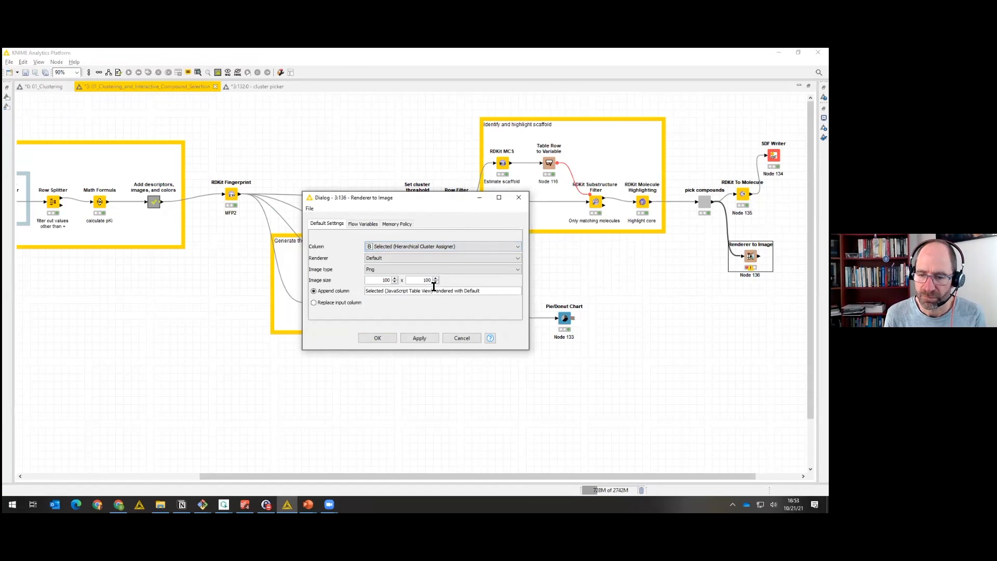
left_click(435, 251)
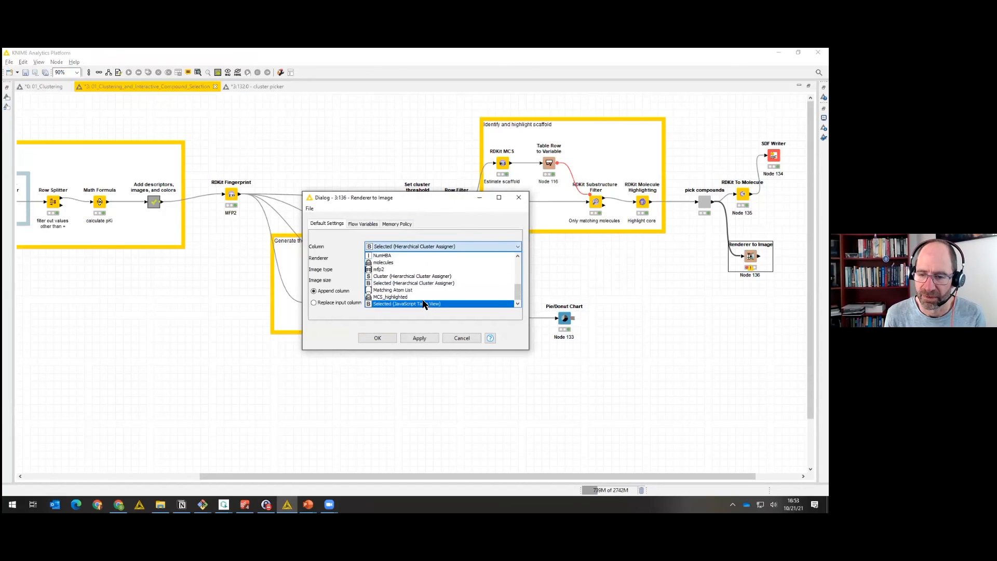
left_click(423, 301)
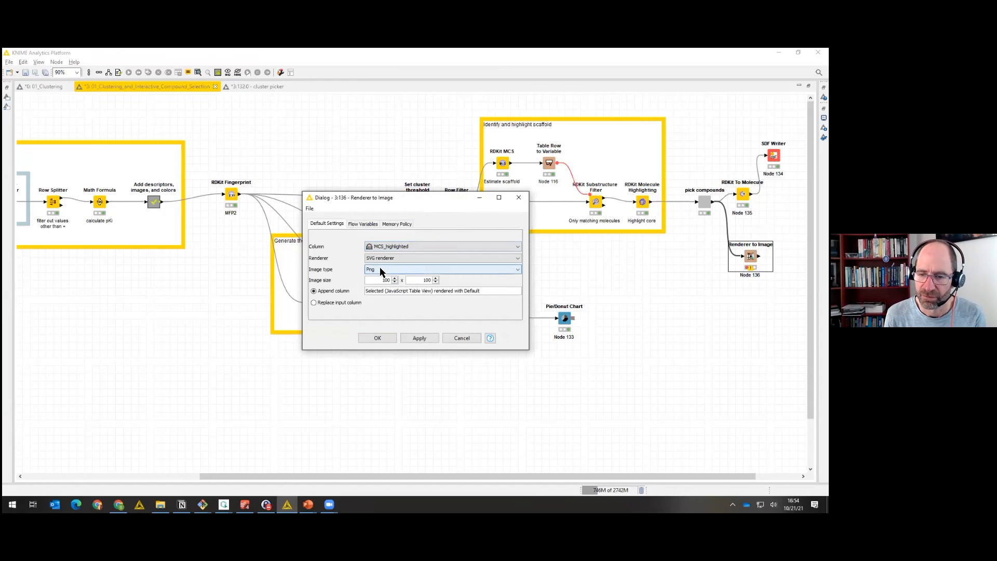
Set the rendered image size to 350 x 350, name the appended column "molecule image", and execute the Renderer to Image node.
double_click(386, 281)
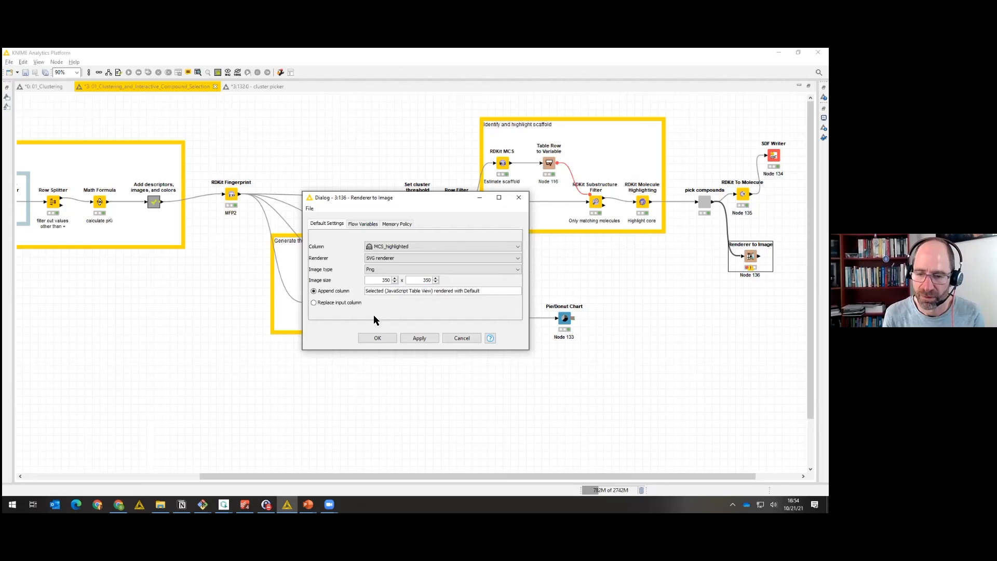
triple_click(404, 292)
type("molecule image")
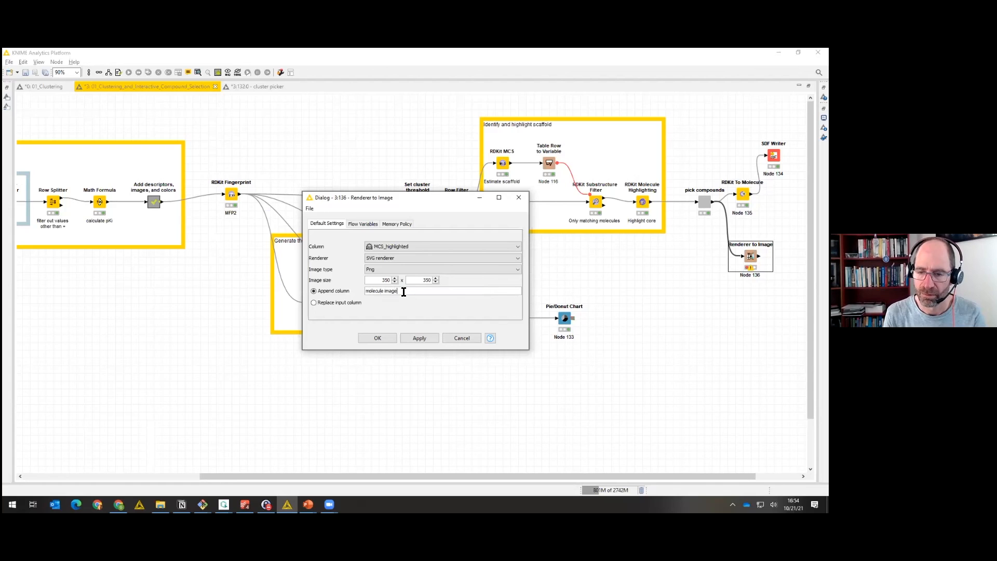
left_click(377, 338)
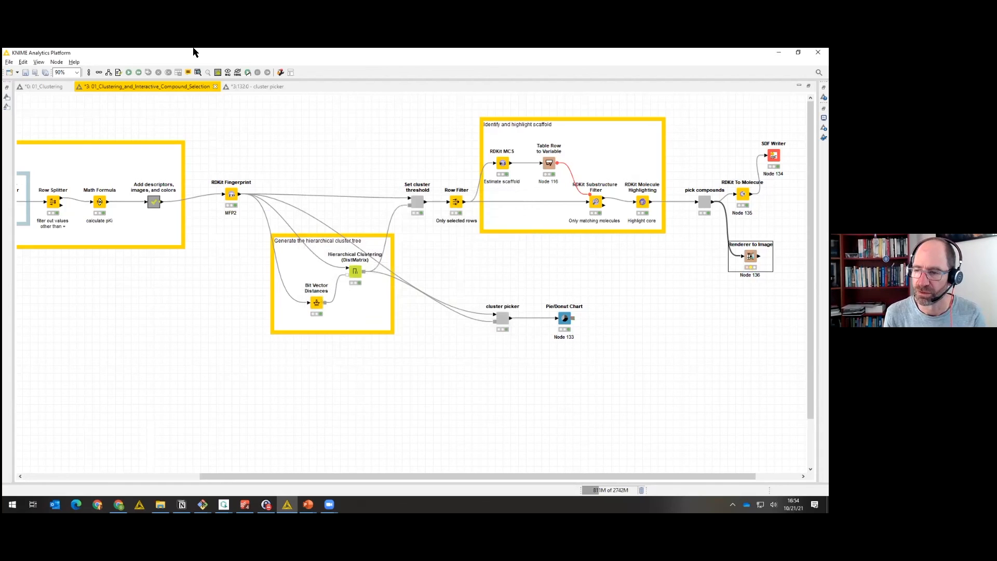
left_click(126, 74)
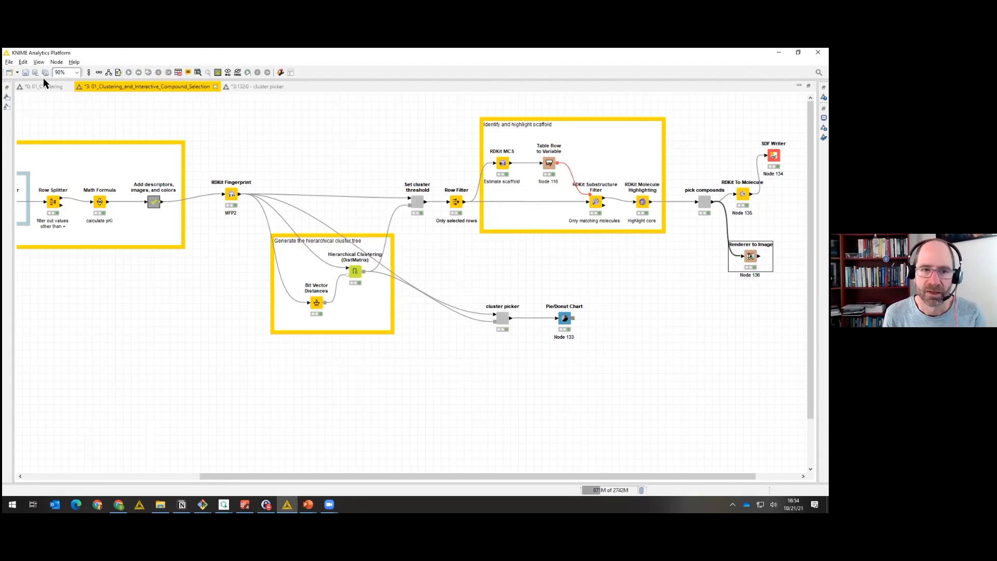
Add an Excel Writer node connected after Renderer to Image and open its configuration.
left_click(7, 109)
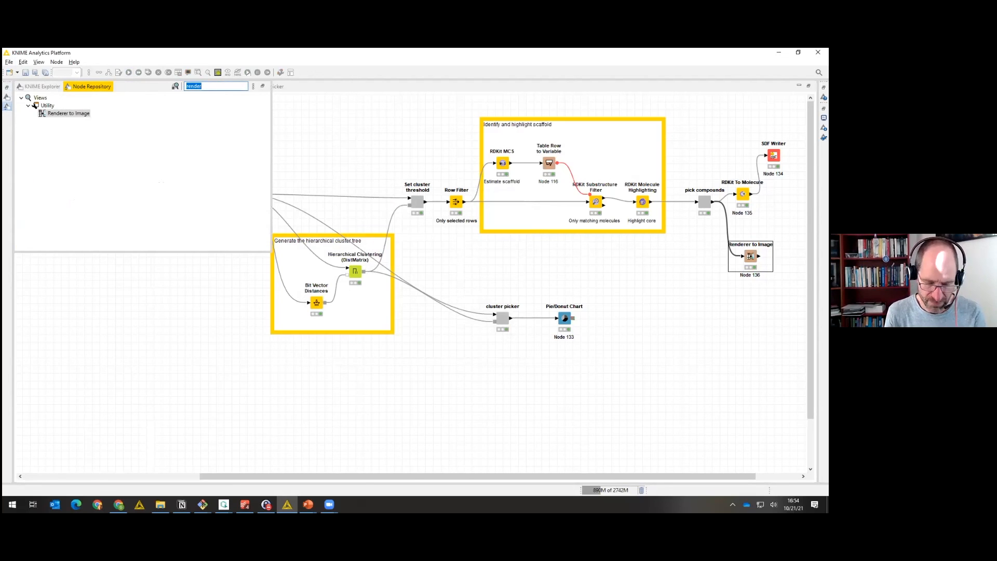
type("xls")
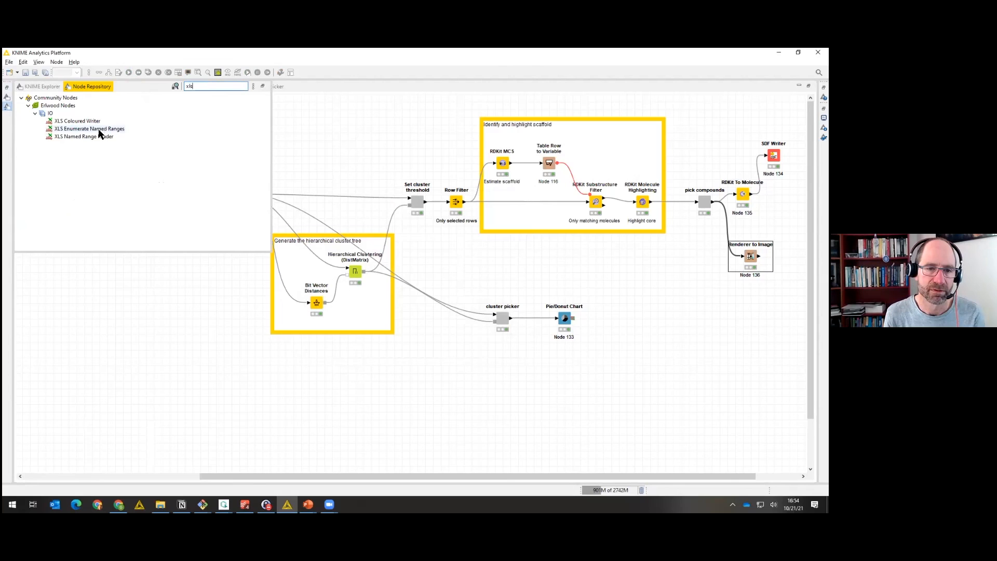
key("BackSpace")
key("BackSpace")
key("BackSpace")
type("exc")
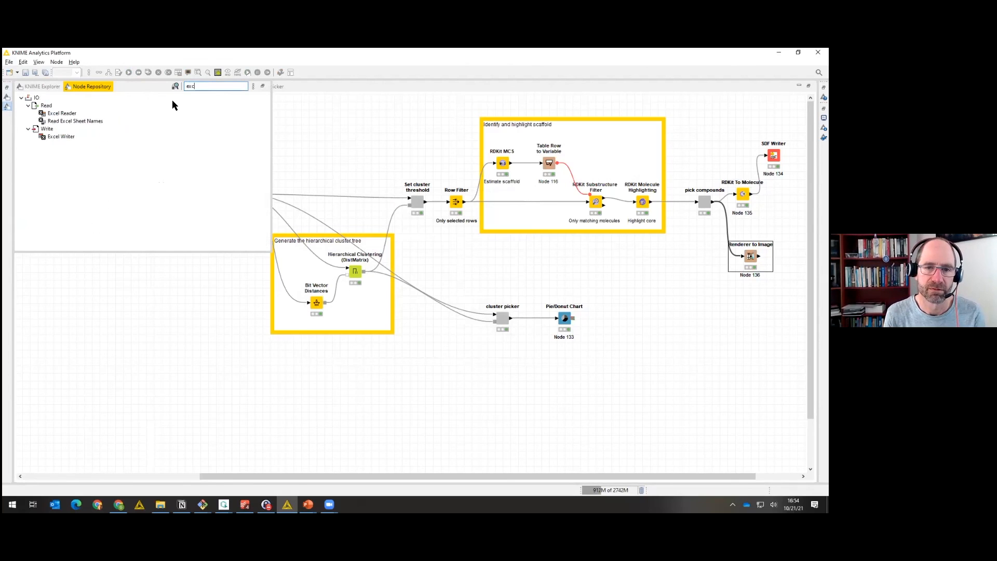
double_click(52, 138)
left_click_drag(312, 478, 422, 482)
key("F6")
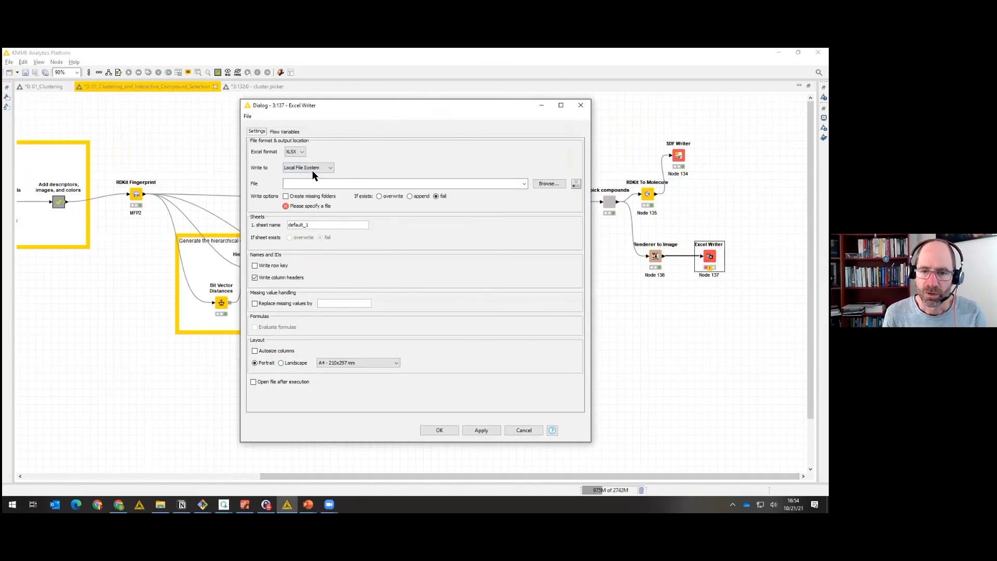
Set the Excel Writer's output file to demo.xlsx on the Desktop and confirm its configuration.
left_click(297, 185)
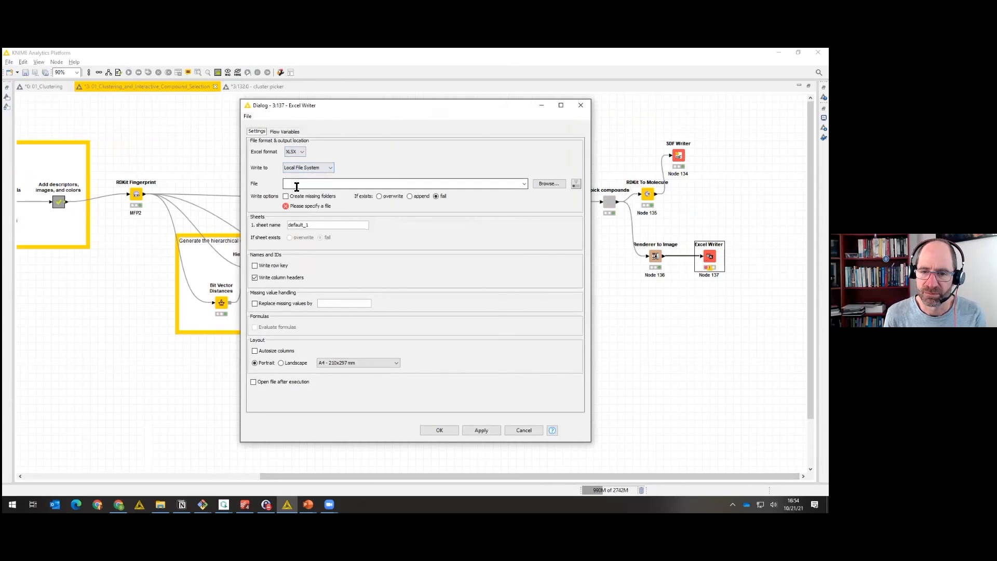
left_click(541, 184)
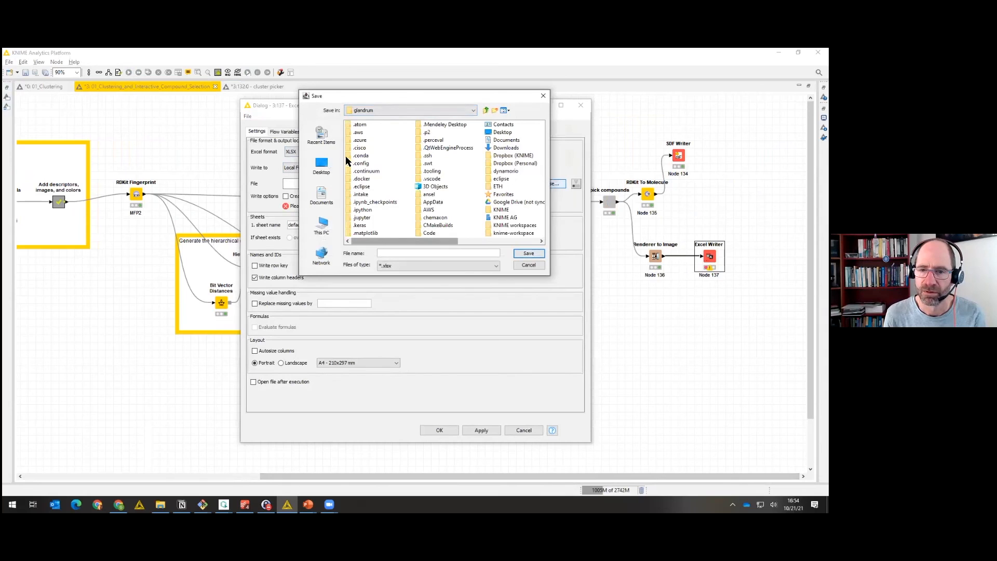
left_click(321, 165)
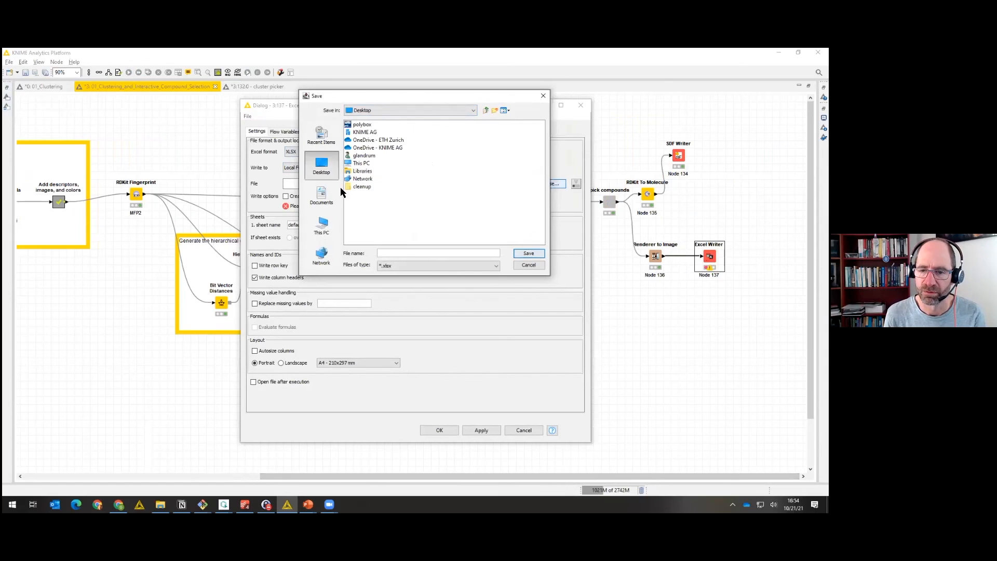
left_click(404, 253)
type("demo.")
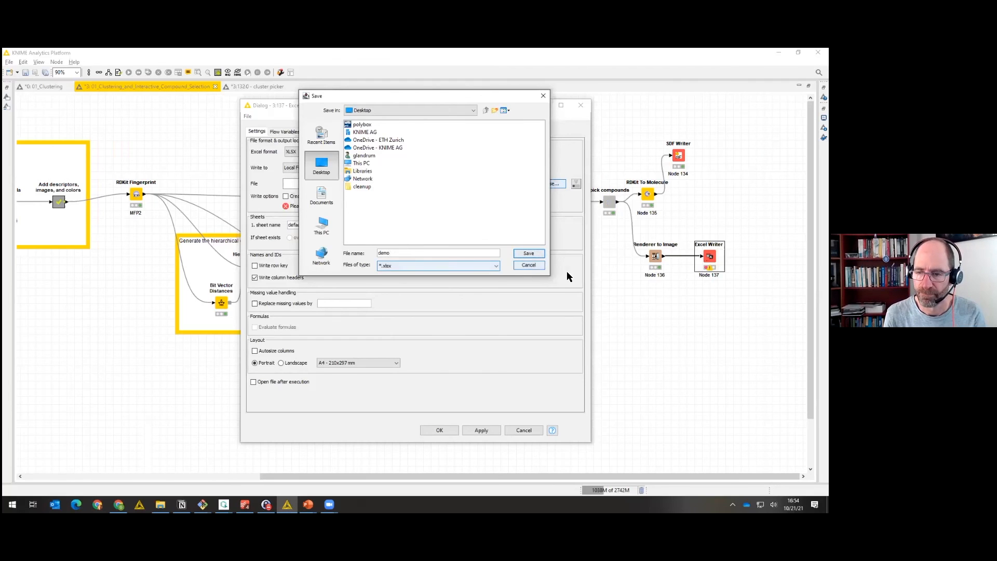
left_click(529, 253)
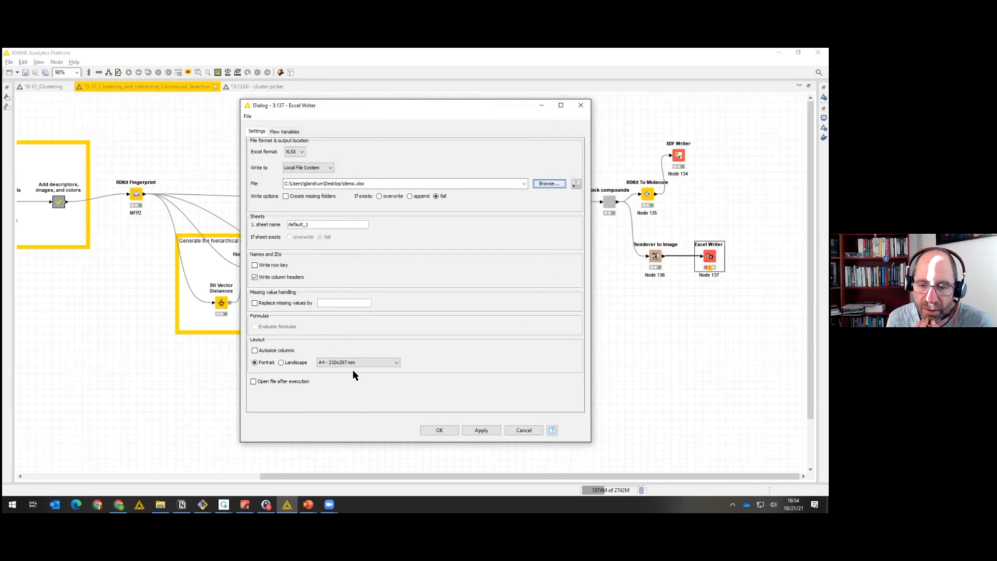
left_click(439, 432)
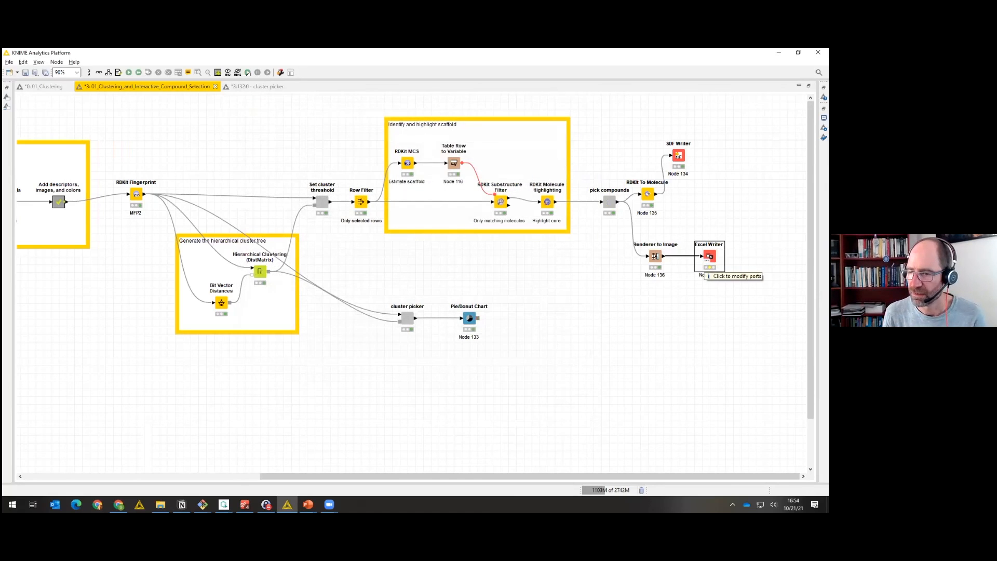
Make room before the Excel Writer, insert a Column Filter node between Renderer to Image and Excel Writer, and open its configuration.
left_click_drag(709, 257, 733, 257)
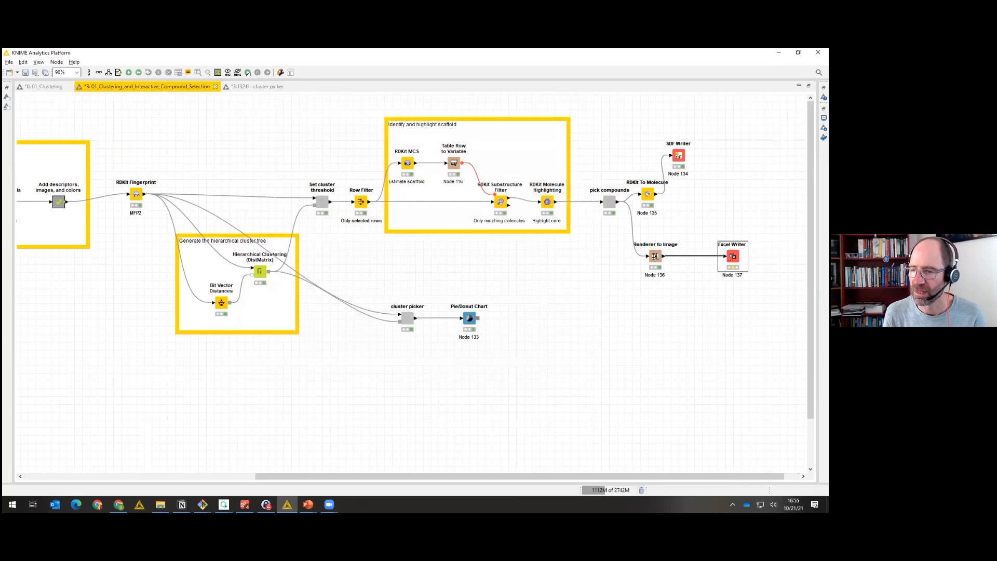
left_click(6, 107)
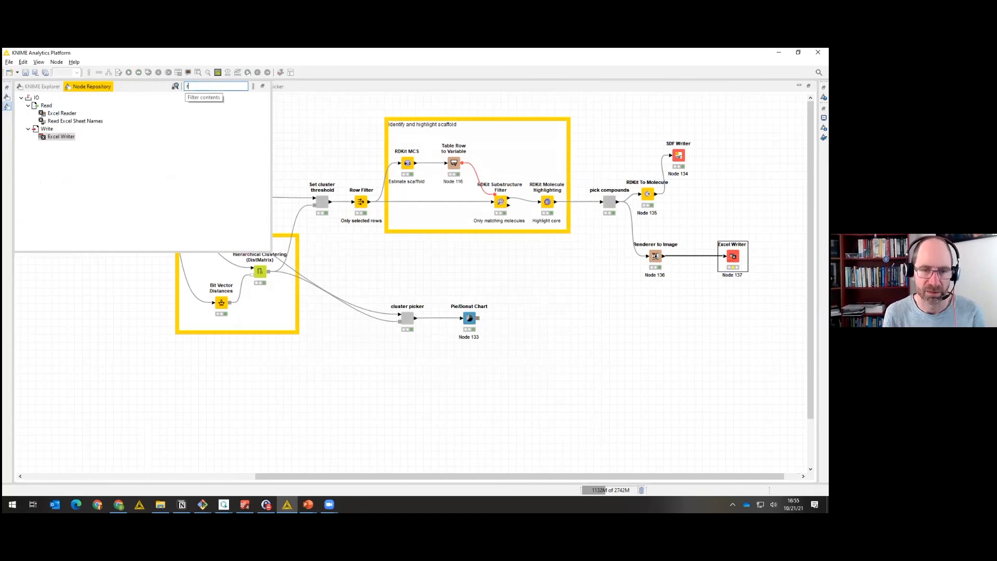
type("r")
type("olumn fil")
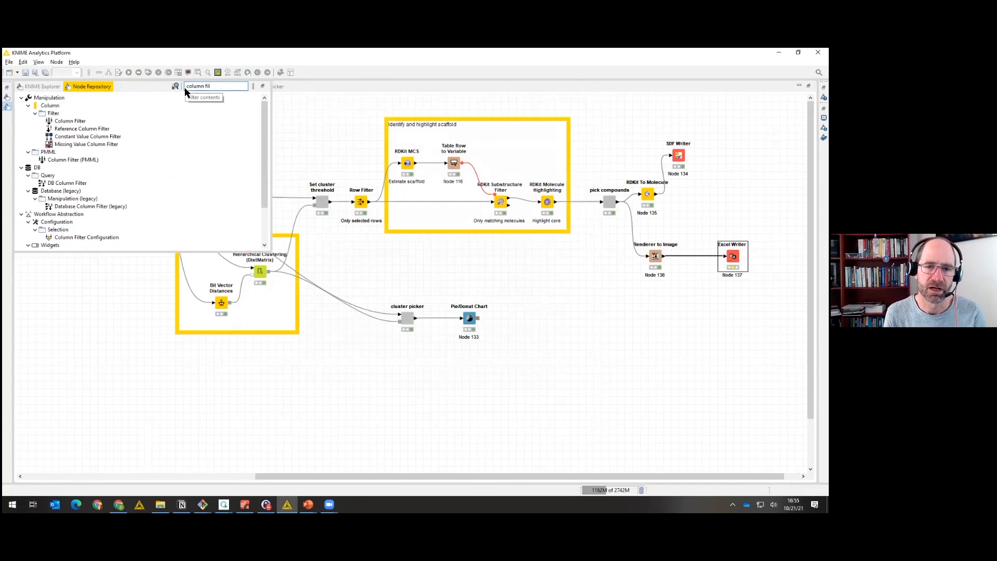
left_click_drag(77, 124, 694, 256)
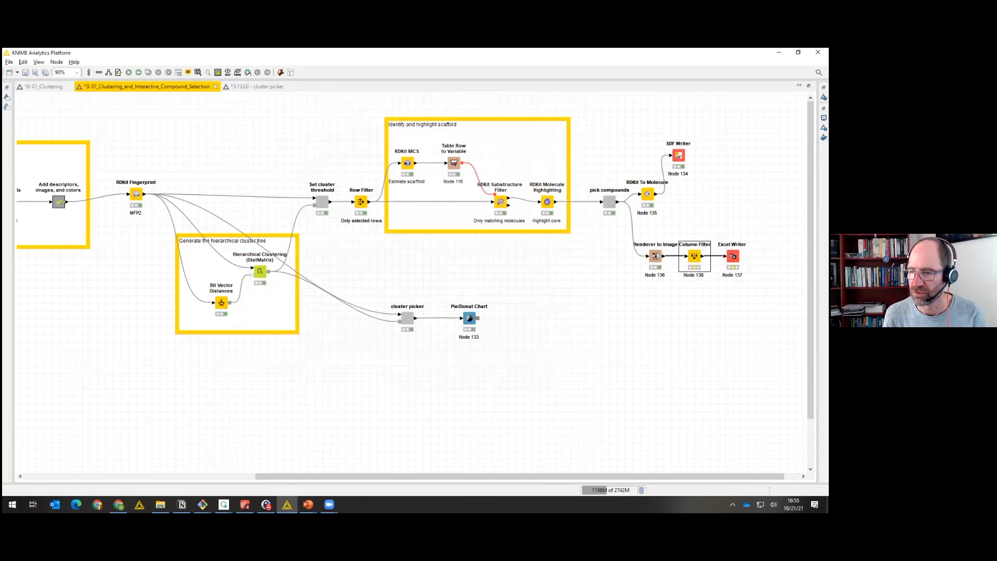
double_click(695, 256)
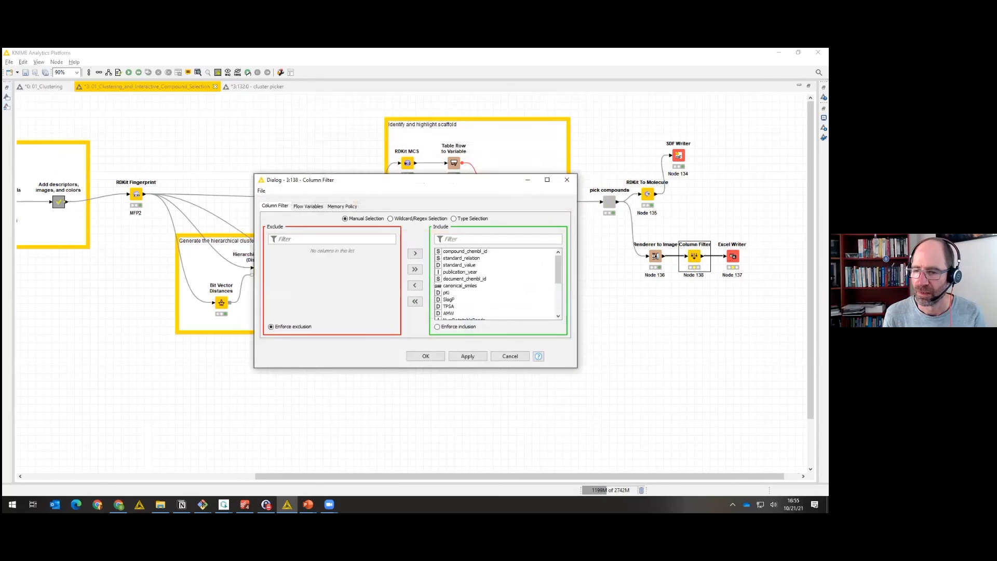
In the Column Filter, include only the columns from compound_chembl_id through NumHBA plus molecule image, excluding all others.
left_click(415, 302)
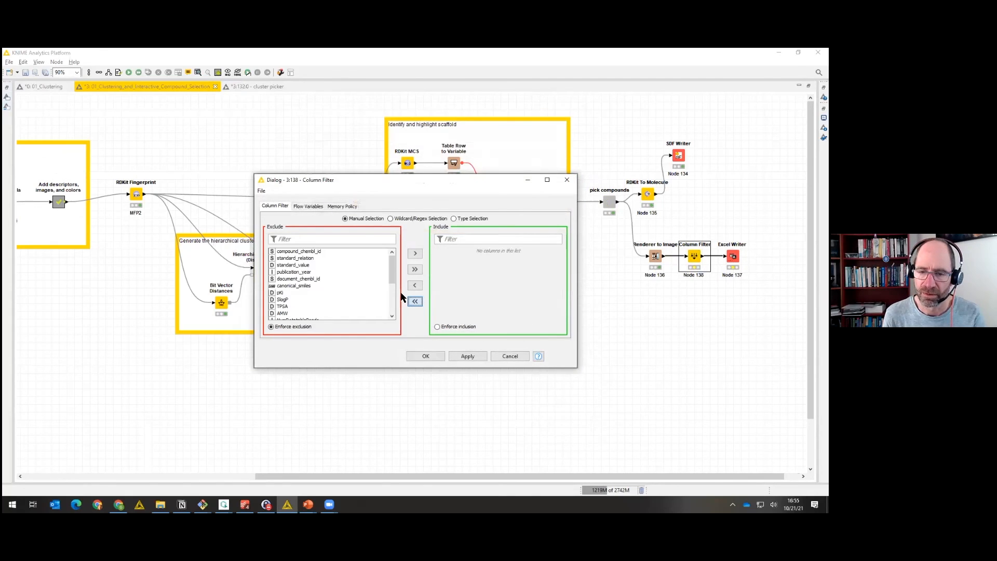
left_click(306, 252)
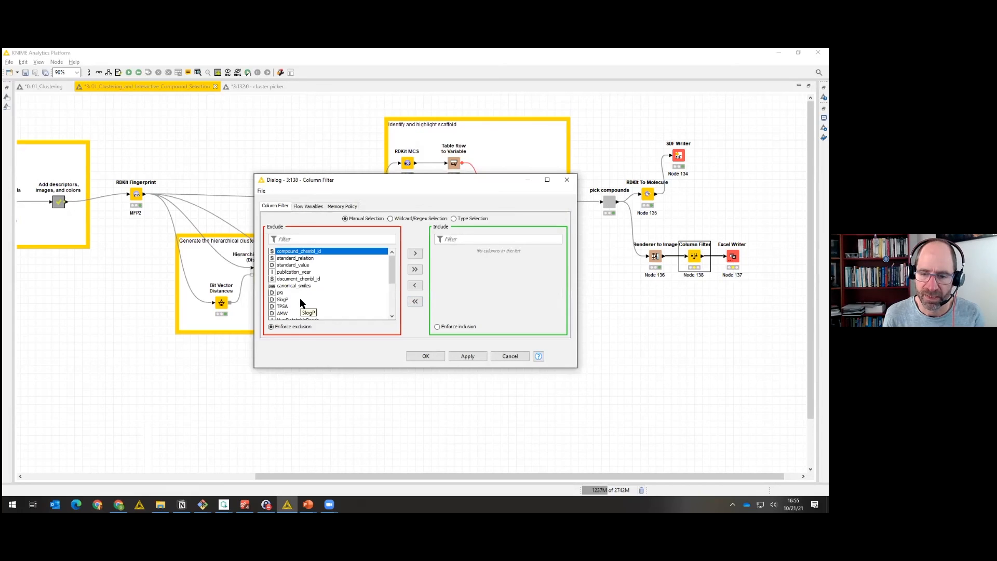
scroll(393, 316, "down", 1)
scroll(392, 317, "down", 1)
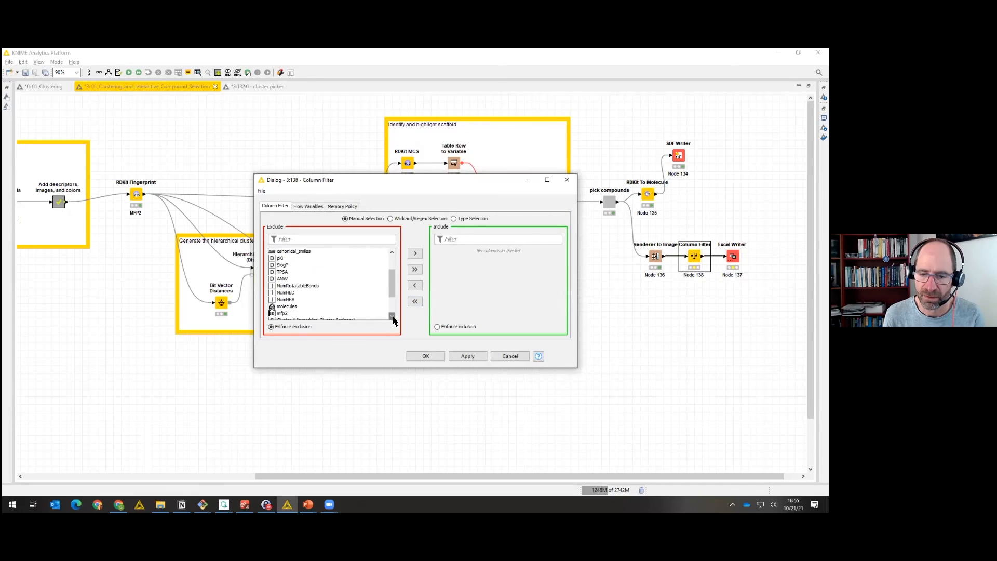
left_click(297, 295, "shift")
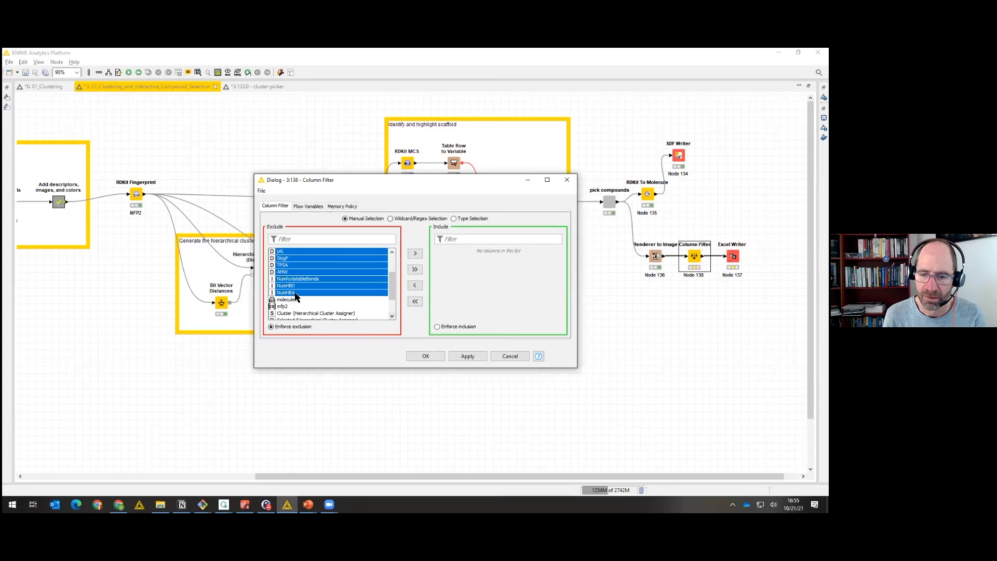
left_click(411, 255)
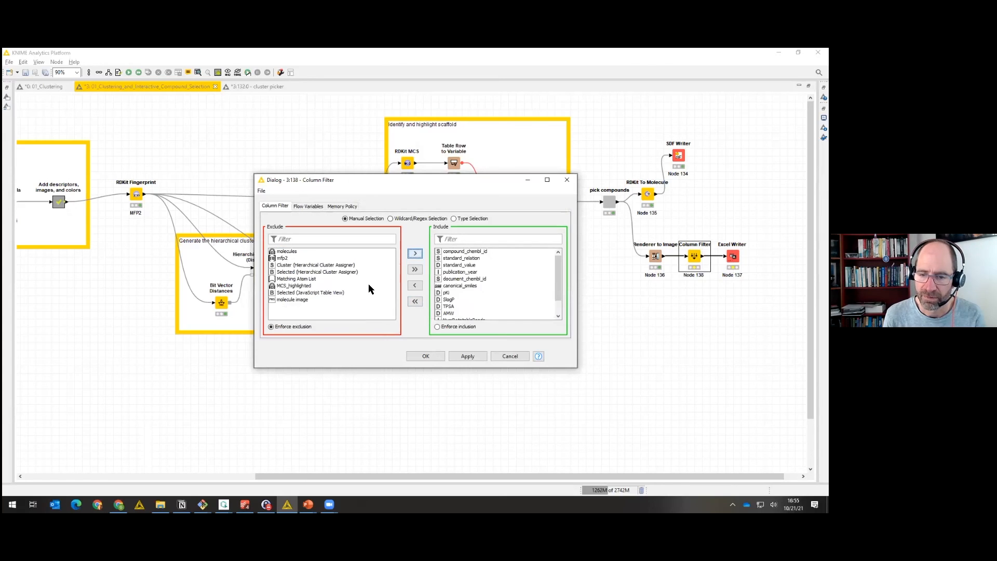
left_click(295, 300)
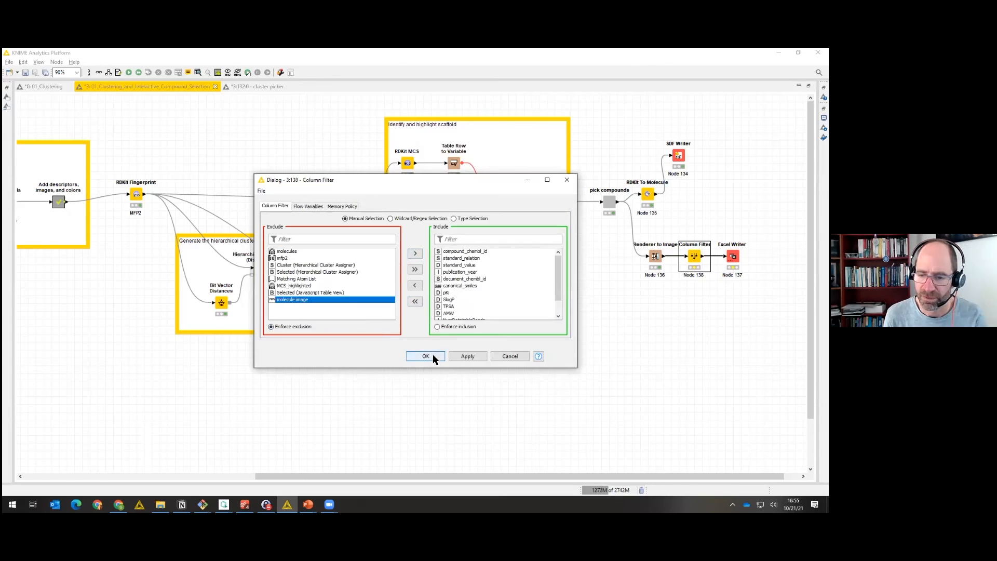
left_click(415, 254)
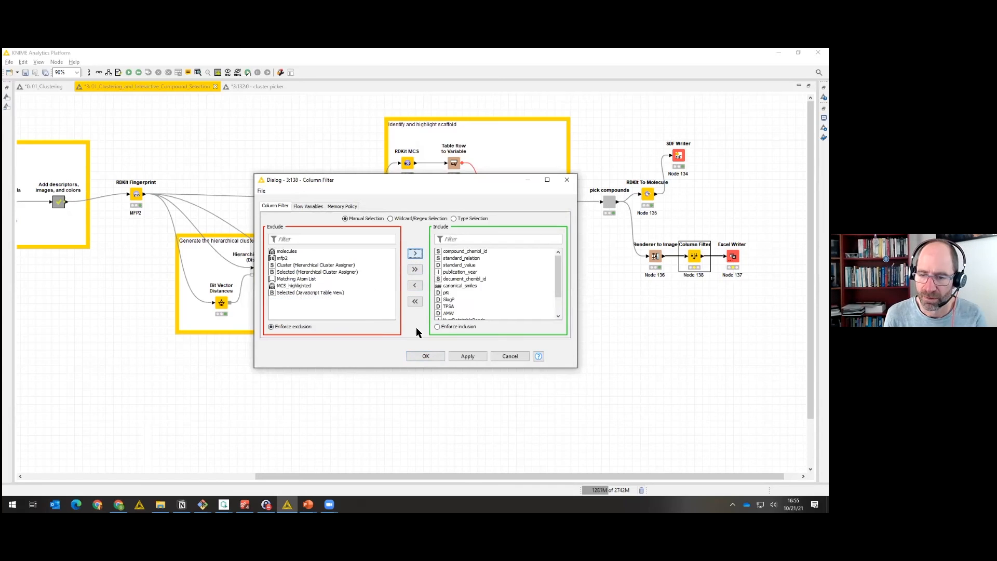
left_click(425, 356)
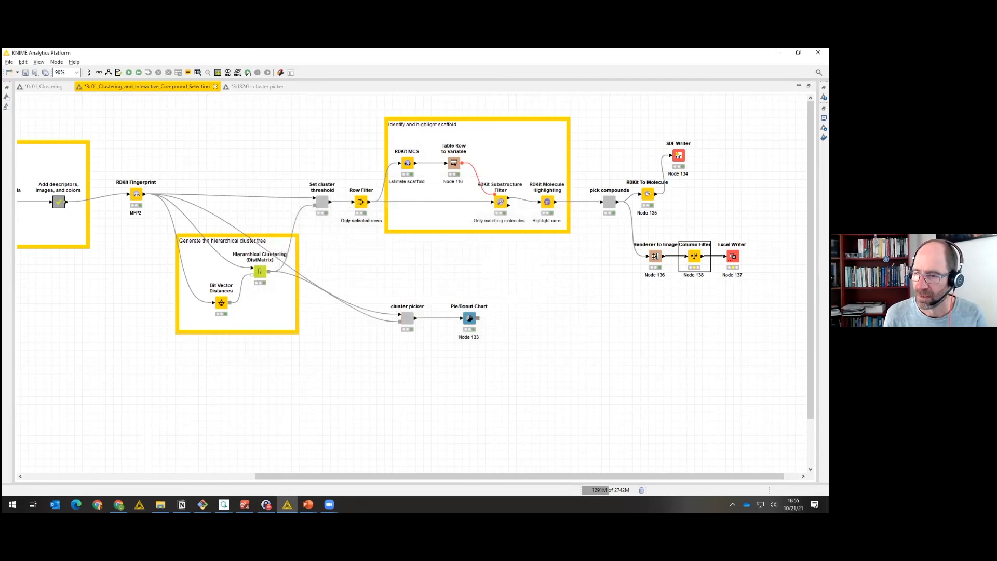
Shift the Excel Writer node further along, insert a Column Resorter between Column Filter and Excel Writer, and open its configuration.
left_click_drag(733, 257, 773, 256)
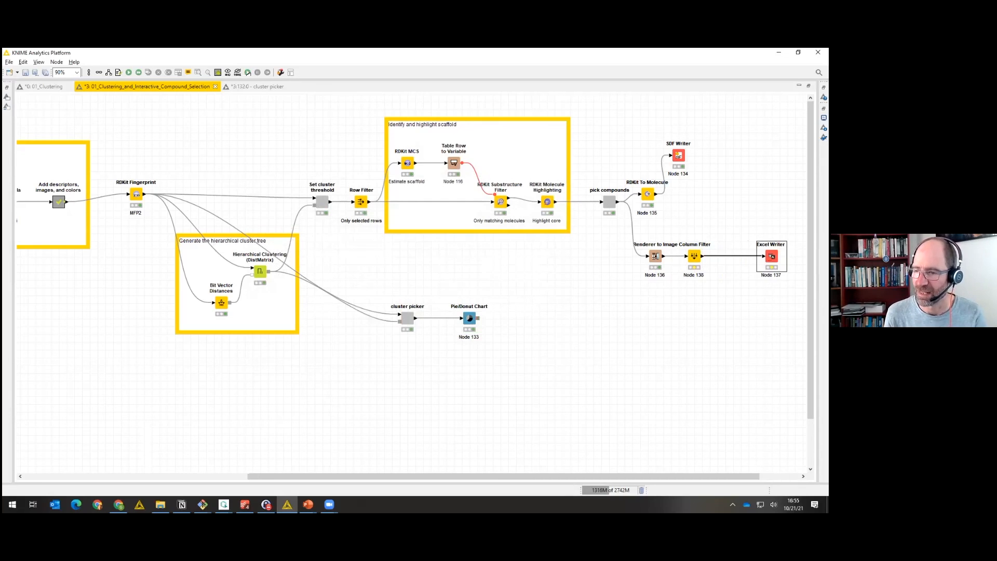
left_click(7, 106)
type("column reso")
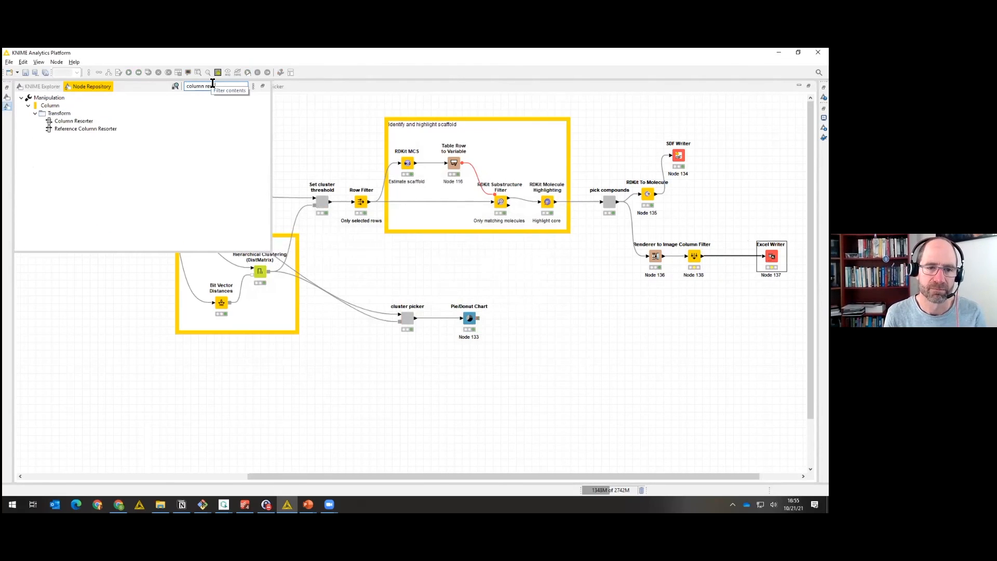
left_click_drag(83, 124, 731, 256)
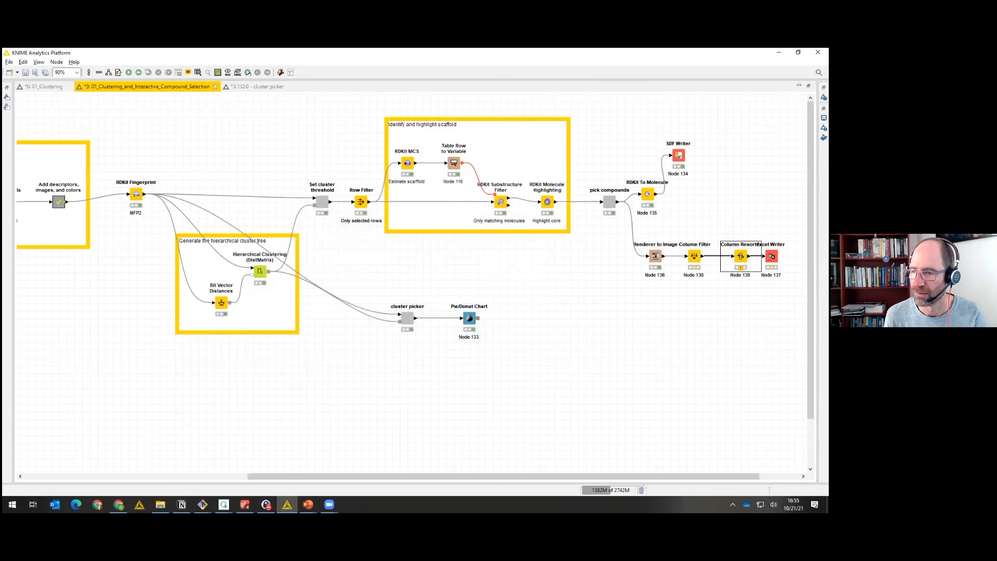
double_click(741, 256)
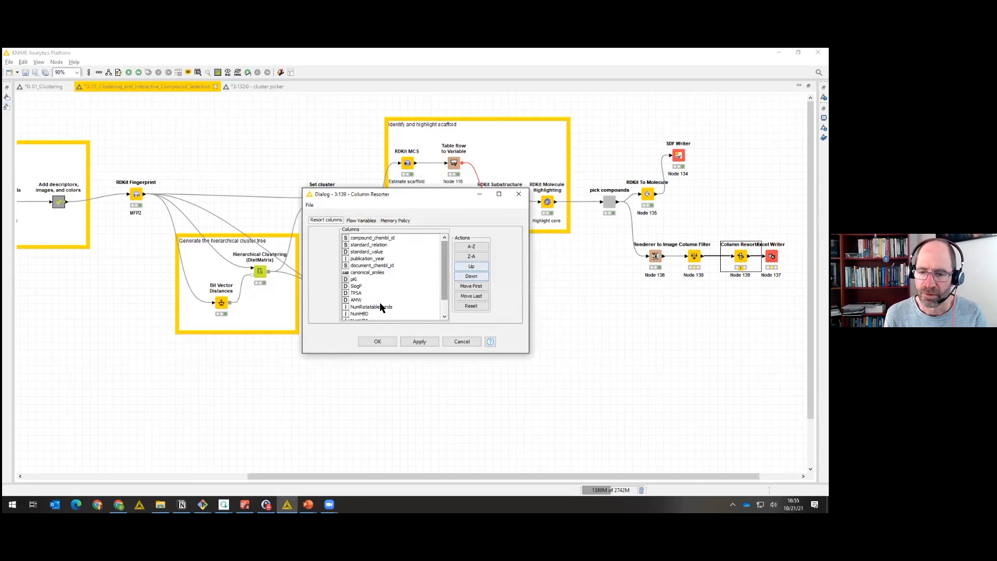
Make molecule image the first column in the Column Resorter.
left_click_drag(444, 289, 445, 325)
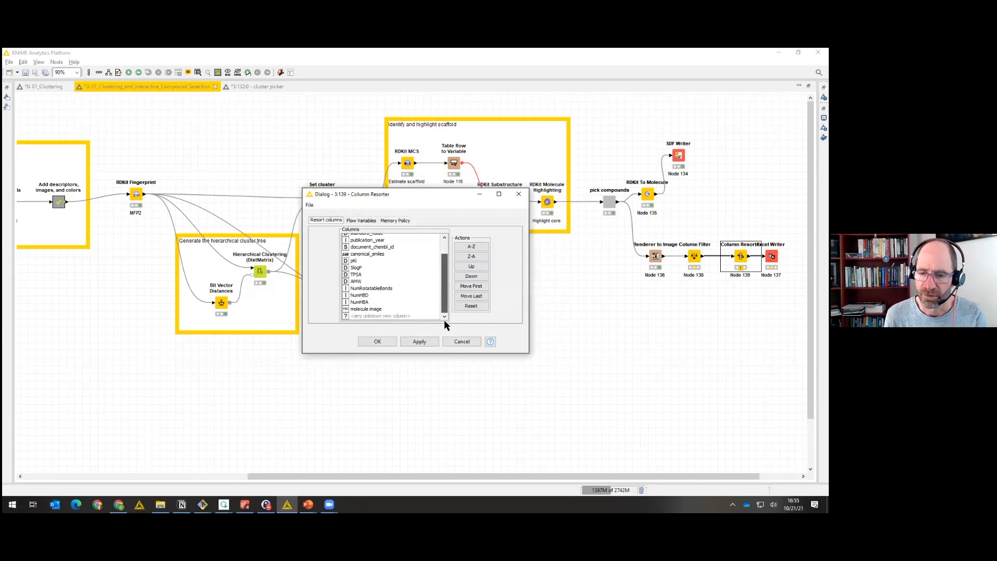
left_click(377, 310)
left_click(466, 288)
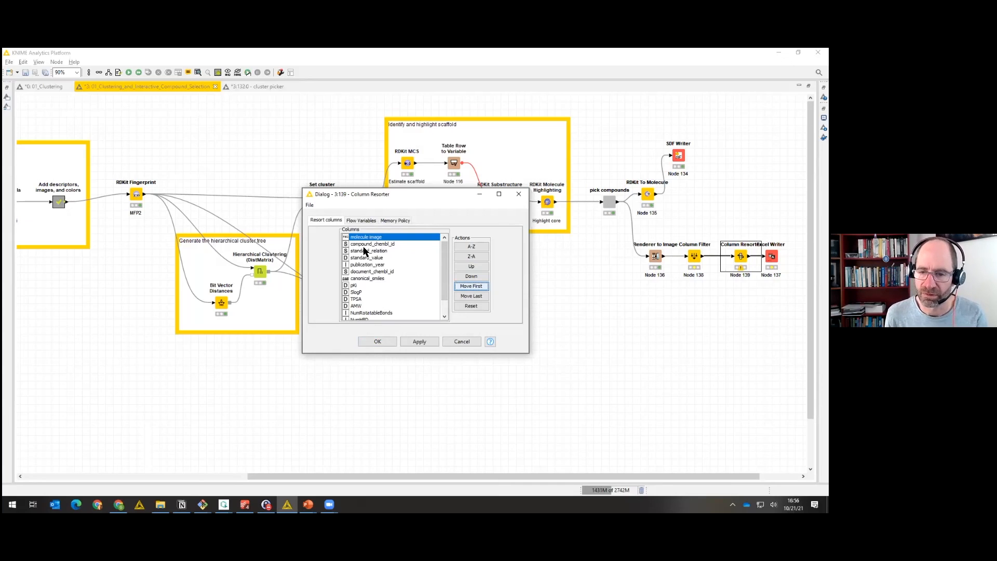
Reorder canonical_smiles so that it directly follows compound_chembl_id in the column list.
left_click(375, 279)
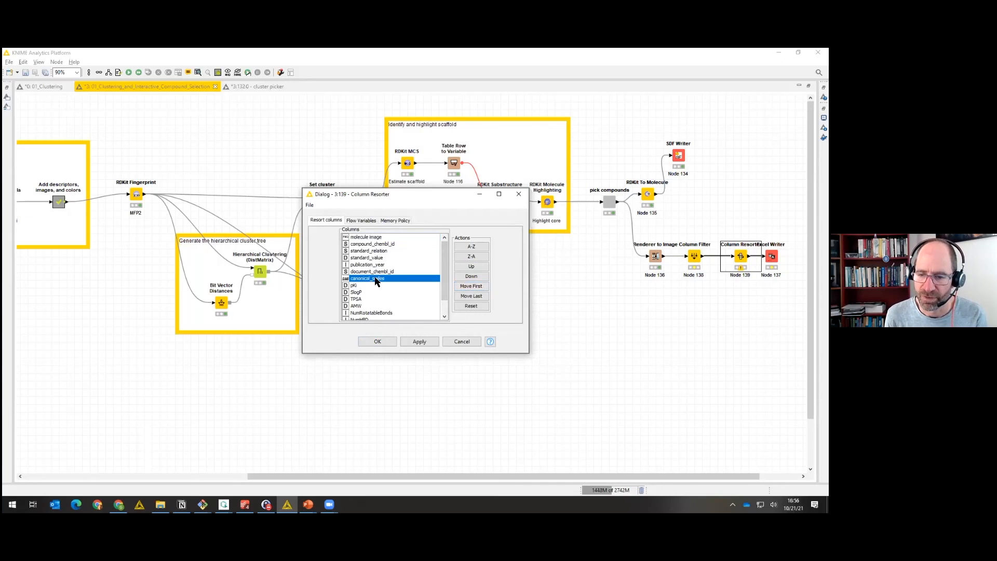
left_click(470, 267)
left_click(470, 267)
left_click(470, 267)
left_click(470, 267)
left_click(470, 267)
left_click(472, 276)
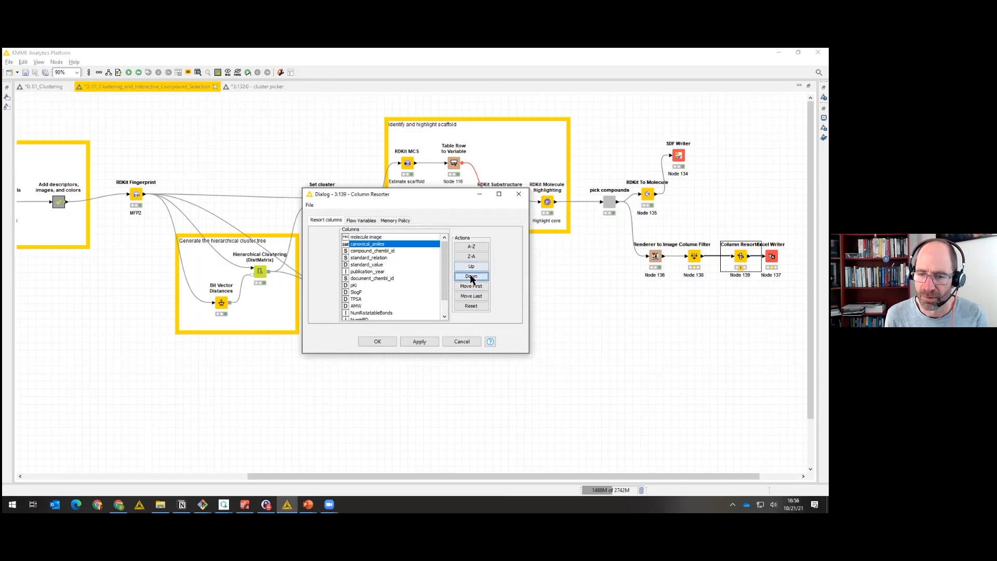
Place the pKi column directly after compound_chembl_id and confirm the Column Resorter configuration.
left_click(355, 285)
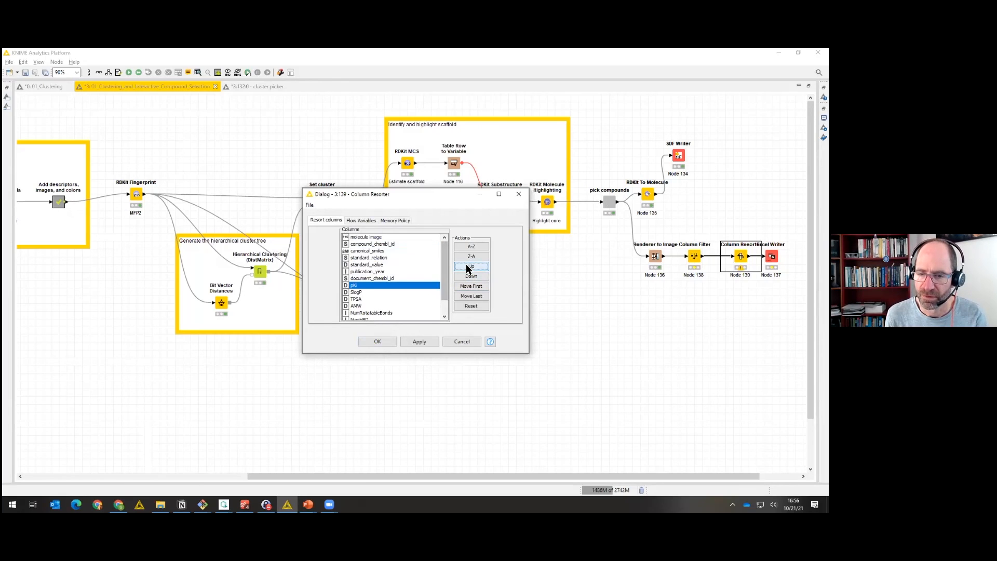
left_click(469, 268)
left_click(469, 267)
left_click(469, 267)
left_click(469, 268)
left_click(469, 267)
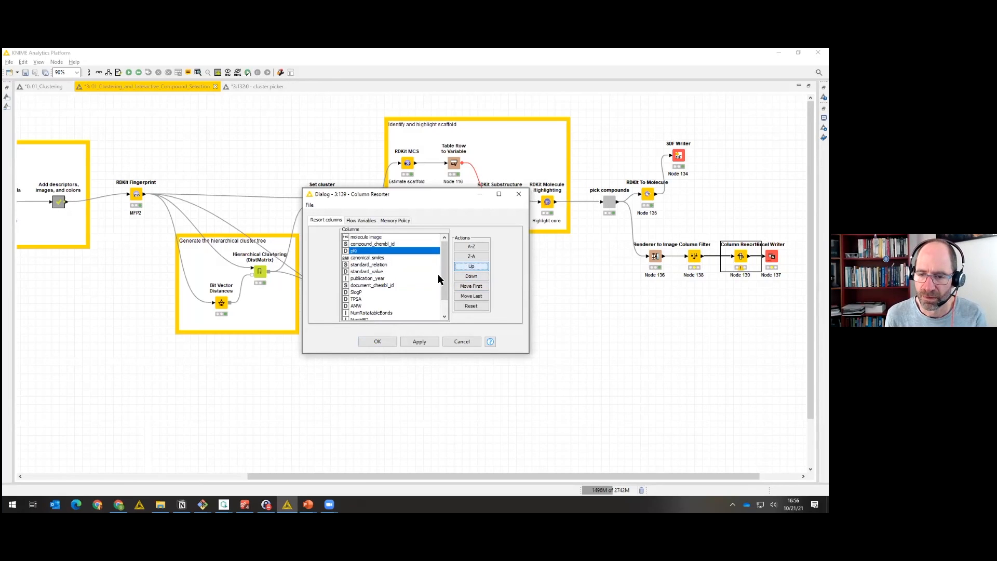
left_click(375, 342)
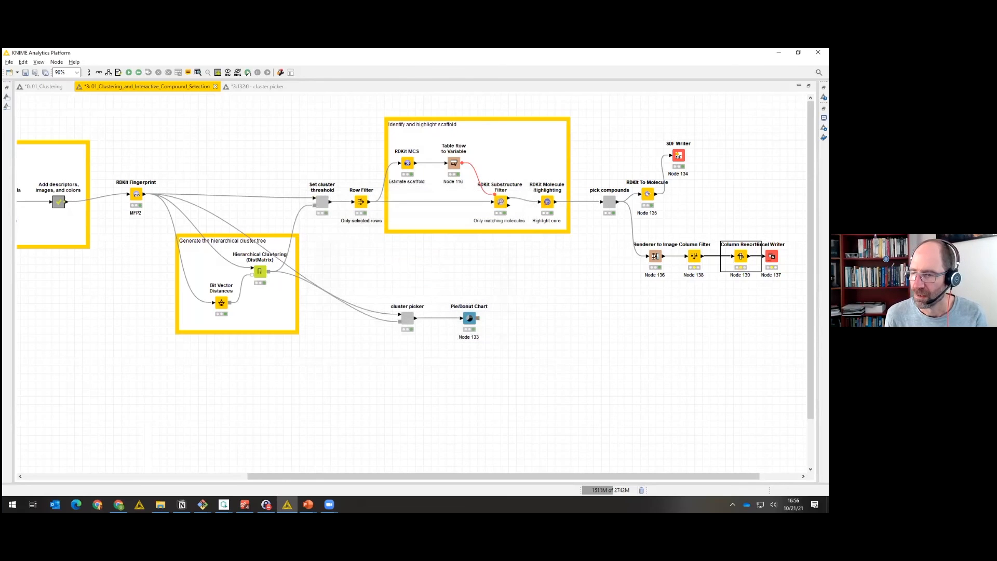
Execute the Excel Writer node, open the exported demo.xlsx in Excel, and check the molecule images and compound rows.
left_click(772, 256)
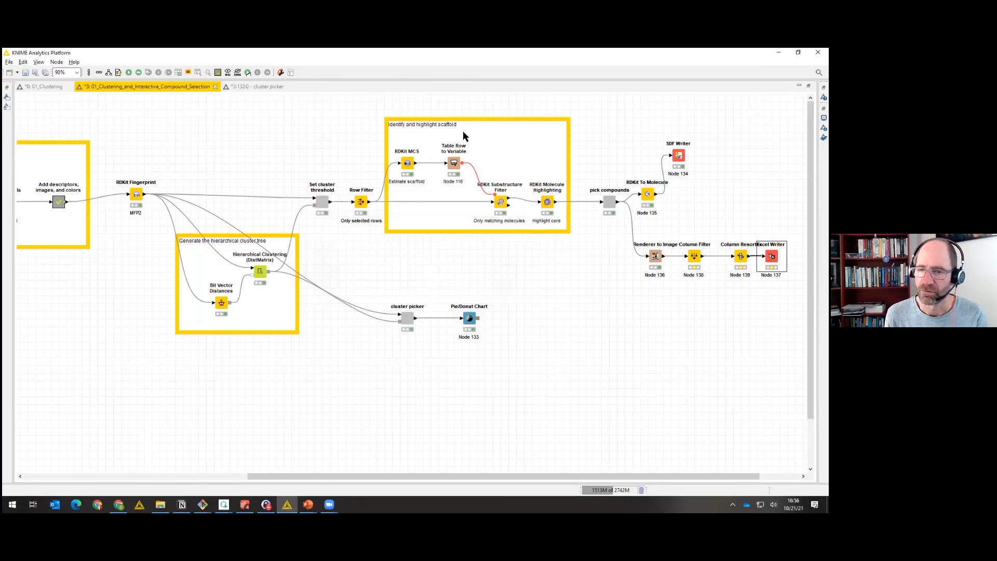
left_click(129, 72)
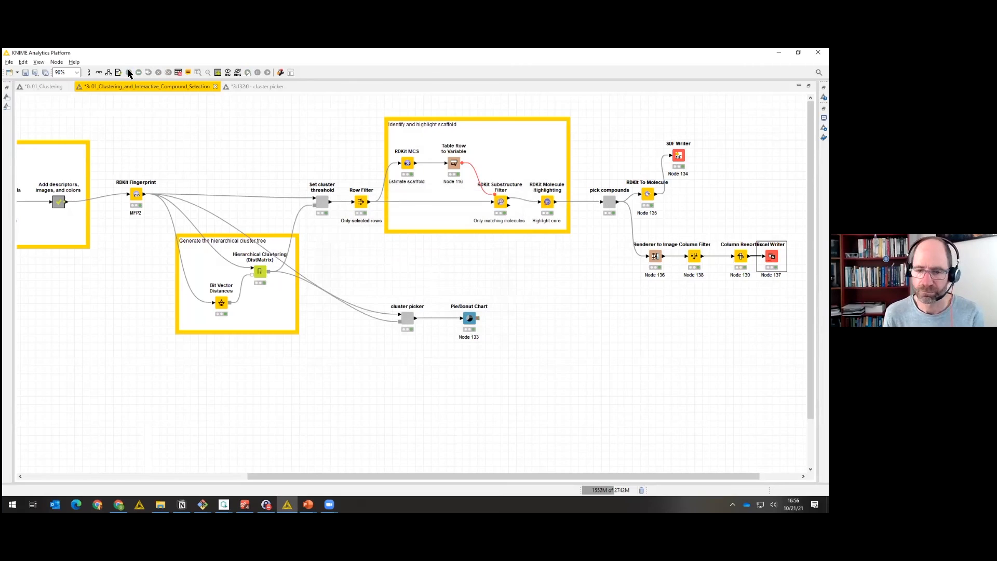
key("super+Tab")
left_click(250, 189)
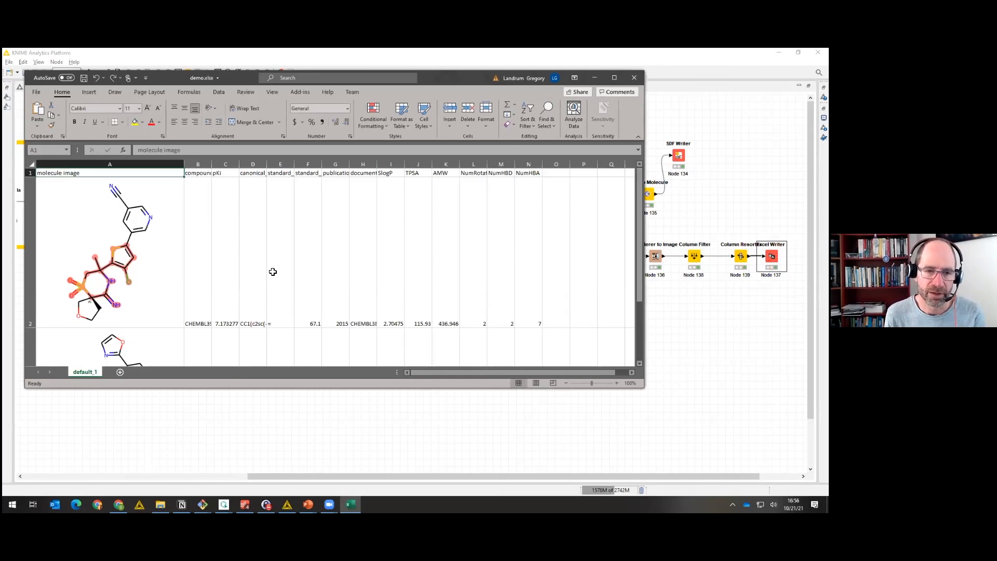
scroll(272, 272, "down", 1)
scroll(273, 271, "down", 3)
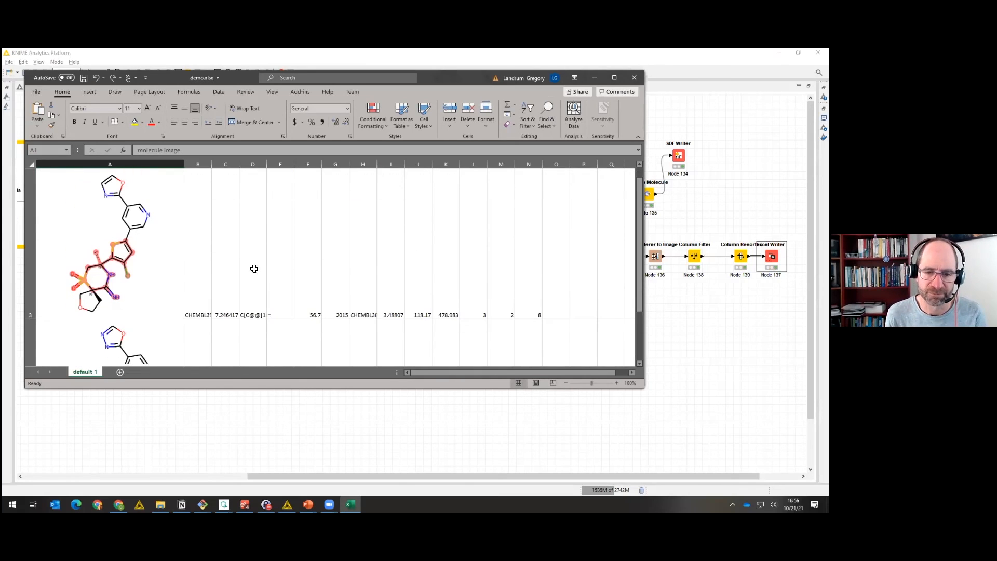
left_click(193, 276)
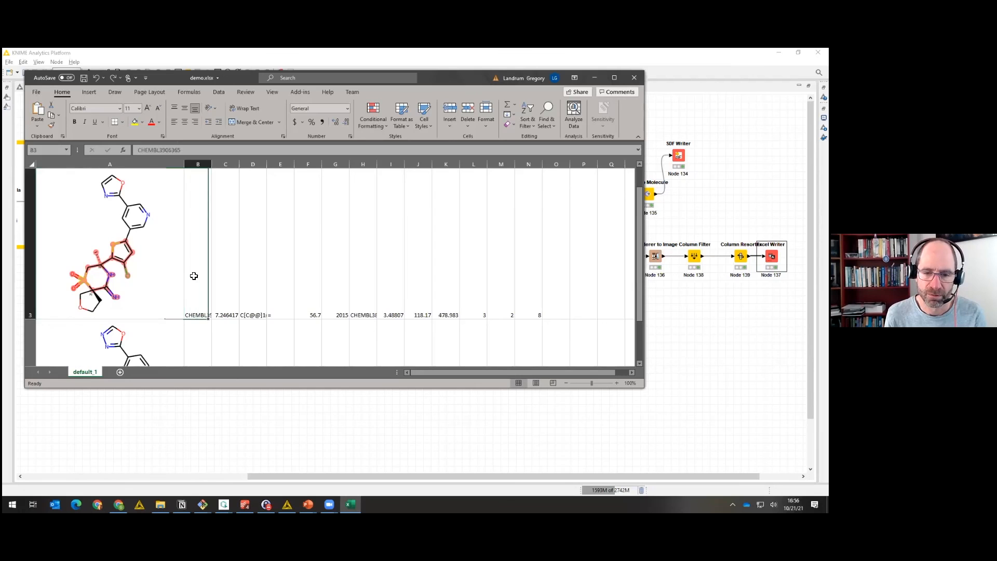
Examine the exported compound rows, the column headers and the canonical_smiles value of the first compound in demo.xlsx.
key("Right")
key("Right")
key("Down")
key("Down")
key("Down")
key("Down")
key("Up")
key("Up")
key("Up")
key("Up")
key("Up")
key("Up")
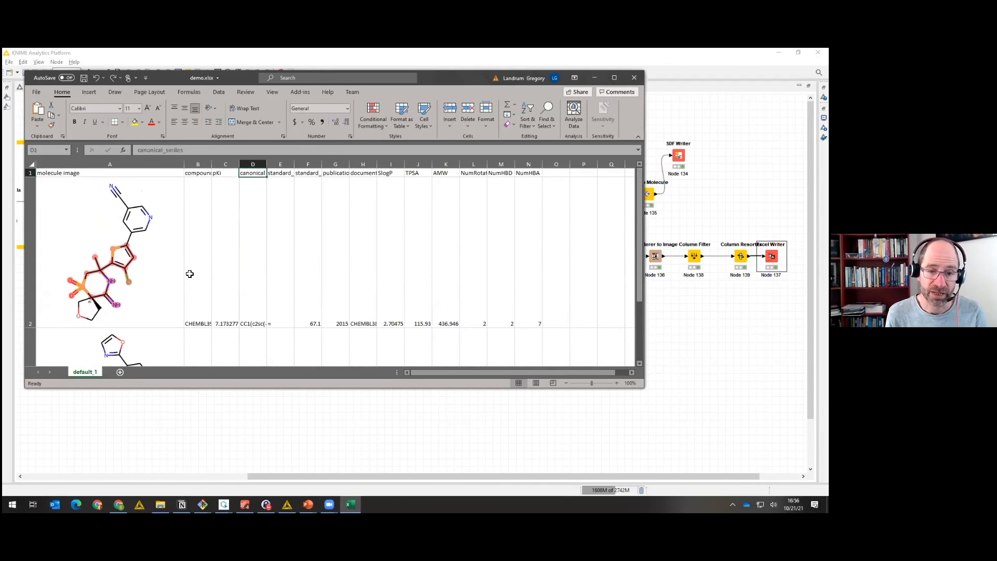
left_click(260, 283)
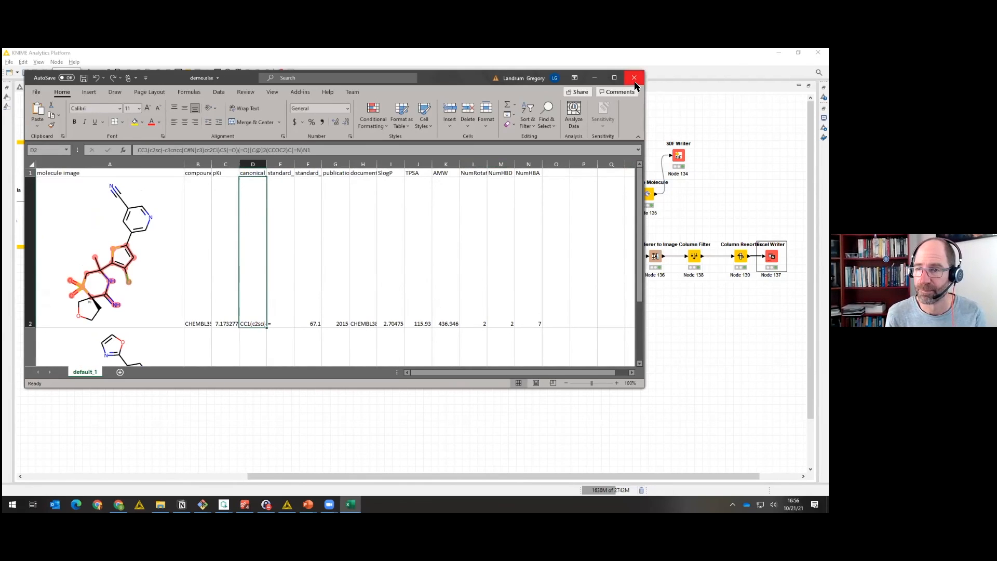
Switch back to KNIME and move the SDF Writer node down so it sits roughly in line with RDKit To Molecule.
left_click(727, 202)
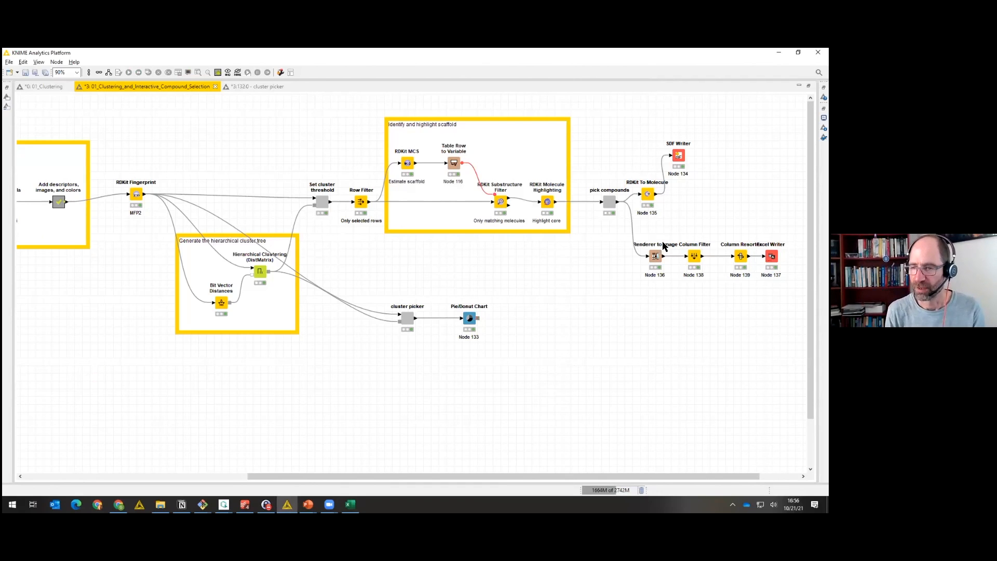
left_click_drag(679, 156, 702, 187)
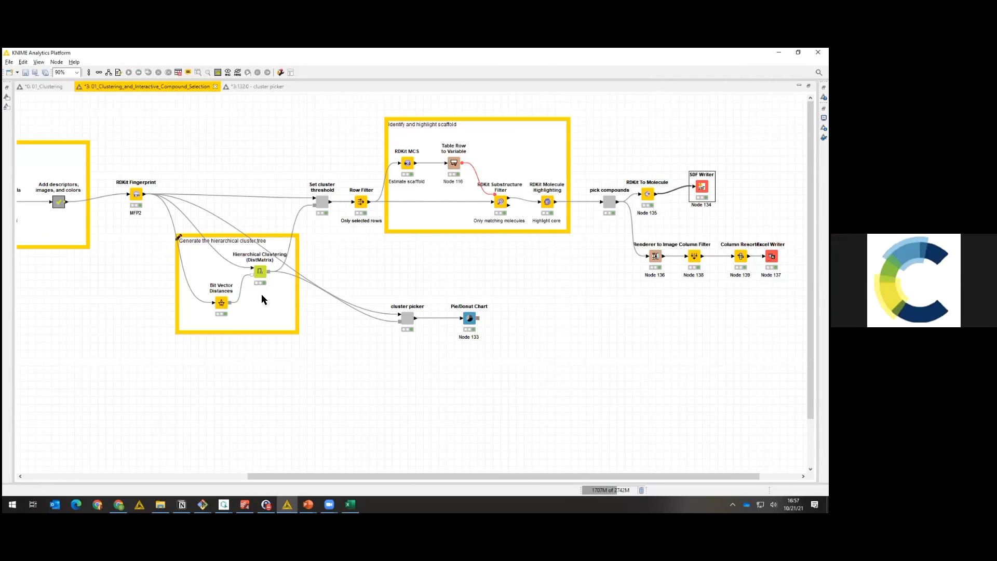
mouse_move(278, 475)
left_mouse_down()
mouse_move(268, 475)
mouse_move(294, 469)
left_mouse_up()
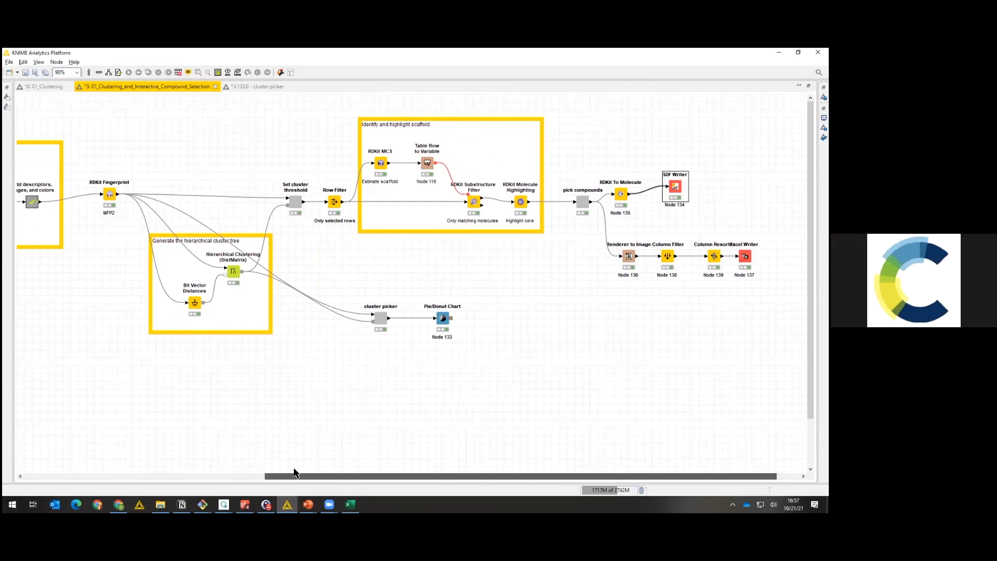
left_click(284, 395)
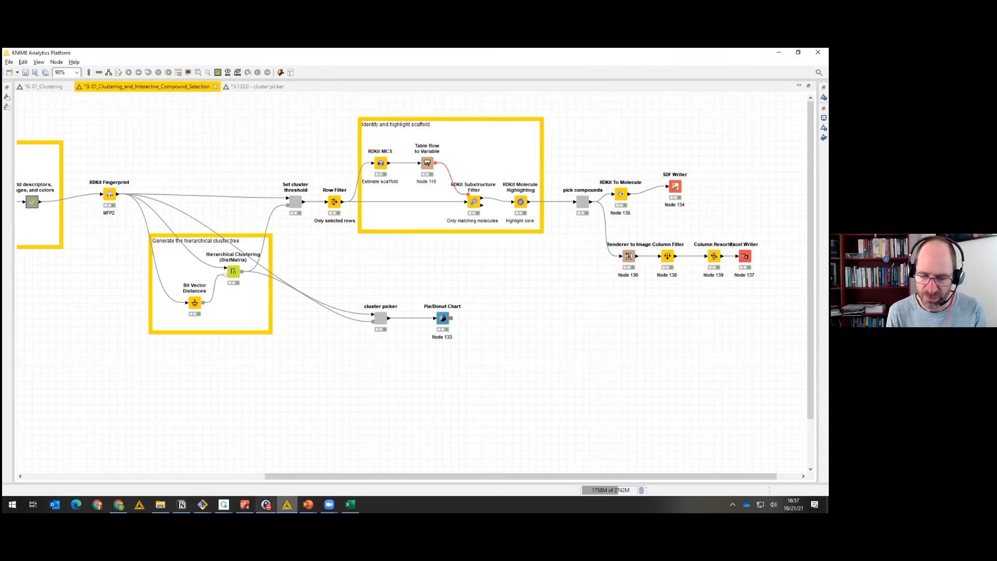
left_click(330, 505)
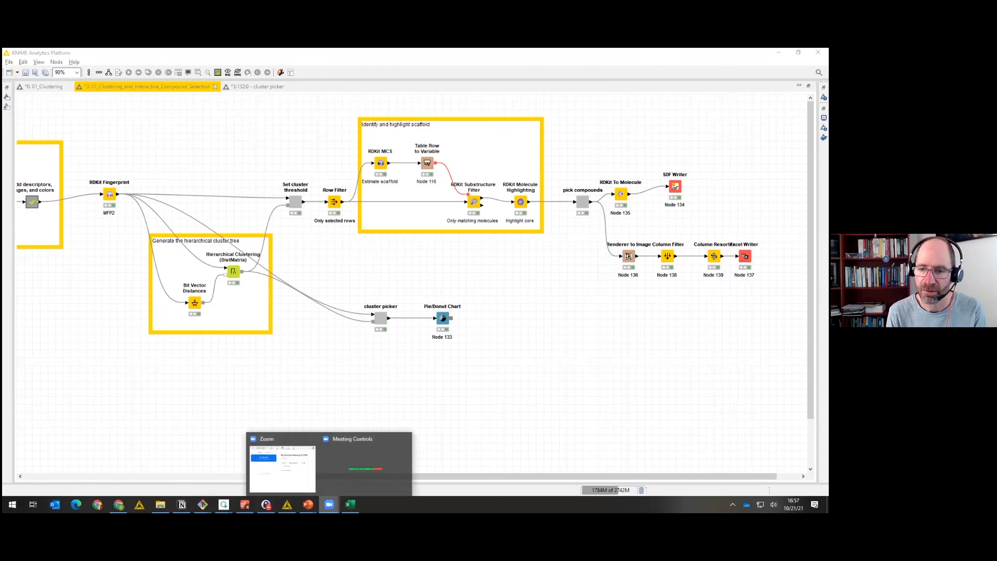